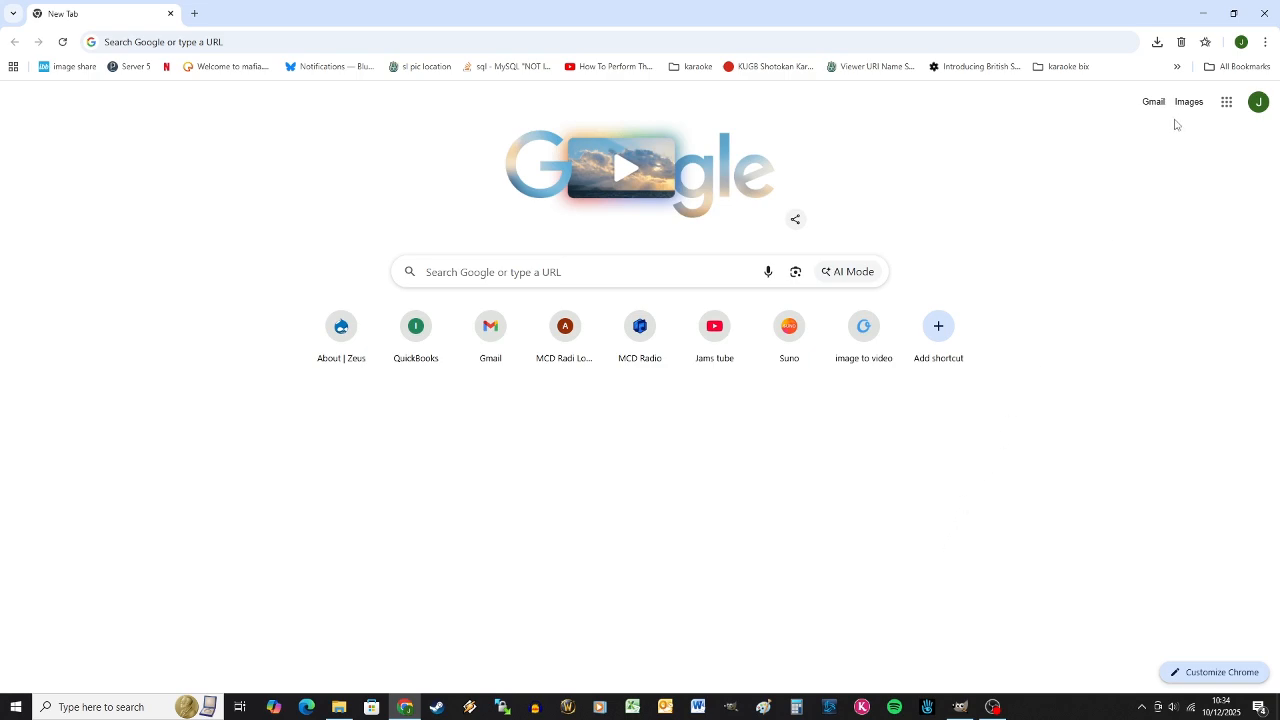
- Clear the open windows off the desktop and start a new AI video project in CapCut
{"action": "left_click", "coordinate": [1201, 16]}
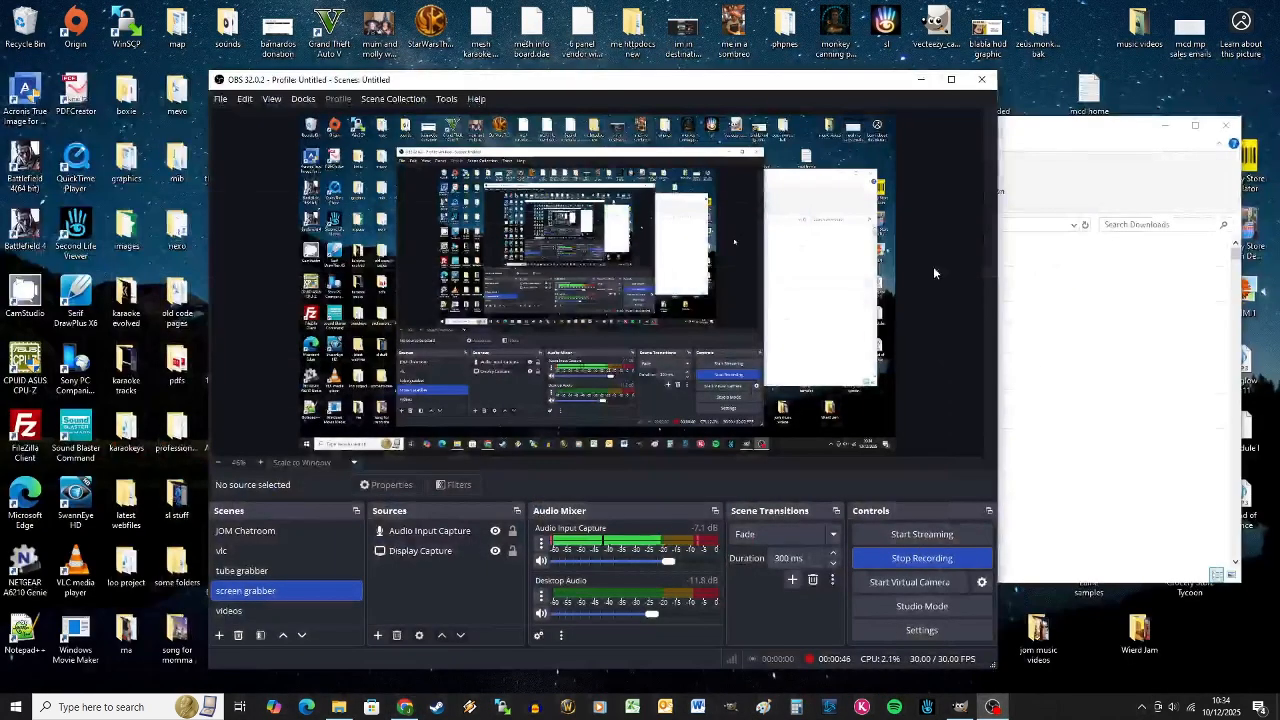
{"action": "left_click", "coordinate": [921, 79]}
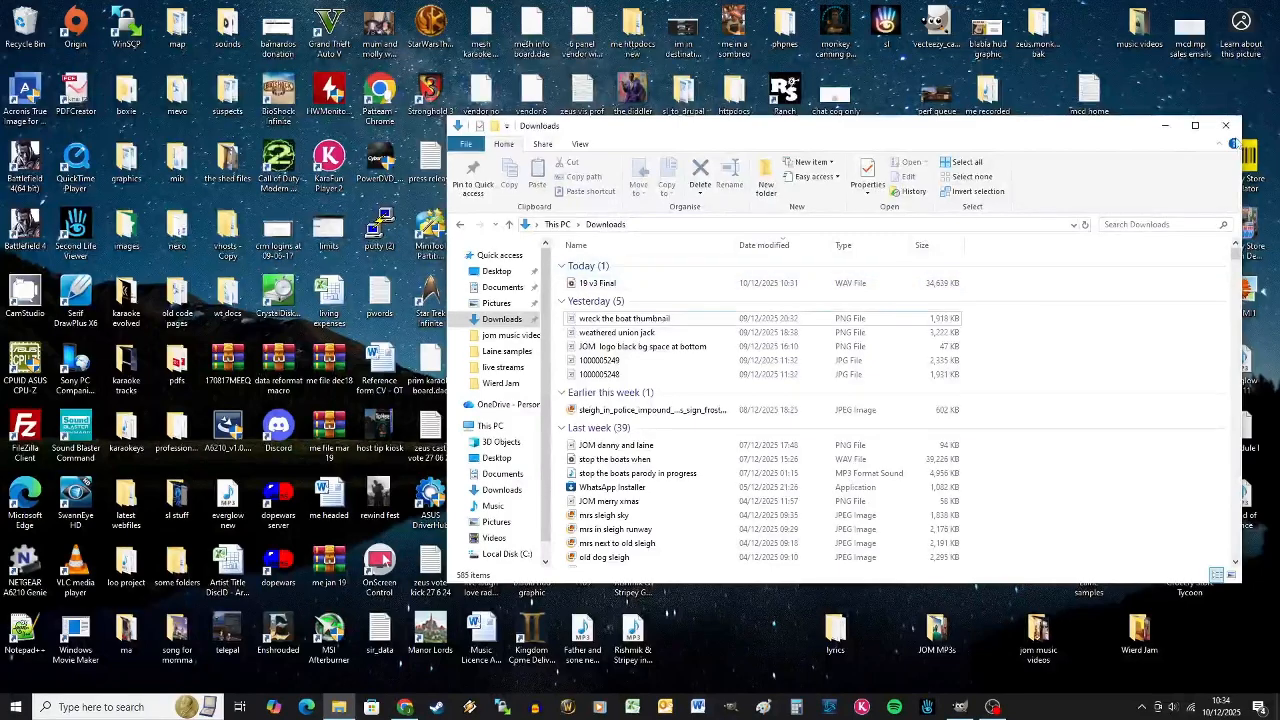
{"action": "left_click", "coordinate": [1230, 127]}
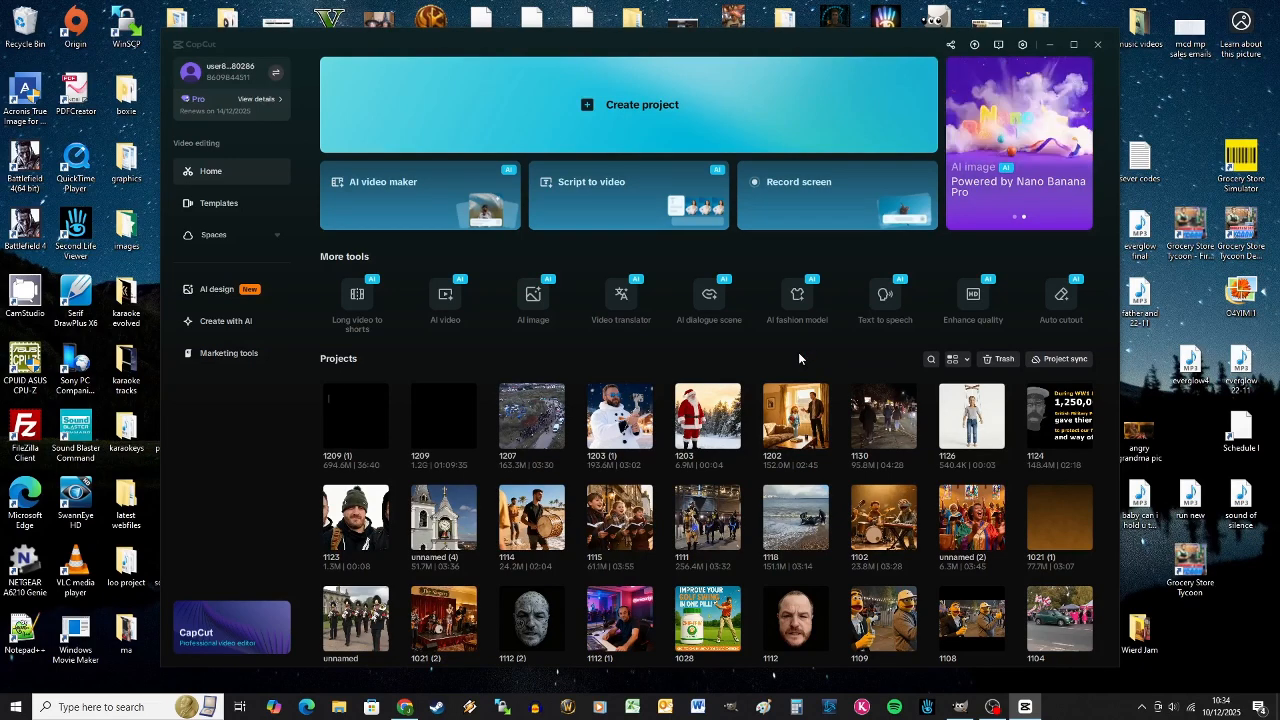
{"action": "left_click", "coordinate": [447, 298]}
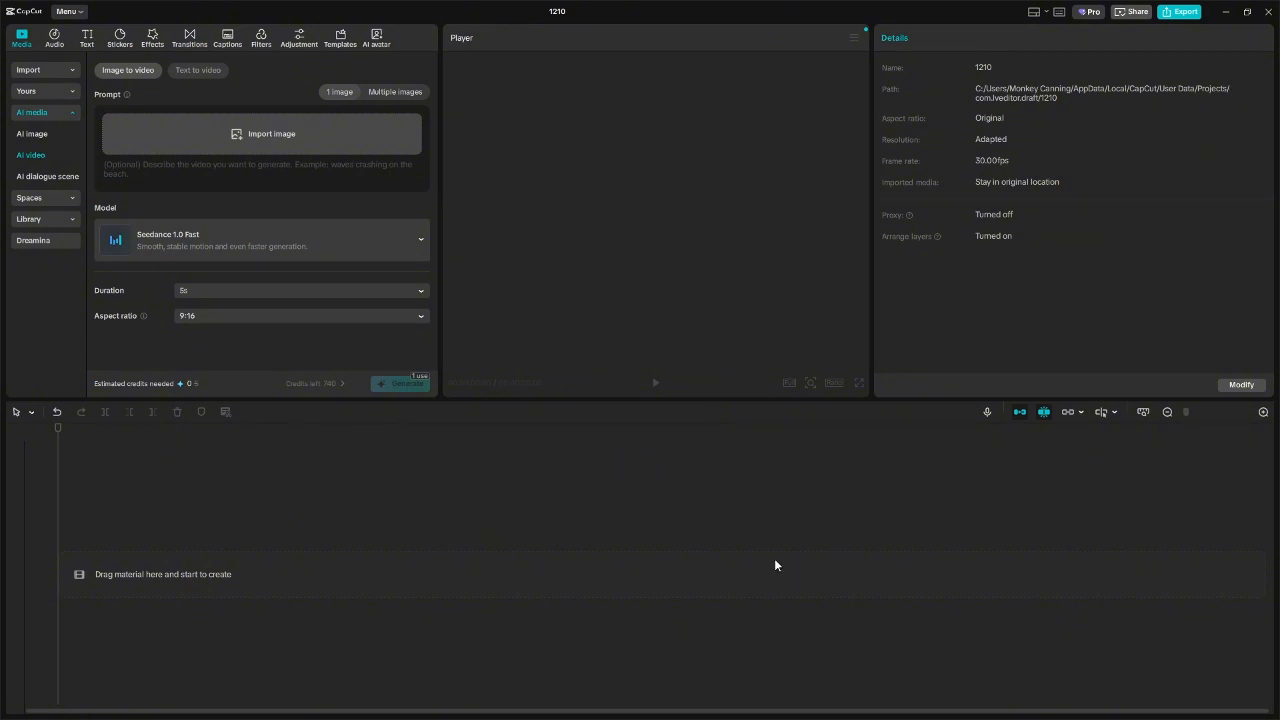
- Add the "19 v3 Final" WAV file from the Downloads folder to the timeline as an audio track
{"action": "key", "text": "super"}
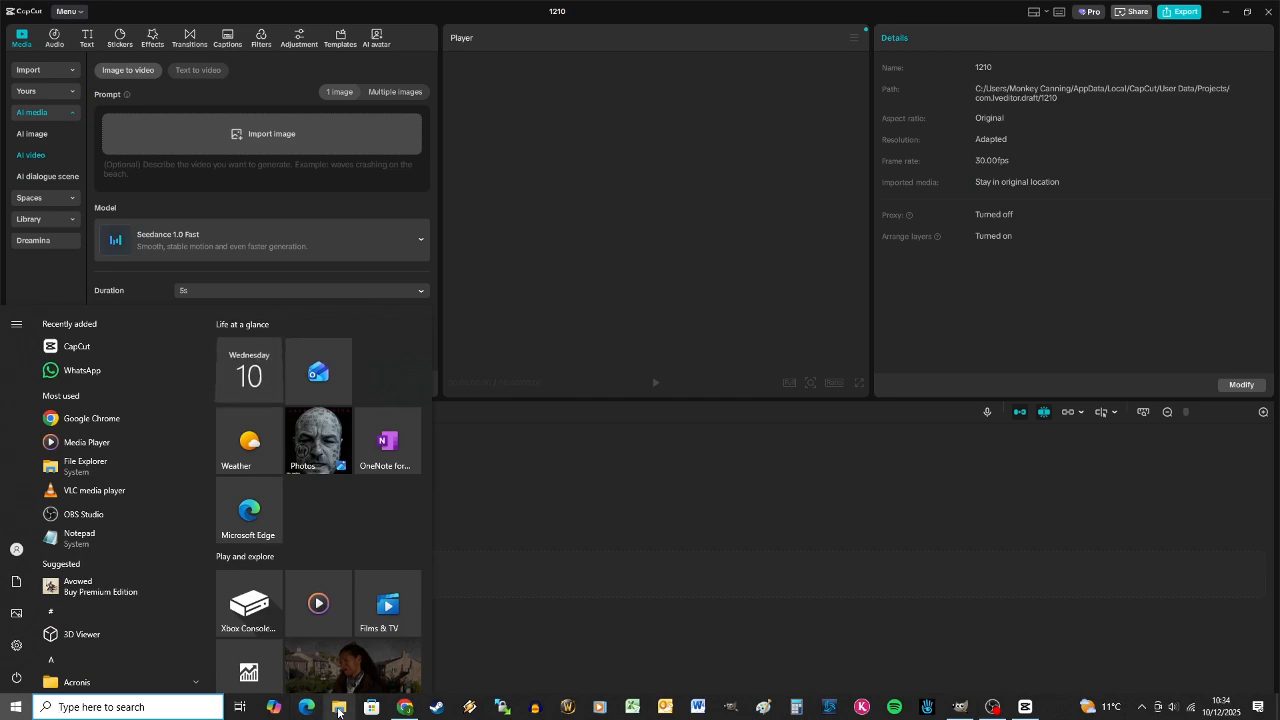
{"action": "key", "text": "super+e"}
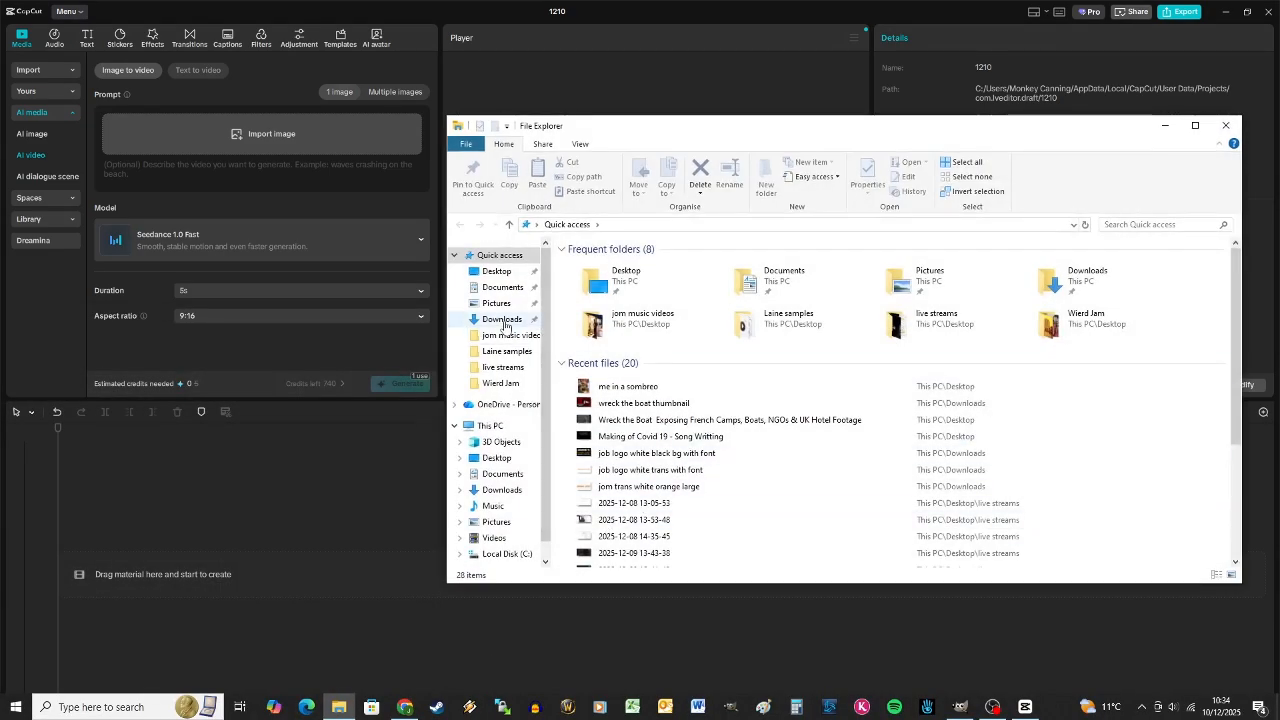
{"action": "left_click", "coordinate": [503, 320]}
{"action": "left_click_drag", "start_coordinate": [621, 284], "coordinate": [586, 326]}
{"action": "scroll", "coordinate": [648, 370], "scroll_direction": "up", "scroll_amount": 12}
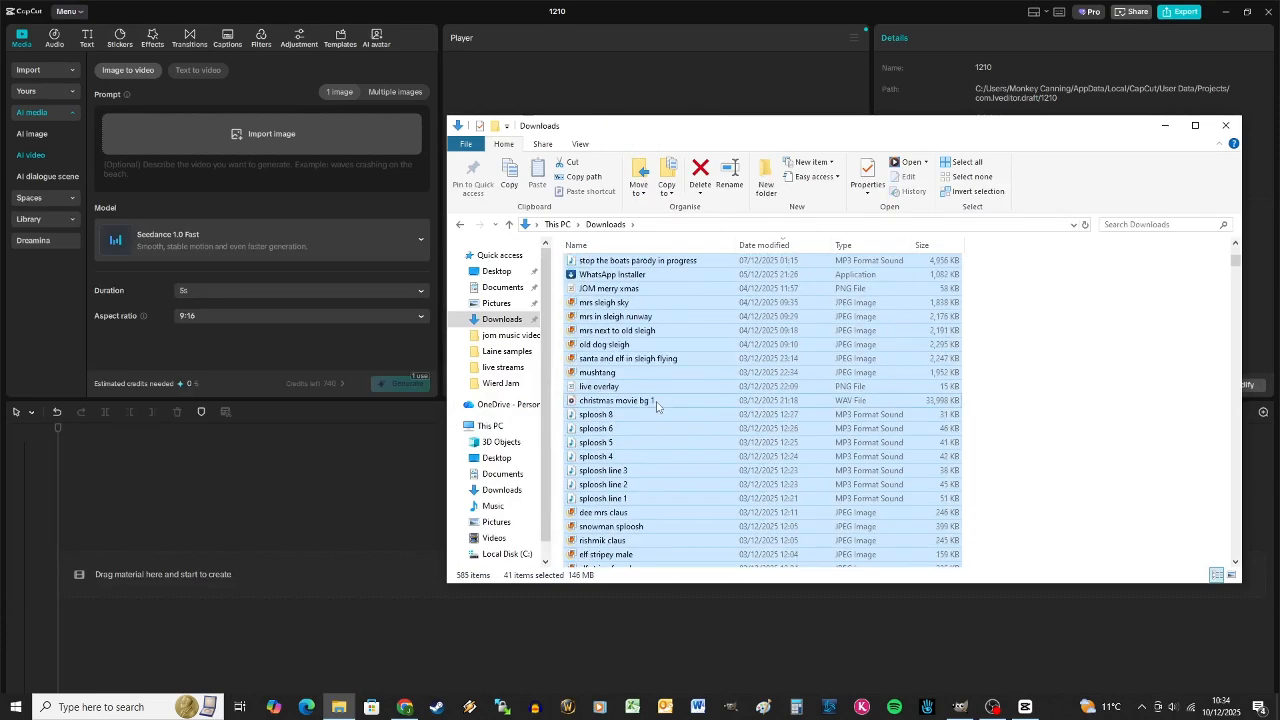
{"action": "left_click", "coordinate": [629, 284]}
{"action": "left_click_drag", "start_coordinate": [629, 285], "coordinate": [291, 652]}
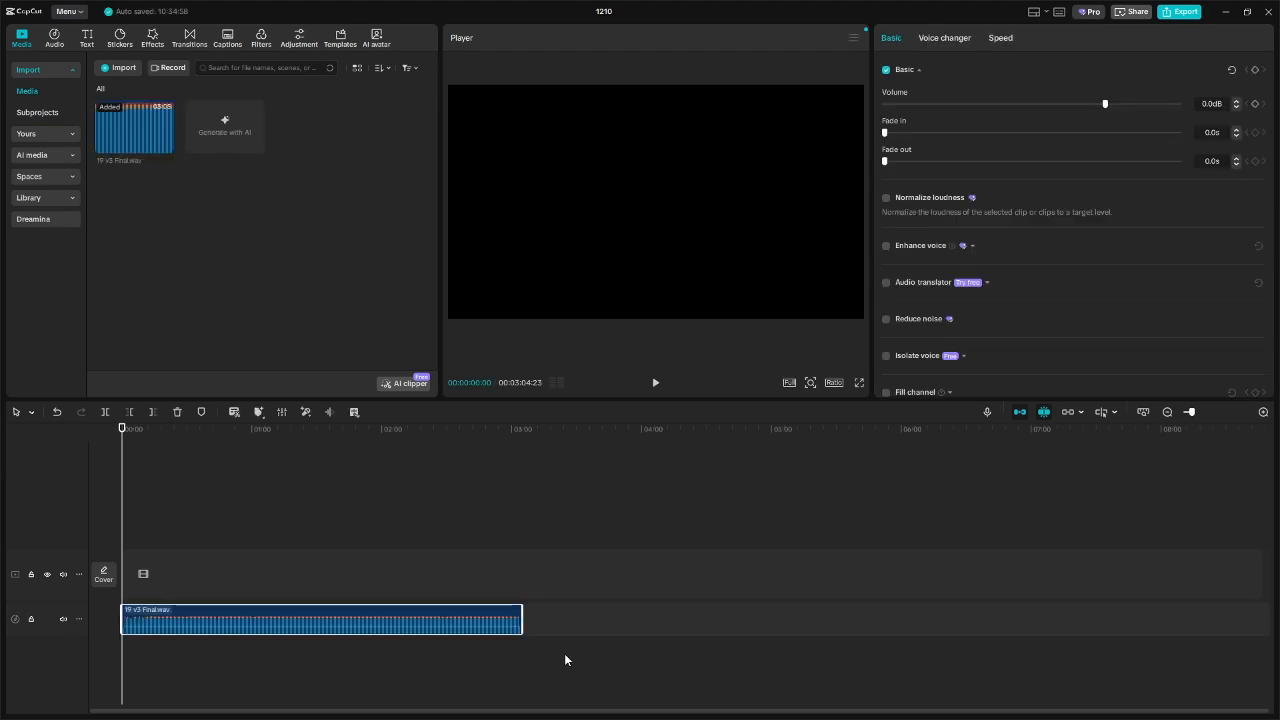
{"action": "left_click", "coordinate": [1264, 413]}
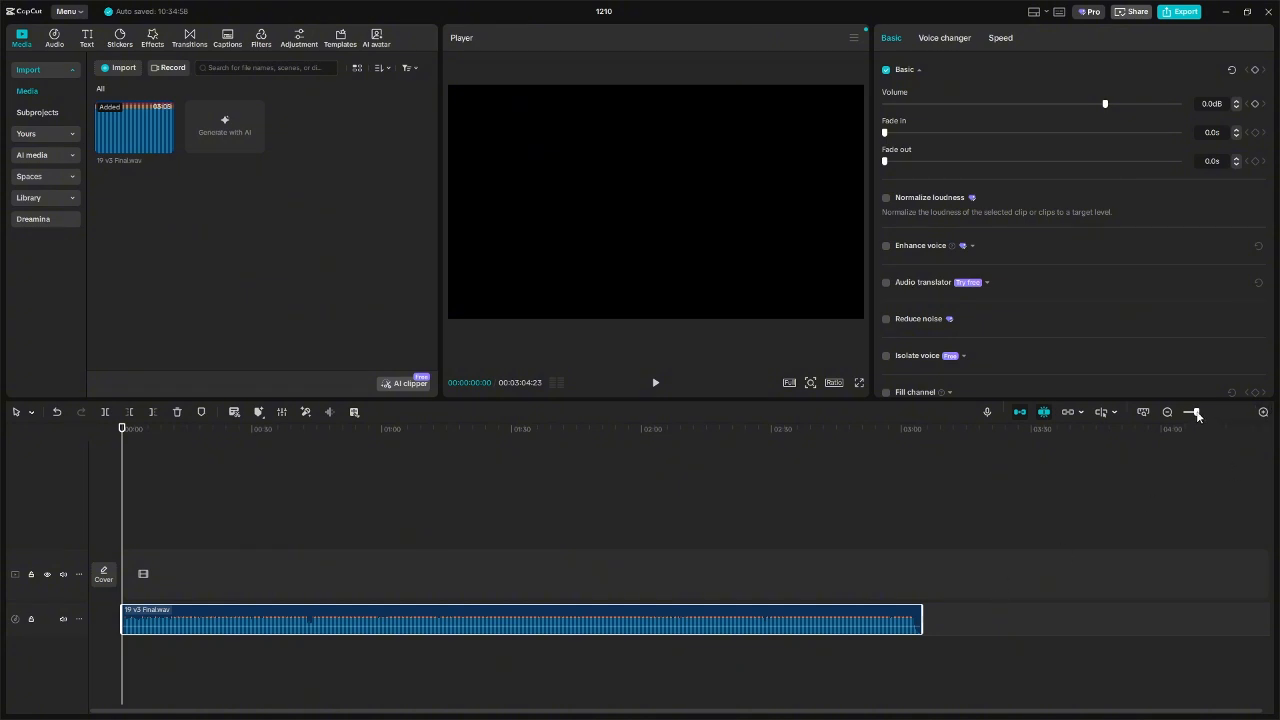
{"action": "left_click_drag", "start_coordinate": [1198, 413], "coordinate": [1200, 413]}
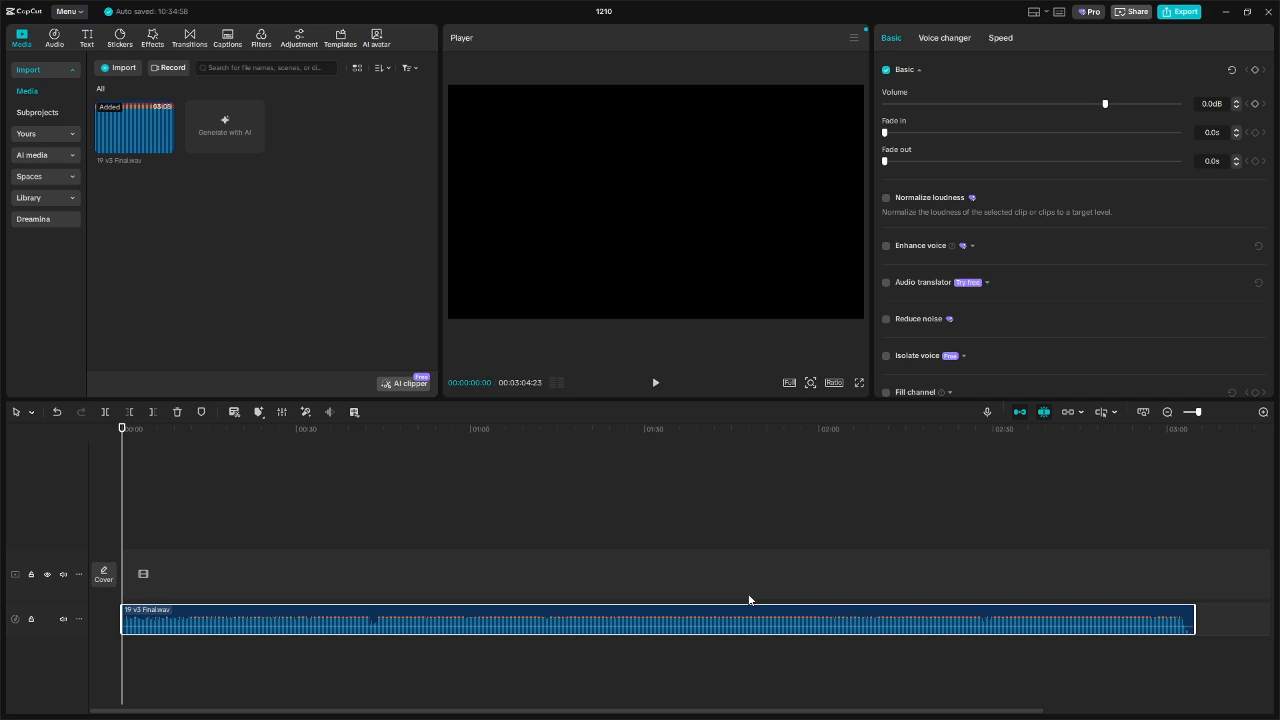
- Open the Desktop folder in File Explorer and browse its subfolders for the picture folder
{"action": "key", "text": "super"}
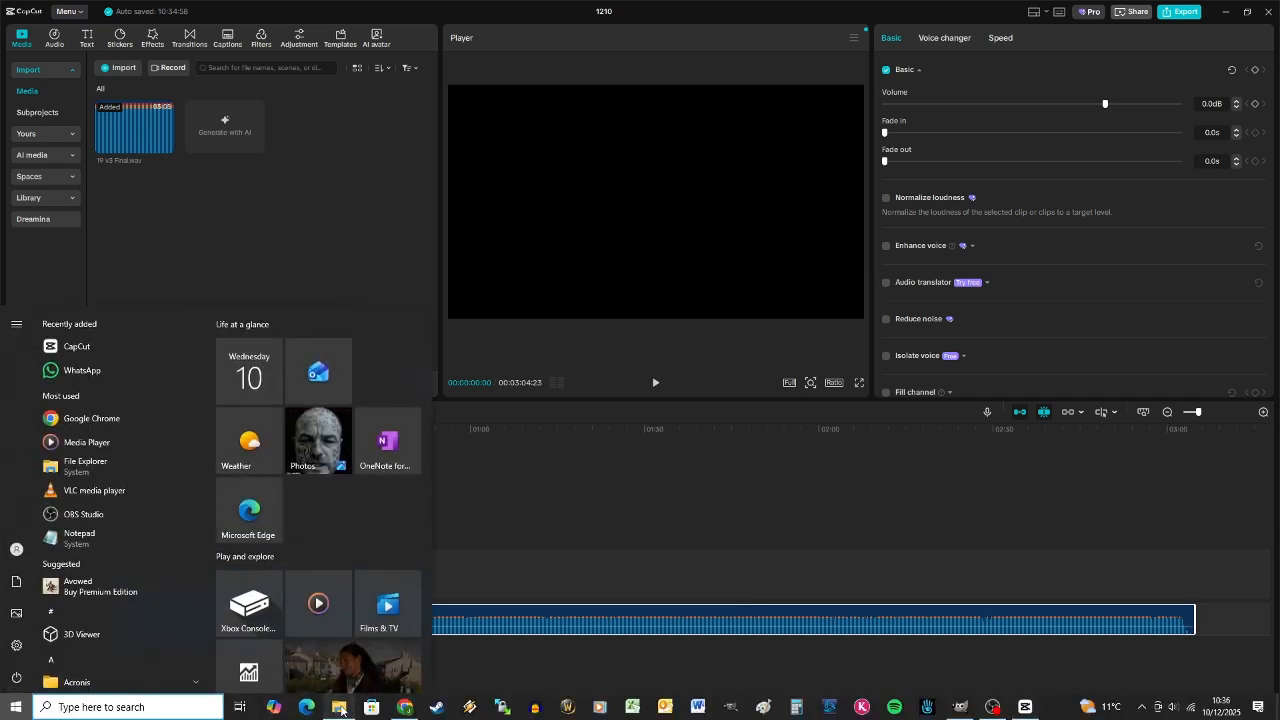
{"action": "left_click", "coordinate": [339, 707]}
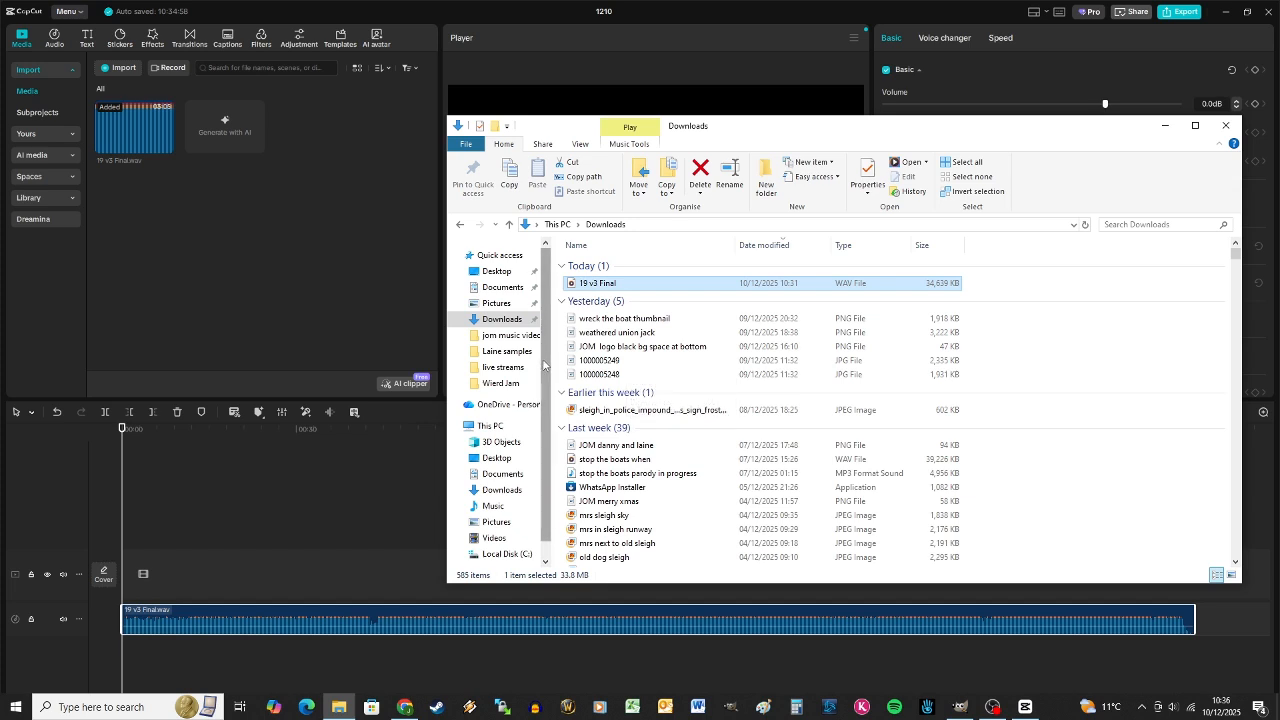
{"action": "left_click", "coordinate": [498, 271]}
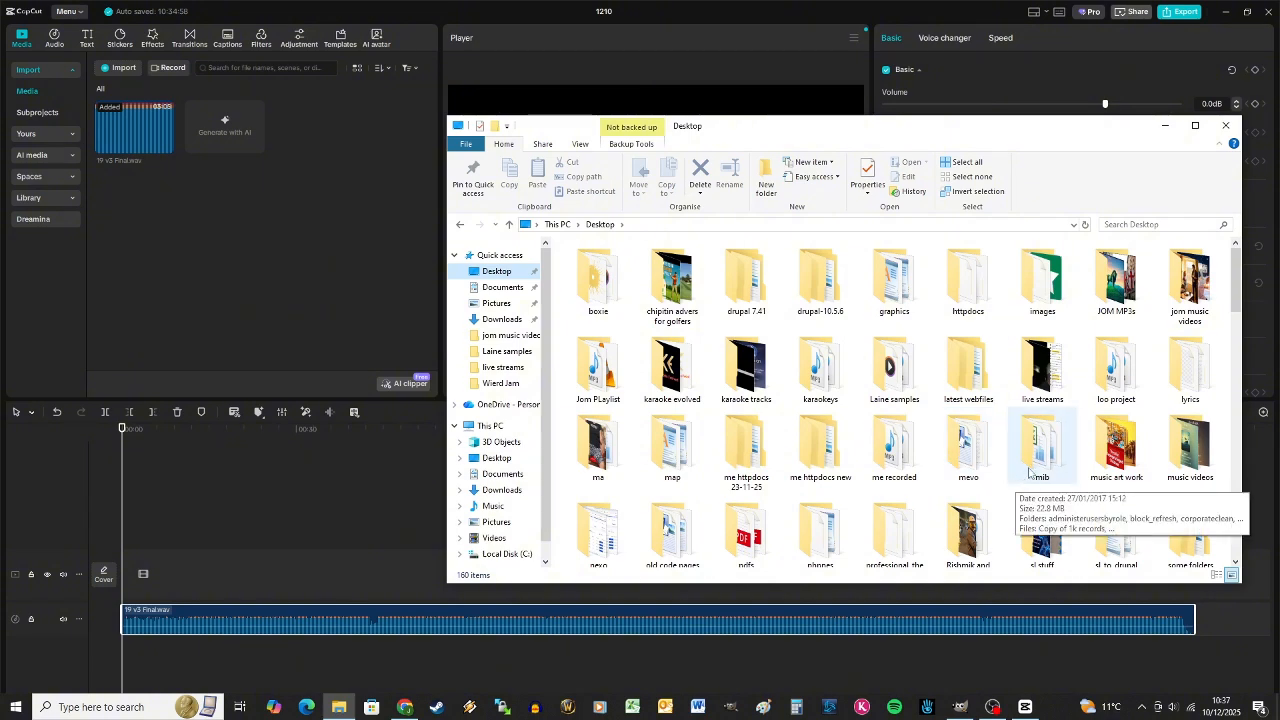
{"action": "scroll", "coordinate": [1016, 485], "scroll_direction": "down", "scroll_amount": 1}
{"action": "mouse_move", "coordinate": [1126, 535]}
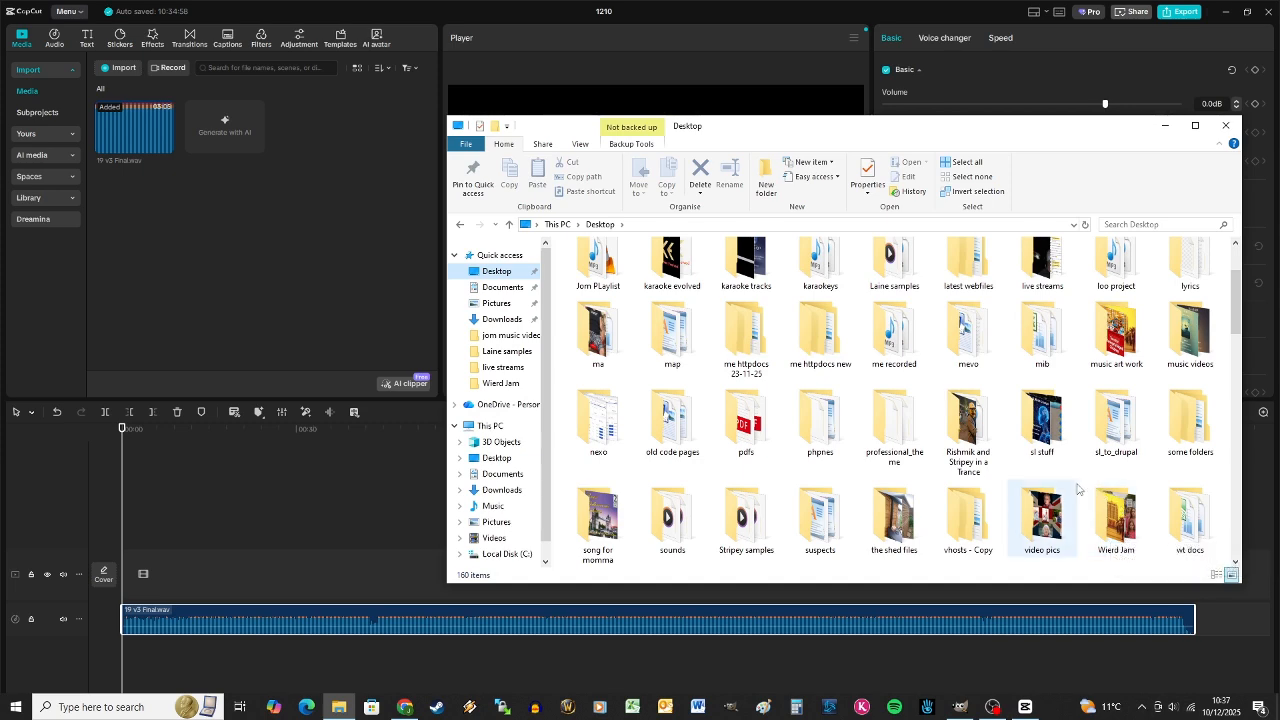
{"action": "scroll", "coordinate": [1077, 488], "scroll_direction": "down", "scroll_amount": 3}
{"action": "scroll", "coordinate": [1040, 375], "scroll_direction": "up", "scroll_amount": 2}
{"action": "left_click", "coordinate": [1038, 370]}
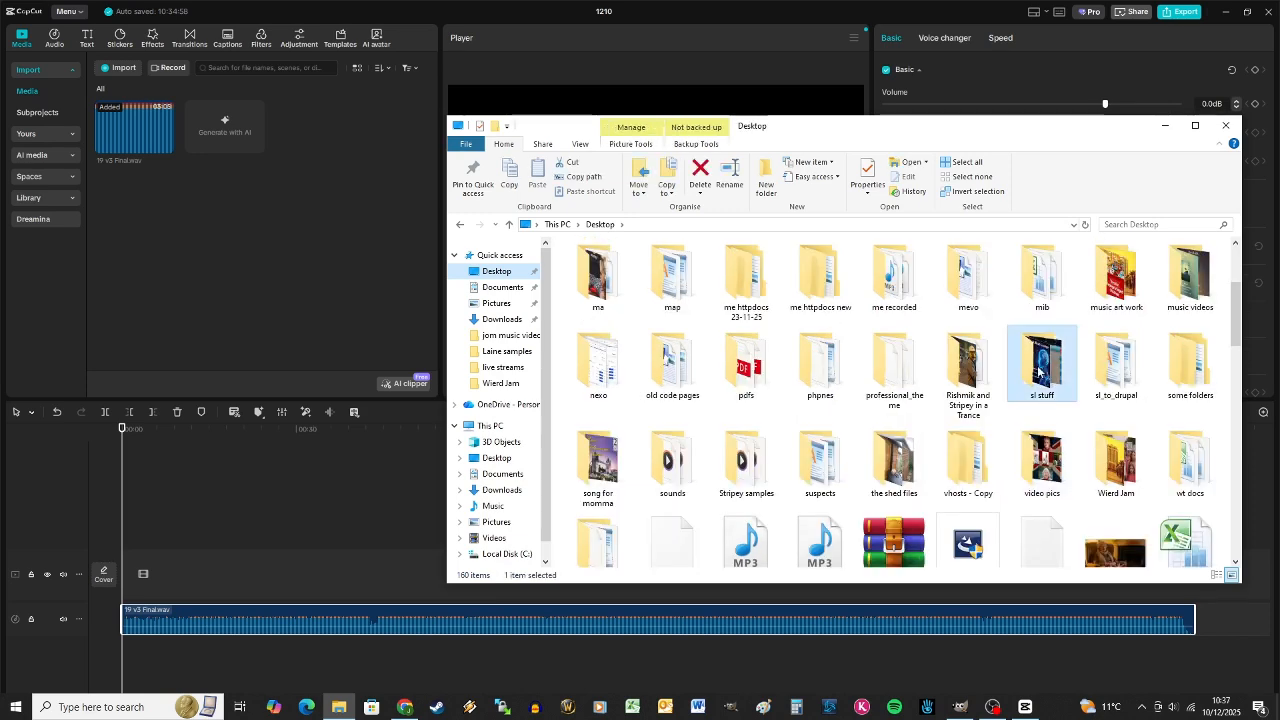
{"action": "double_click", "coordinate": [1038, 370]}
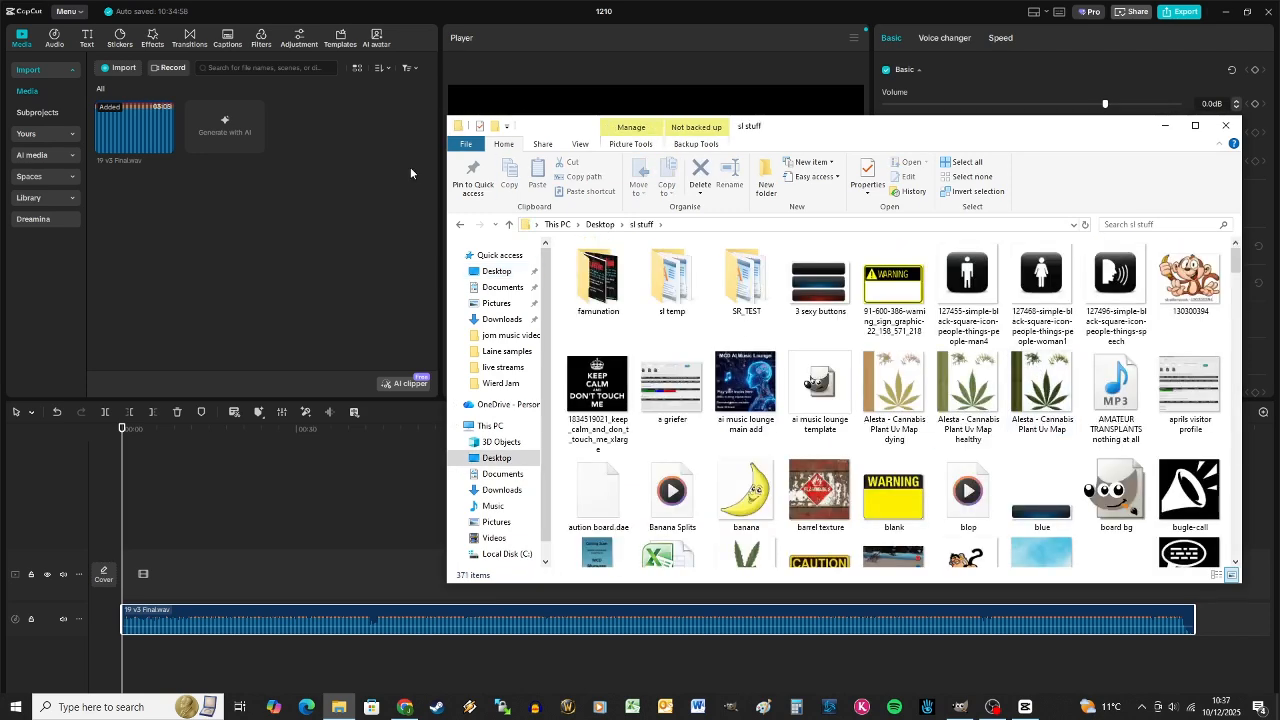
{"action": "left_click", "coordinate": [459, 225]}
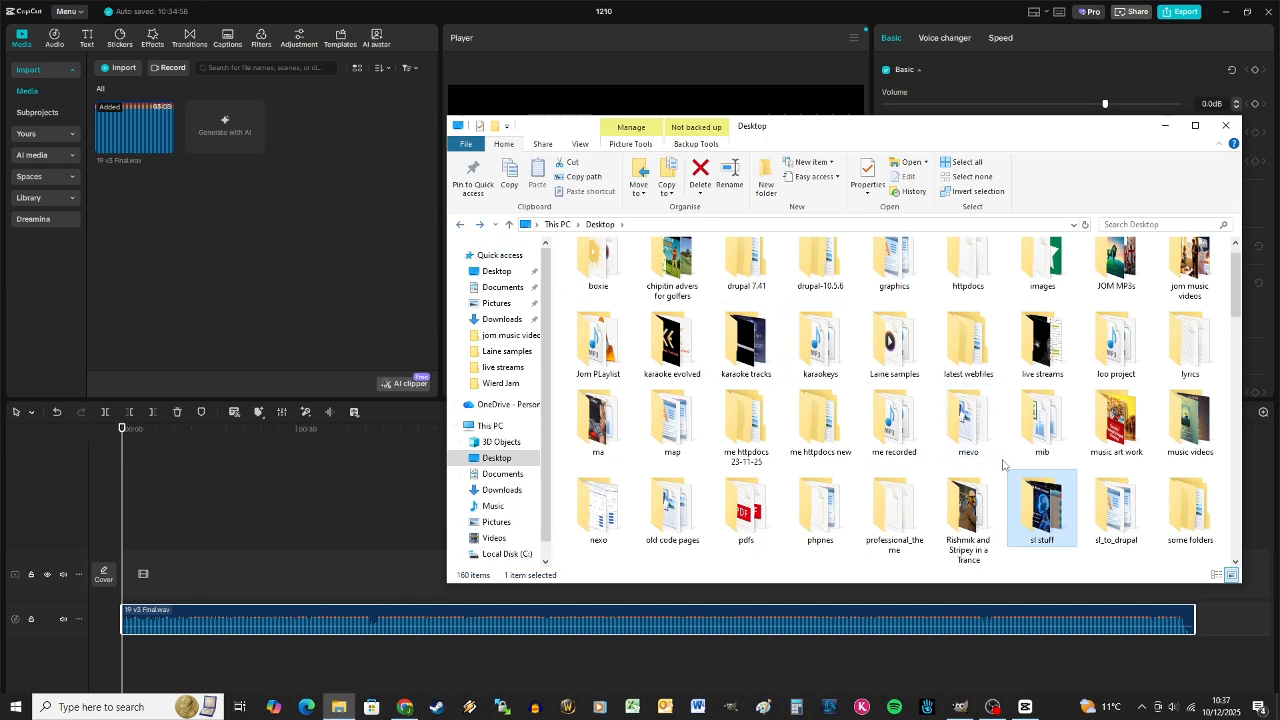
- Add the weathered Union Jack portrait collage from the "video pics" folder to the start of the timeline, above the main track
{"action": "mouse_move", "coordinate": [1035, 503]}
{"action": "scroll", "coordinate": [1035, 503], "scroll_direction": "down", "scroll_amount": 2}
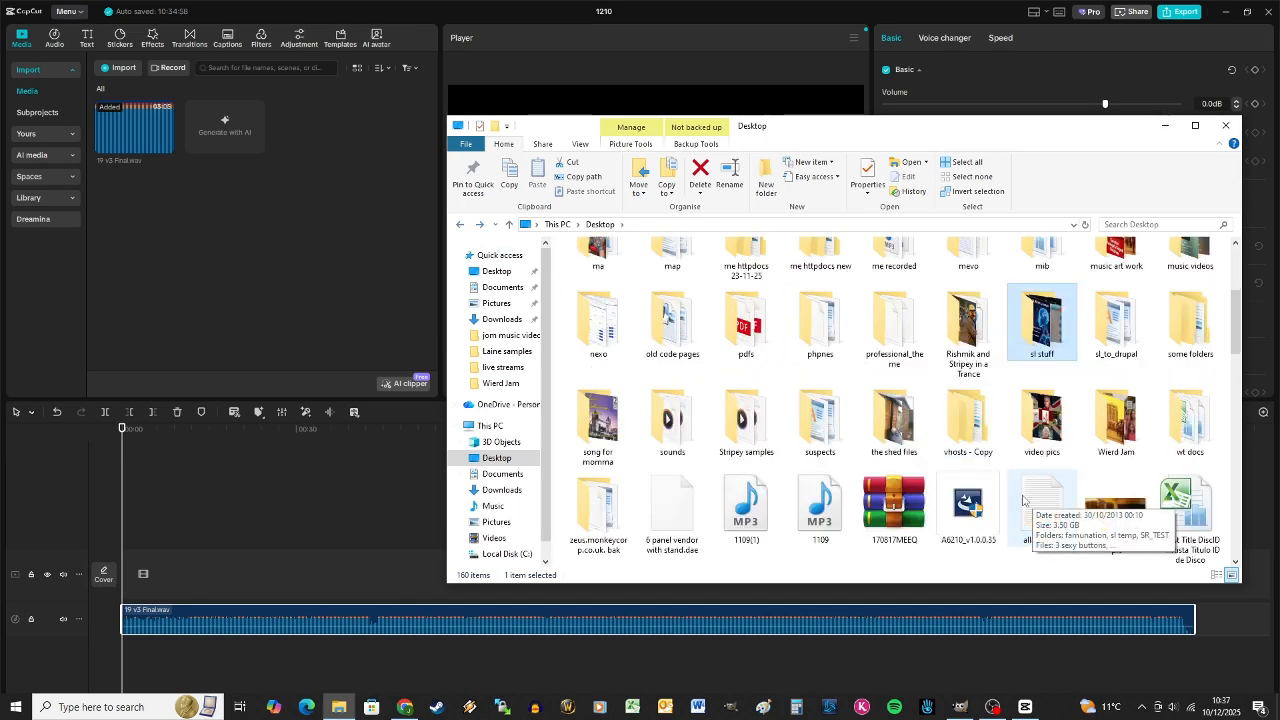
{"action": "double_click", "coordinate": [1038, 427]}
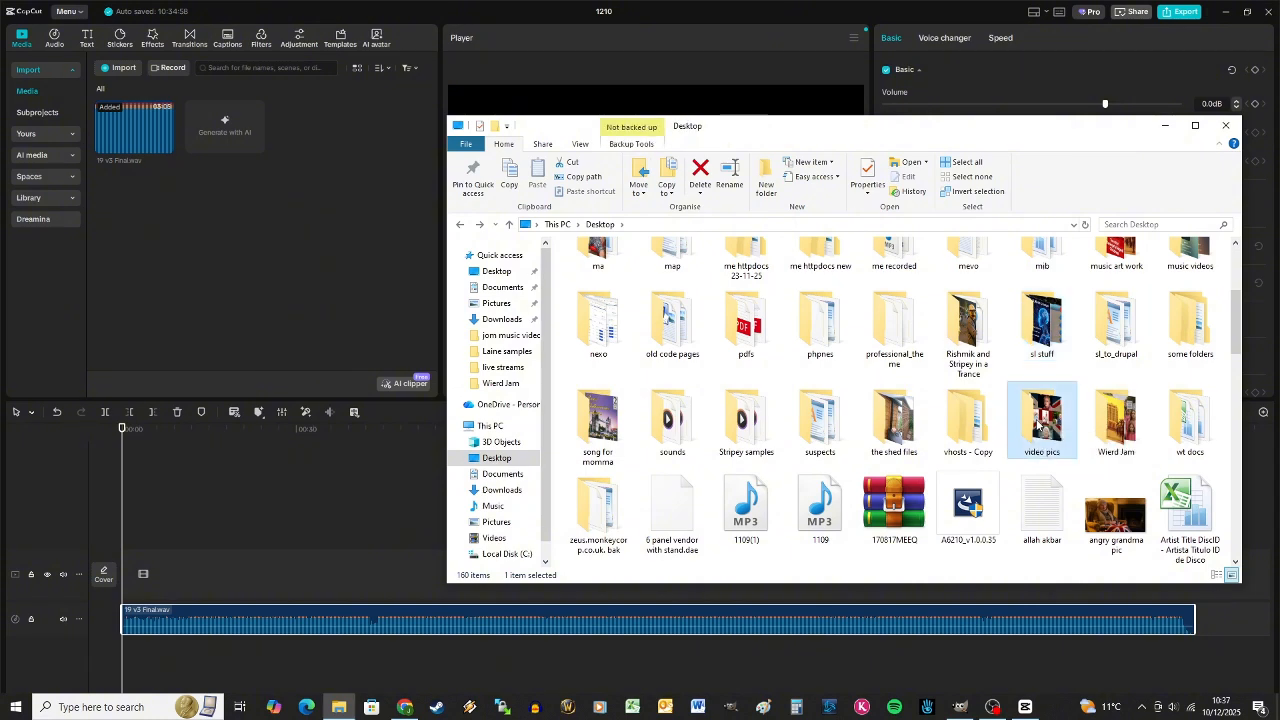
{"action": "left_click_drag", "start_coordinate": [598, 290], "coordinate": [196, 547]}
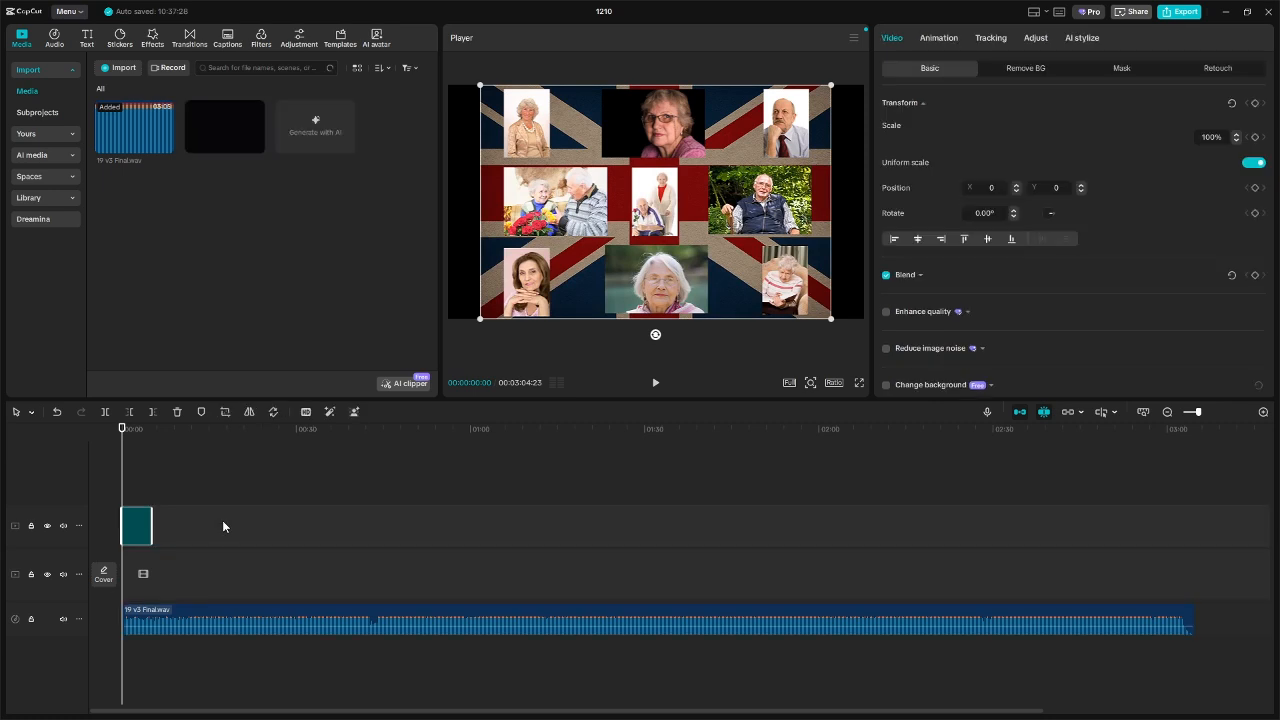
{"action": "left_click", "coordinate": [187, 525]}
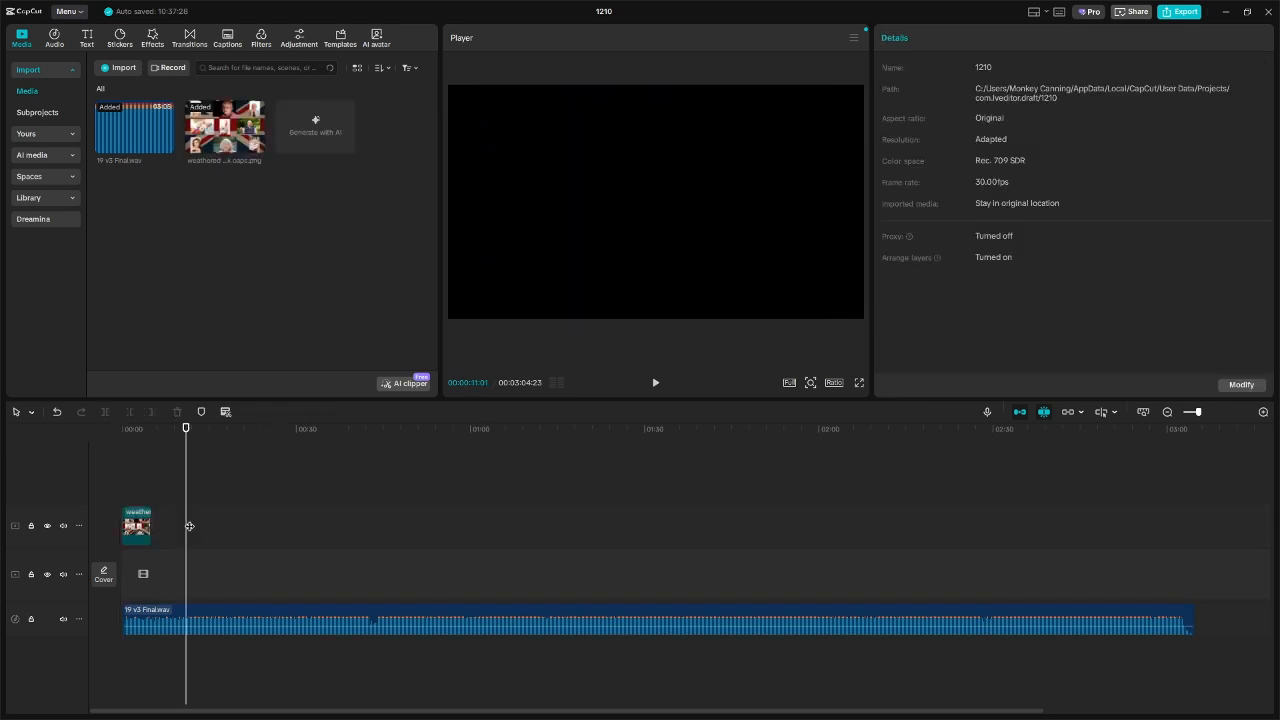
{"action": "left_click", "coordinate": [210, 534]}
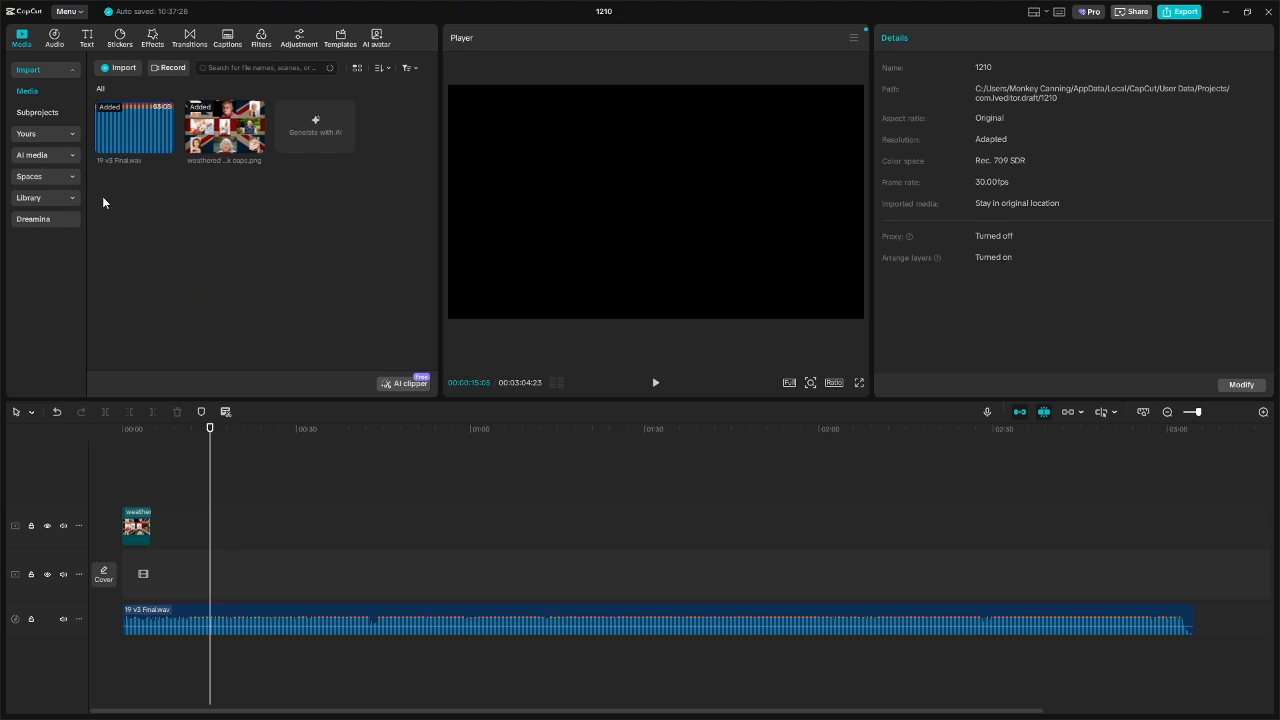
- Generate an AI image with the prompt "uk spermarket during covid , empy shelves where toilet rolls should be"
{"action": "left_click", "coordinate": [35, 155]}
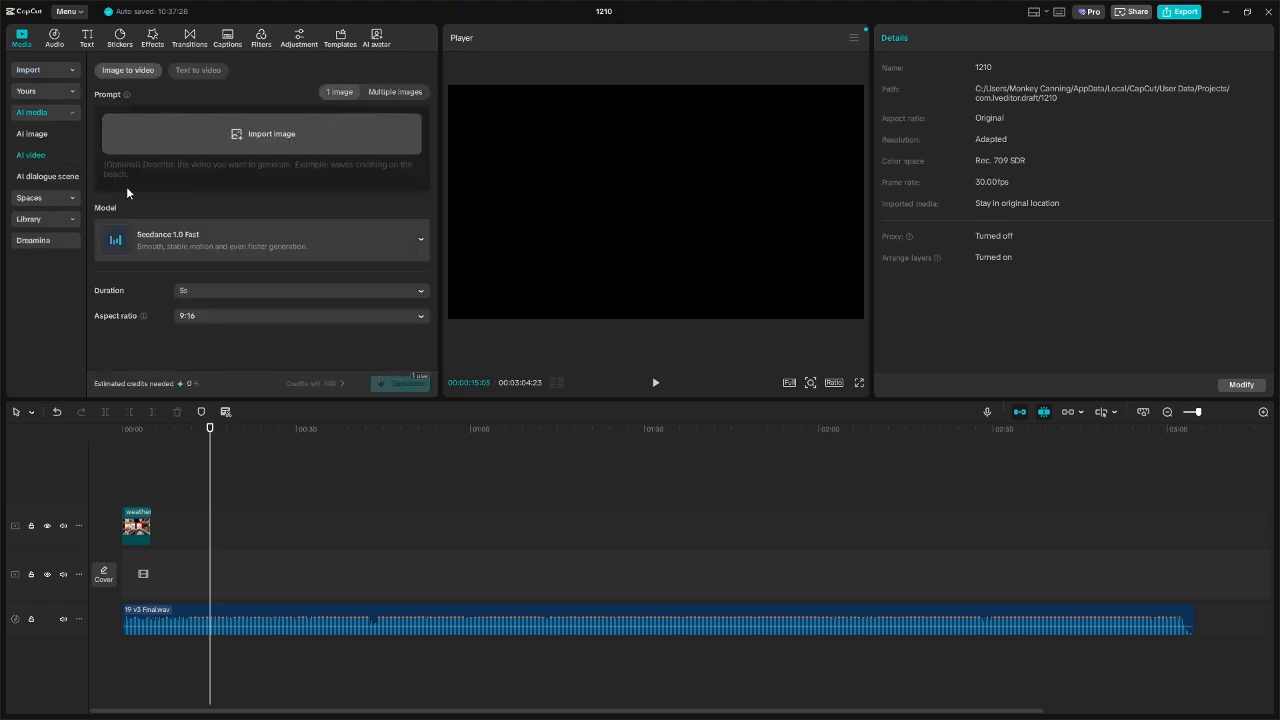
{"action": "left_click", "coordinate": [42, 136]}
{"action": "left_click", "coordinate": [181, 98]}
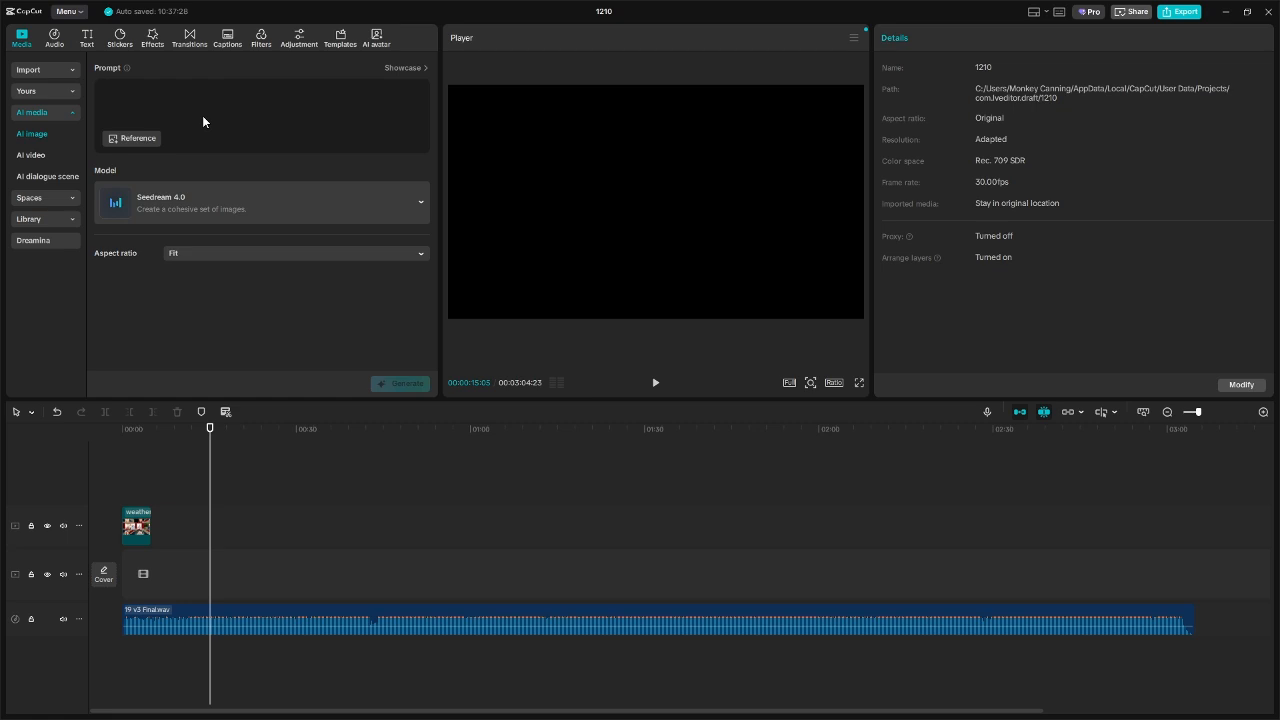
{"action": "type", "text": "uk s"}
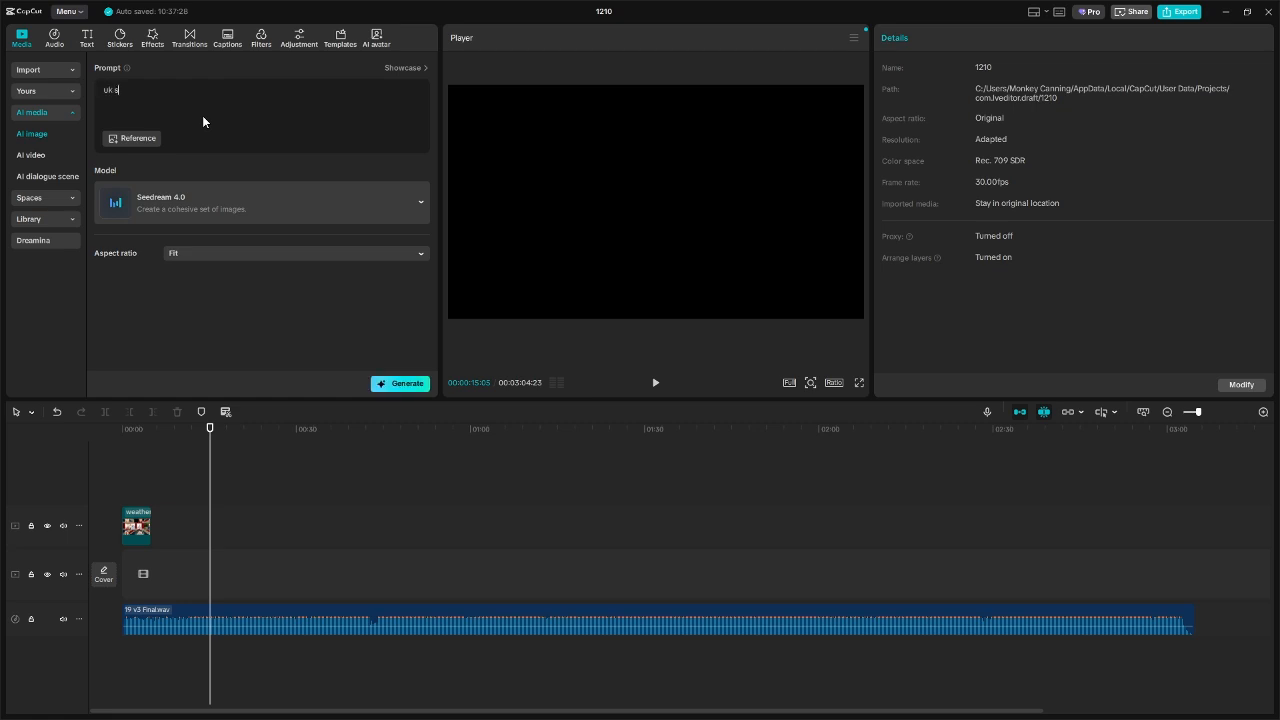
{"action": "type", "text": "permarket during covid , empy shel"}
{"action": "type", "text": "ves where toilet"}
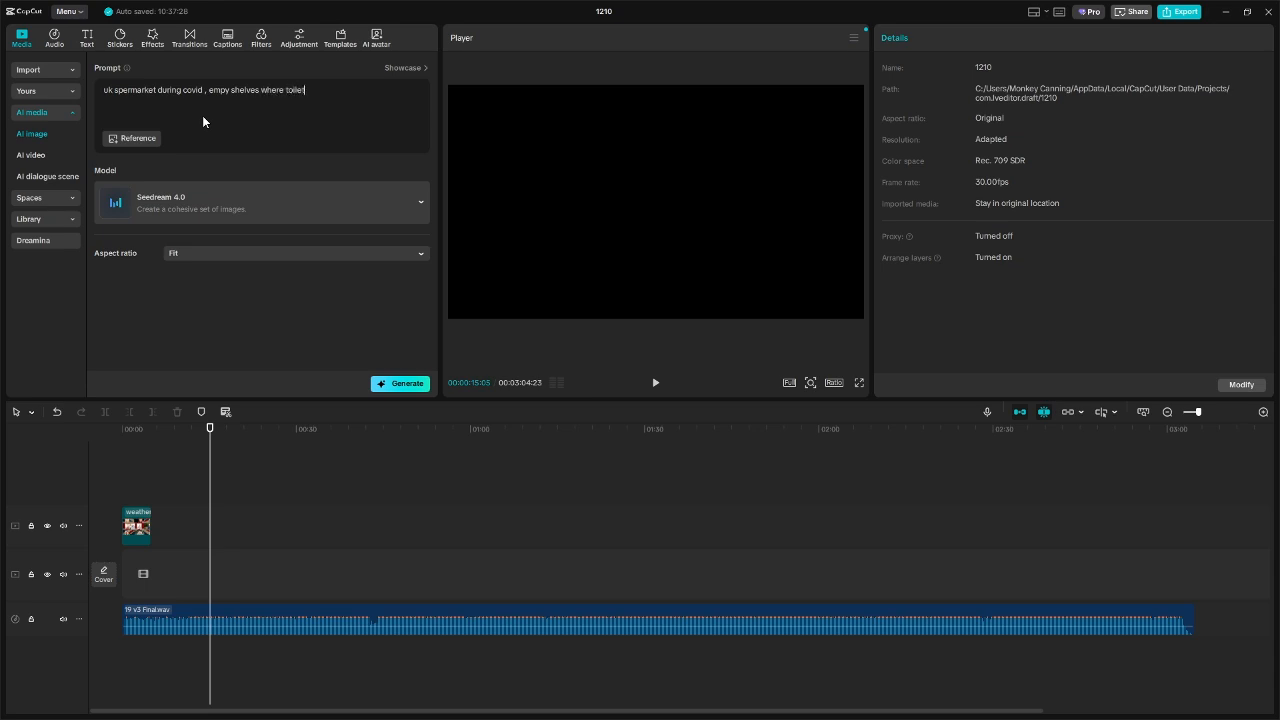
{"action": "type", "text": " rolls should be"}
{"action": "left_click", "coordinate": [406, 384]}
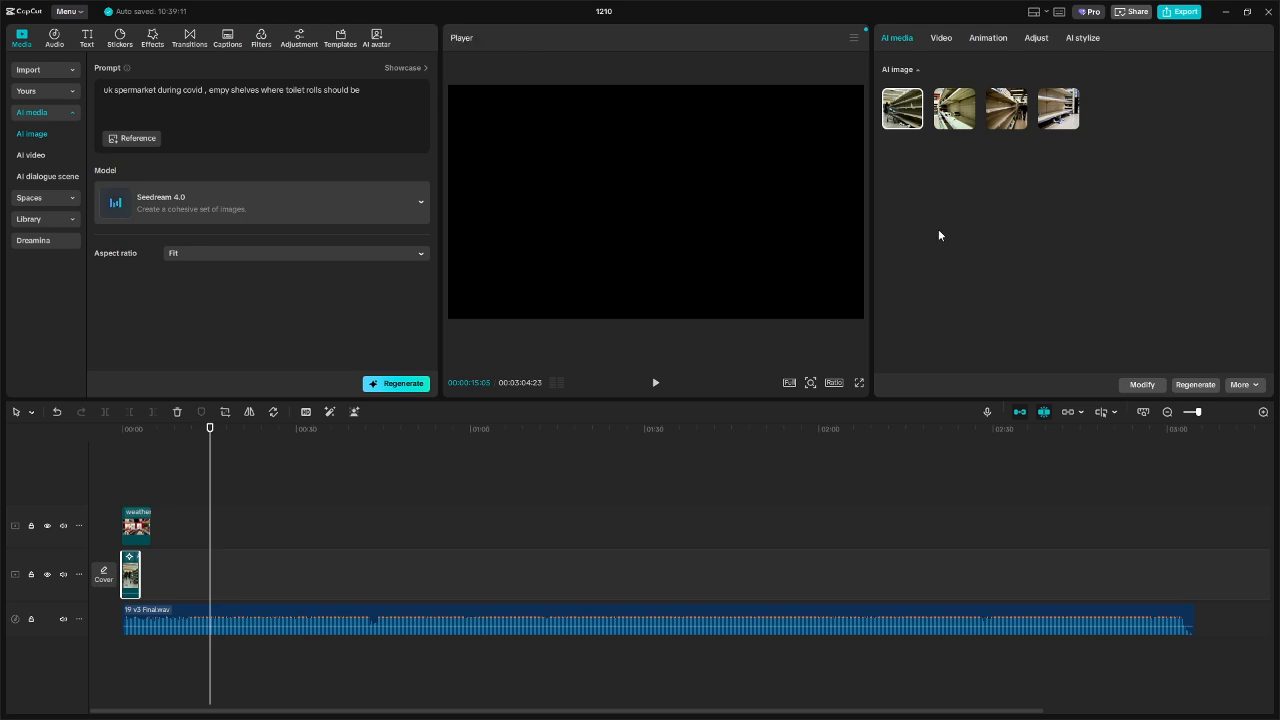
- Move the Union Jack collage onto the main track and place the supermarket image directly after it
{"action": "left_click_drag", "start_coordinate": [141, 527], "coordinate": [153, 580]}
{"action": "left_click", "coordinate": [152, 528]}
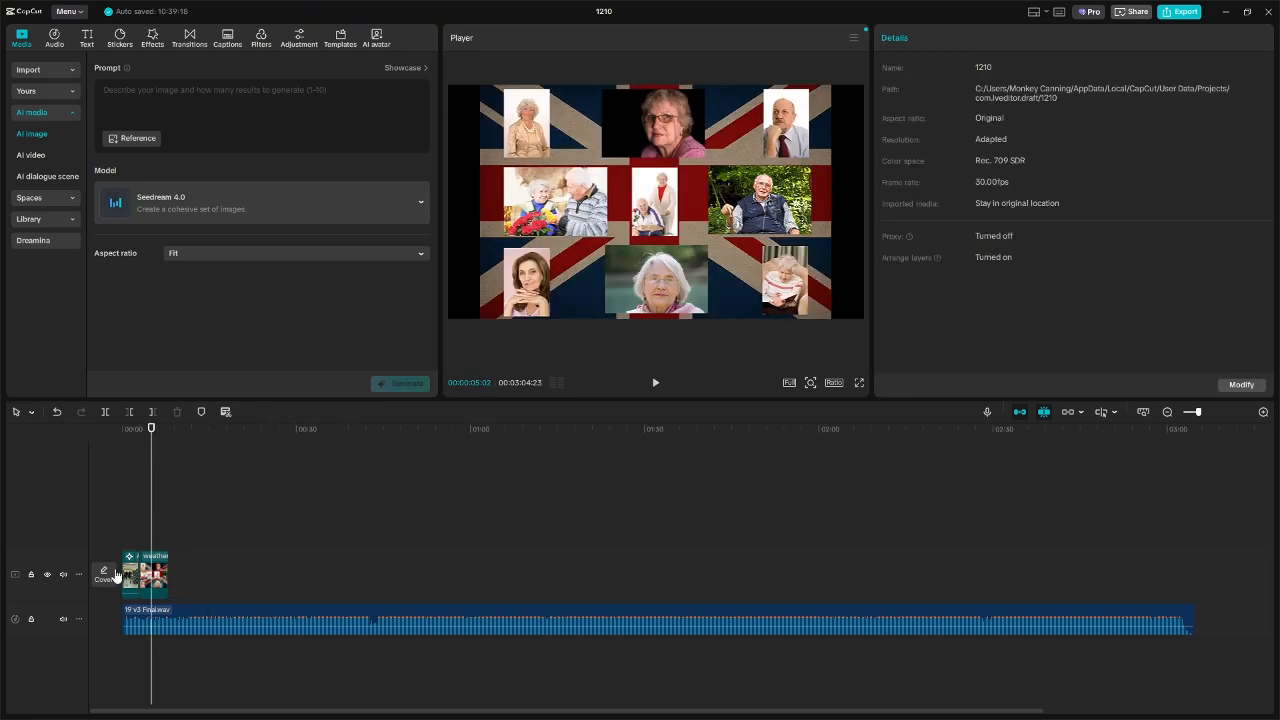
{"action": "left_click_drag", "start_coordinate": [130, 578], "coordinate": [162, 580]}
{"action": "left_click", "coordinate": [162, 544]}
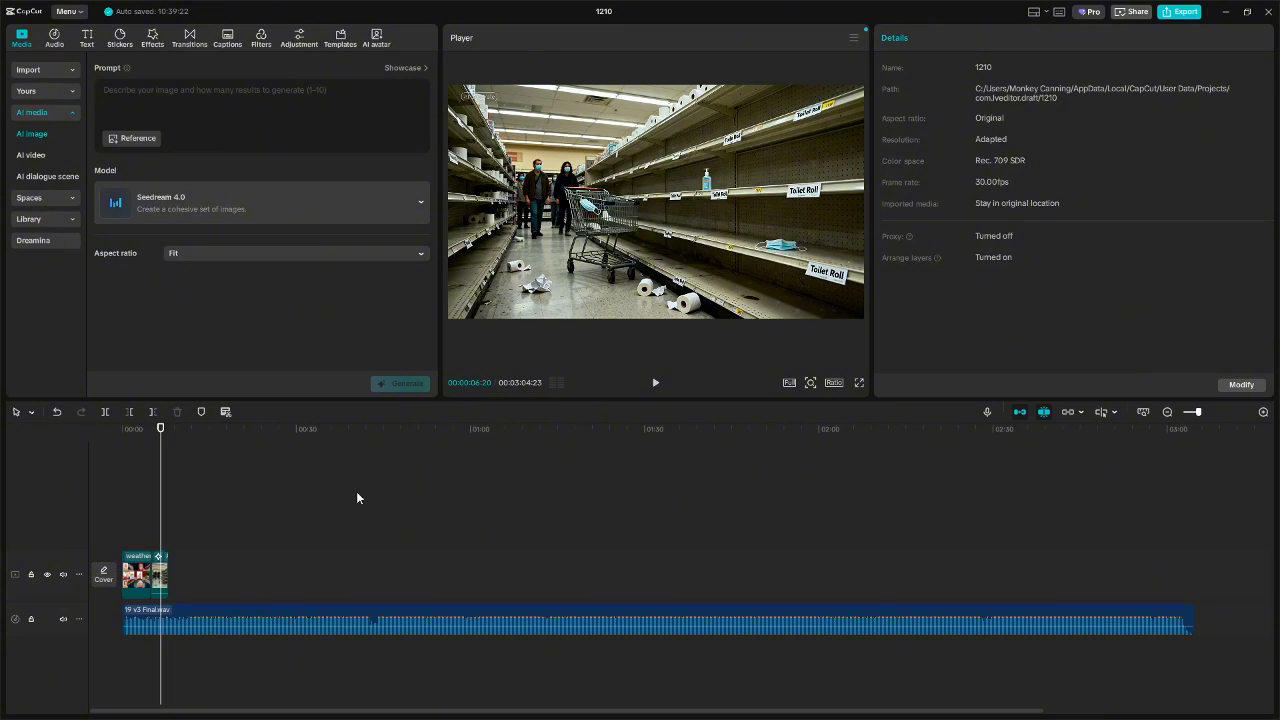
- Compare the generated supermarket images, choose the second variant for the clip and extend the clip's end slightly
{"action": "left_click", "coordinate": [162, 578]}
{"action": "left_click", "coordinate": [953, 119]}
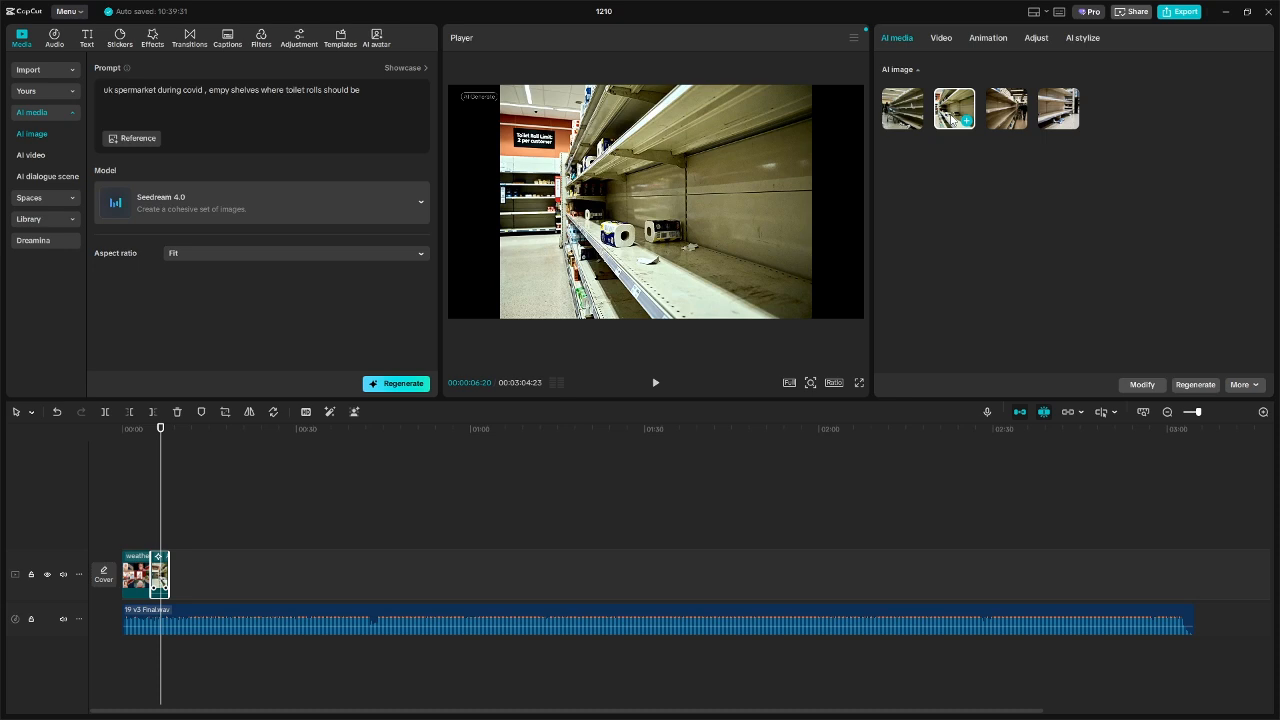
{"action": "left_click", "coordinate": [1005, 117]}
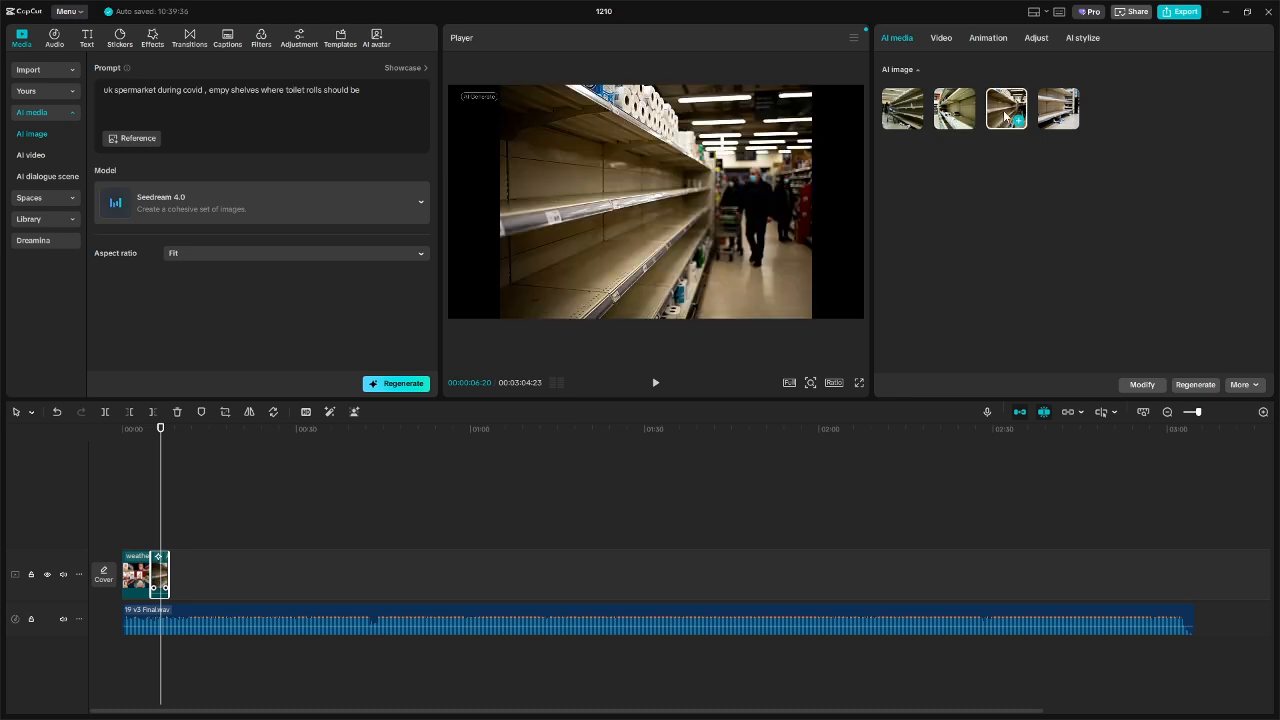
{"action": "left_click", "coordinate": [1062, 114]}
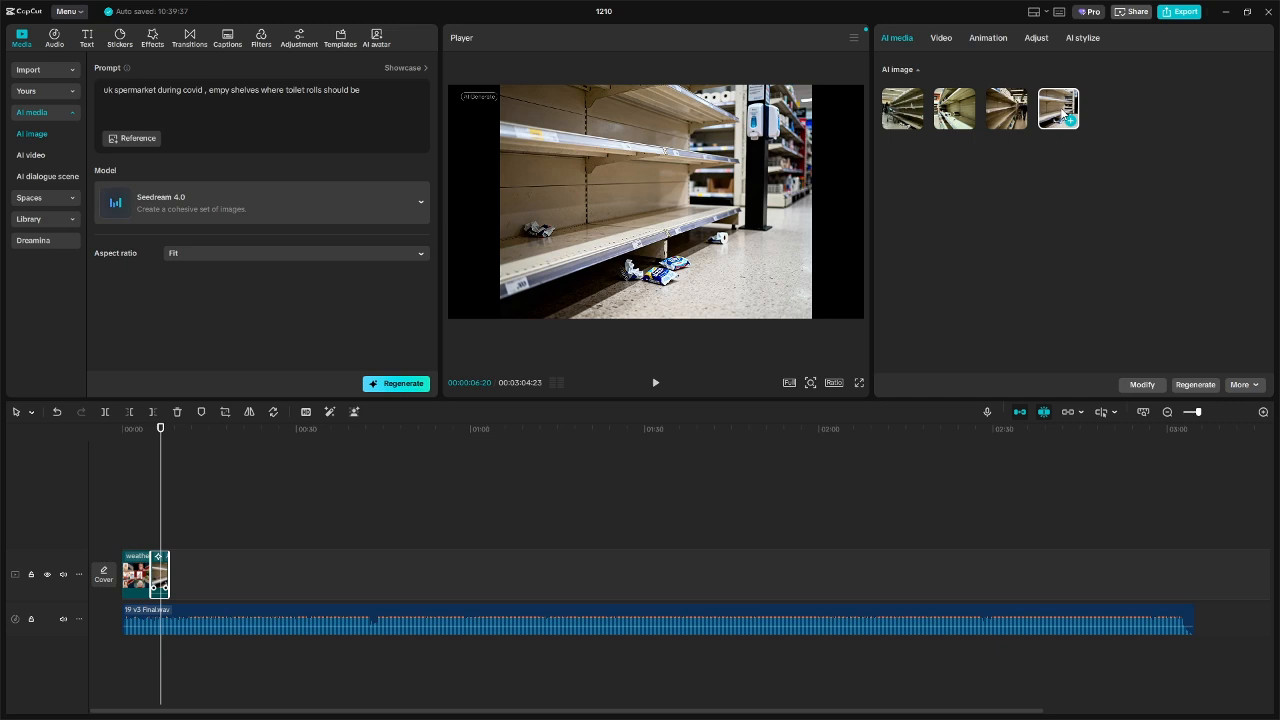
{"action": "left_click", "coordinate": [995, 107]}
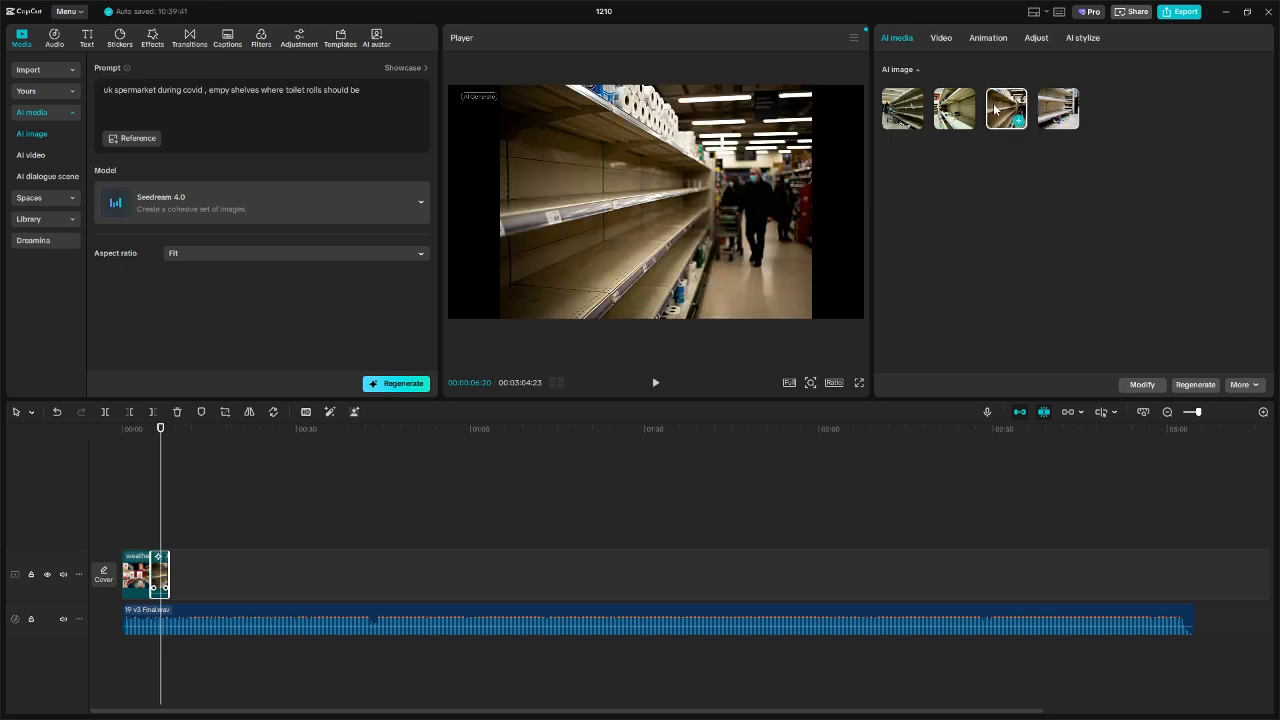
{"action": "left_click", "coordinate": [953, 108]}
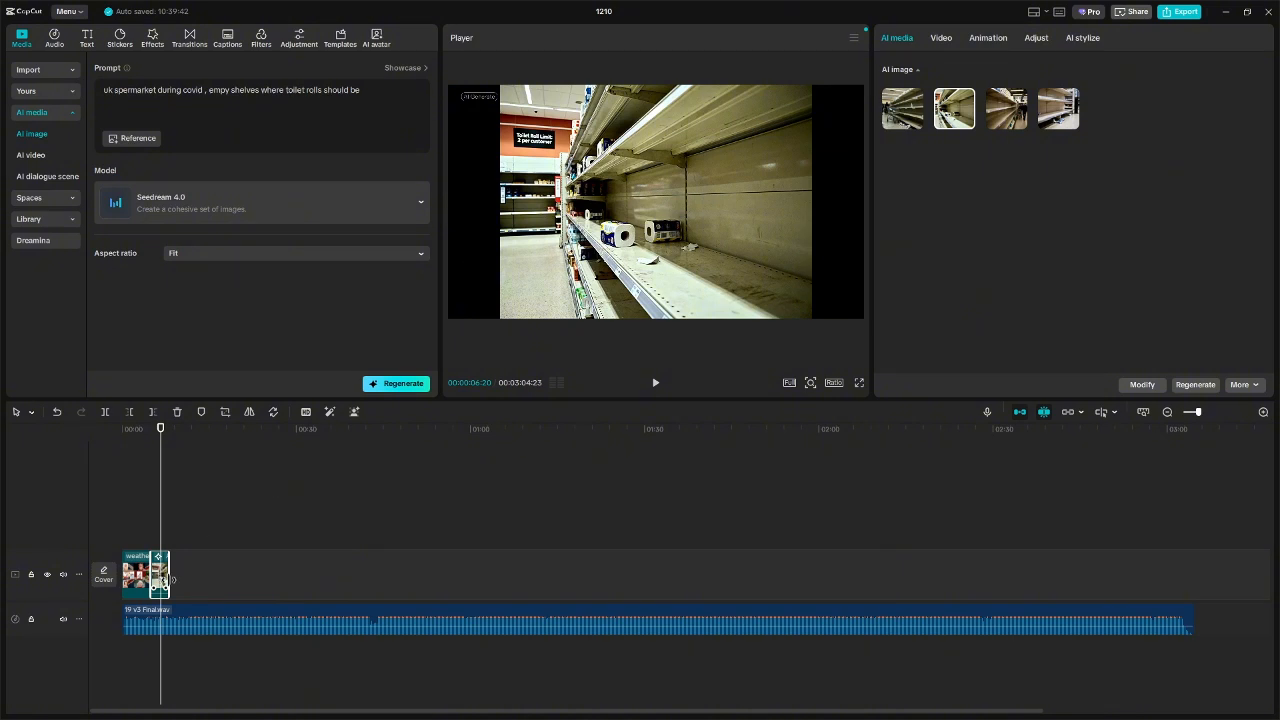
{"action": "left_click_drag", "start_coordinate": [169, 566], "coordinate": [180, 565]}
- Duplicate the supermarket clip and place the copy directly after the original on the main track
{"action": "right_click", "coordinate": [177, 578]}
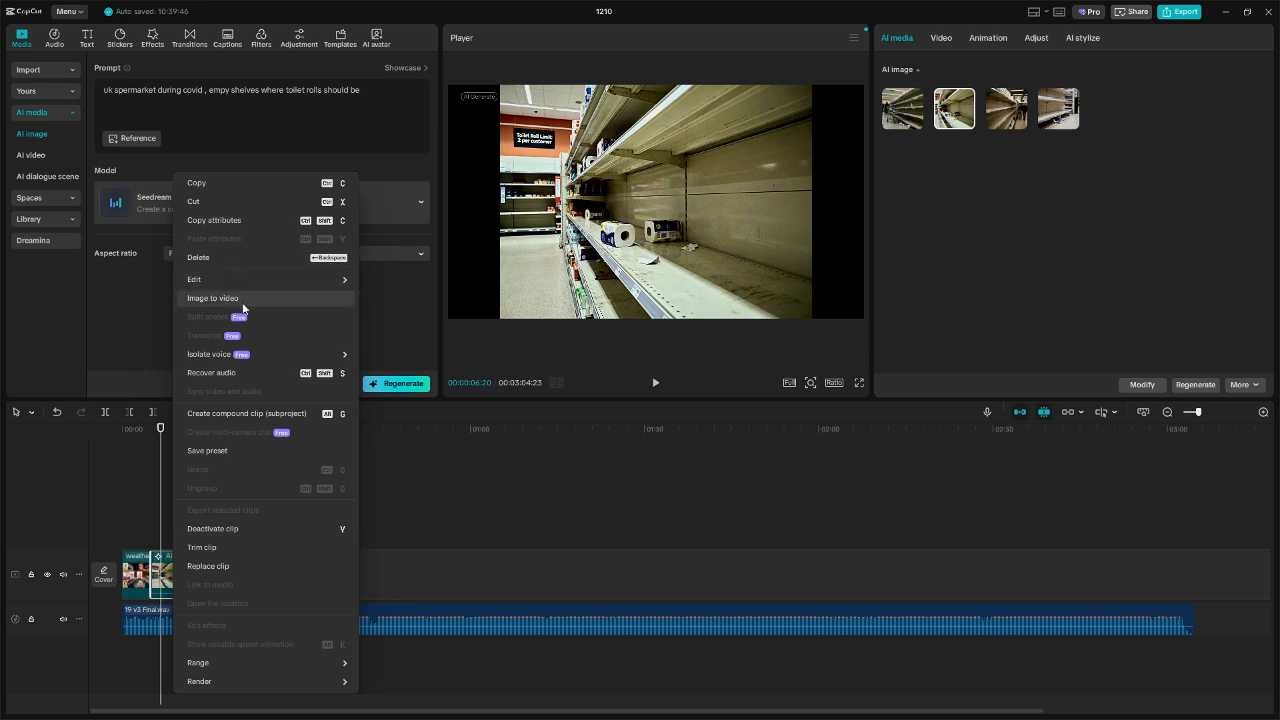
{"action": "left_click", "coordinate": [216, 184]}
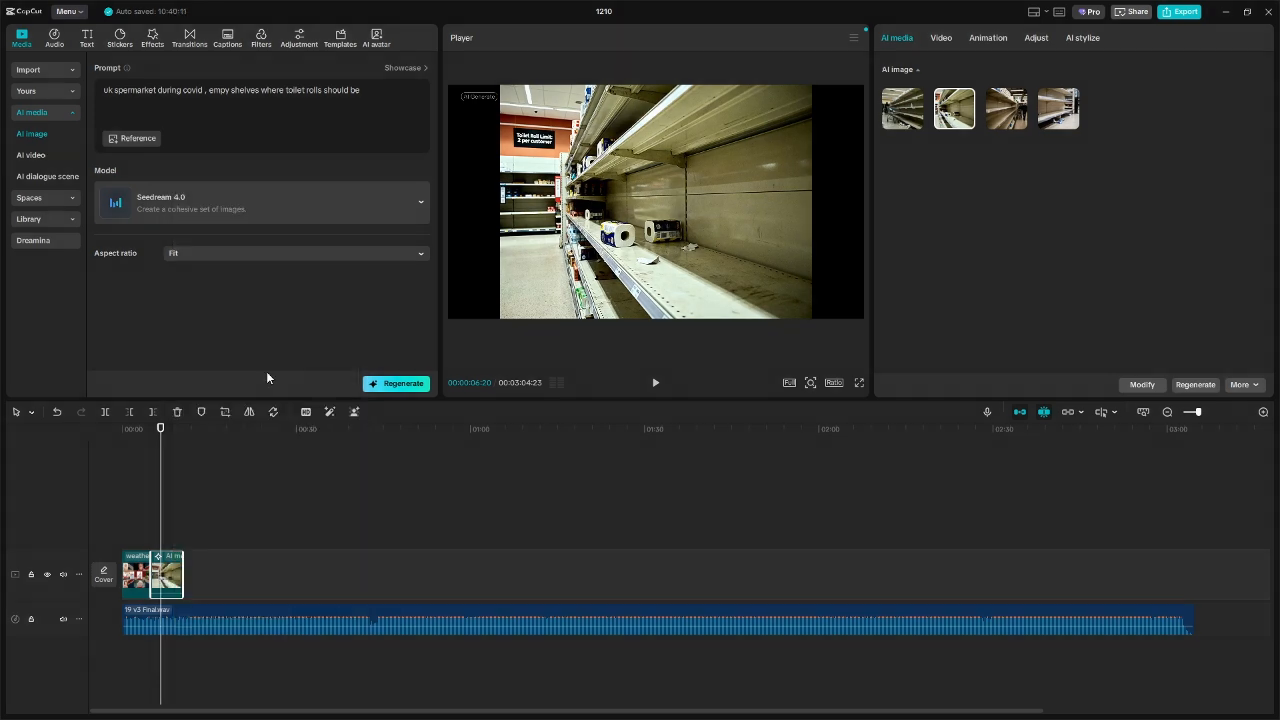
{"action": "right_click", "coordinate": [231, 576]}
{"action": "left_click", "coordinate": [231, 576]}
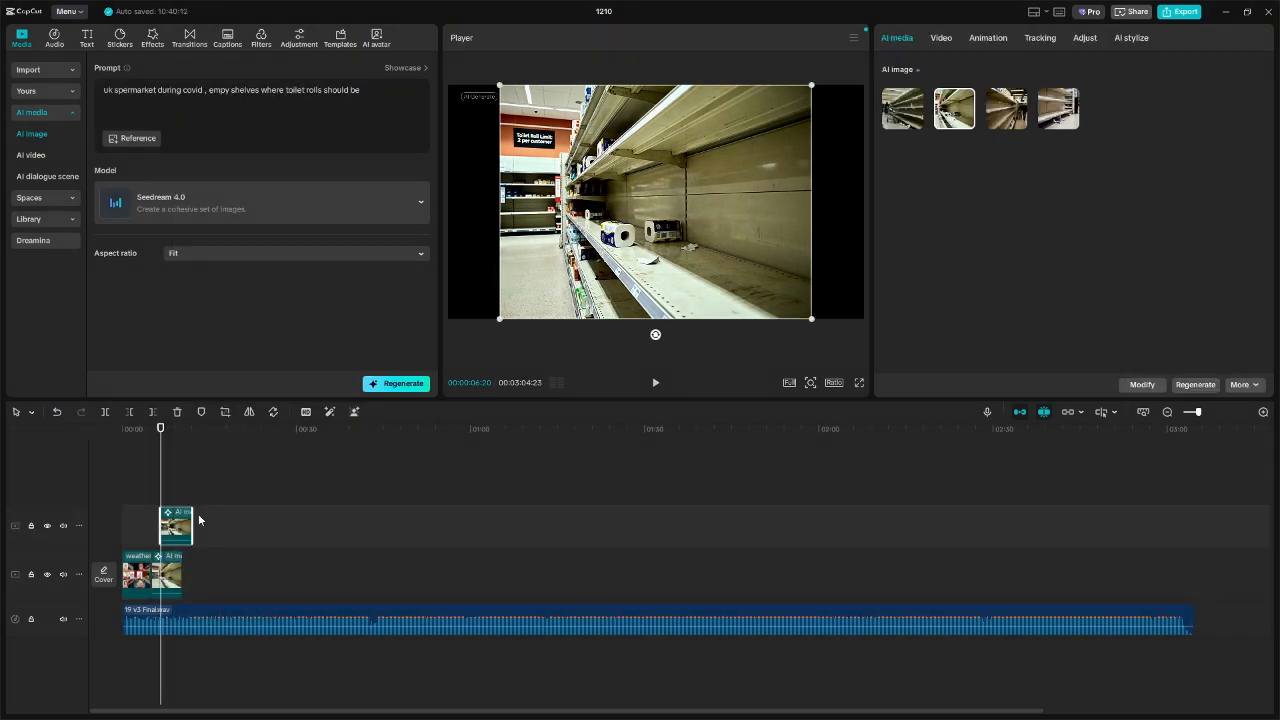
{"action": "left_click_drag", "start_coordinate": [186, 525], "coordinate": [213, 578]}
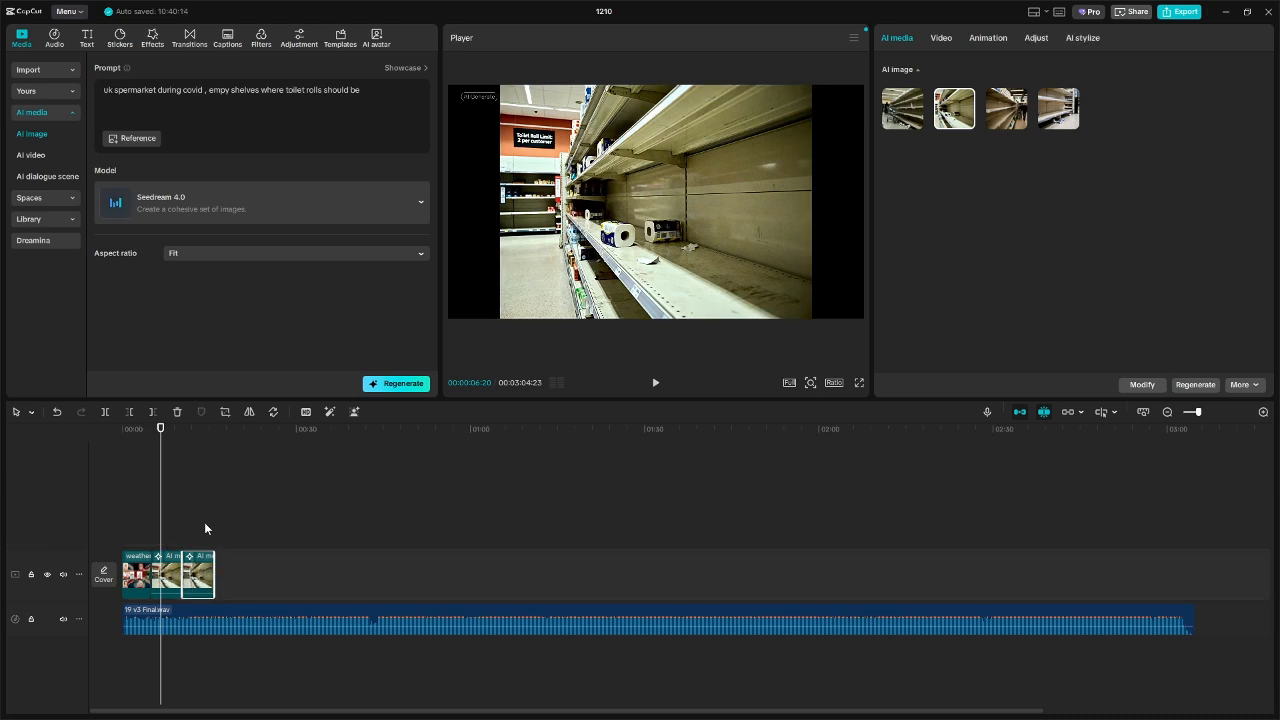
- Compare the supermarket image variants for the copied clip, choose the fourth one and extend the clip's end
{"action": "left_click", "coordinate": [206, 522]}
{"action": "left_click", "coordinate": [198, 578]}
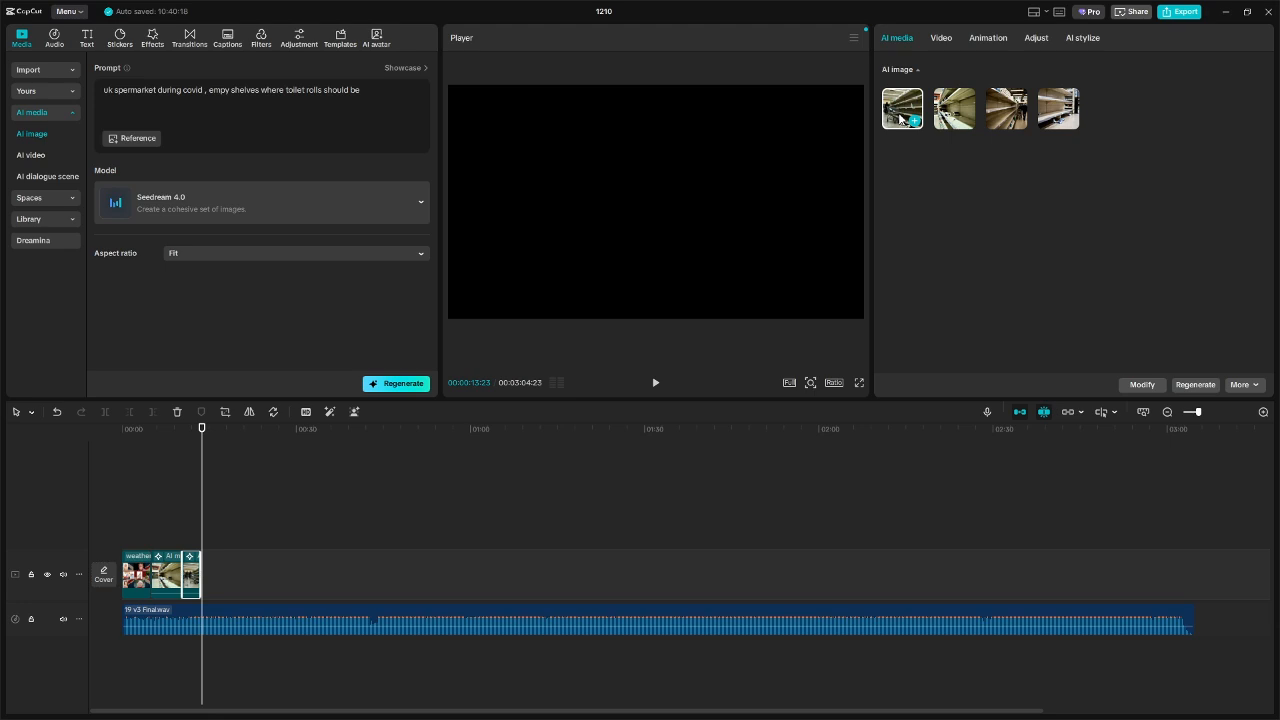
{"action": "left_click", "coordinate": [190, 539]}
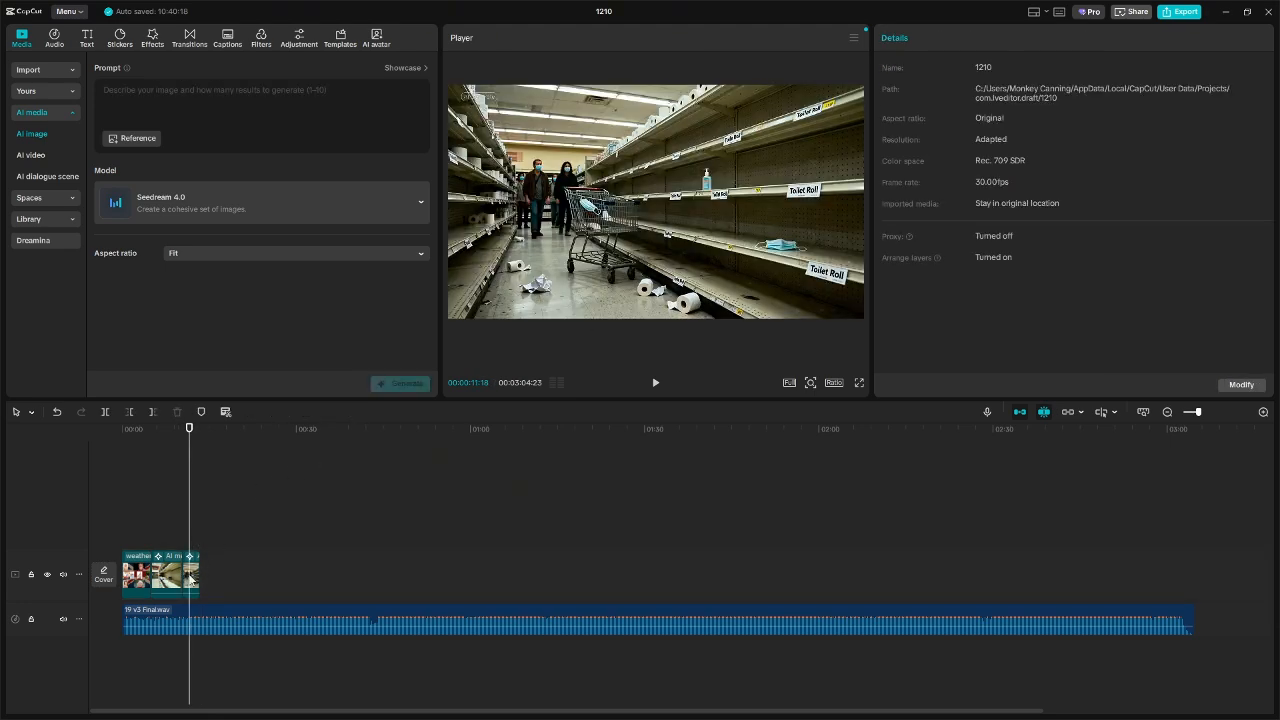
{"action": "left_click", "coordinate": [191, 577]}
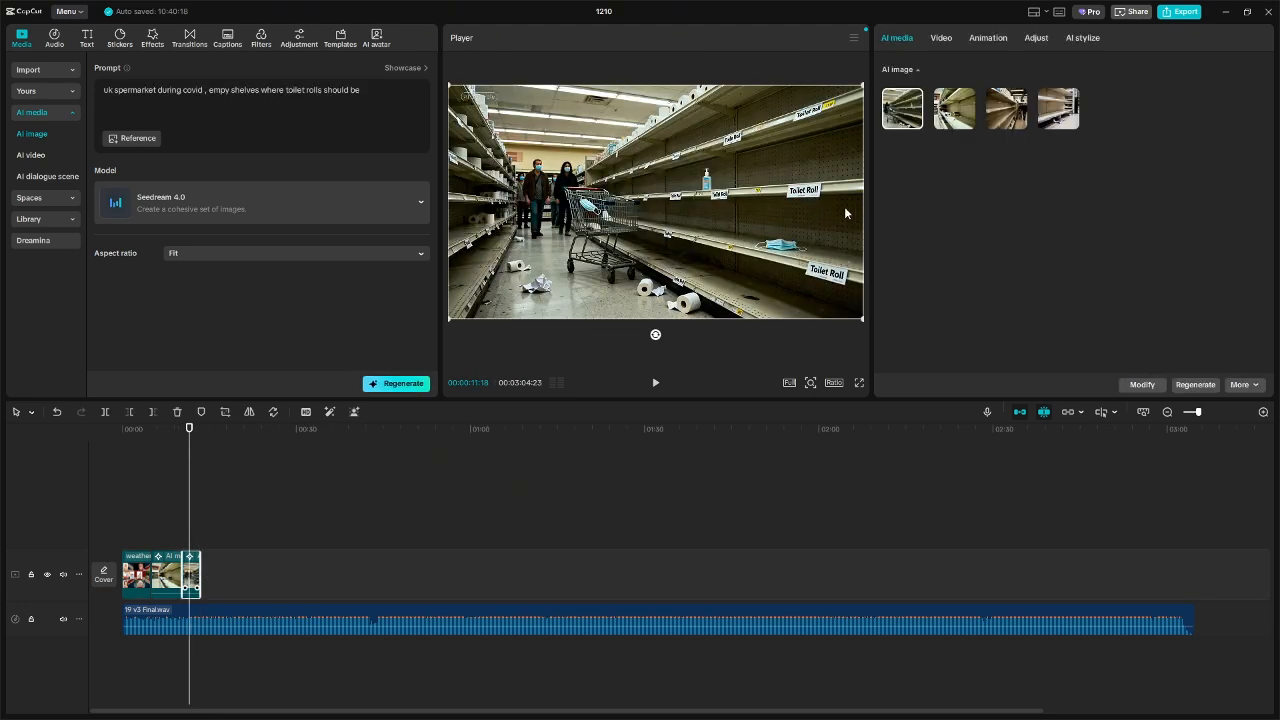
{"action": "left_click", "coordinate": [955, 112]}
{"action": "left_click", "coordinate": [1006, 112]}
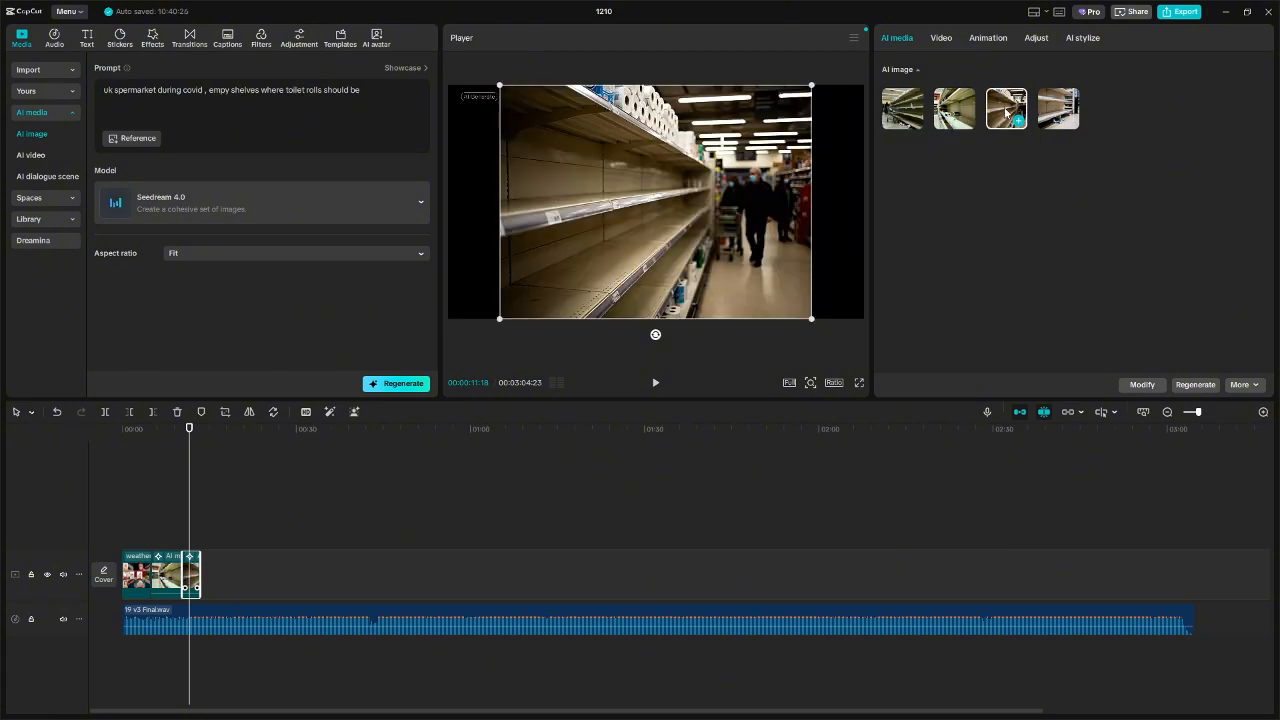
{"action": "left_click", "coordinate": [1062, 108]}
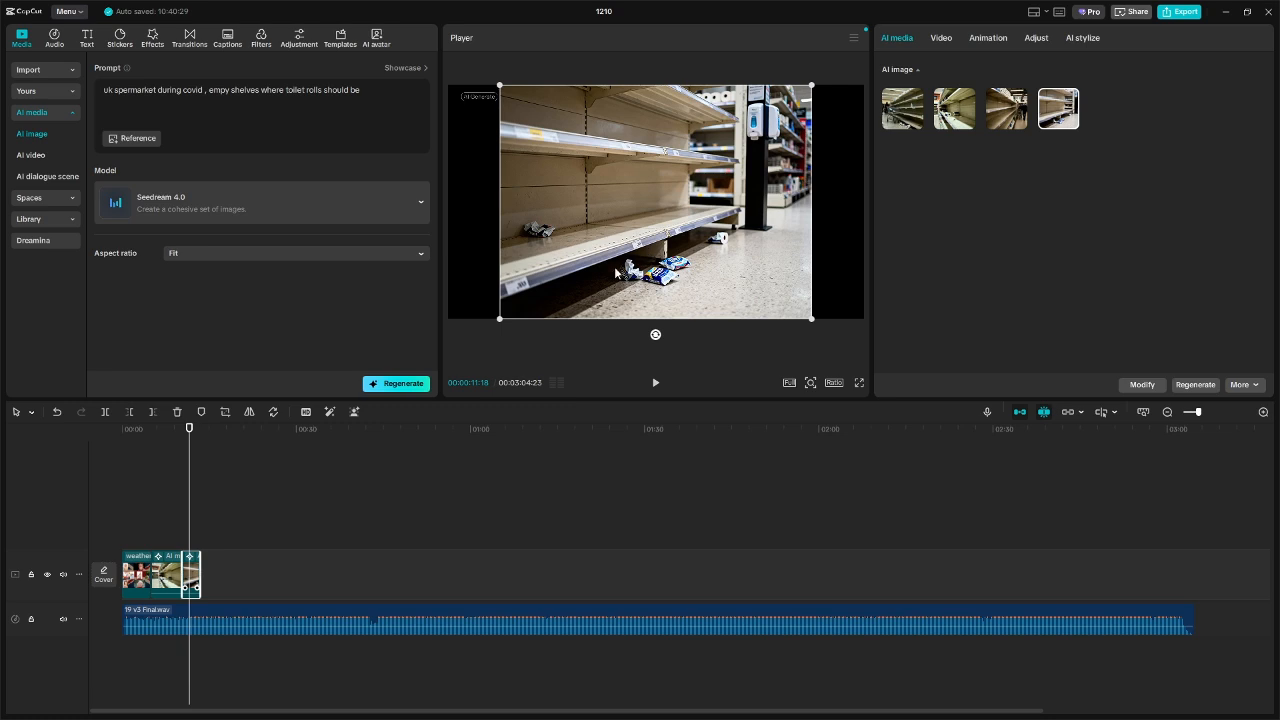
{"action": "left_click_drag", "start_coordinate": [203, 567], "coordinate": [213, 567]}
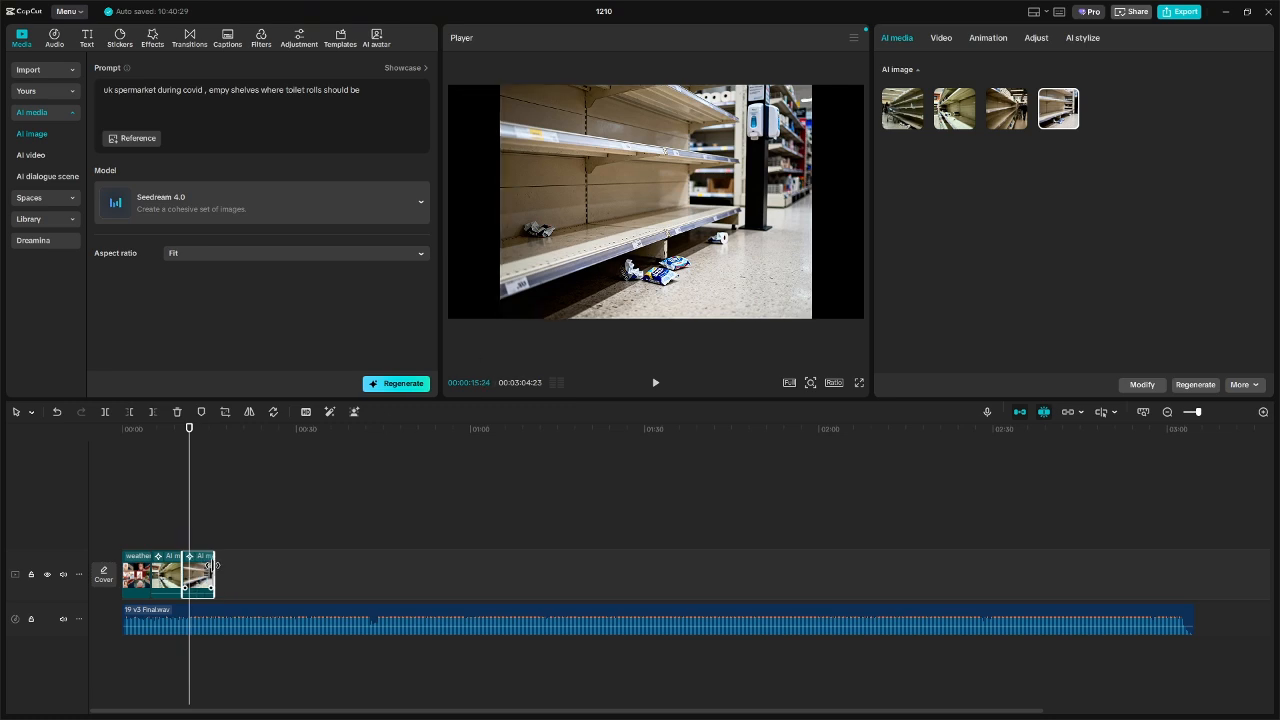
- Generate an AI image after the last clip with the prompt "queue of people with shopping trolleys outside a supermarket waiting to get in during covid"
{"action": "left_click", "coordinate": [248, 520]}
{"action": "left_click", "coordinate": [227, 542]}
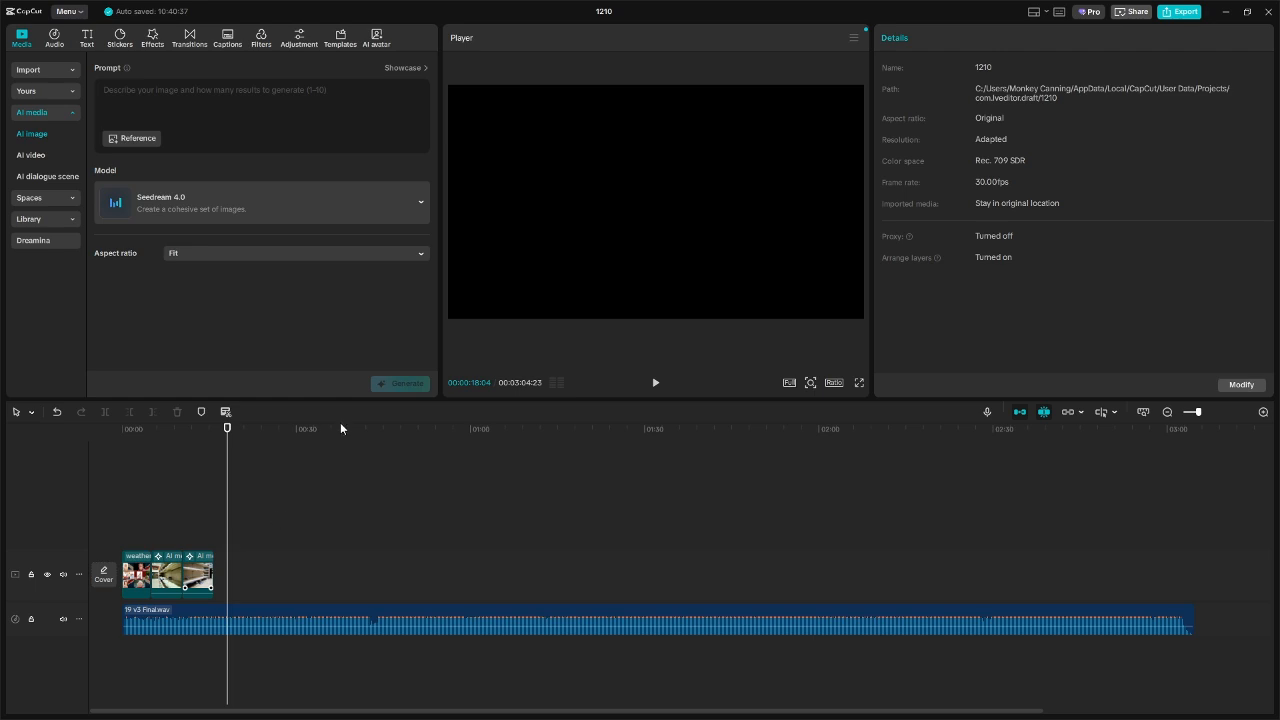
{"action": "left_click", "coordinate": [181, 111]}
{"action": "type", "text": "qu"}
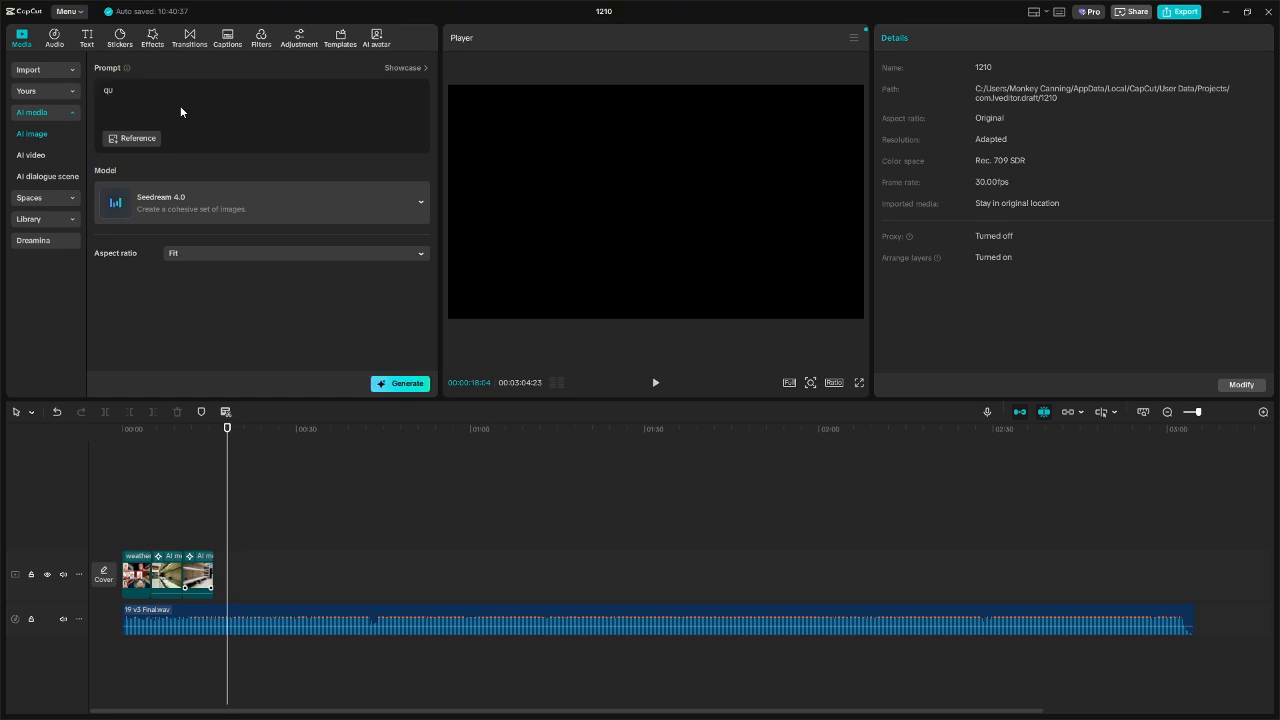
{"action": "type", "text": "eue of people with shopping trolleys outside a supermarket dur"}
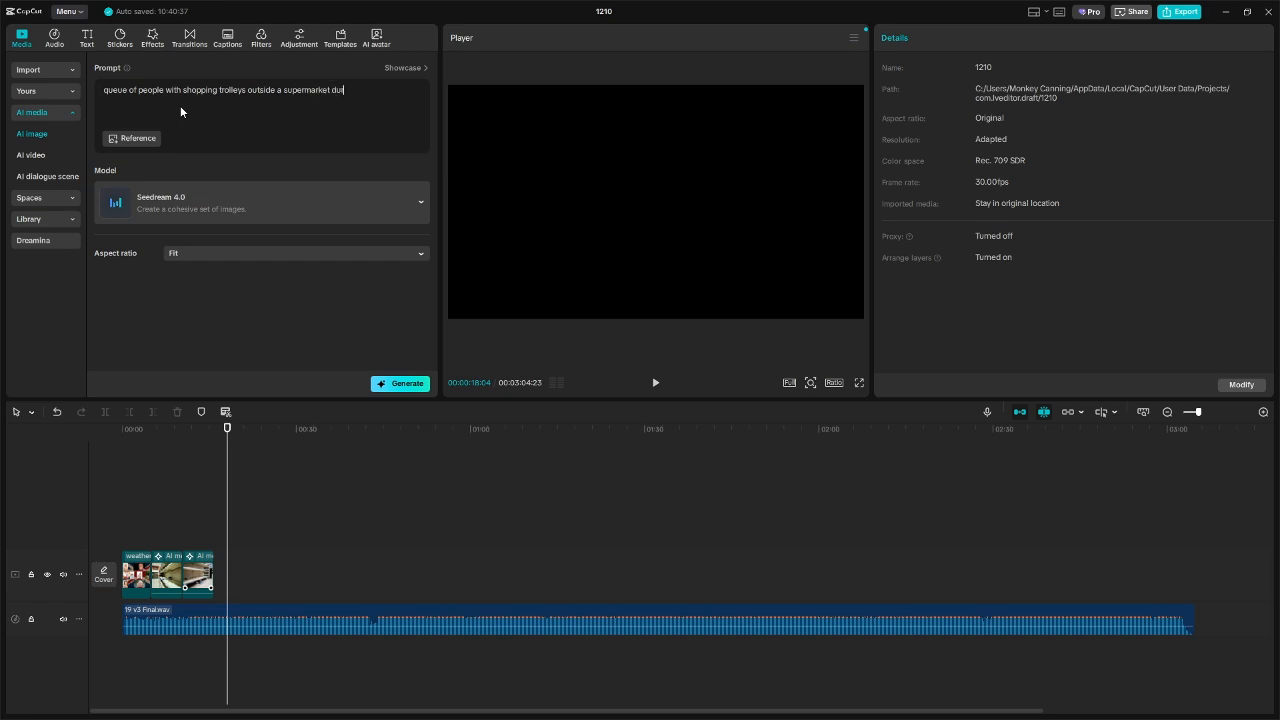
{"action": "type", "text": "ing covid"}
{"action": "type", "text": "waiting to"}
{"action": "type", "text": " get in"}
{"action": "left_click", "coordinate": [407, 386]}
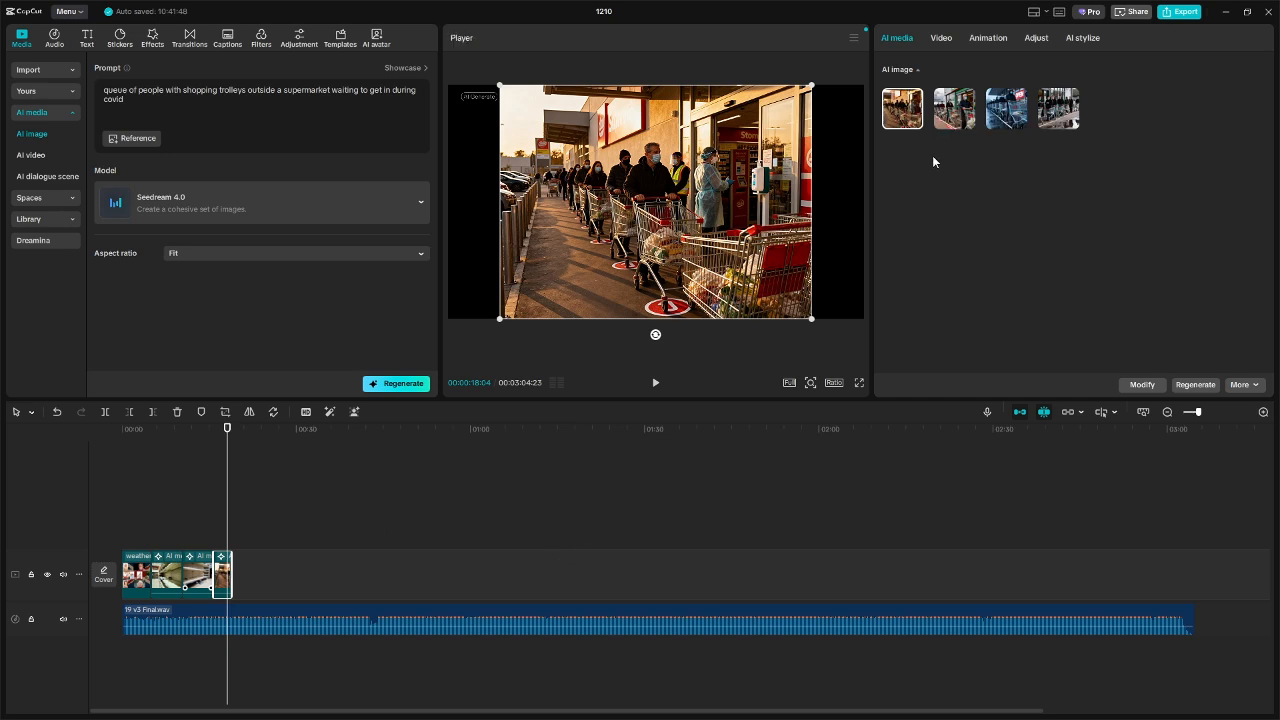
- Compare the generated queue images, choose the second variant for the clip and extend the clip's end
{"action": "left_click", "coordinate": [953, 103]}
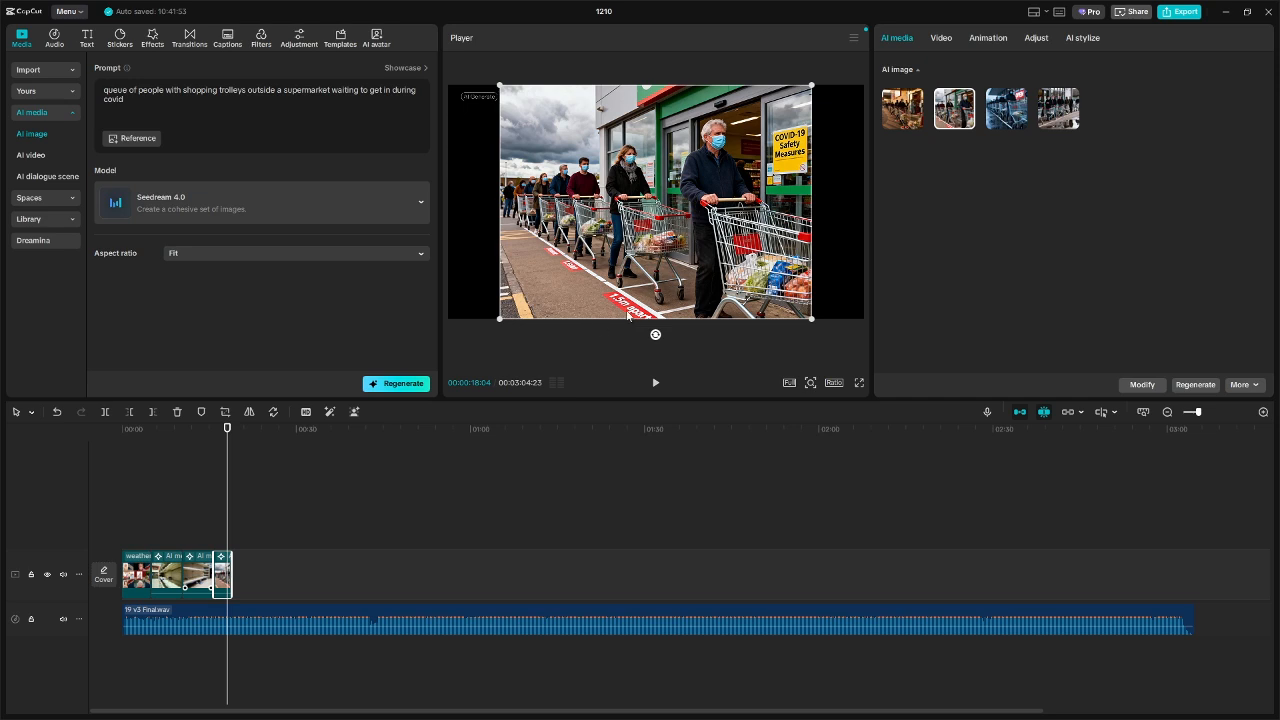
{"action": "left_click", "coordinate": [1003, 121]}
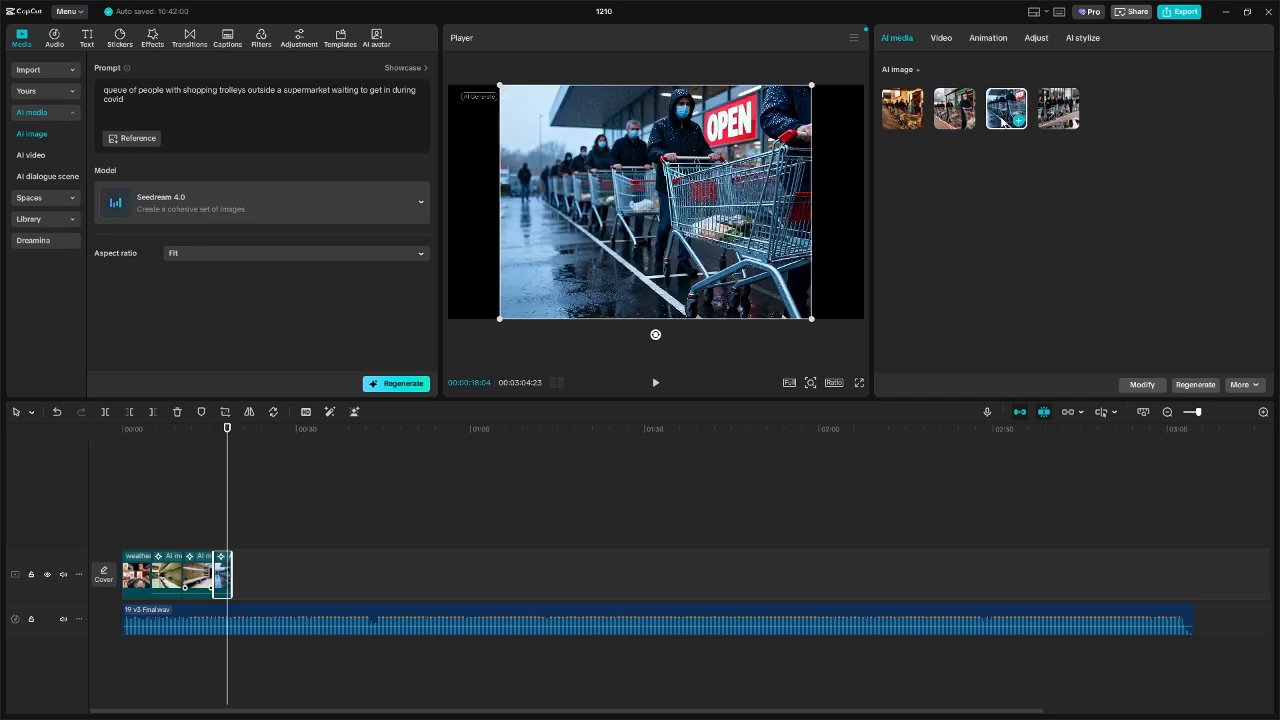
{"action": "left_click", "coordinate": [1058, 119]}
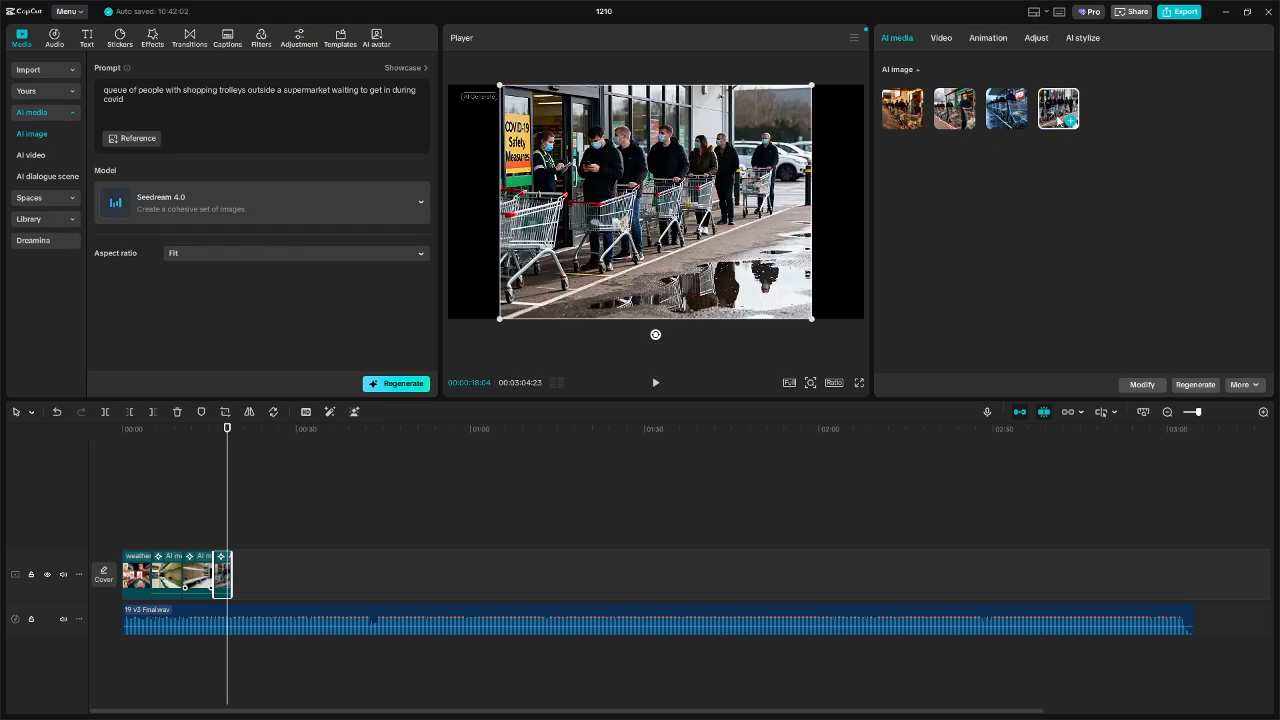
{"action": "left_click", "coordinate": [962, 118]}
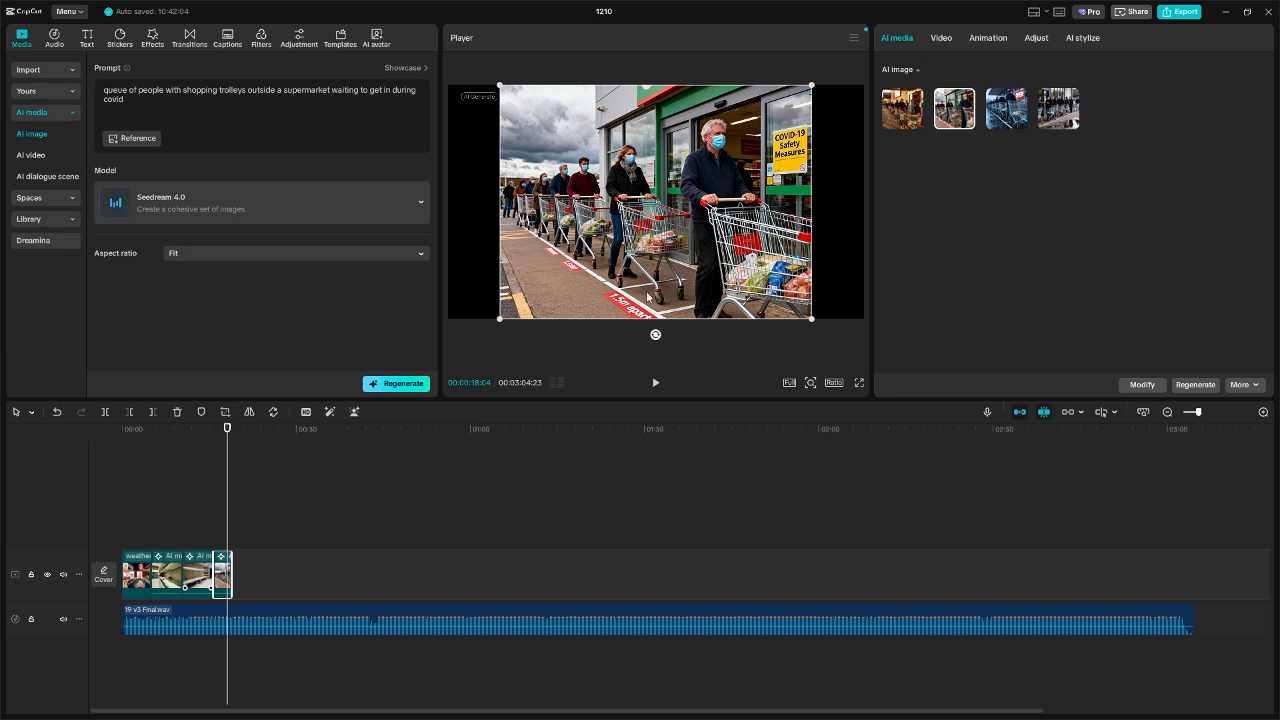
{"action": "left_click_drag", "start_coordinate": [231, 578], "coordinate": [254, 578]}
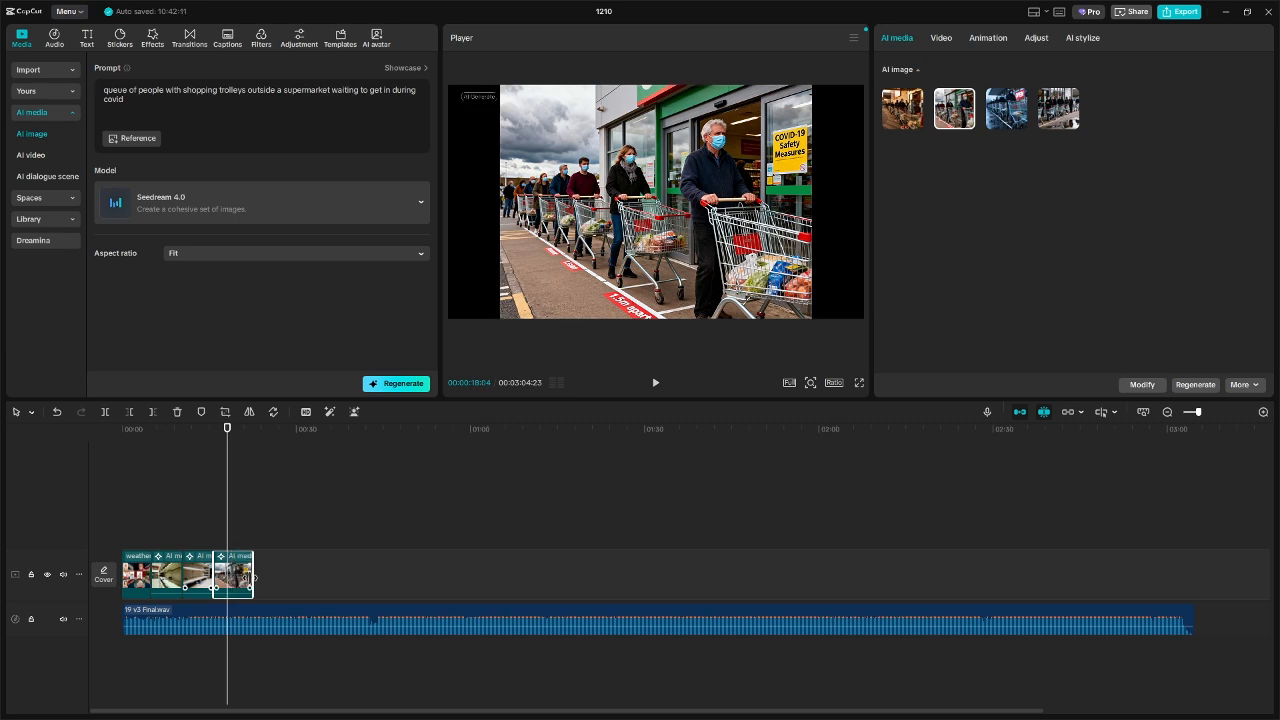
{"action": "left_click", "coordinate": [896, 124]}
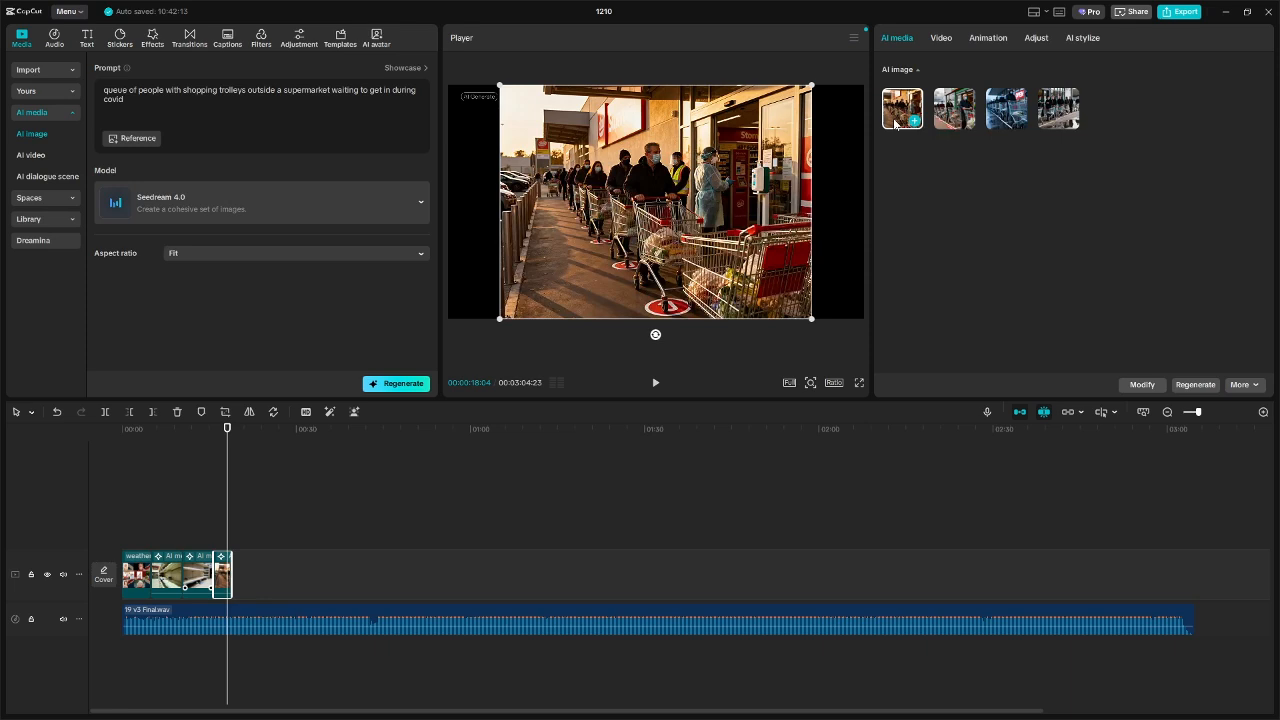
{"action": "left_click", "coordinate": [968, 112]}
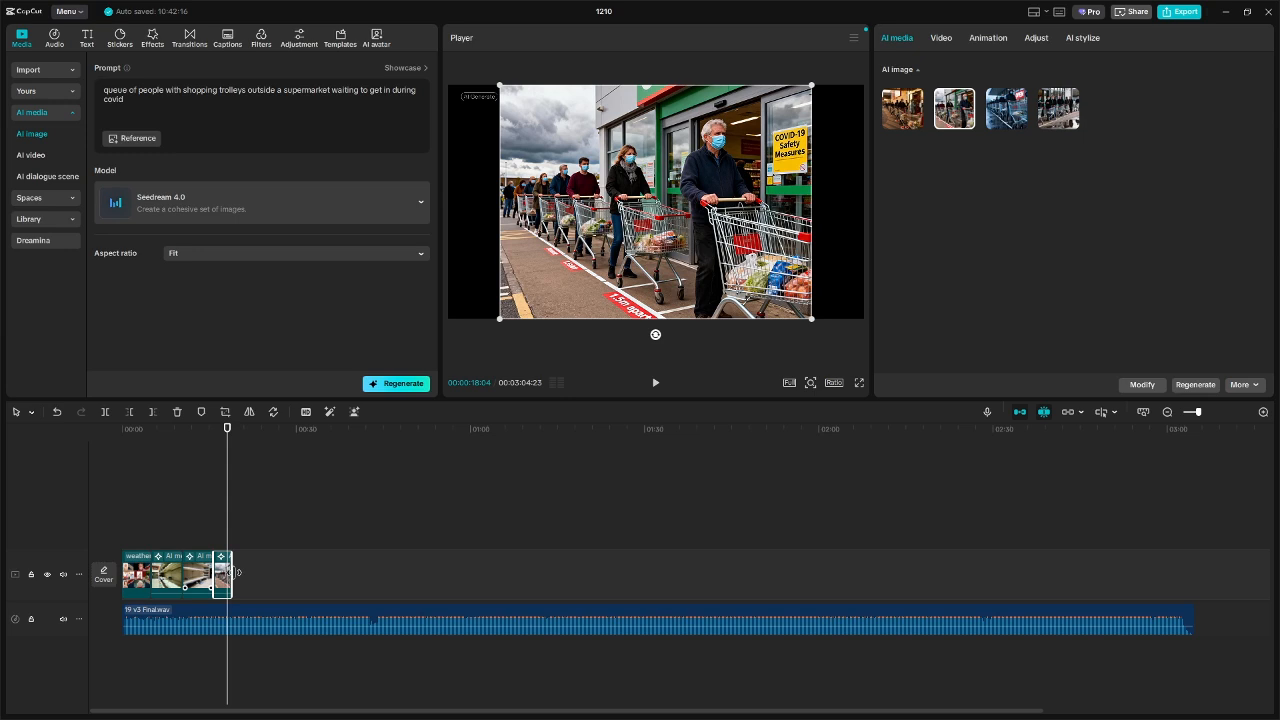
{"action": "left_click_drag", "start_coordinate": [236, 571], "coordinate": [253, 572]}
- Generate an AI image after the queue clip with the prompt "uk sports centre converted into a covid vaccination centre"
{"action": "left_click", "coordinate": [278, 532]}
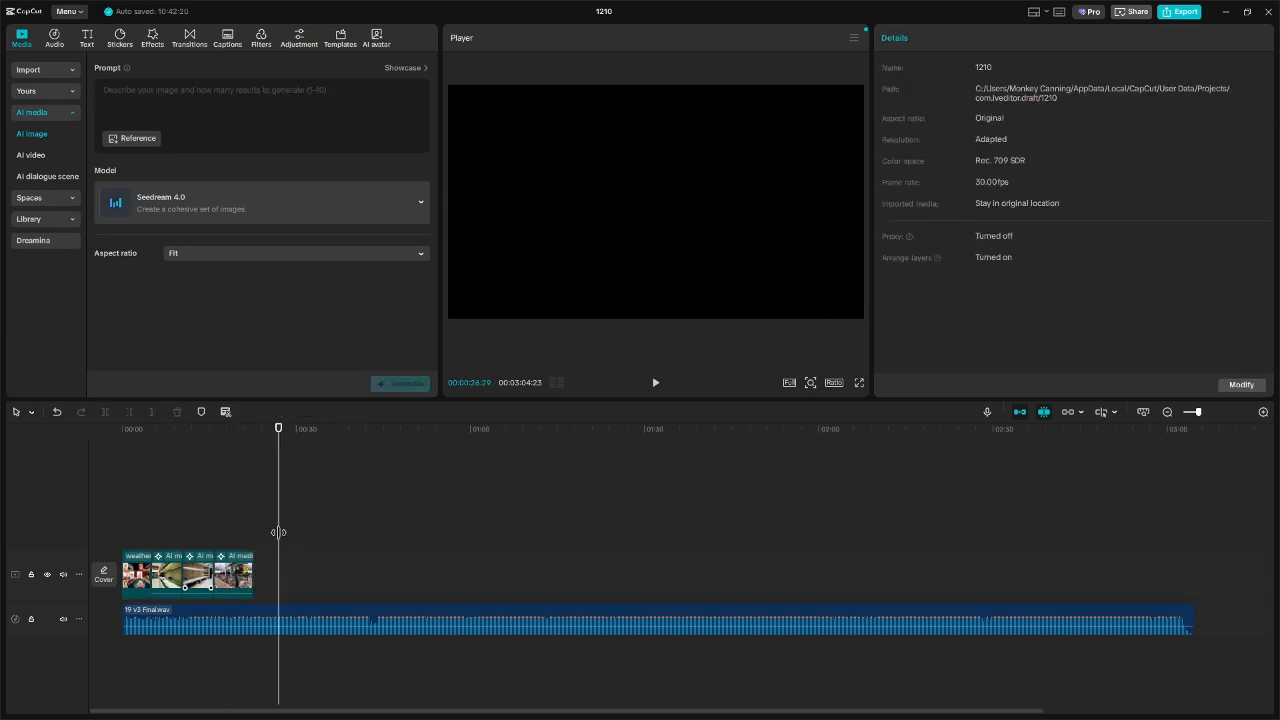
{"action": "left_click", "coordinate": [265, 541]}
{"action": "left_click", "coordinate": [182, 108]}
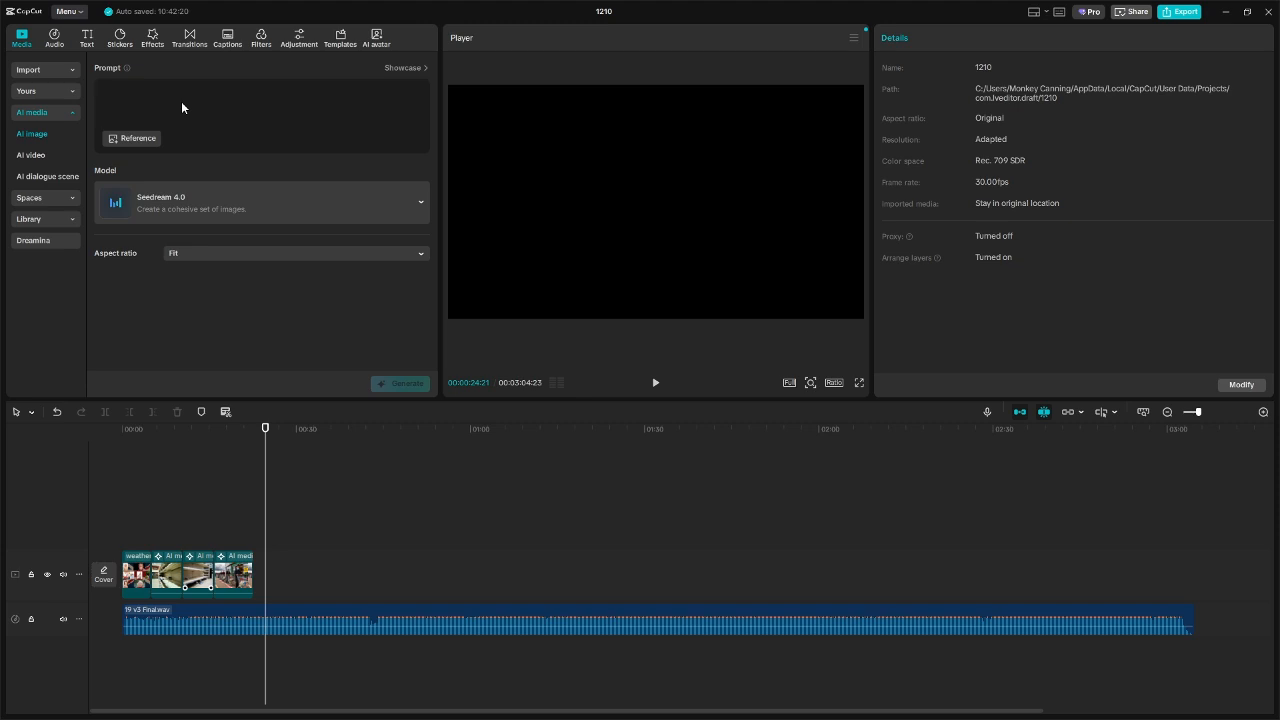
{"action": "type", "text": "uk sp"}
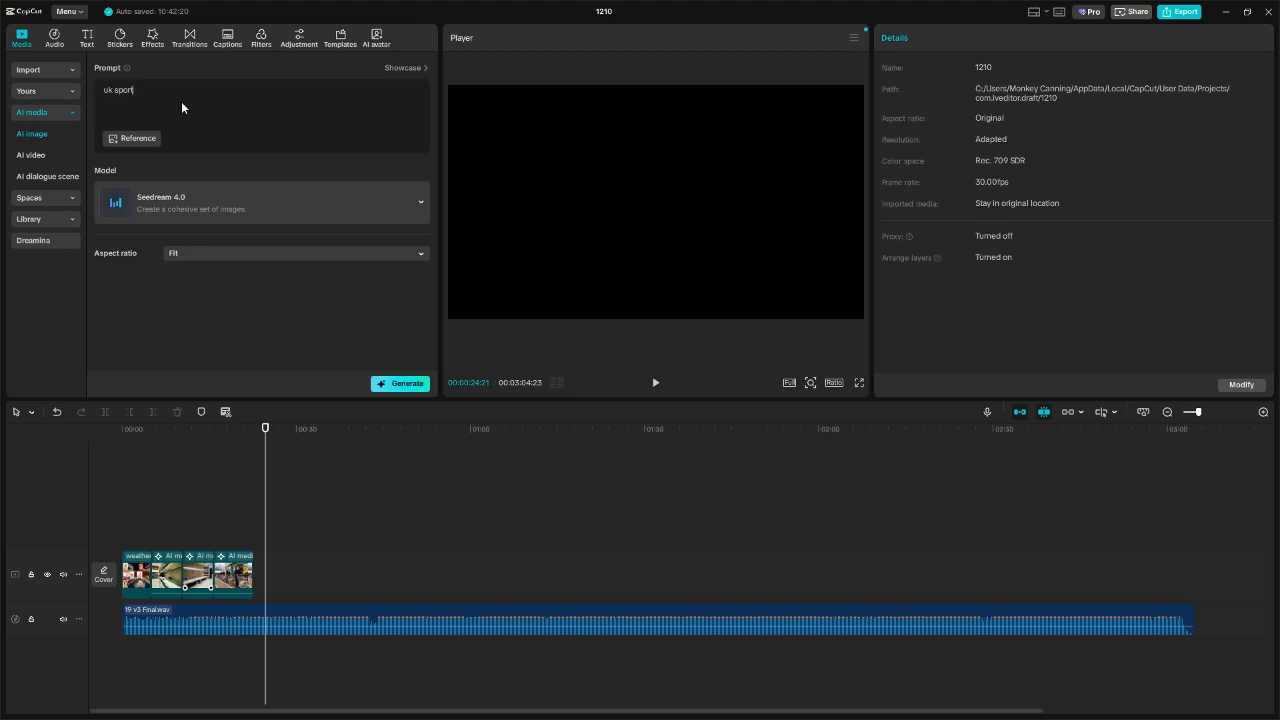
{"action": "type", "text": "orts centre converted into a covid vaccination"}
{"action": "type", "text": "centre"}
{"action": "left_click", "coordinate": [405, 386]}
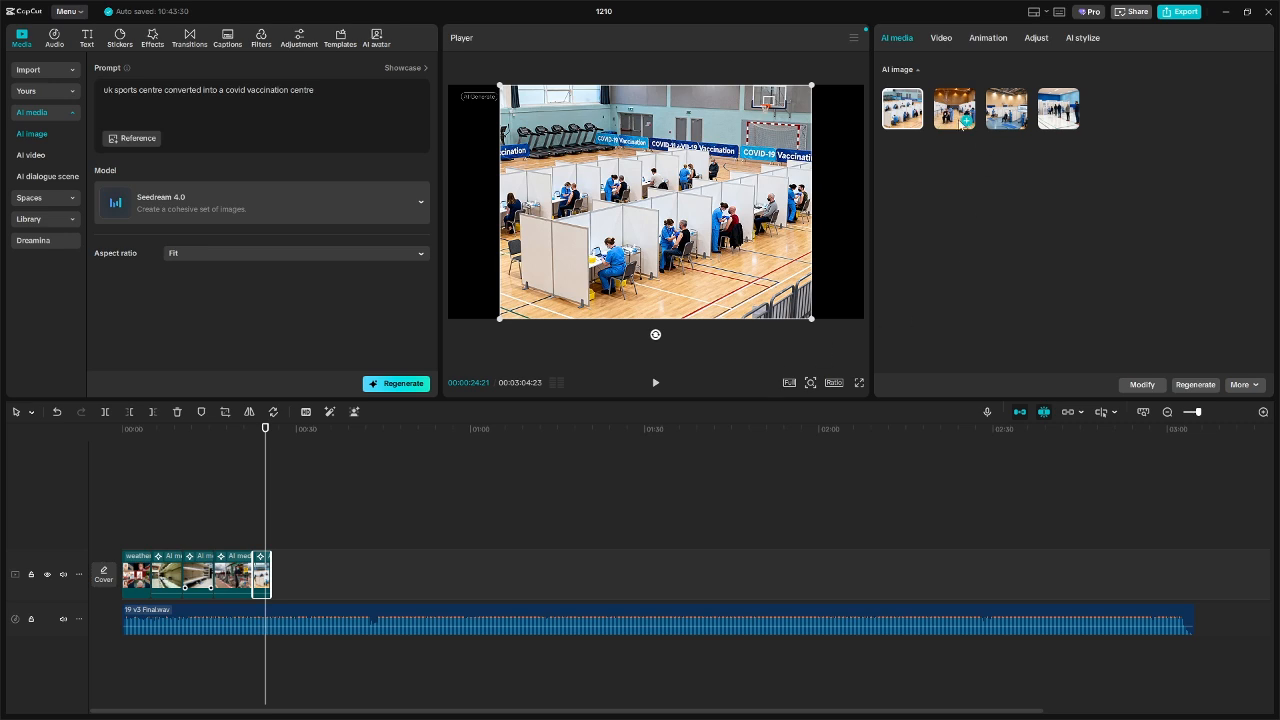
- Compare the generated vaccination centre images, choose the first variant for the clip and extend the clip's end
{"action": "left_click", "coordinate": [948, 110]}
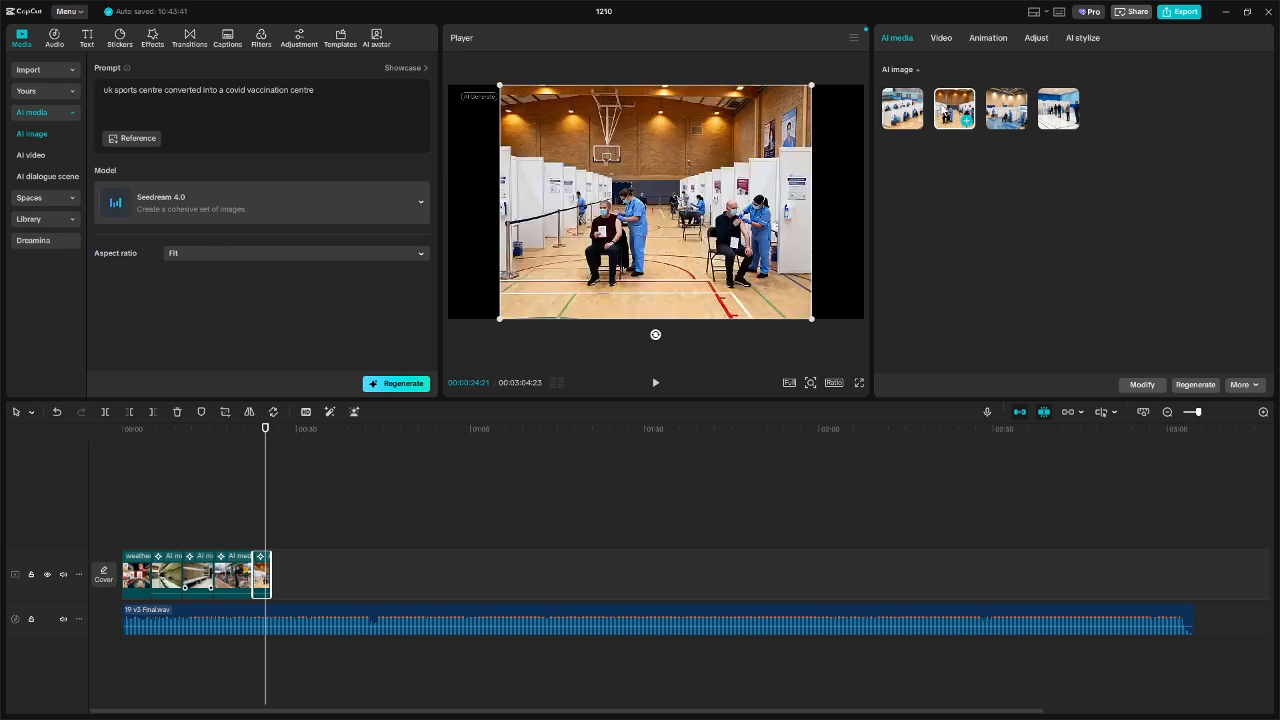
{"action": "left_click", "coordinate": [1016, 116]}
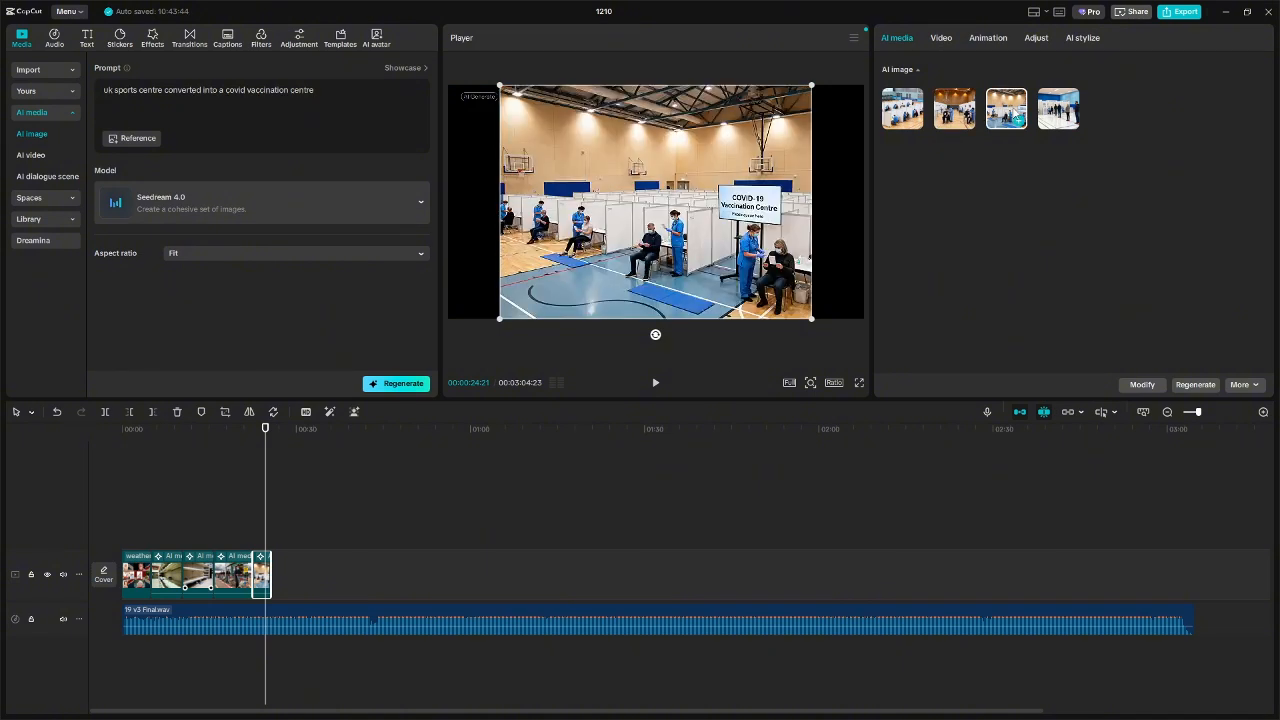
{"action": "left_click", "coordinate": [1066, 112]}
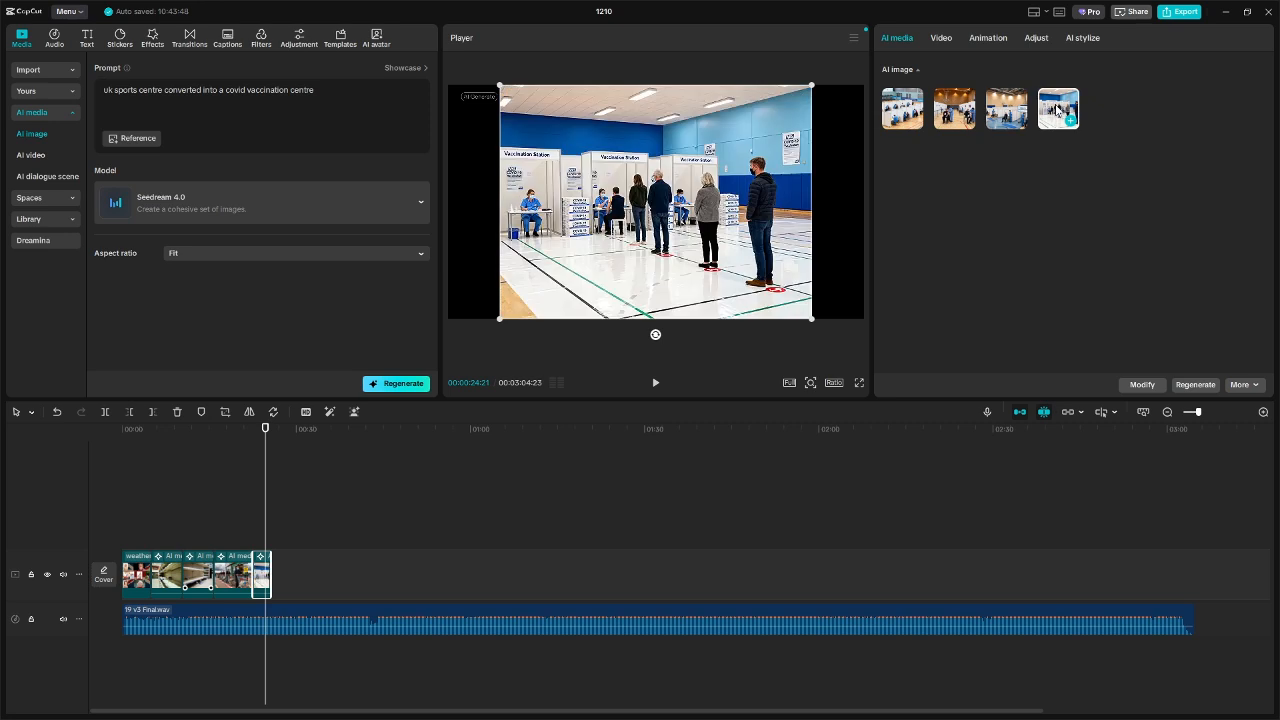
{"action": "left_click", "coordinate": [1006, 110]}
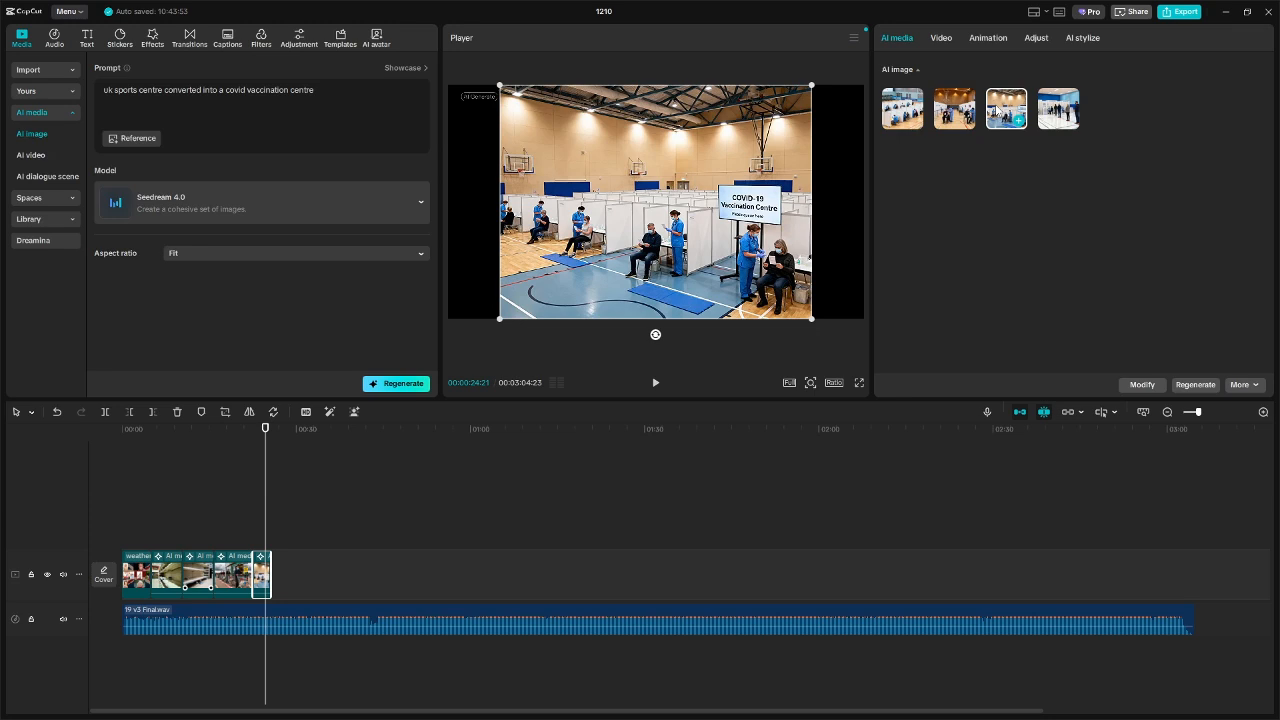
{"action": "left_click", "coordinate": [945, 105]}
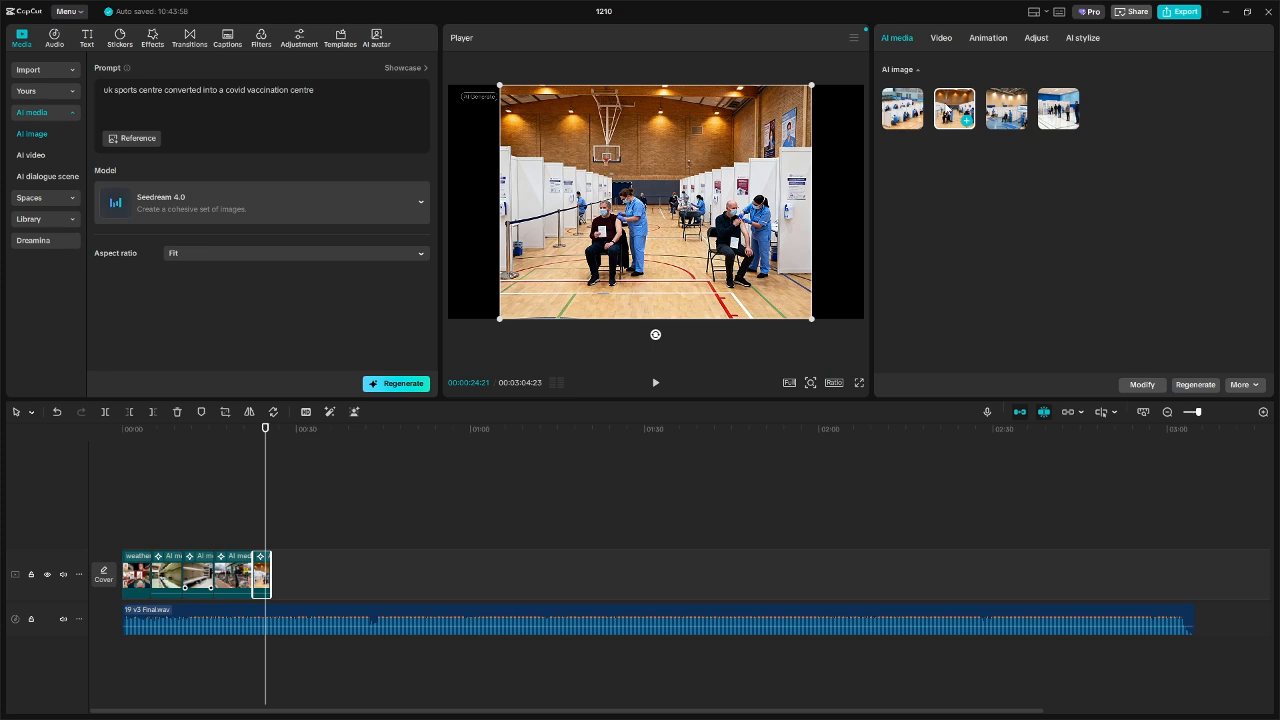
{"action": "left_click", "coordinate": [914, 120]}
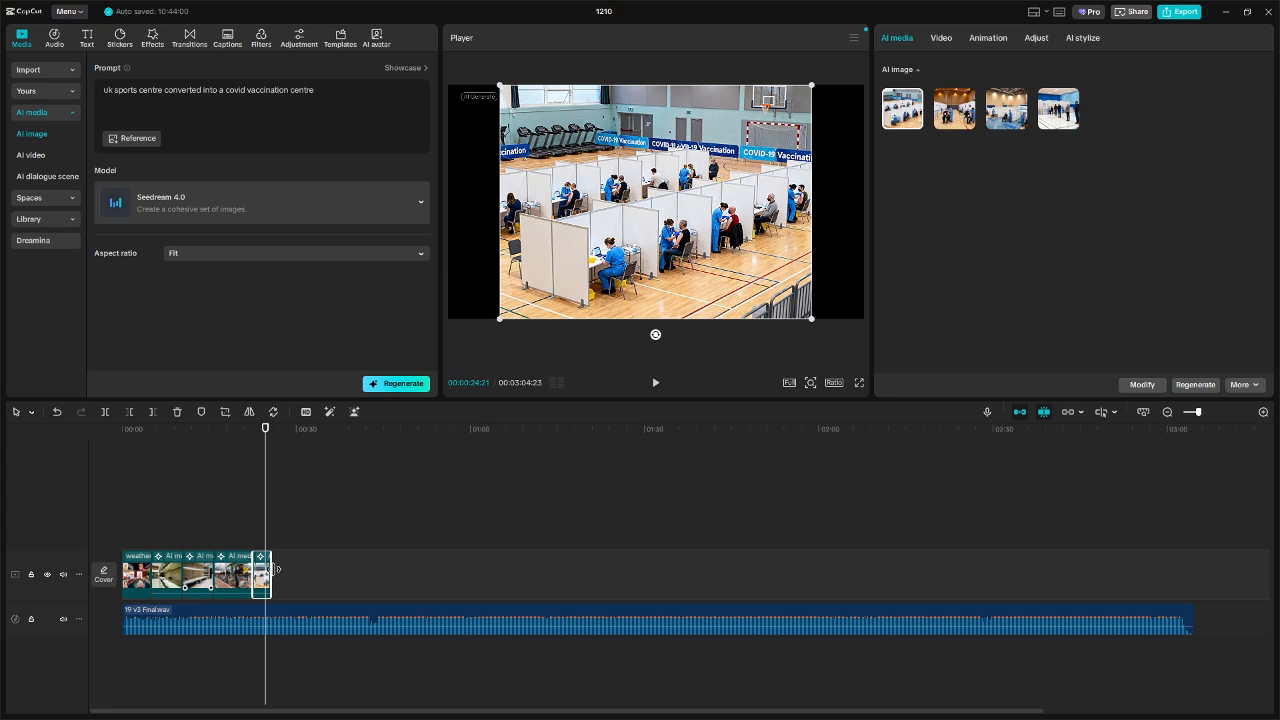
{"action": "left_click_drag", "start_coordinate": [277, 569], "coordinate": [292, 569]}
- Generate an AI image after the vaccination centre clip with the prompt "deserted uk town centre with shops closed during covid"
{"action": "left_click", "coordinate": [318, 543]}
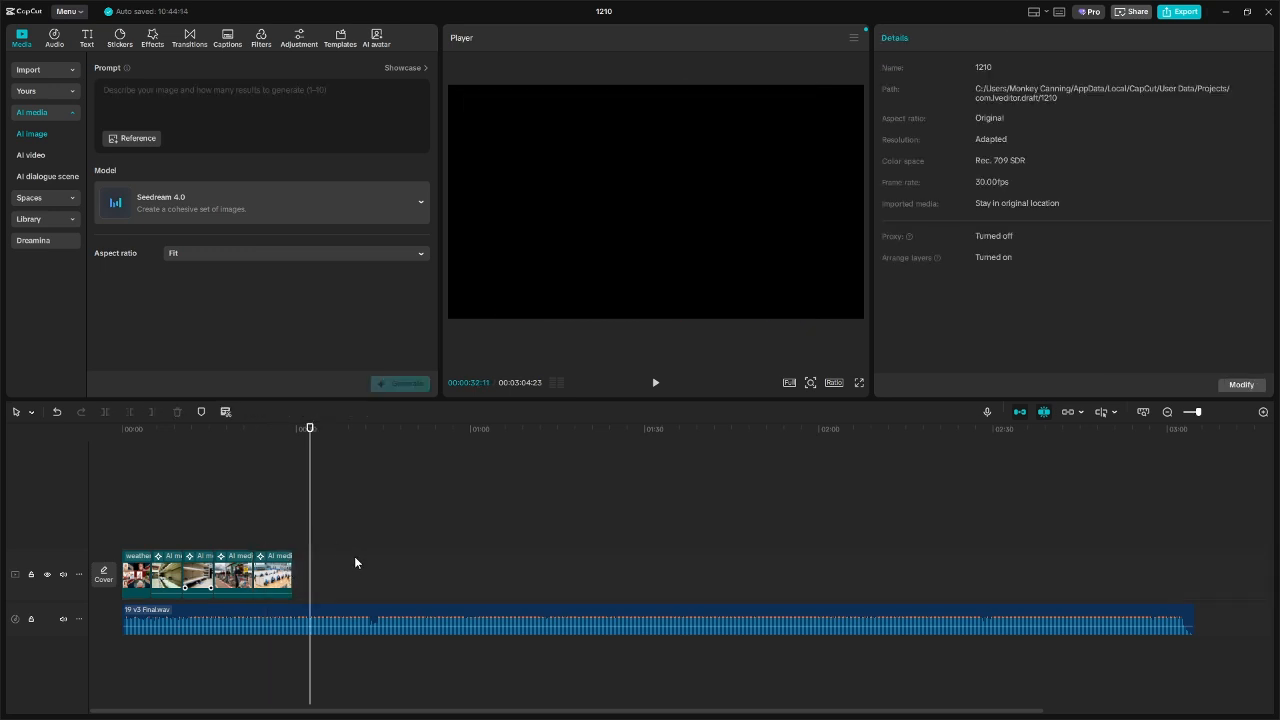
{"action": "left_click", "coordinate": [205, 105]}
{"action": "type", "text": "de"}
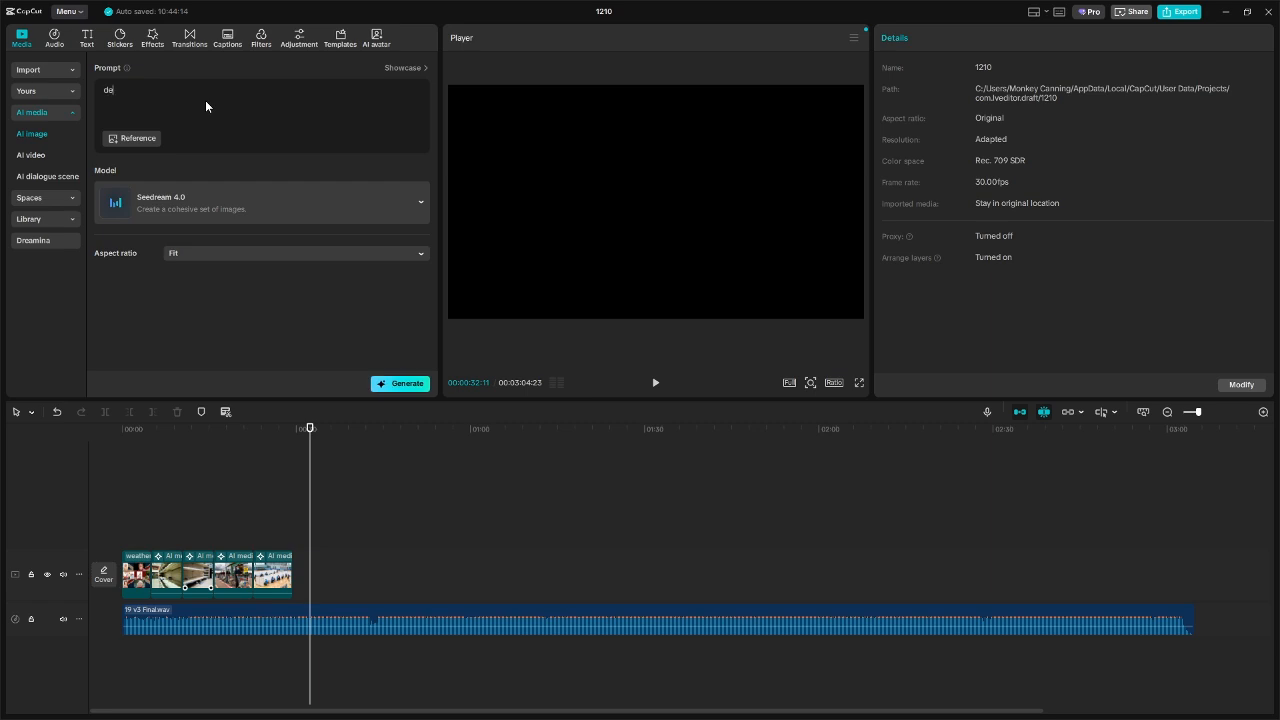
{"action": "type", "text": "serted street"}
{"action": "key", "text": "BackSpace"}
{"action": "key", "text": "BackSpace"}
{"action": "key", "text": "BackSpace"}
{"action": "key", "text": "BackSpace"}
{"action": "type", "text": "ut tow"}
{"action": "type", "text": "ed during covid"}
{"action": "left_click", "coordinate": [407, 386]}
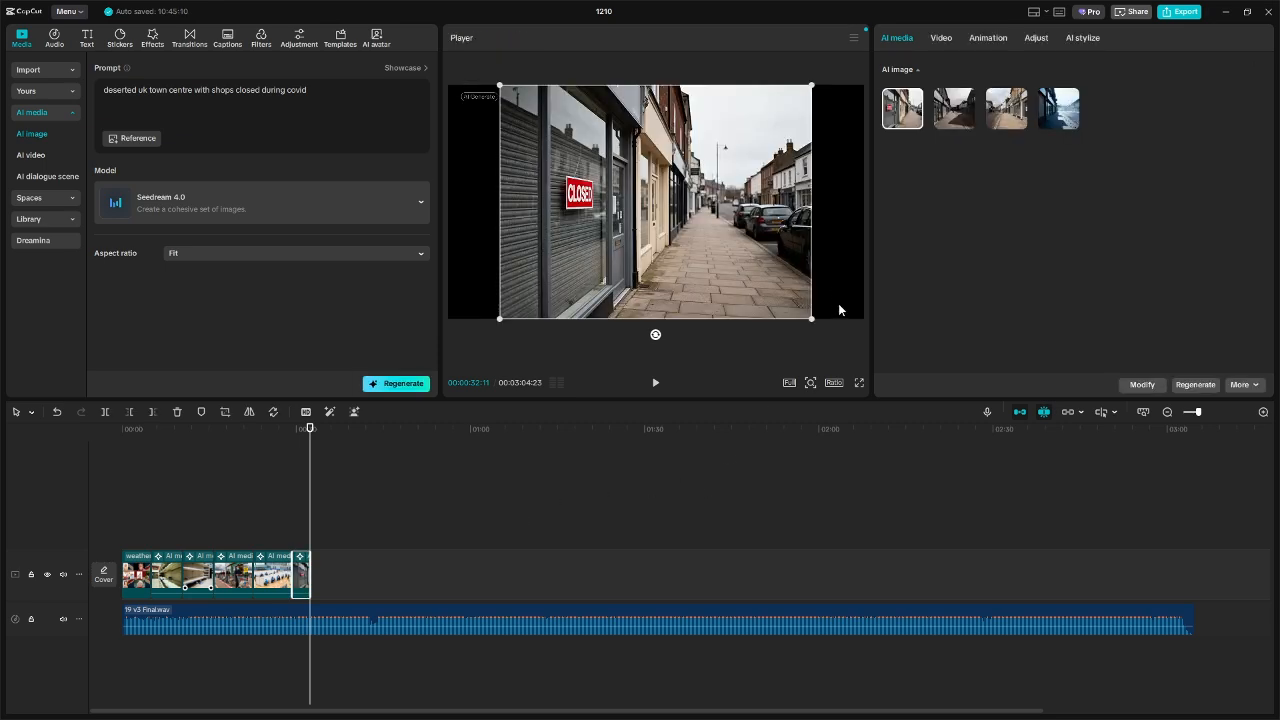
- Compare the four generated deserted town centre images for the last clip
{"action": "left_click", "coordinate": [954, 112]}
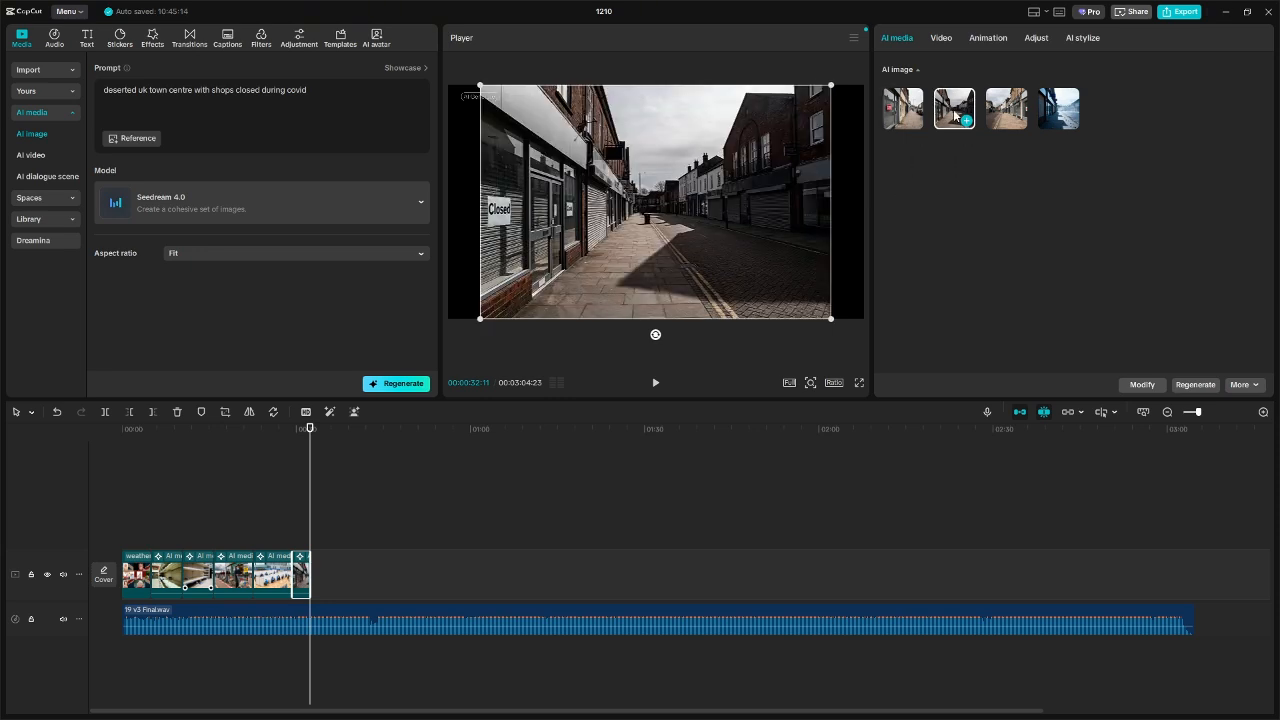
{"action": "left_click", "coordinate": [1007, 114]}
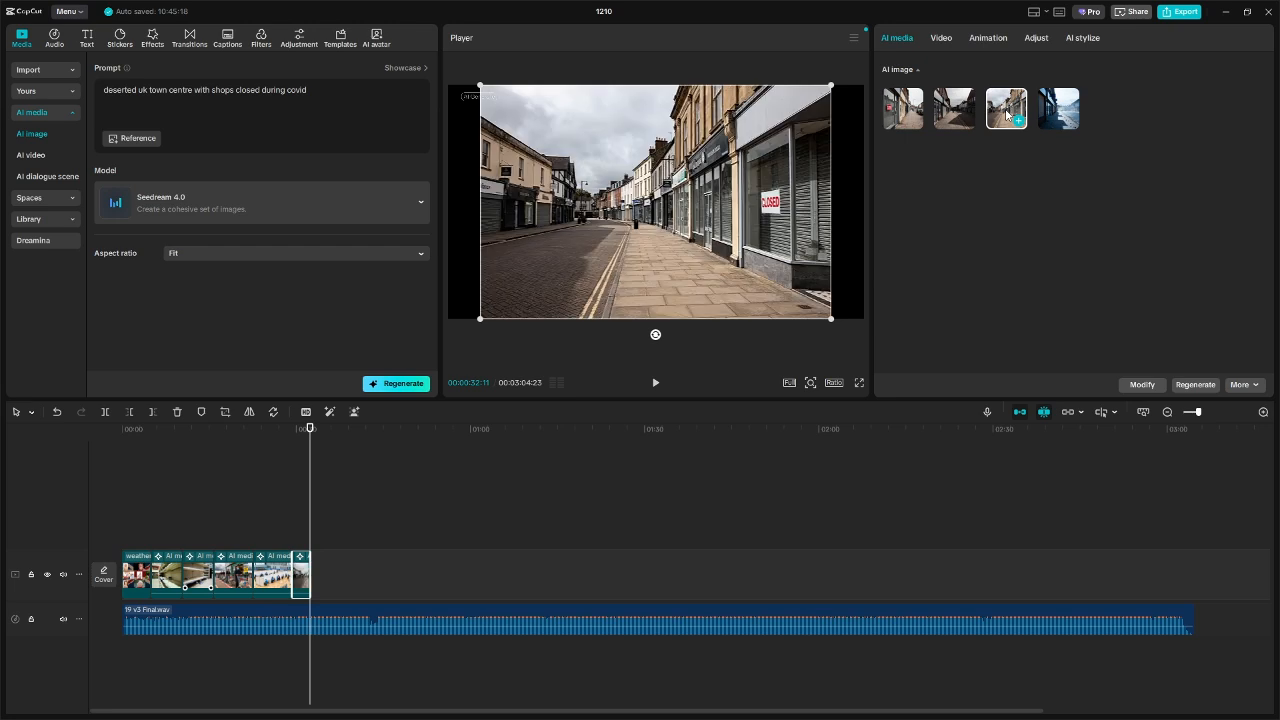
{"action": "left_click", "coordinate": [1058, 108]}
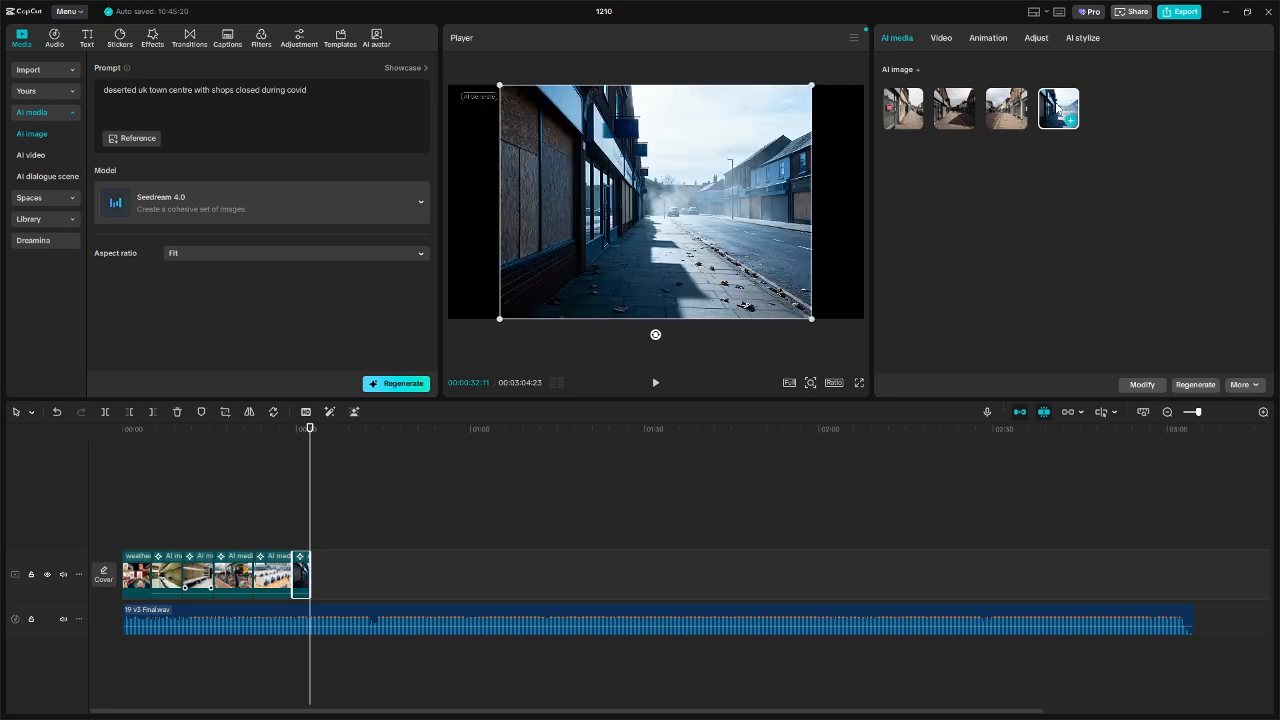
{"action": "left_click", "coordinate": [1004, 109]}
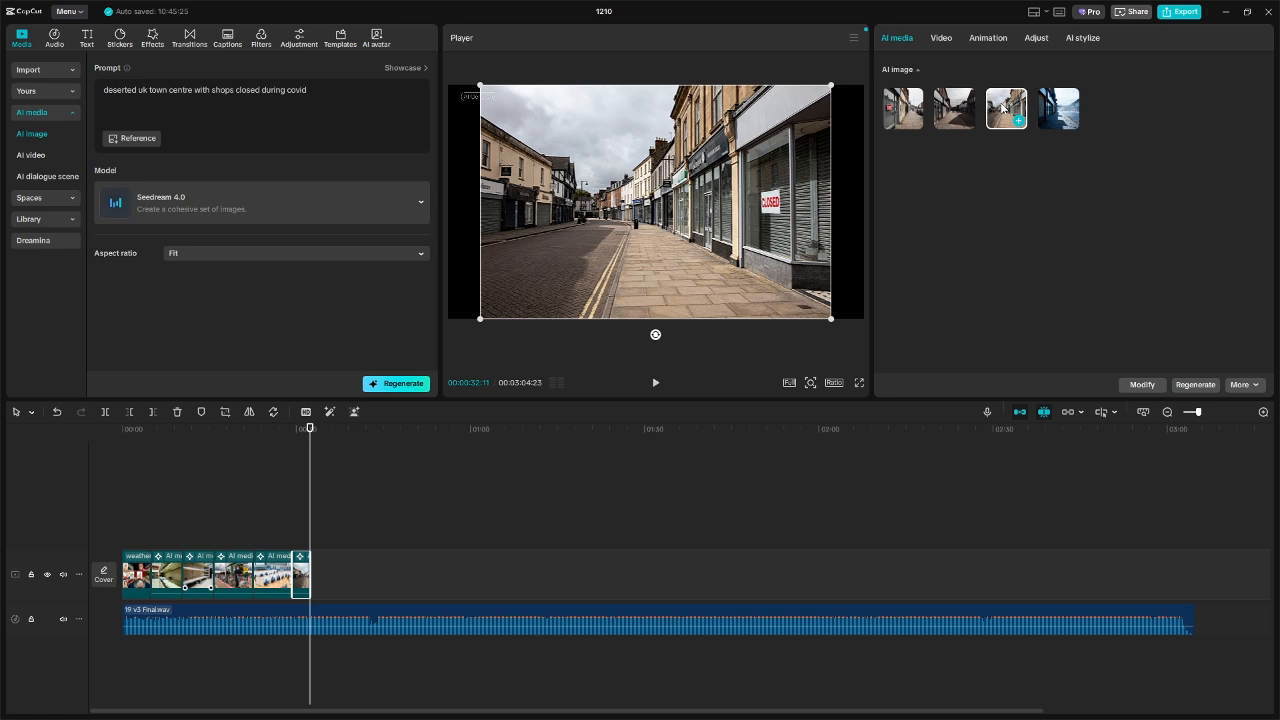
{"action": "left_click", "coordinate": [897, 113]}
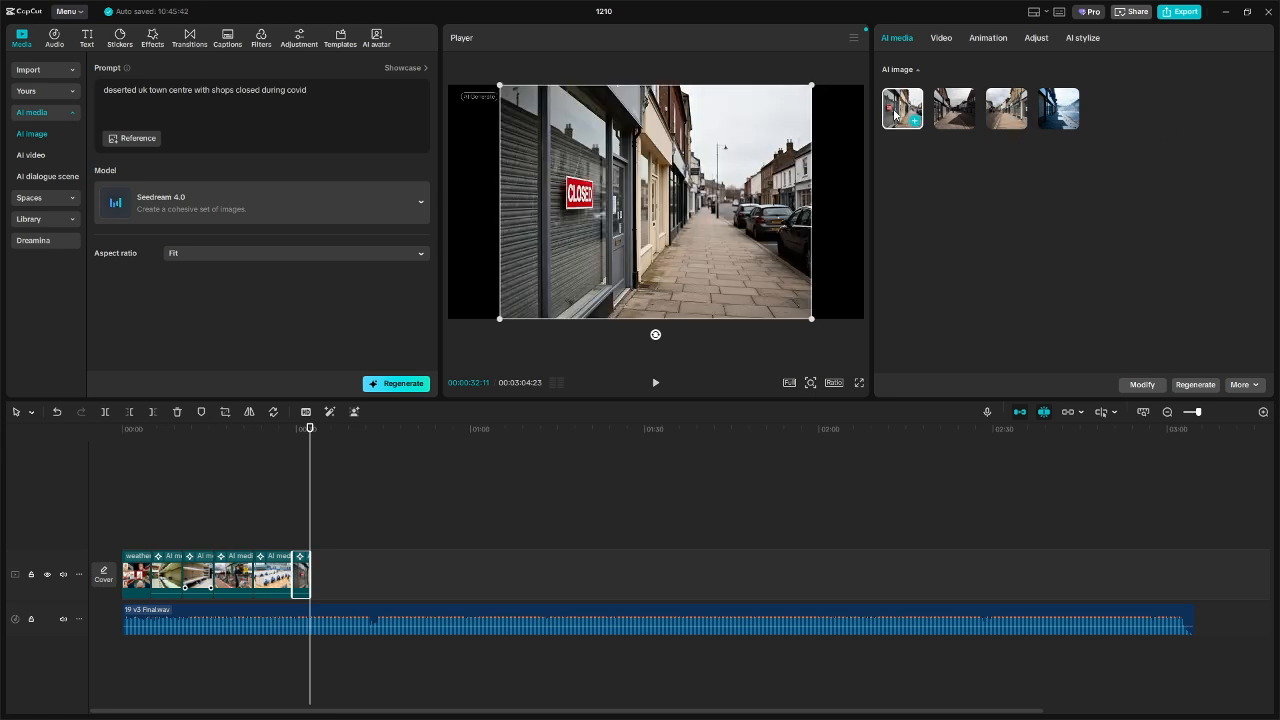
{"action": "left_click", "coordinate": [955, 110]}
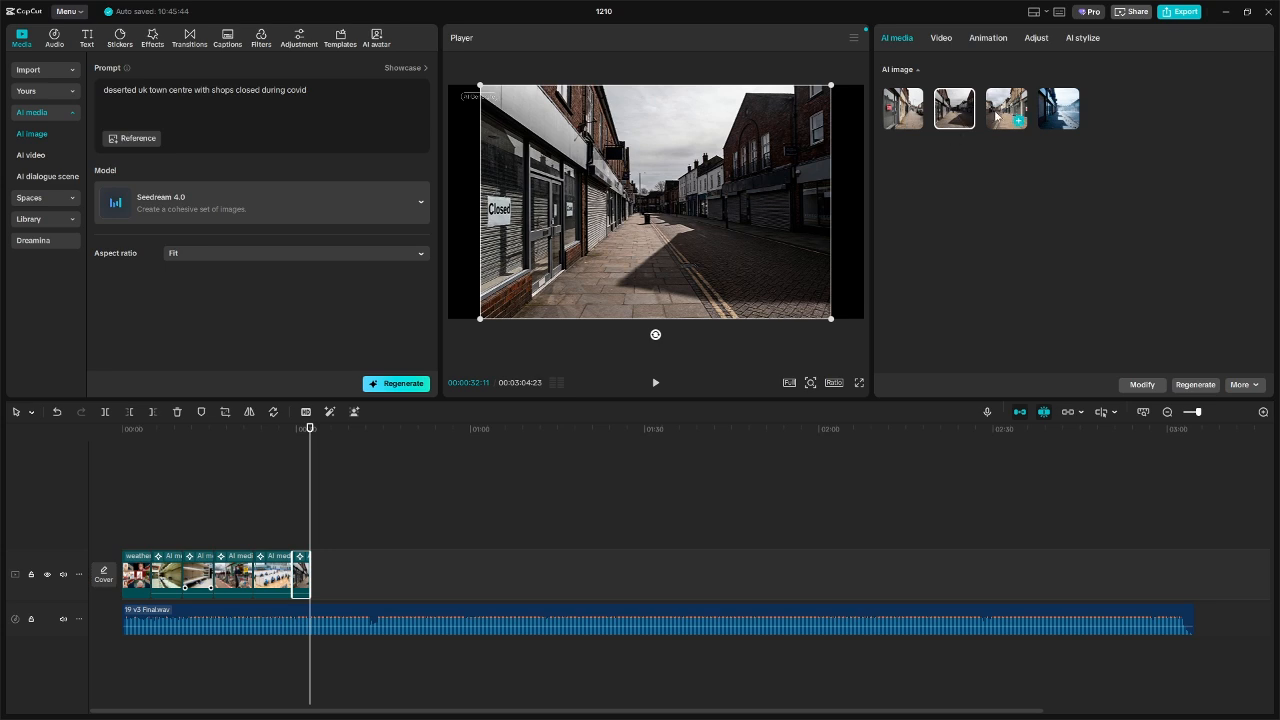
{"action": "left_click", "coordinate": [1000, 114]}
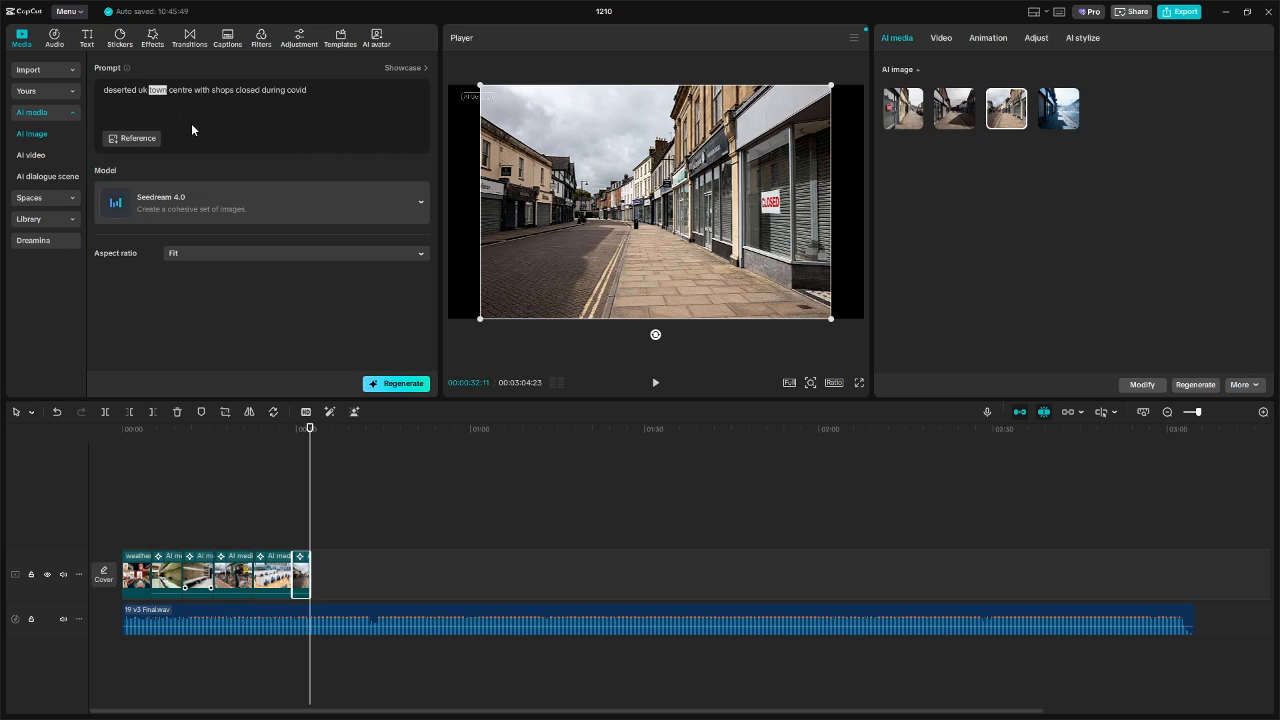
- Regenerate the clip's images with the prompt "deserted uk city centre with shops closed during covid" and compare the new variants
{"action": "type", "text": "city"}
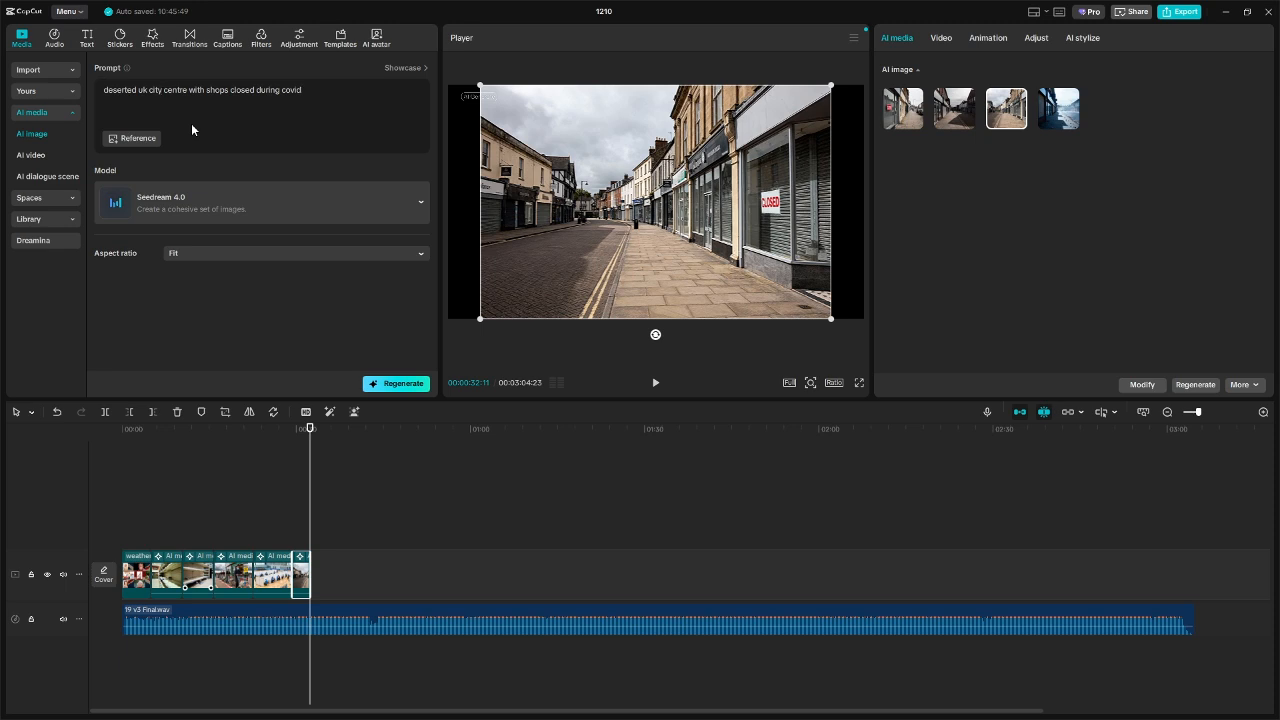
{"action": "left_click", "coordinate": [413, 384]}
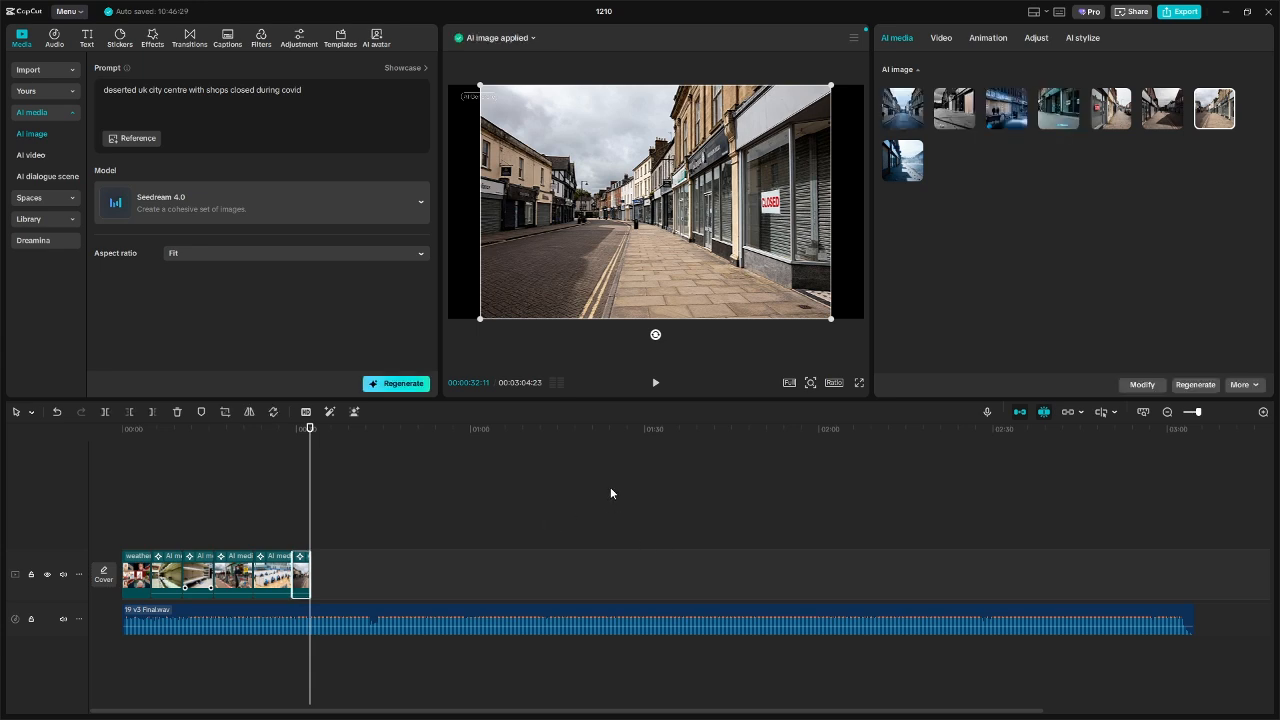
{"action": "left_click", "coordinate": [892, 116]}
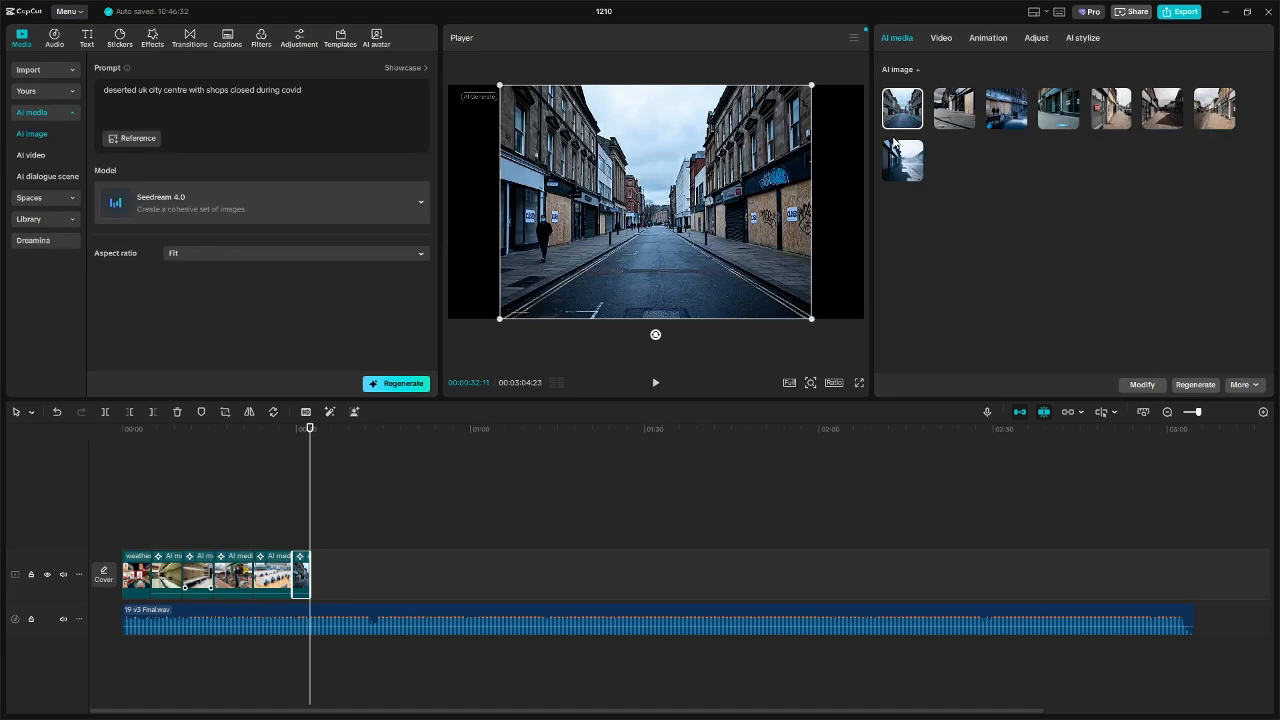
{"action": "left_click", "coordinate": [955, 108]}
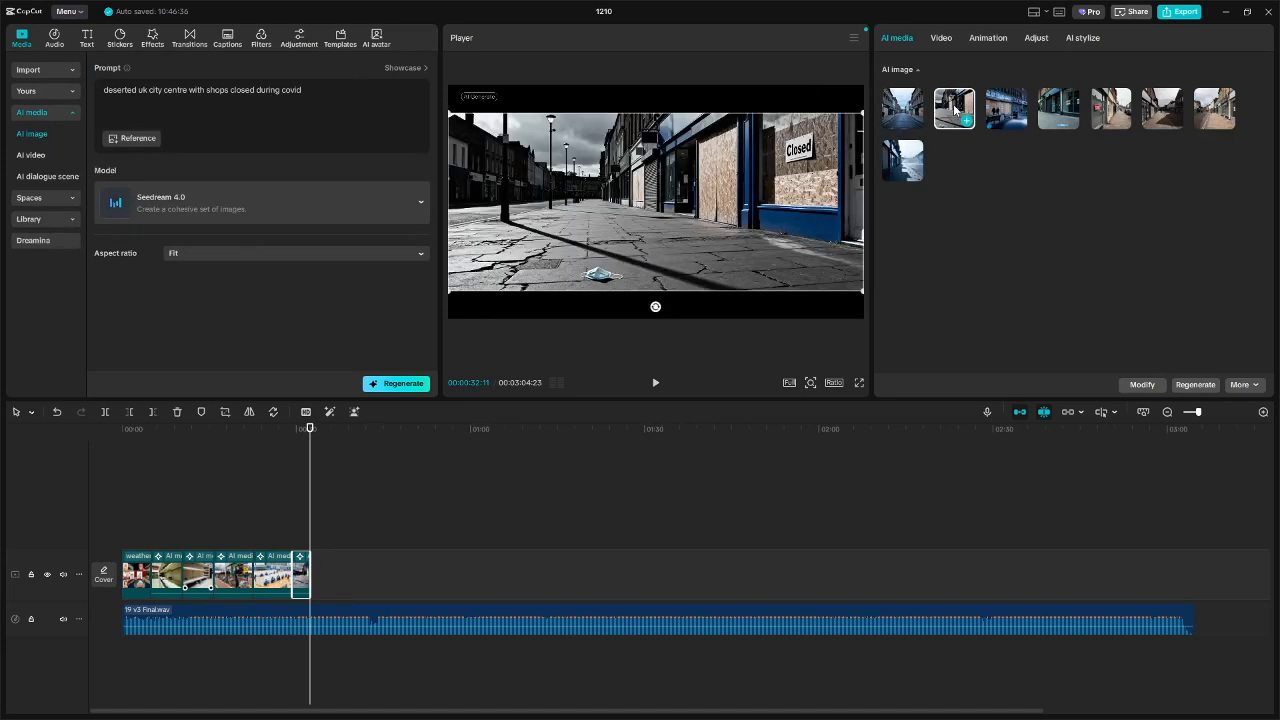
{"action": "left_click", "coordinate": [1006, 111]}
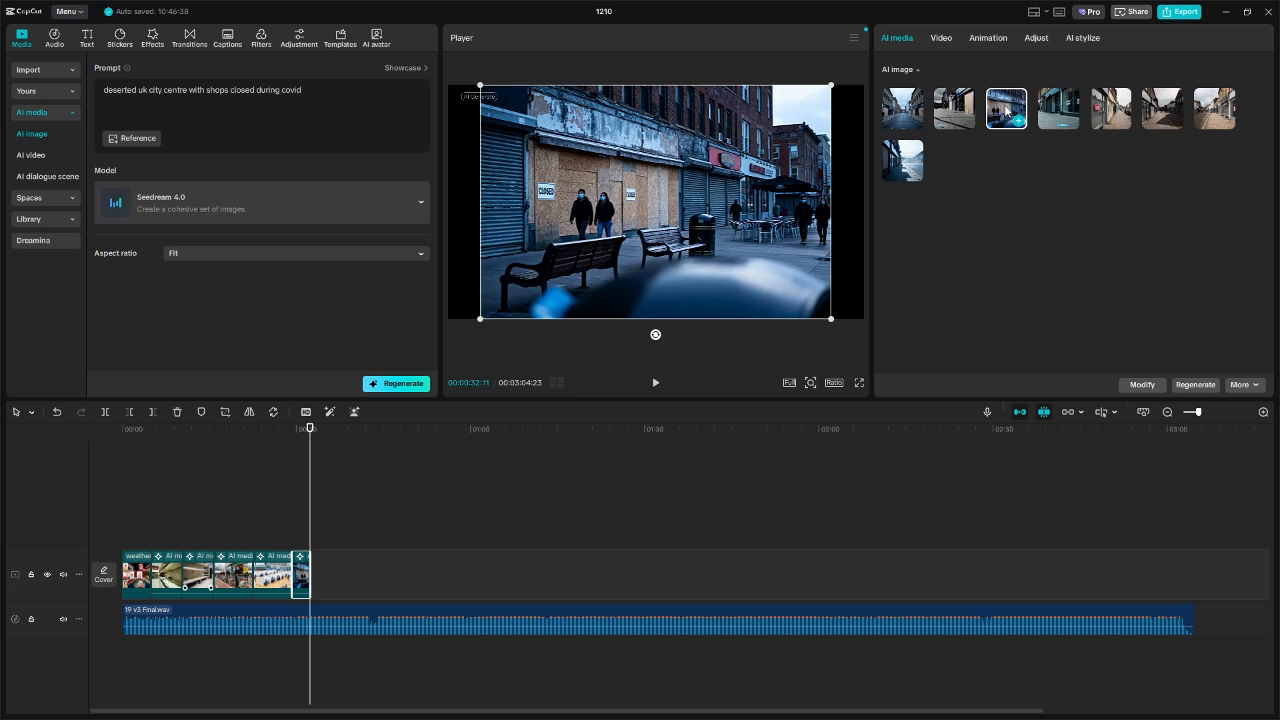
{"action": "left_click", "coordinate": [1062, 110]}
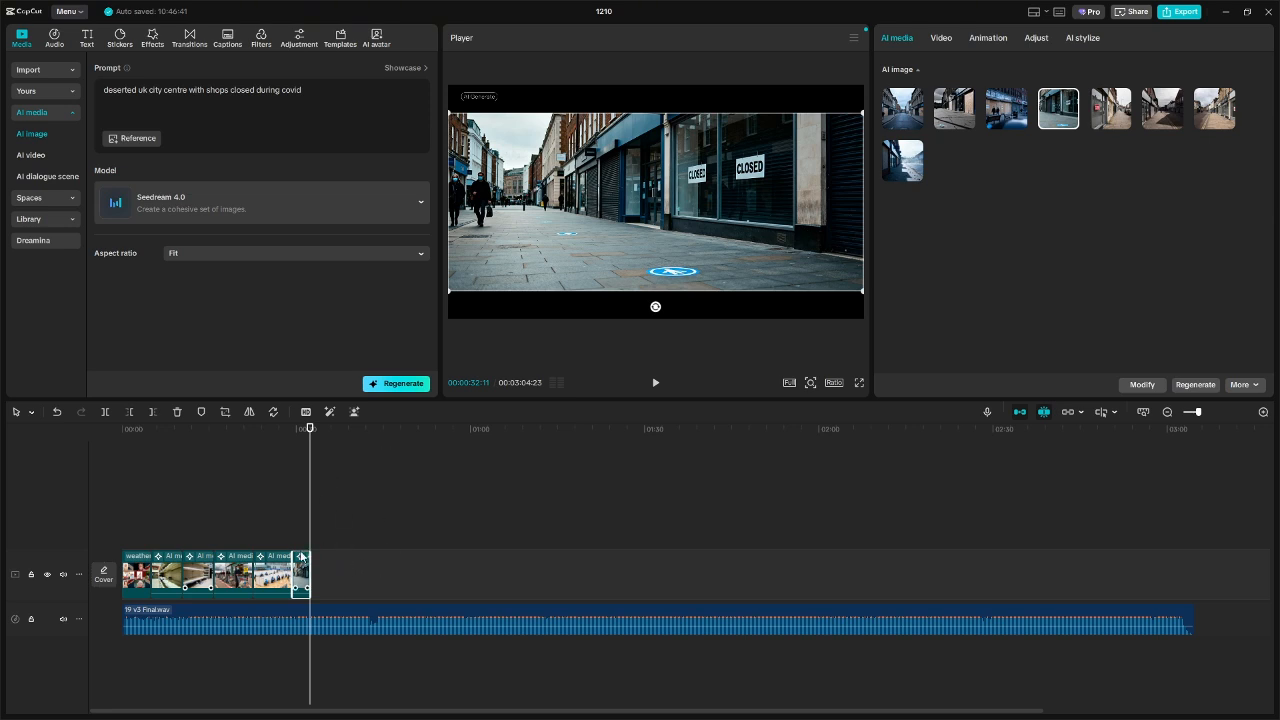
- Regenerate the last clip's images with the new prompt "london during covid lockdown"
{"action": "left_click_drag", "start_coordinate": [316, 88], "coordinate": [63, 72]}
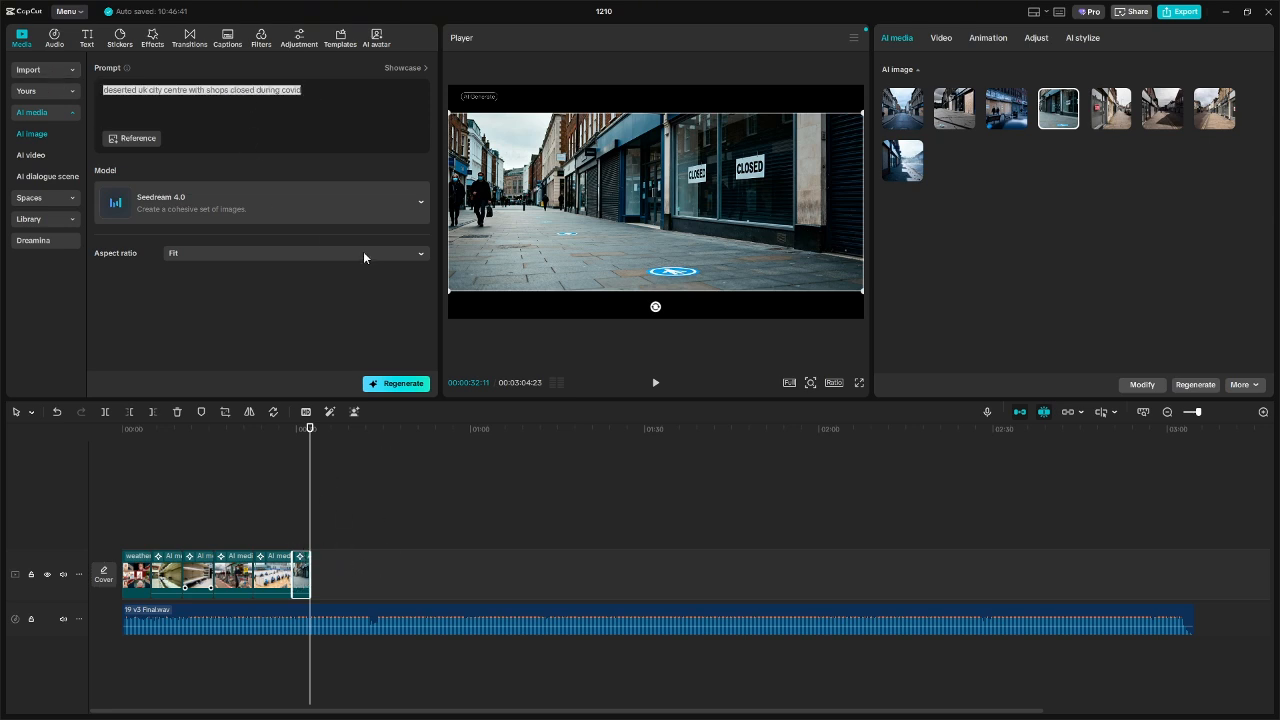
{"action": "type", "text": "londo"}
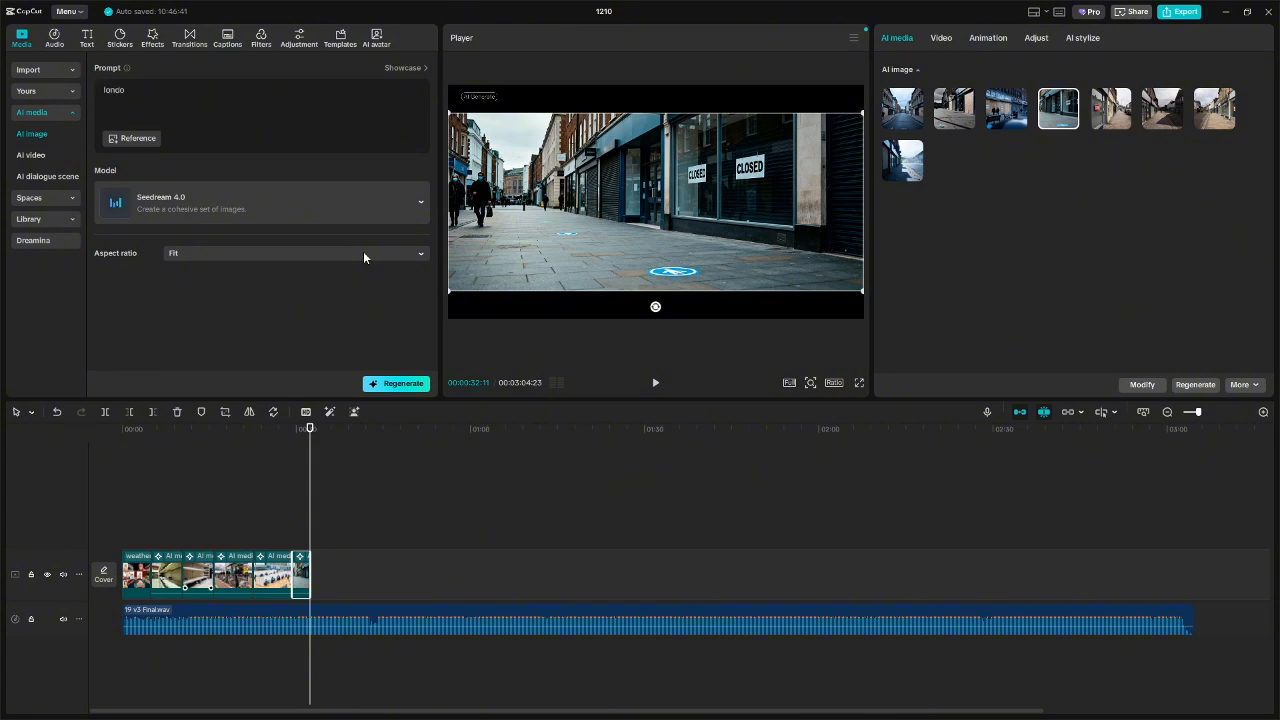
{"action": "type", "text": "n during covid lockdown"}
{"action": "left_click", "coordinate": [412, 385]}
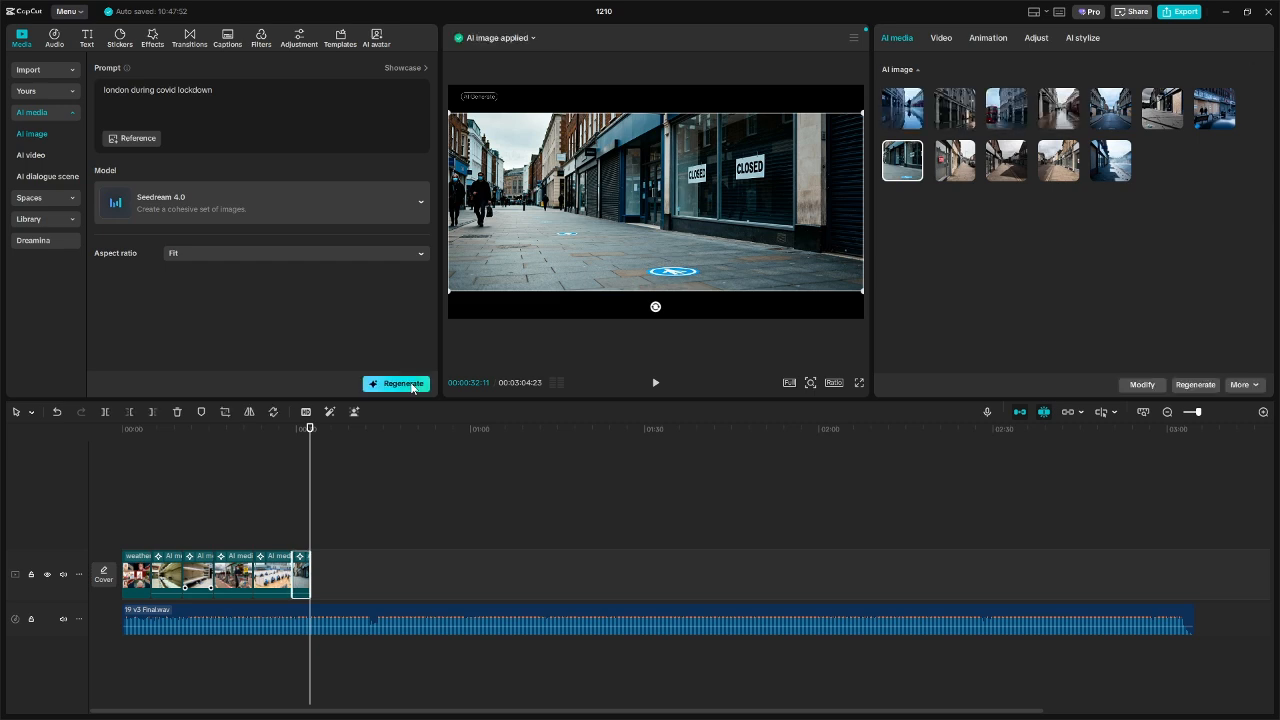
- Compare the generated London lockdown images for the last clip
{"action": "left_click", "coordinate": [907, 116]}
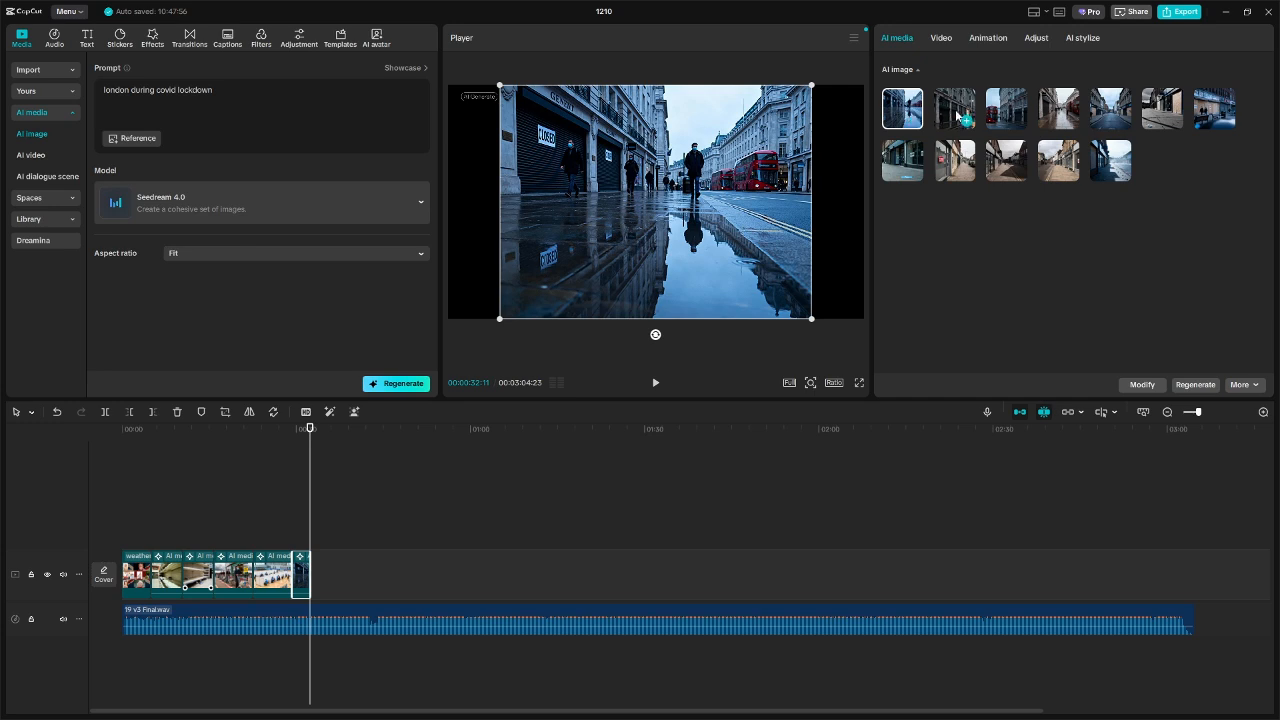
{"action": "left_click", "coordinate": [955, 110]}
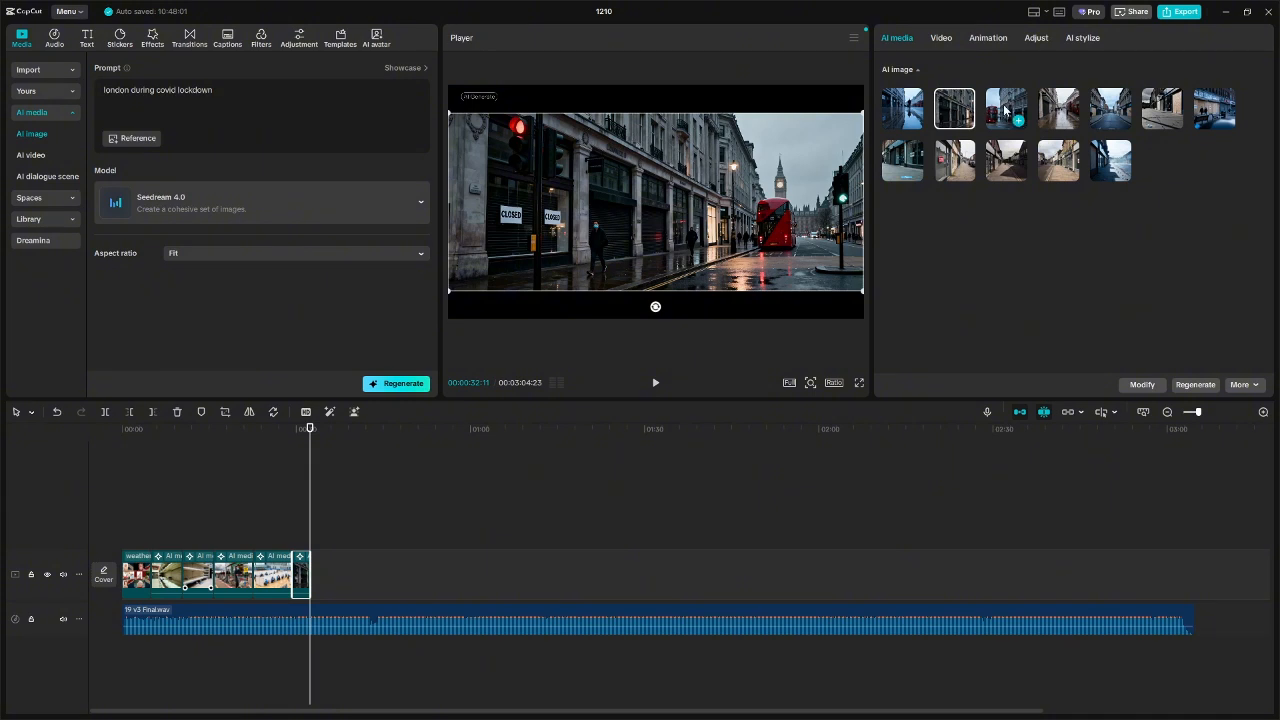
{"action": "left_click", "coordinate": [1004, 107]}
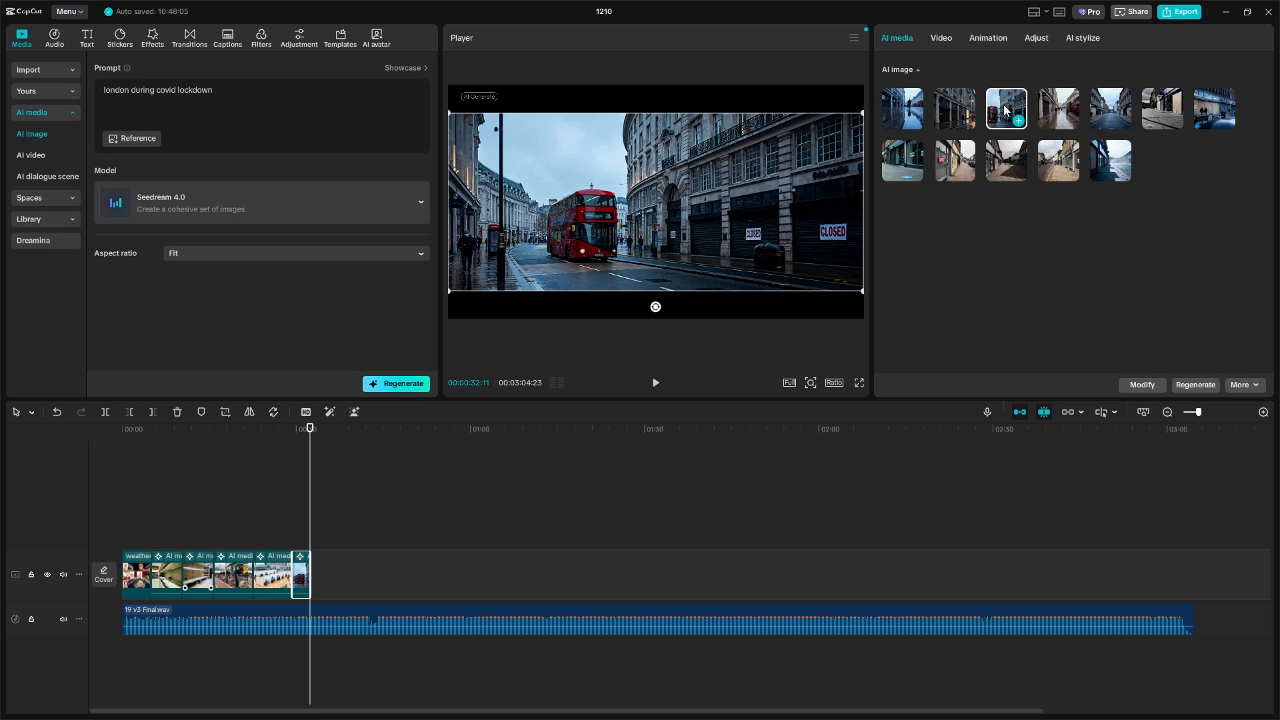
{"action": "left_click", "coordinate": [1057, 107]}
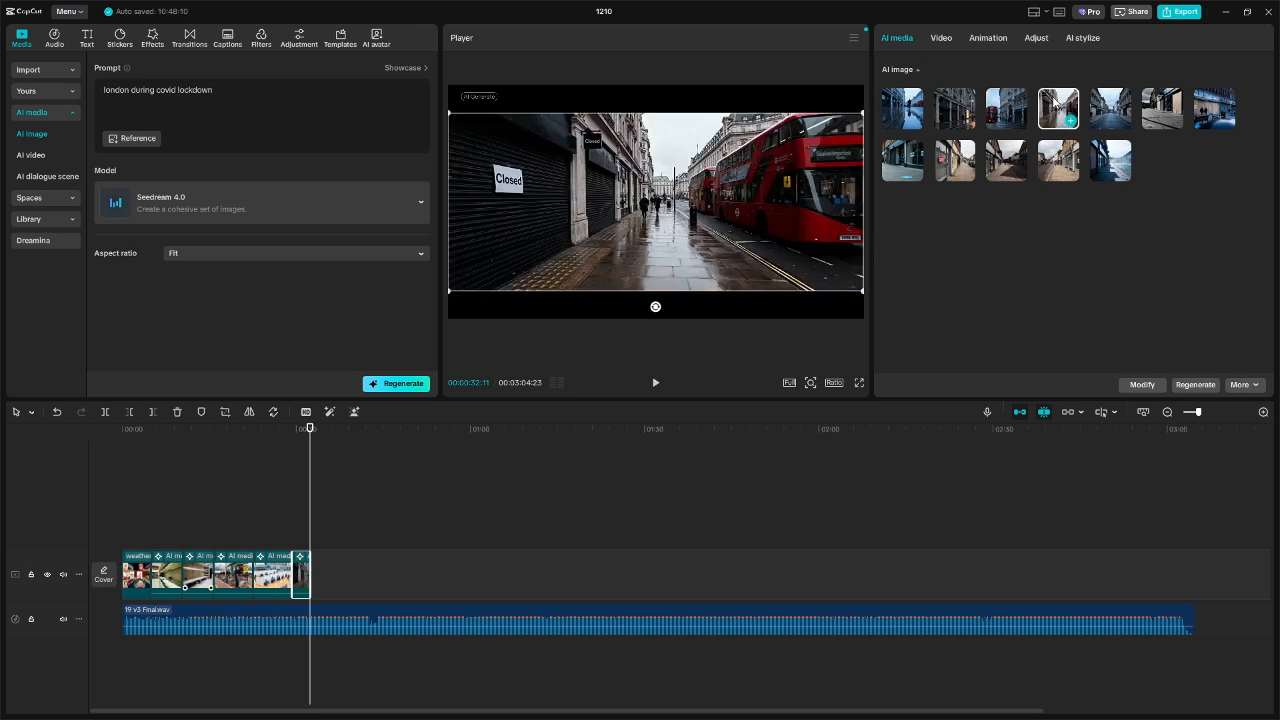
{"action": "left_click", "coordinate": [894, 110]}
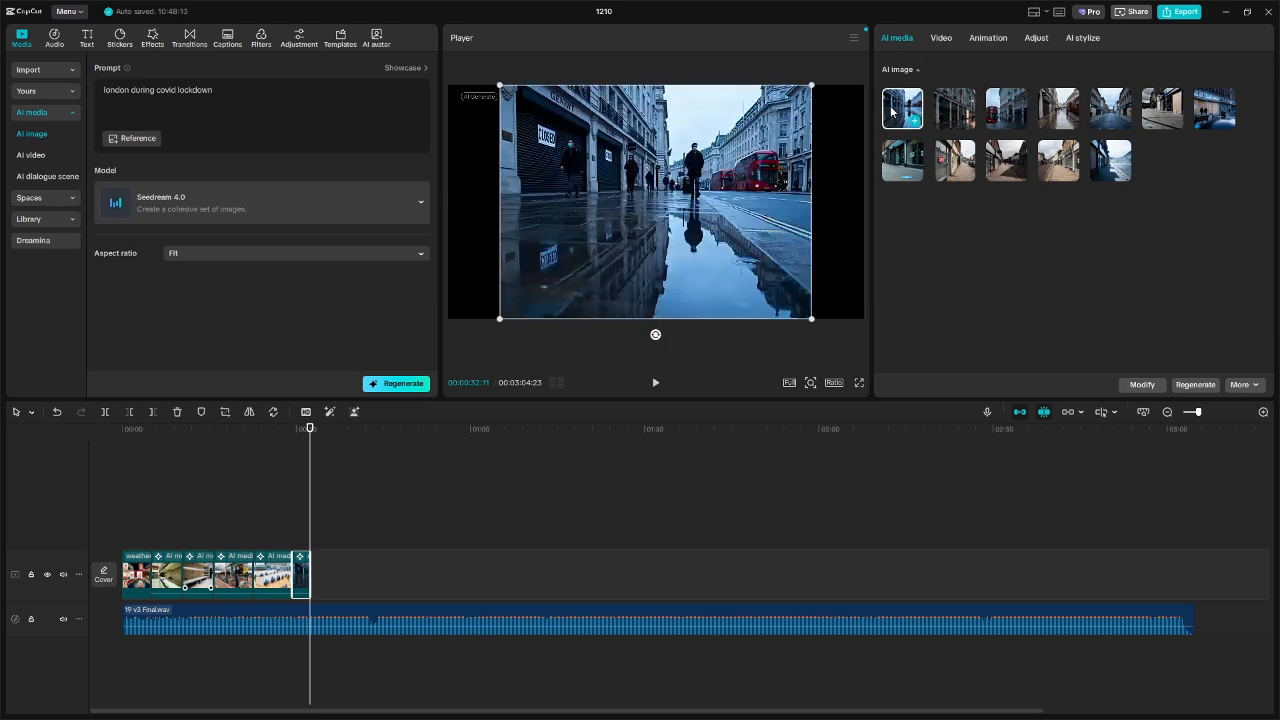
{"action": "left_click", "coordinate": [961, 112]}
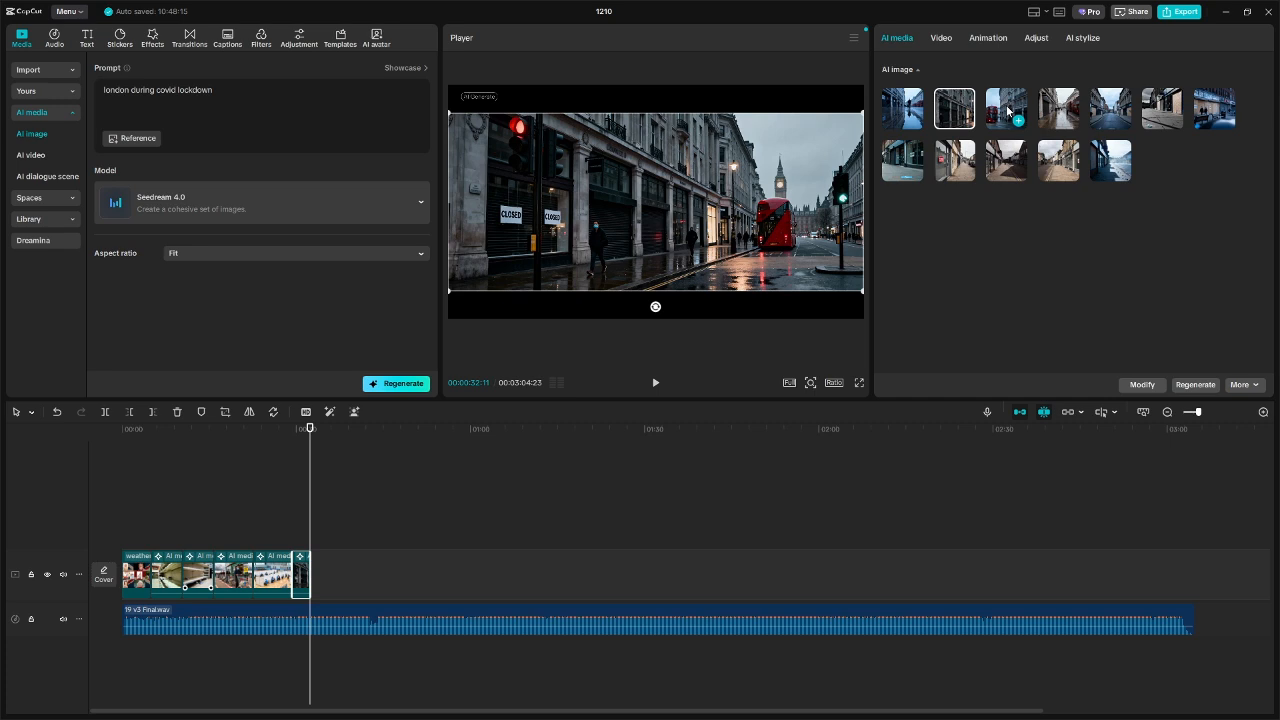
{"action": "left_click", "coordinate": [1006, 106]}
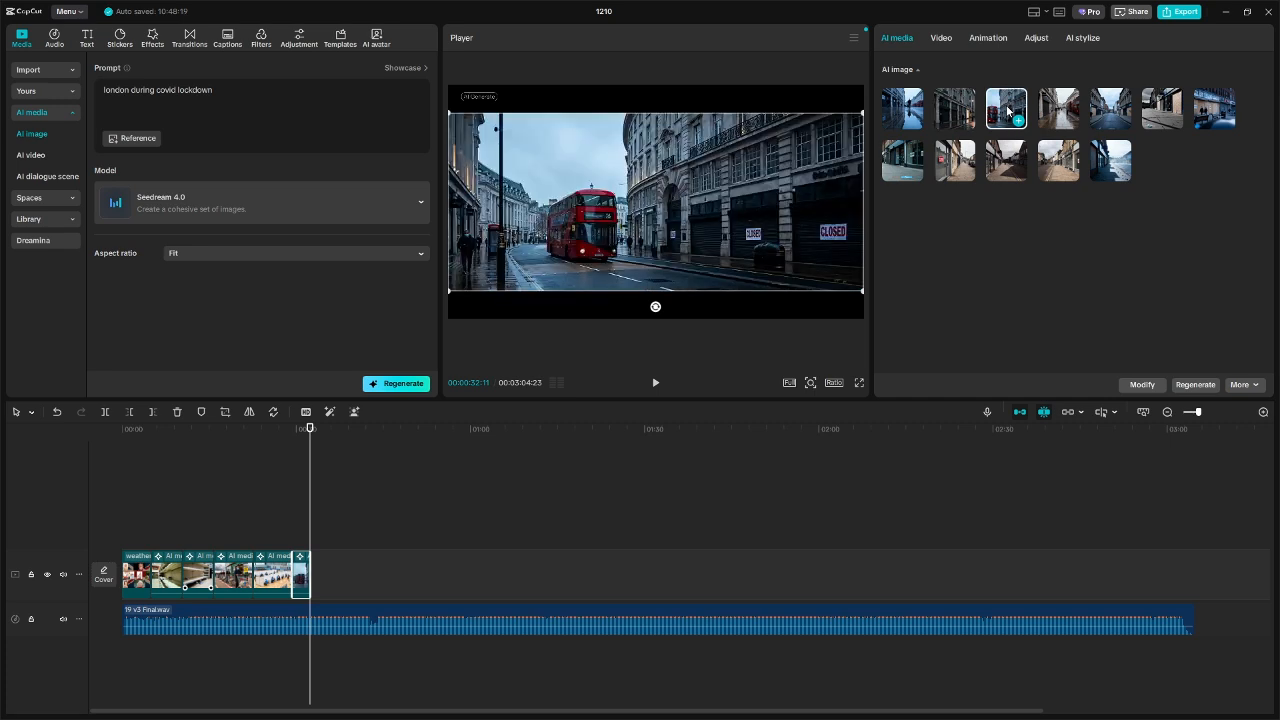
{"action": "left_click", "coordinate": [904, 110]}
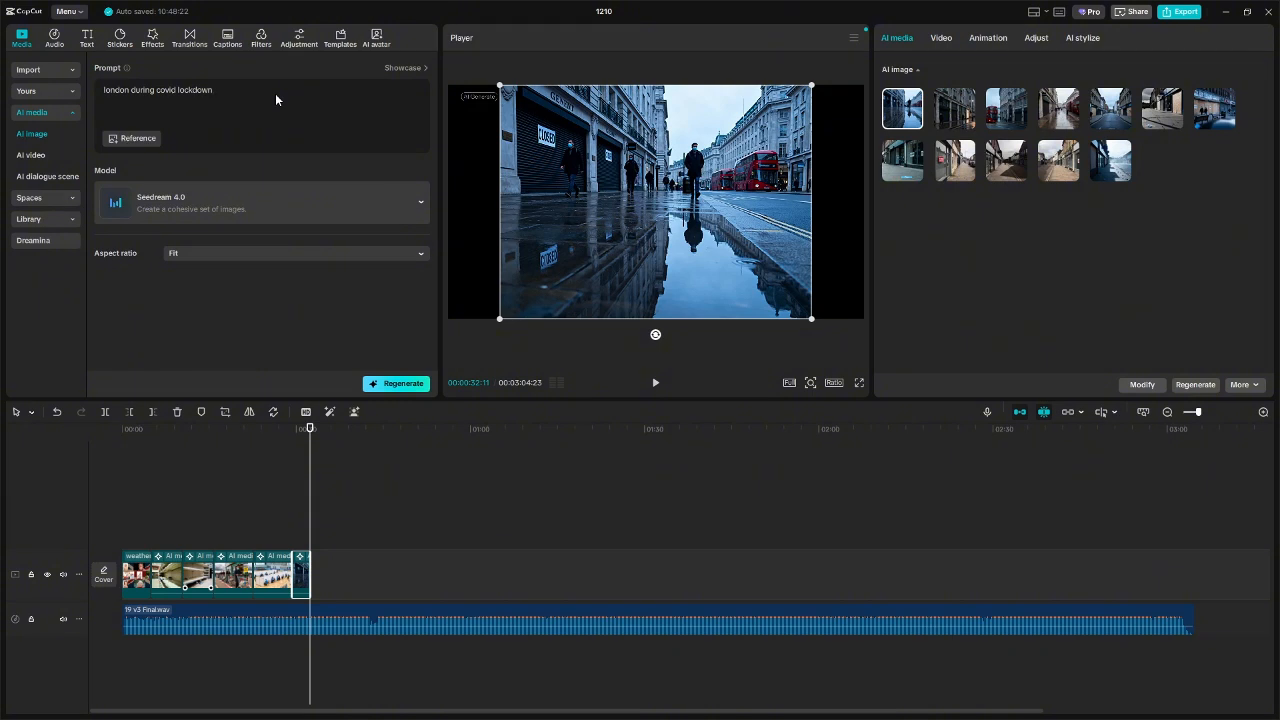
- Add ", deserted, no people" to the London prompt, regenerate the images, compare them and choose the second variant for the clip
{"action": "type", "text": ", deserted, no people"}
{"action": "left_click", "coordinate": [406, 386]}
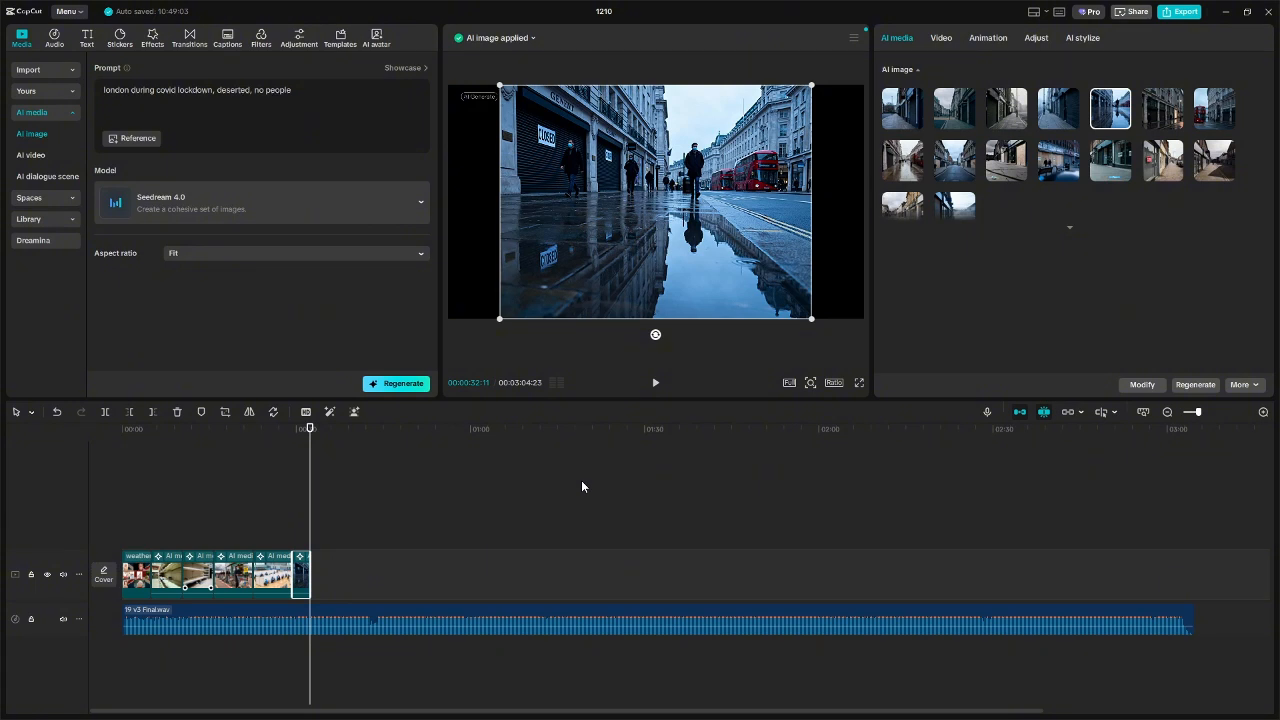
{"action": "left_click", "coordinate": [900, 106]}
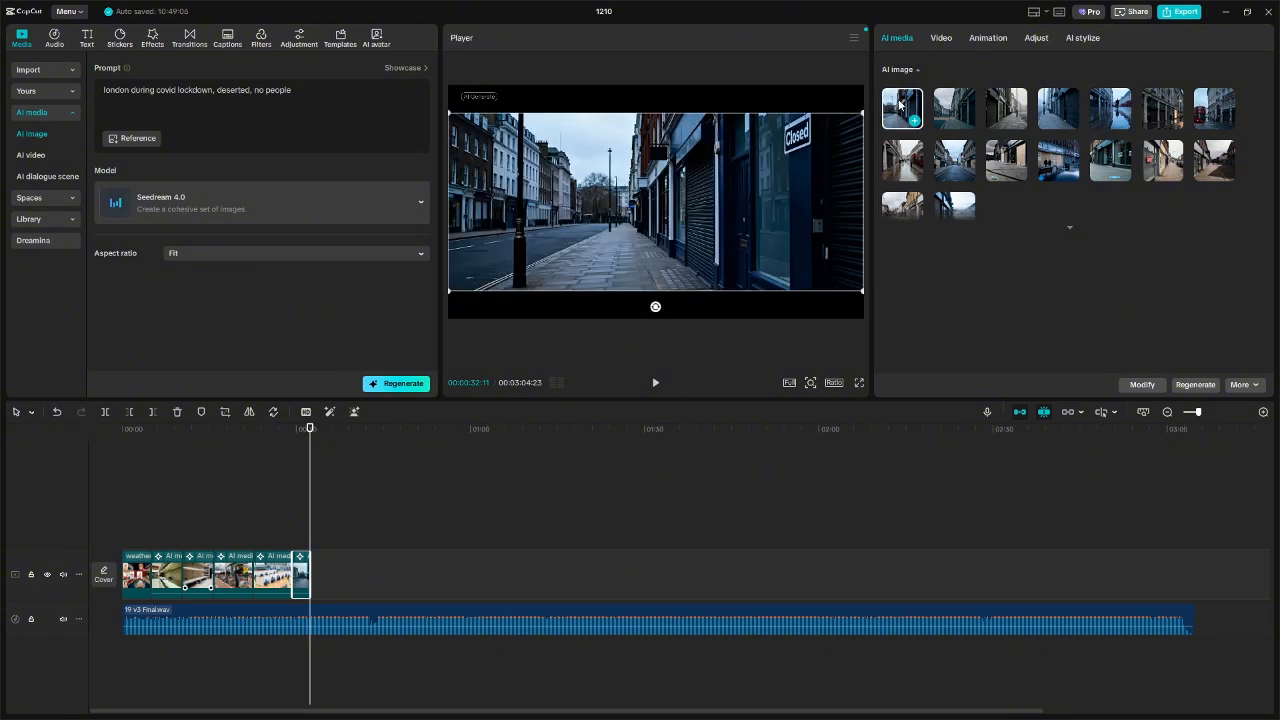
{"action": "left_click", "coordinate": [947, 106]}
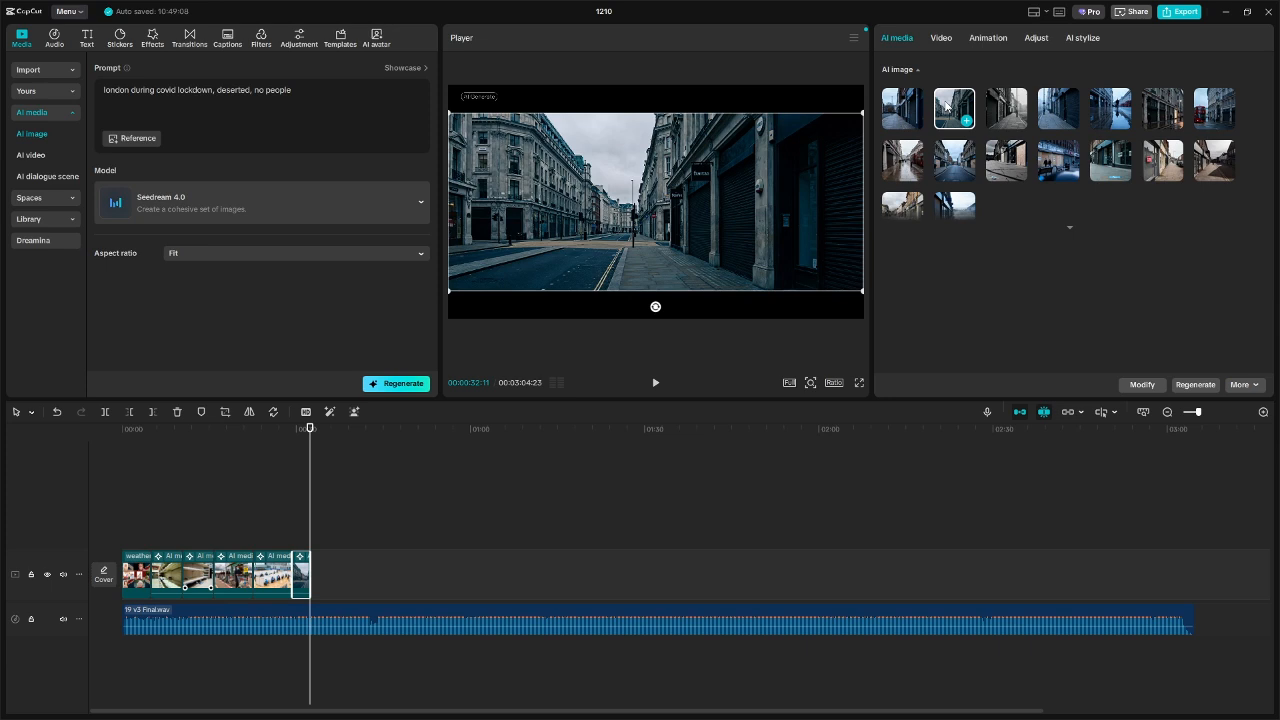
{"action": "left_click", "coordinate": [1003, 98]}
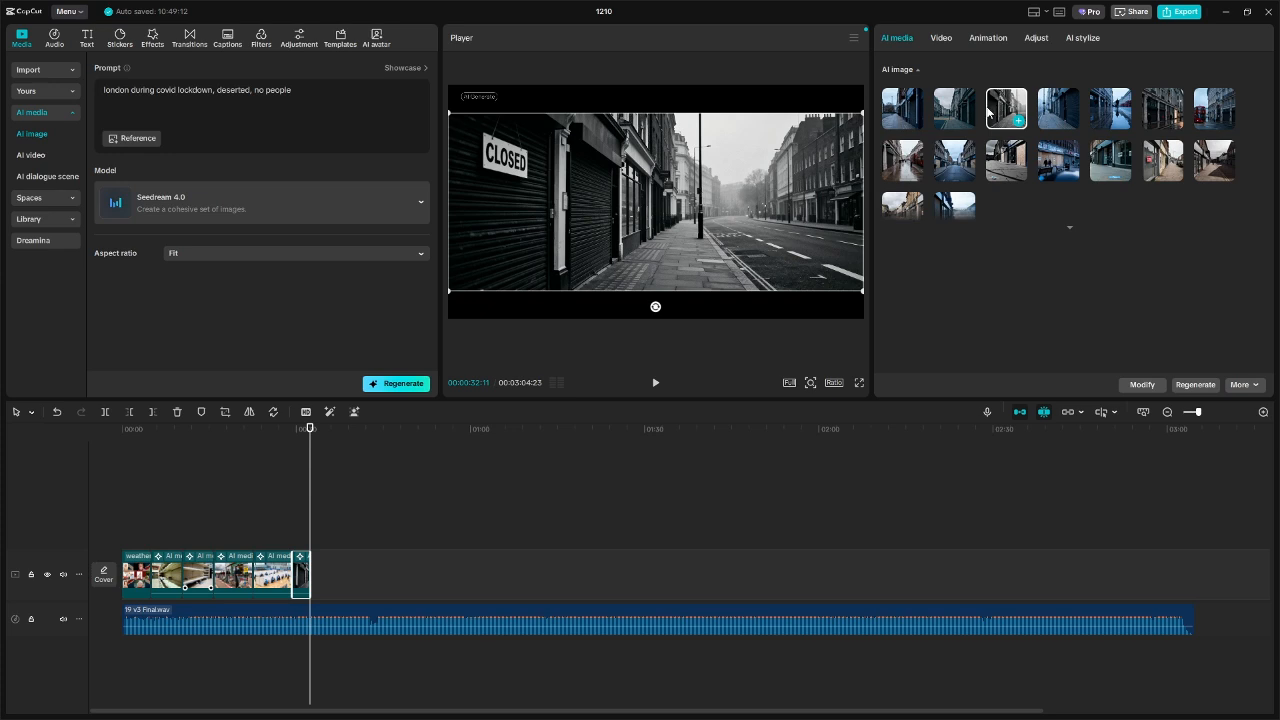
{"action": "left_click", "coordinate": [1068, 114]}
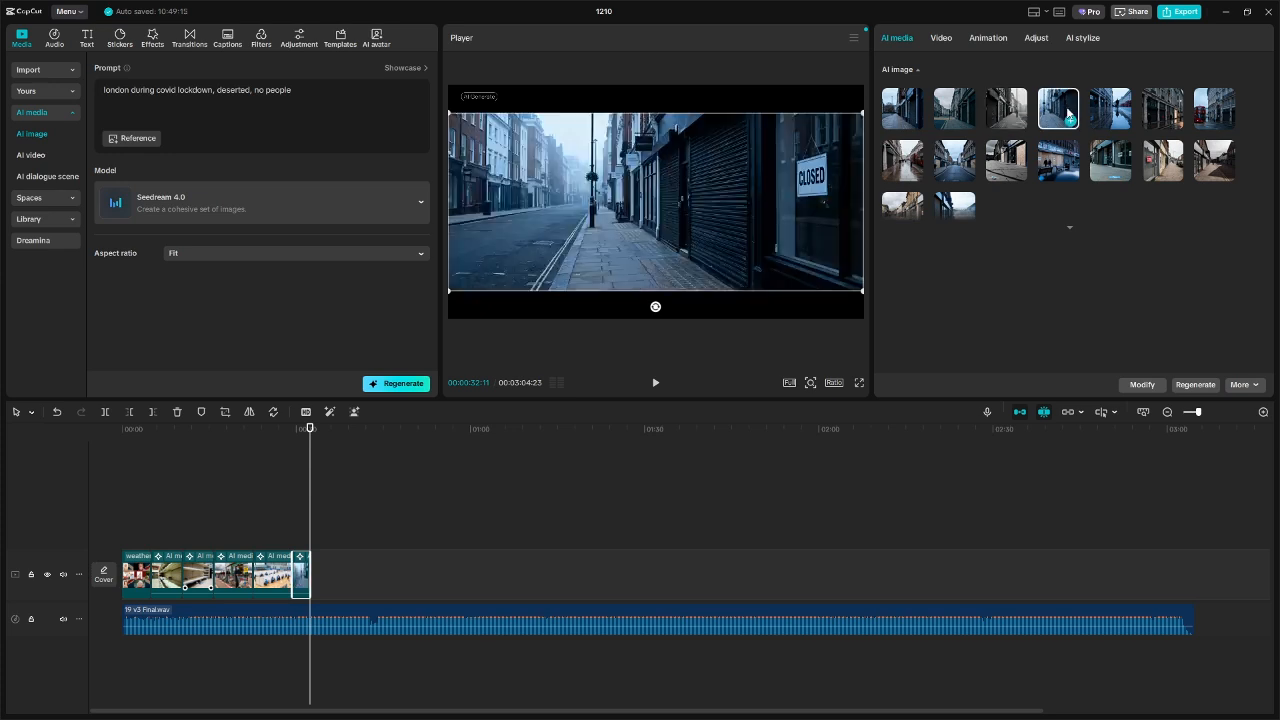
{"action": "left_click", "coordinate": [942, 112]}
{"action": "left_click_drag", "start_coordinate": [942, 110], "coordinate": [383, 578]}
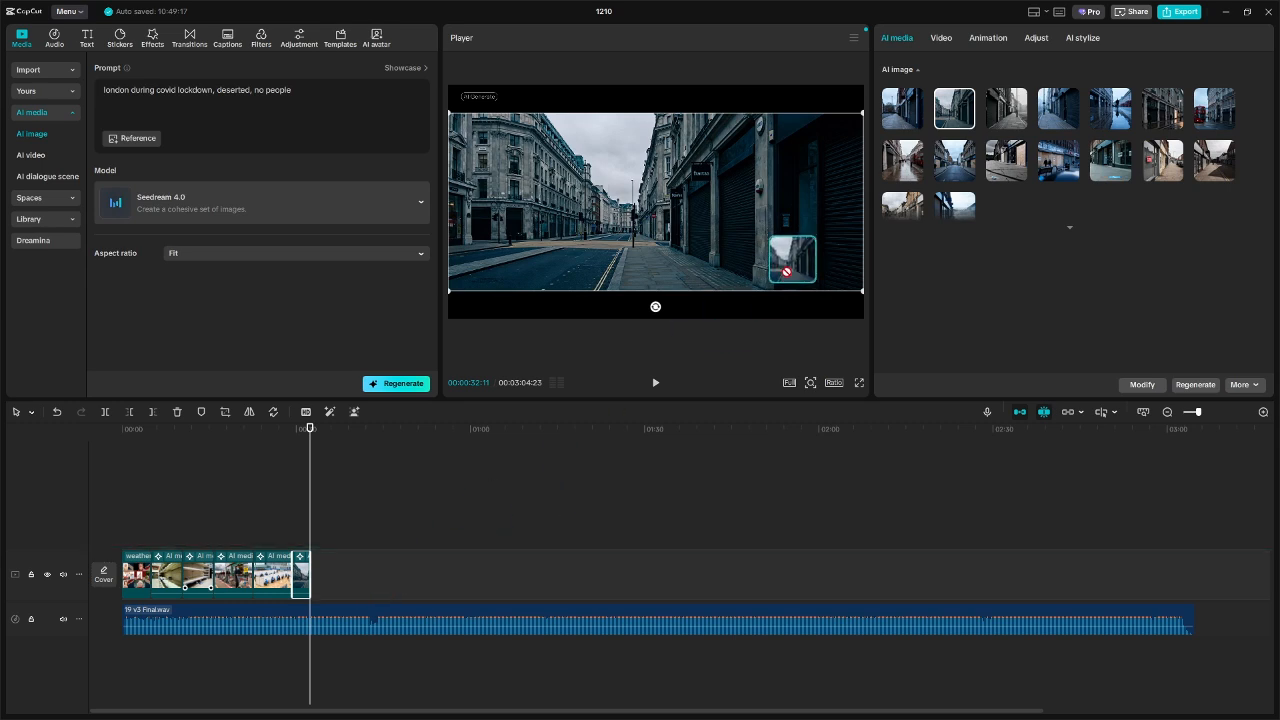
- Extend the end of the deserted London street clip on the timeline
{"action": "left_click", "coordinate": [298, 541]}
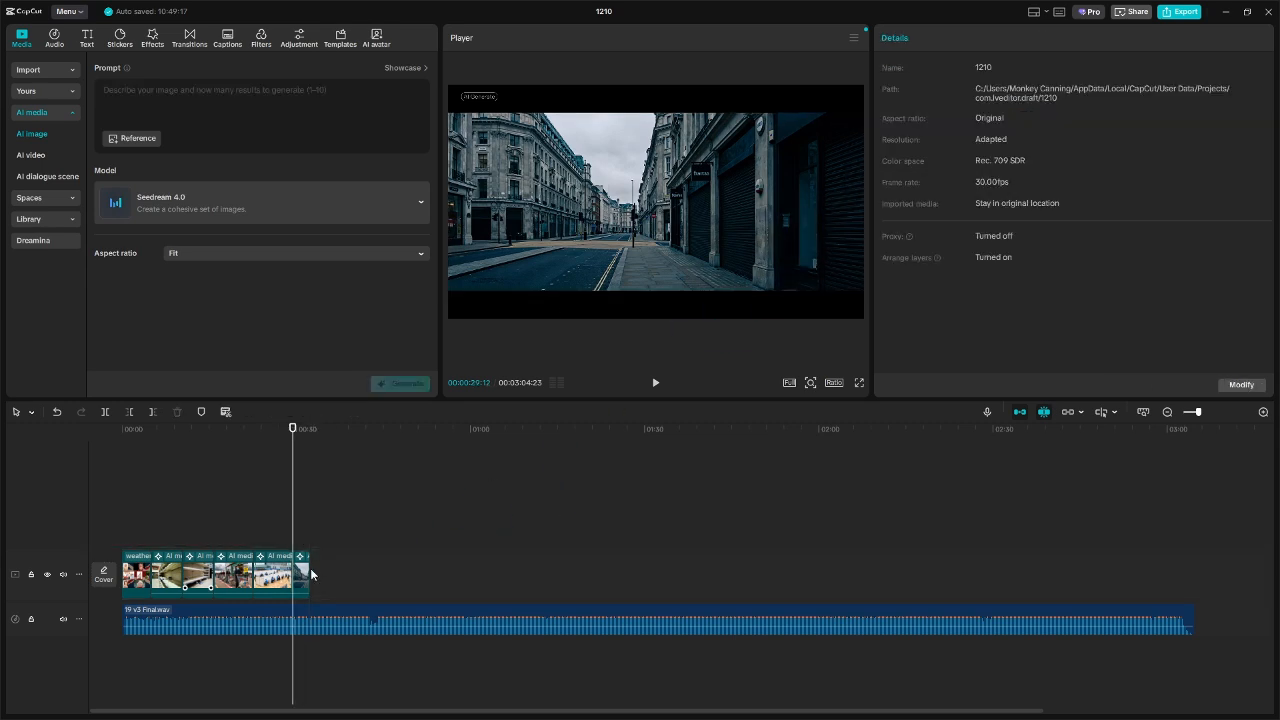
{"action": "left_click_drag", "start_coordinate": [307, 577], "coordinate": [340, 574]}
{"action": "left_click", "coordinate": [319, 532]}
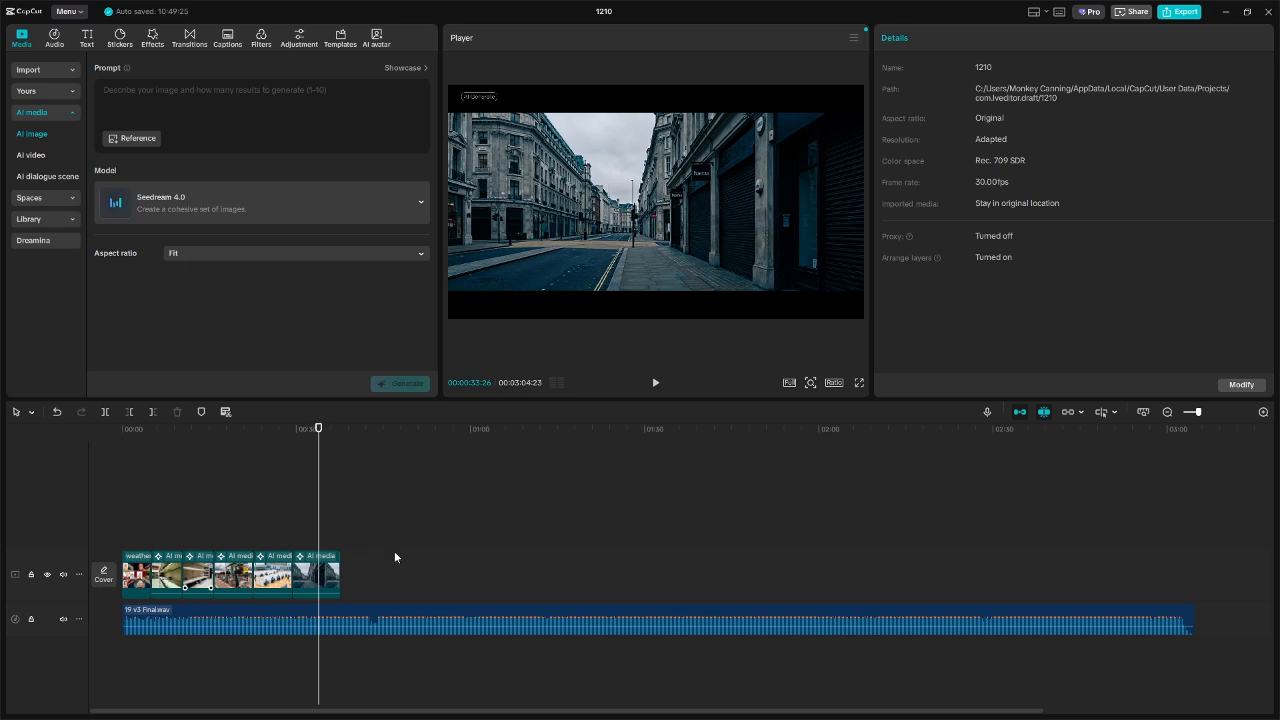
- Preview the generated image clips in sequence from the first AI image to the deserted London street
{"action": "left_click", "coordinate": [172, 535]}
{"action": "left_click", "coordinate": [194, 537]}
{"action": "left_click", "coordinate": [234, 535]}
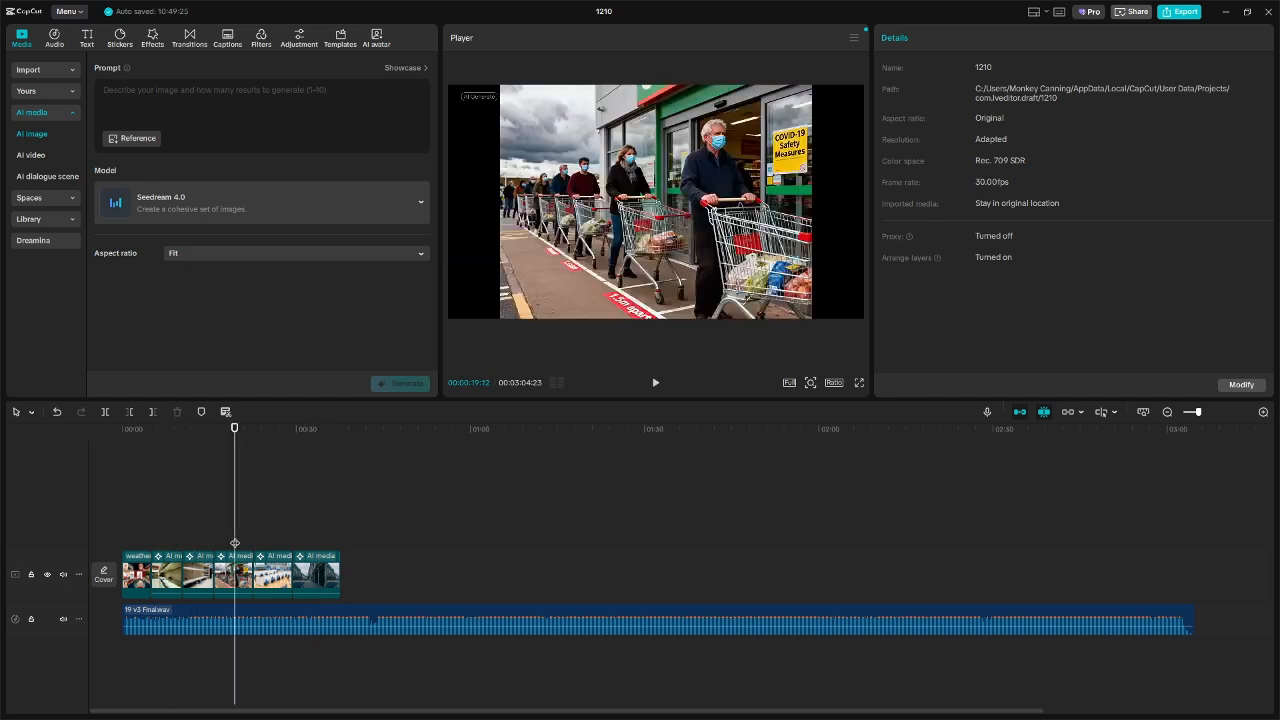
{"action": "left_click", "coordinate": [267, 541]}
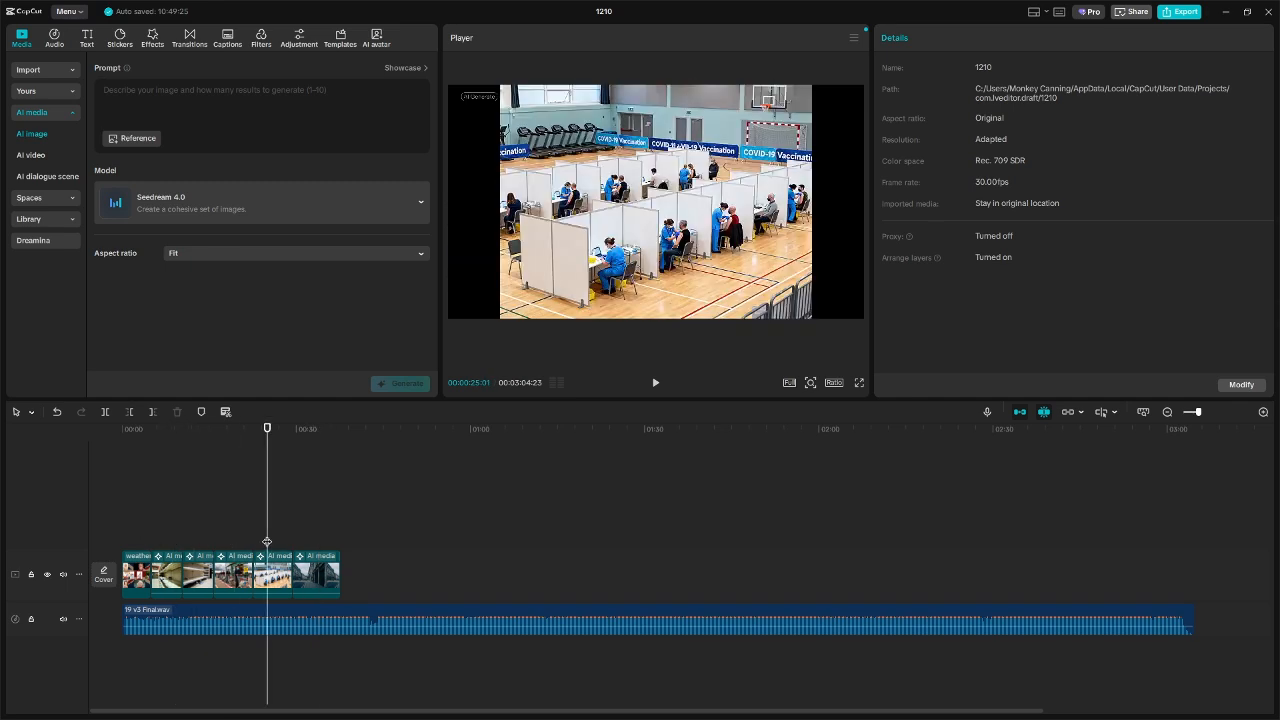
{"action": "left_click", "coordinate": [319, 541]}
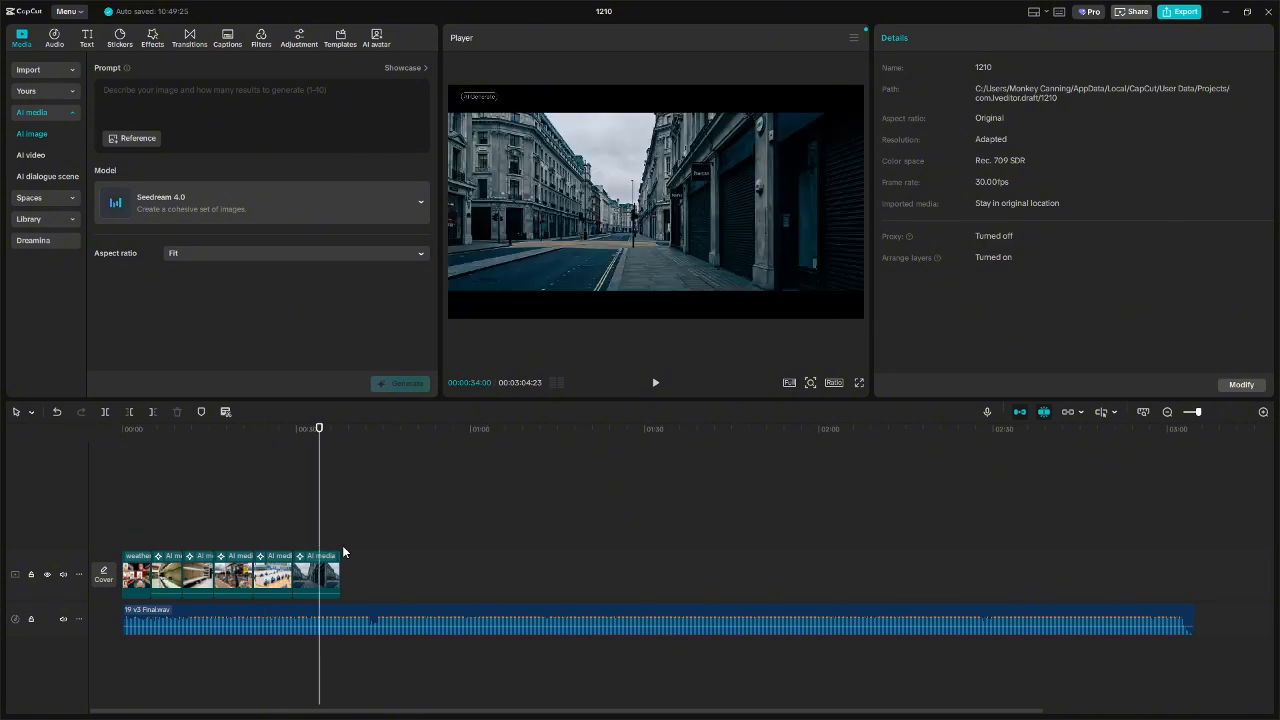
- Generate an AI image after the London street clip with the prompt "man working from home during covid, zoom meeting"
{"action": "left_click", "coordinate": [362, 545]}
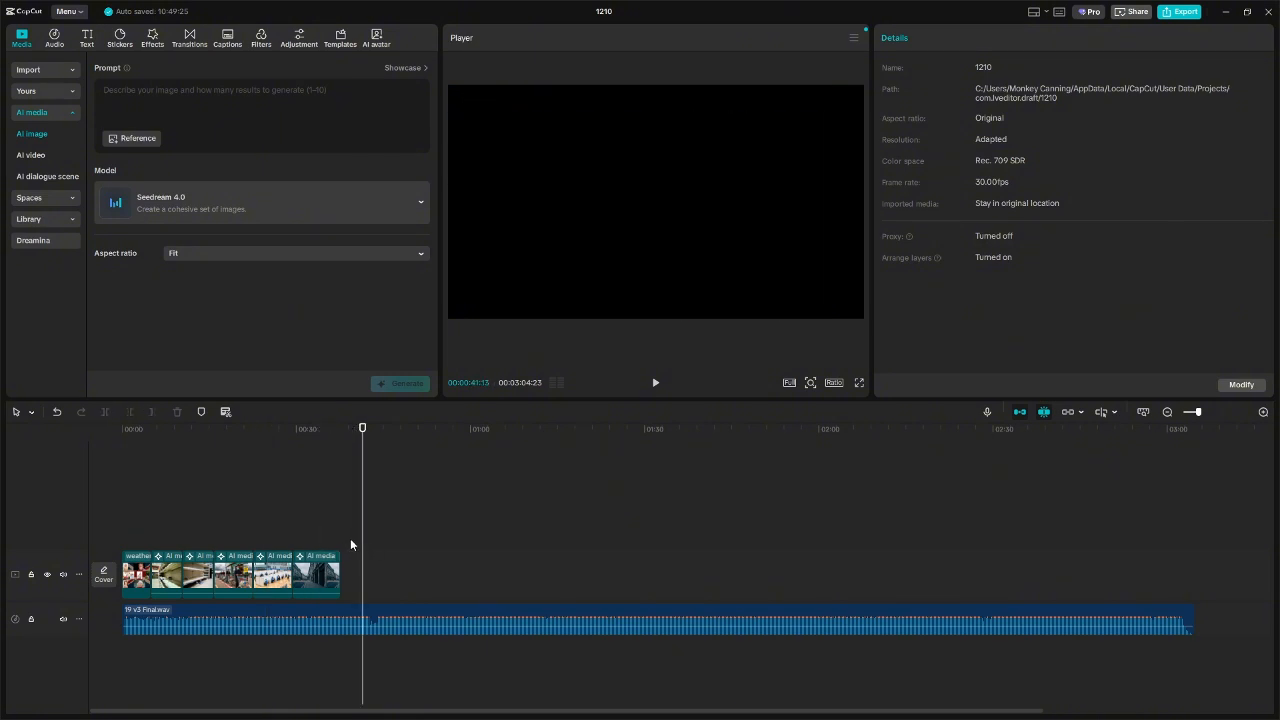
{"action": "left_click", "coordinate": [350, 542]}
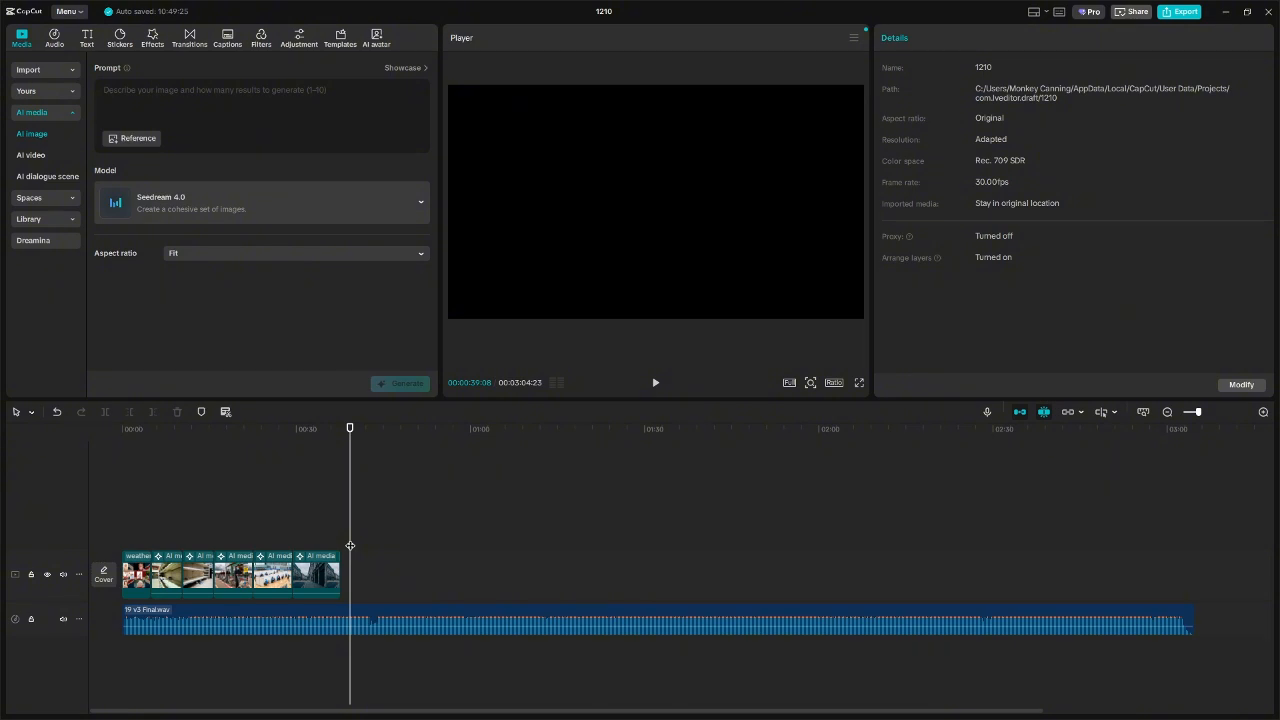
{"action": "left_click", "coordinate": [227, 112]}
{"action": "type", "text": "man w"}
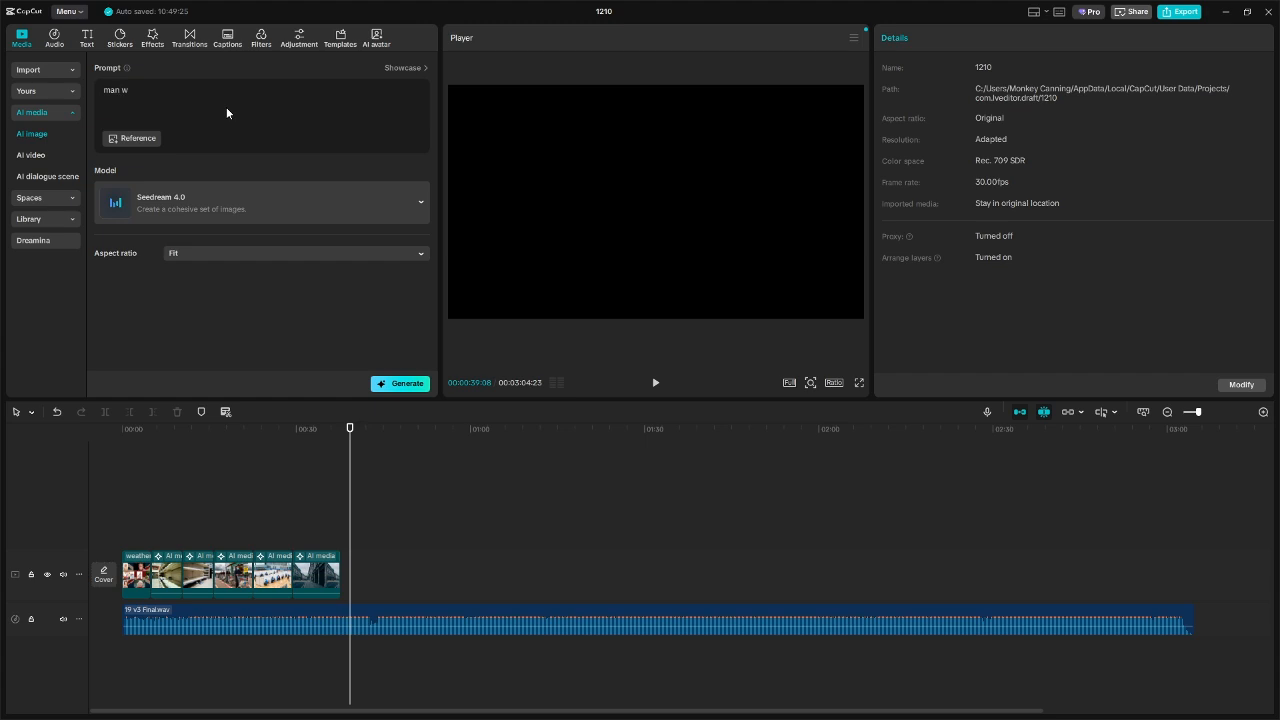
{"action": "type", "text": "orking from hom"}
{"action": "type", "text": "during covid, zo"}
{"action": "type", "text": "om meeting"}
{"action": "left_click", "coordinate": [402, 385]}
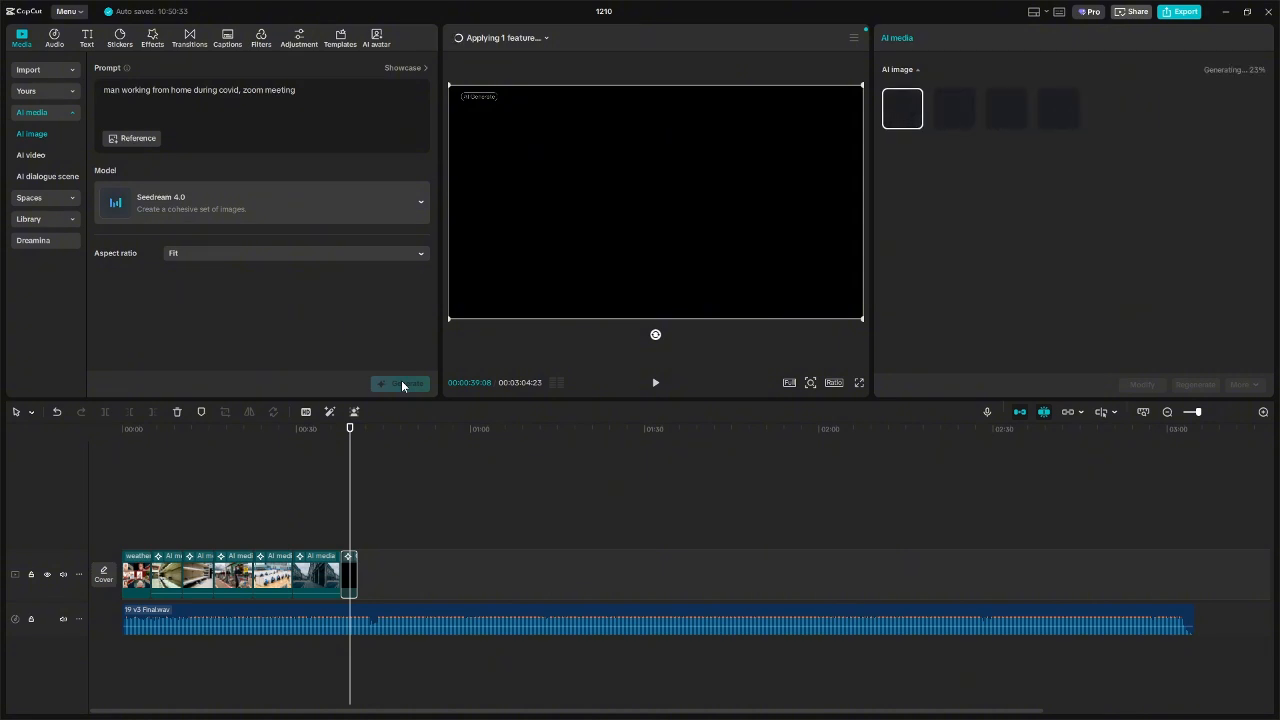
- Generate another AI image after the working-from-home clip with the prompt "parent home schooling children"
{"action": "left_click", "coordinate": [371, 531]}
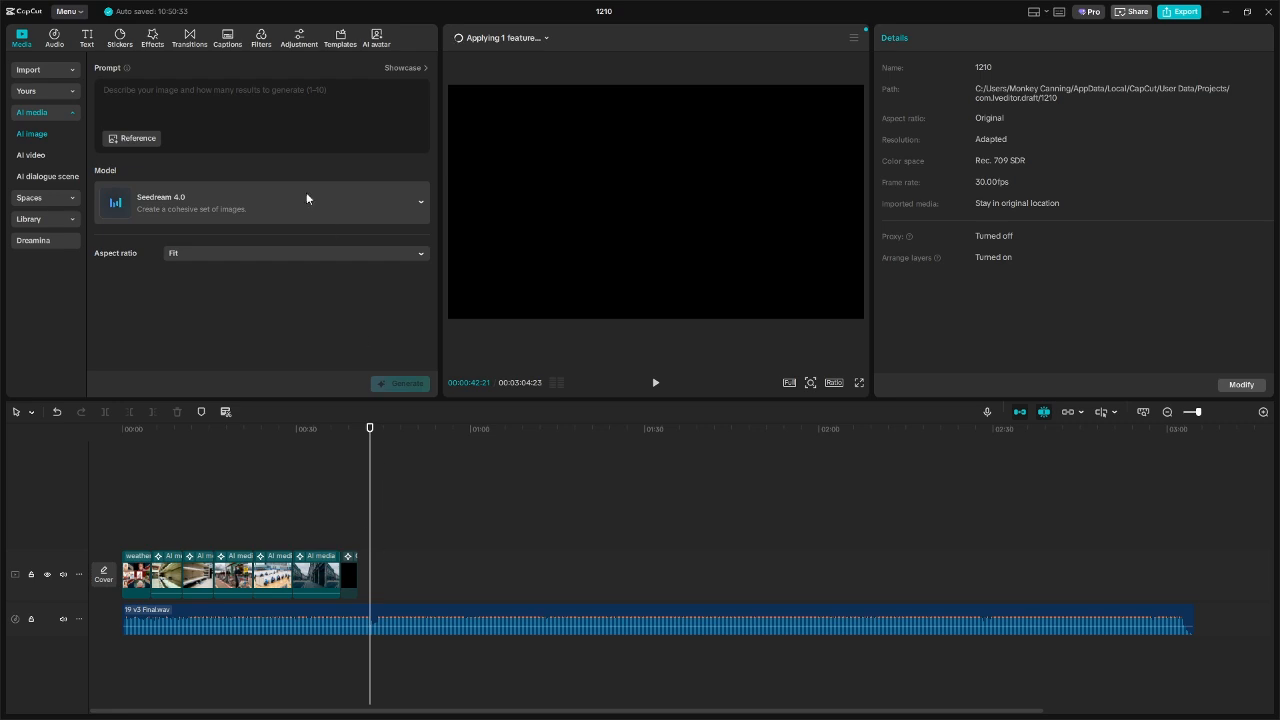
{"action": "left_click", "coordinate": [214, 118]}
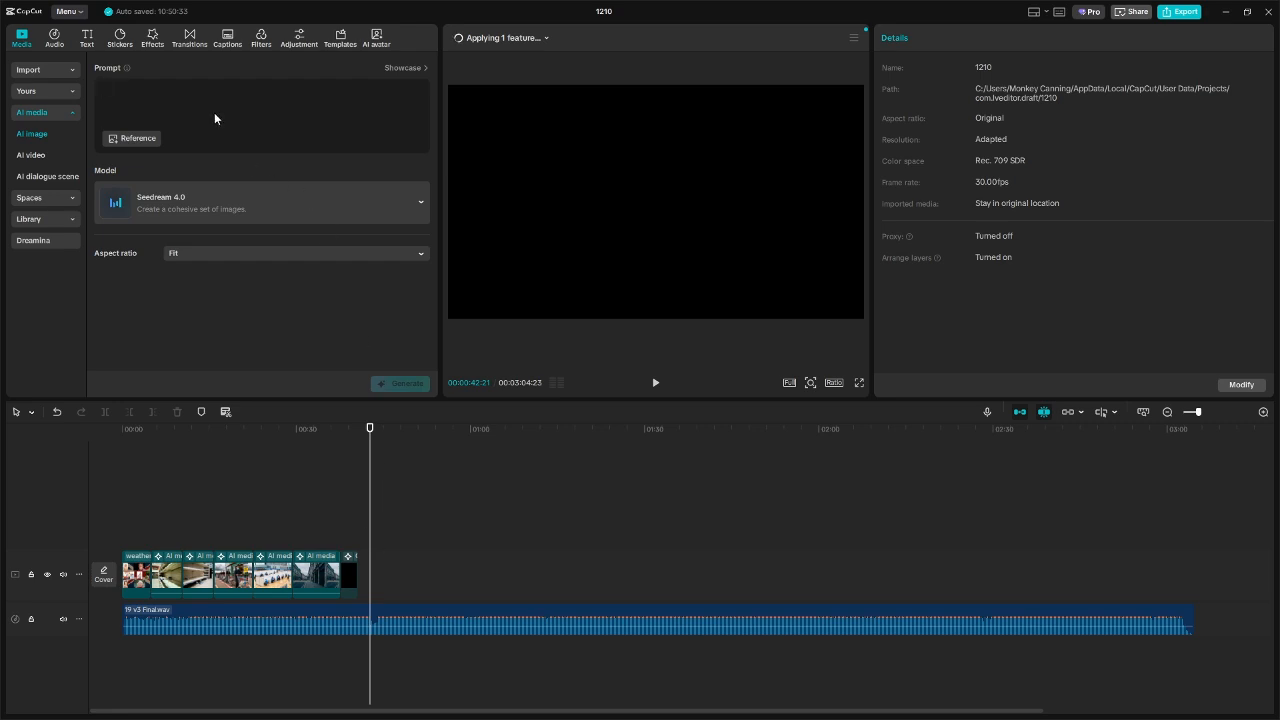
{"action": "type", "text": "oarents"}
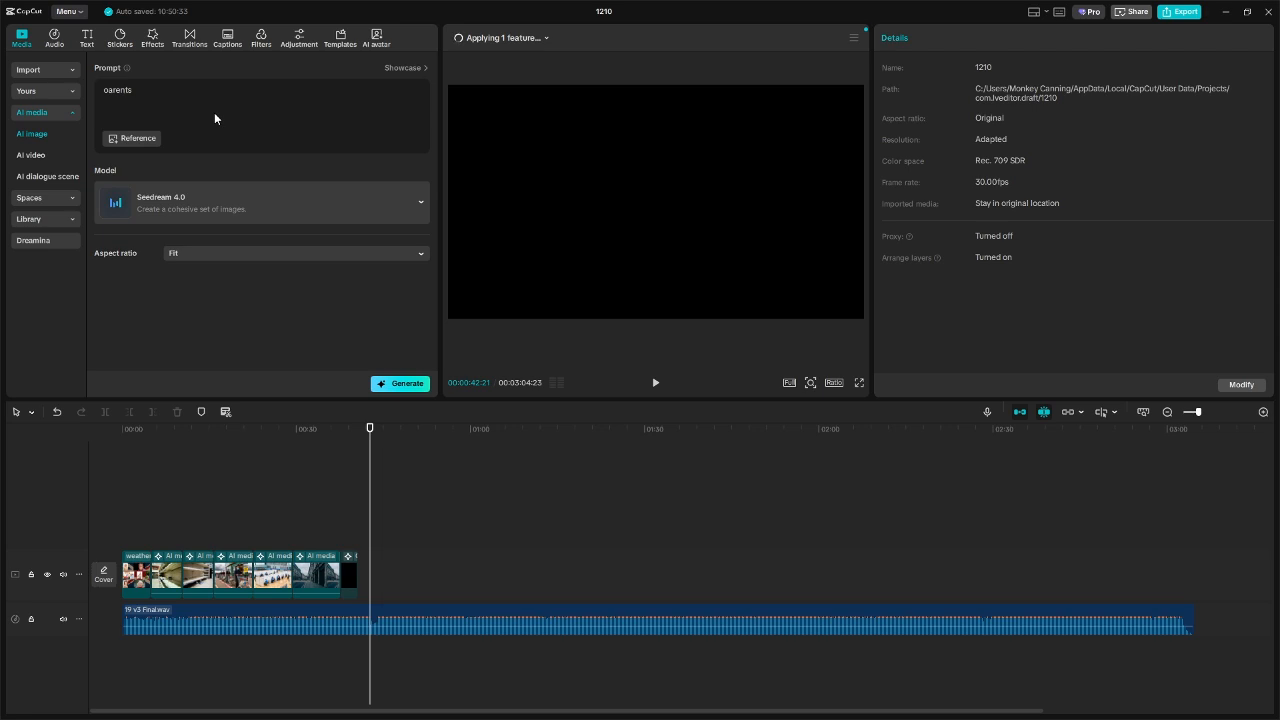
{"action": "key", "text": "ctrl+a"}
{"action": "key", "text": "BackSpace"}
{"action": "type", "text": "parent home schooling child"}
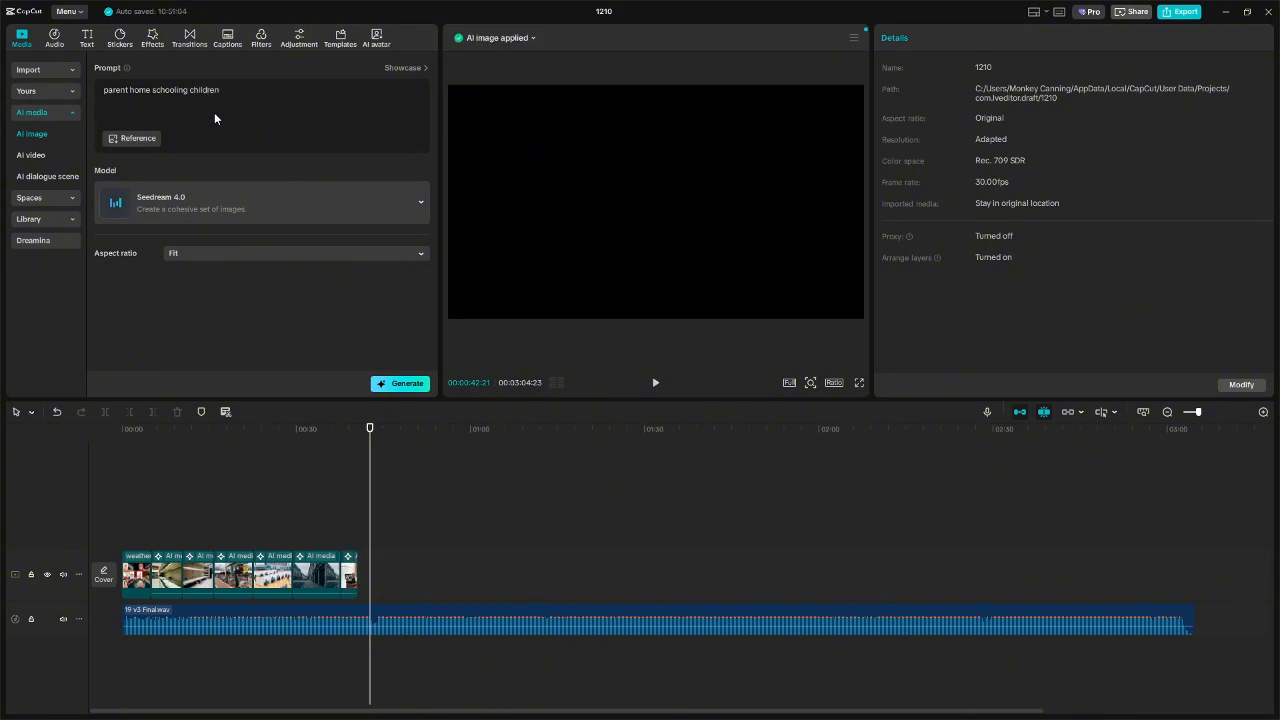
{"action": "left_click", "coordinate": [418, 384]}
- Extend the end of the working-from-home zoom meeting clip on the timeline and check the home schooling clip's position
{"action": "left_click", "coordinate": [349, 545]}
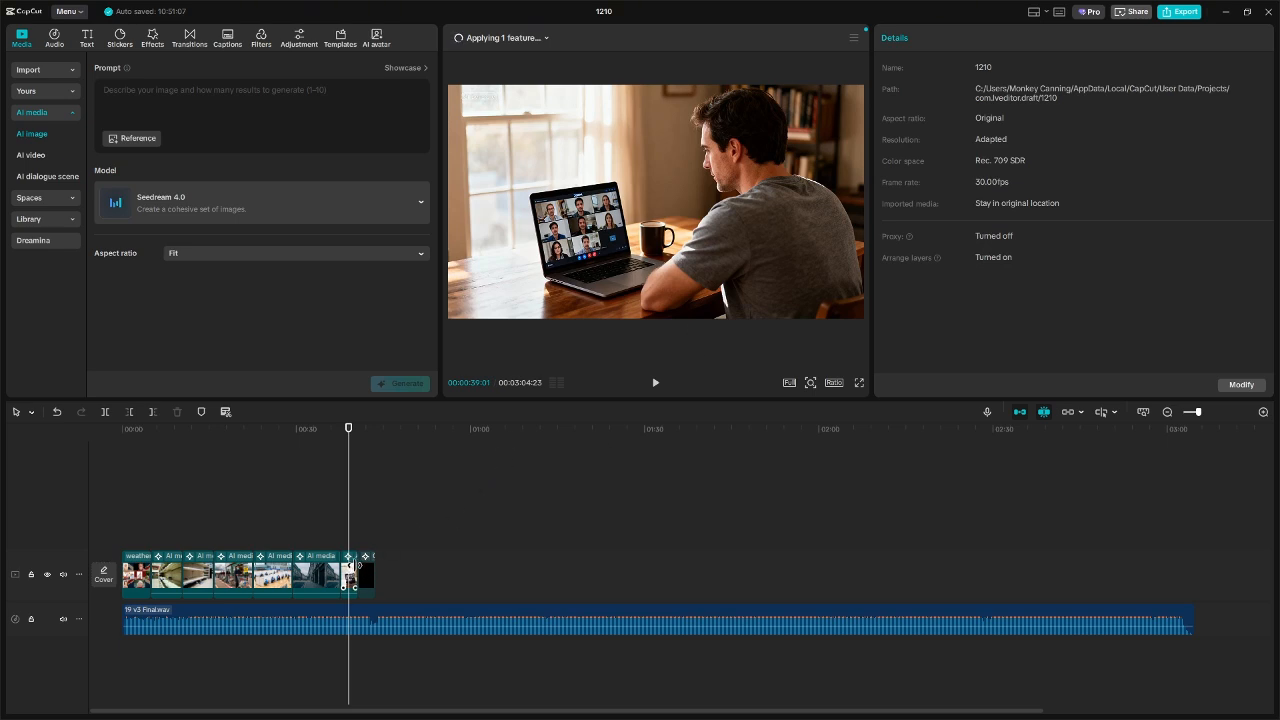
{"action": "left_click", "coordinate": [365, 573]}
{"action": "left_click", "coordinate": [406, 540]}
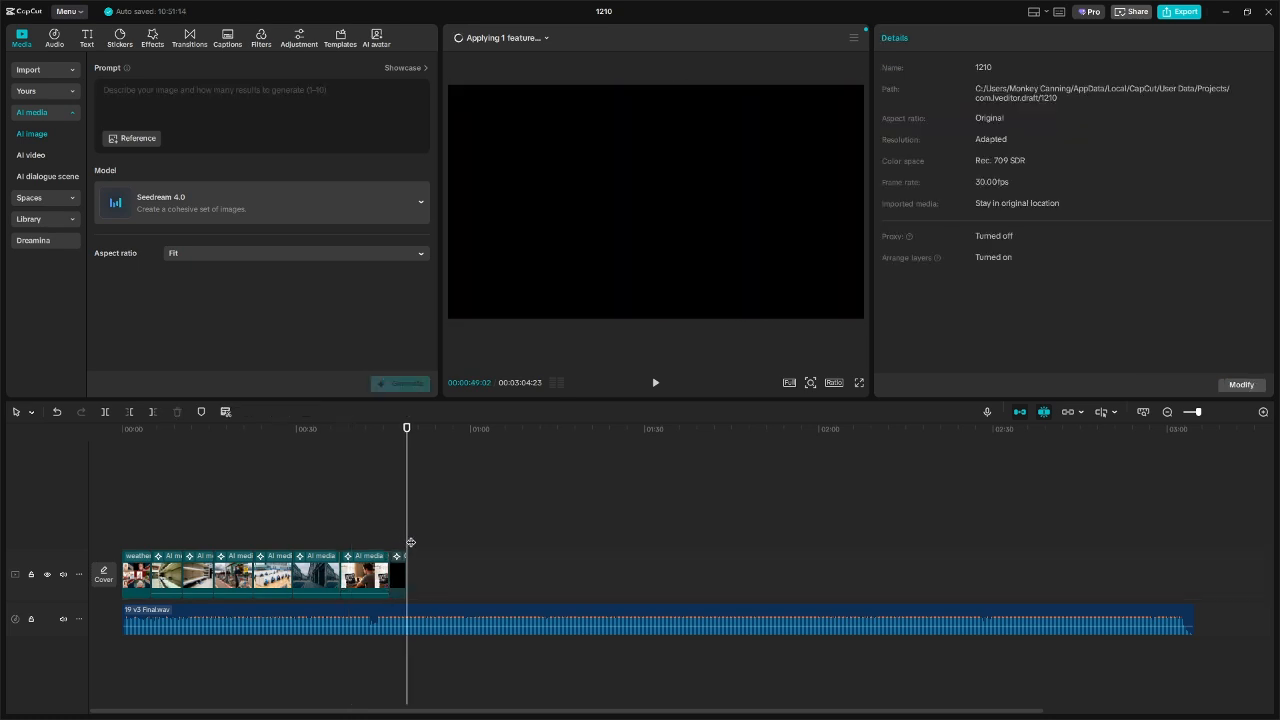
{"action": "left_click", "coordinate": [399, 540]}
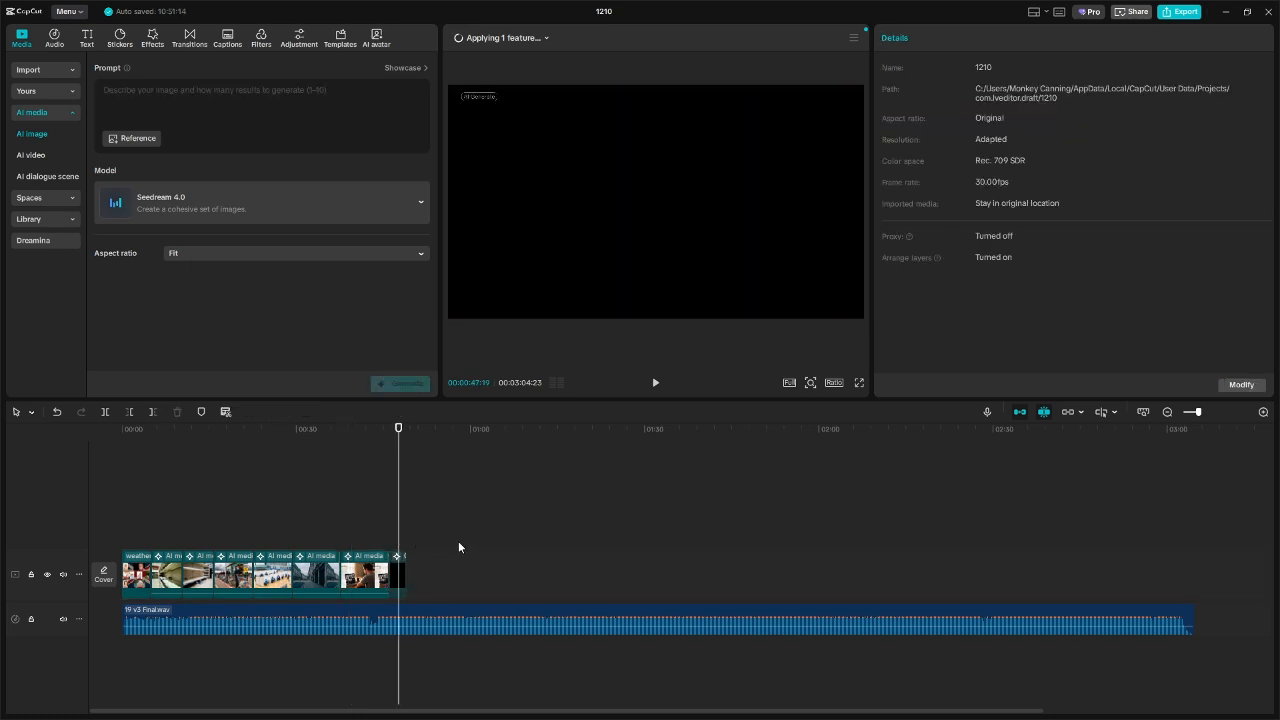
- Switch to Google Chrome and search Google for "what restrictions were in place during covid"
{"action": "key", "text": "super"}
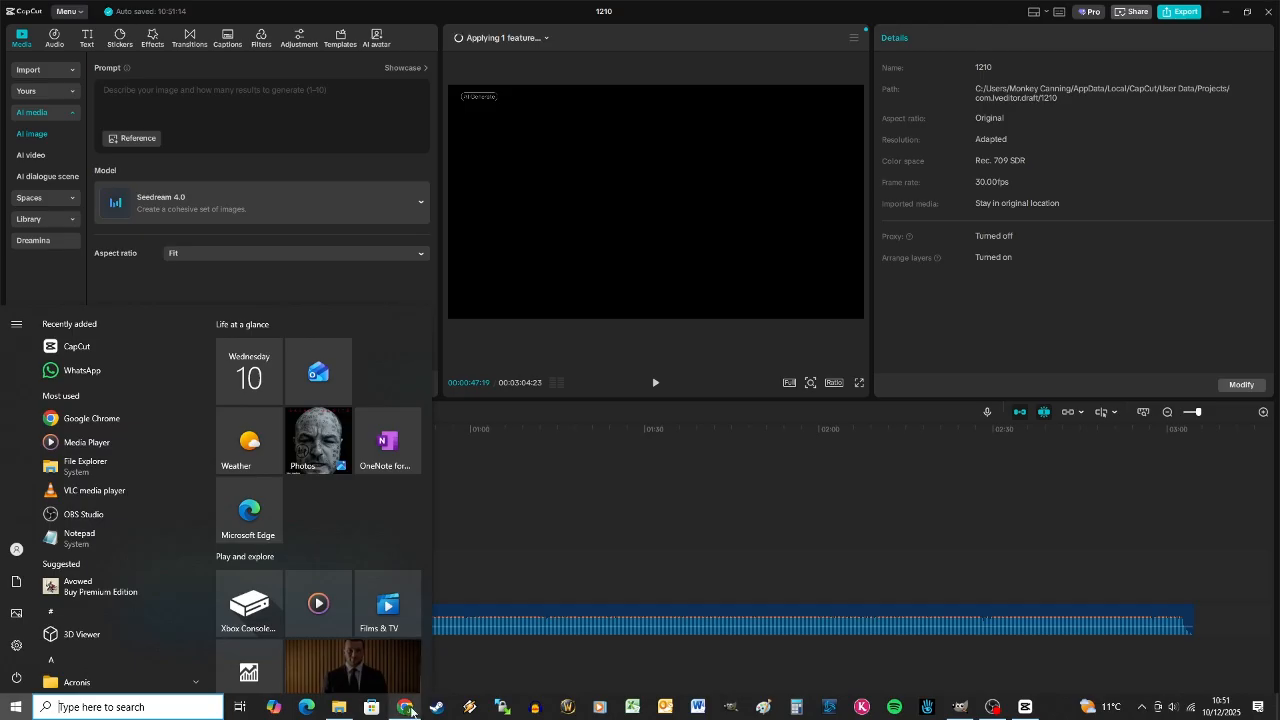
{"action": "left_click", "coordinate": [410, 706]}
{"action": "left_click", "coordinate": [526, 273]}
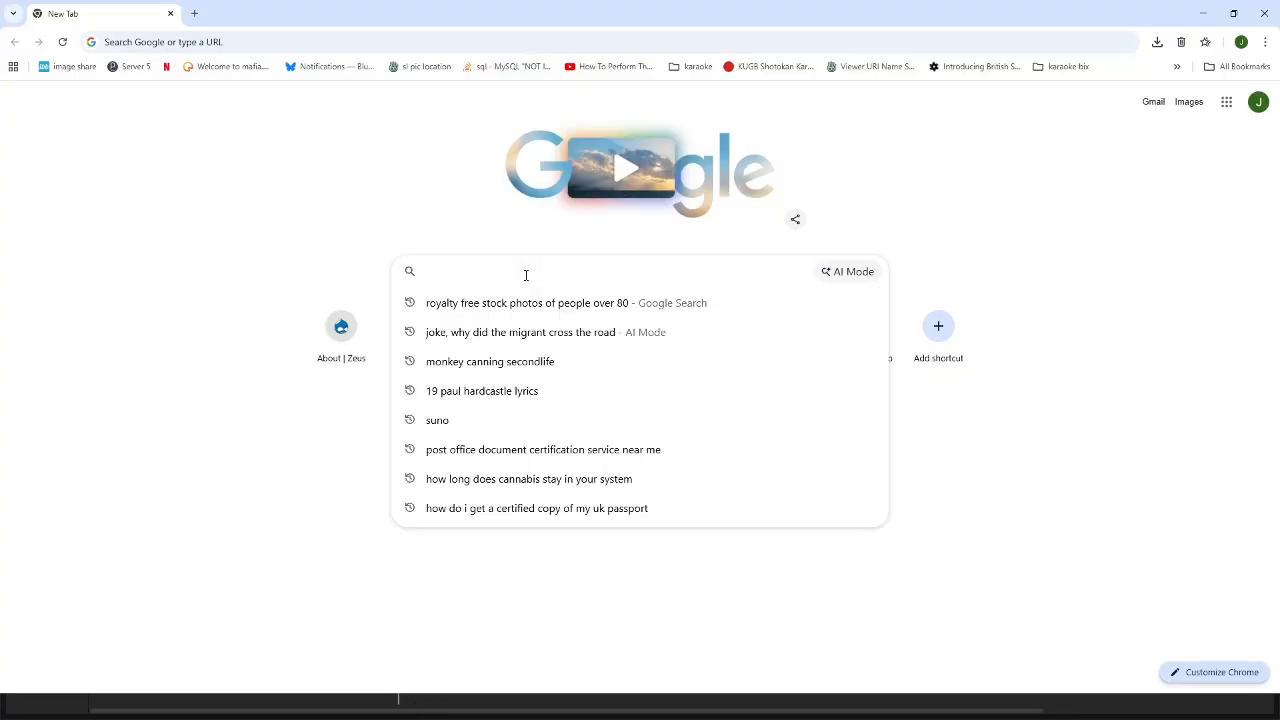
{"action": "type", "text": "what restr"}
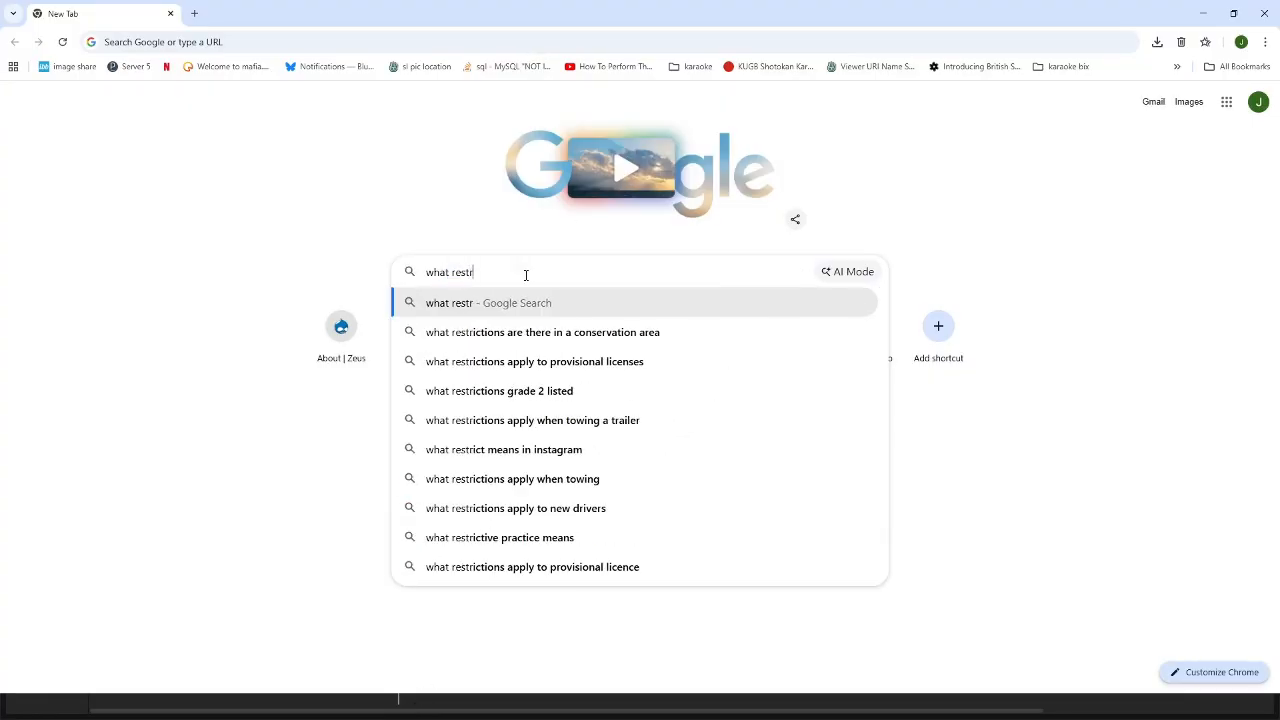
{"action": "type", "text": "ictions were in"}
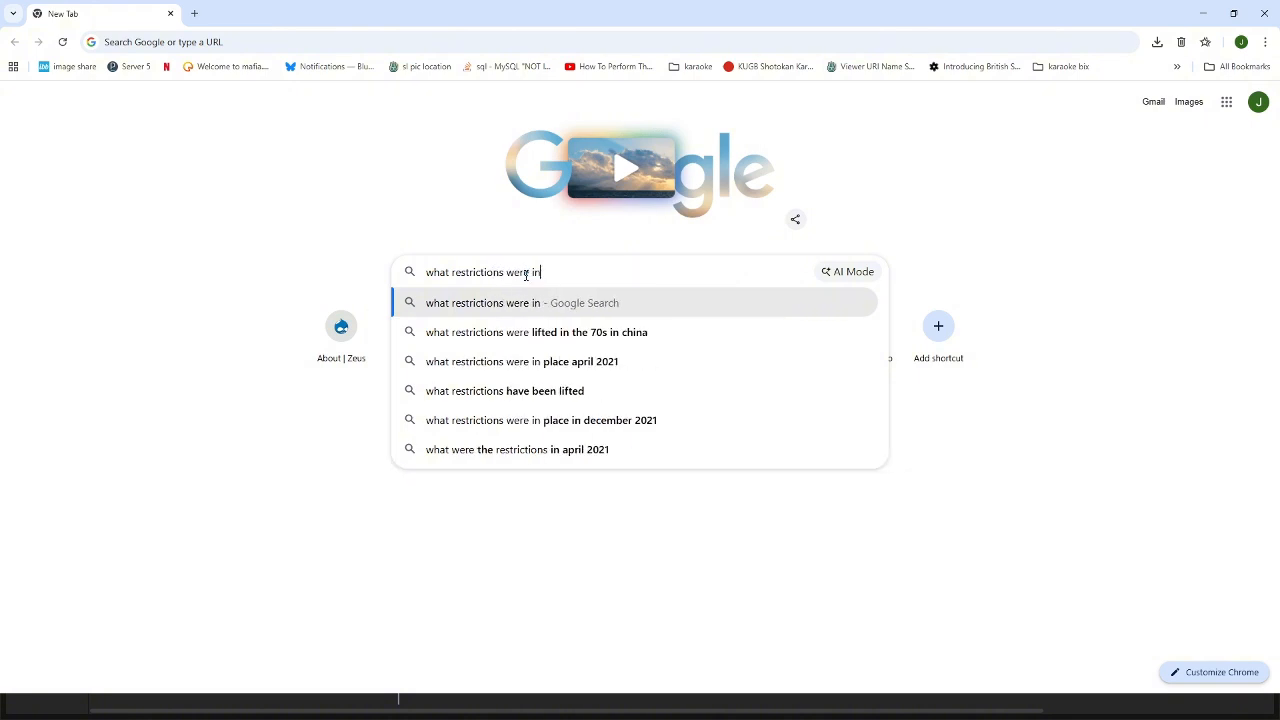
{"action": "type", "text": " place dur"}
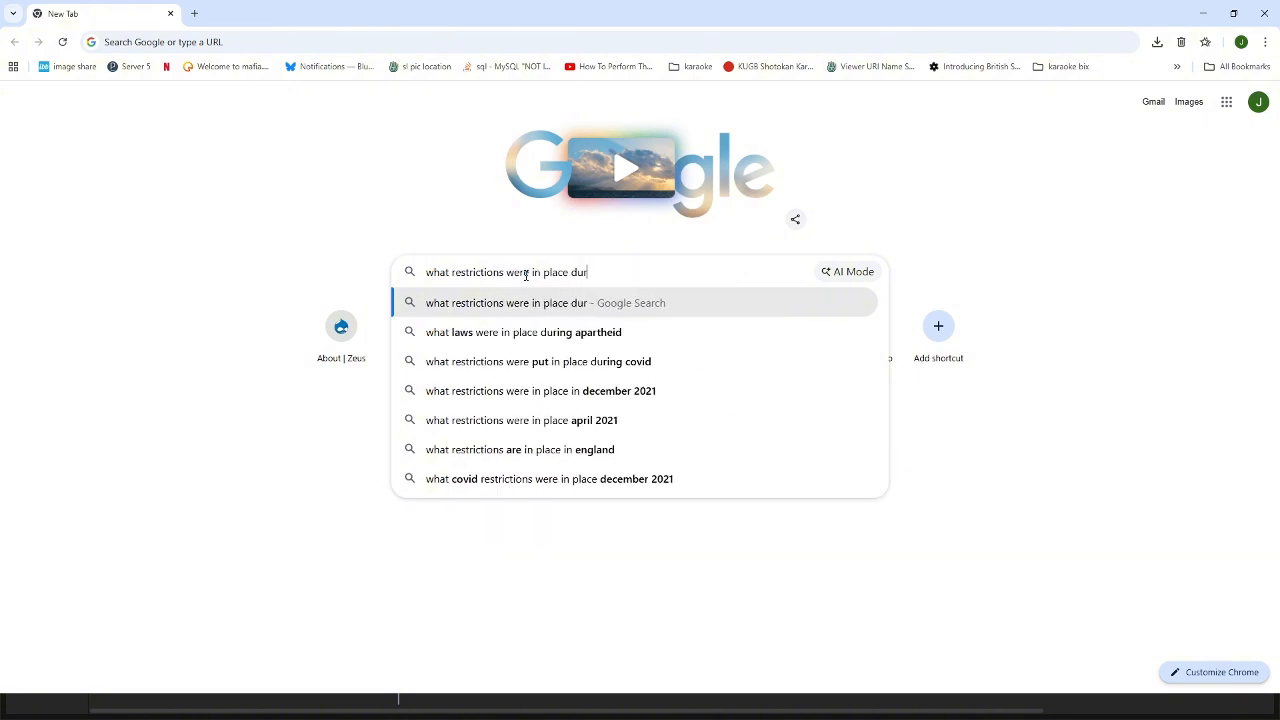
{"action": "type", "text": "ing covid"}
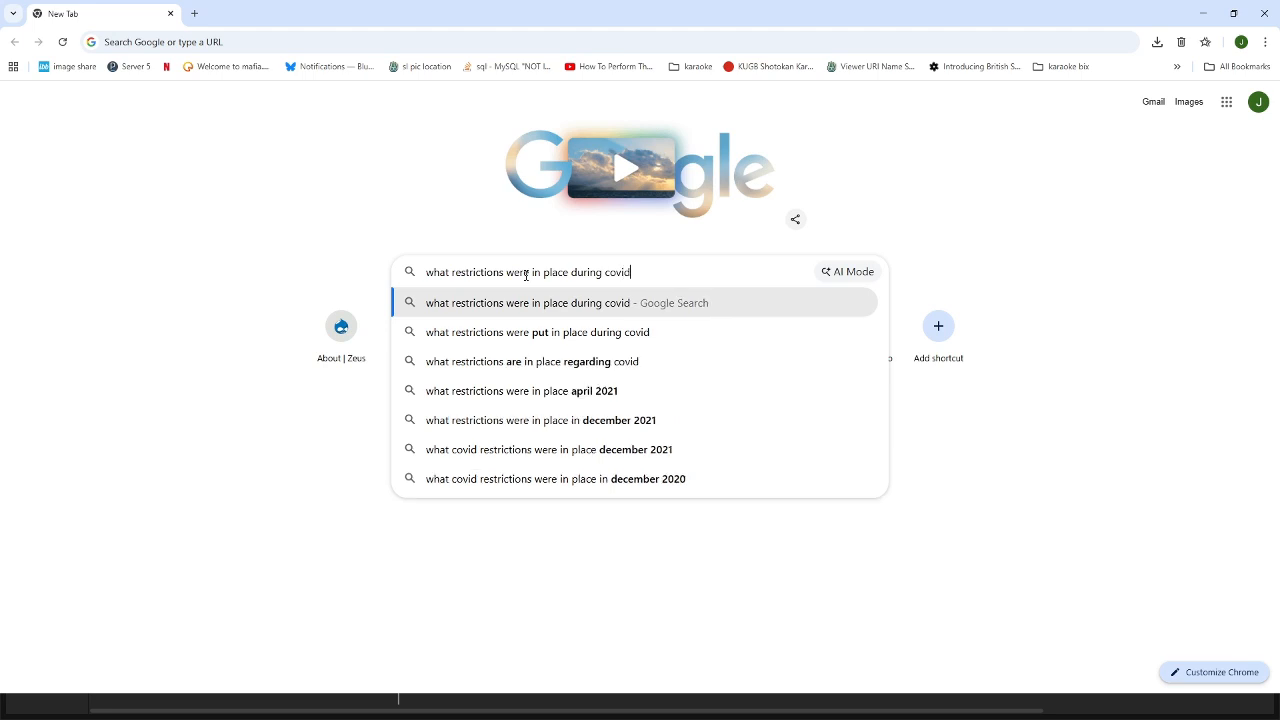
{"action": "key", "text": "Return"}
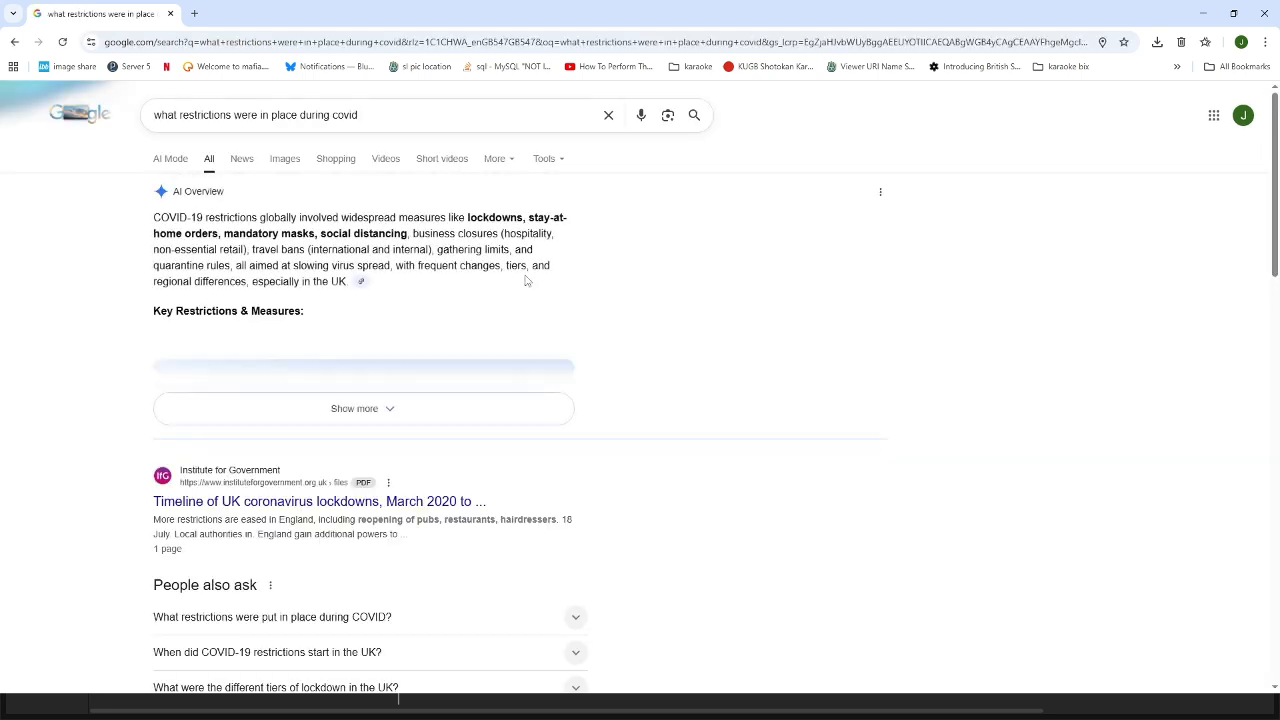
- Read the full AI overview of covid restrictions and the related answer on what restrictions were put in place during COVID
{"action": "left_click", "coordinate": [438, 410]}
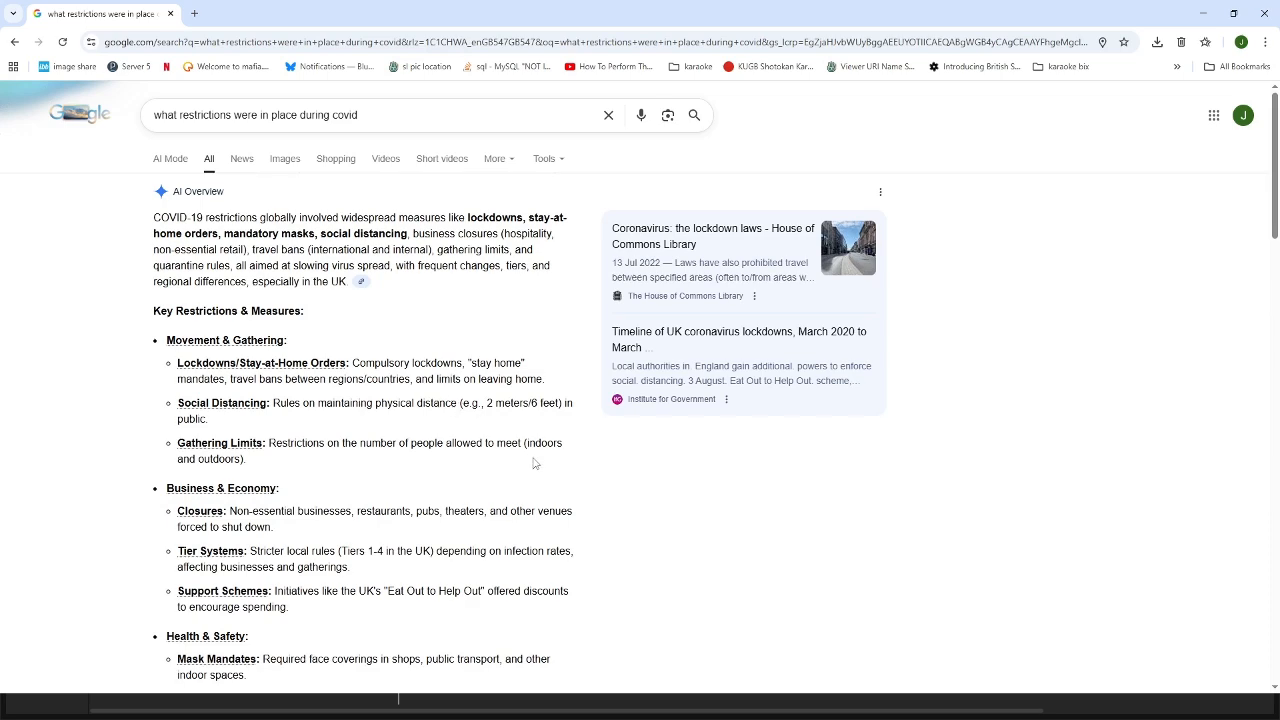
{"action": "scroll", "coordinate": [535, 463], "scroll_direction": "down", "scroll_amount": 2}
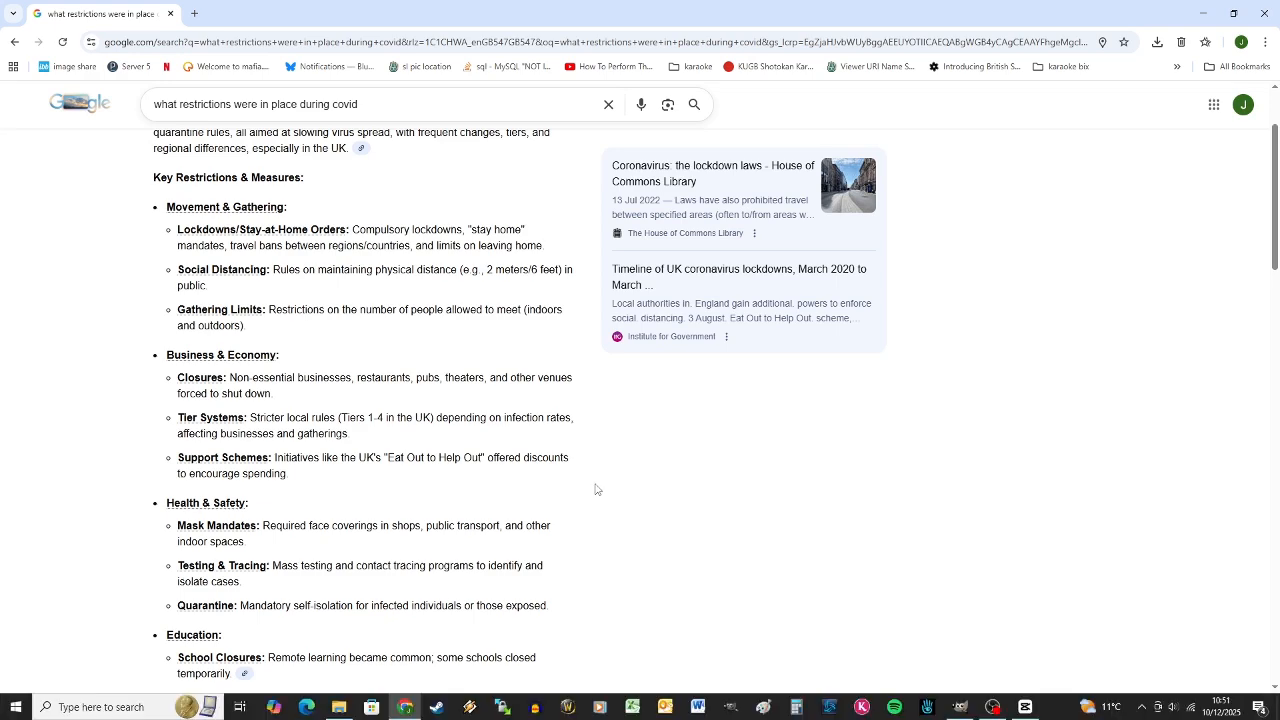
{"action": "scroll", "coordinate": [595, 489], "scroll_direction": "down", "scroll_amount": 2}
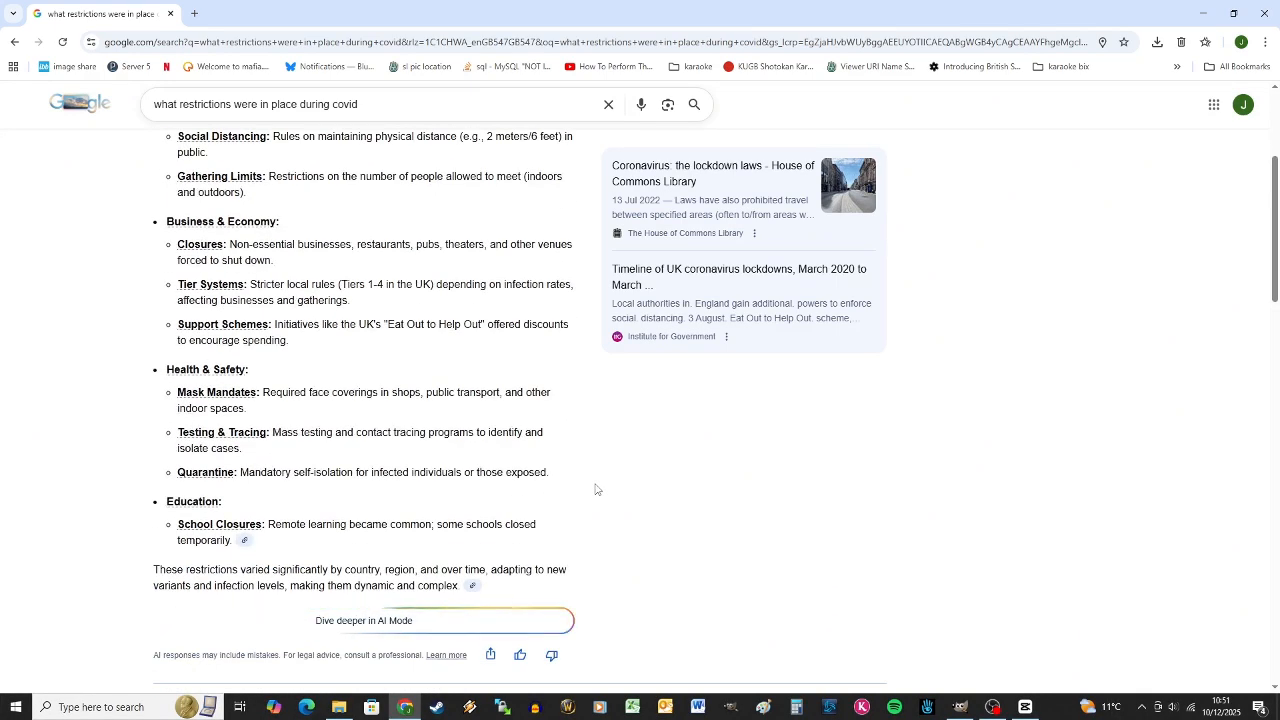
{"action": "scroll", "coordinate": [595, 489], "scroll_direction": "down", "scroll_amount": 1}
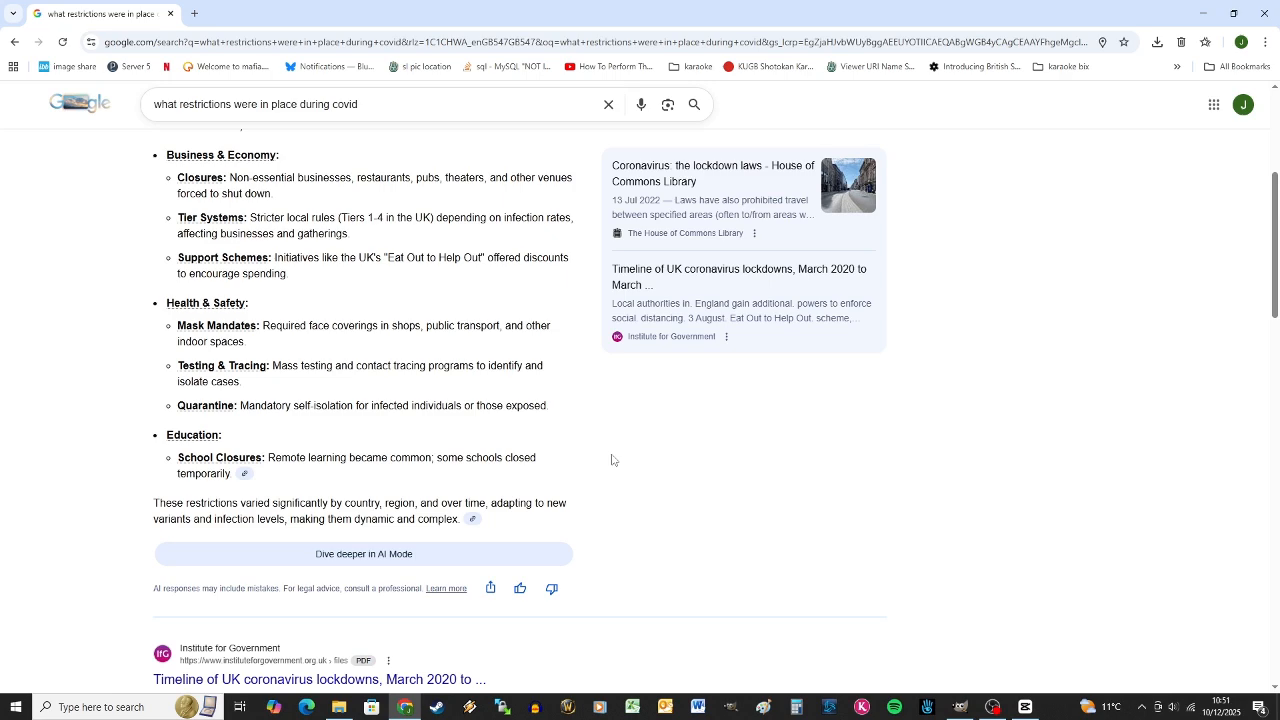
{"action": "scroll", "coordinate": [645, 473], "scroll_direction": "down", "scroll_amount": 3}
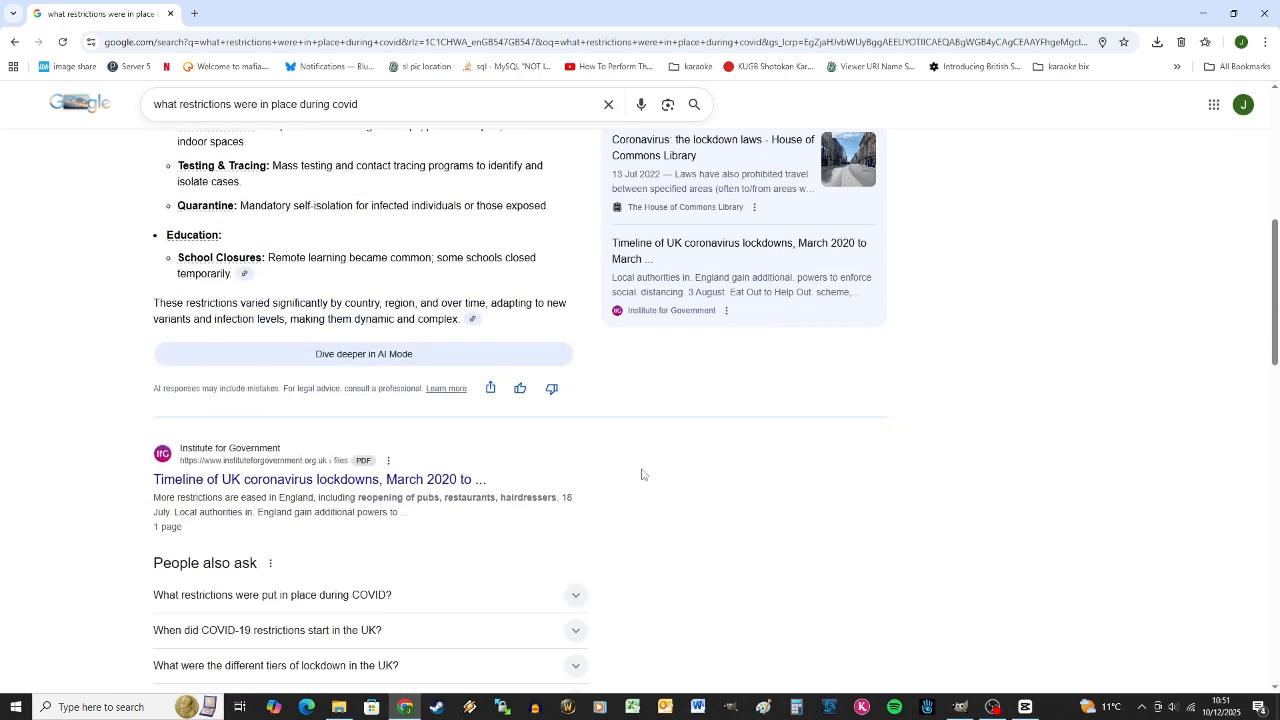
{"action": "left_click", "coordinate": [458, 604]}
{"action": "scroll", "coordinate": [530, 567], "scroll_direction": "down", "scroll_amount": 2}
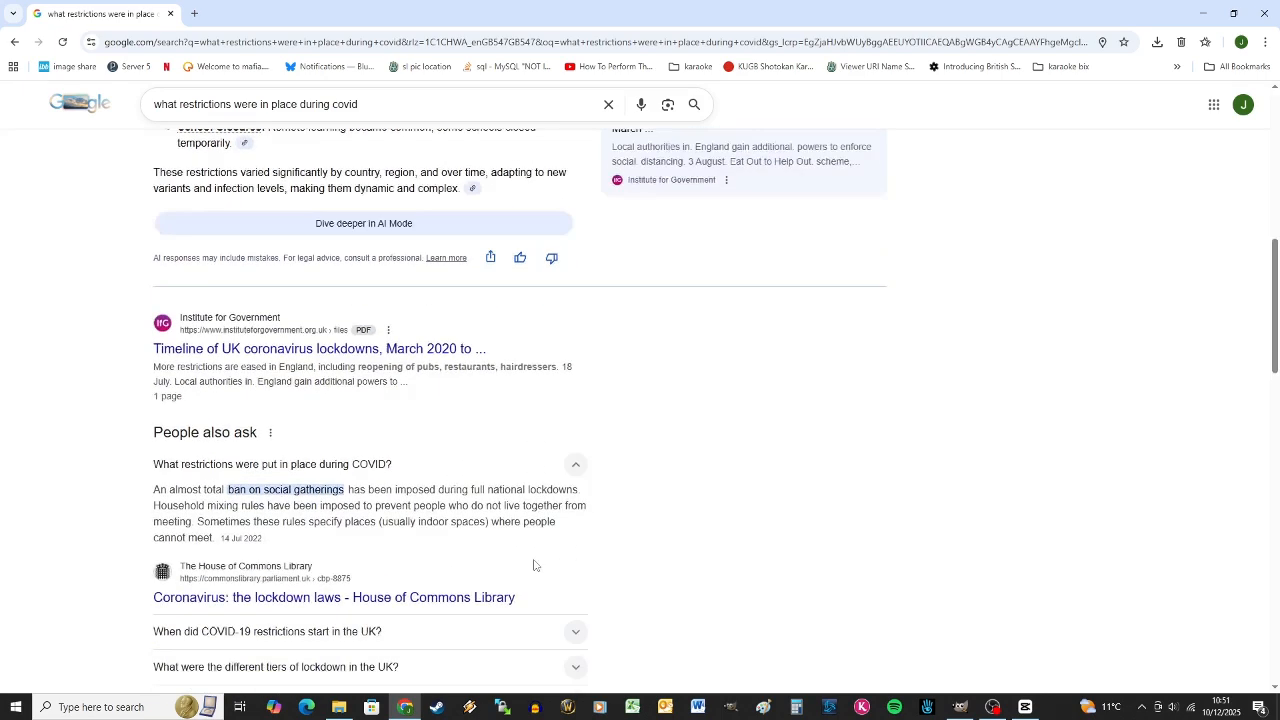
{"action": "scroll", "coordinate": [534, 566], "scroll_direction": "down", "scroll_amount": 2}
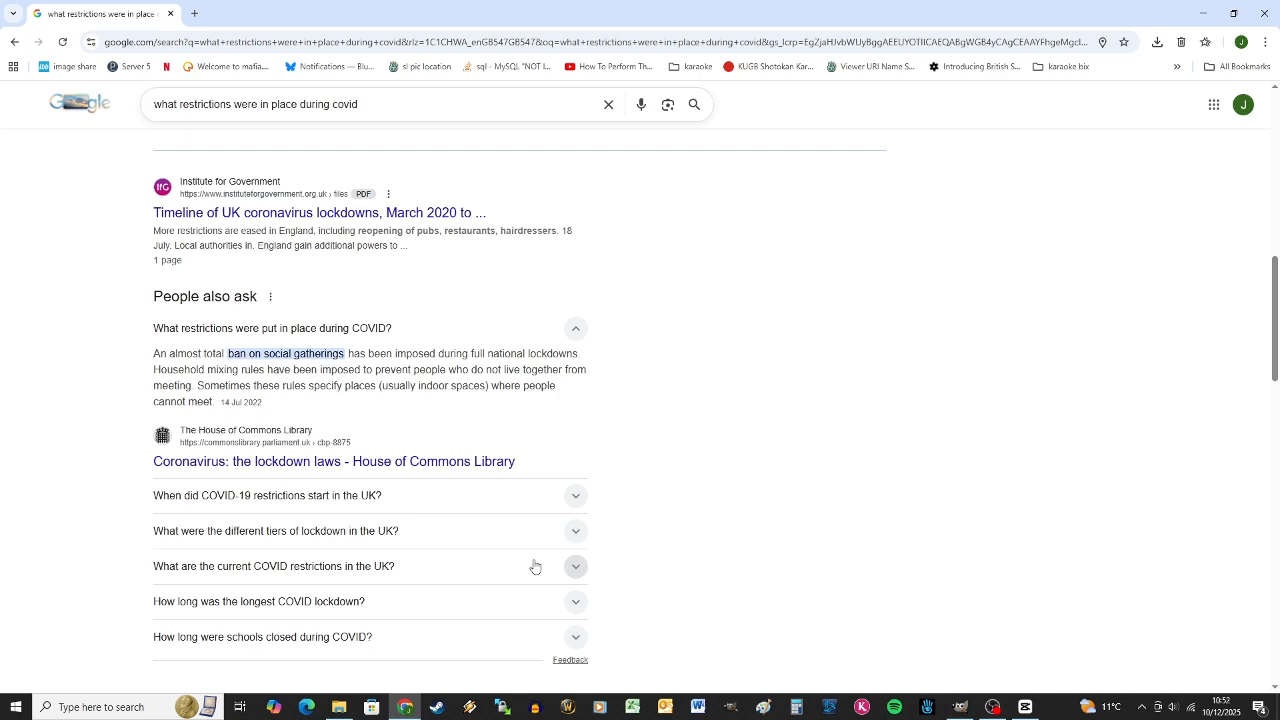
- Review the overview's key restrictions and measures again for further image ideas
{"action": "scroll", "coordinate": [523, 420], "scroll_direction": "up", "scroll_amount": 4}
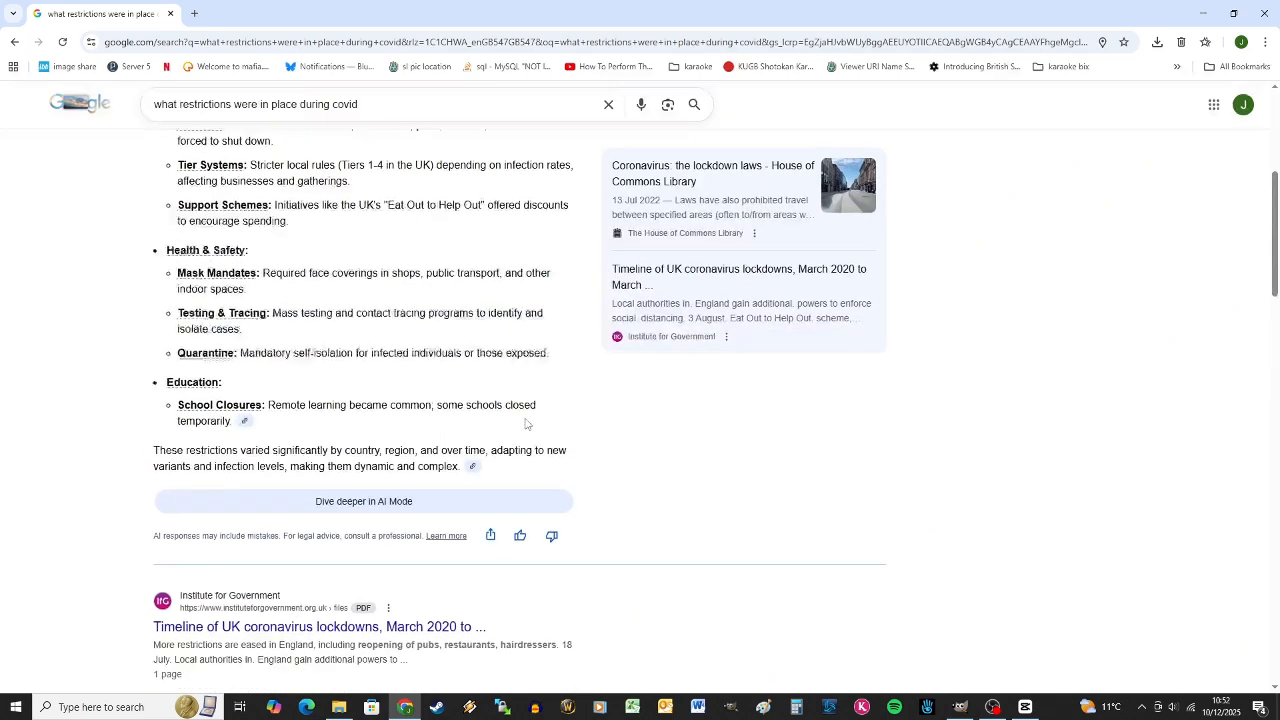
{"action": "scroll", "coordinate": [527, 420], "scroll_direction": "up", "scroll_amount": 2}
{"action": "scroll", "coordinate": [460, 404], "scroll_direction": "up", "scroll_amount": 2}
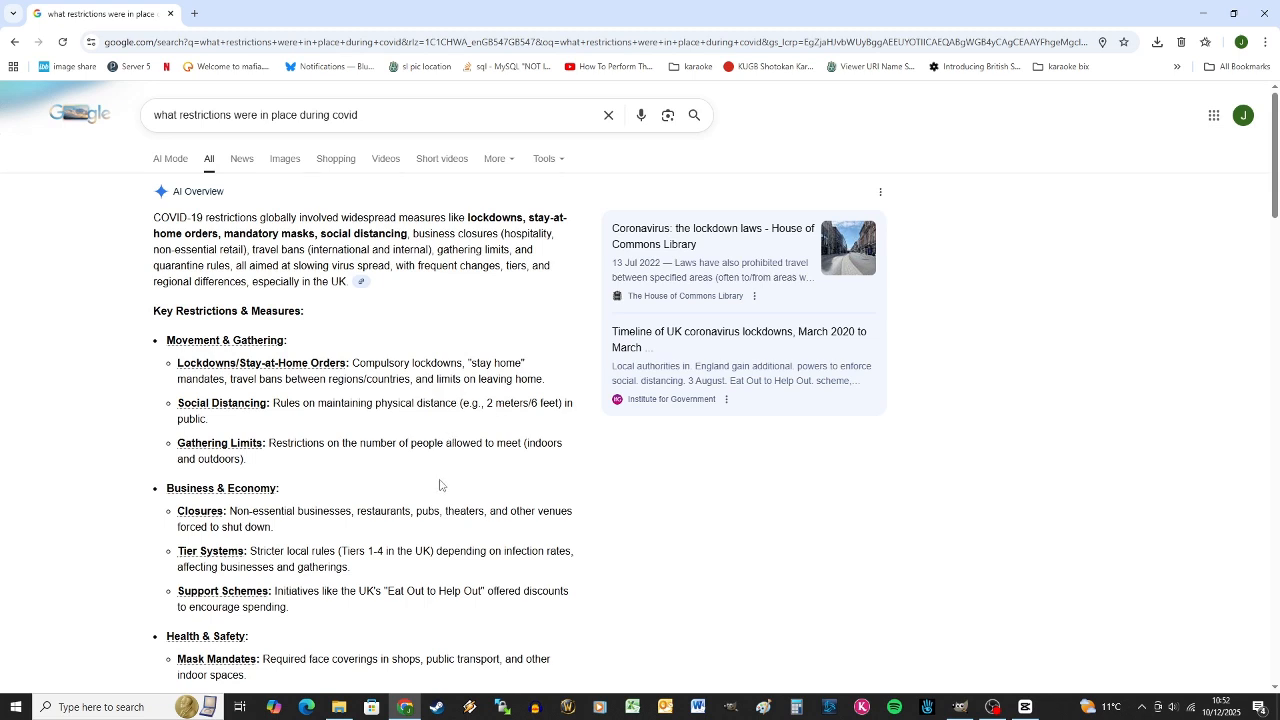
{"action": "scroll", "coordinate": [458, 470], "scroll_direction": "down", "scroll_amount": 2}
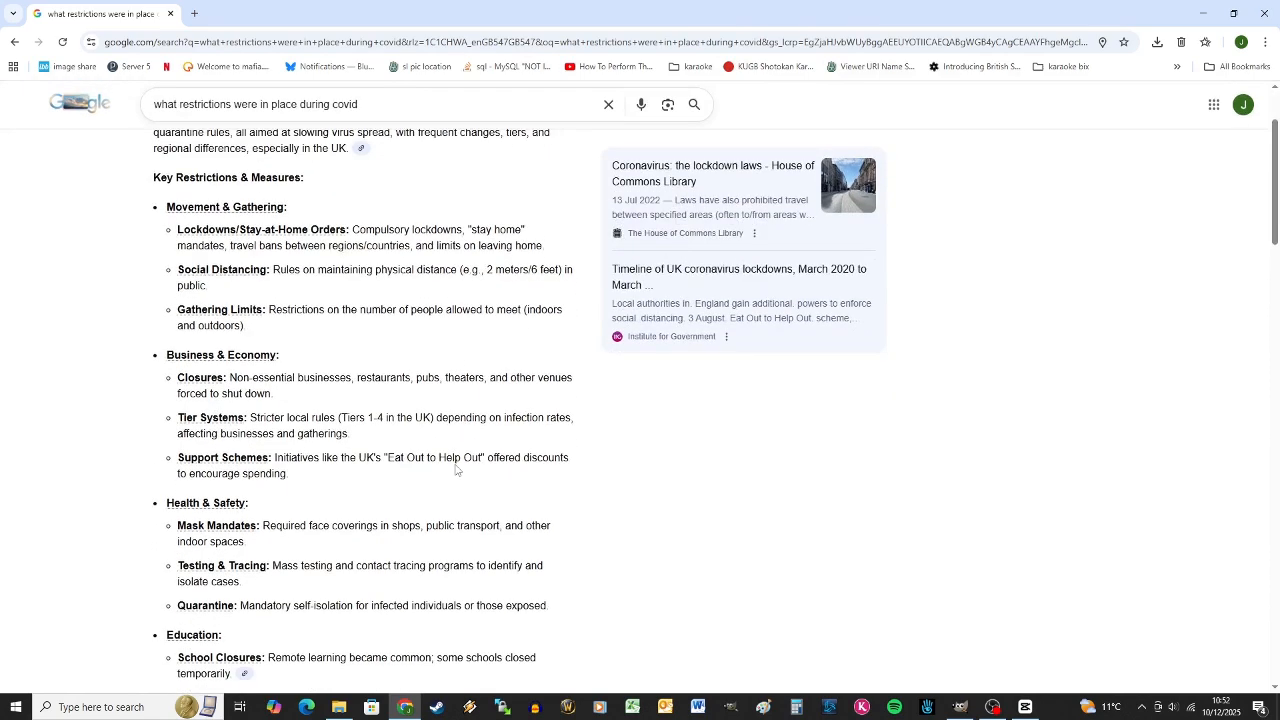
{"action": "scroll", "coordinate": [456, 468], "scroll_direction": "down", "scroll_amount": 1}
{"action": "scroll", "coordinate": [456, 468], "scroll_direction": "down", "scroll_amount": 1}
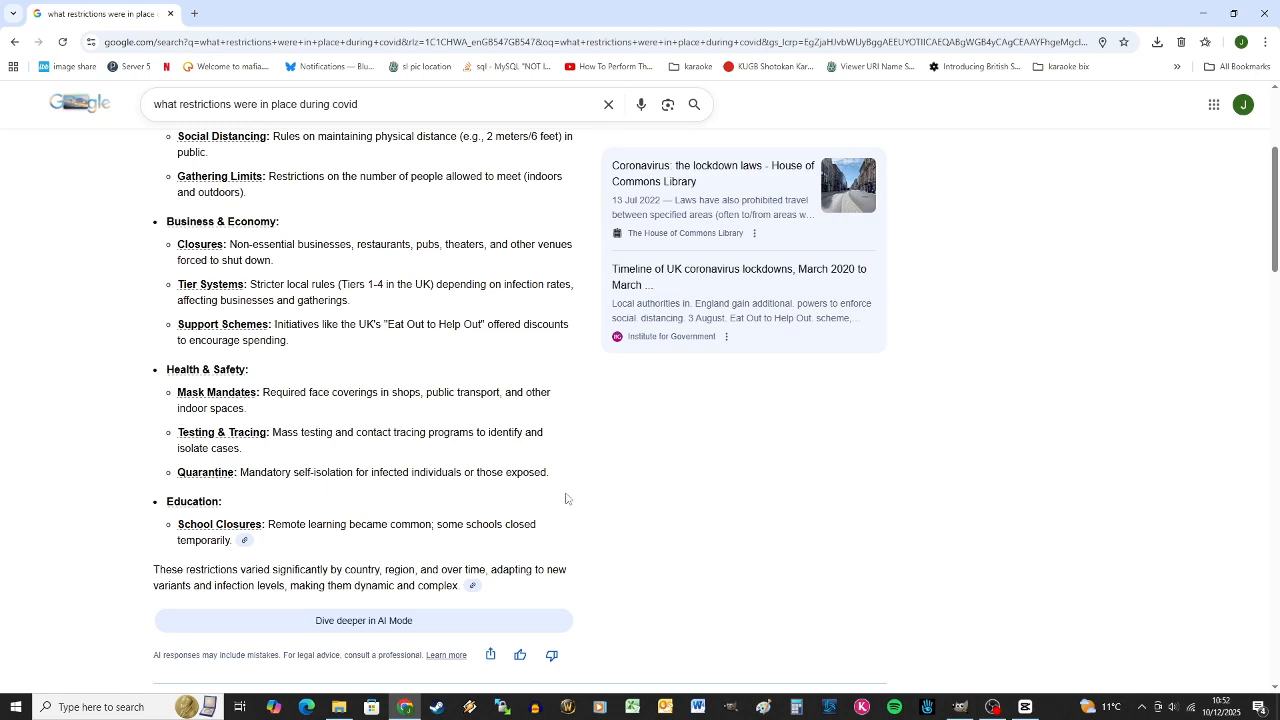
{"action": "scroll", "coordinate": [540, 490], "scroll_direction": "up", "scroll_amount": 3}
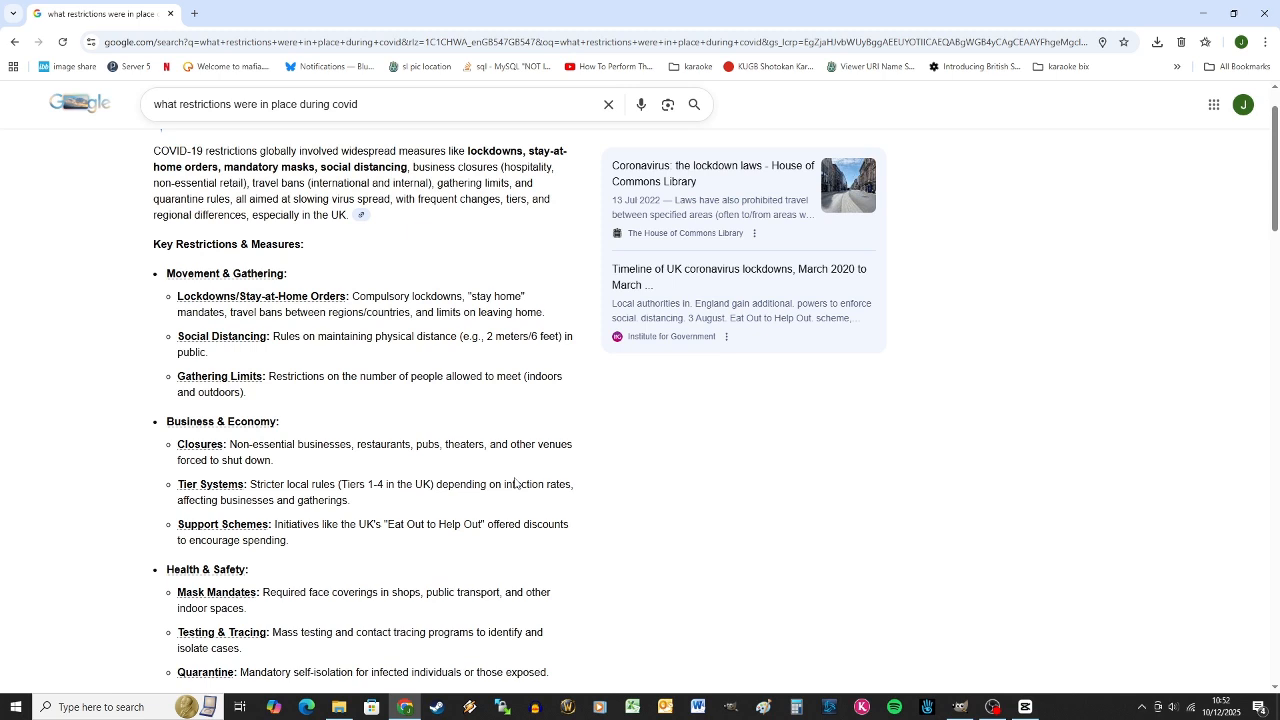
- Open the Gathering Limits link in a new tab and read its full AI overview
{"action": "right_click", "coordinate": [228, 379]}
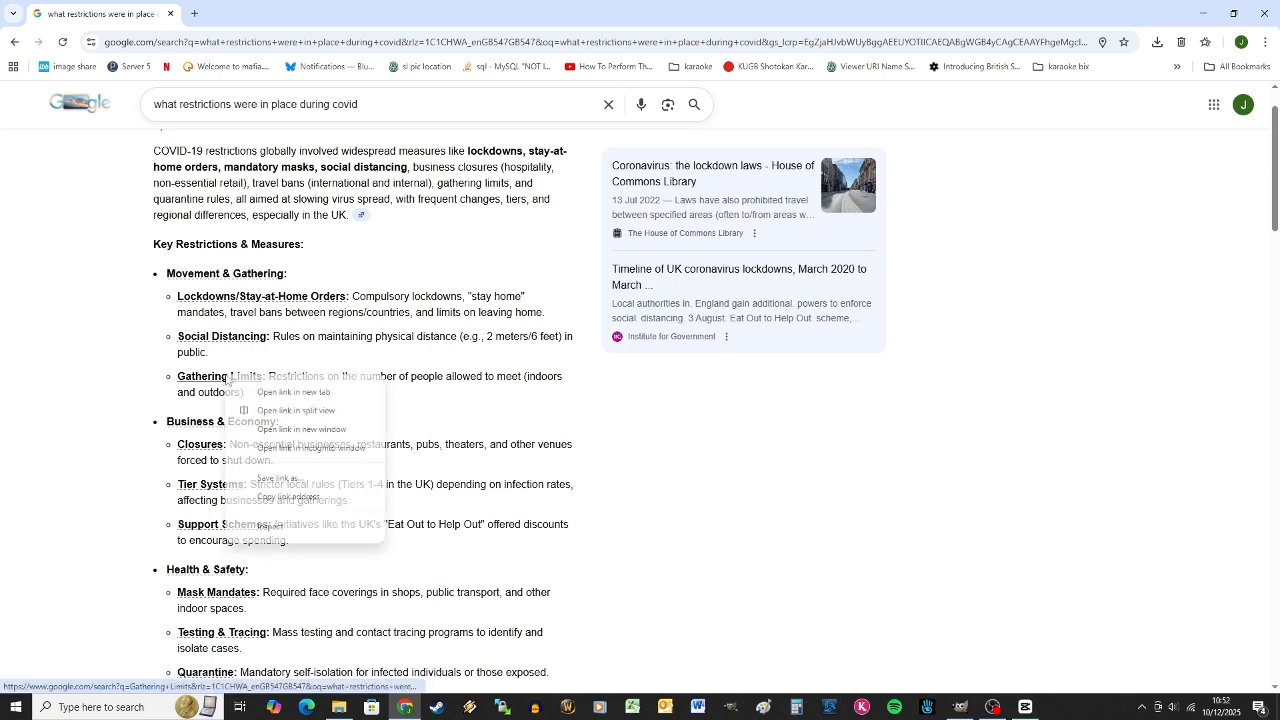
{"action": "left_click", "coordinate": [293, 392]}
{"action": "left_click", "coordinate": [285, 18]}
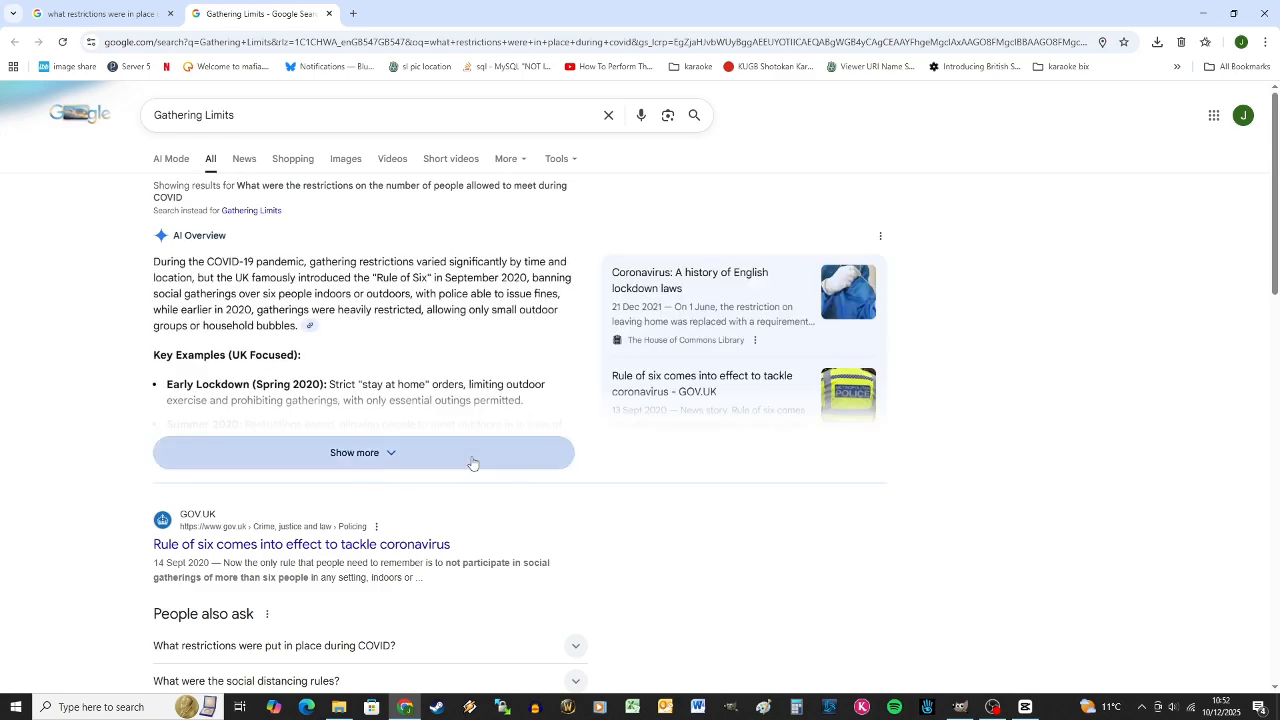
{"action": "left_click", "coordinate": [473, 463]}
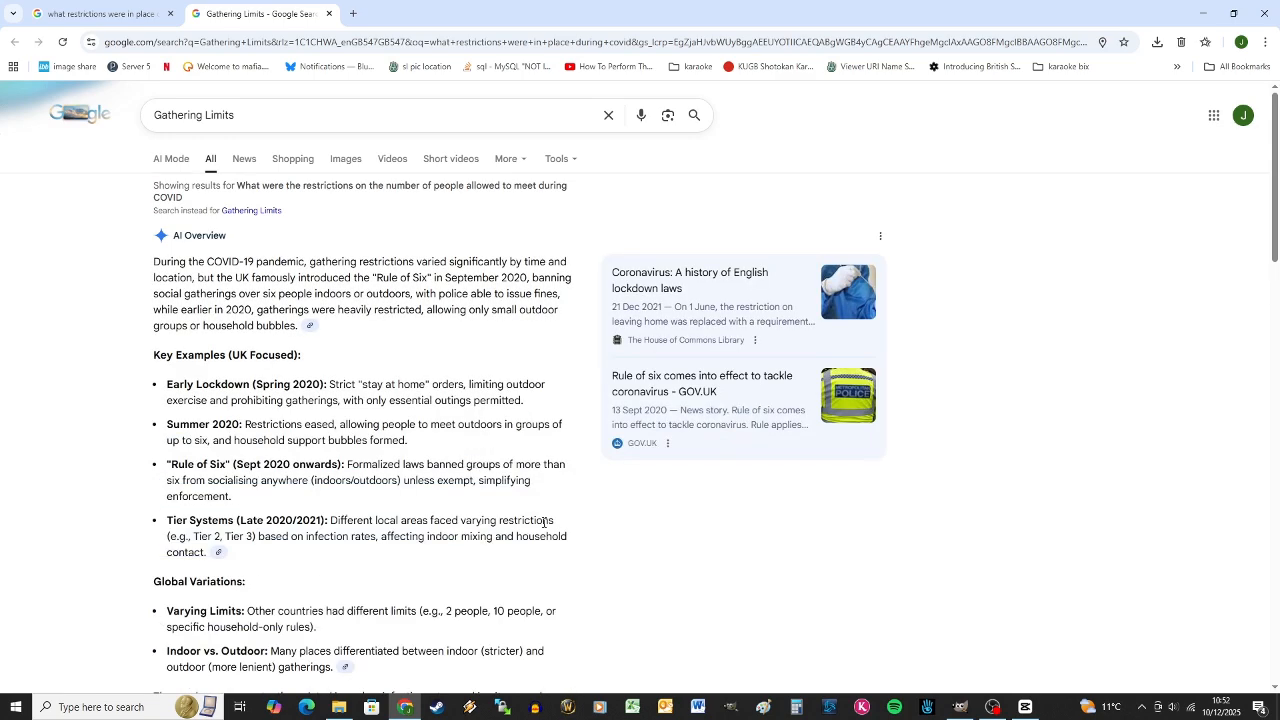
{"action": "scroll", "coordinate": [544, 521], "scroll_direction": "down", "scroll_amount": 2}
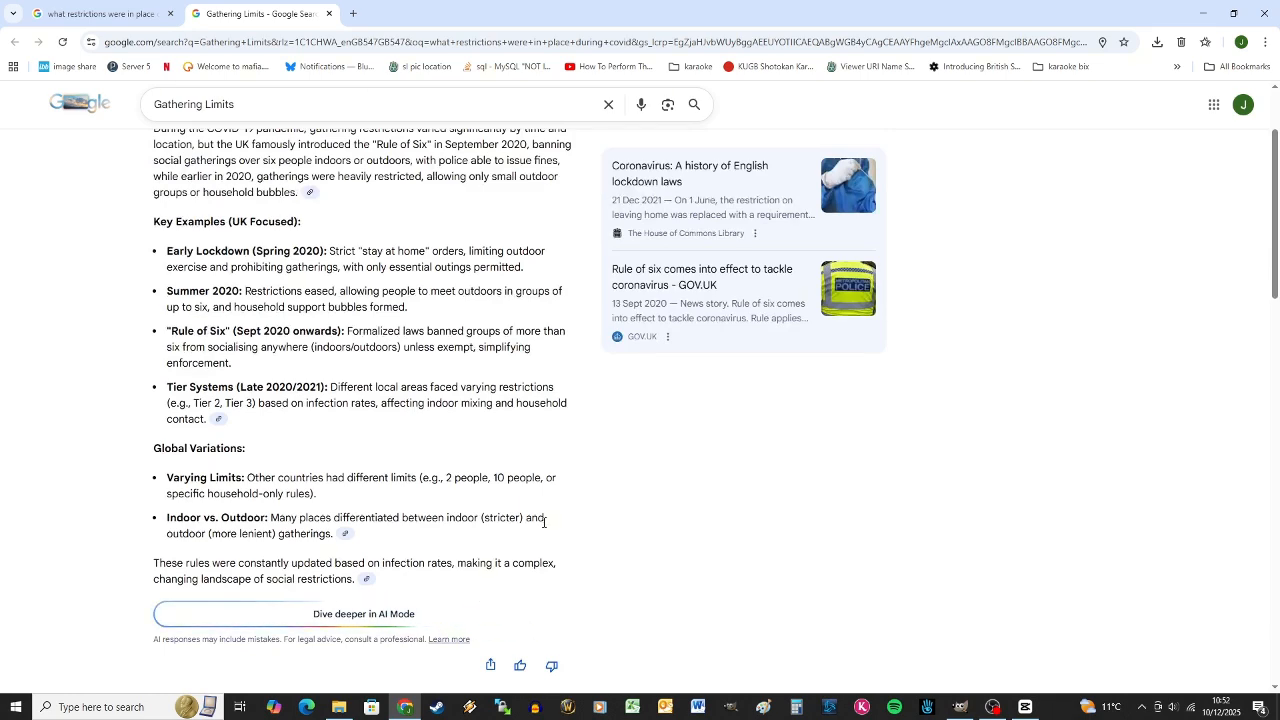
{"action": "scroll", "coordinate": [544, 521], "scroll_direction": "up", "scroll_amount": 2}
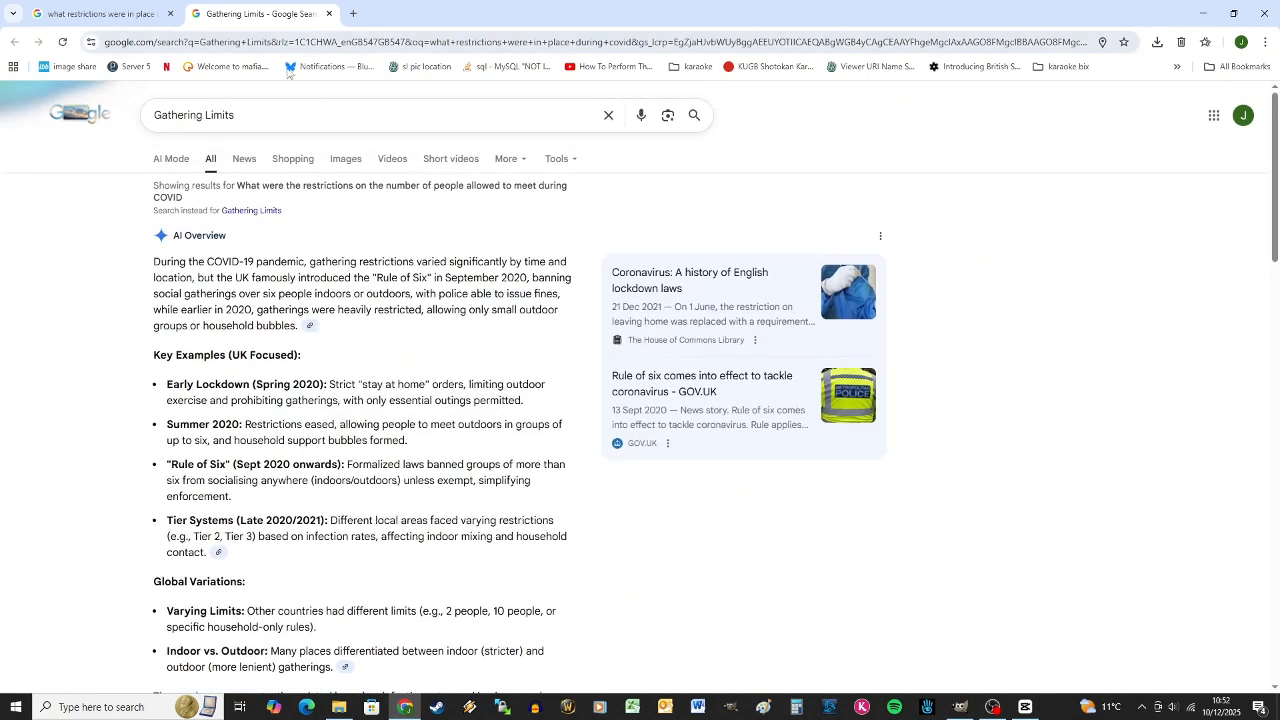
- Return to the original search results and search Google for "what restrictions were in place during covid in the uk"
{"action": "key", "text": "ctrl+shift+Tab"}
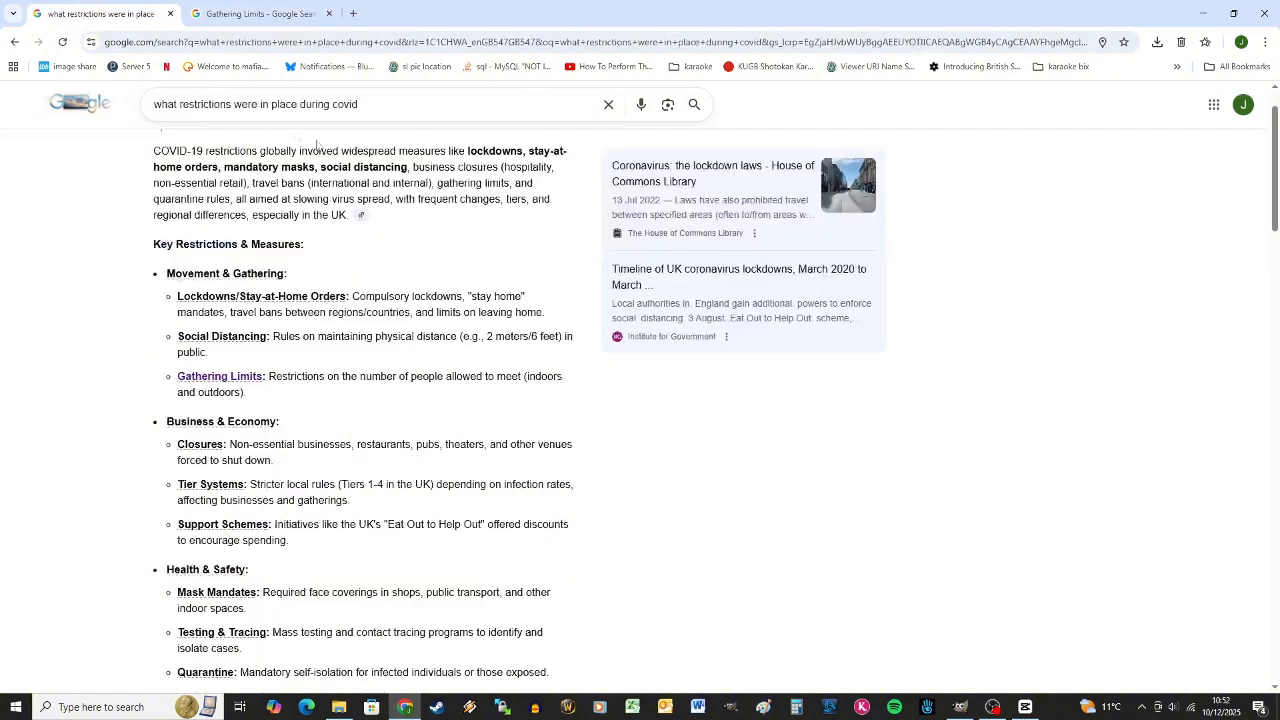
{"action": "left_click", "coordinate": [405, 102]}
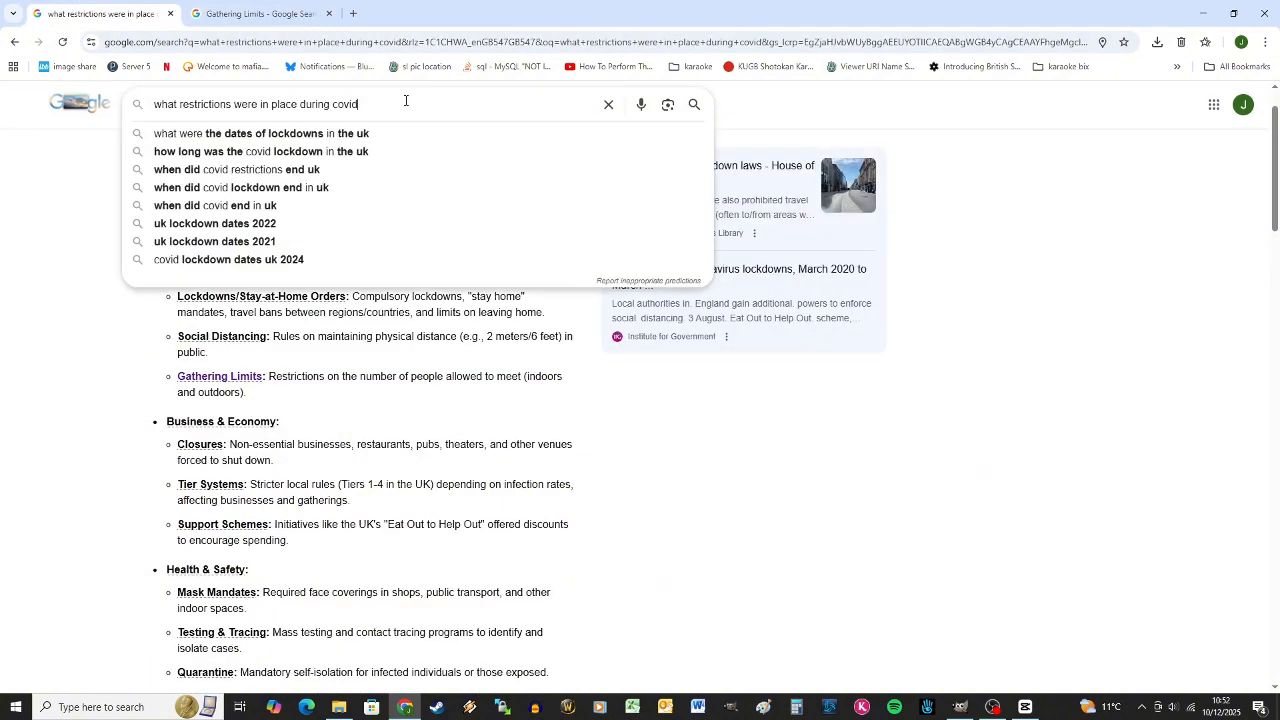
{"action": "type", "text": "i"}
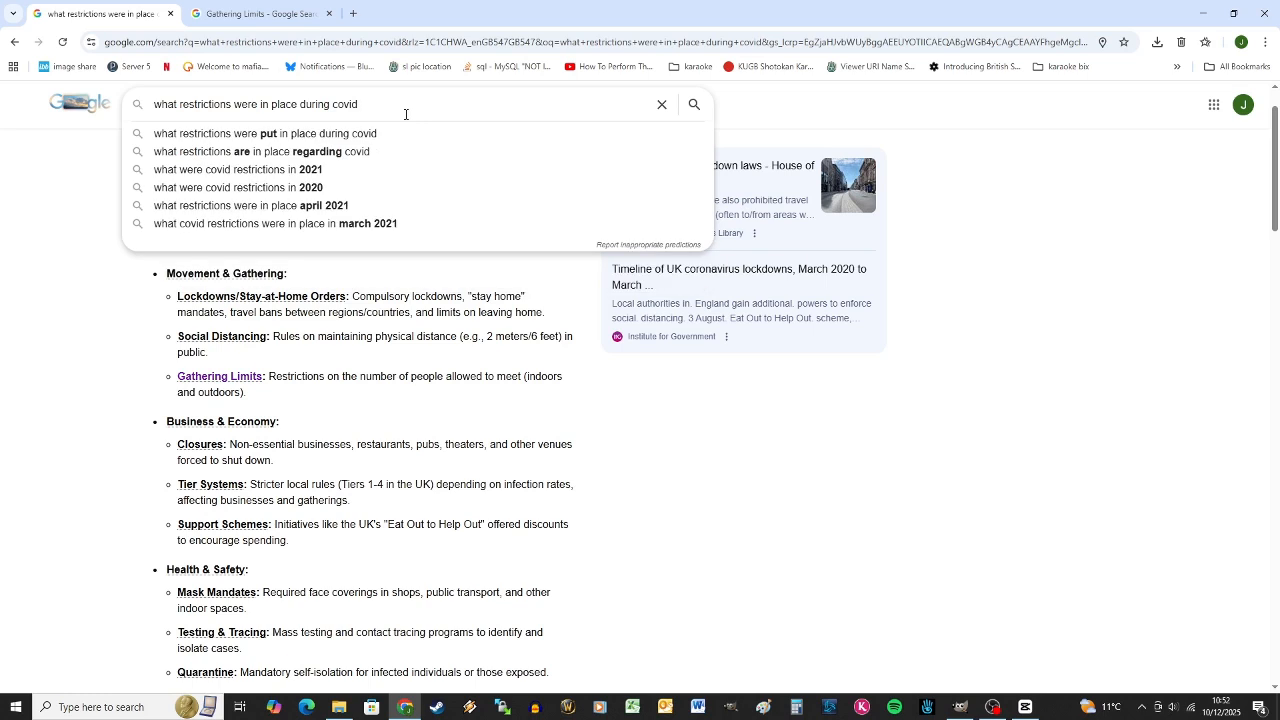
{"action": "type", "text": "n the uk"}
{"action": "key", "text": "Return"}
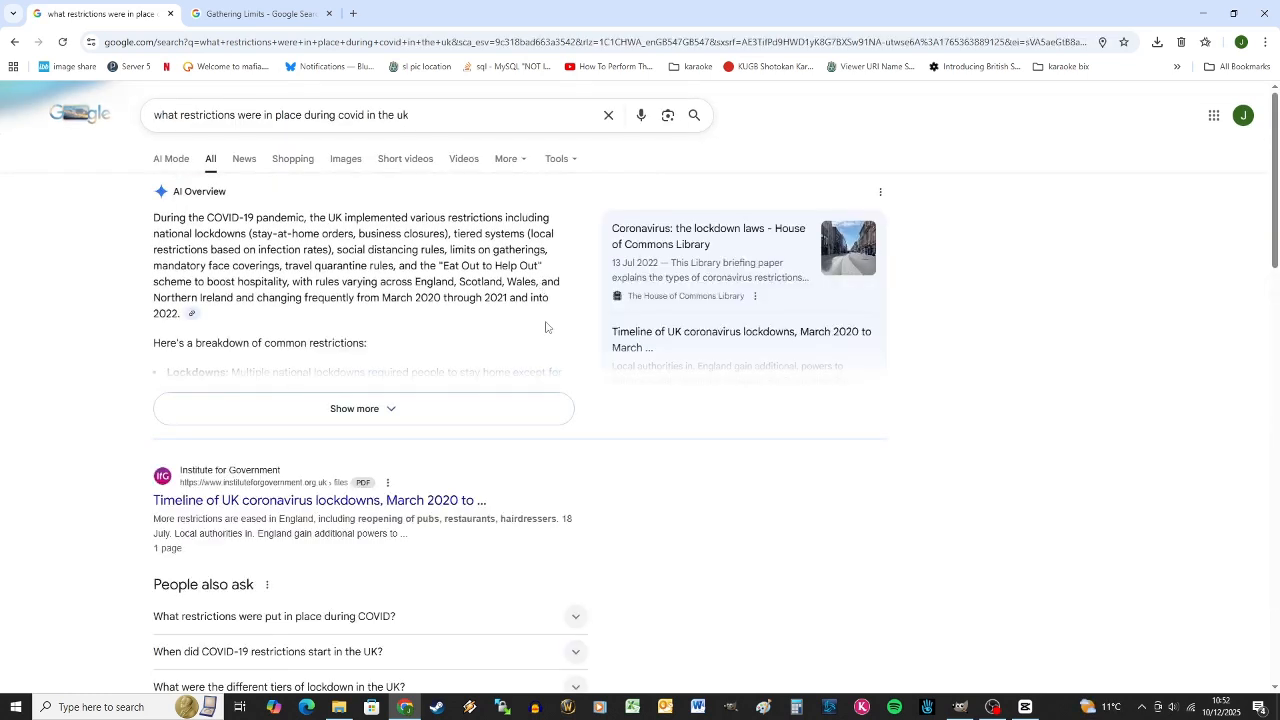
- Expand the AI overview of UK covid restrictions and read its full breakdown of common restrictions
{"action": "left_click", "coordinate": [443, 409]}
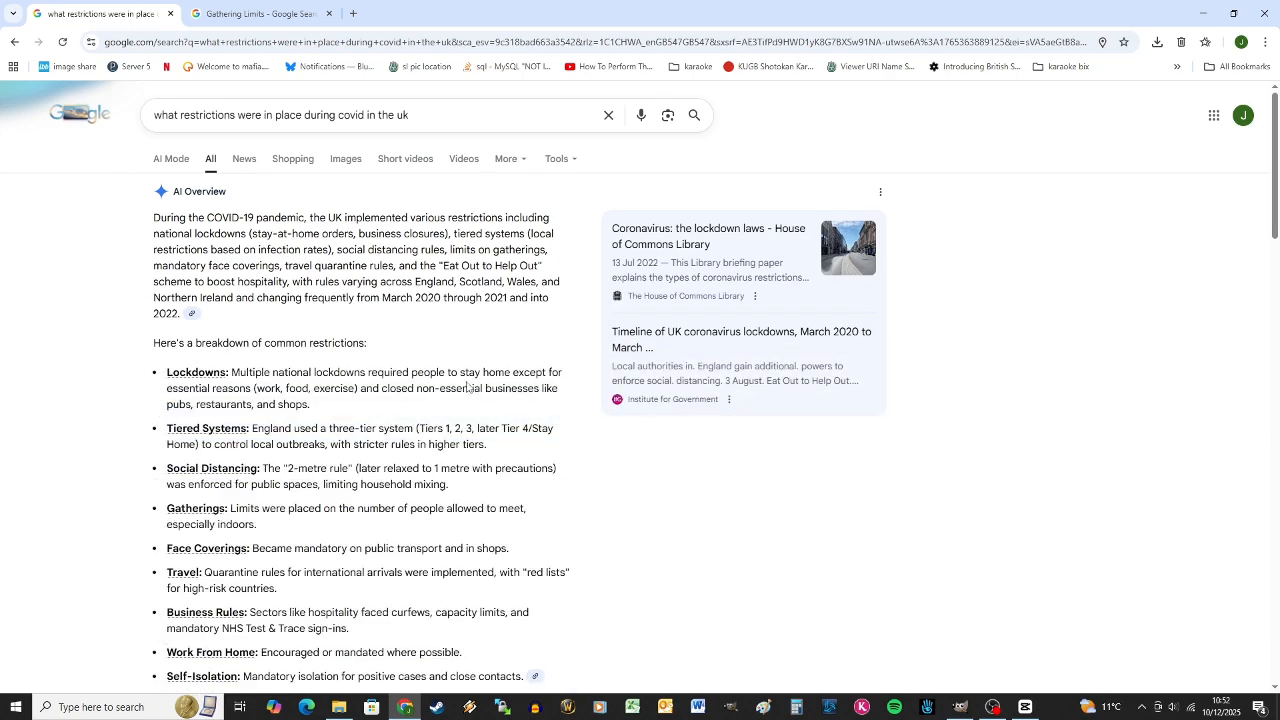
{"action": "scroll", "coordinate": [467, 387], "scroll_direction": "down", "scroll_amount": 2}
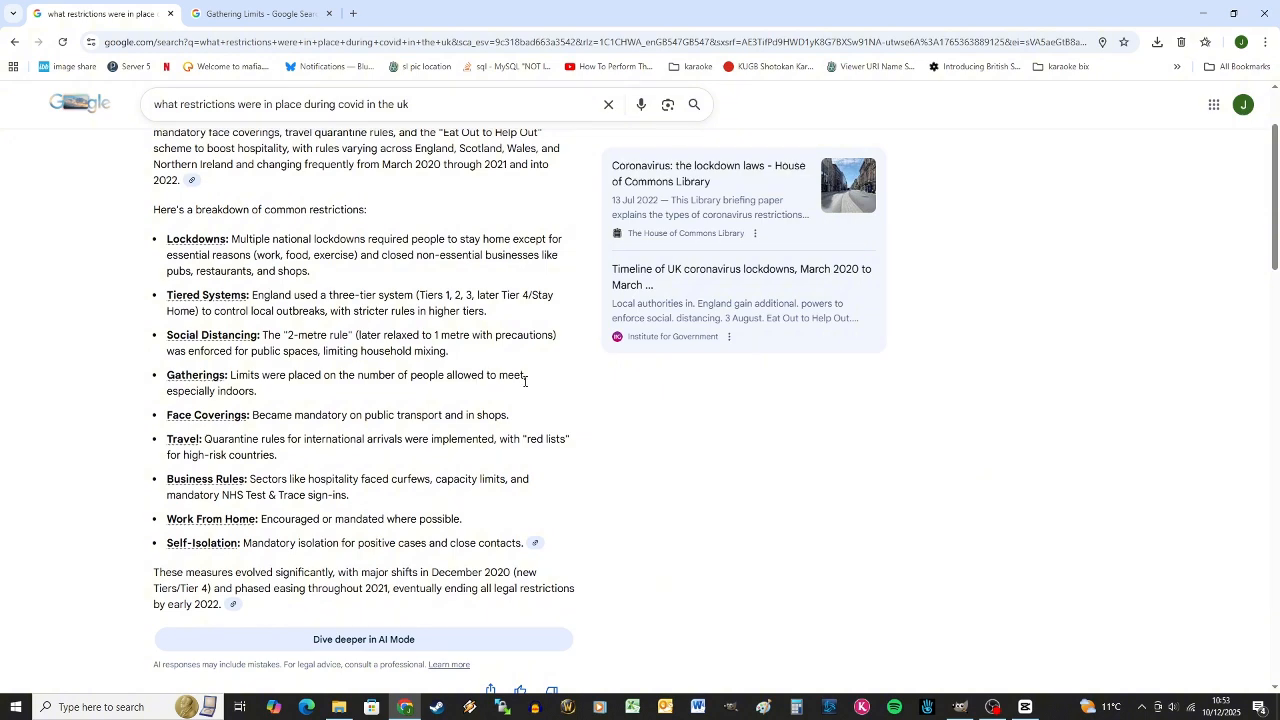
{"action": "scroll", "coordinate": [525, 381], "scroll_direction": "down", "scroll_amount": 1}
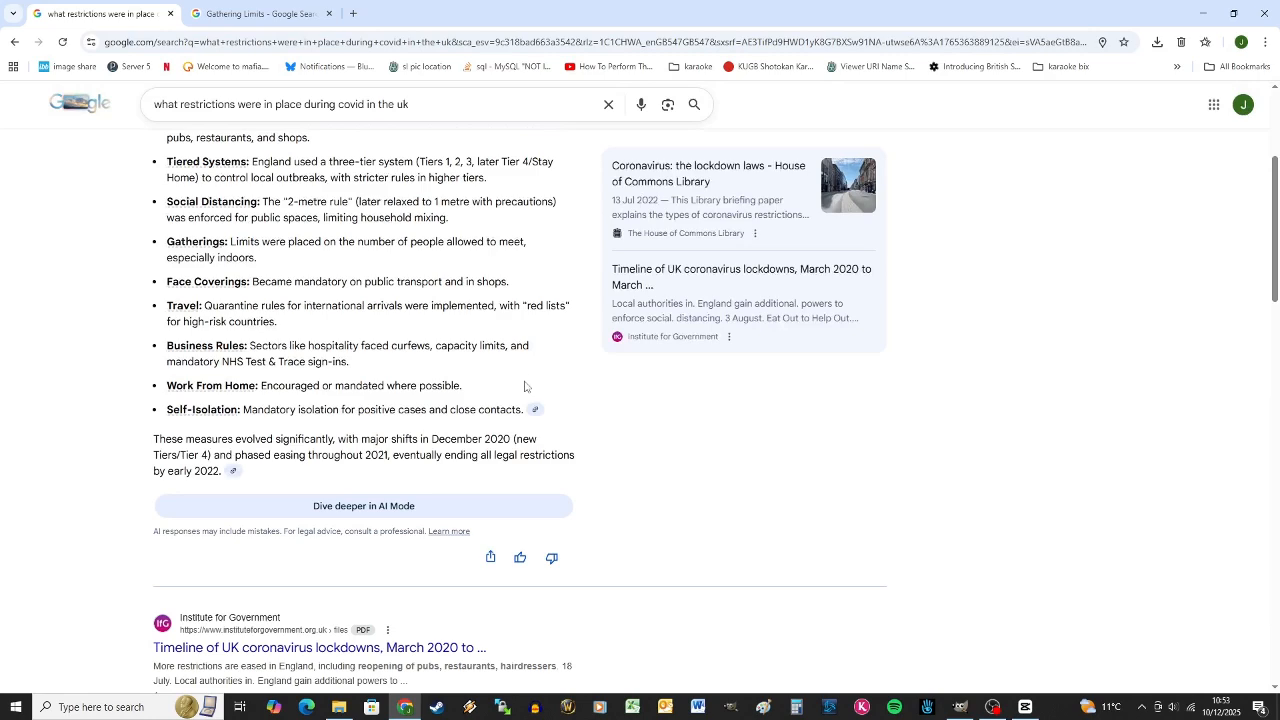
{"action": "scroll", "coordinate": [525, 387], "scroll_direction": "up", "scroll_amount": 2}
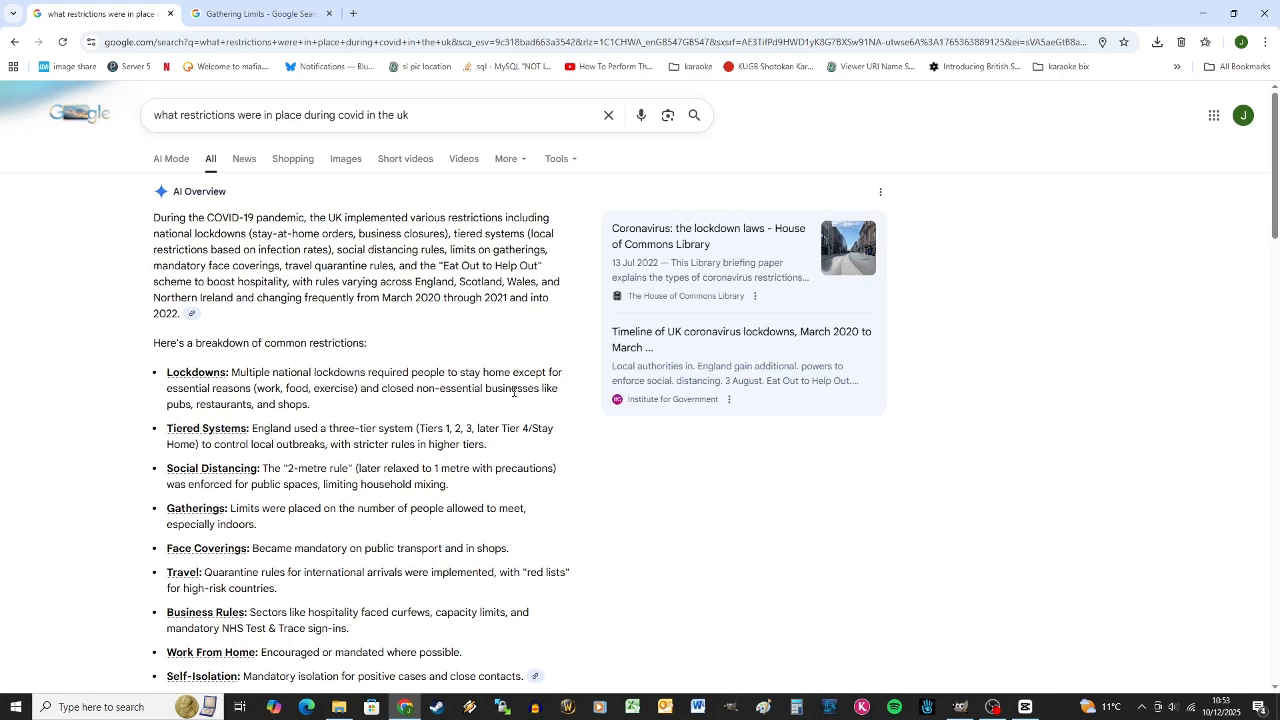
- Narrow the Google search to "what restrictions were in place during covid in the uk for weddings"
{"action": "left_click", "coordinate": [468, 112]}
{"action": "type", "text": "for"}
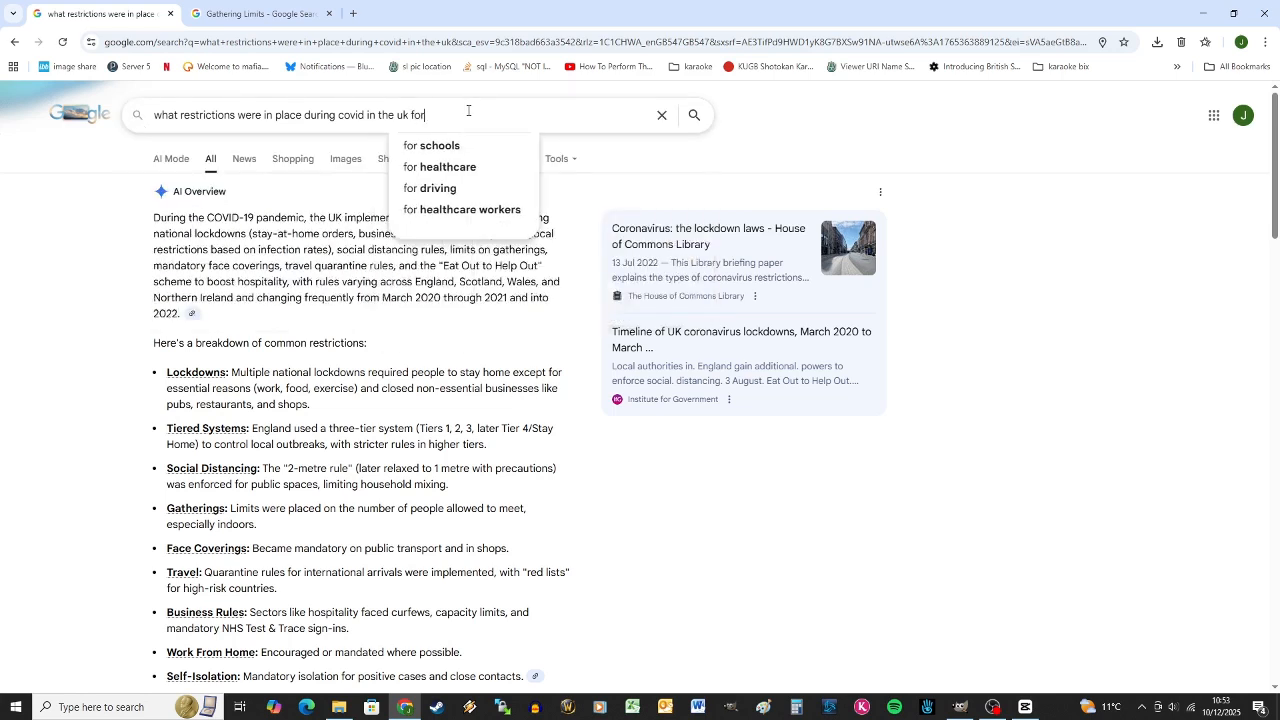
{"action": "type", "text": " weddings"}
{"action": "key", "text": "Return"}
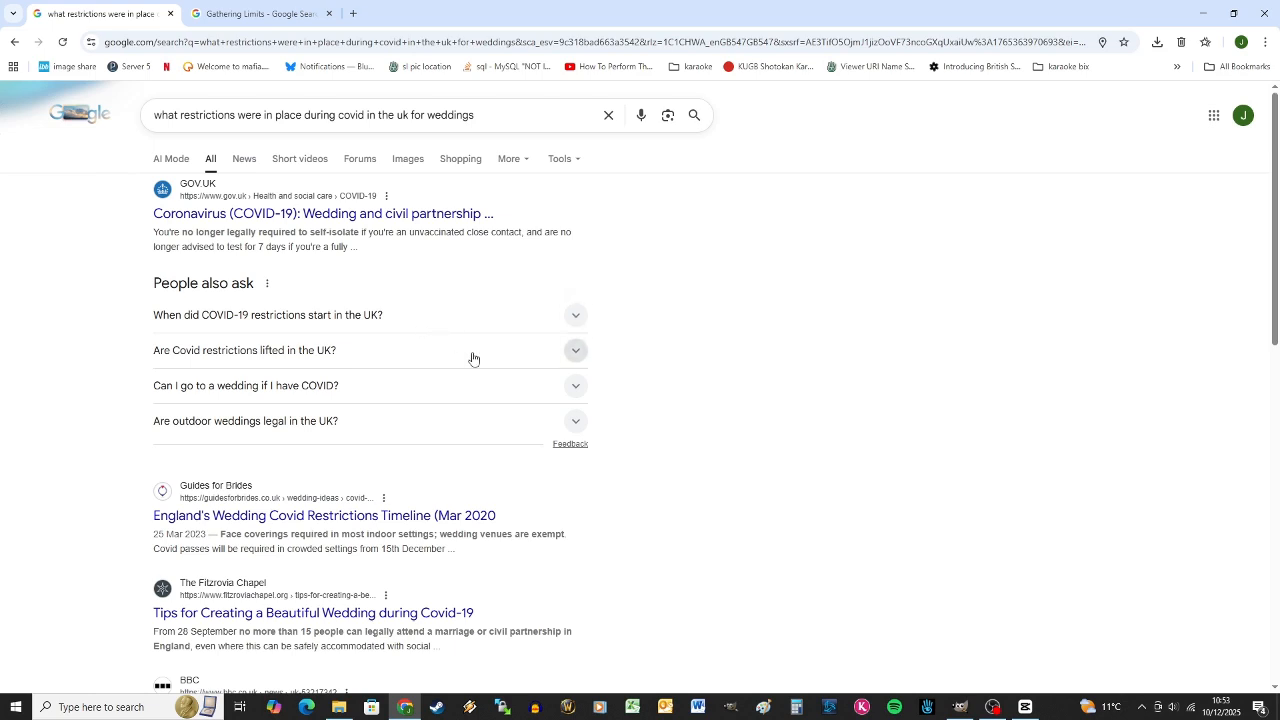
- Open the Guides for Brides result on England's Wedding Covid Restrictions Timeline in a new tab and accept all cookies
{"action": "scroll", "coordinate": [473, 359], "scroll_direction": "down", "scroll_amount": 1}
{"action": "right_click", "coordinate": [453, 454]}
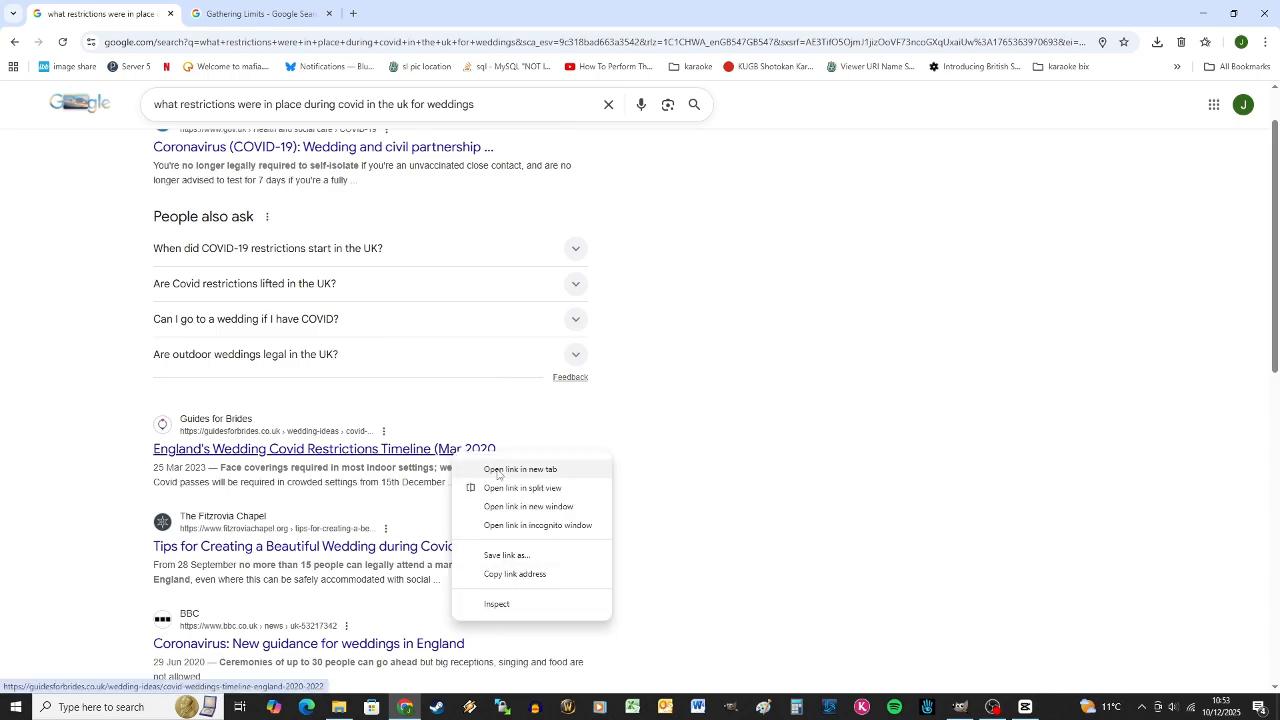
{"action": "left_click", "coordinate": [498, 471]}
{"action": "left_click", "coordinate": [425, 13]}
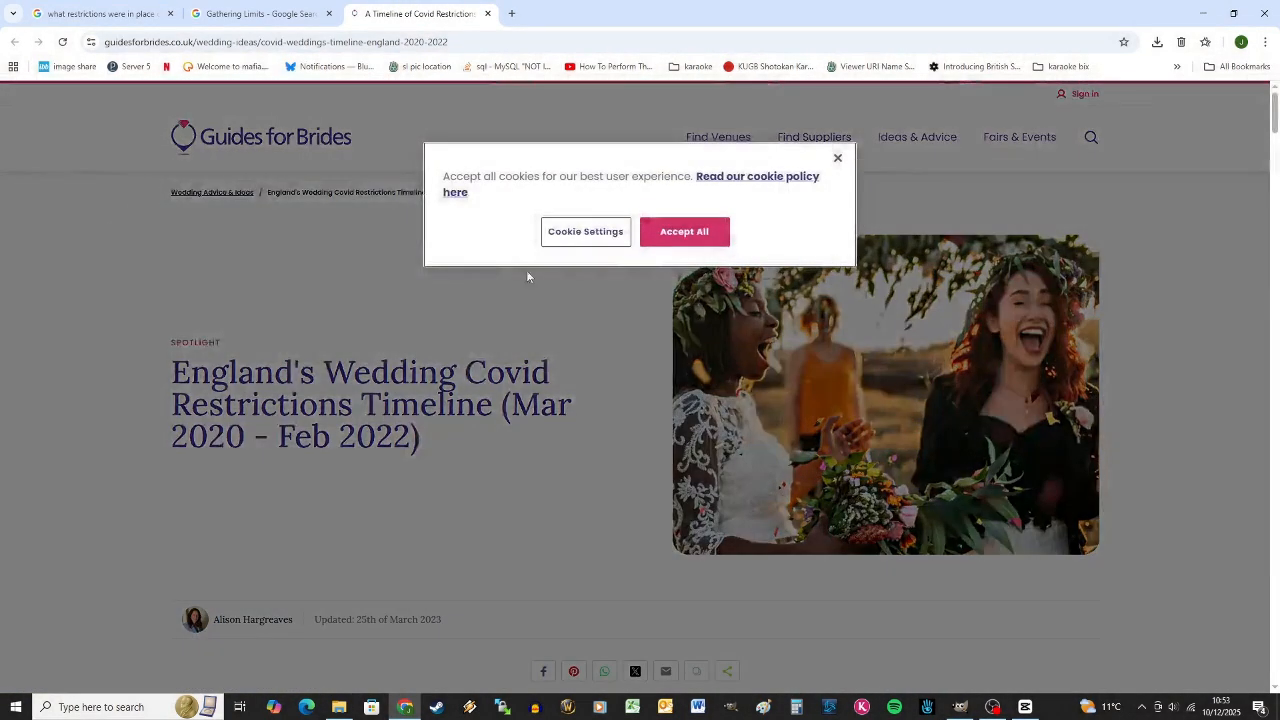
{"action": "left_click", "coordinate": [679, 231]}
- Skim the article's introduction, The challenges ahead and The Legacy sections down to the start of the text timeline
{"action": "scroll", "coordinate": [520, 402], "scroll_direction": "down", "scroll_amount": 3}
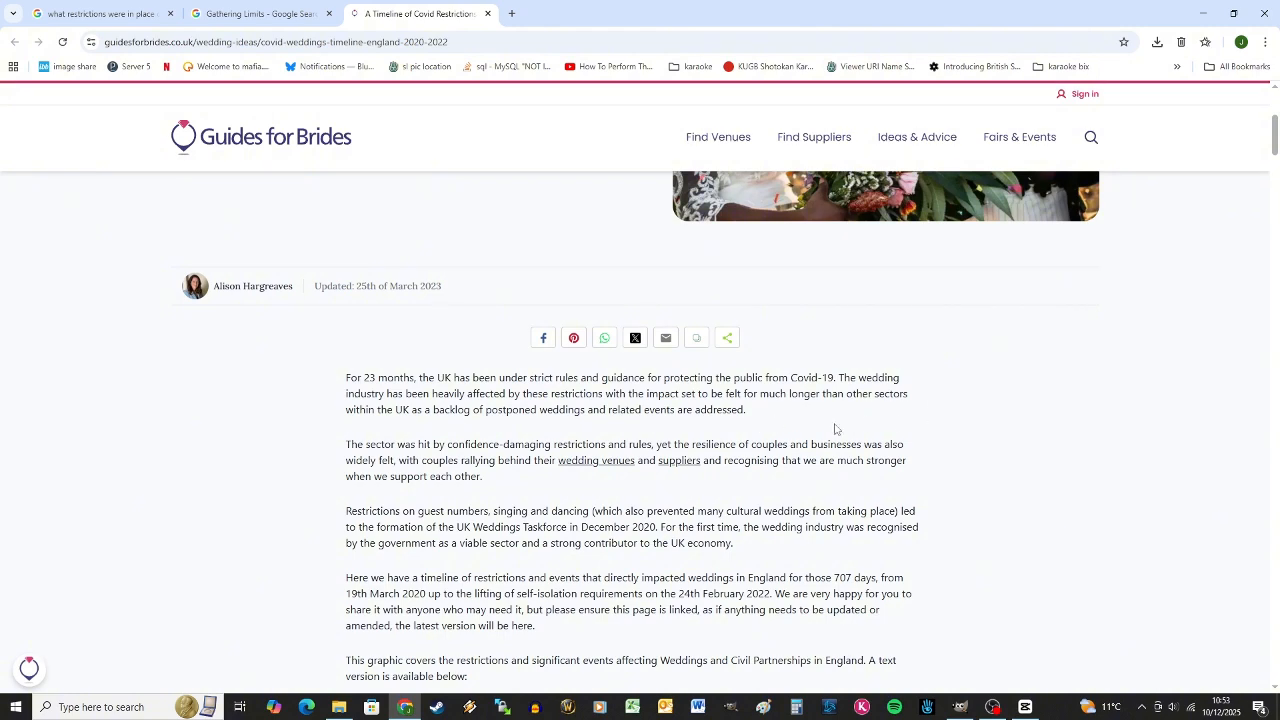
{"action": "scroll", "coordinate": [828, 496], "scroll_direction": "down", "scroll_amount": 2}
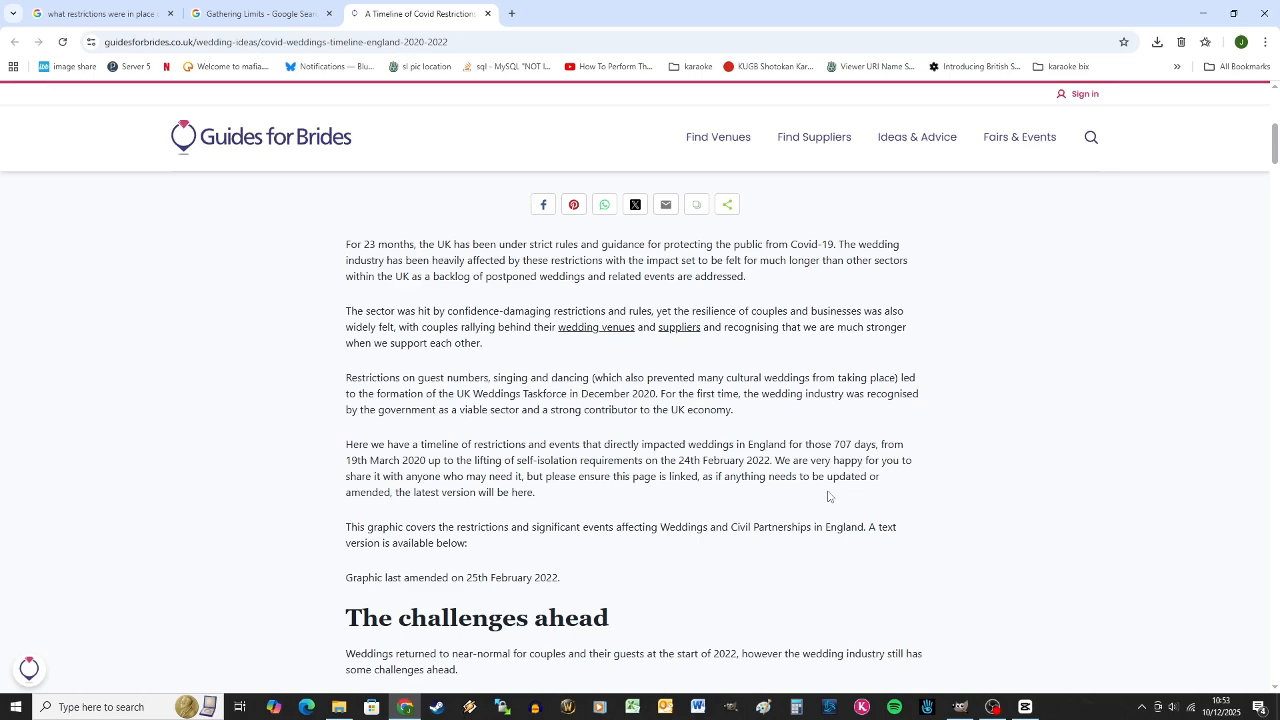
{"action": "scroll", "coordinate": [828, 496], "scroll_direction": "down", "scroll_amount": 2}
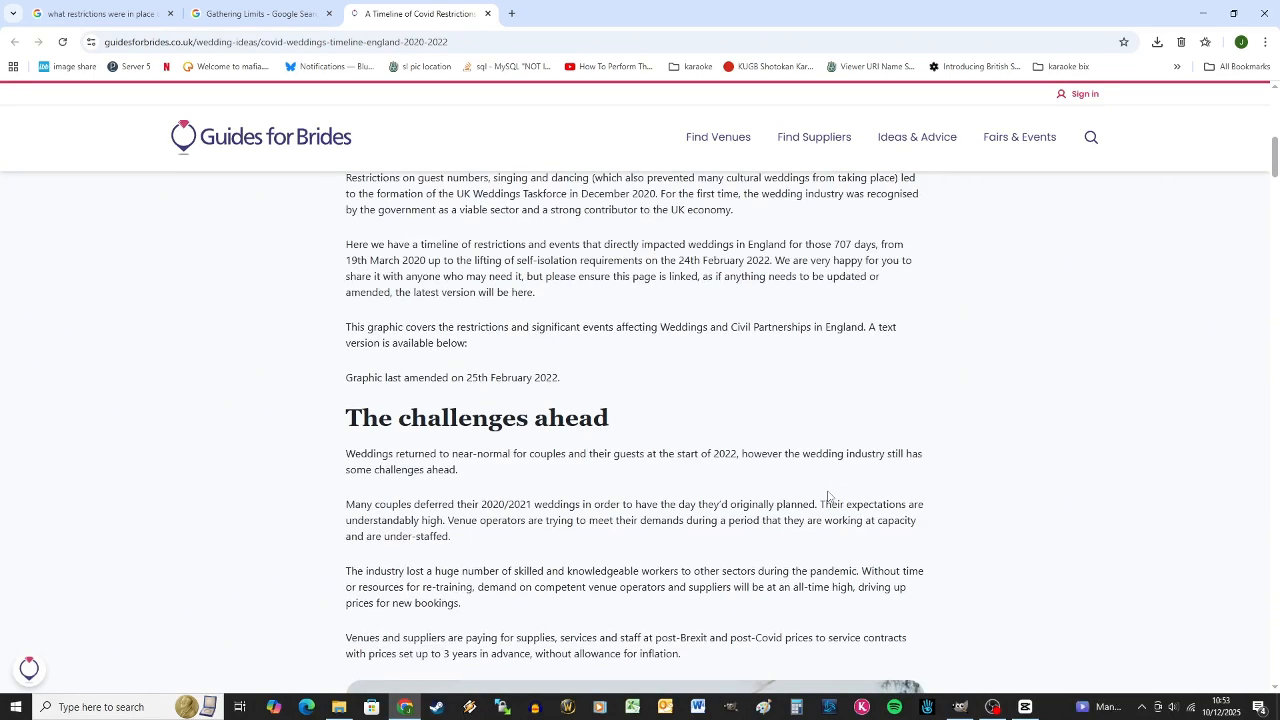
{"action": "scroll", "coordinate": [828, 496], "scroll_direction": "down", "scroll_amount": 2}
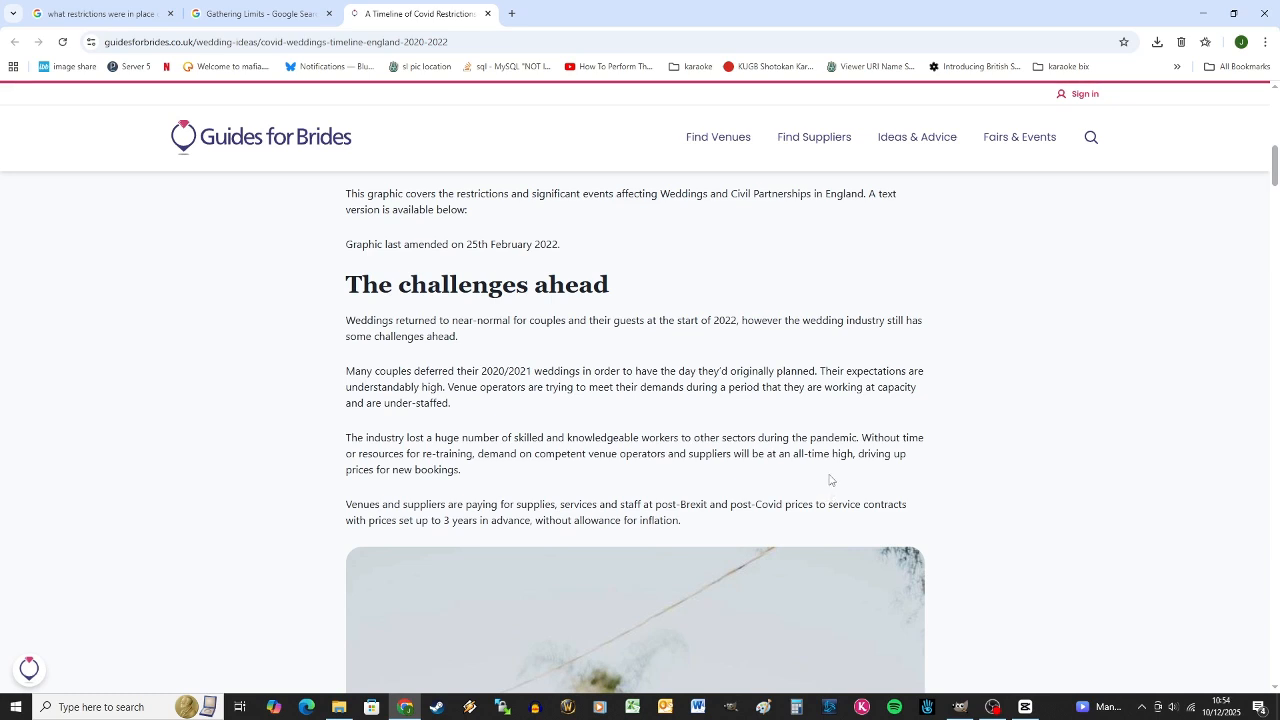
{"action": "scroll", "coordinate": [830, 471], "scroll_direction": "down", "scroll_amount": 6}
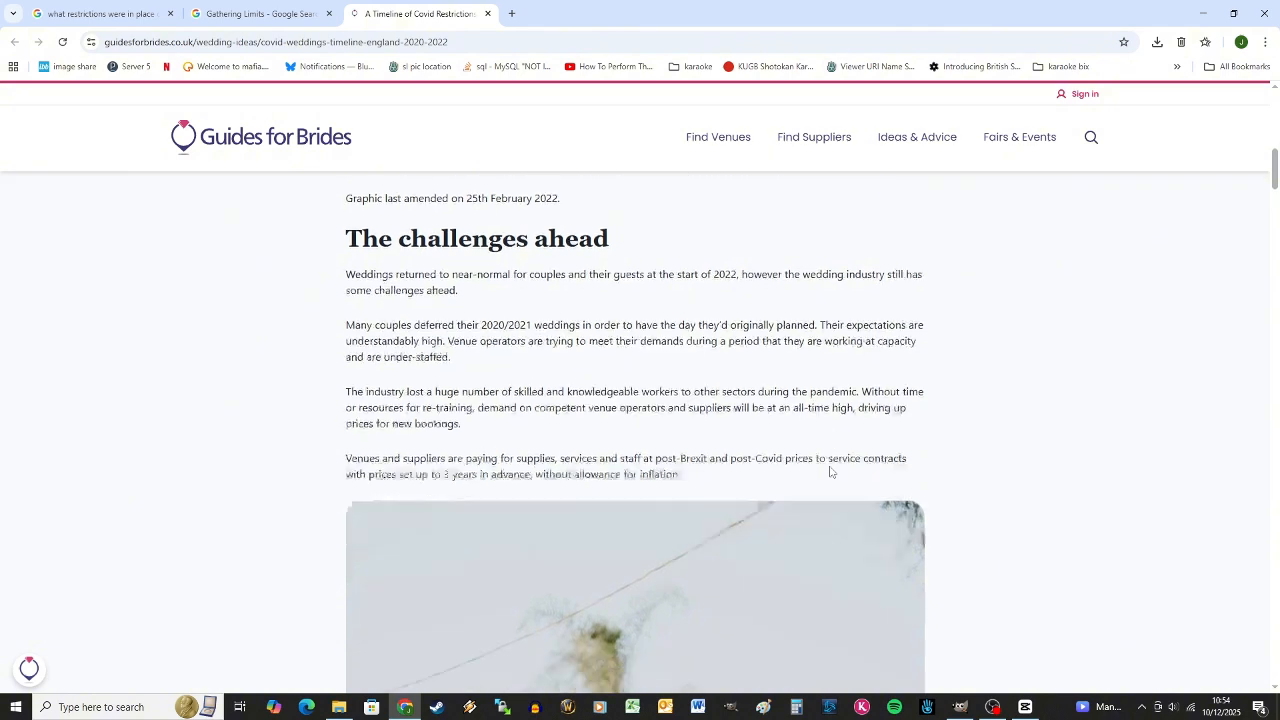
{"action": "scroll", "coordinate": [1037, 483], "scroll_direction": "down", "scroll_amount": 6}
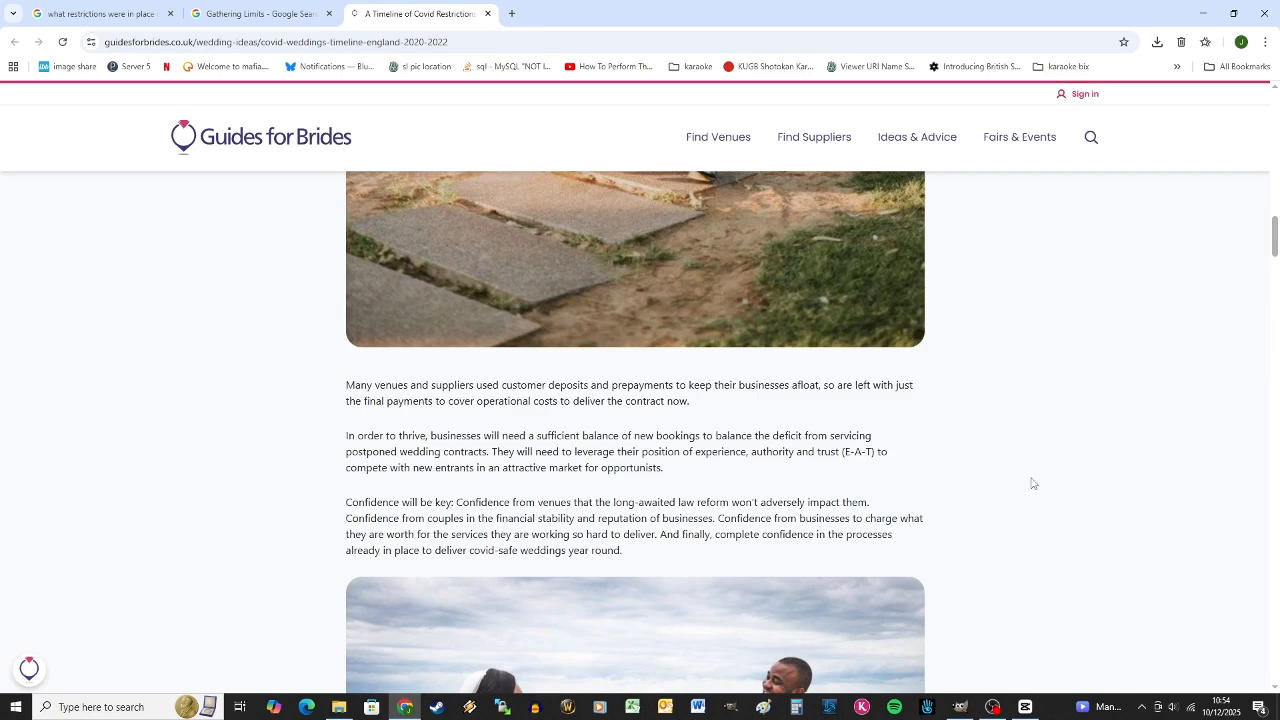
{"action": "scroll", "coordinate": [1032, 483], "scroll_direction": "down", "scroll_amount": 5}
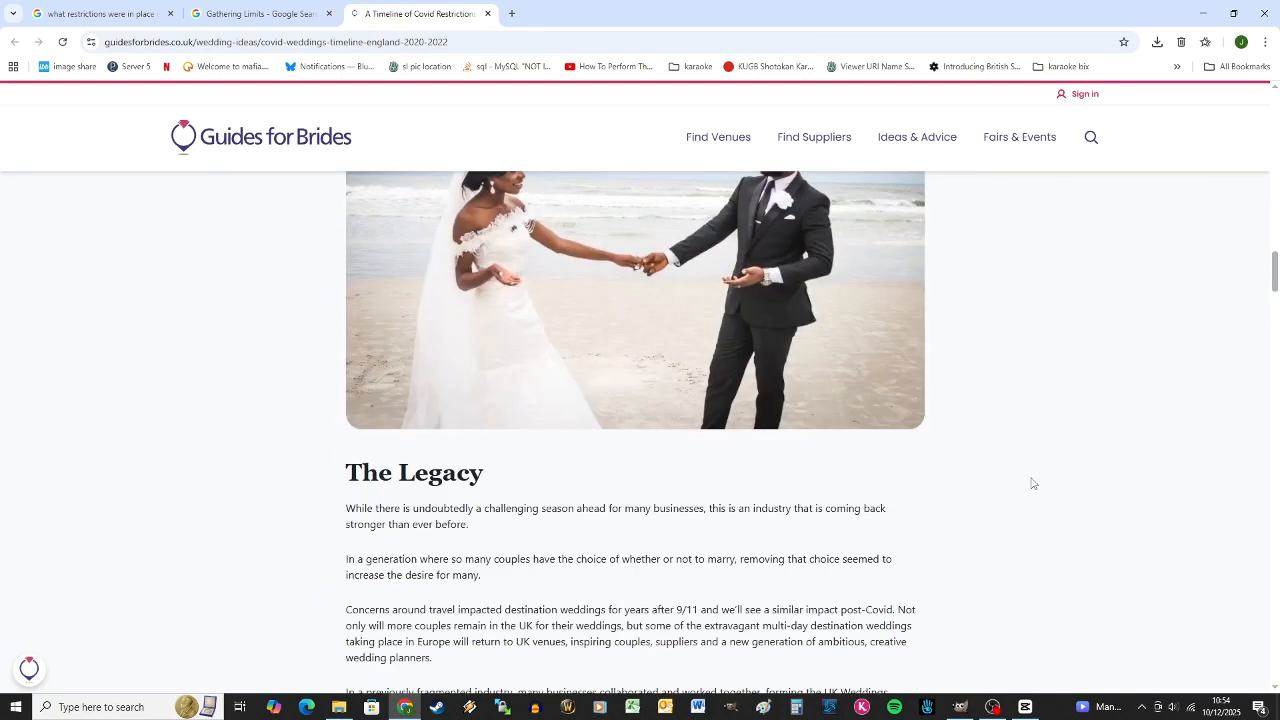
{"action": "scroll", "coordinate": [1032, 483], "scroll_direction": "down", "scroll_amount": 1}
{"action": "scroll", "coordinate": [1032, 483], "scroll_direction": "down", "scroll_amount": 6}
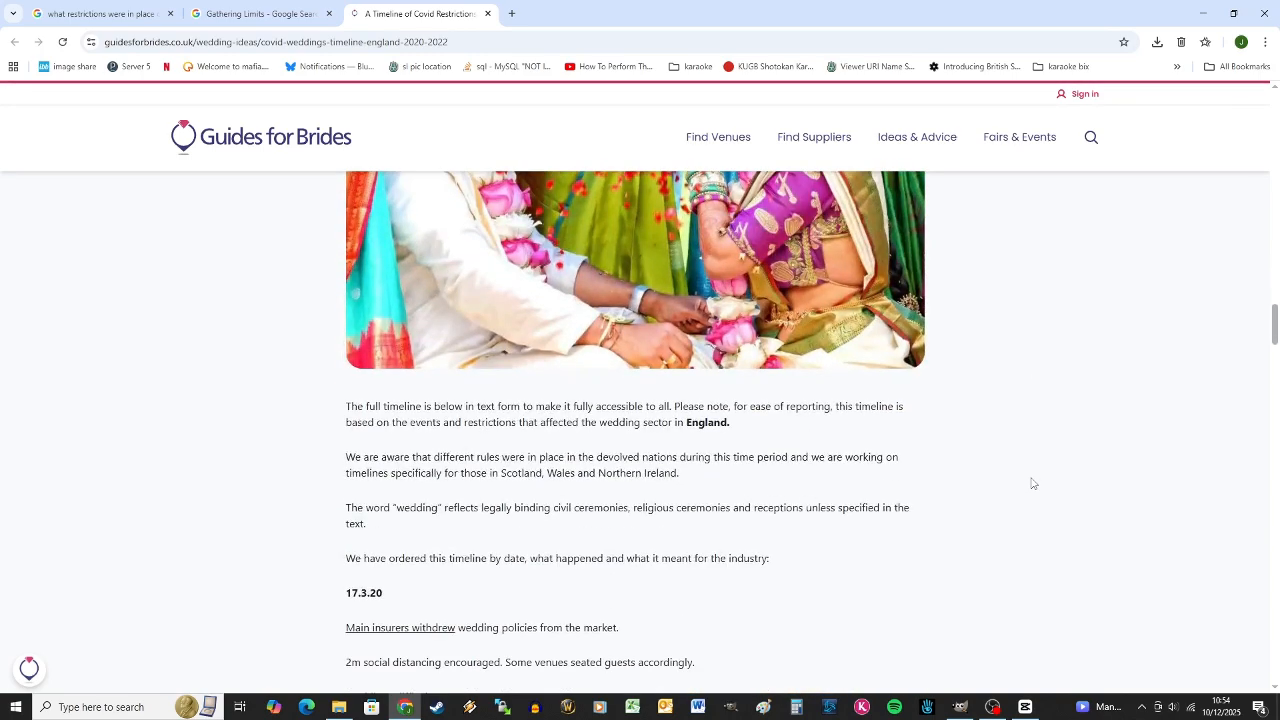
- Read the dated wedding restriction entries in the text timeline from 17.3.20 through 12.10.20
{"action": "scroll", "coordinate": [1032, 483], "scroll_direction": "down", "scroll_amount": 1}
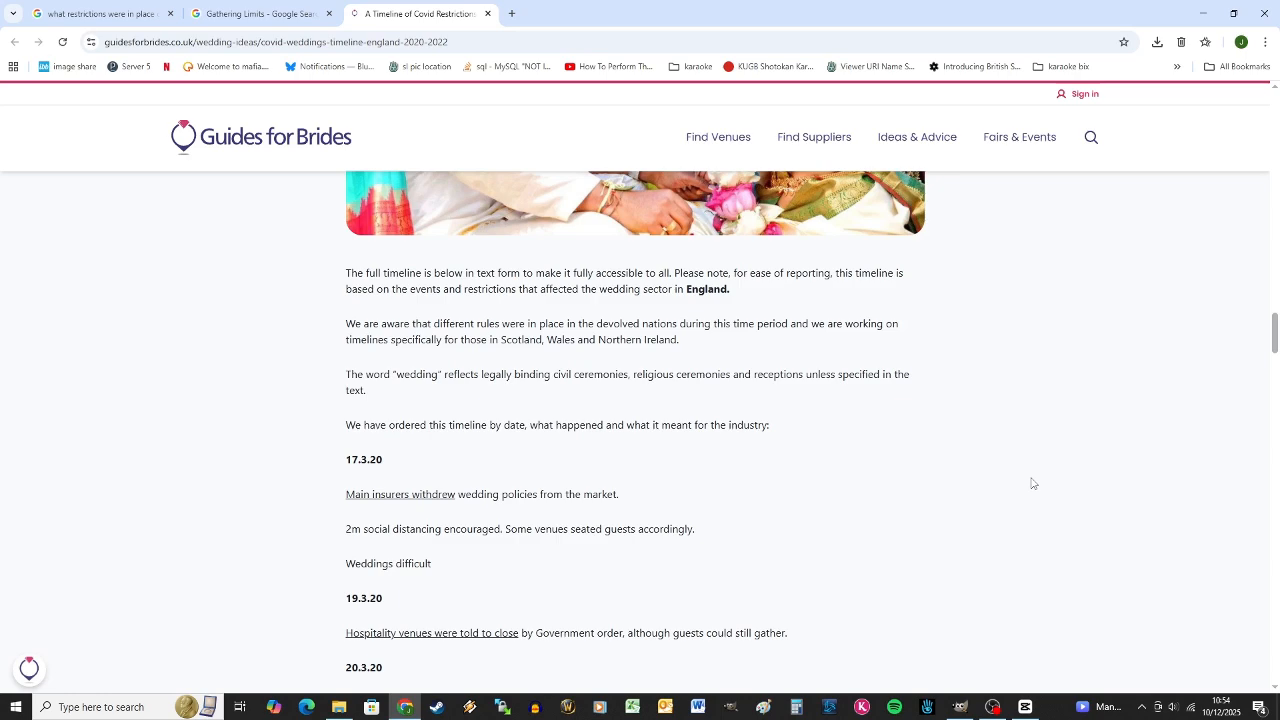
{"action": "scroll", "coordinate": [1032, 483], "scroll_direction": "down", "scroll_amount": 1}
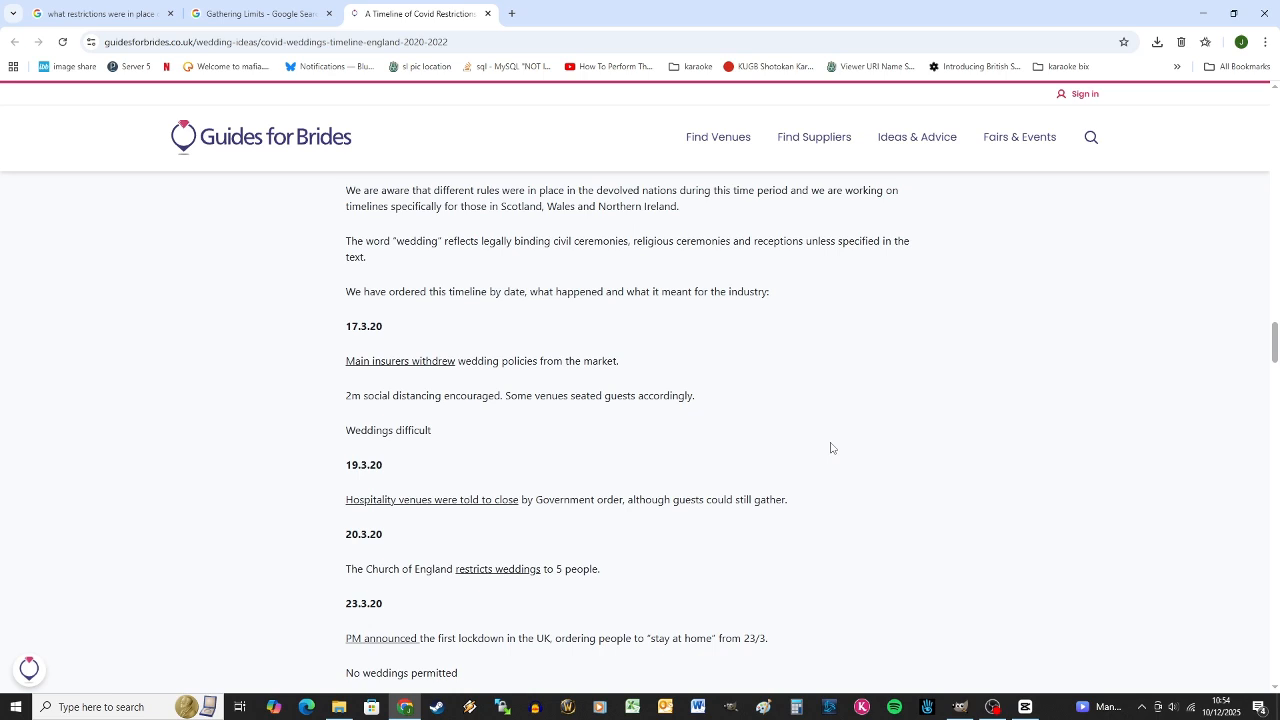
{"action": "scroll", "coordinate": [830, 448], "scroll_direction": "down", "scroll_amount": 1}
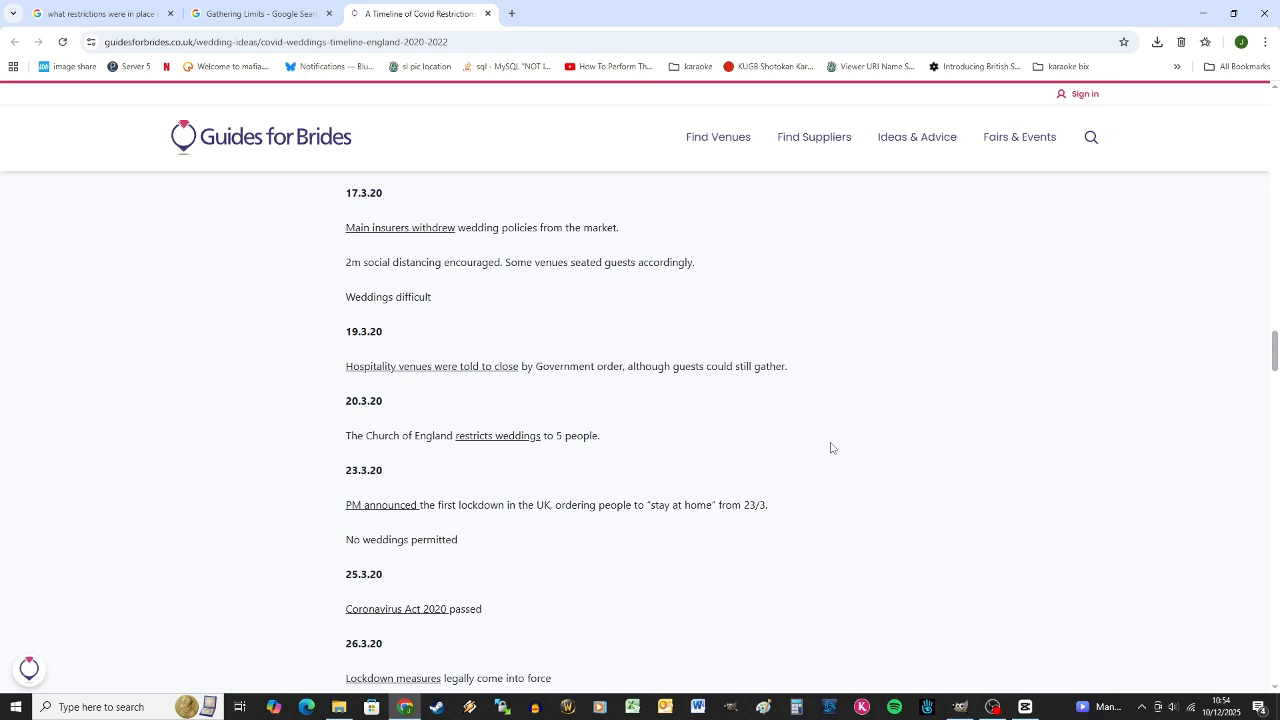
{"action": "scroll", "coordinate": [699, 457], "scroll_direction": "down", "scroll_amount": 1}
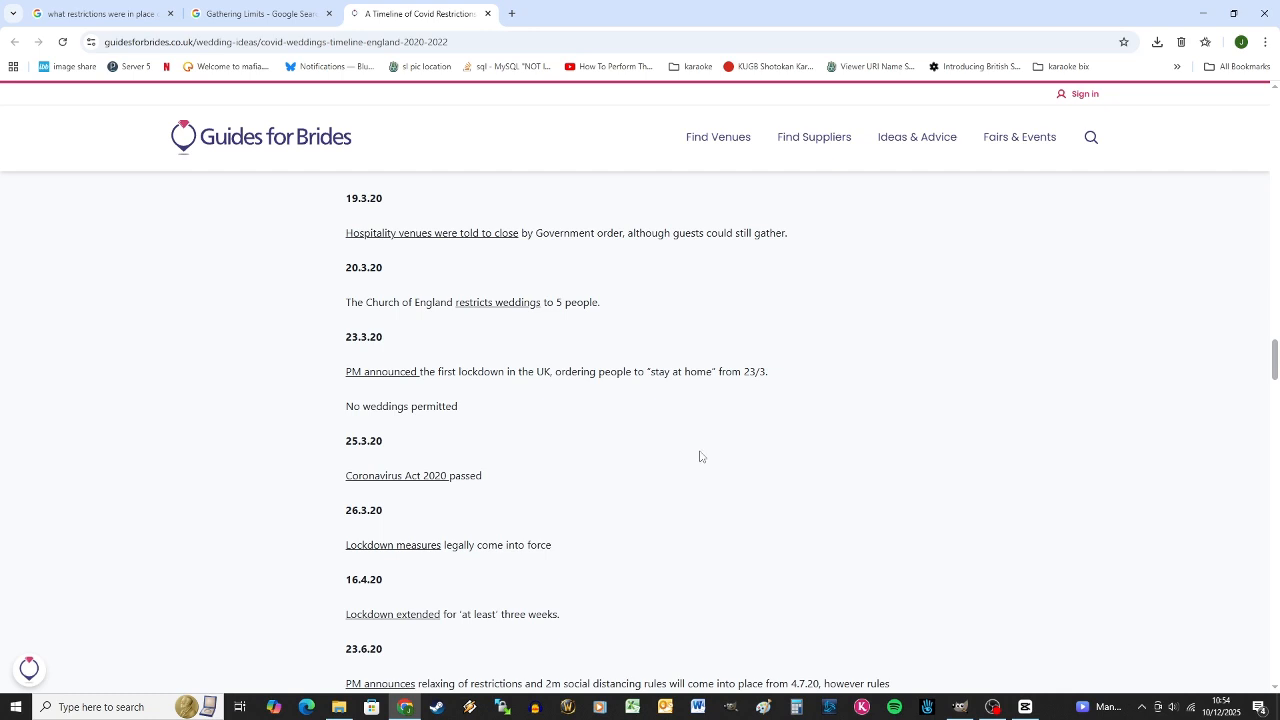
{"action": "scroll", "coordinate": [700, 457], "scroll_direction": "down", "scroll_amount": 1}
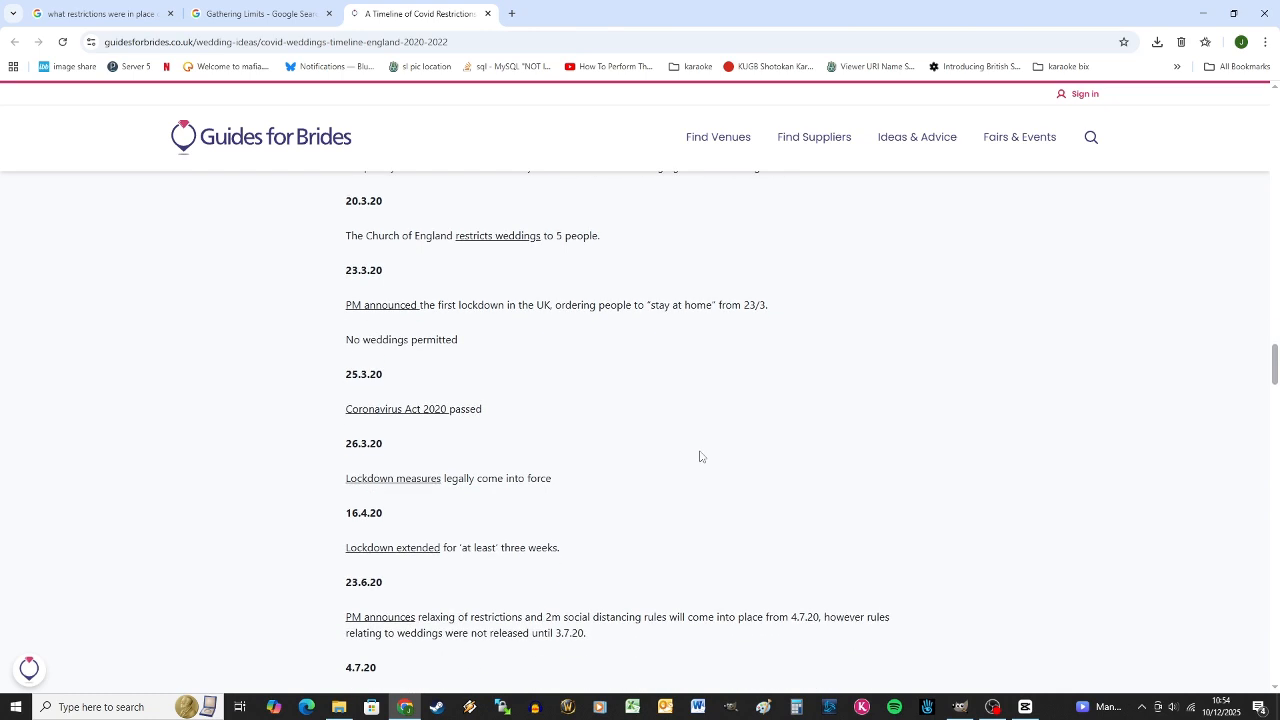
{"action": "scroll", "coordinate": [700, 457], "scroll_direction": "down", "scroll_amount": 1}
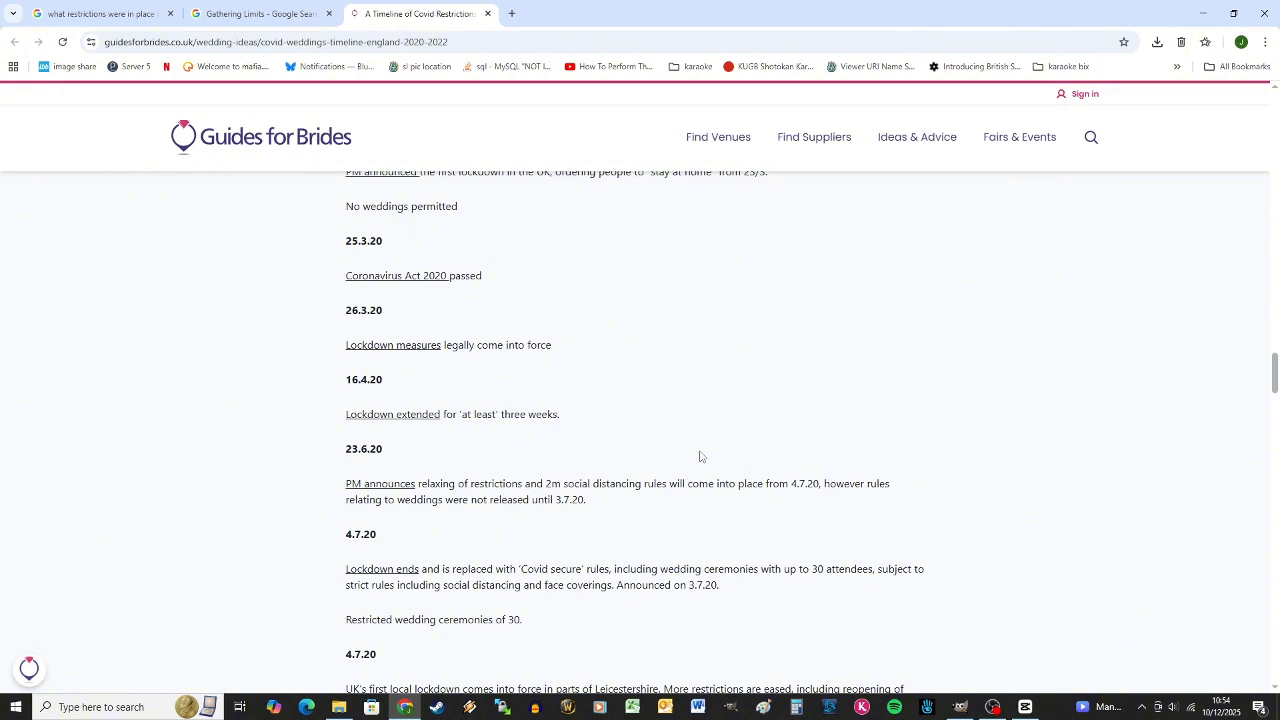
{"action": "scroll", "coordinate": [700, 457], "scroll_direction": "down", "scroll_amount": 1}
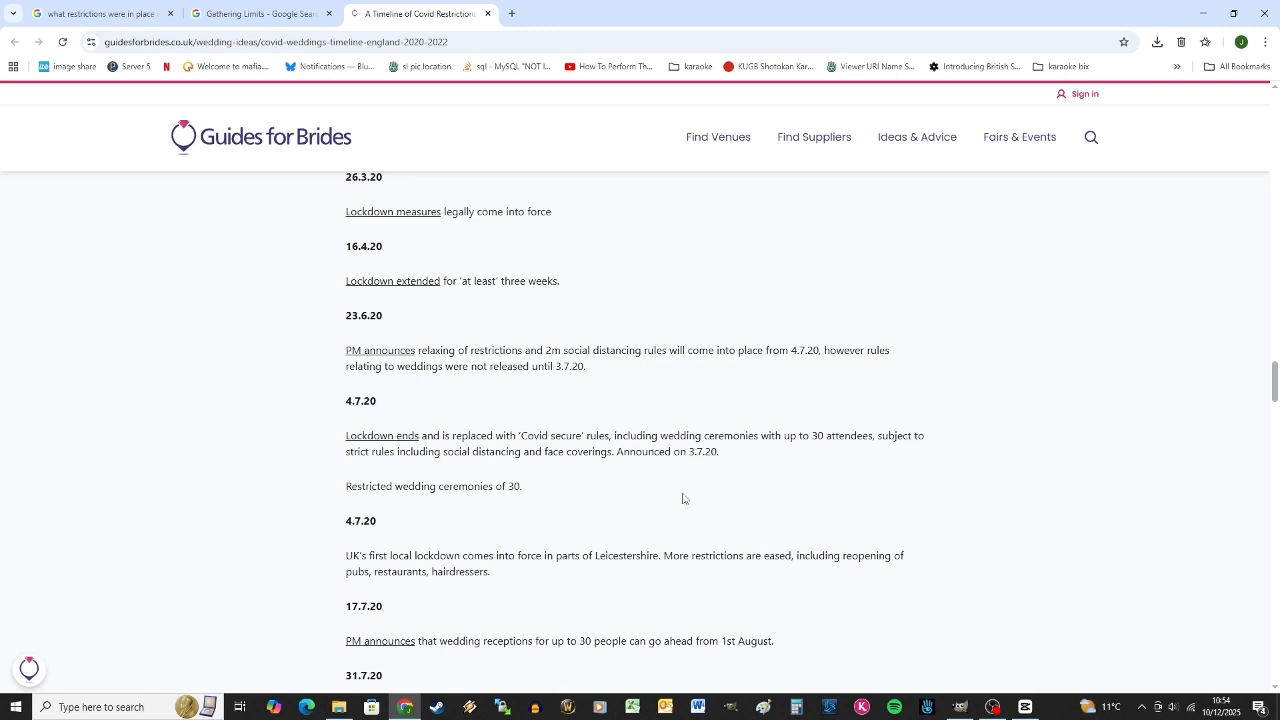
{"action": "scroll", "coordinate": [683, 498], "scroll_direction": "down", "scroll_amount": 1}
{"action": "scroll", "coordinate": [614, 555], "scroll_direction": "down", "scroll_amount": 1}
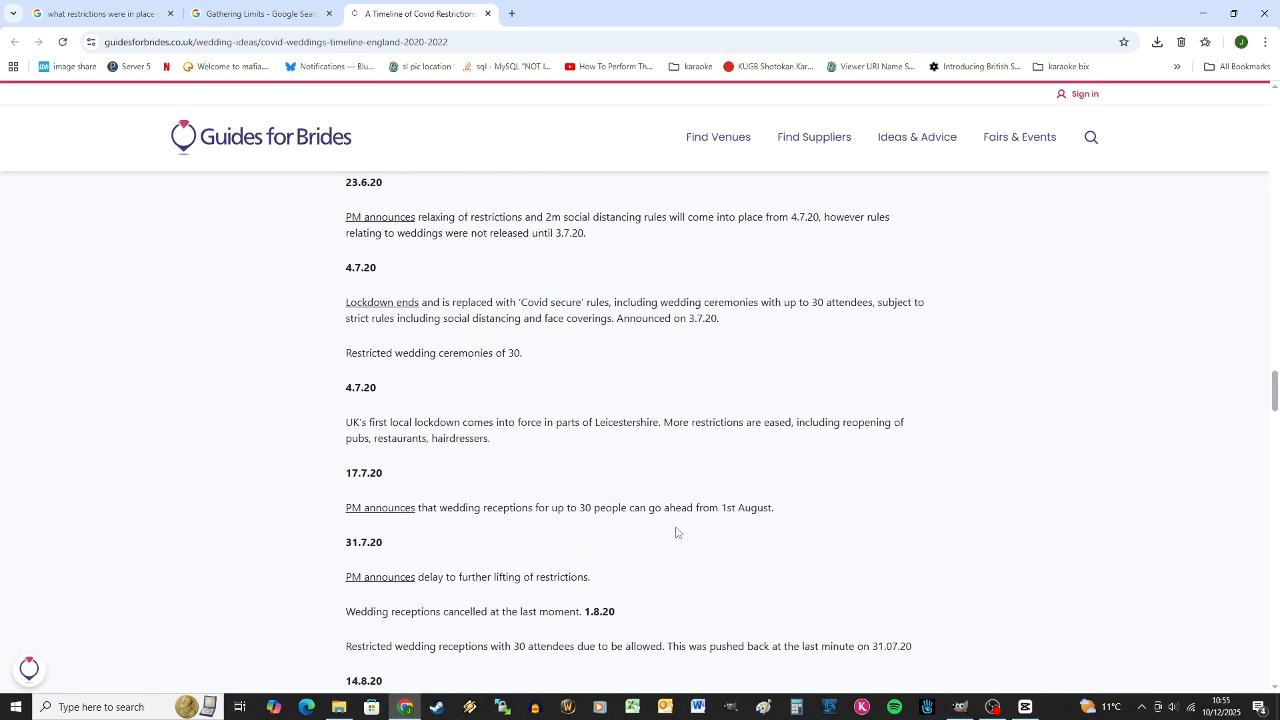
{"action": "scroll", "coordinate": [675, 532], "scroll_direction": "down", "scroll_amount": 3}
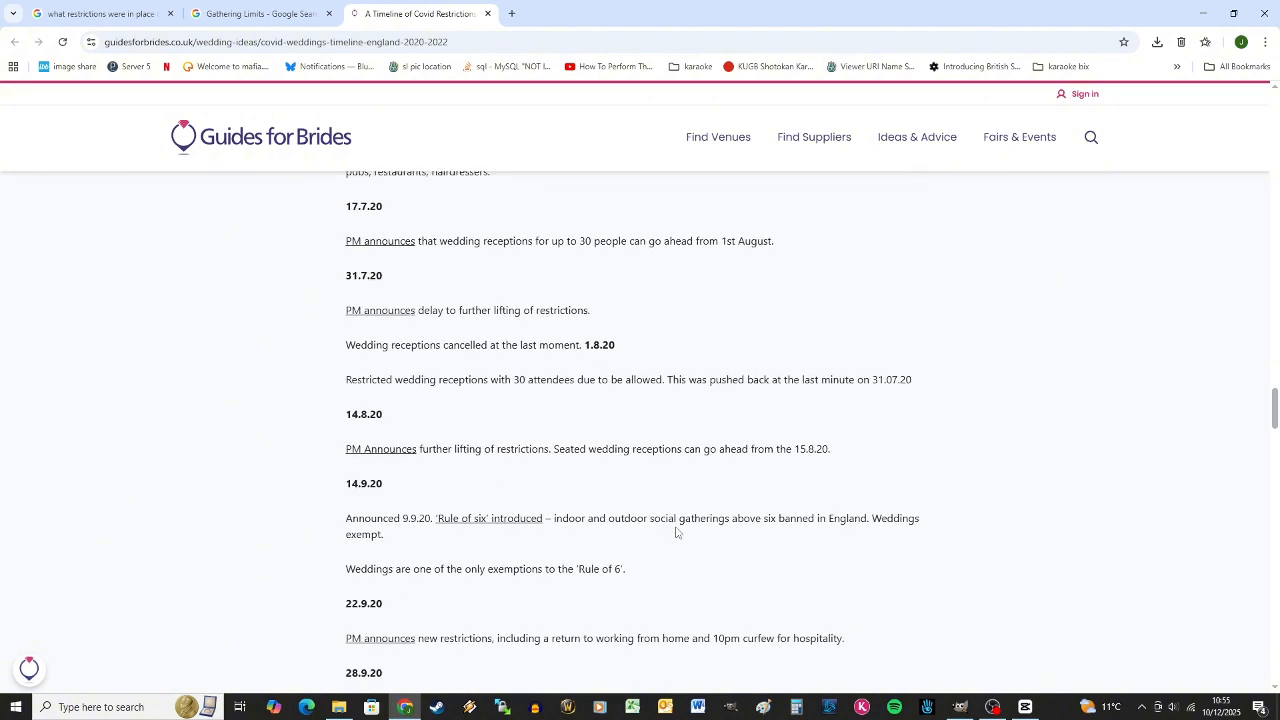
{"action": "scroll", "coordinate": [675, 532], "scroll_direction": "down", "scroll_amount": 1}
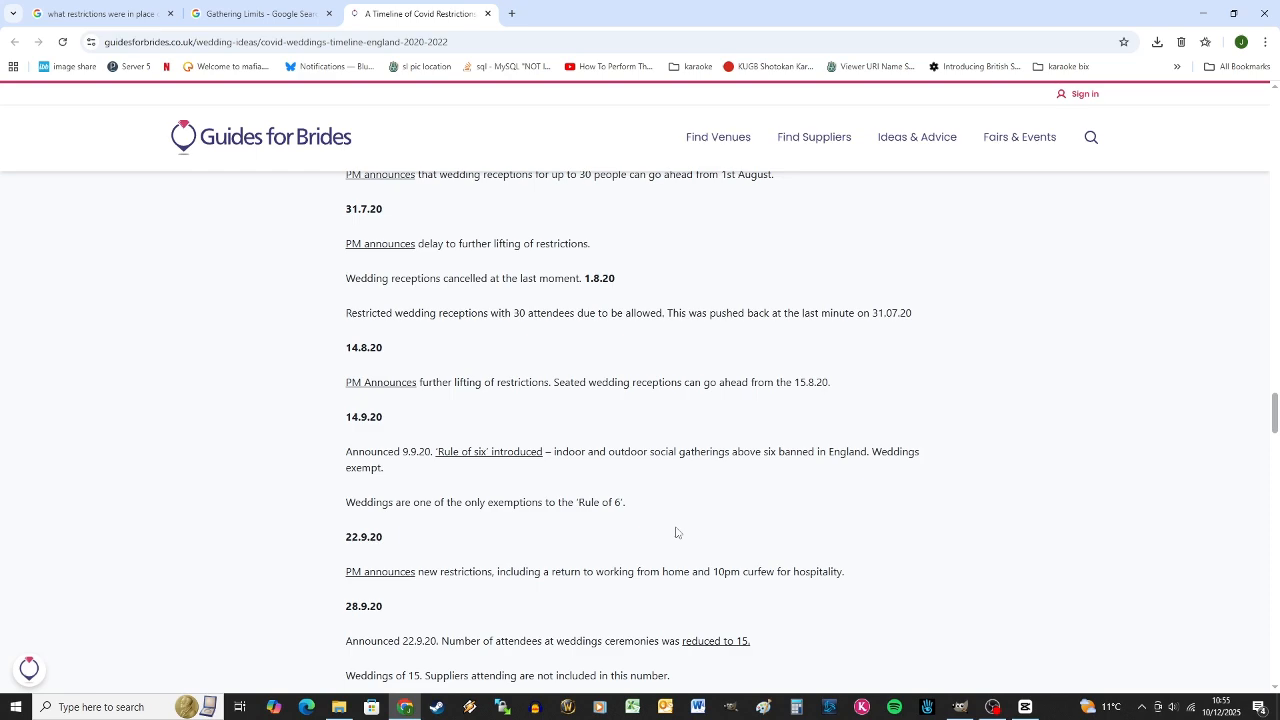
{"action": "scroll", "coordinate": [675, 532], "scroll_direction": "down", "scroll_amount": 2}
{"action": "scroll", "coordinate": [677, 531], "scroll_direction": "down", "scroll_amount": 2}
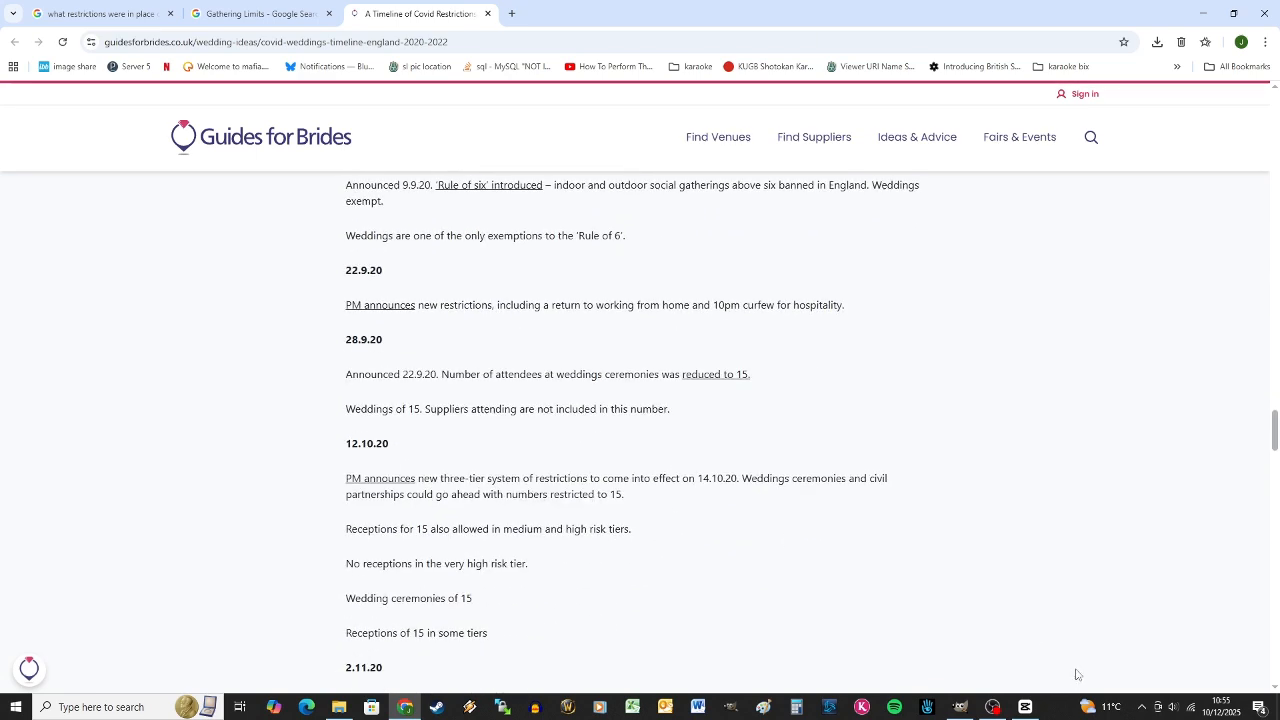
- Switch to CapCut and change the last home-schooling clip on the timeline to the third generated AI image
{"action": "left_click", "coordinate": [1029, 710]}
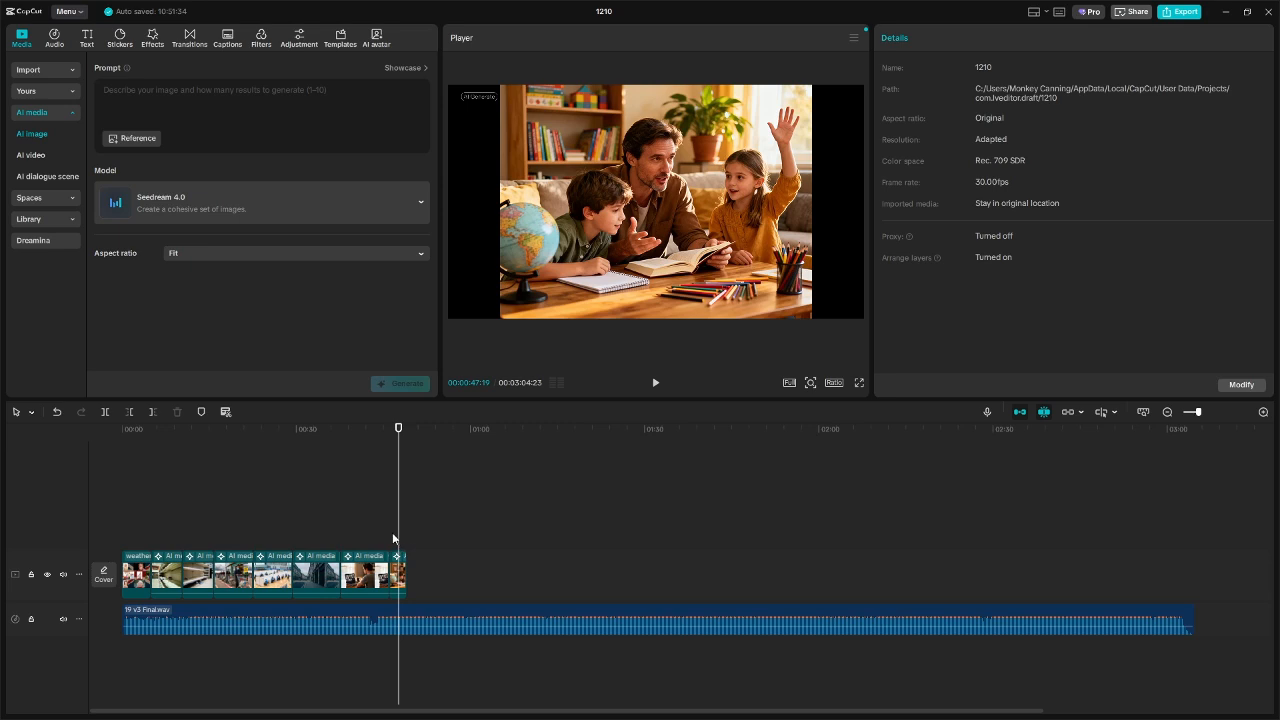
{"action": "left_click", "coordinate": [404, 566]}
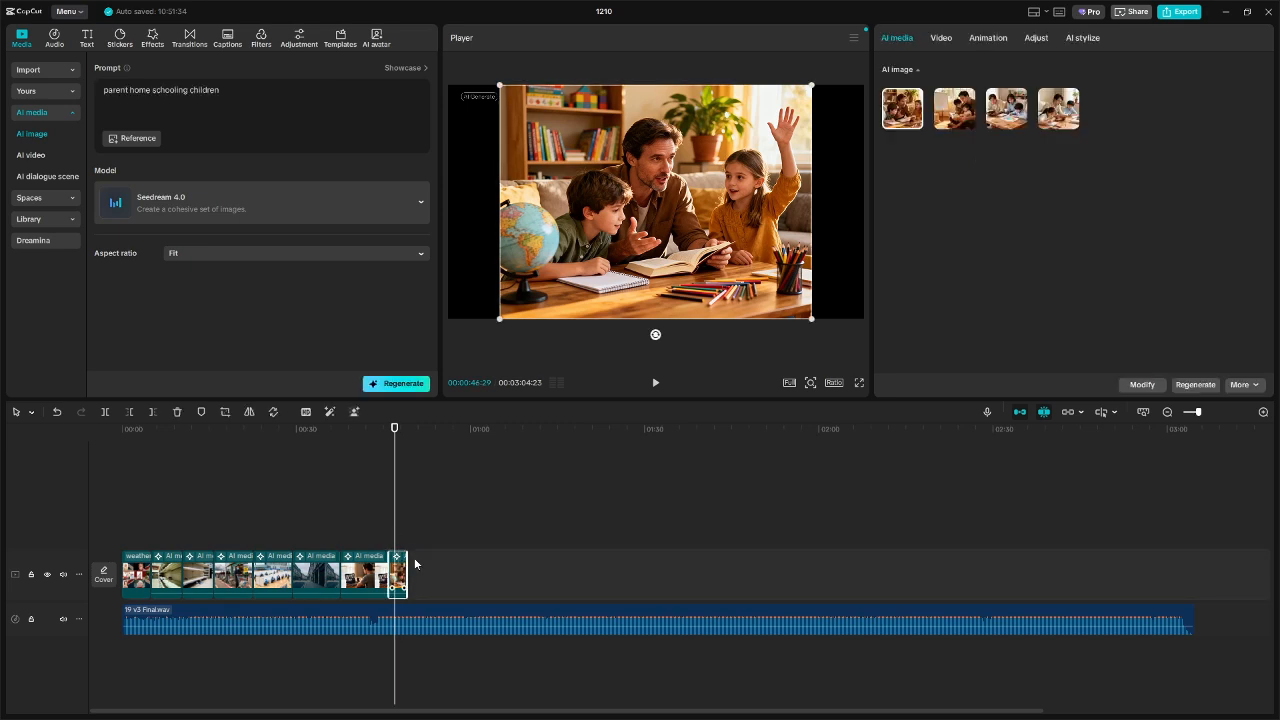
{"action": "left_click", "coordinate": [965, 104]}
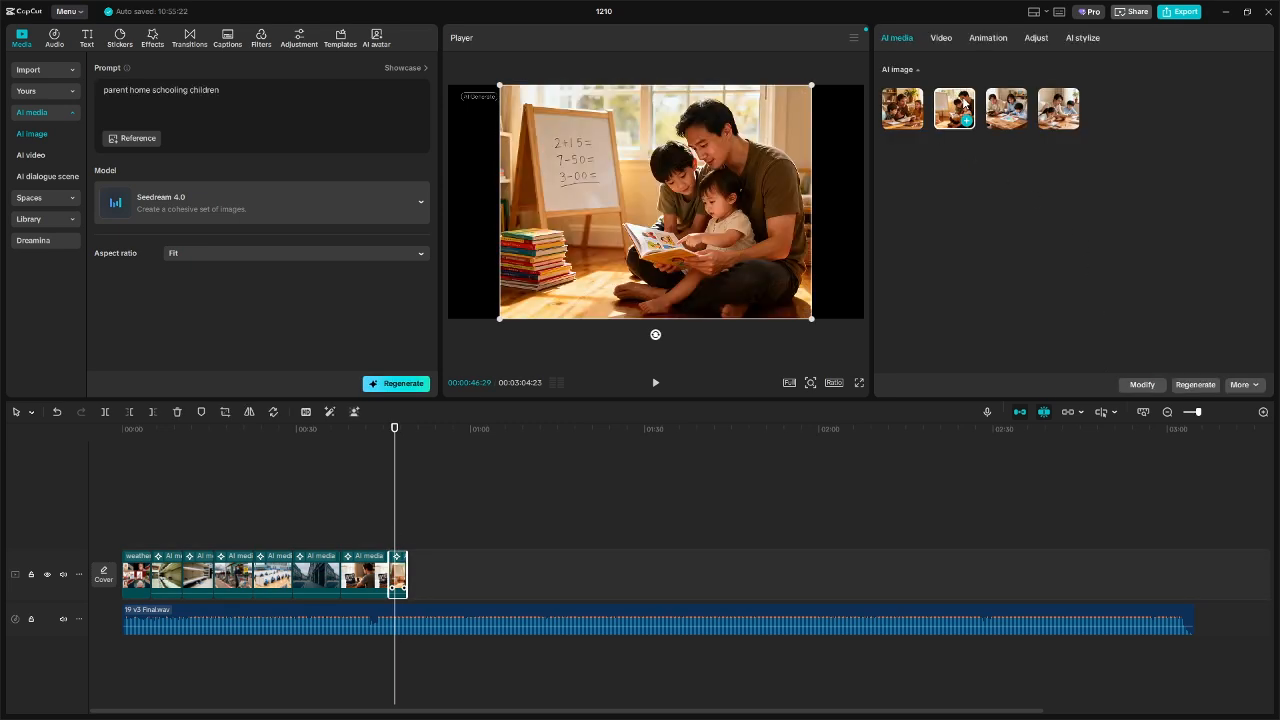
{"action": "left_click", "coordinate": [1005, 110]}
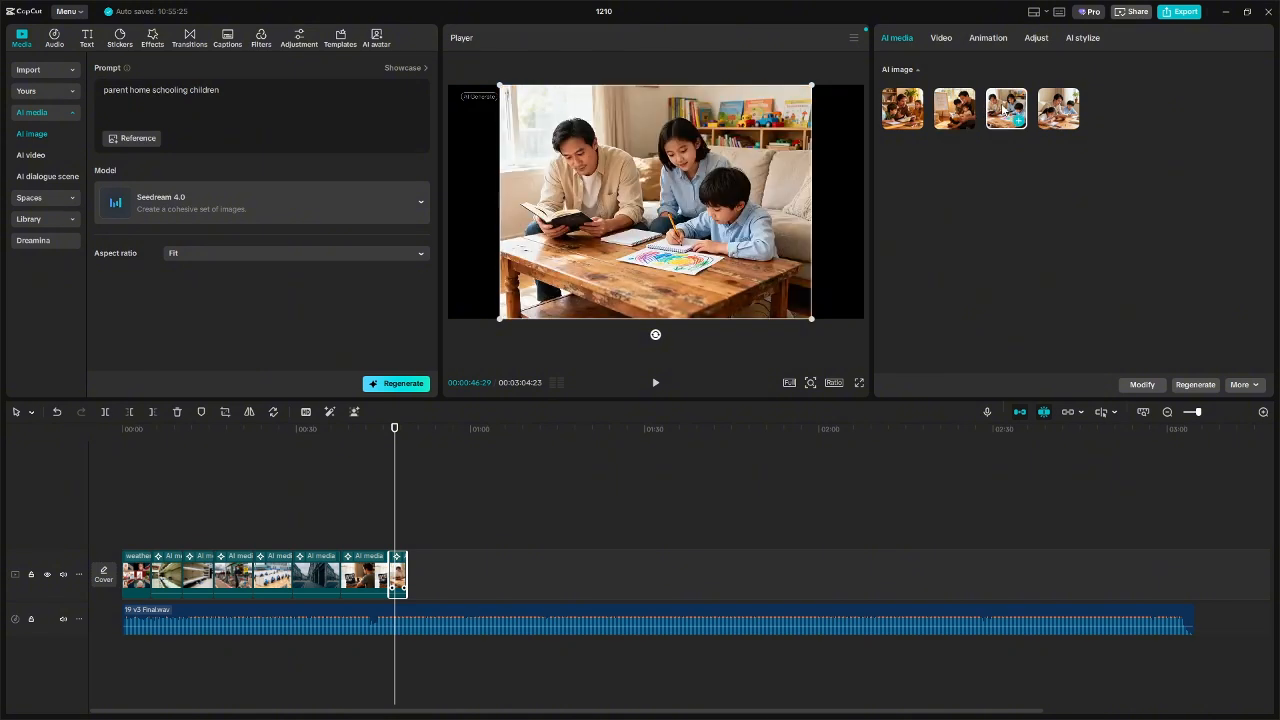
- Compare the four generated home-schooling images on the last clip and set it to the first one
{"action": "left_click", "coordinate": [1058, 105]}
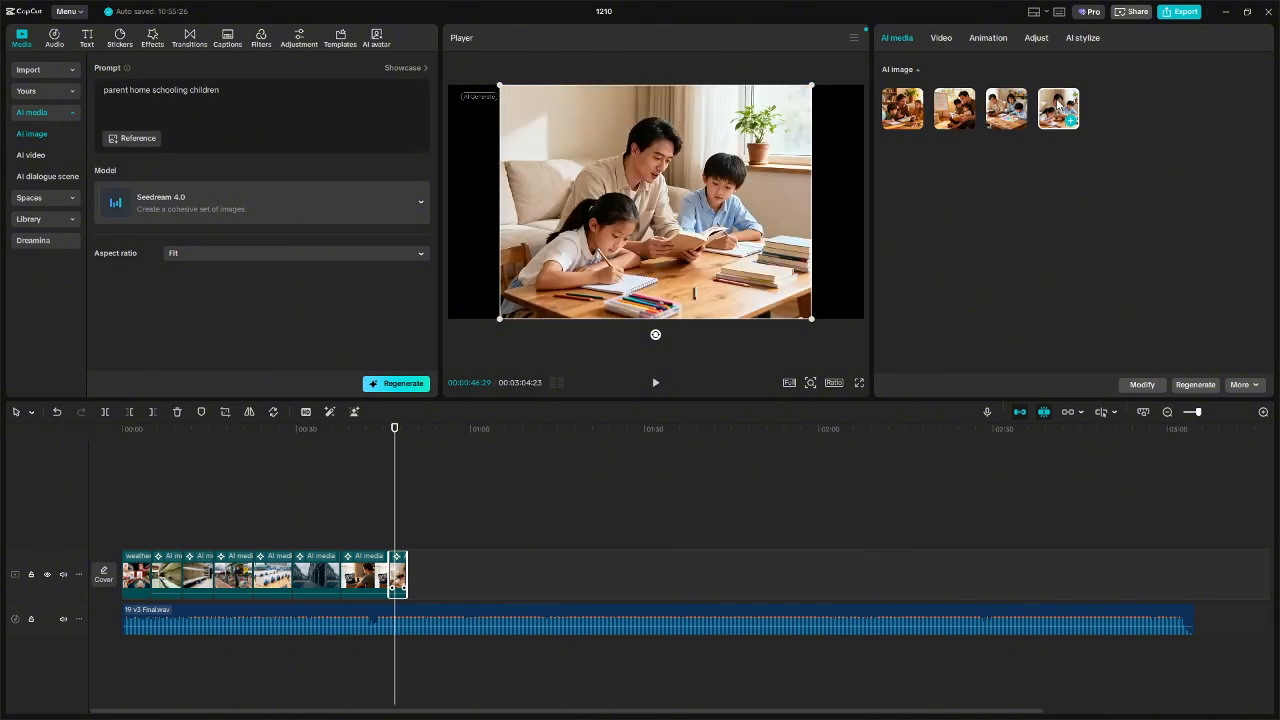
{"action": "left_click", "coordinate": [910, 112]}
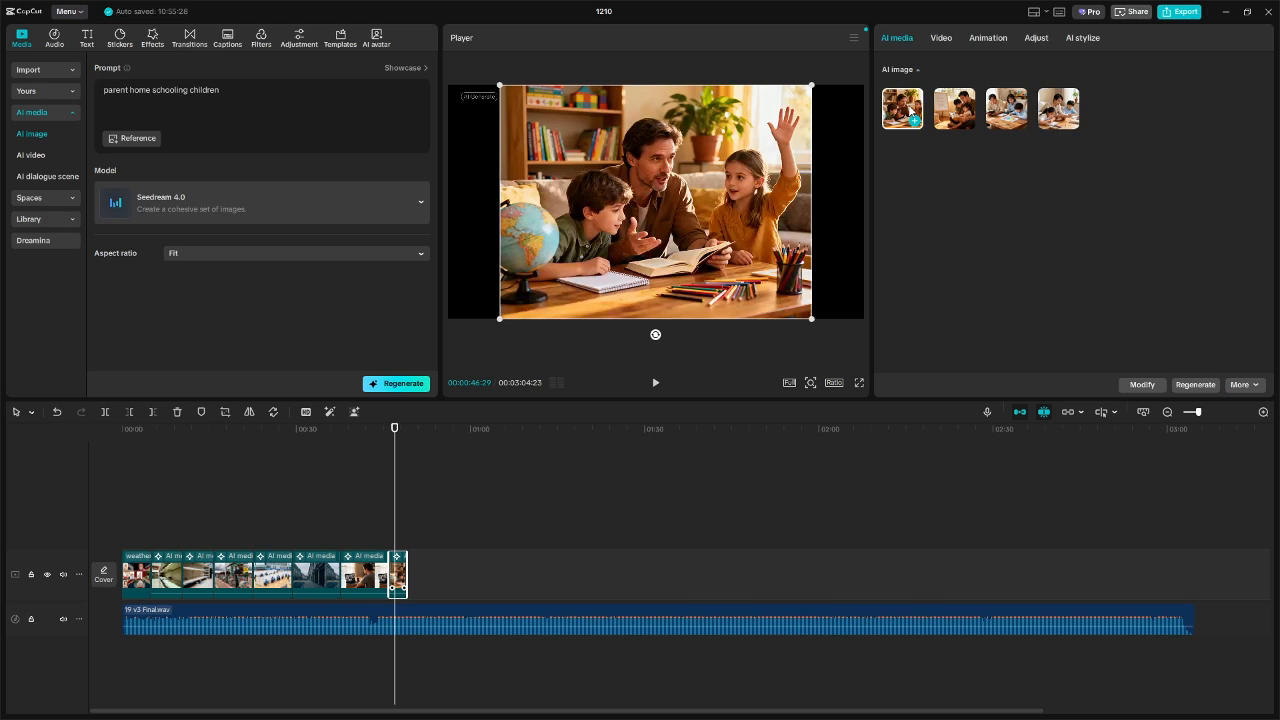
{"action": "left_click", "coordinate": [962, 112]}
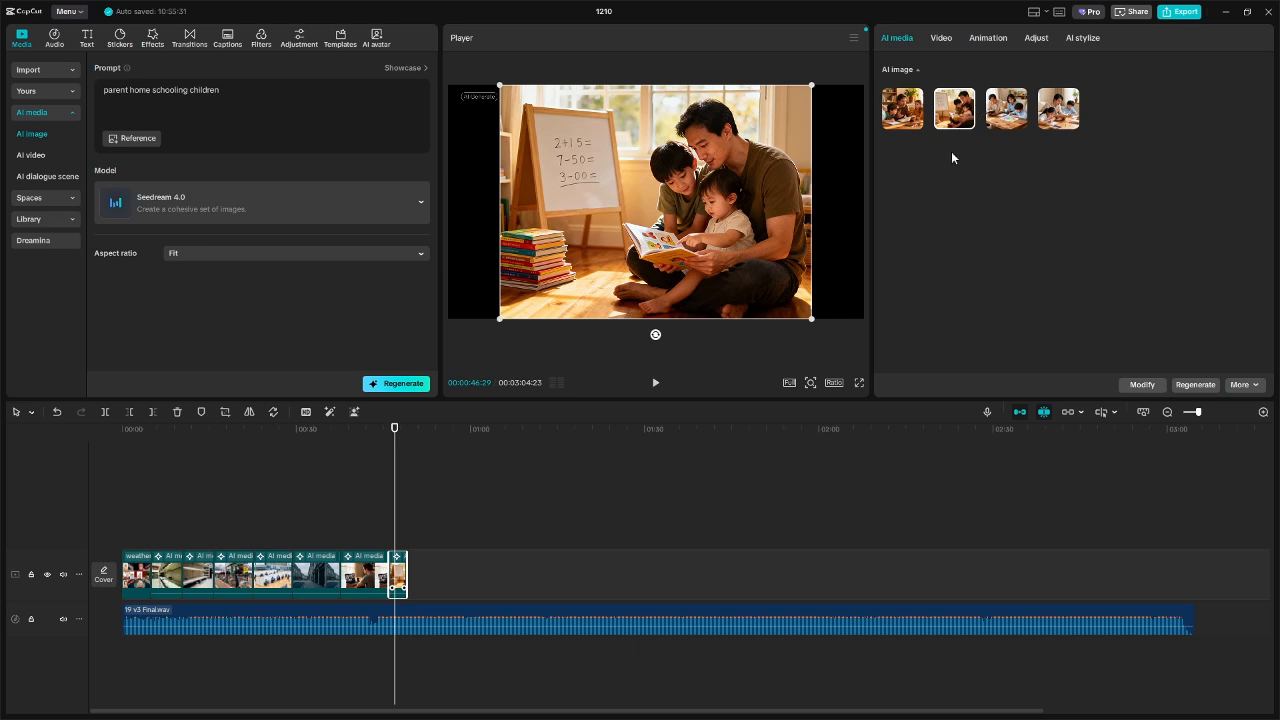
{"action": "left_click", "coordinate": [1001, 105]}
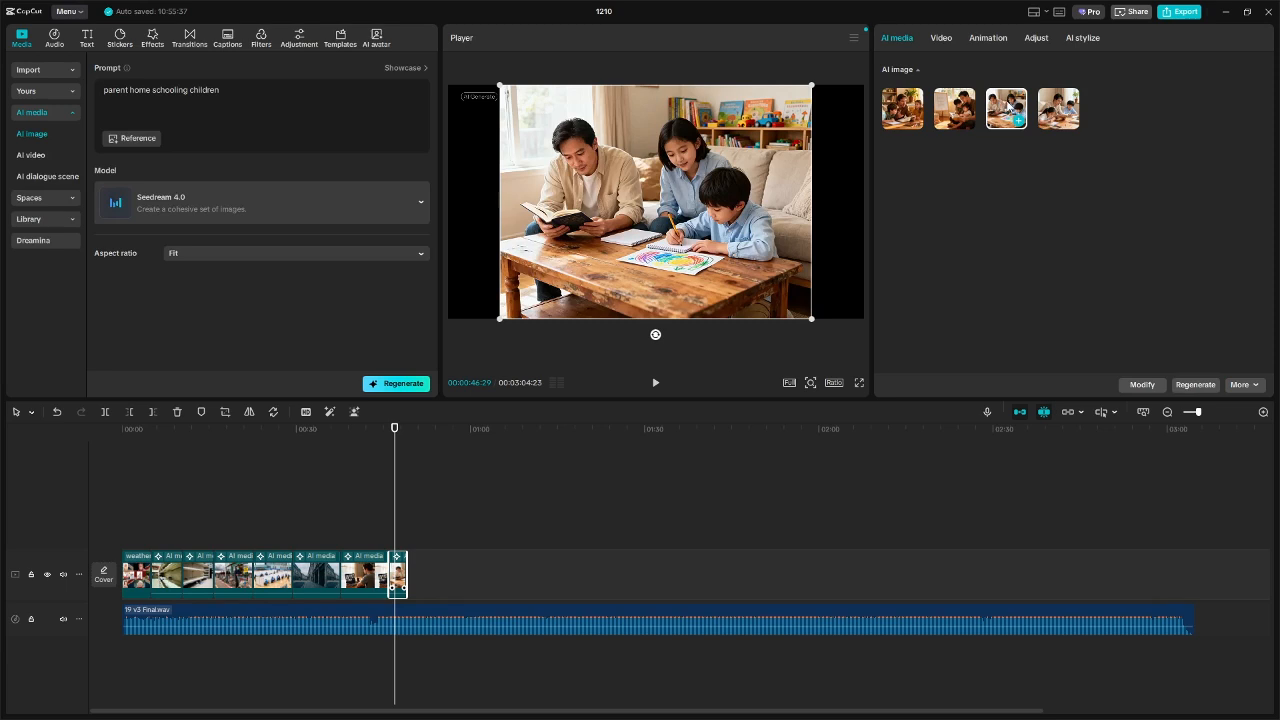
{"action": "left_click", "coordinate": [1057, 105]}
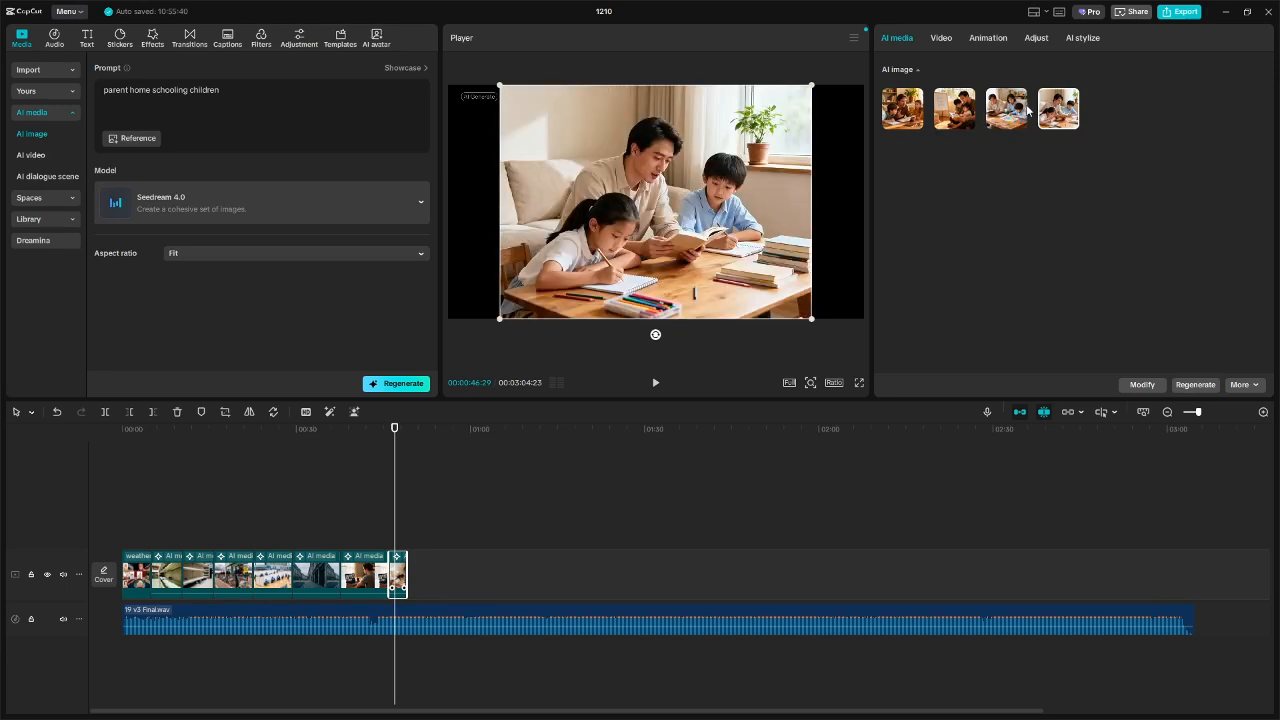
{"action": "left_click", "coordinate": [955, 108]}
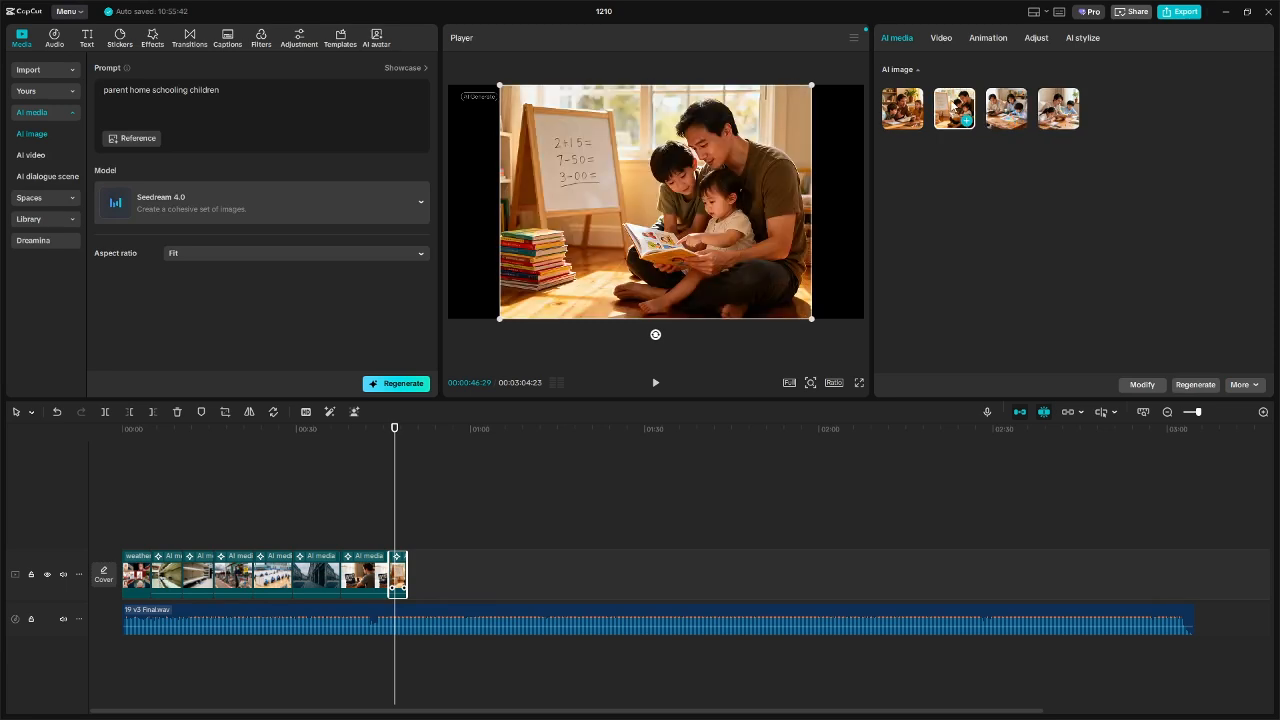
{"action": "left_click", "coordinate": [910, 102]}
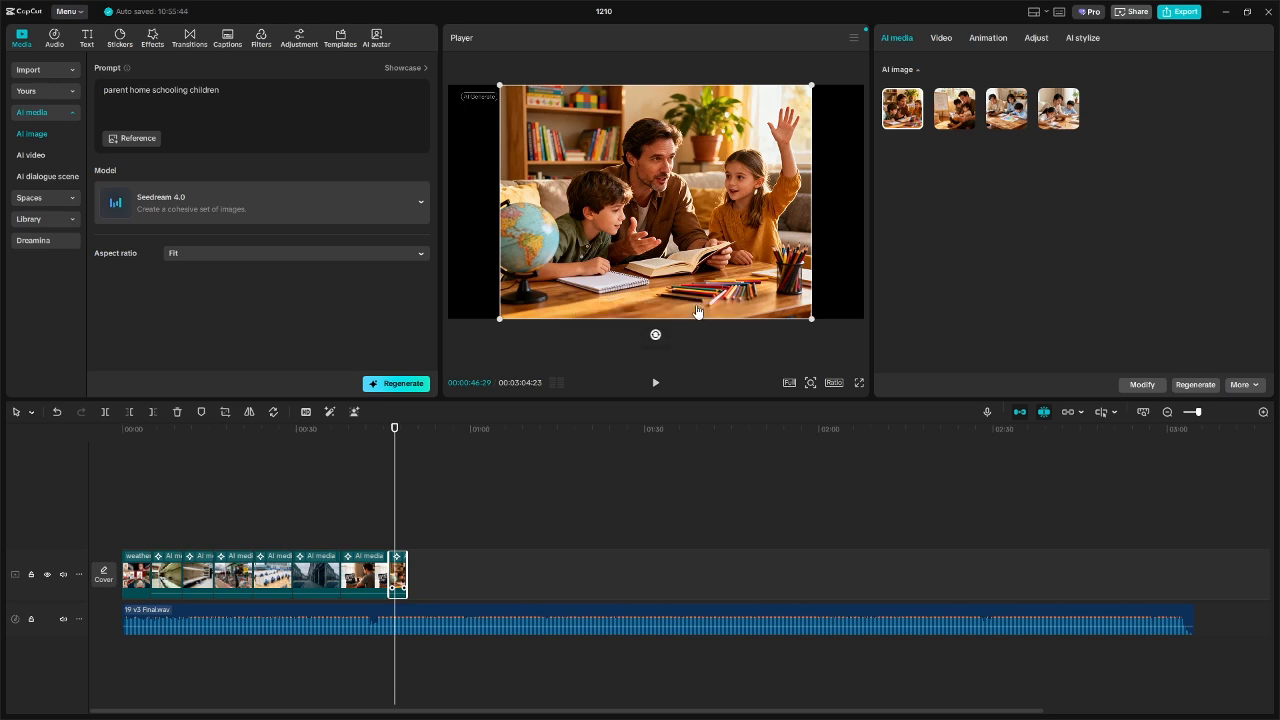
- Extend the end of the home-schooling clip to about 0:55 and place the playhead in the empty area past it
{"action": "left_click_drag", "start_coordinate": [407, 578], "coordinate": [440, 578]}
{"action": "left_click", "coordinate": [463, 531]}
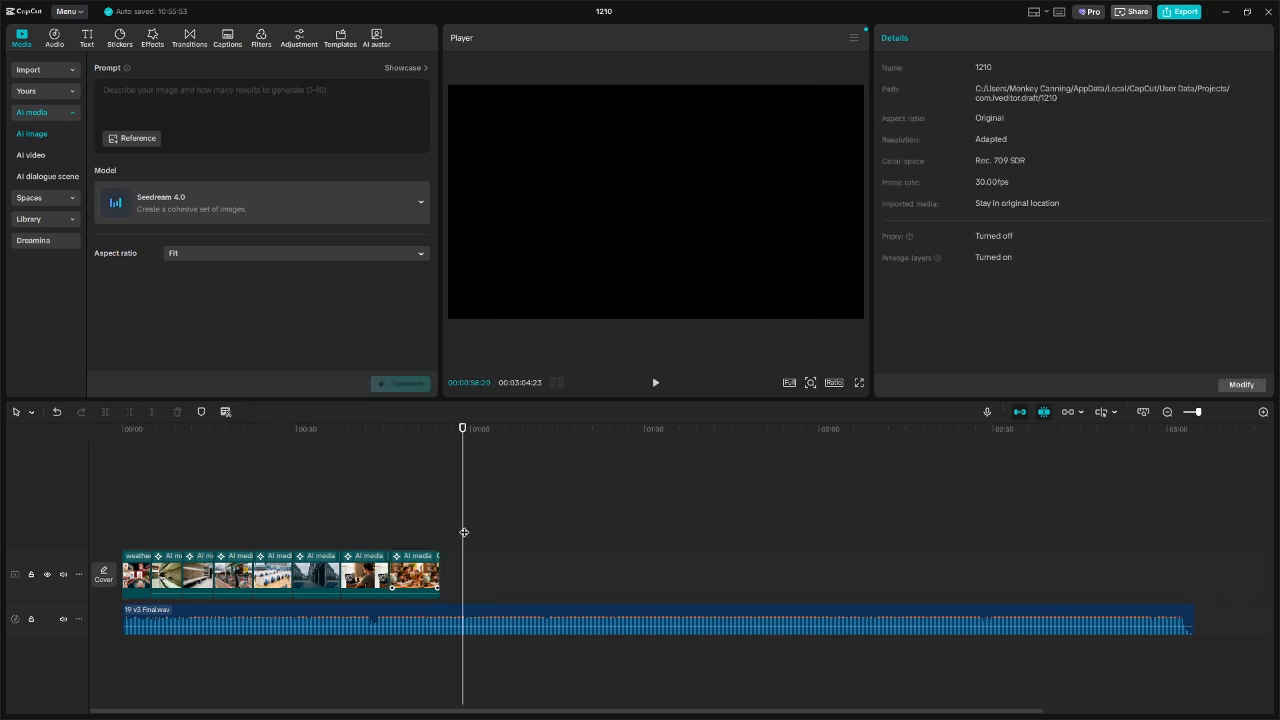
{"action": "left_click", "coordinate": [478, 537]}
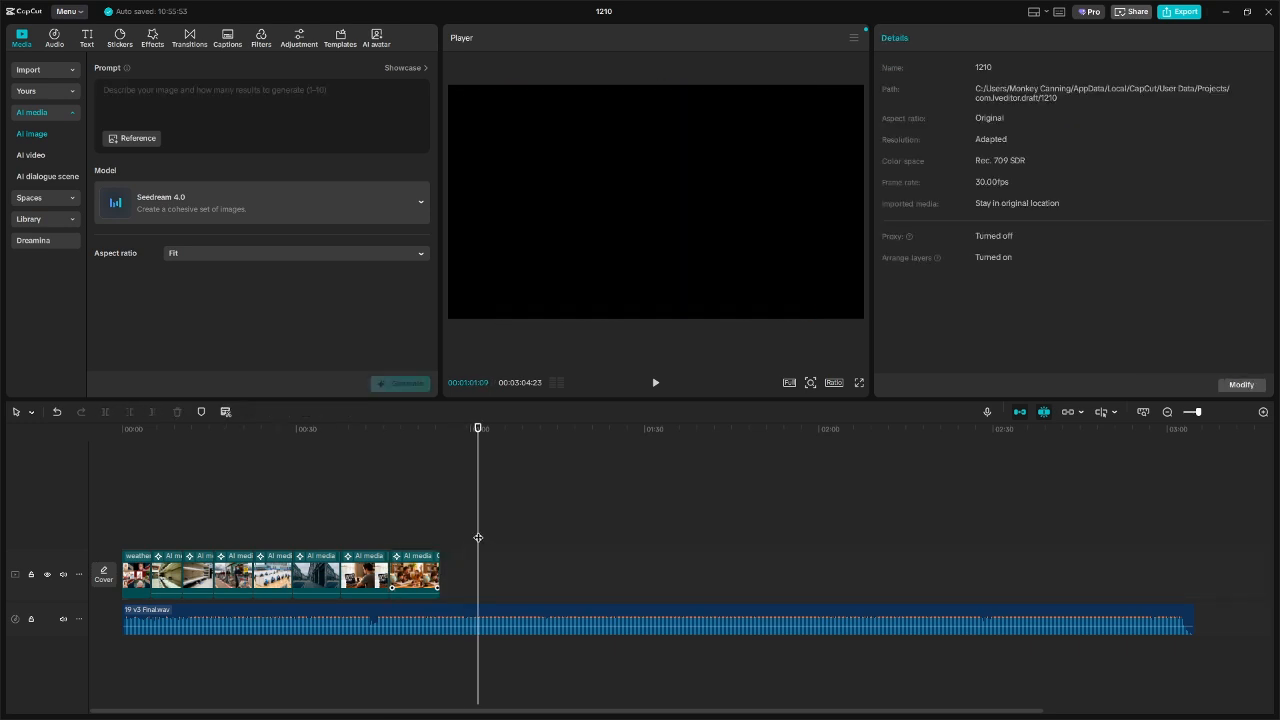
- Generate AI images from the prompt "wedding reception during covid with 30 guests" and place the playhead on the new clip
{"action": "left_click", "coordinate": [204, 107]}
{"action": "type", "text": "weddin"}
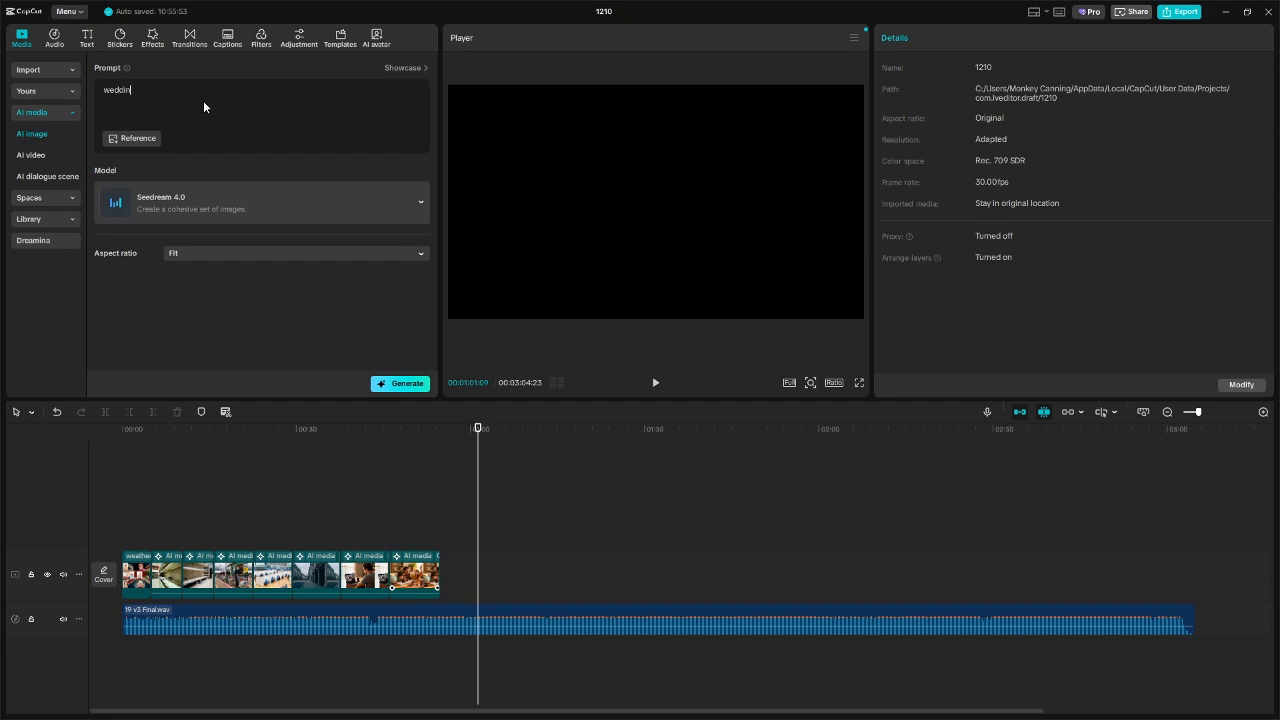
{"action": "type", "text": "g reception during covid with very few guests"}
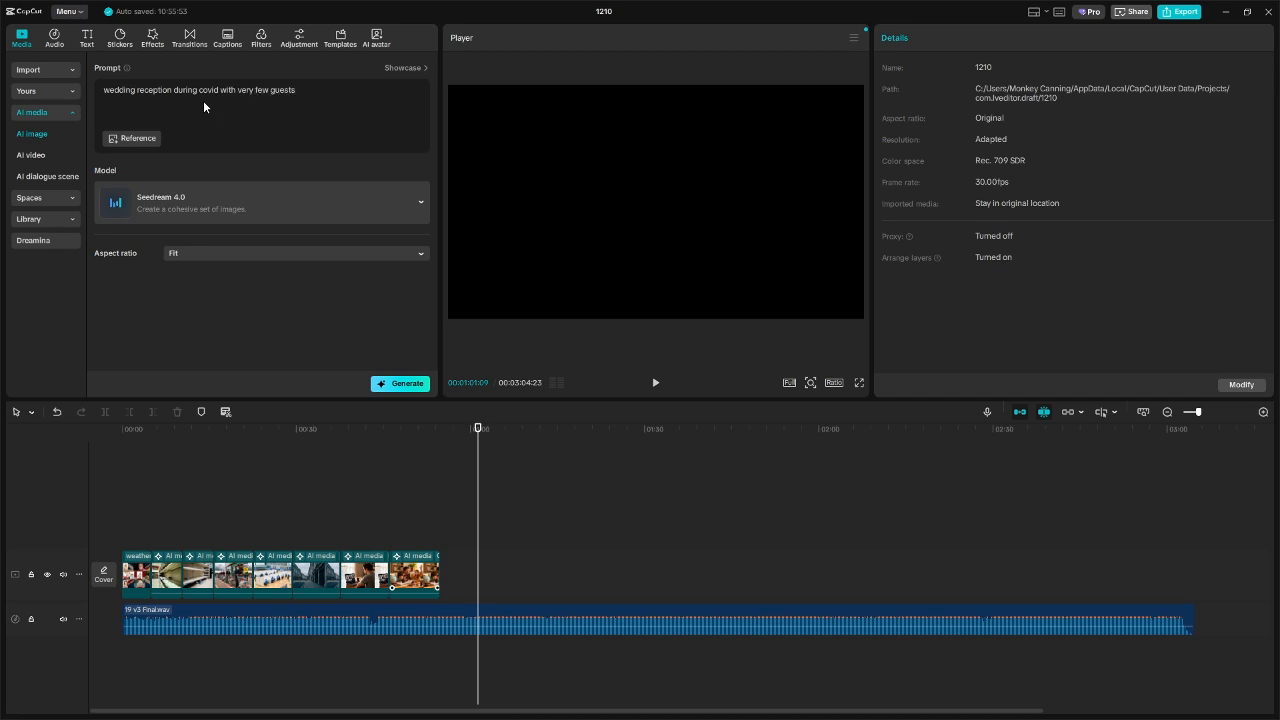
{"action": "type", "text": "."}
{"action": "key", "text": "BackSpace"}
{"action": "key", "text": "BackSpace"}
{"action": "key", "text": "BackSpace"}
{"action": "key", "text": "BackSpace"}
{"action": "key", "text": "BackSpace"}
{"action": "key", "text": "BackSpace"}
{"action": "key", "text": "BackSpace"}
{"action": "key", "text": "BackSpace"}
{"action": "key", "text": "BackSpace"}
{"action": "key", "text": "BackSpace"}
{"action": "key", "text": "BackSpace"}
{"action": "key", "text": "BackSpace"}
{"action": "key", "text": "BackSpace"}
{"action": "type", "text": "30 guests"}
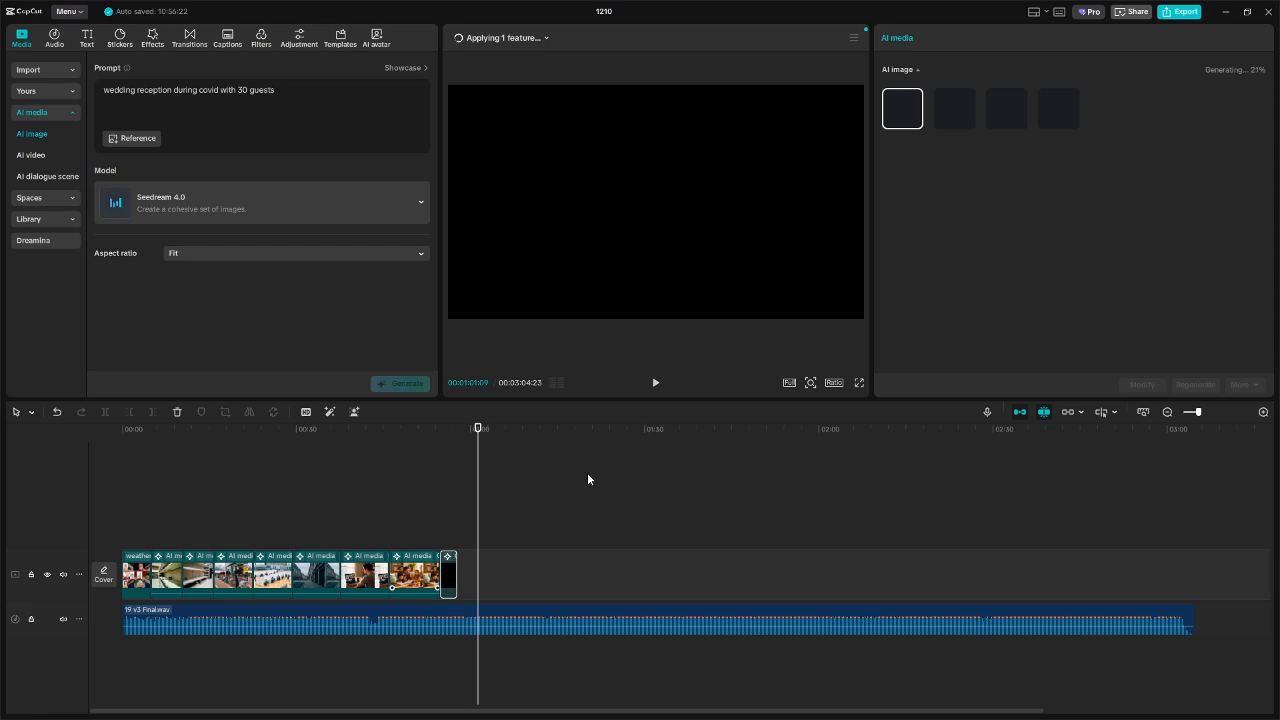
{"action": "left_click", "coordinate": [449, 537]}
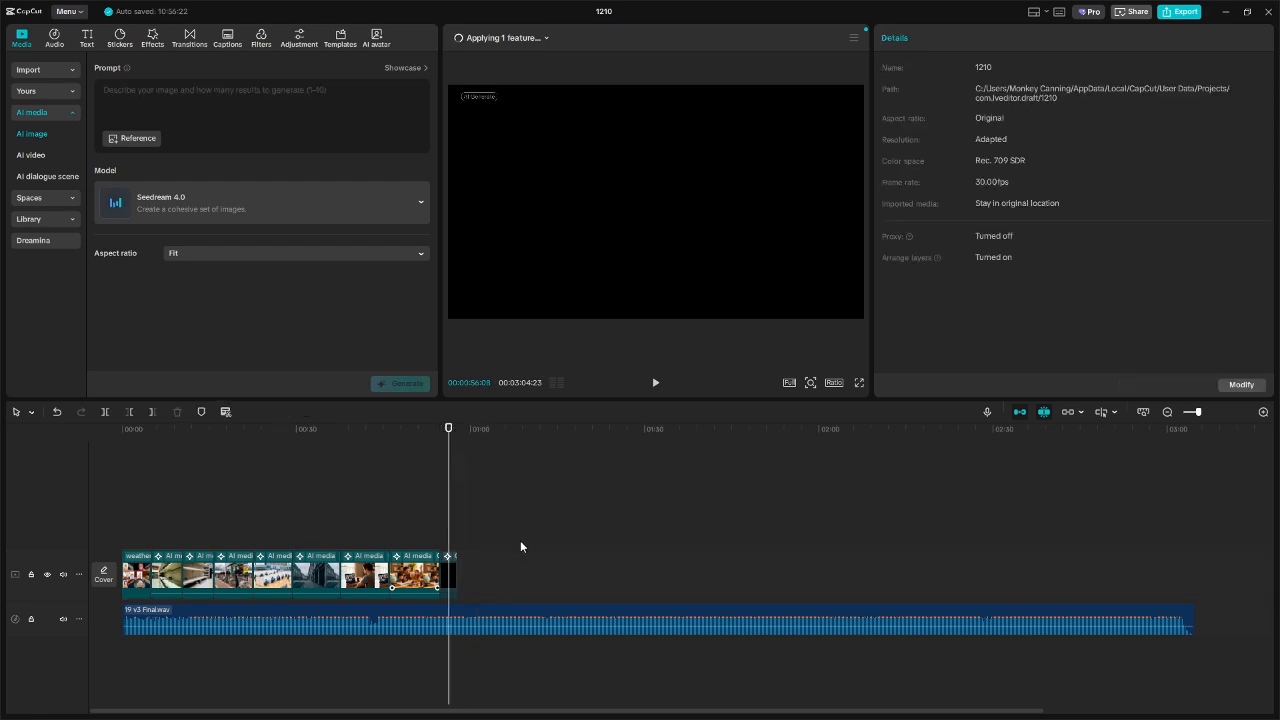
- Switch to Chrome and close the Guides for Brides wedding restrictions timeline
{"action": "key", "text": "super"}
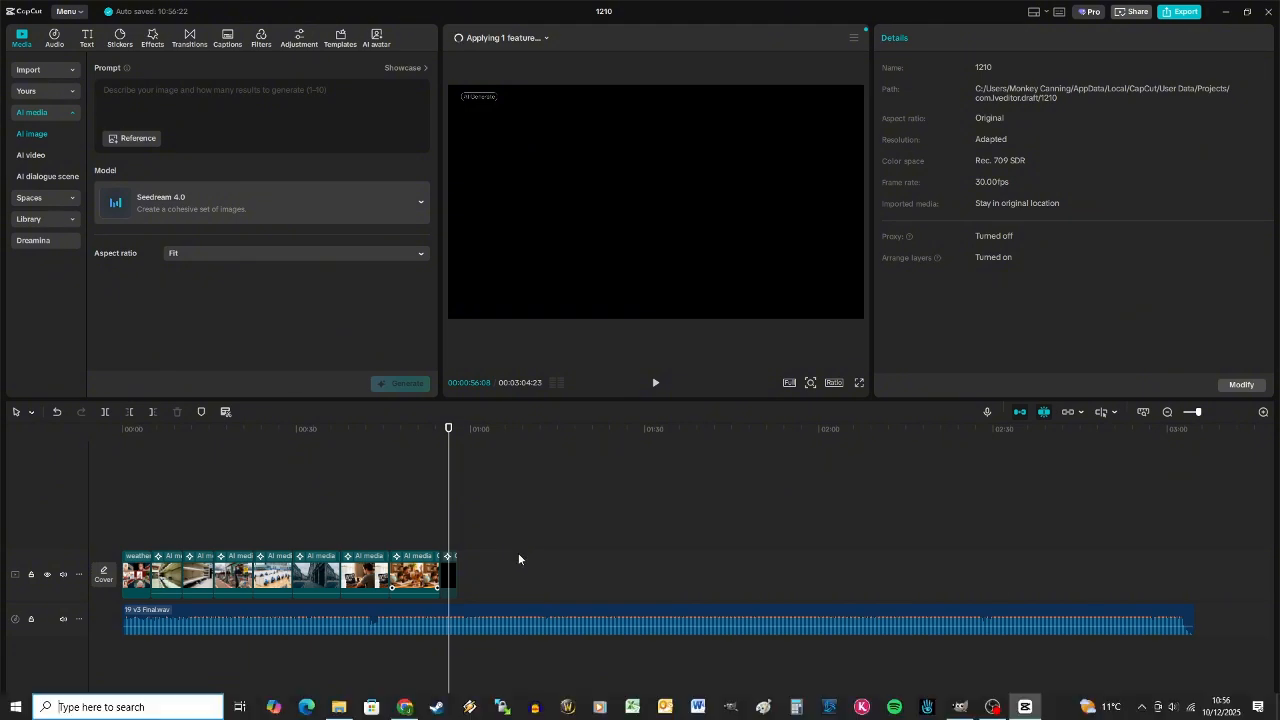
{"action": "left_click", "coordinate": [406, 710]}
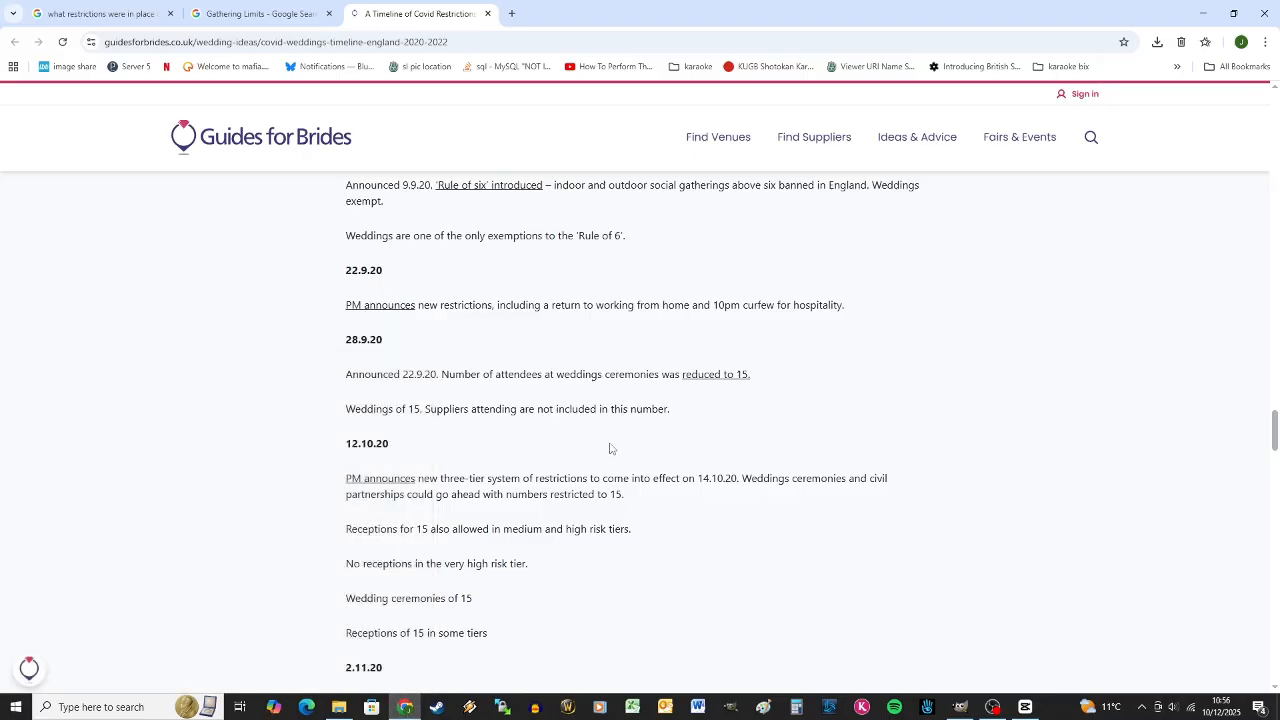
{"action": "left_click", "coordinate": [488, 13]}
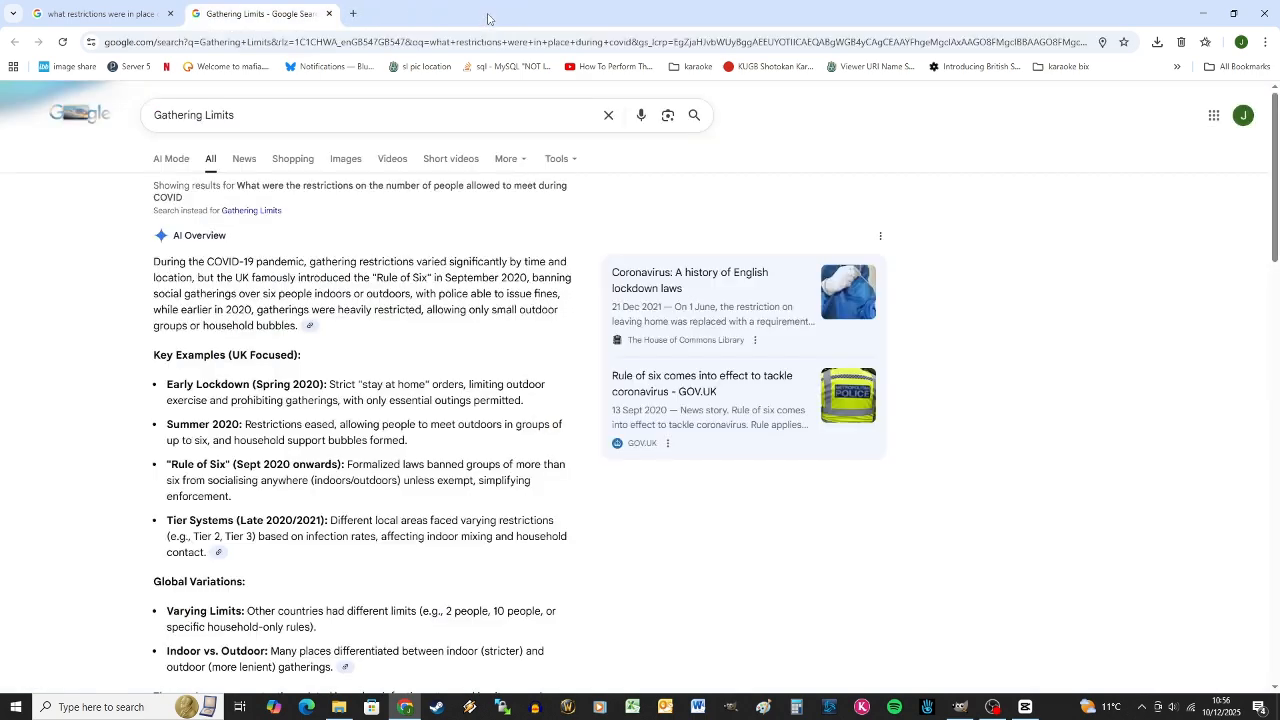
- Search Google in a new tab for "uk covid 19 funeral restrictions"
{"action": "left_click", "coordinate": [352, 14]}
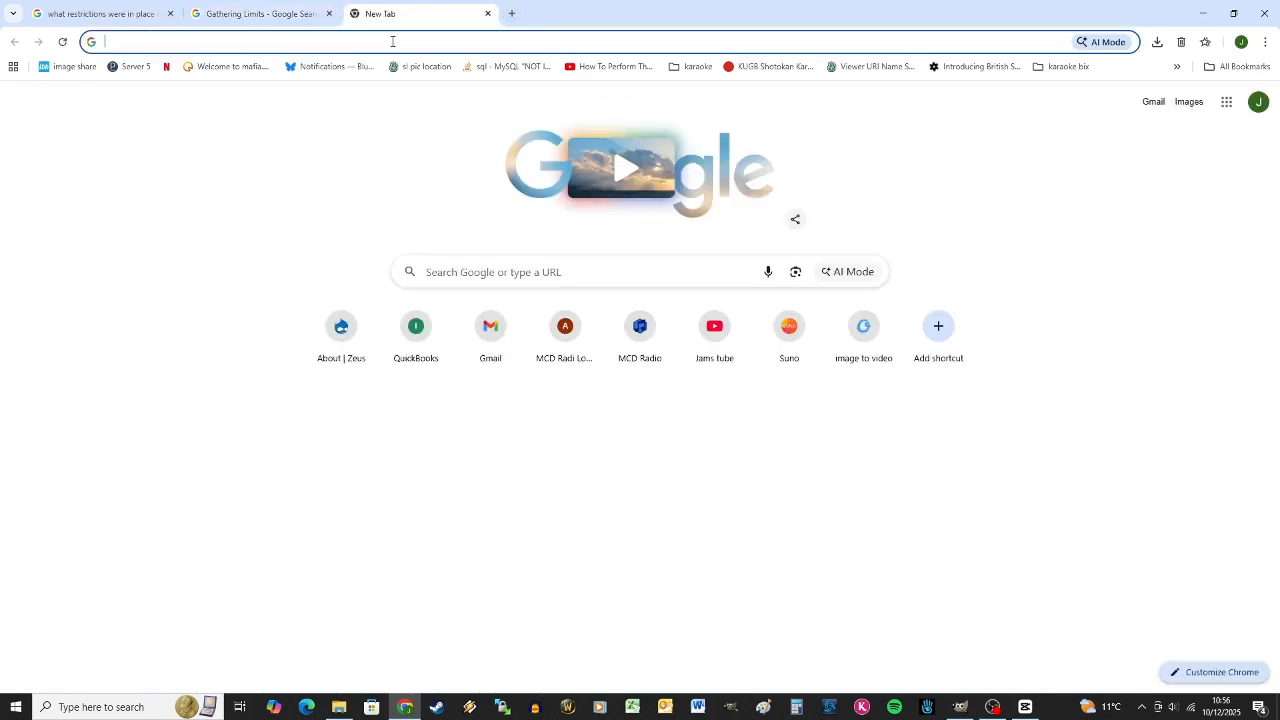
{"action": "type", "text": "uk co"}
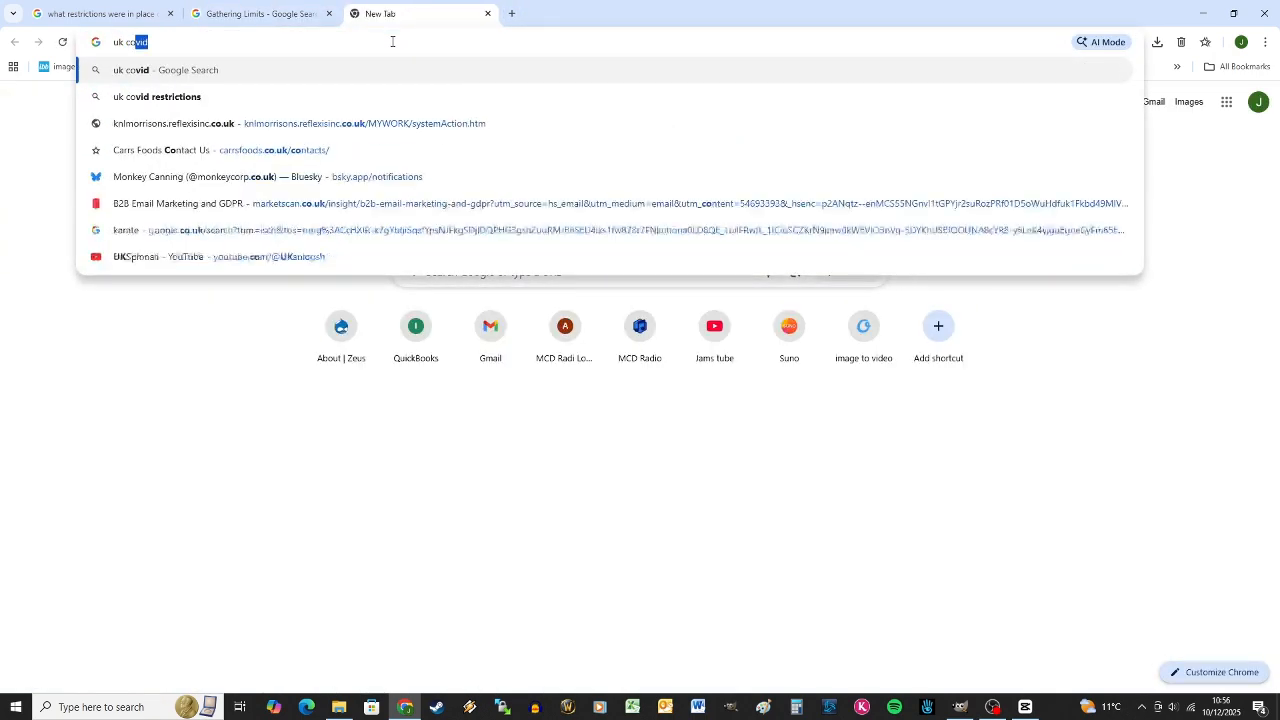
{"action": "type", "text": "vid 19"}
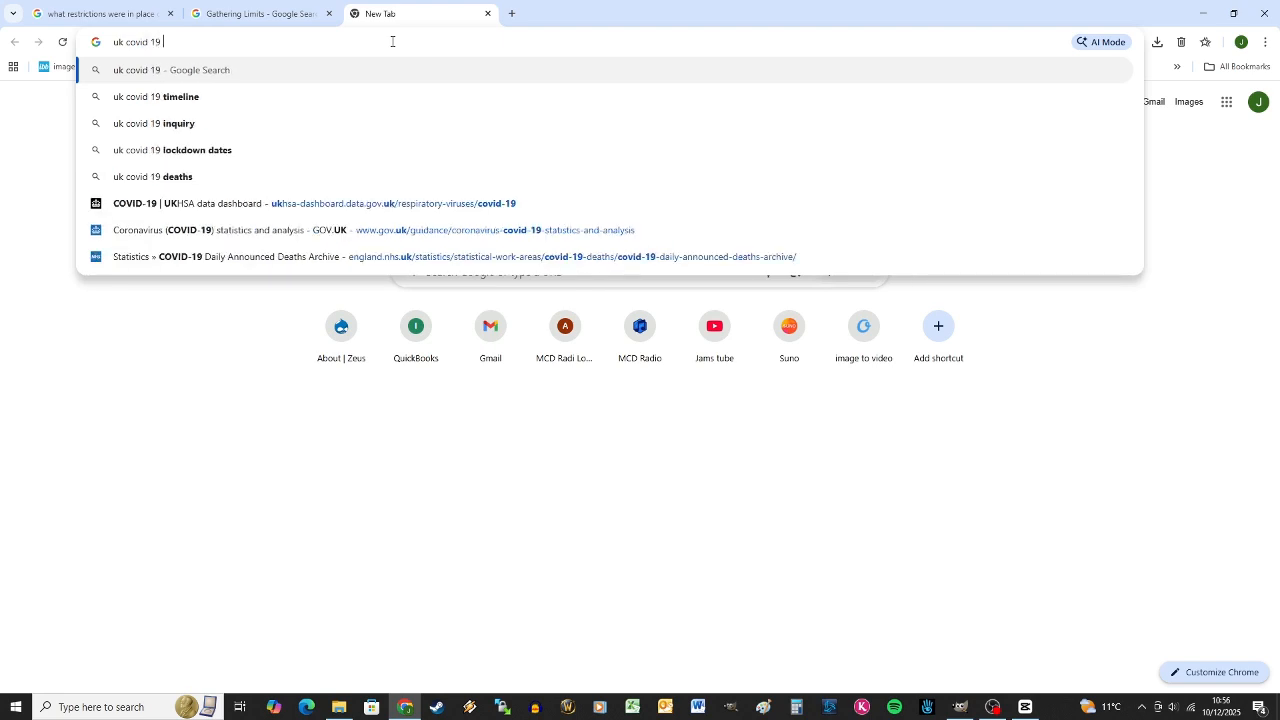
{"action": "type", "text": " funeral "}
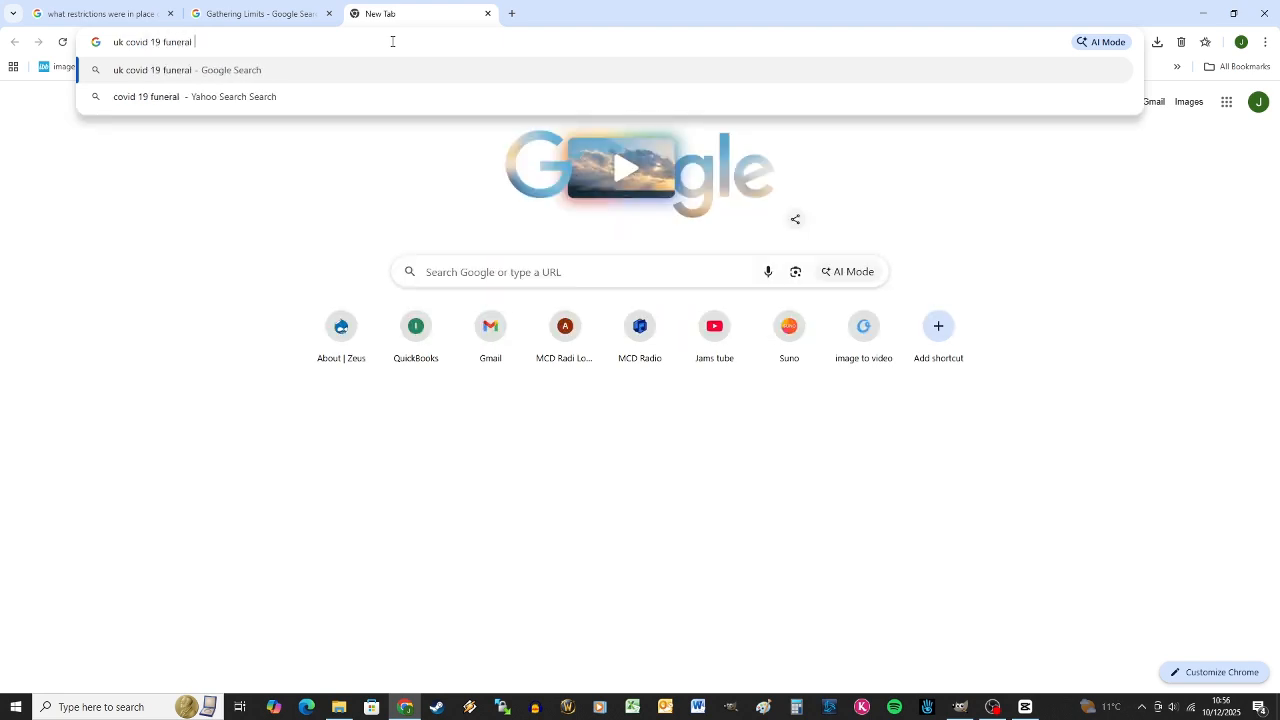
{"action": "type", "text": "restrictio"}
{"action": "type", "text": "ns"}
{"action": "key", "text": "Return"}
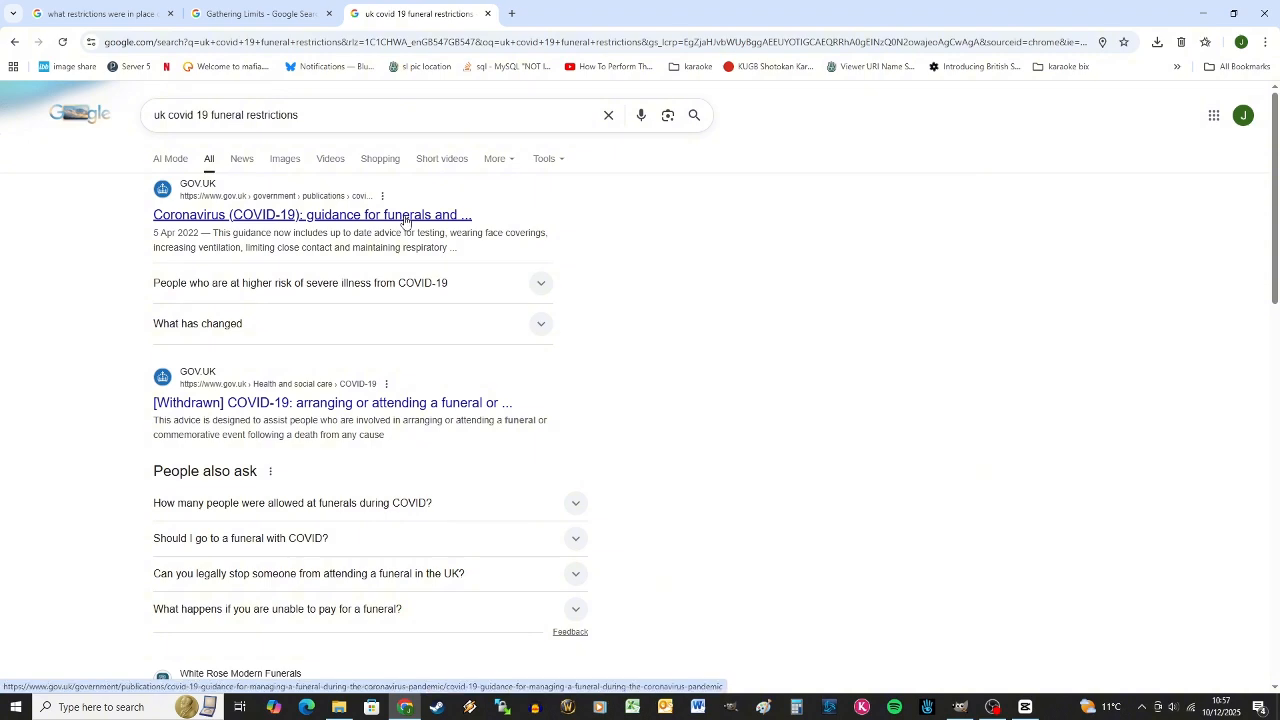
- Expand "How many people were allowed at funerals during COVID?" and look through the search results for funeral attendance limits
{"action": "scroll", "coordinate": [420, 290], "scroll_direction": "down", "scroll_amount": 2}
{"action": "left_click", "coordinate": [437, 304]}
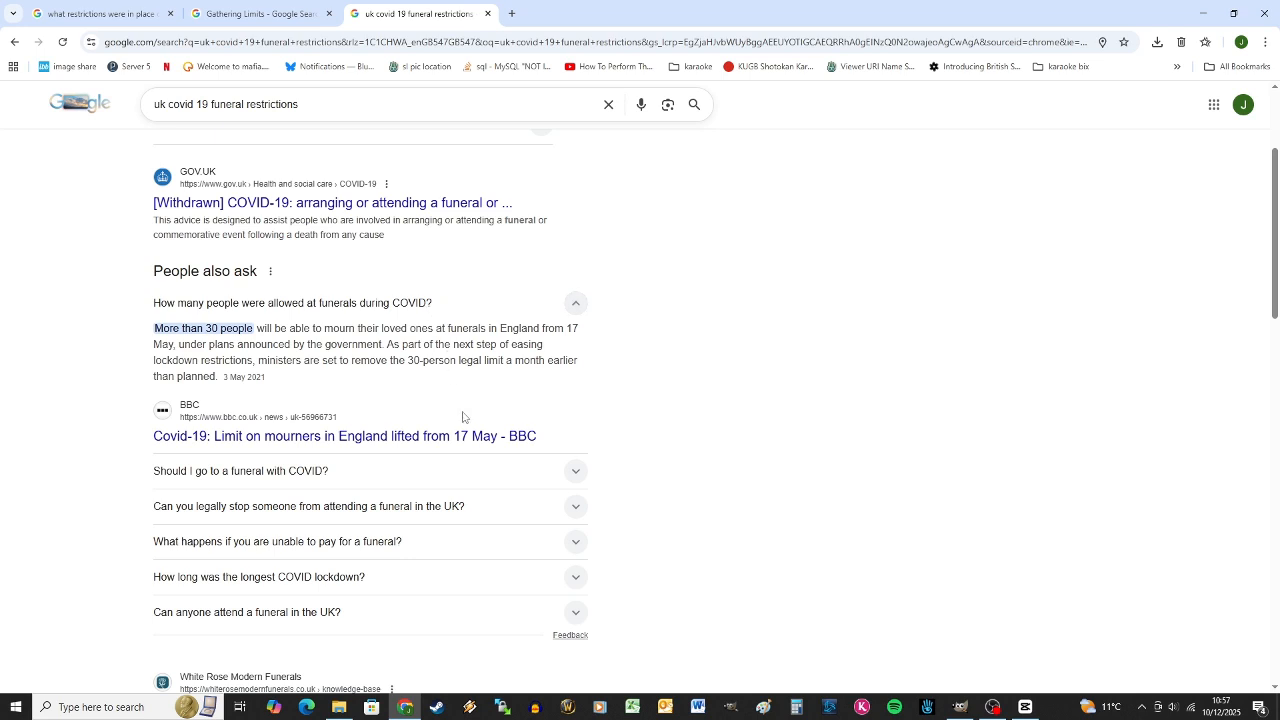
{"action": "scroll", "coordinate": [463, 417], "scroll_direction": "down", "scroll_amount": 1}
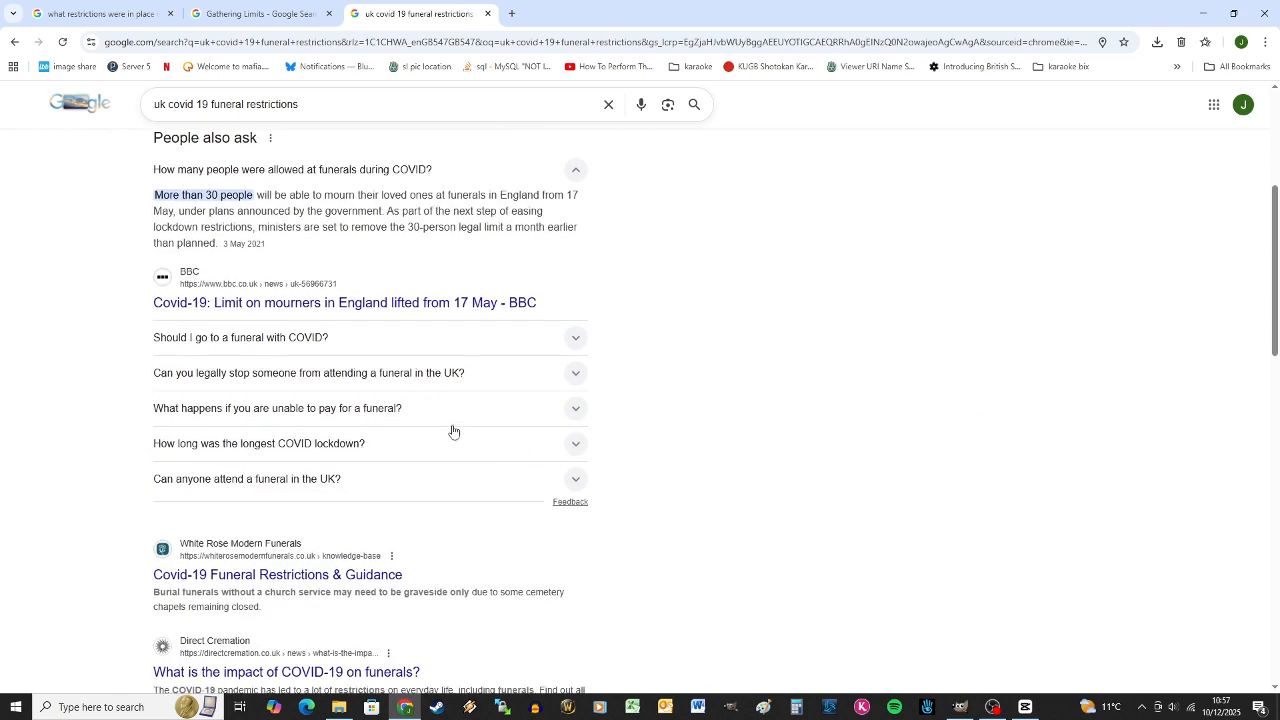
{"action": "scroll", "coordinate": [455, 428], "scroll_direction": "down", "scroll_amount": 2}
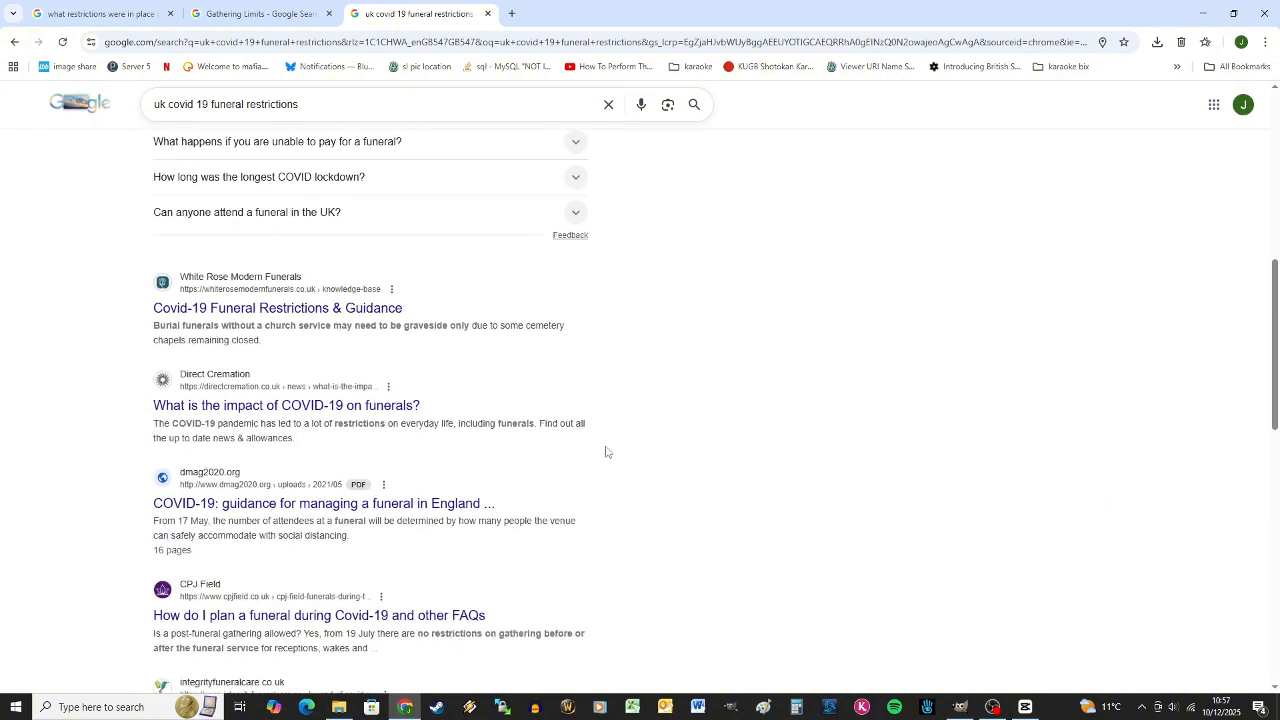
{"action": "scroll", "coordinate": [605, 452], "scroll_direction": "down", "scroll_amount": 1}
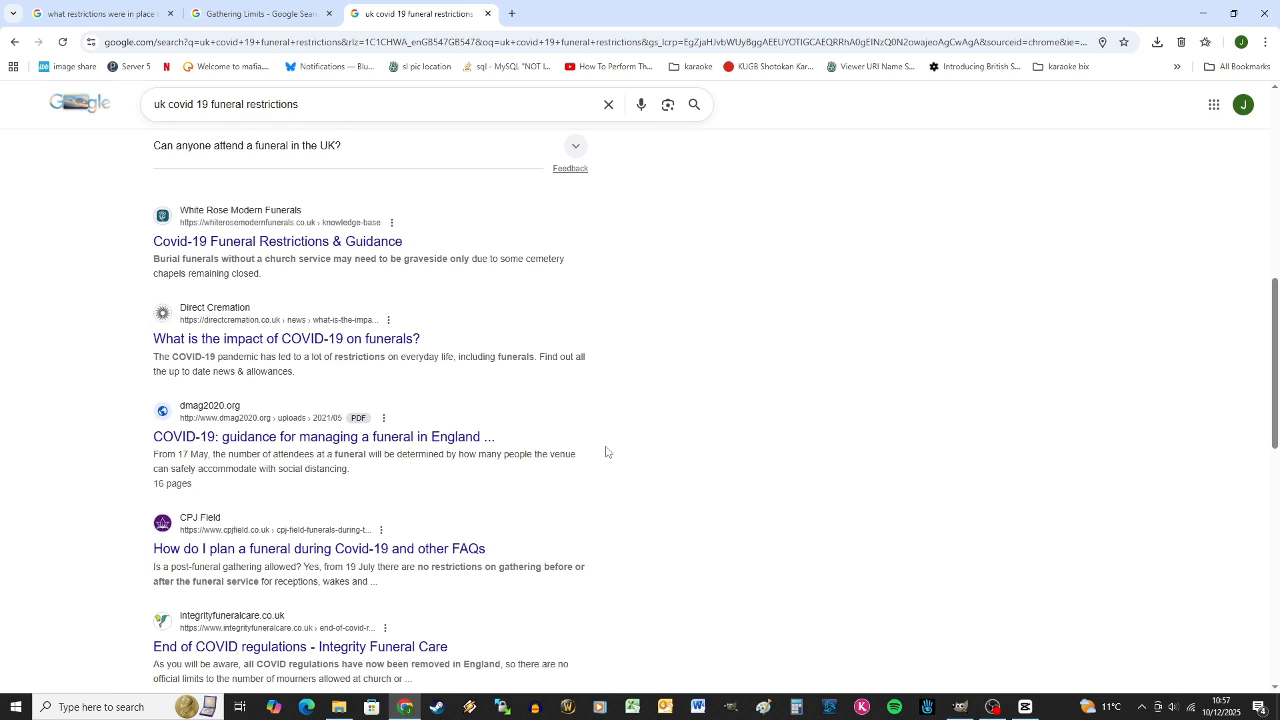
{"action": "scroll", "coordinate": [605, 452], "scroll_direction": "down", "scroll_amount": 1}
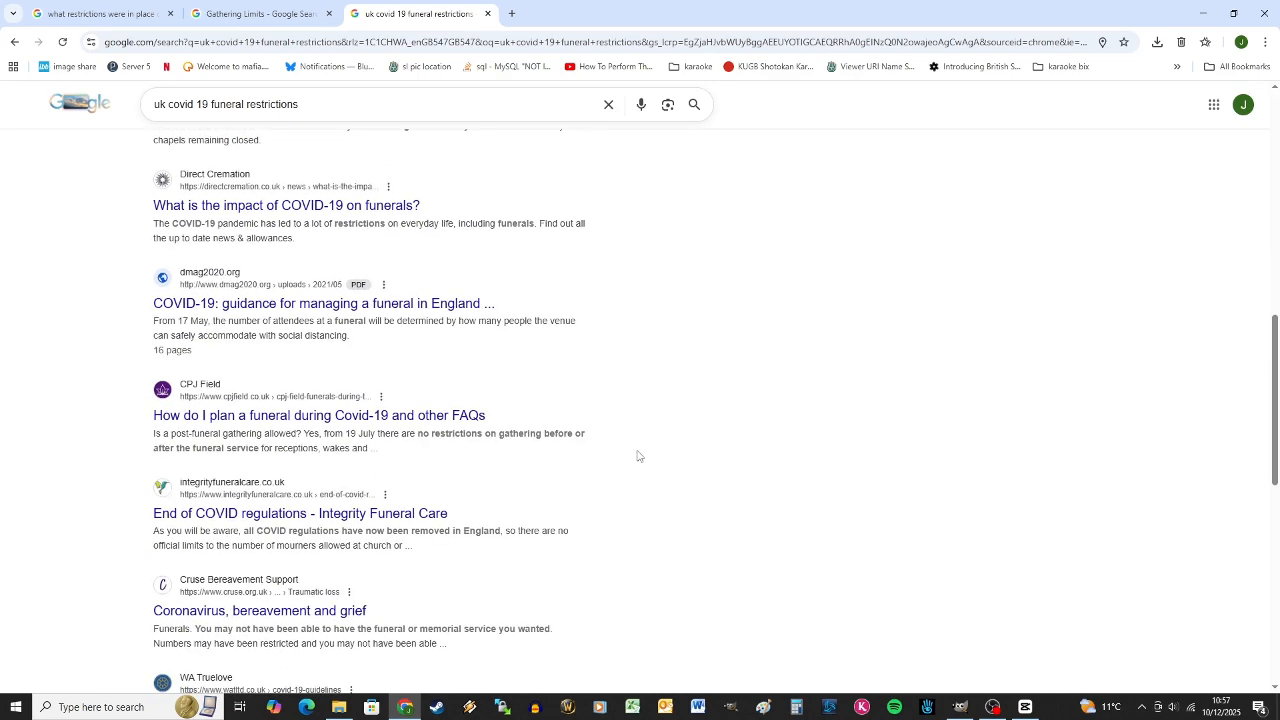
{"action": "scroll", "coordinate": [637, 456], "scroll_direction": "down", "scroll_amount": 1}
{"action": "scroll", "coordinate": [637, 456], "scroll_direction": "down", "scroll_amount": 1}
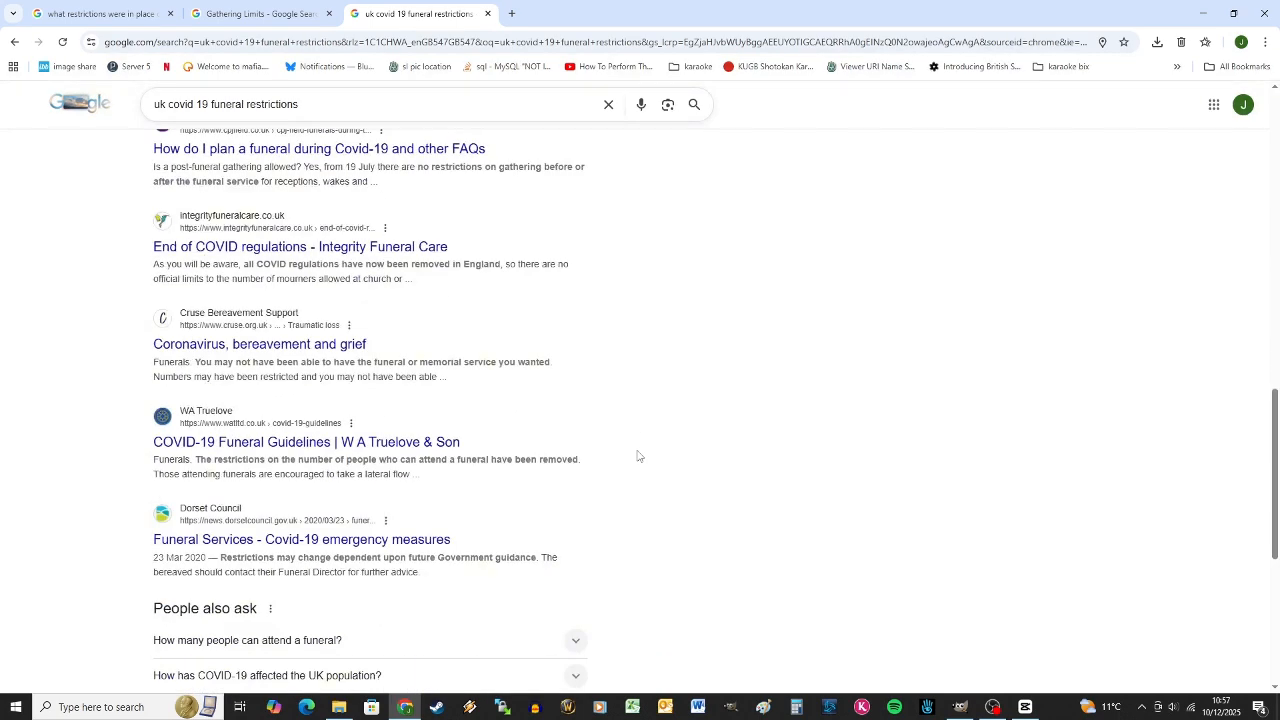
{"action": "scroll", "coordinate": [637, 456], "scroll_direction": "down", "scroll_amount": 1}
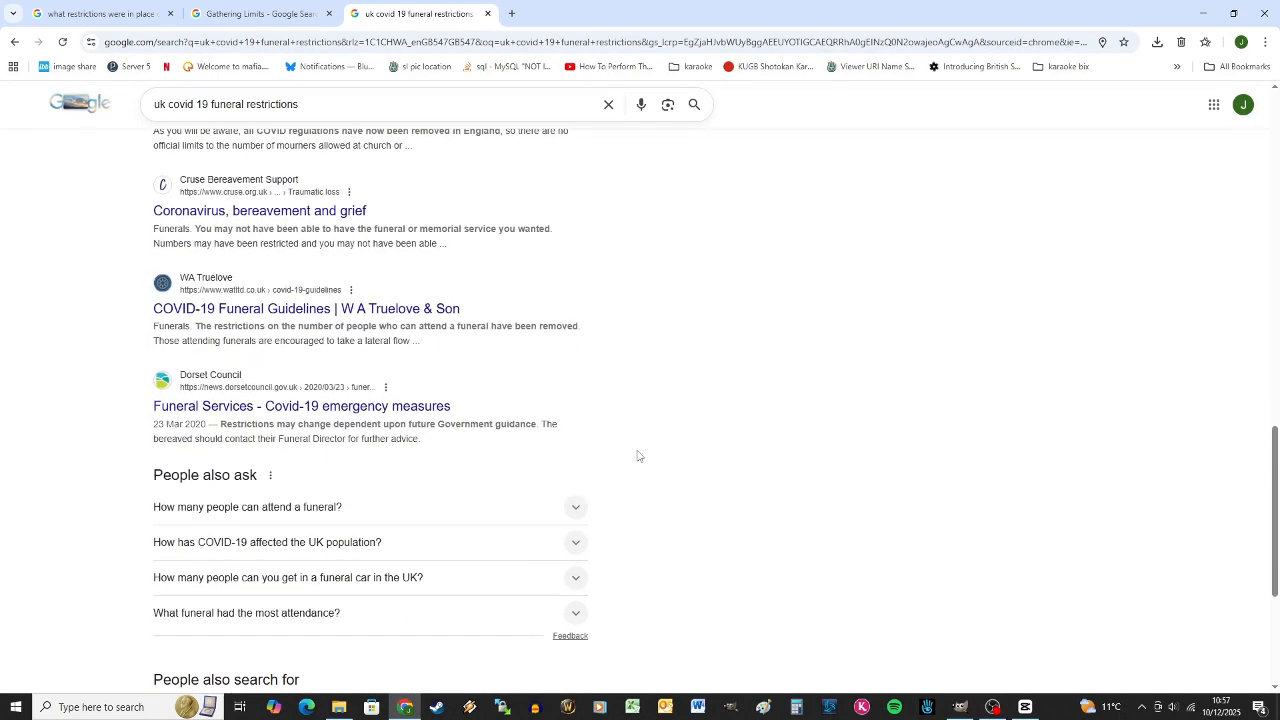
{"action": "scroll", "coordinate": [637, 456], "scroll_direction": "down", "scroll_amount": 1}
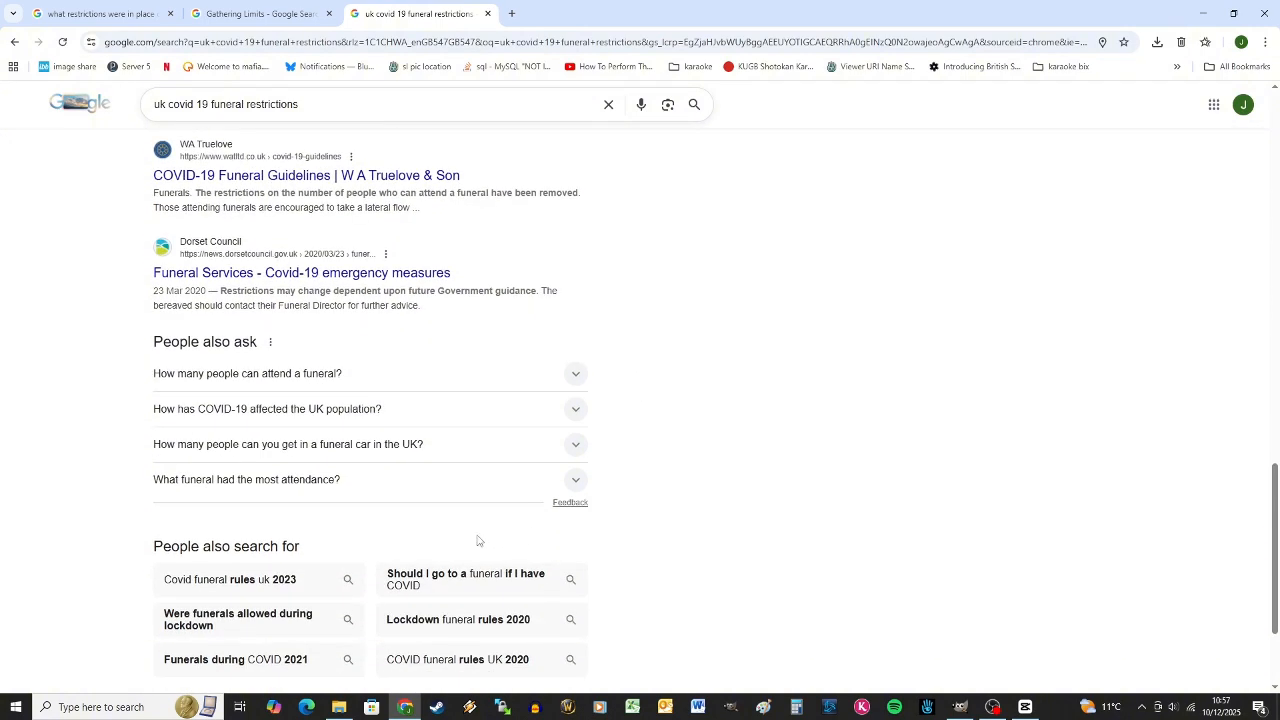
{"action": "scroll", "coordinate": [467, 510], "scroll_direction": "up", "scroll_amount": 1}
{"action": "scroll", "coordinate": [467, 510], "scroll_direction": "up", "scroll_amount": 5}
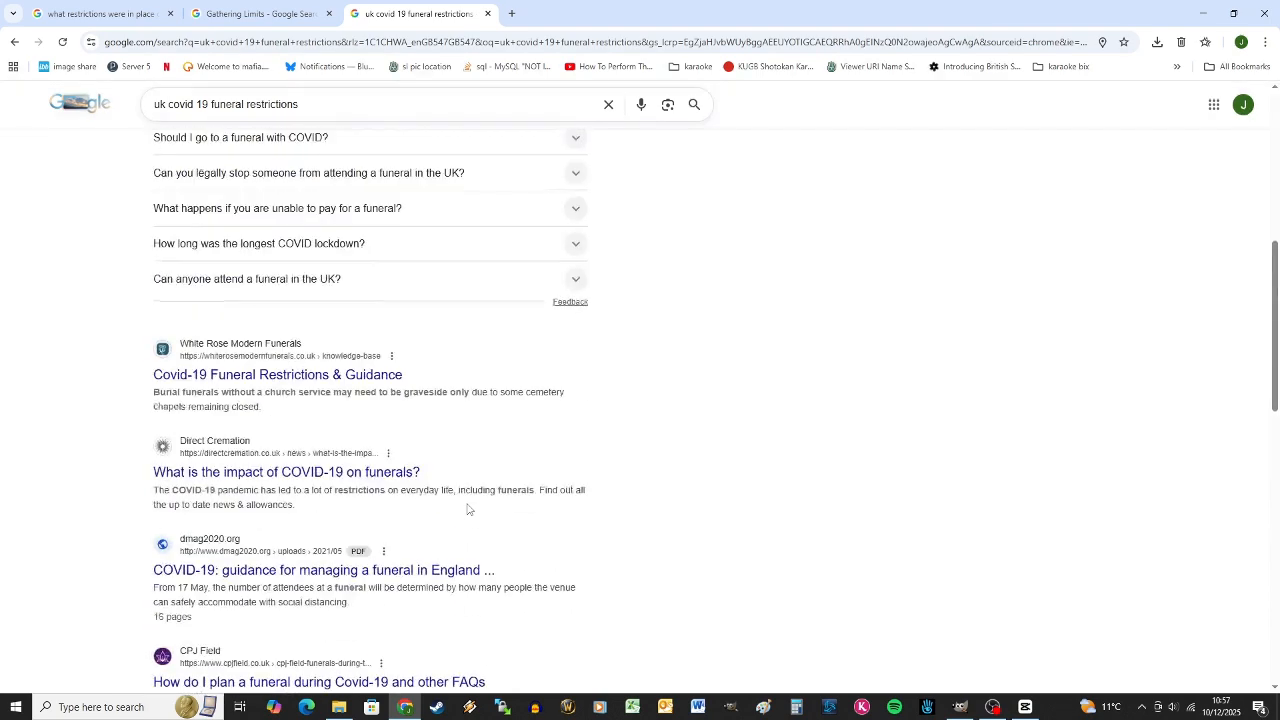
{"action": "scroll", "coordinate": [467, 510], "scroll_direction": "up", "scroll_amount": 3}
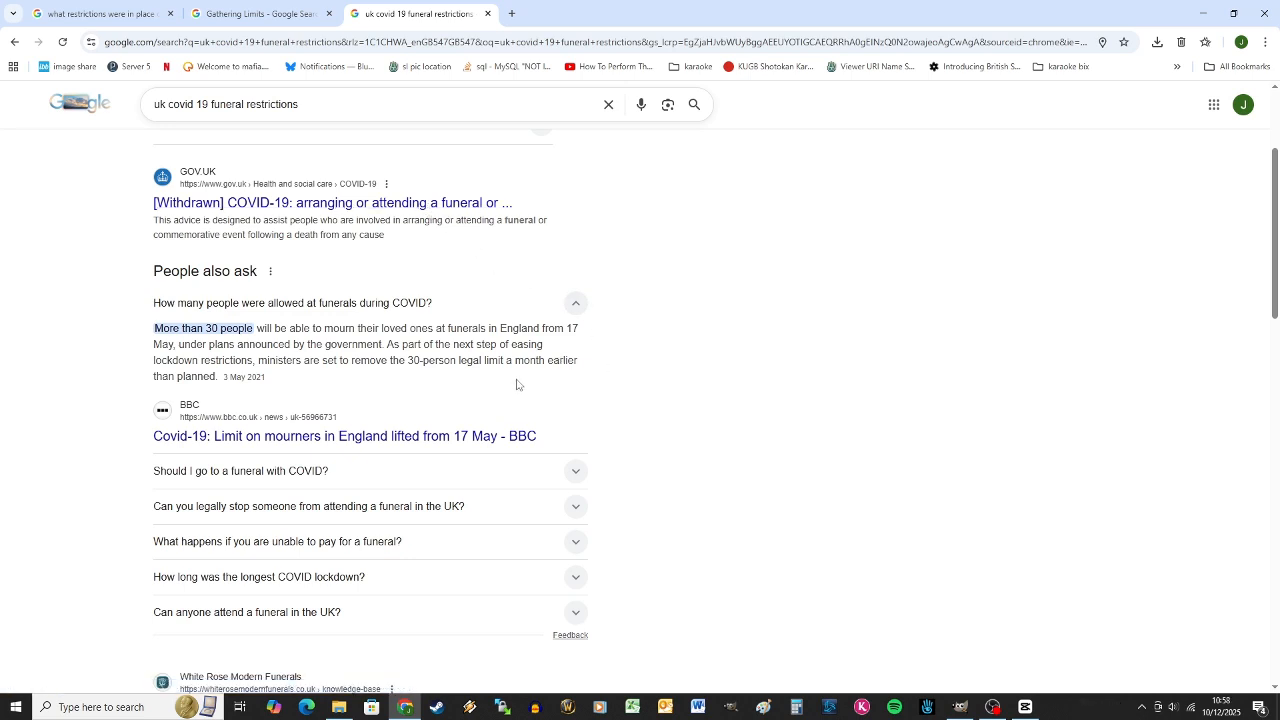
- Switch to CapCut and change the wedding reception clip at the end of the timeline to the second generated image
{"action": "left_click", "coordinate": [1025, 707]}
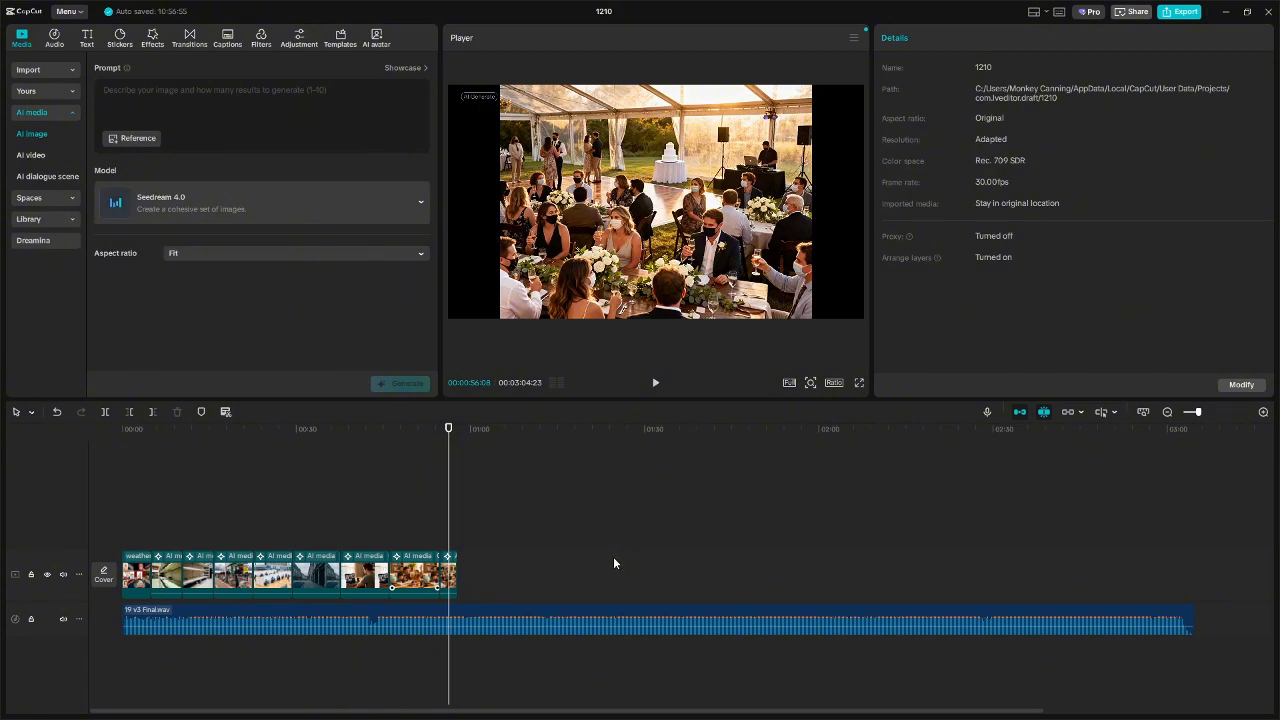
{"action": "left_click", "coordinate": [453, 541]}
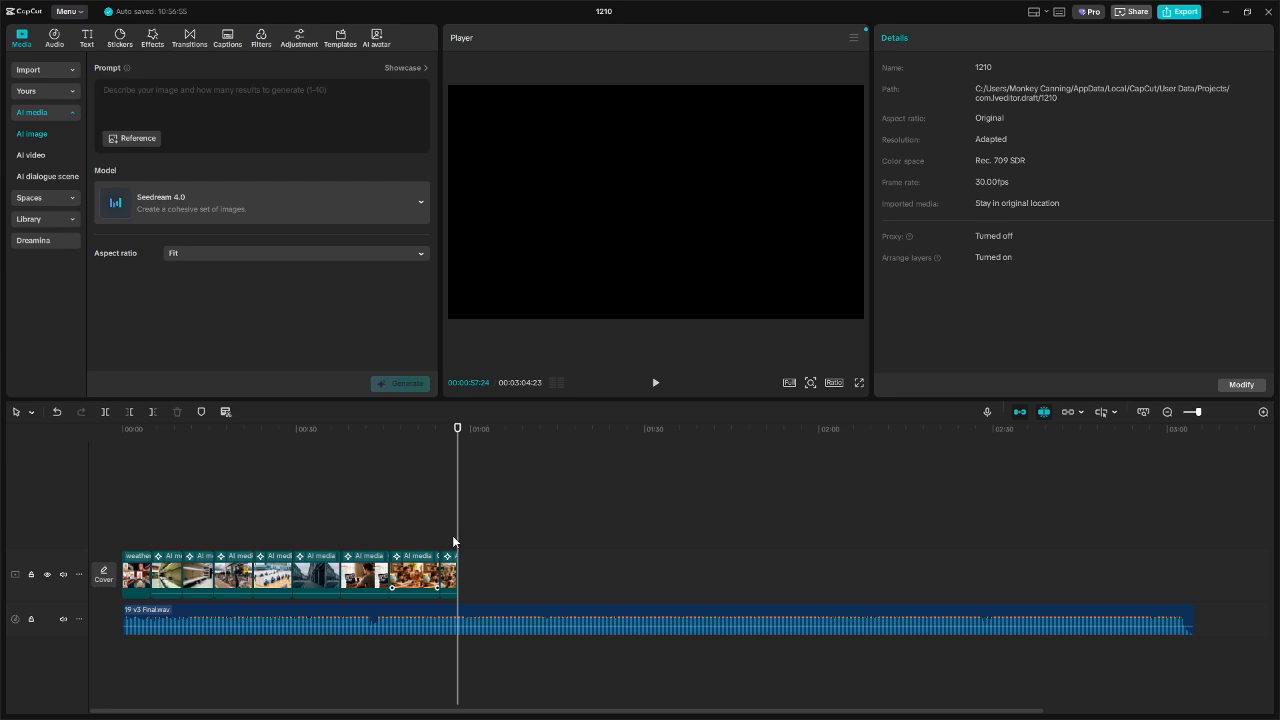
{"action": "left_click", "coordinate": [453, 541]}
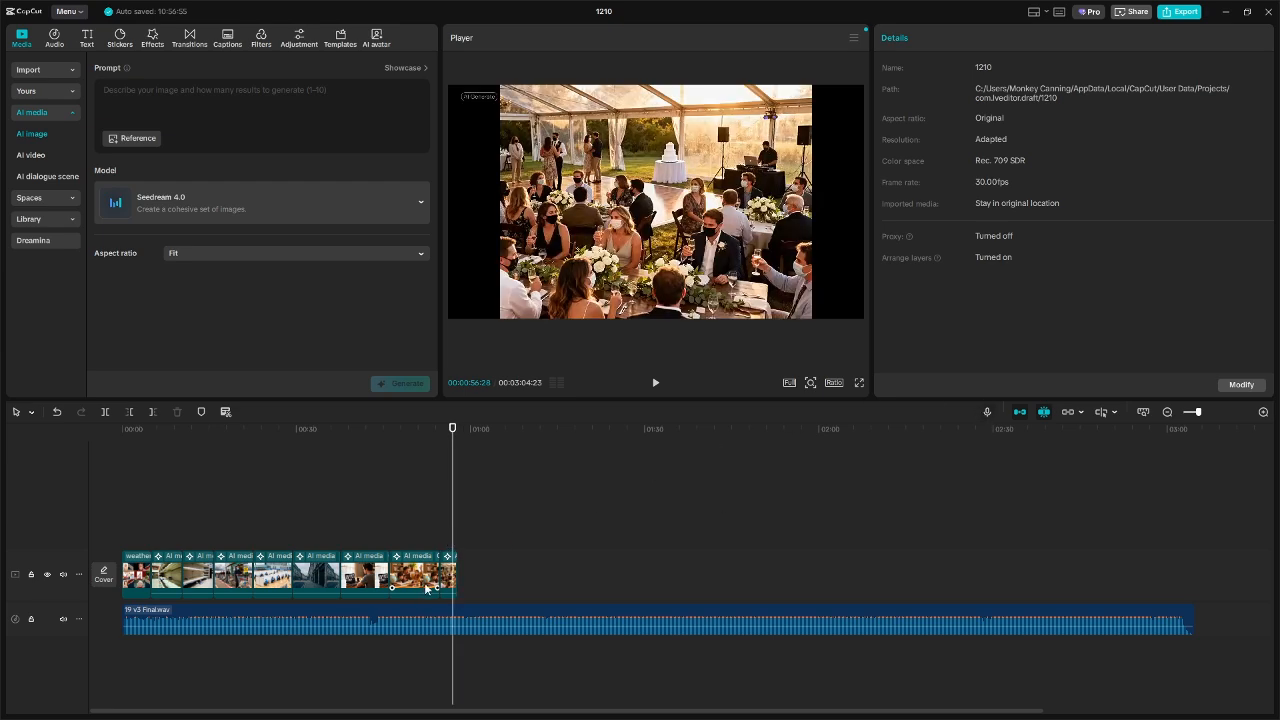
{"action": "left_click", "coordinate": [448, 574]}
{"action": "left_click", "coordinate": [955, 118]}
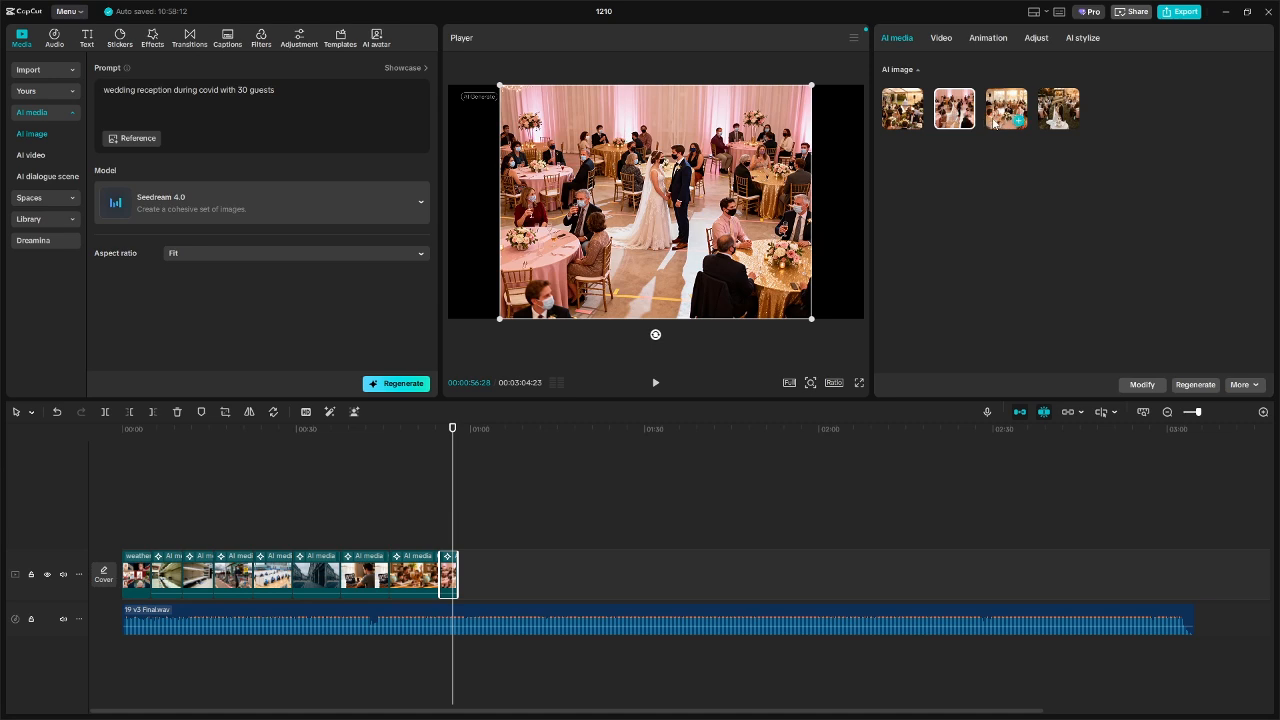
- Compare the generated wedding reception images, keep the second one and extend its clip at the timeline's end to about 01:02
{"action": "left_click", "coordinate": [1008, 113]}
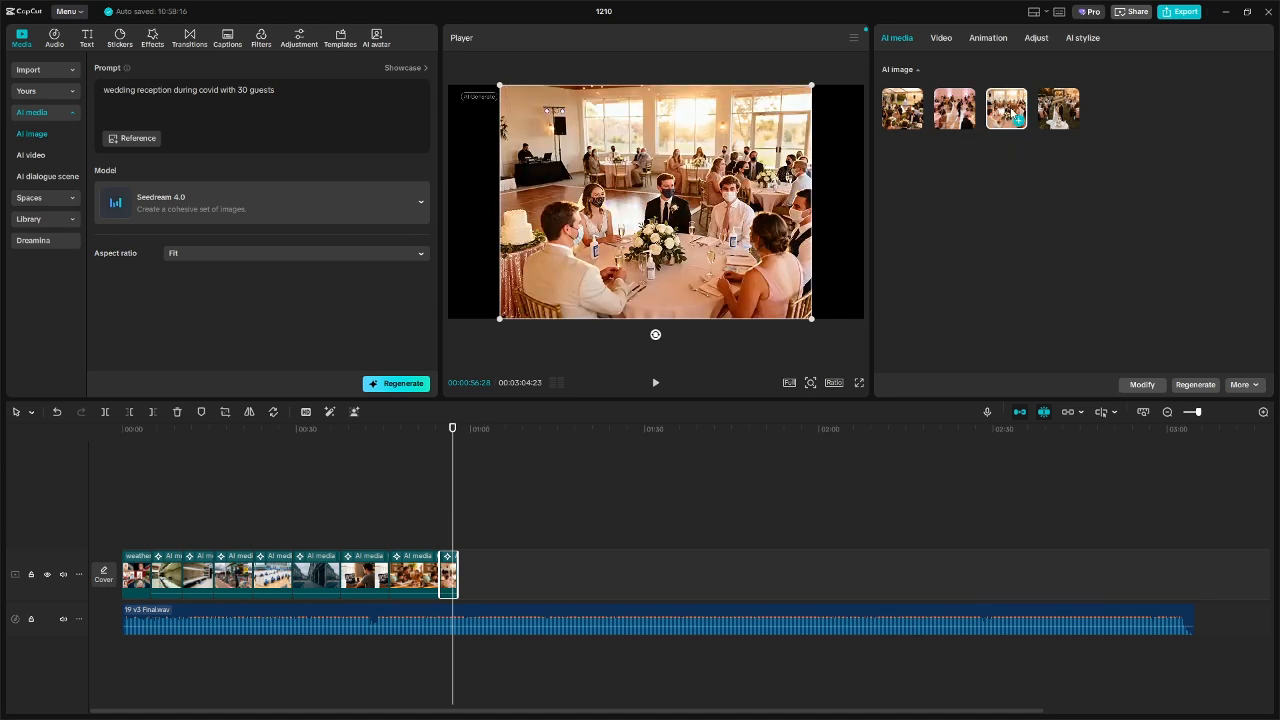
{"action": "left_click", "coordinate": [1066, 108]}
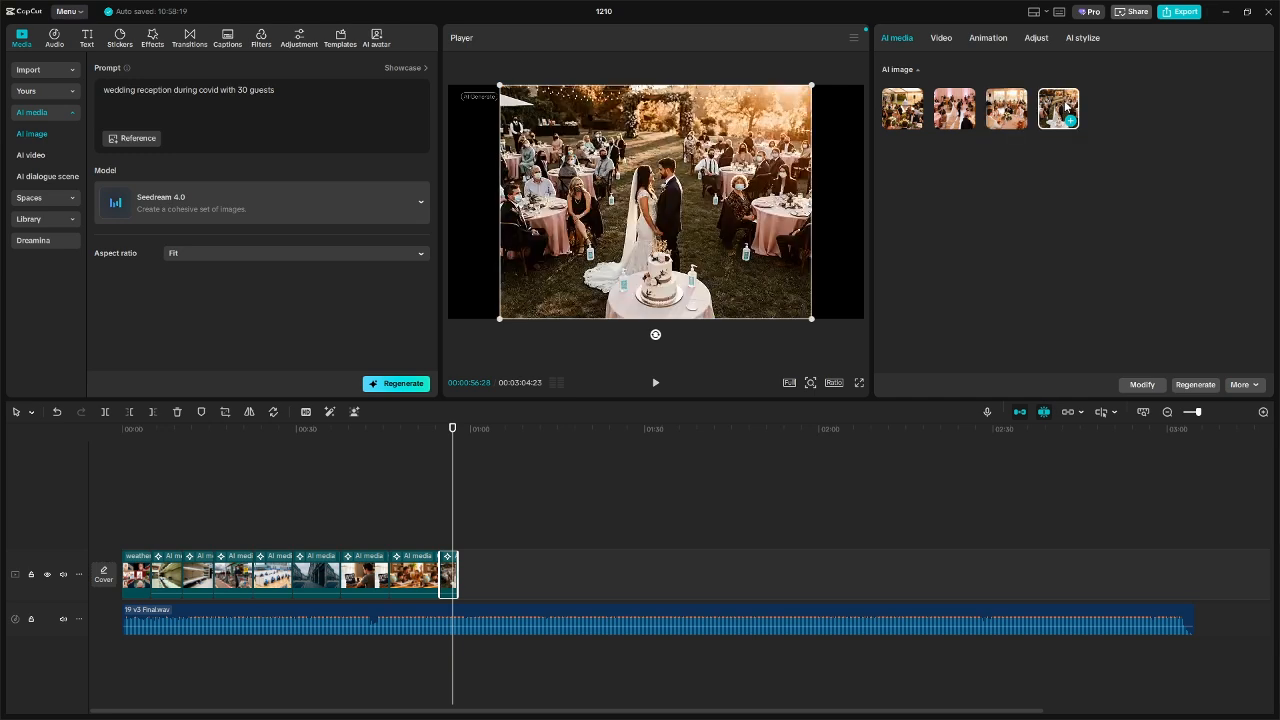
{"action": "left_click", "coordinate": [1003, 106]}
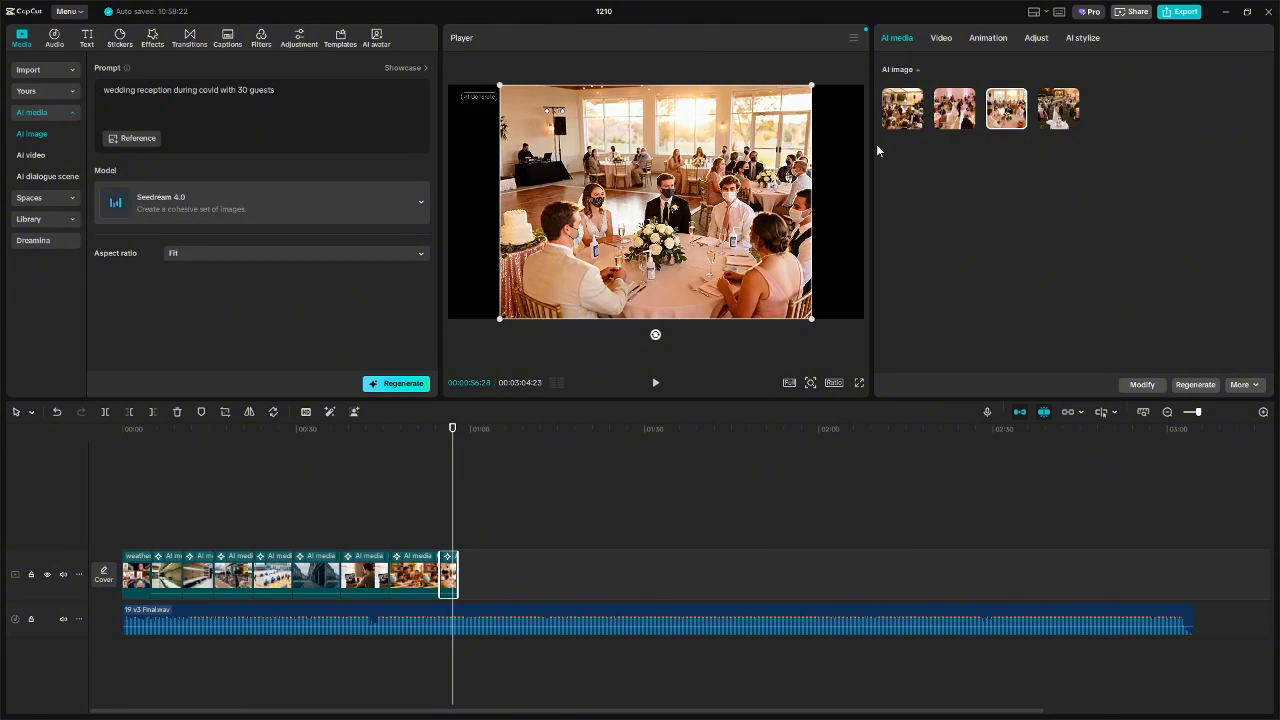
{"action": "left_click", "coordinate": [946, 112]}
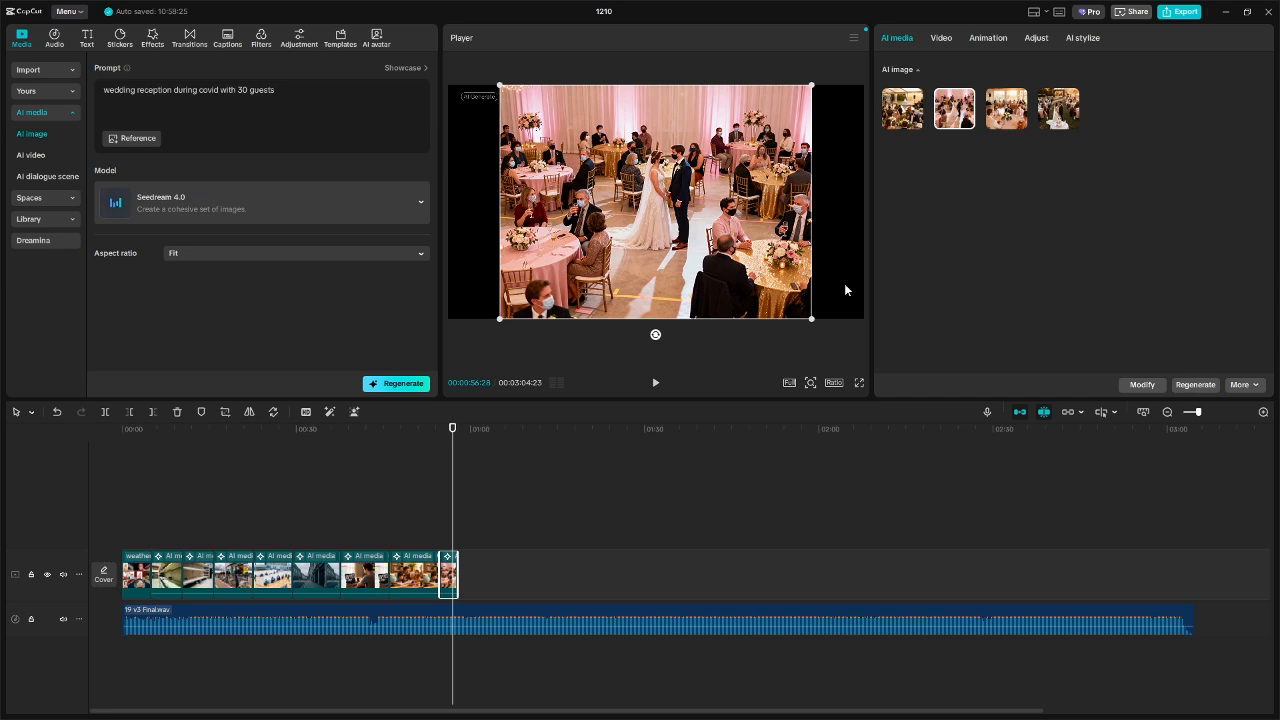
{"action": "left_click_drag", "start_coordinate": [457, 575], "coordinate": [481, 575]}
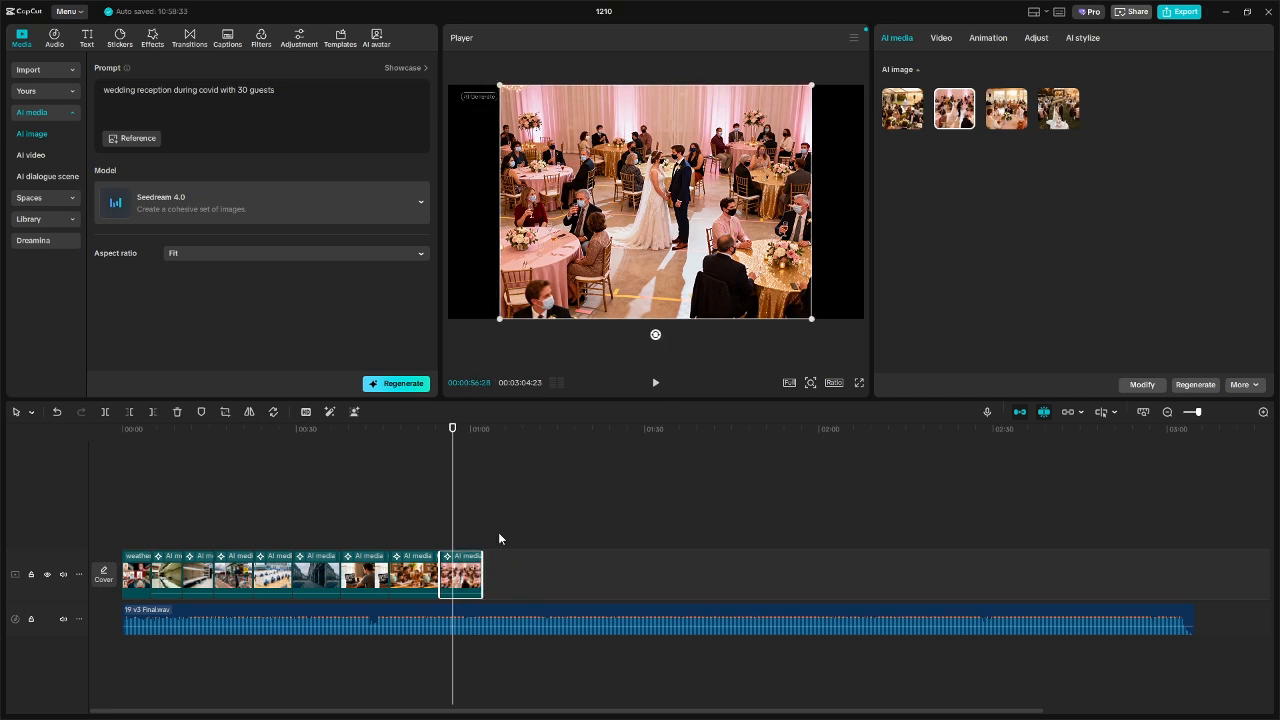
- Generate an AI image after the wedding reception clip with the prompt "funeral during covid with 20 mourners"
{"action": "left_click", "coordinate": [499, 537]}
{"action": "left_click", "coordinate": [201, 108]}
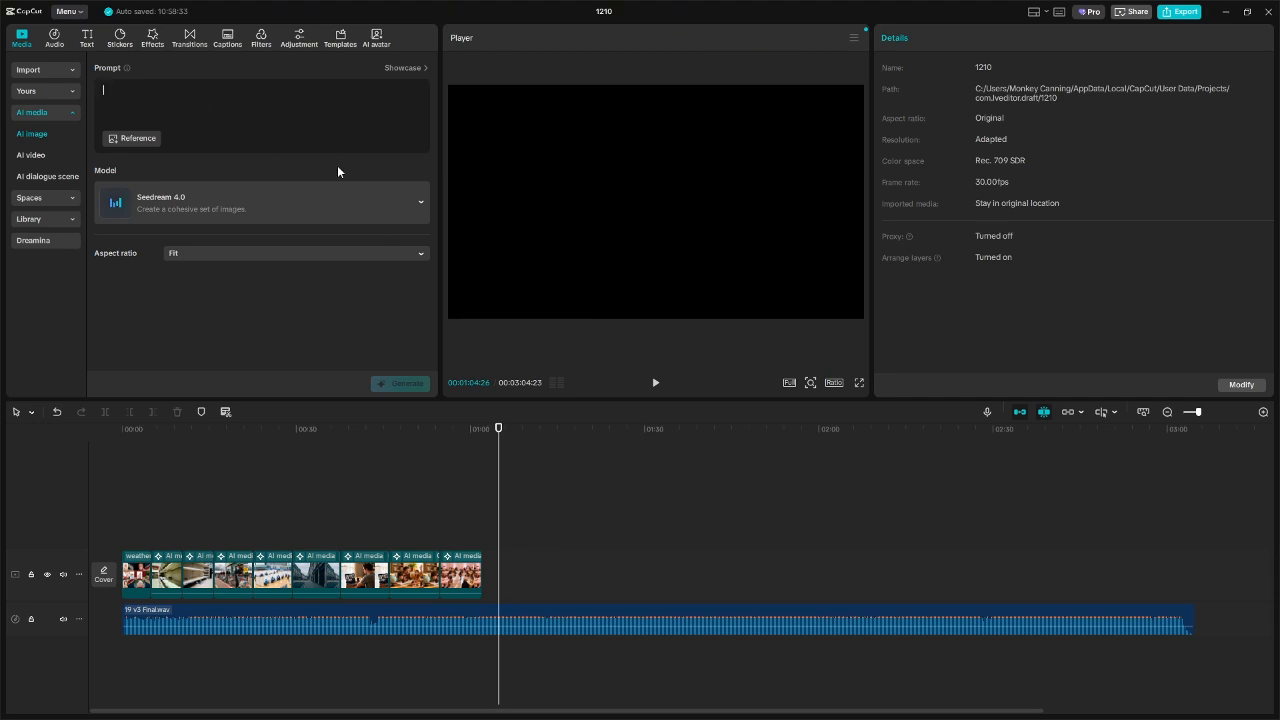
{"action": "type", "text": "funeral"}
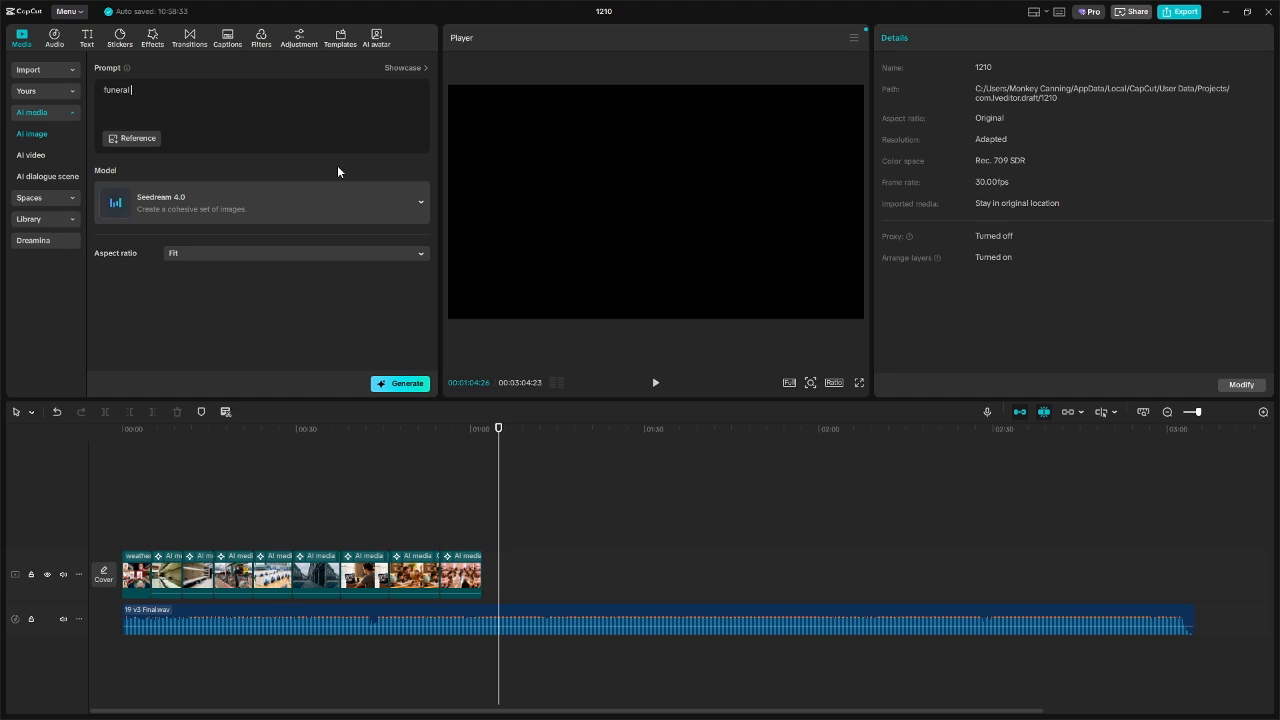
{"action": "type", "text": " during covid with 20 mourners"}
{"action": "left_click", "coordinate": [407, 387]}
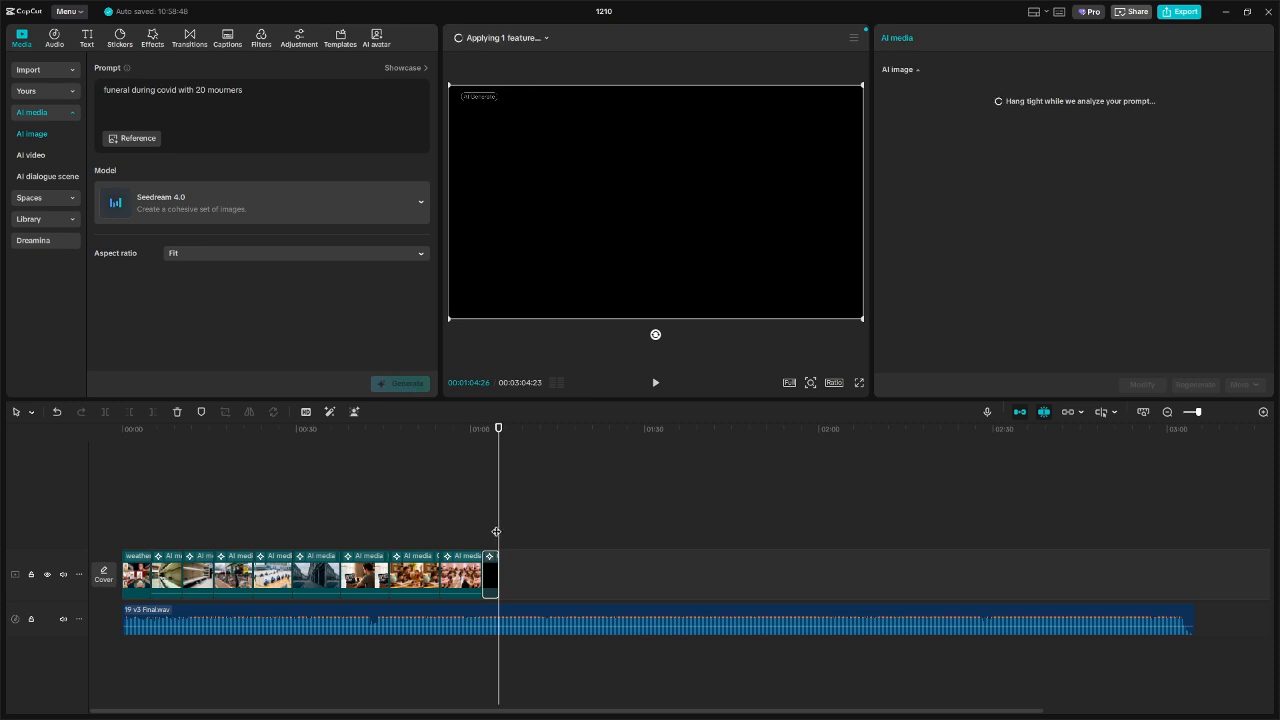
{"action": "left_click", "coordinate": [487, 537]}
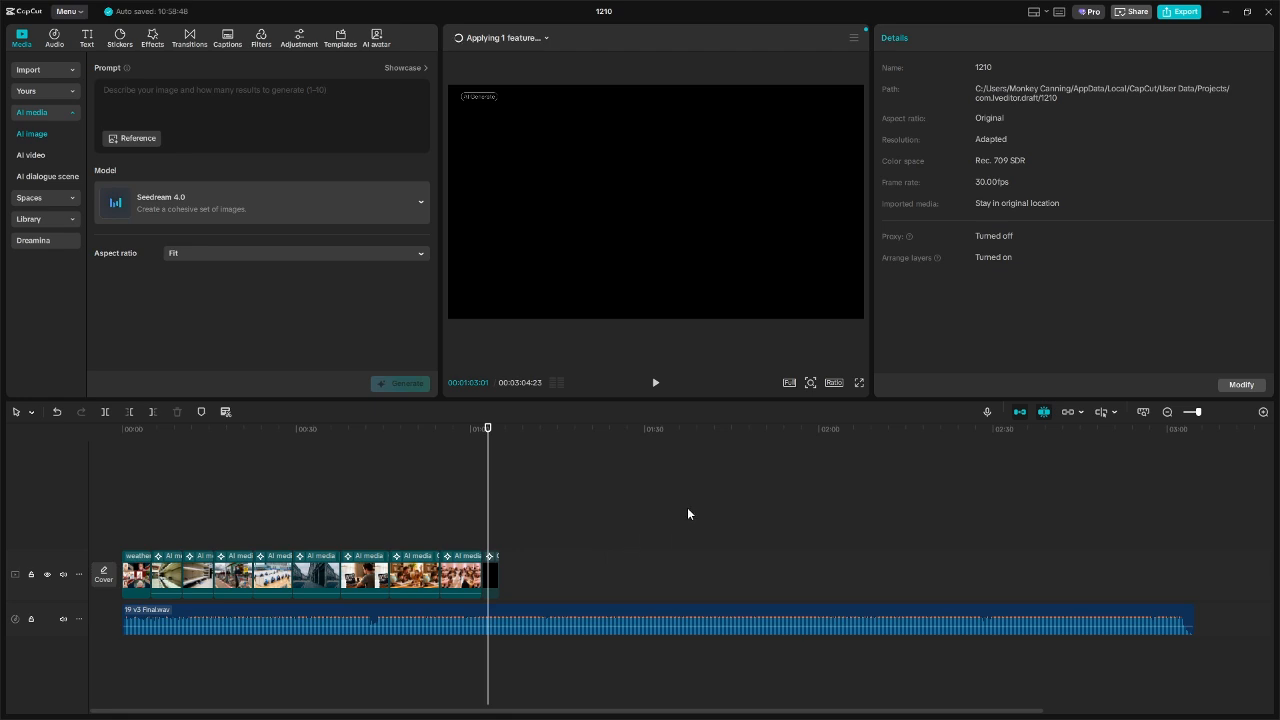
{"action": "key", "text": "super"}
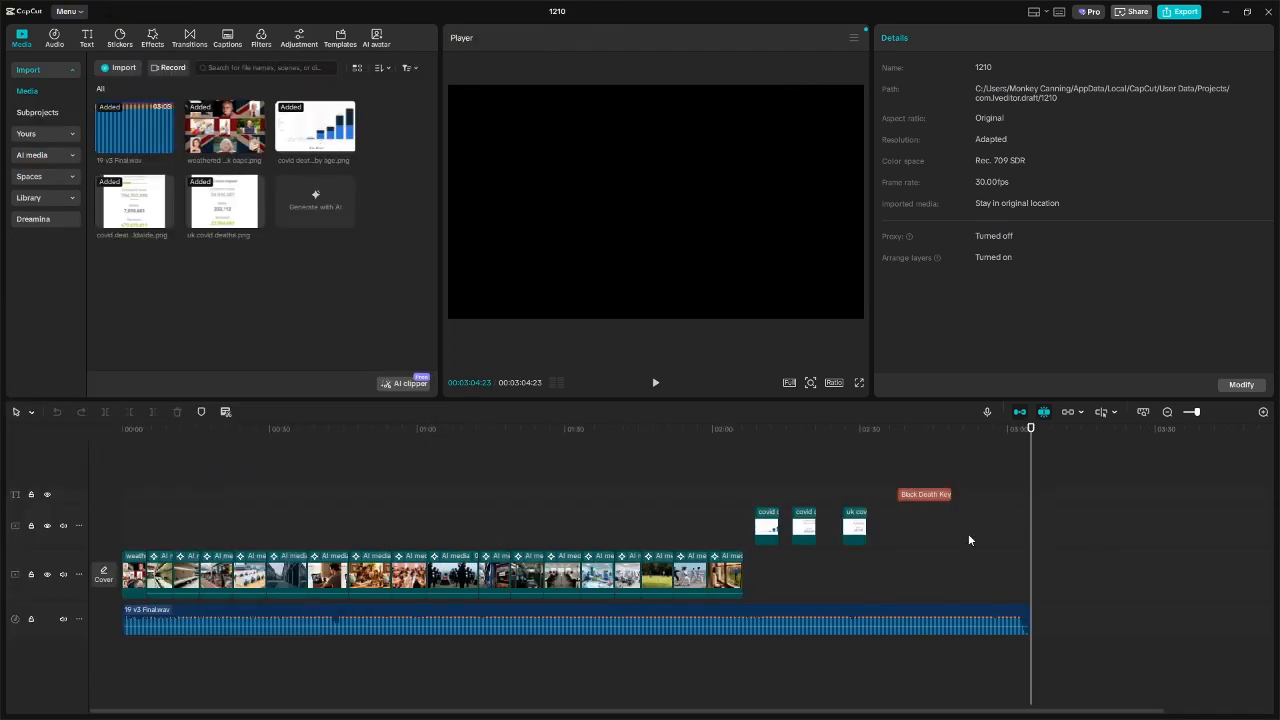
- Find the sports hall vaccination clip at about 00:26 and load it as the source for image-to-video generation
{"action": "left_click", "coordinate": [957, 546]}
{"action": "left_click", "coordinate": [217, 521]}
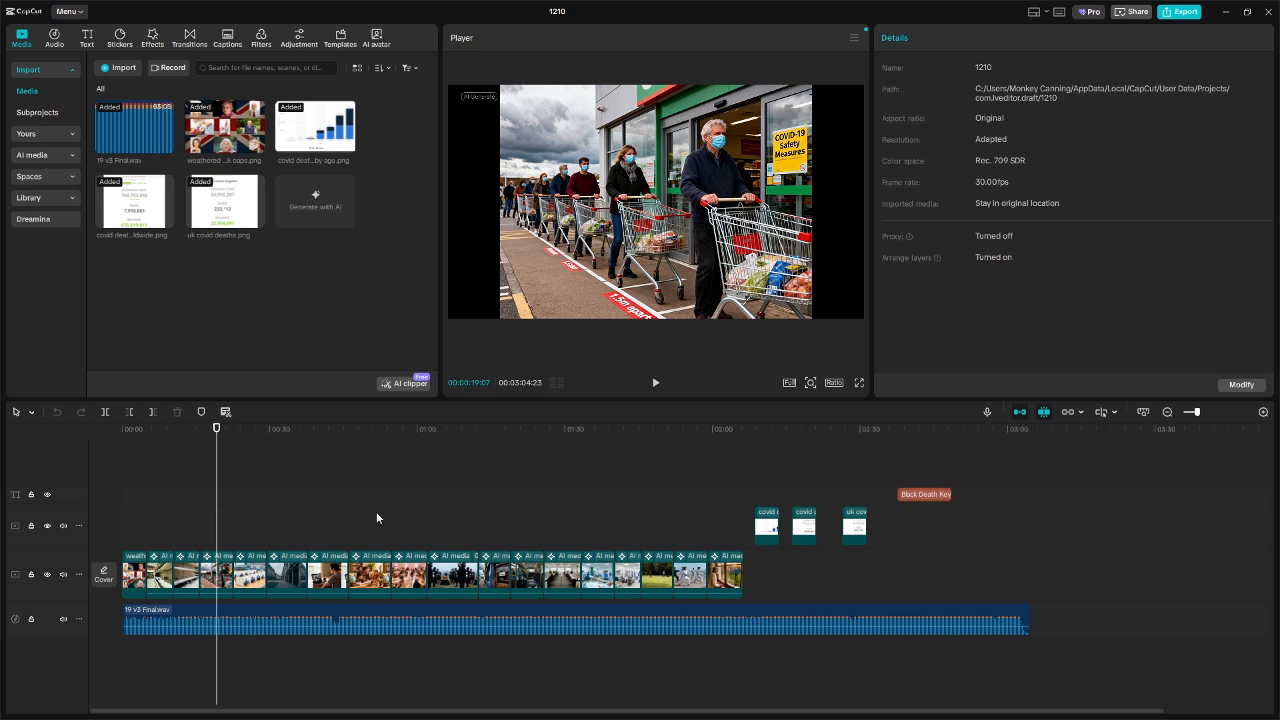
{"action": "left_click", "coordinate": [255, 533]}
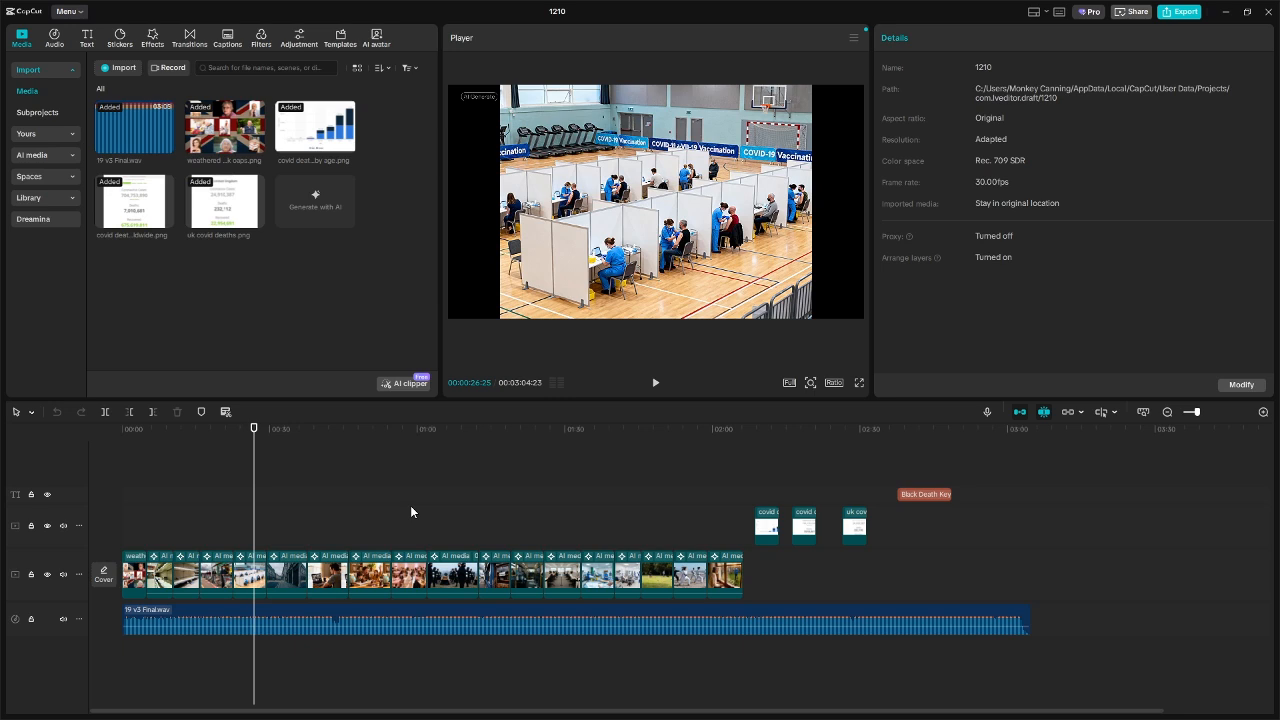
{"action": "right_click", "coordinate": [243, 575]}
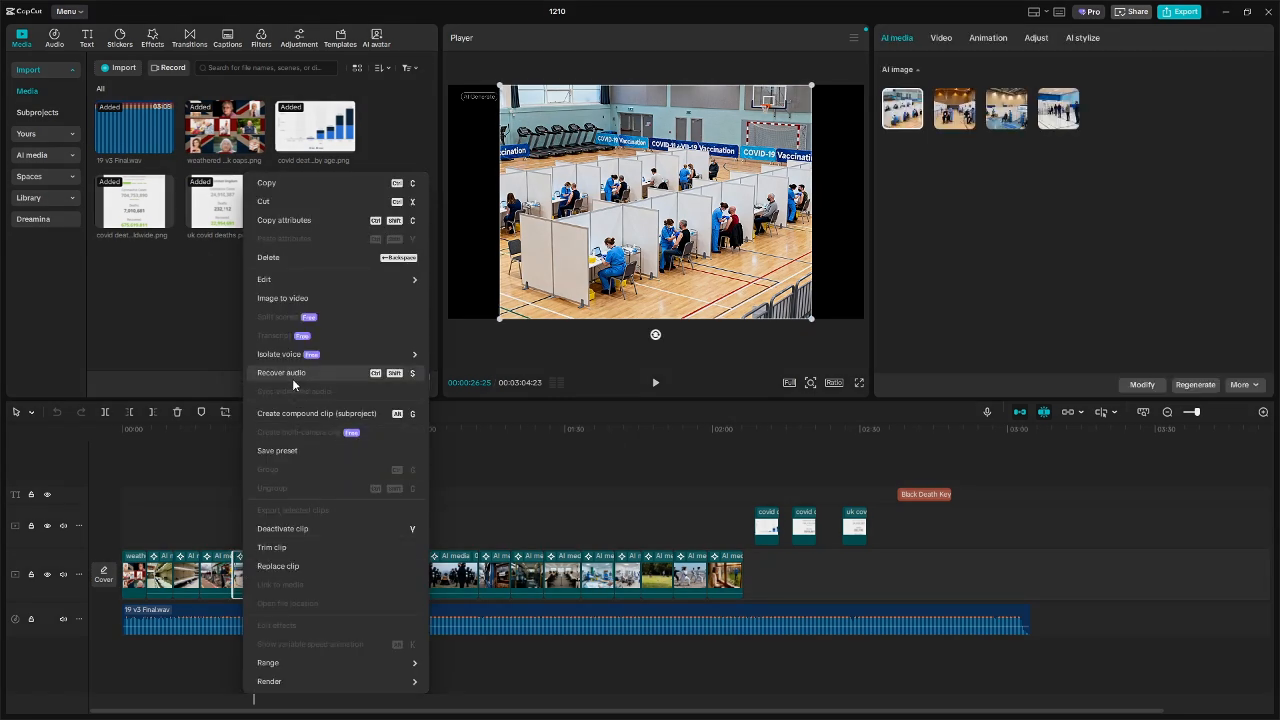
{"action": "left_click", "coordinate": [283, 298]}
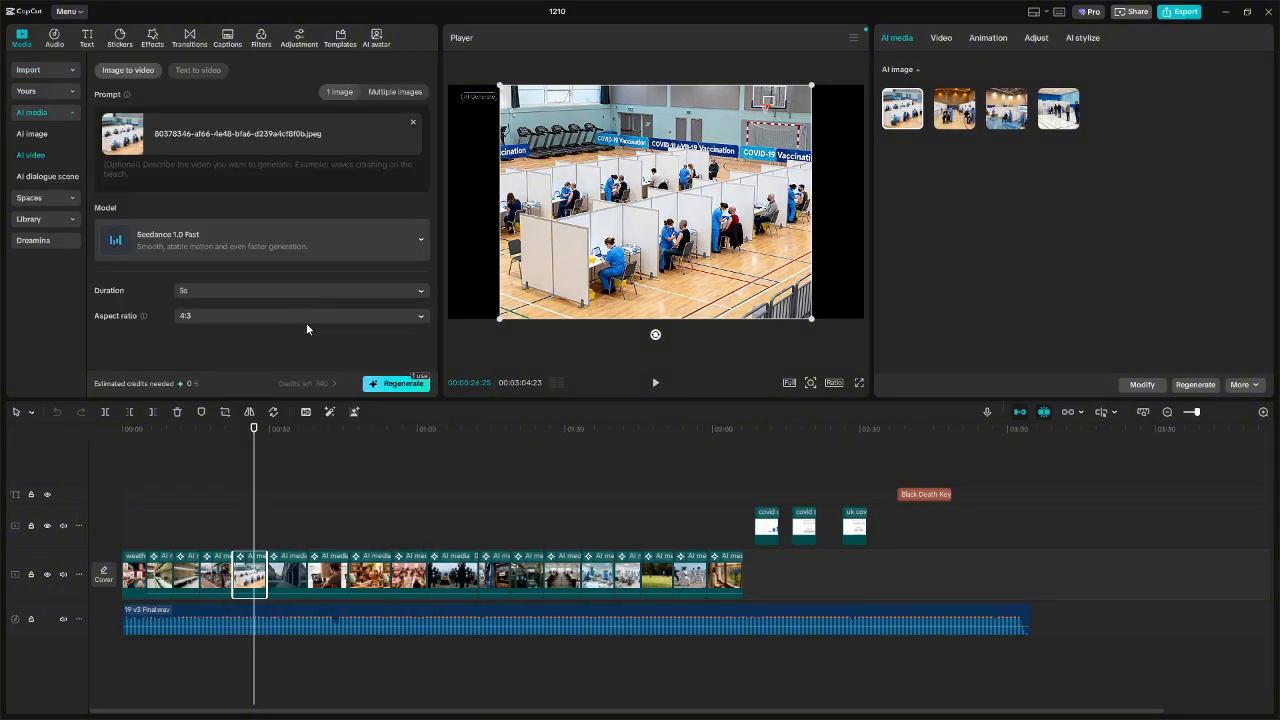
- Try to generate a 10s video from the vaccination image with the prompt "nurses administering vaccinations"
{"action": "left_click", "coordinate": [196, 174]}
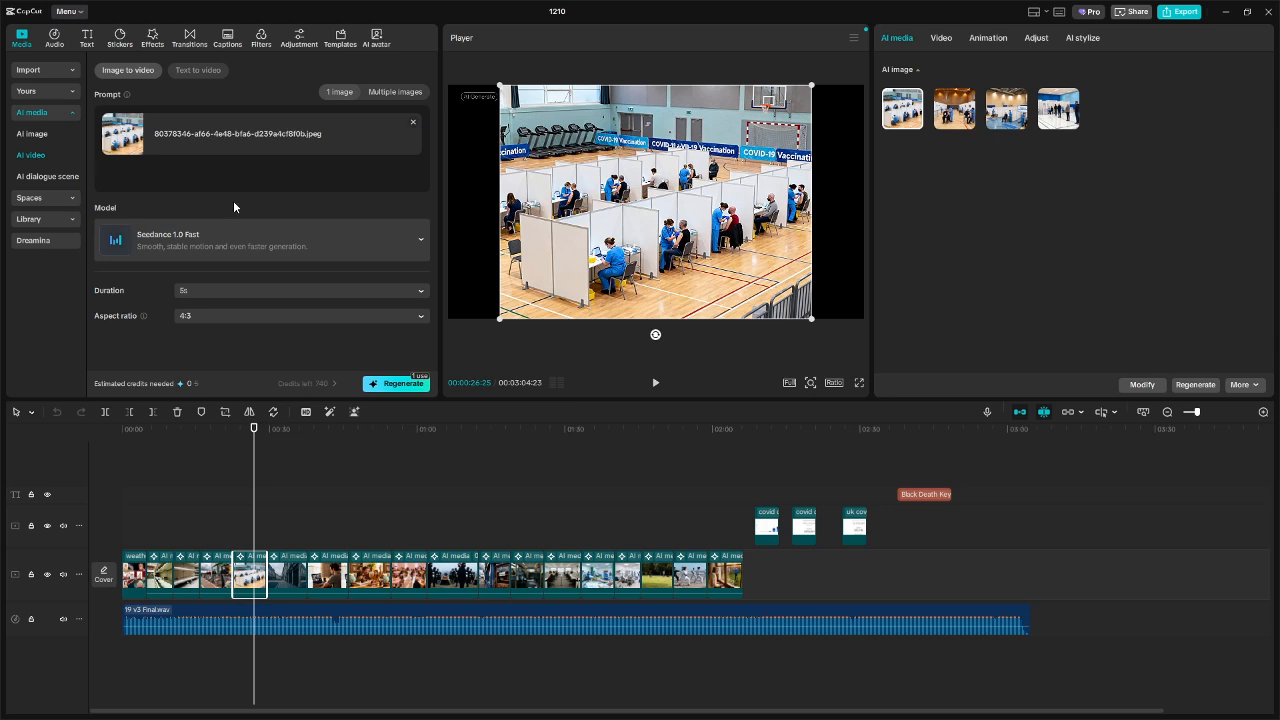
{"action": "left_click", "coordinate": [255, 301]}
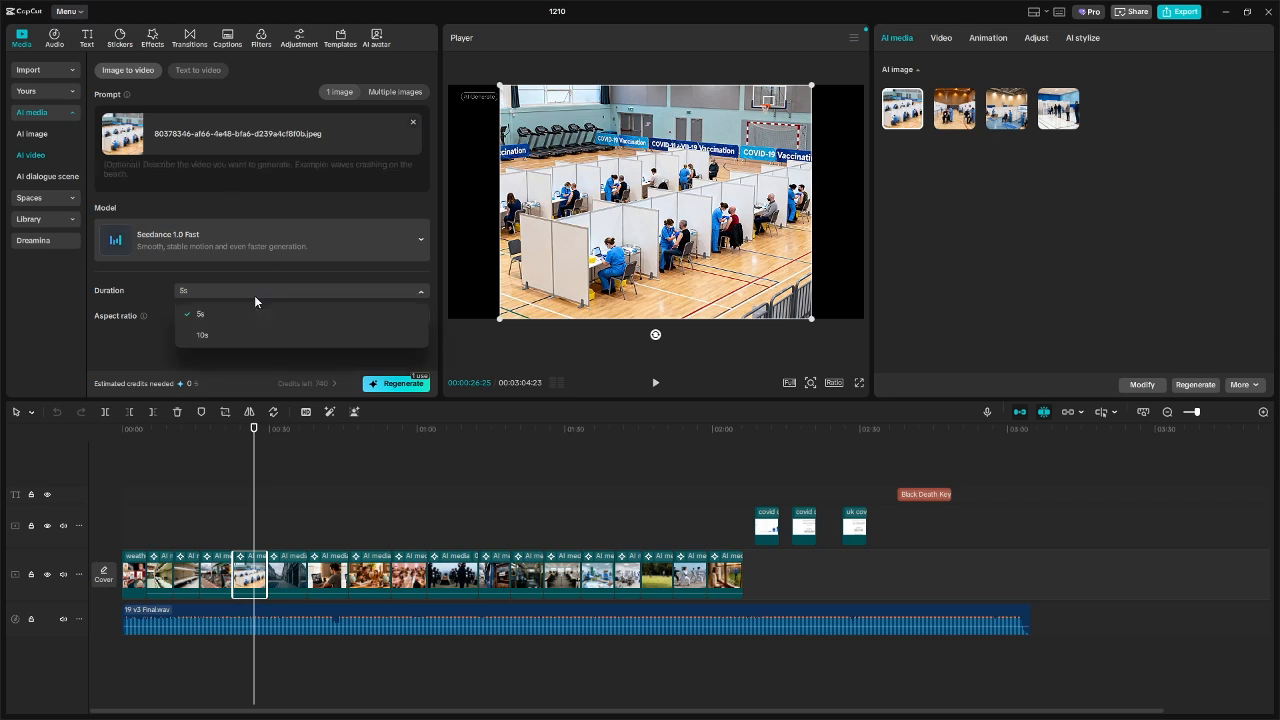
{"action": "left_click", "coordinate": [230, 346]}
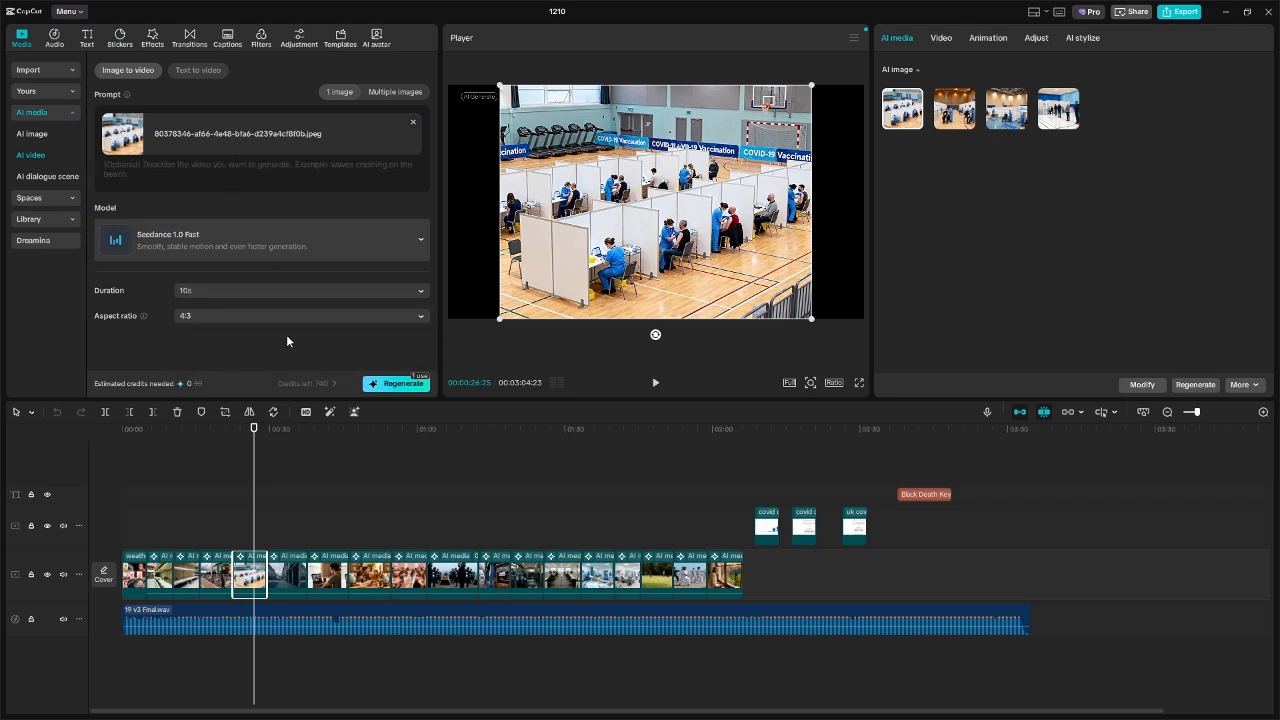
{"action": "left_click", "coordinate": [200, 178]}
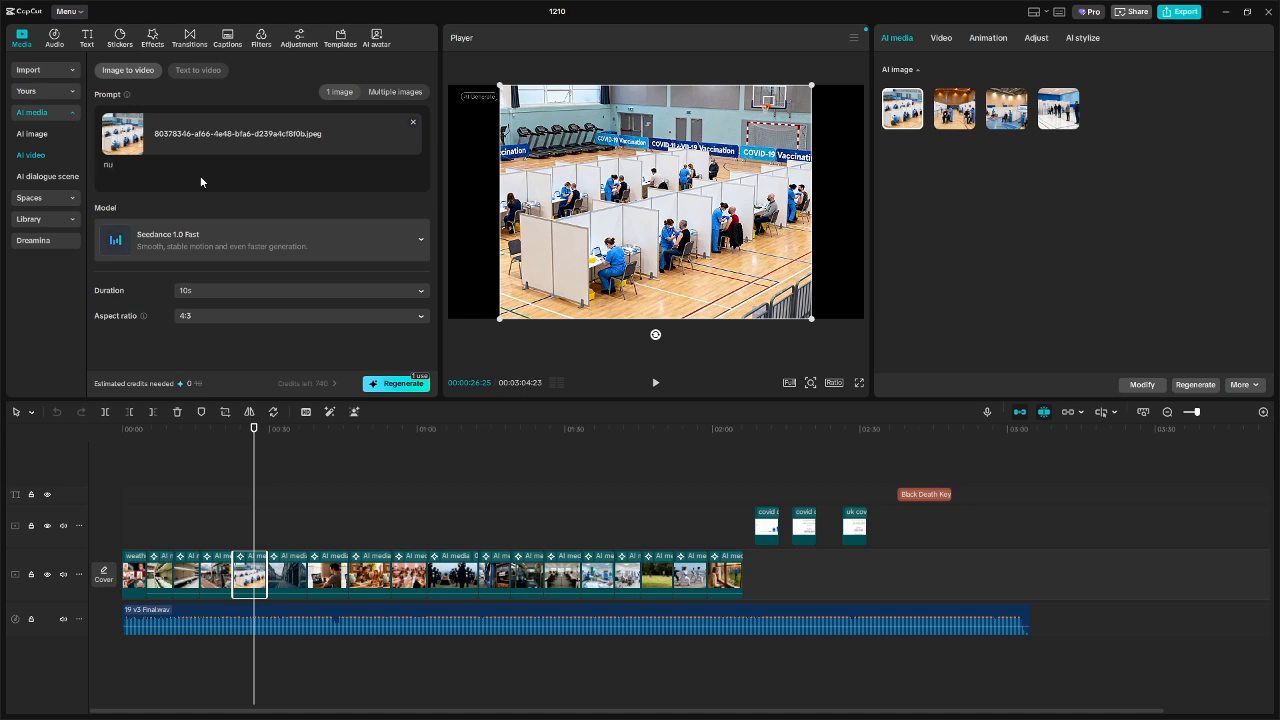
{"action": "type", "text": "rses administering vaccinations"}
{"action": "left_click", "coordinate": [405, 386]}
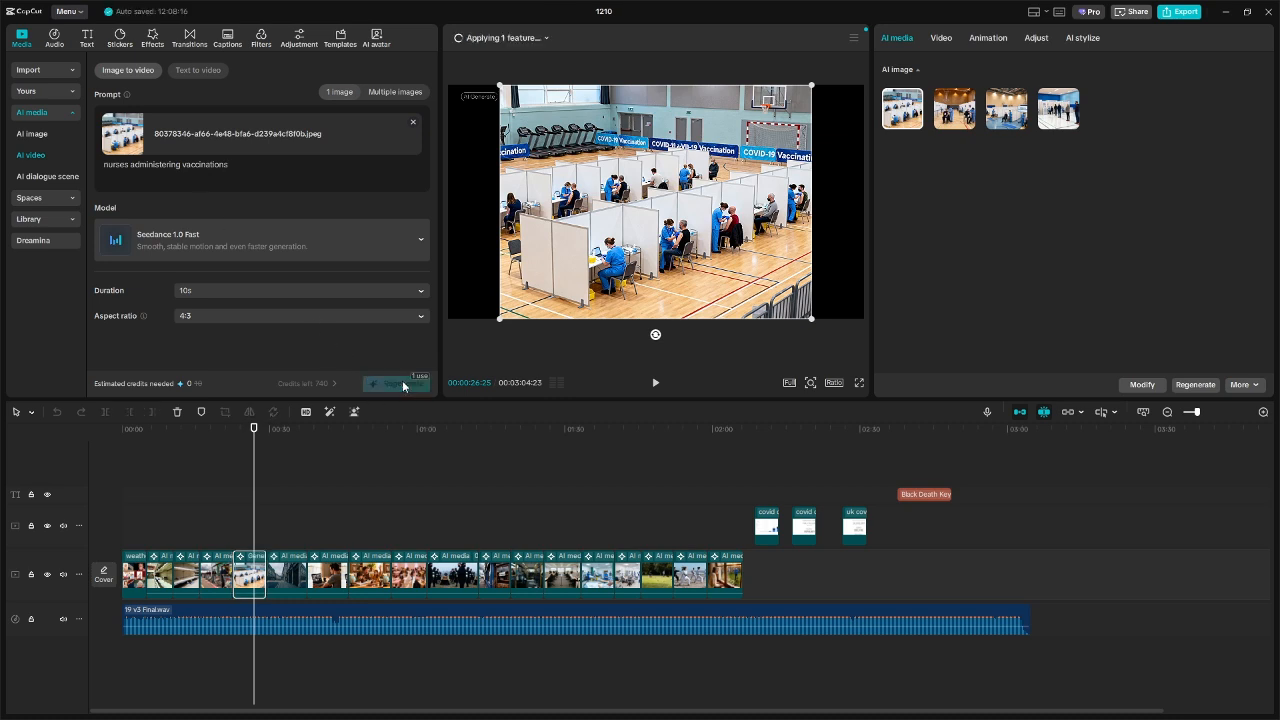
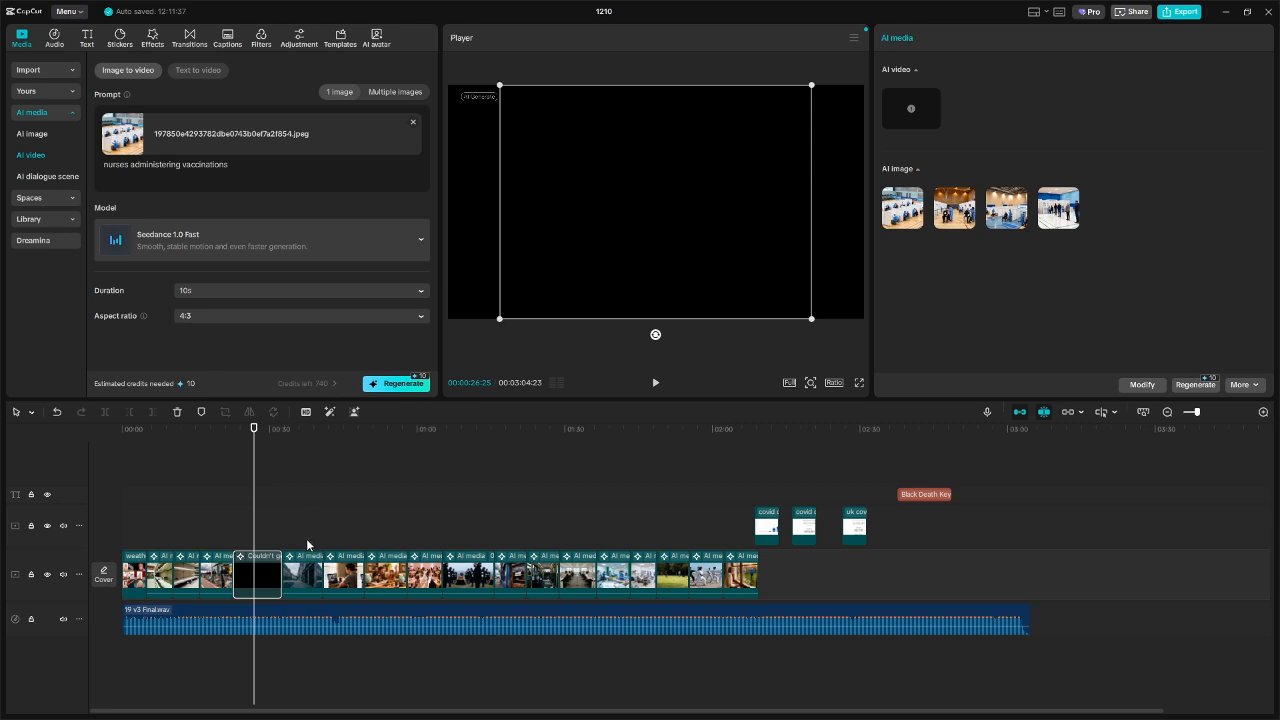
- Reword the vaccination clip's prompt to "nurses giving vaccinations" and regenerate the video
{"action": "left_click", "coordinate": [262, 540]}
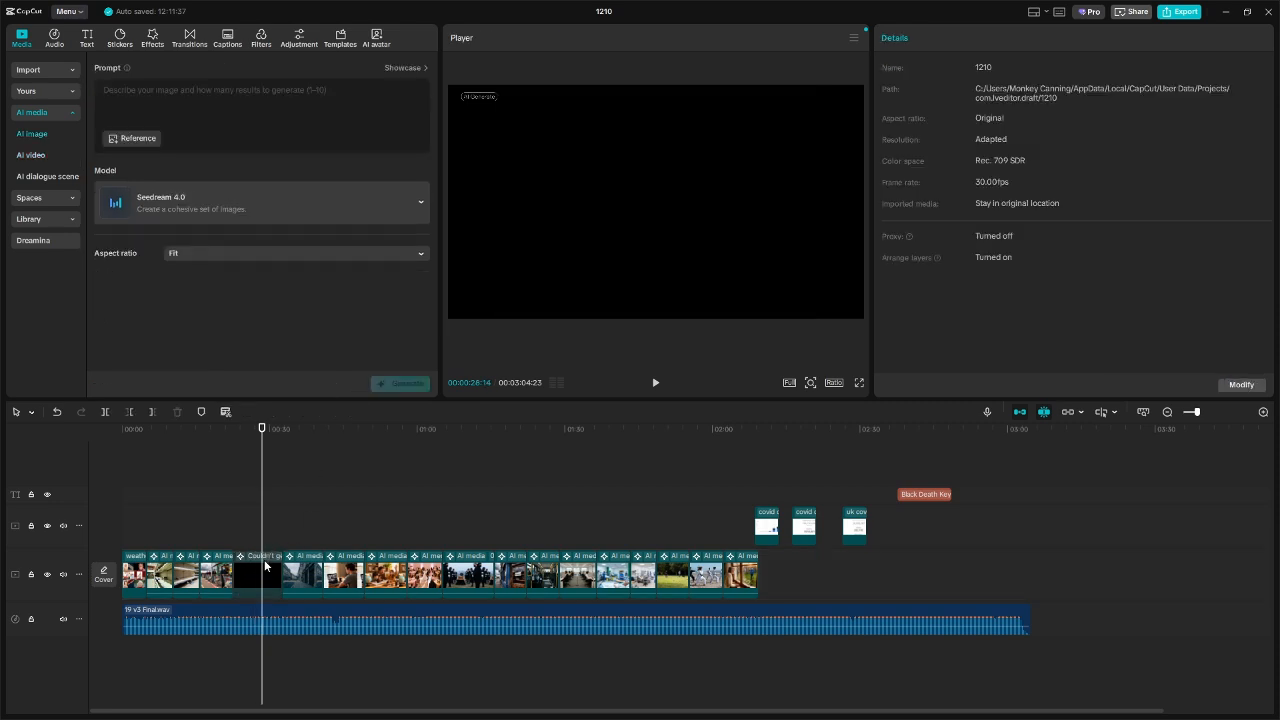
{"action": "left_click", "coordinate": [249, 572]}
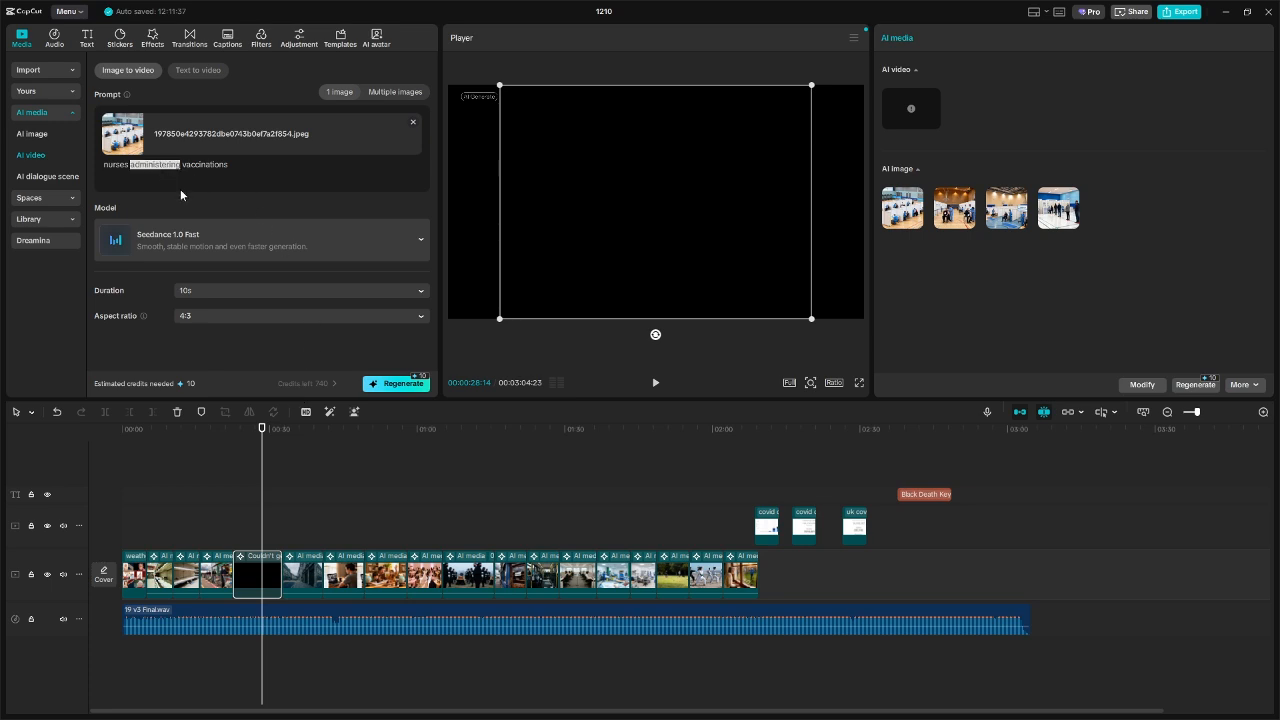
{"action": "type", "text": "giv"}
{"action": "left_click", "coordinate": [400, 384]}
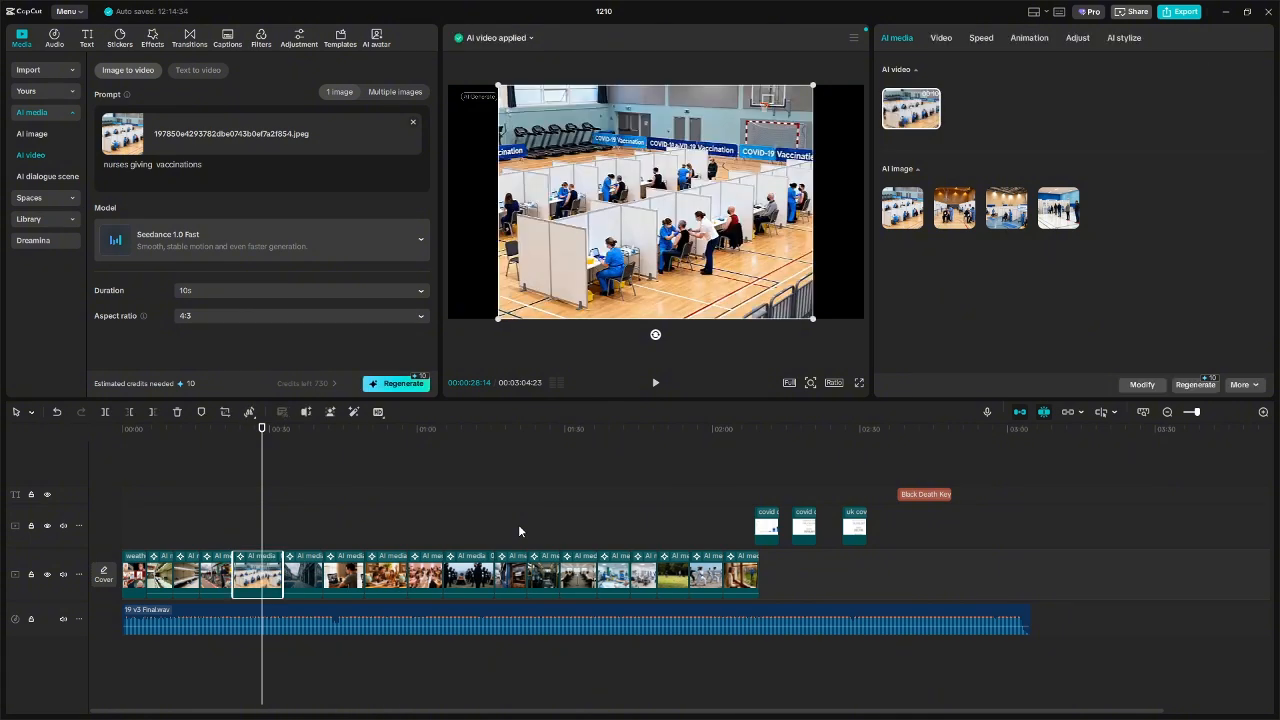
- Play back the generated vaccination video from the start of its clip at about 00:22
{"action": "left_click", "coordinate": [233, 538]}
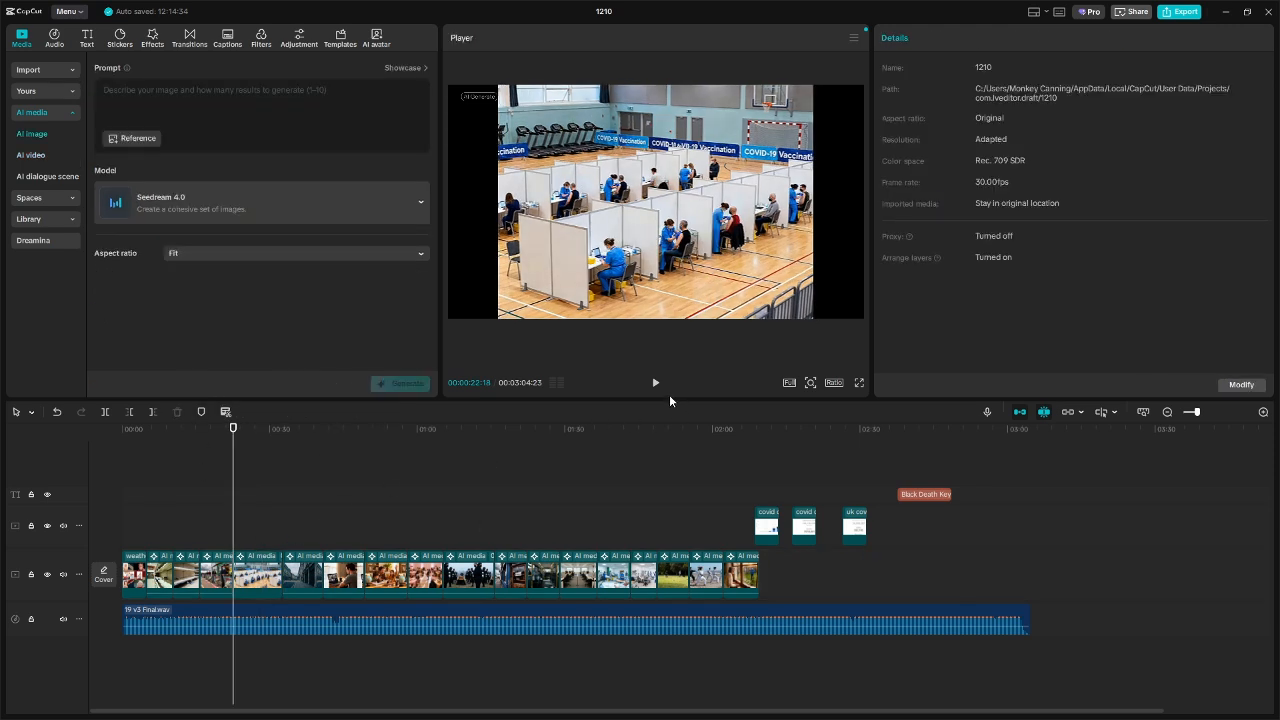
{"action": "left_click", "coordinate": [655, 383]}
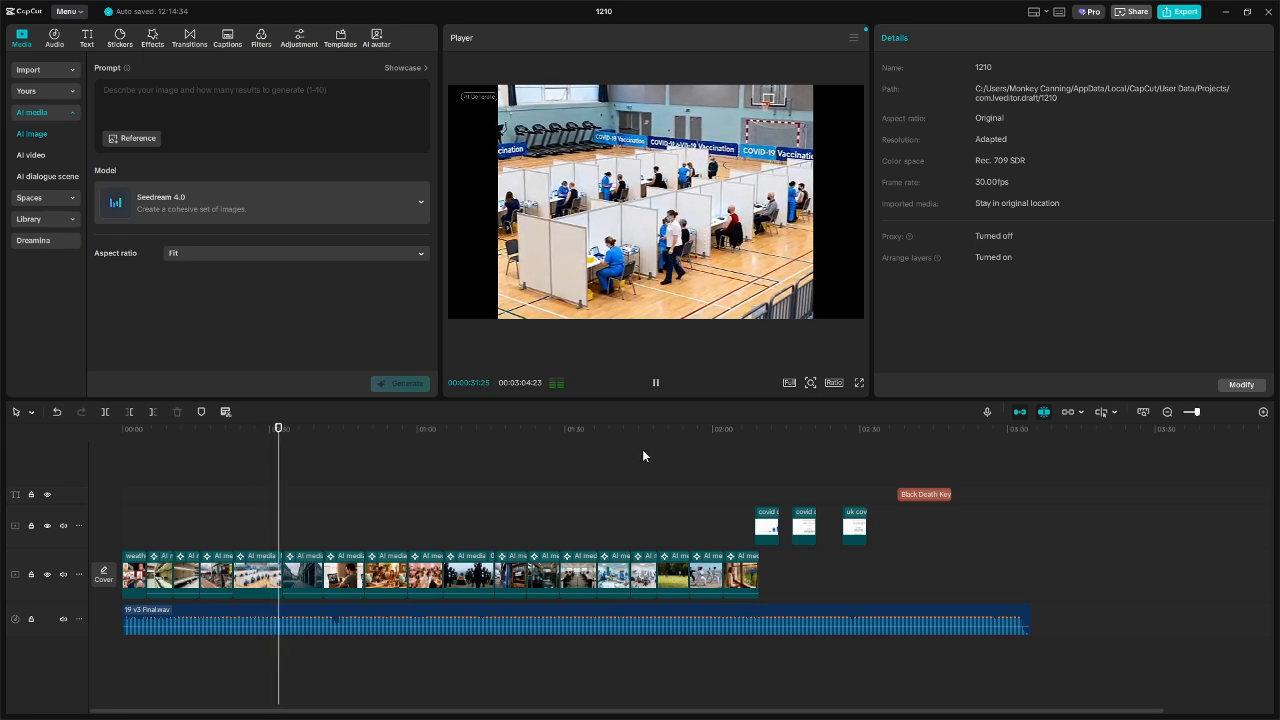
{"action": "left_click", "coordinate": [655, 382]}
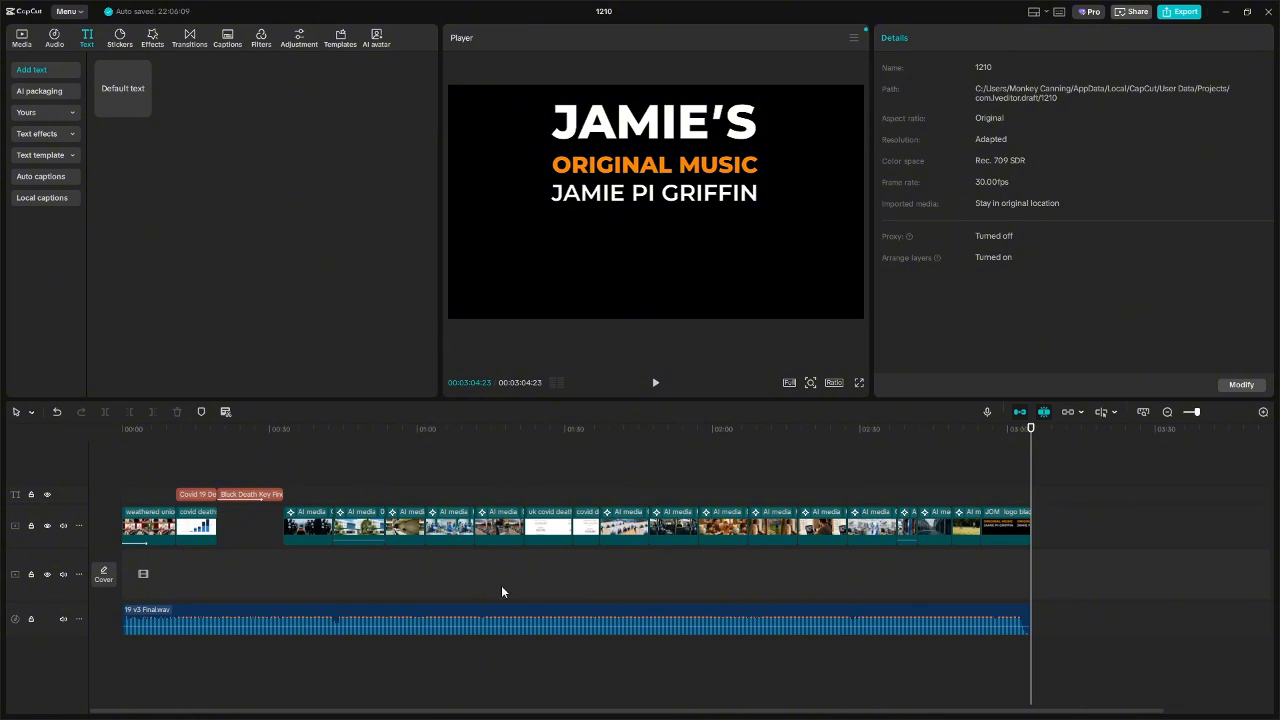
- Add a text clip reading "90" in the red preset with white outline and place it over the funeral clip at about 00:36
{"action": "left_click", "coordinate": [316, 493]}
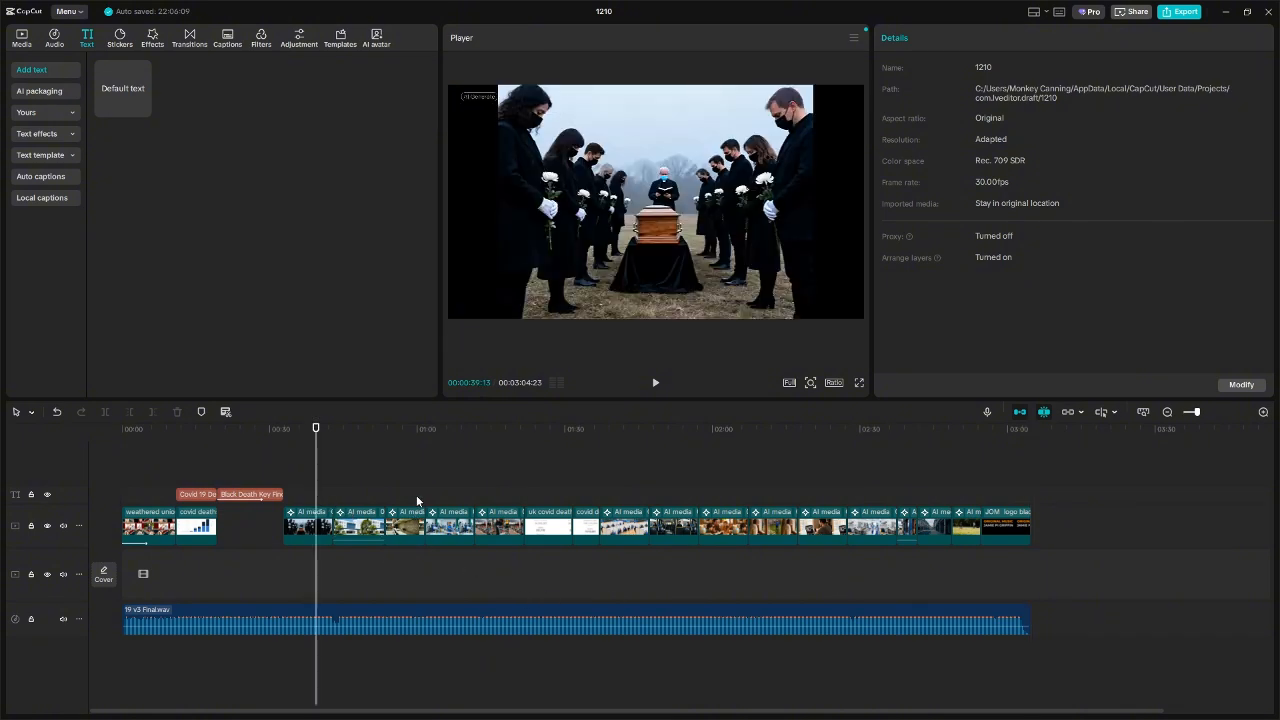
{"action": "left_click", "coordinate": [302, 497]}
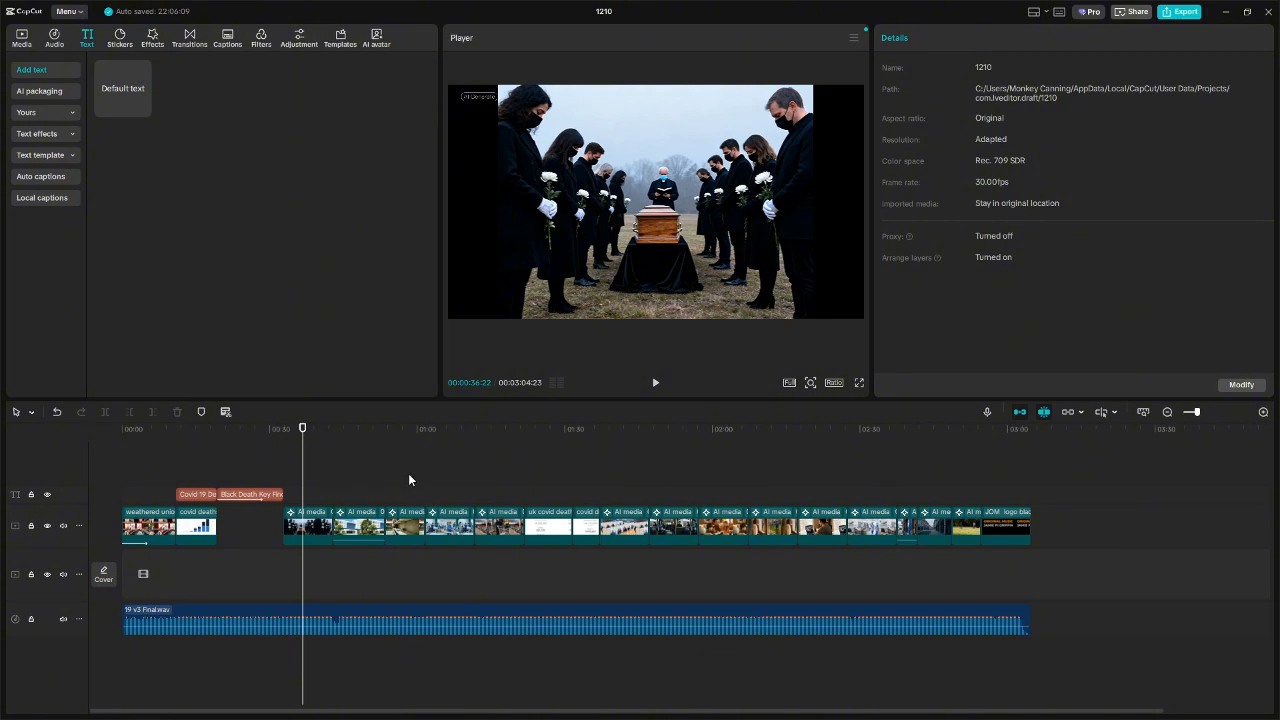
{"action": "left_click_drag", "start_coordinate": [140, 104], "coordinate": [343, 498]}
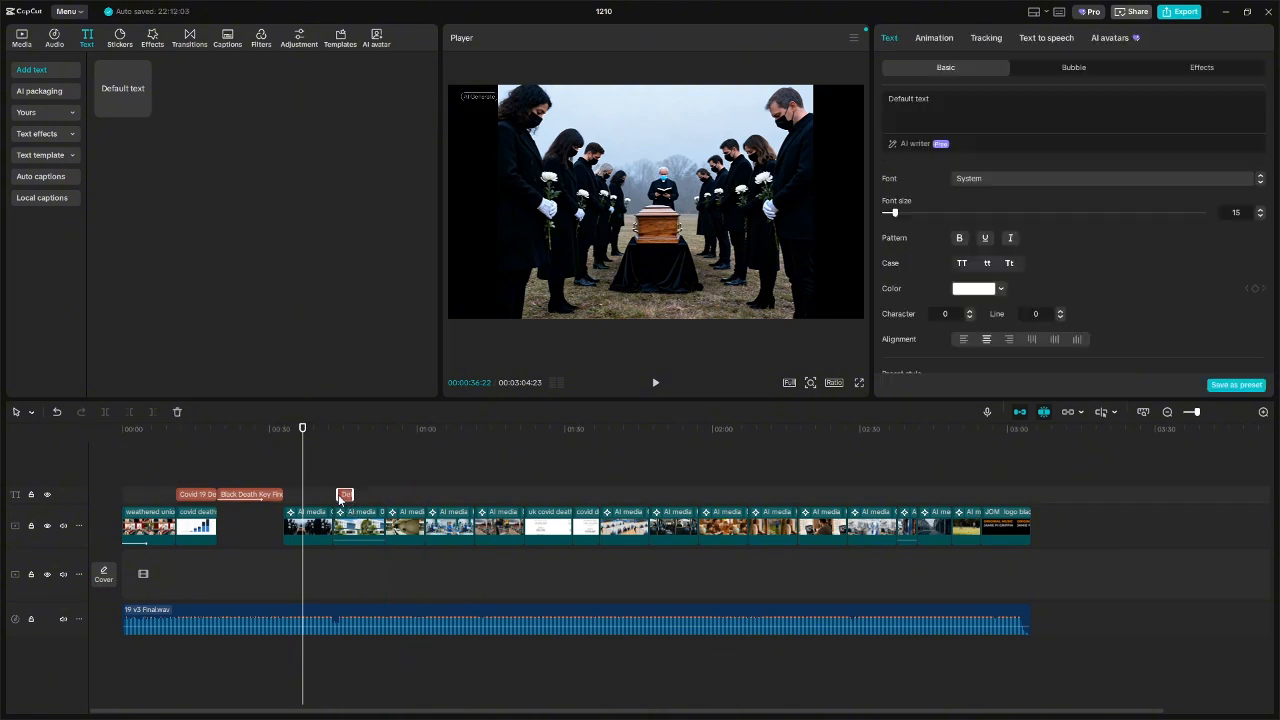
{"action": "triple_click", "coordinate": [931, 99]}
{"action": "type", "text": "90"}
{"action": "scroll", "coordinate": [1104, 283], "scroll_direction": "down", "scroll_amount": 2}
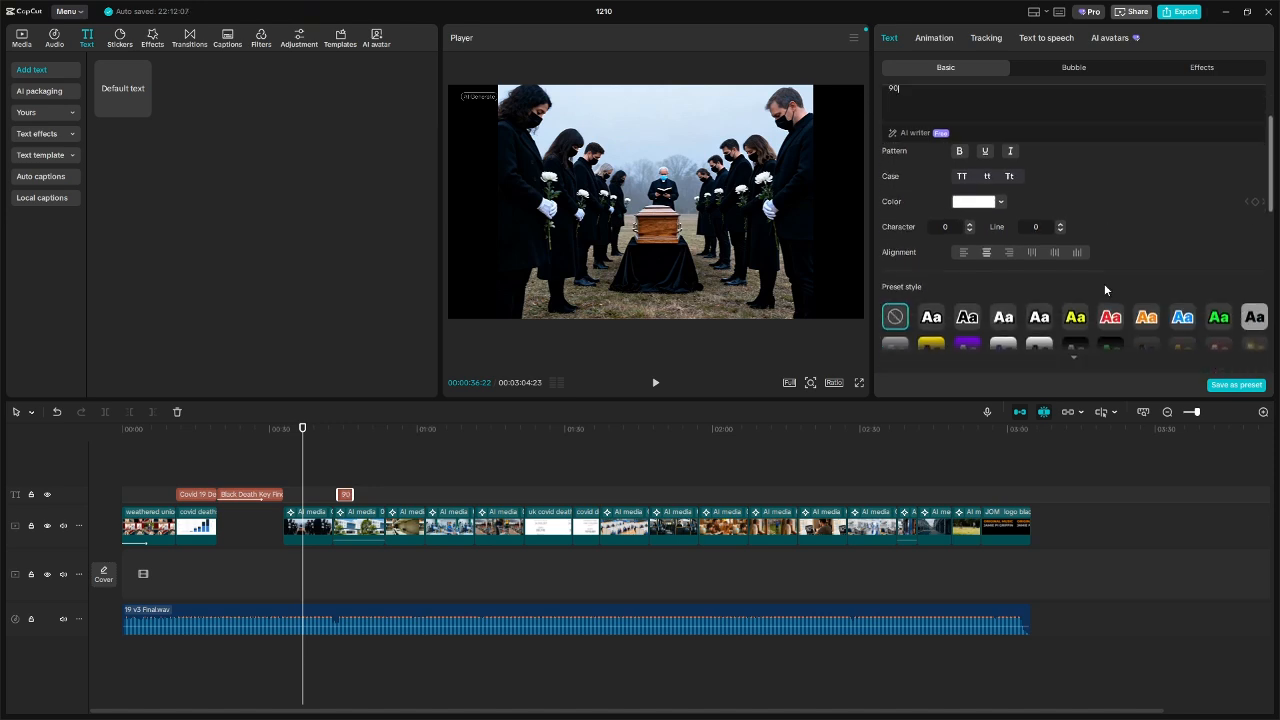
{"action": "left_click", "coordinate": [1112, 316]}
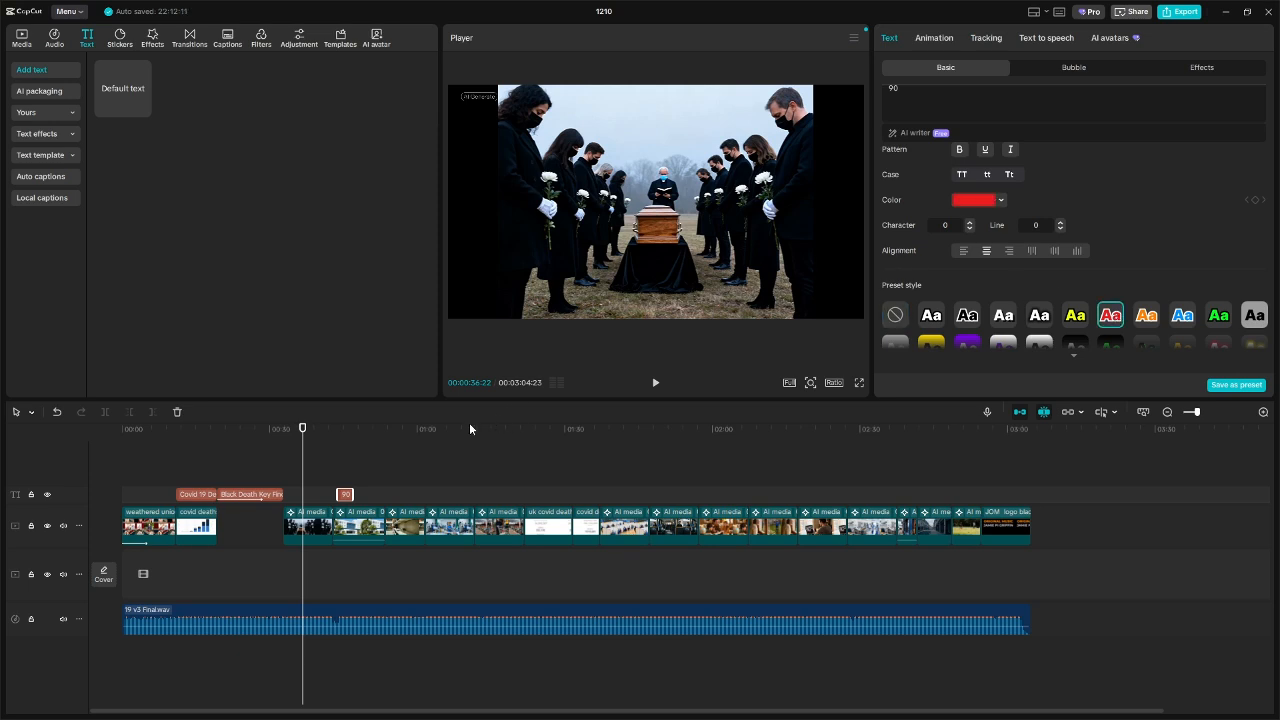
{"action": "left_click", "coordinate": [346, 480]}
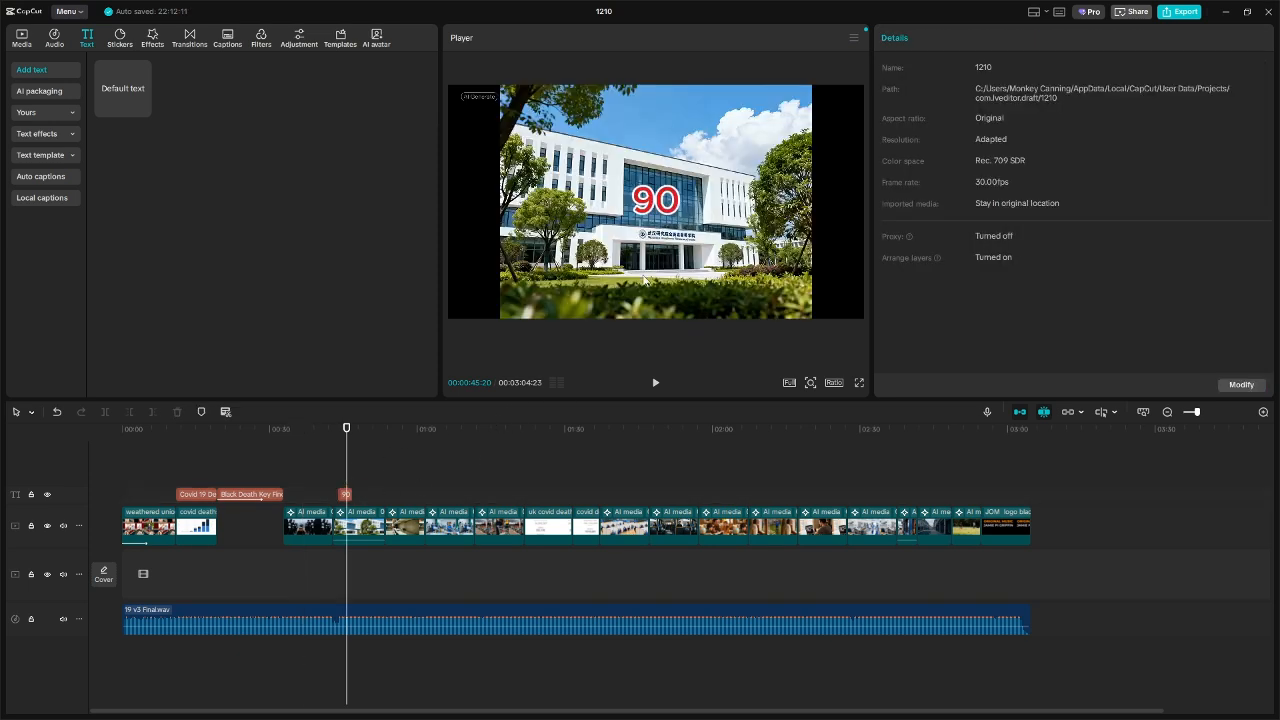
{"action": "left_click_drag", "start_coordinate": [343, 496], "coordinate": [310, 496]}
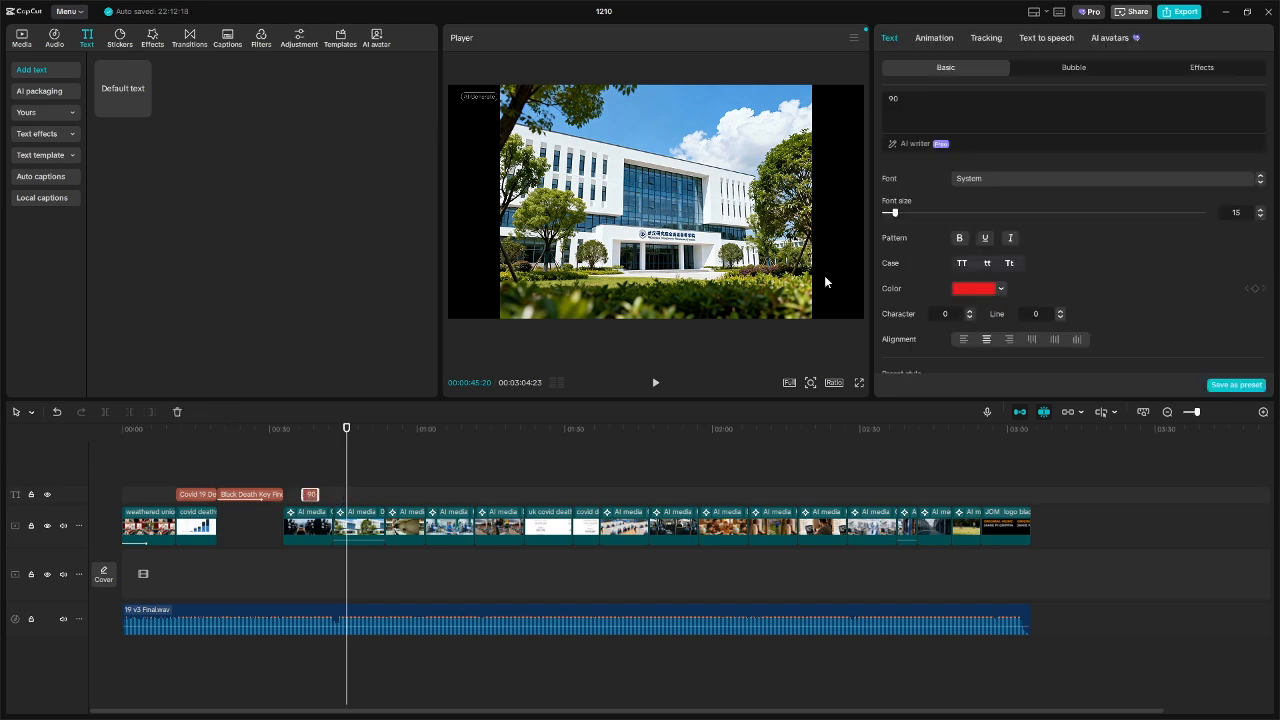
- Browse the entrance animations available for the "90" text clip
{"action": "left_click", "coordinate": [933, 38]}
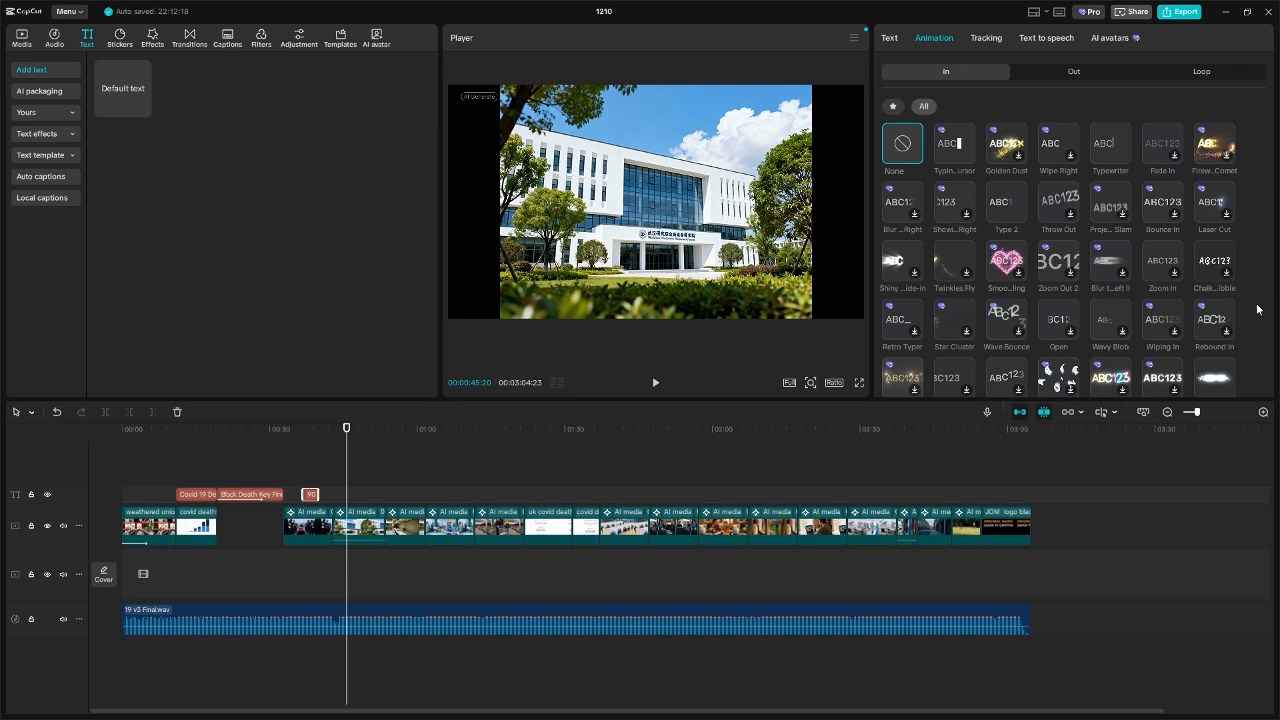
{"action": "scroll", "coordinate": [1257, 309], "scroll_direction": "down", "scroll_amount": 1}
{"action": "scroll", "coordinate": [1257, 309], "scroll_direction": "down", "scroll_amount": 1}
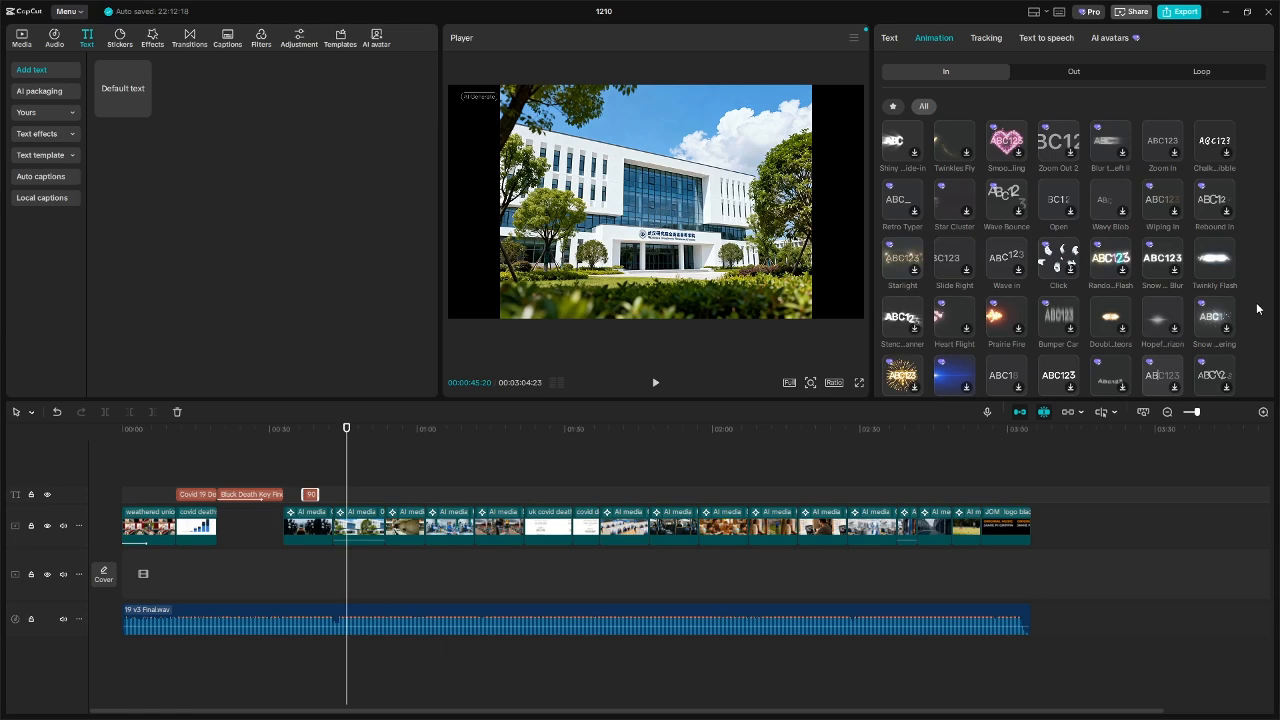
{"action": "scroll", "coordinate": [1257, 309], "scroll_direction": "down", "scroll_amount": 1}
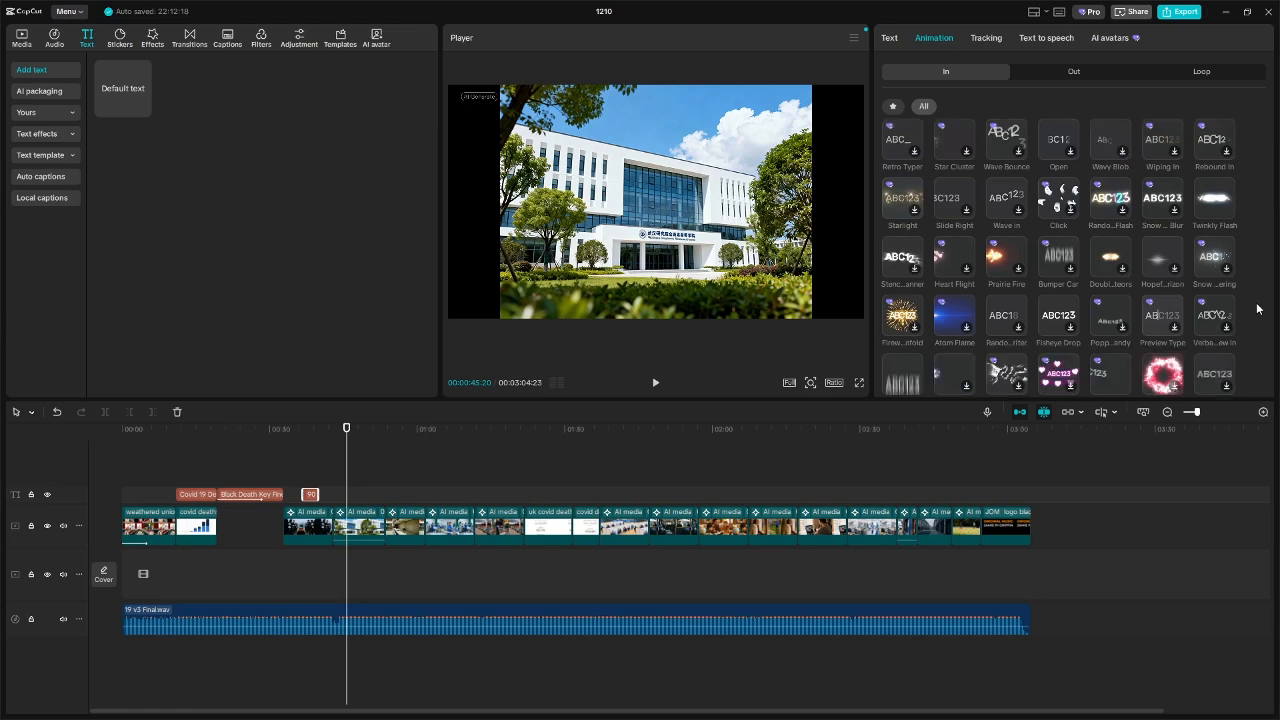
- Look through the available entrance animations for the "90" text
{"action": "scroll", "coordinate": [1257, 309], "scroll_direction": "down", "scroll_amount": 1}
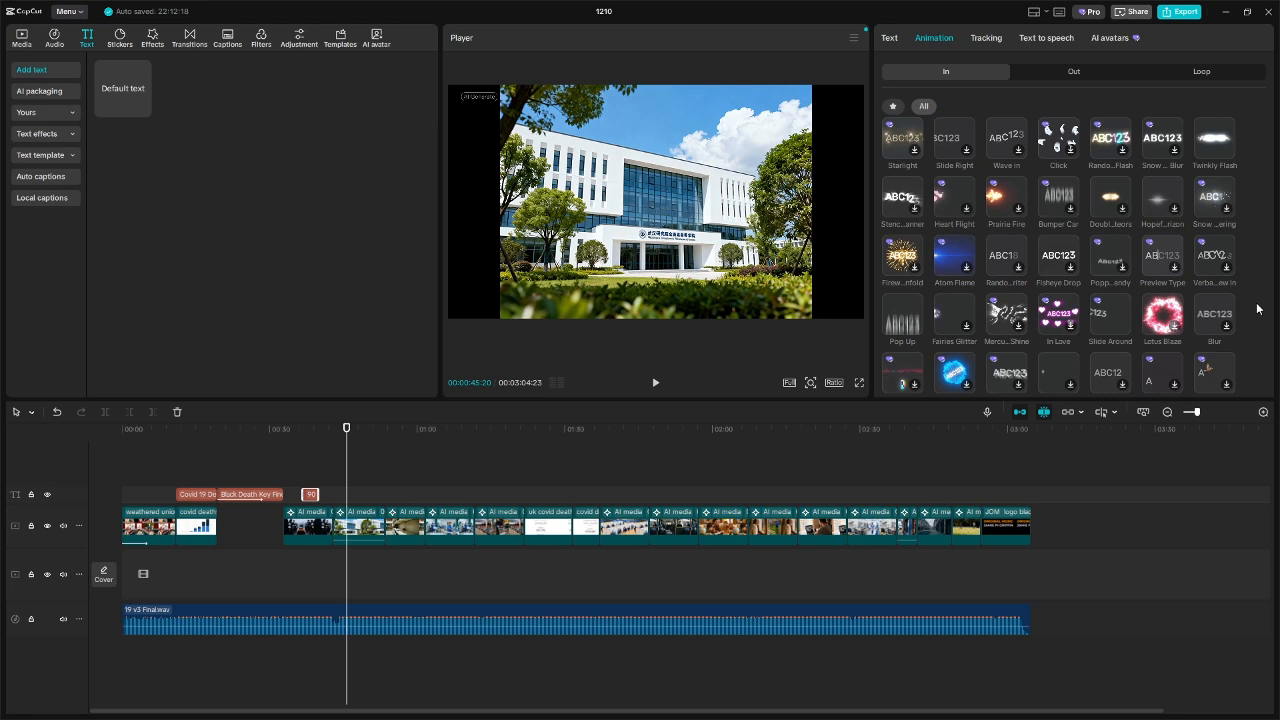
{"action": "scroll", "coordinate": [1257, 309], "scroll_direction": "down", "scroll_amount": 1}
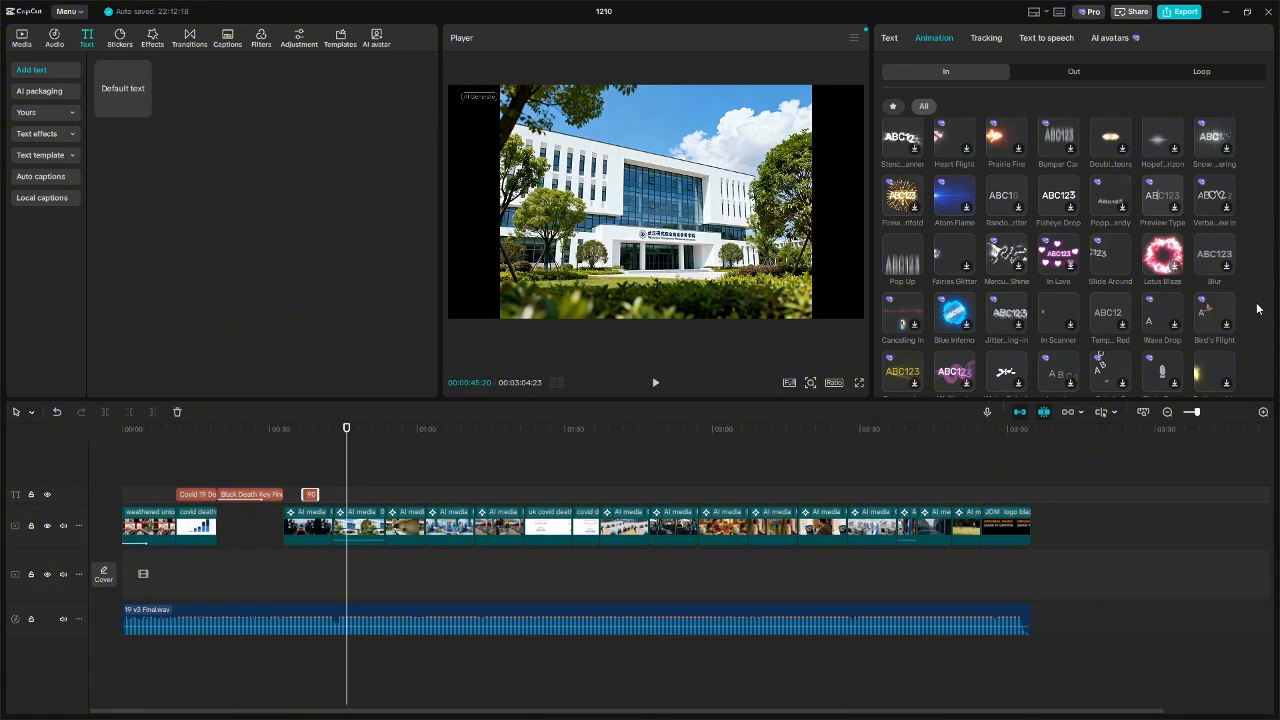
{"action": "scroll", "coordinate": [1257, 309], "scroll_direction": "down", "scroll_amount": 1}
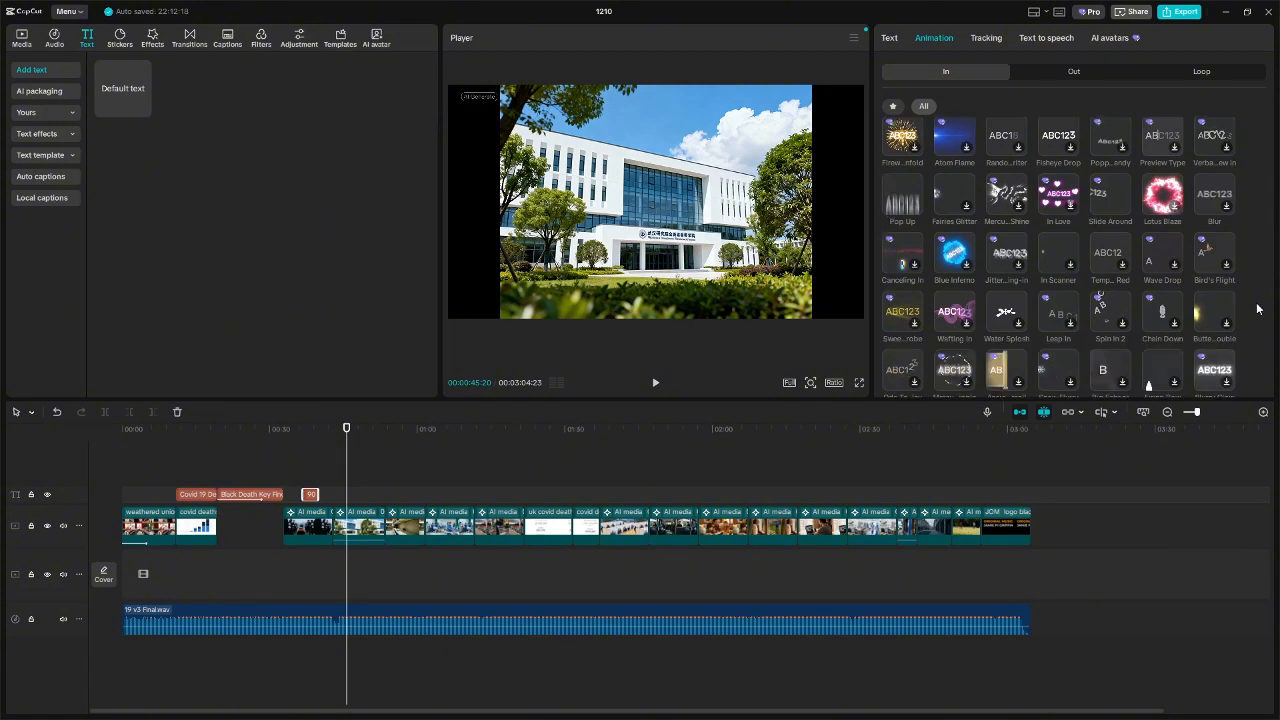
{"action": "scroll", "coordinate": [1257, 309], "scroll_direction": "down", "scroll_amount": 1}
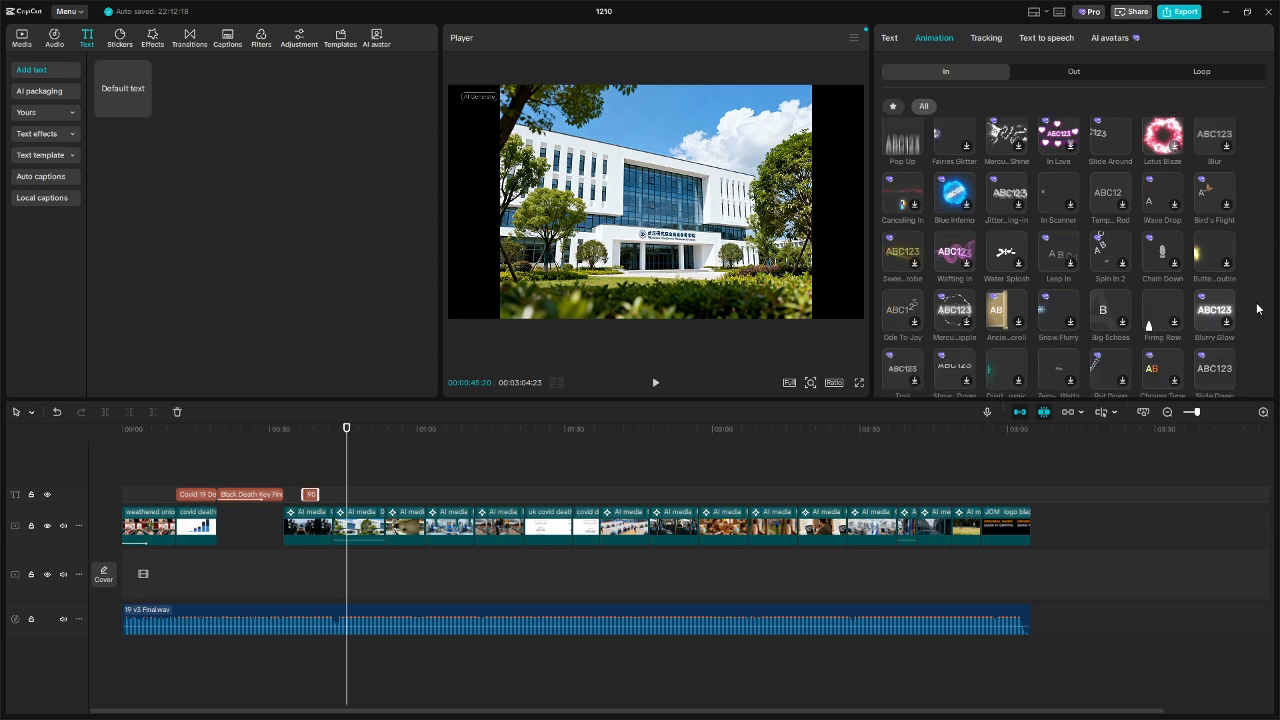
{"action": "scroll", "coordinate": [1257, 309], "scroll_direction": "down", "scroll_amount": 1}
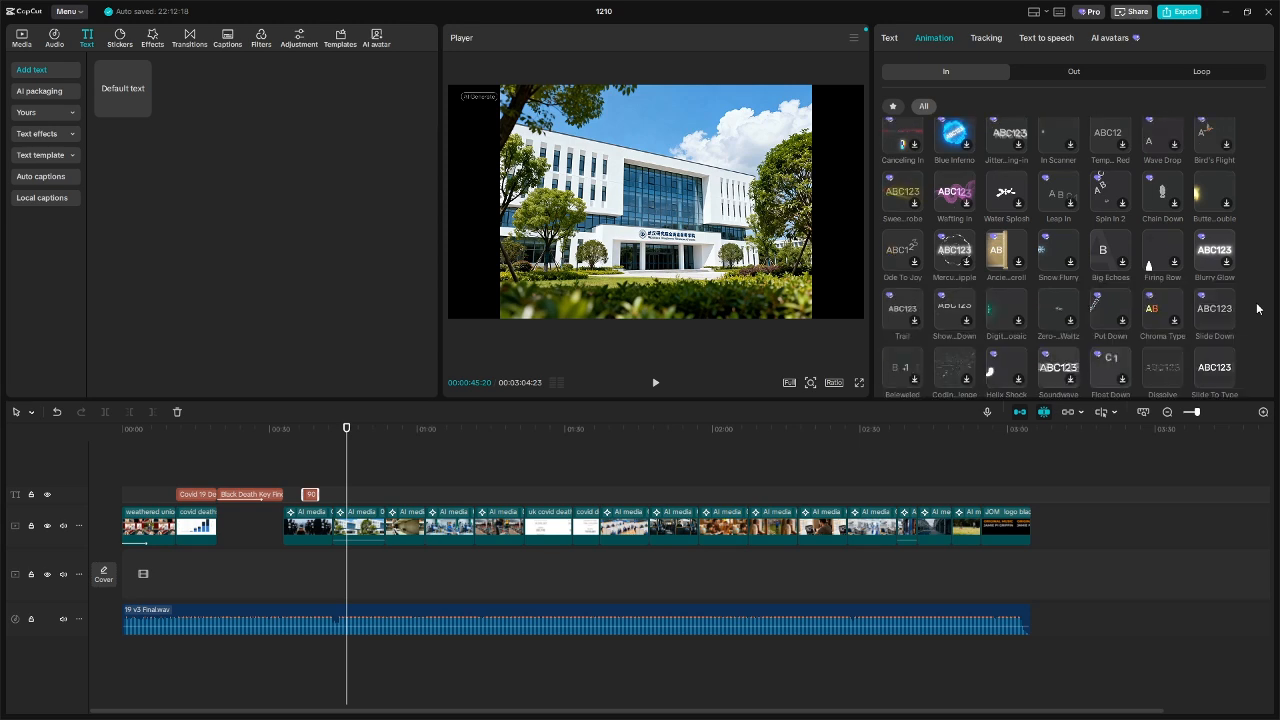
{"action": "scroll", "coordinate": [1257, 309], "scroll_direction": "down", "scroll_amount": 2}
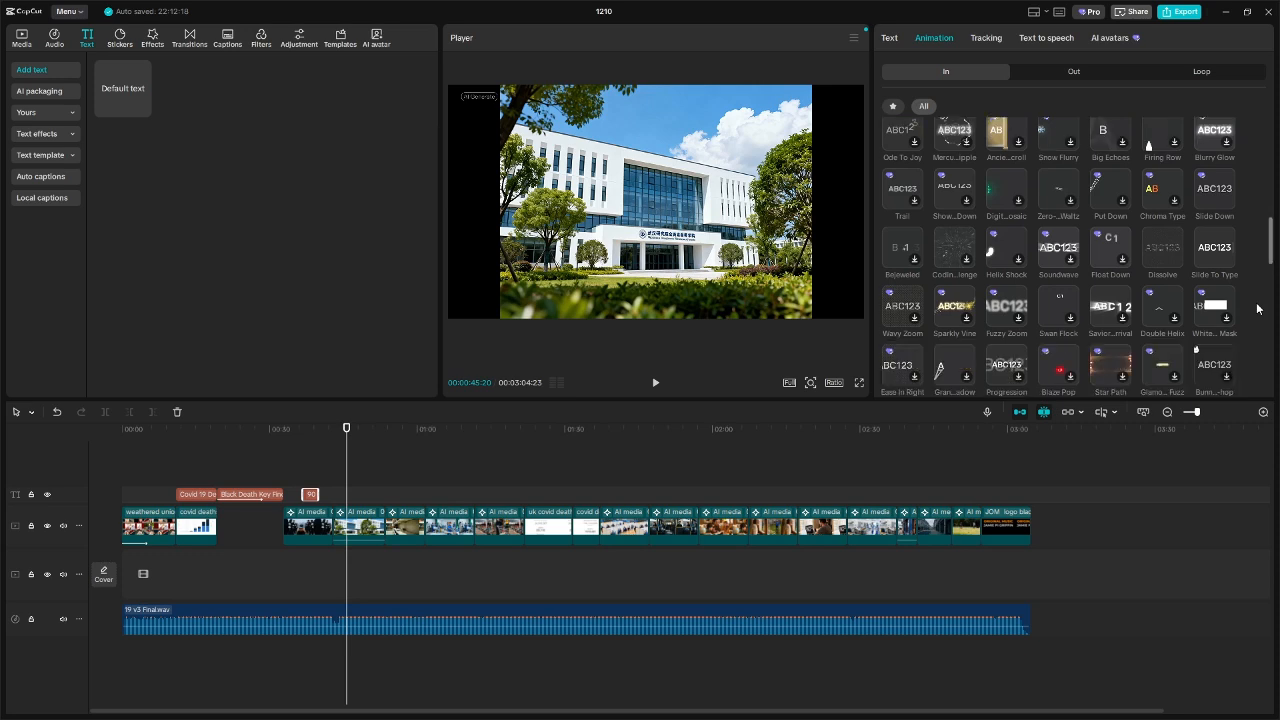
{"action": "scroll", "coordinate": [1257, 309], "scroll_direction": "down", "scroll_amount": 1}
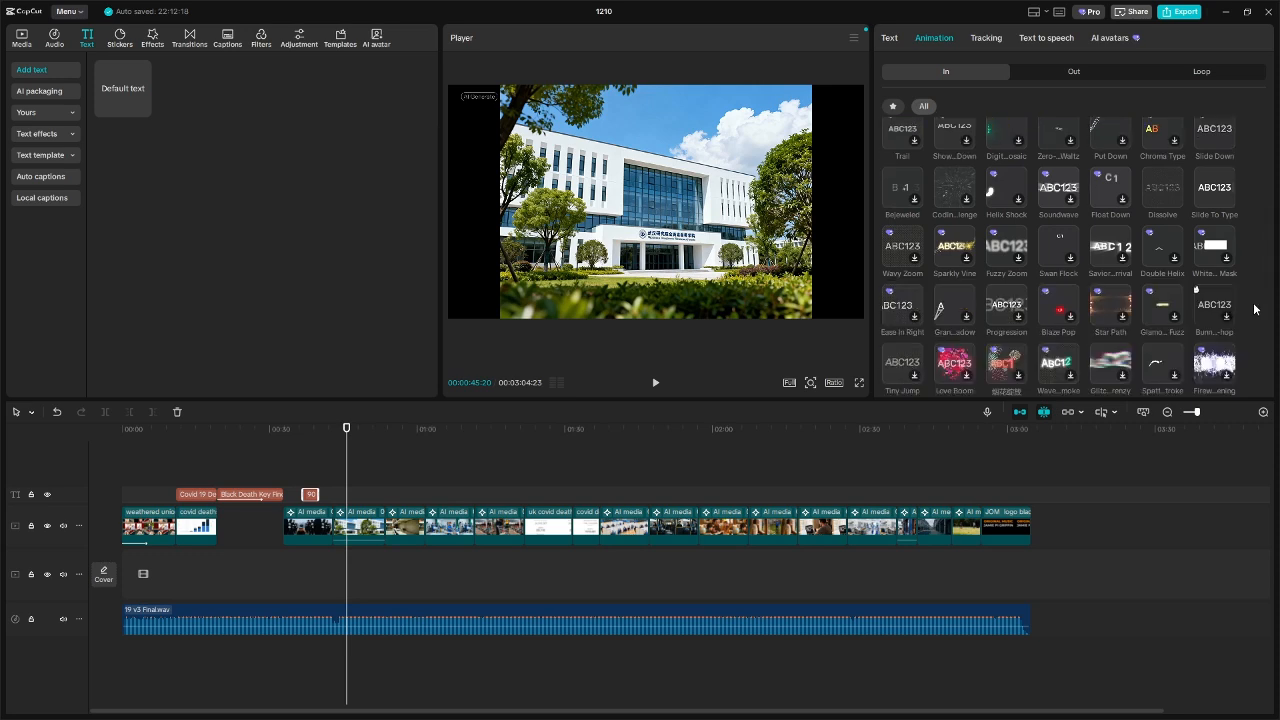
{"action": "scroll", "coordinate": [1254, 309], "scroll_direction": "down", "scroll_amount": 1}
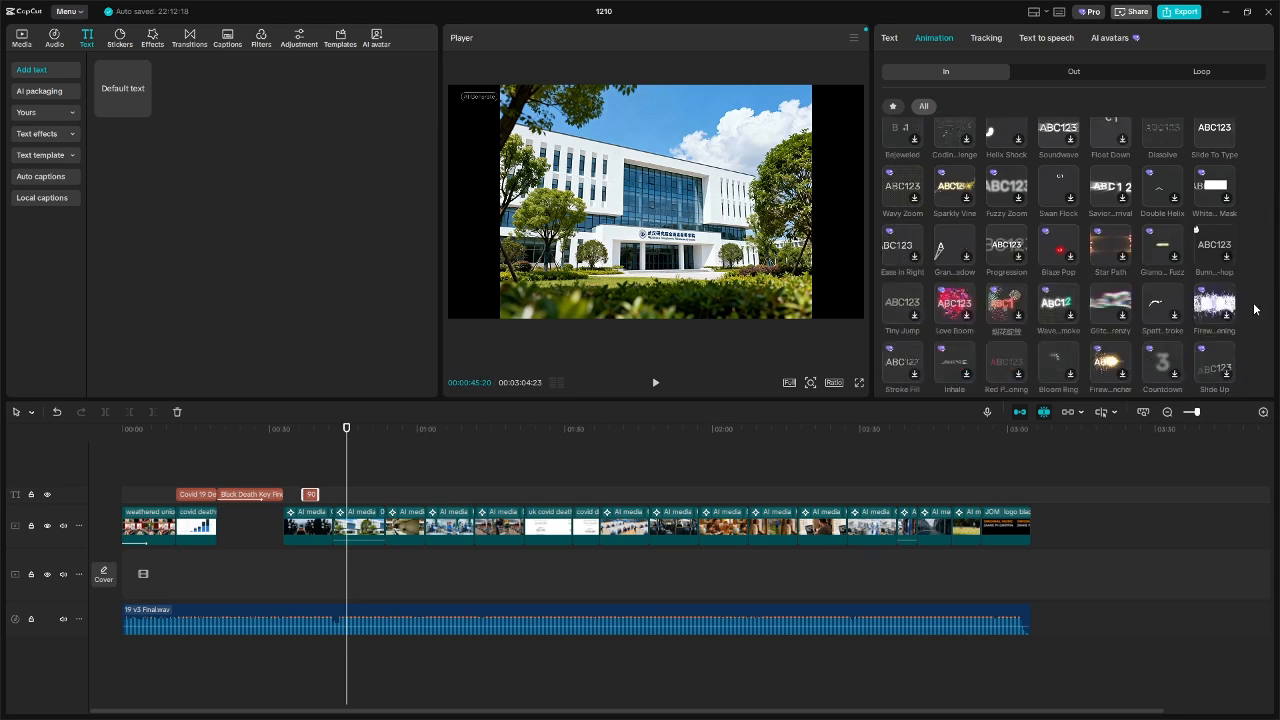
{"action": "scroll", "coordinate": [1254, 309], "scroll_direction": "down", "scroll_amount": 3}
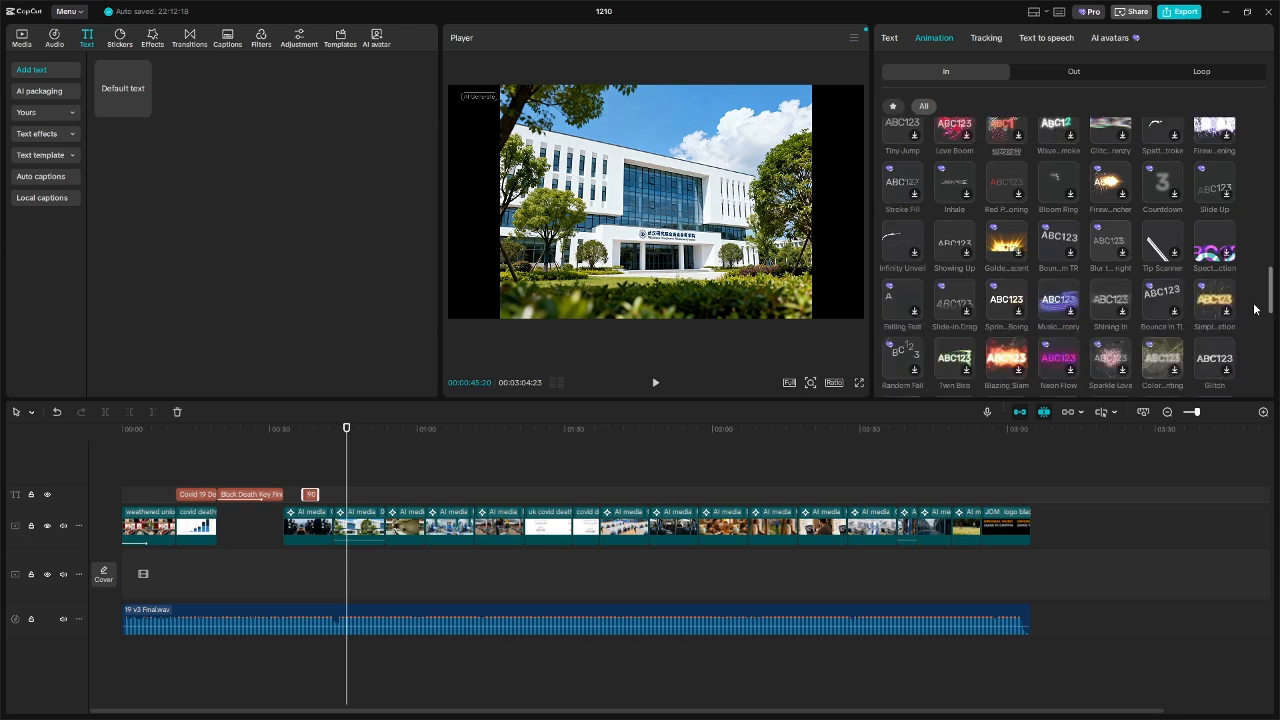
{"action": "scroll", "coordinate": [1254, 309], "scroll_direction": "down", "scroll_amount": 2}
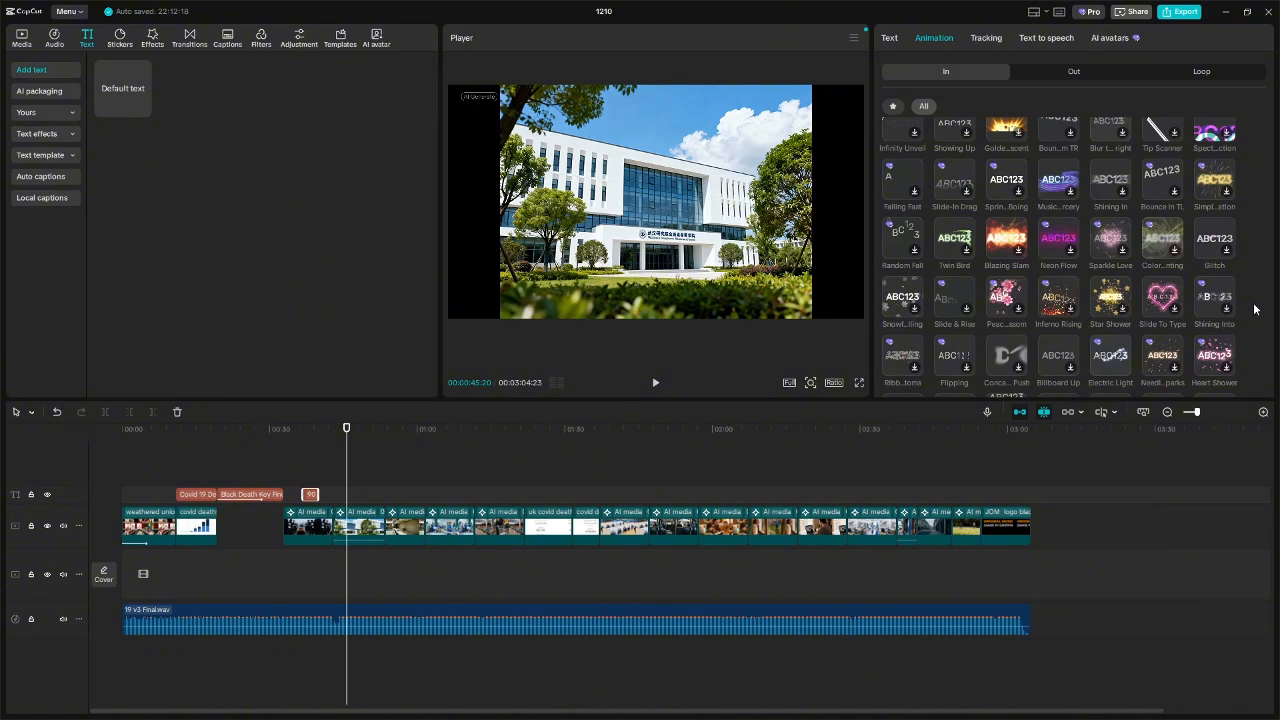
{"action": "scroll", "coordinate": [1254, 309], "scroll_direction": "down", "scroll_amount": 3}
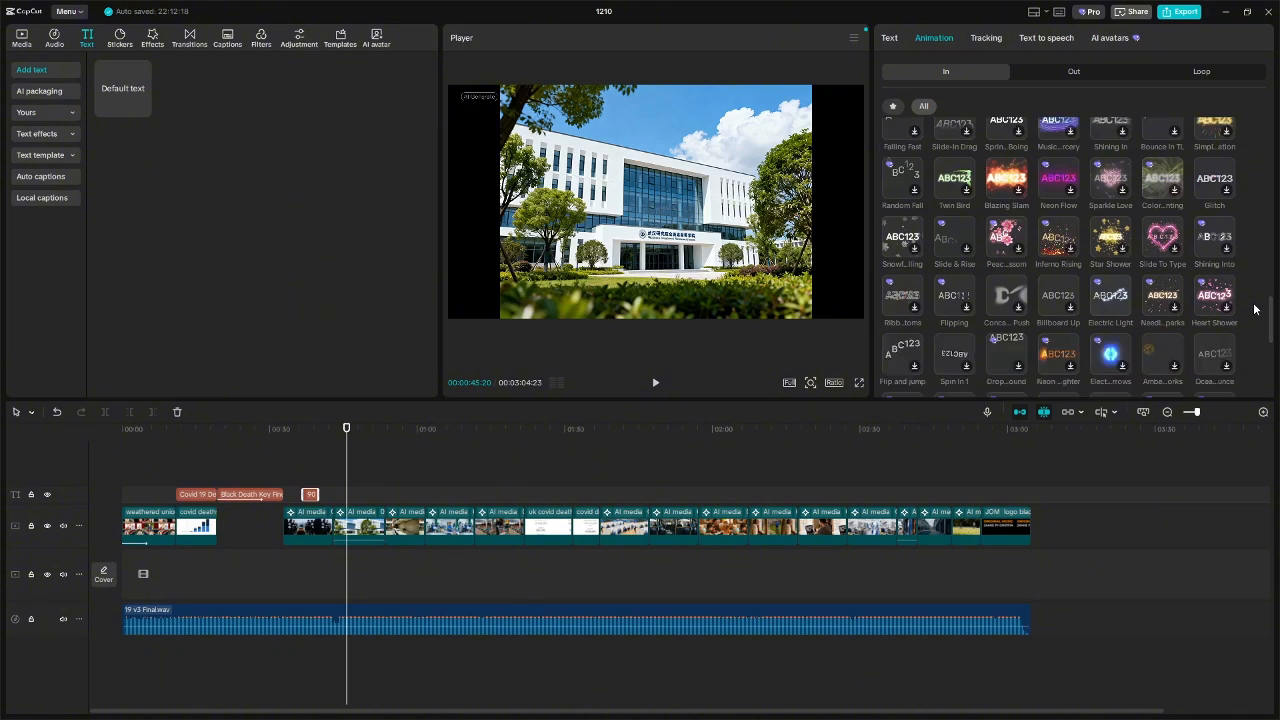
{"action": "scroll", "coordinate": [1254, 309], "scroll_direction": "down", "scroll_amount": 1}
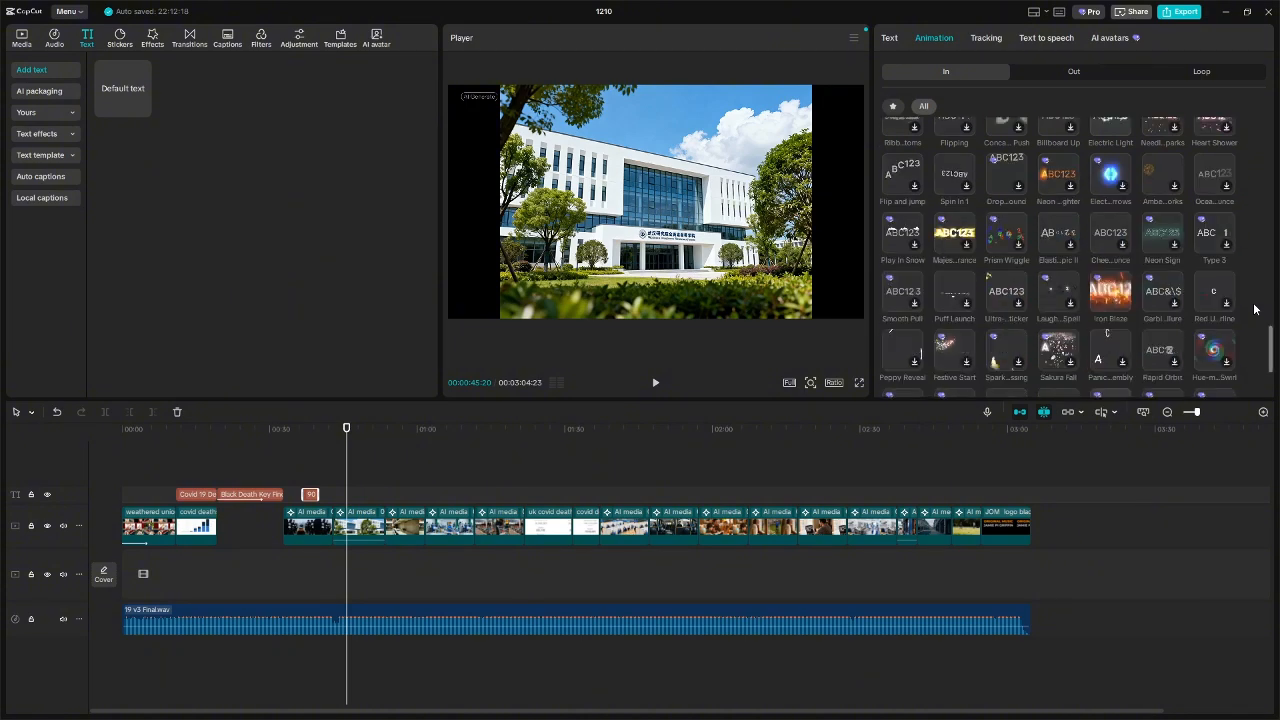
{"action": "scroll", "coordinate": [1254, 309], "scroll_direction": "down", "scroll_amount": 2}
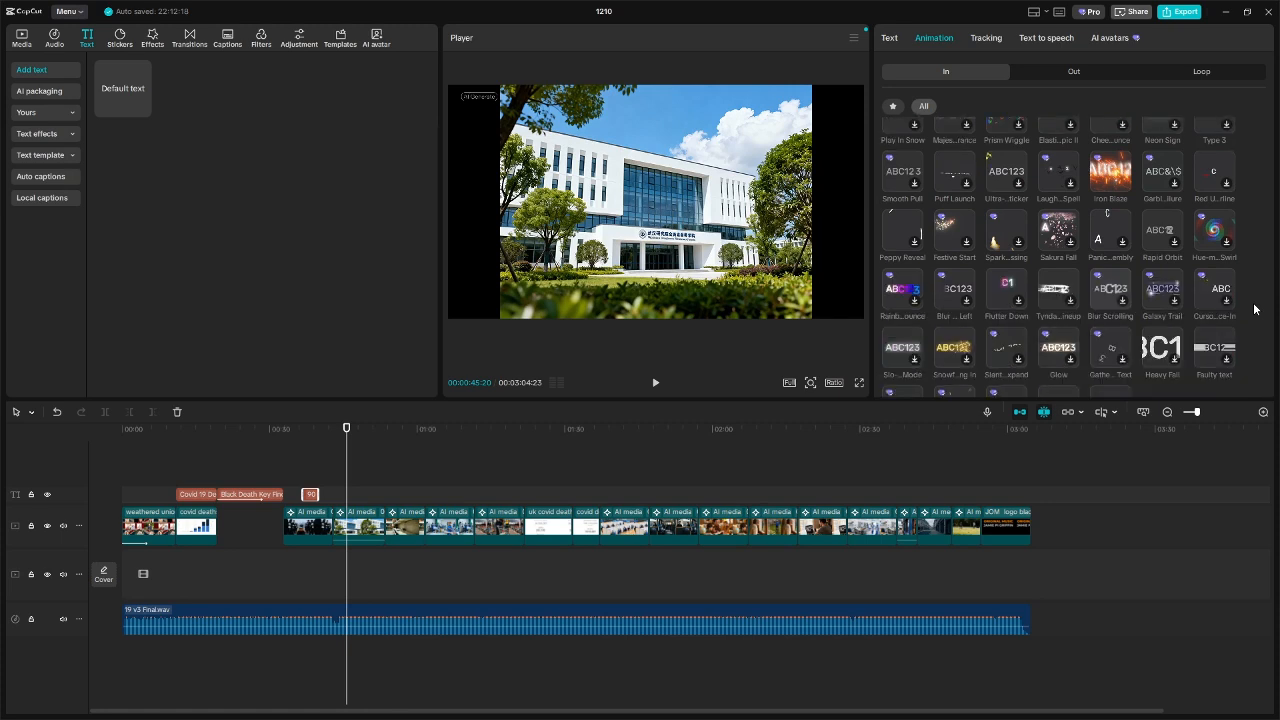
{"action": "scroll", "coordinate": [1254, 309], "scroll_direction": "down", "scroll_amount": 1}
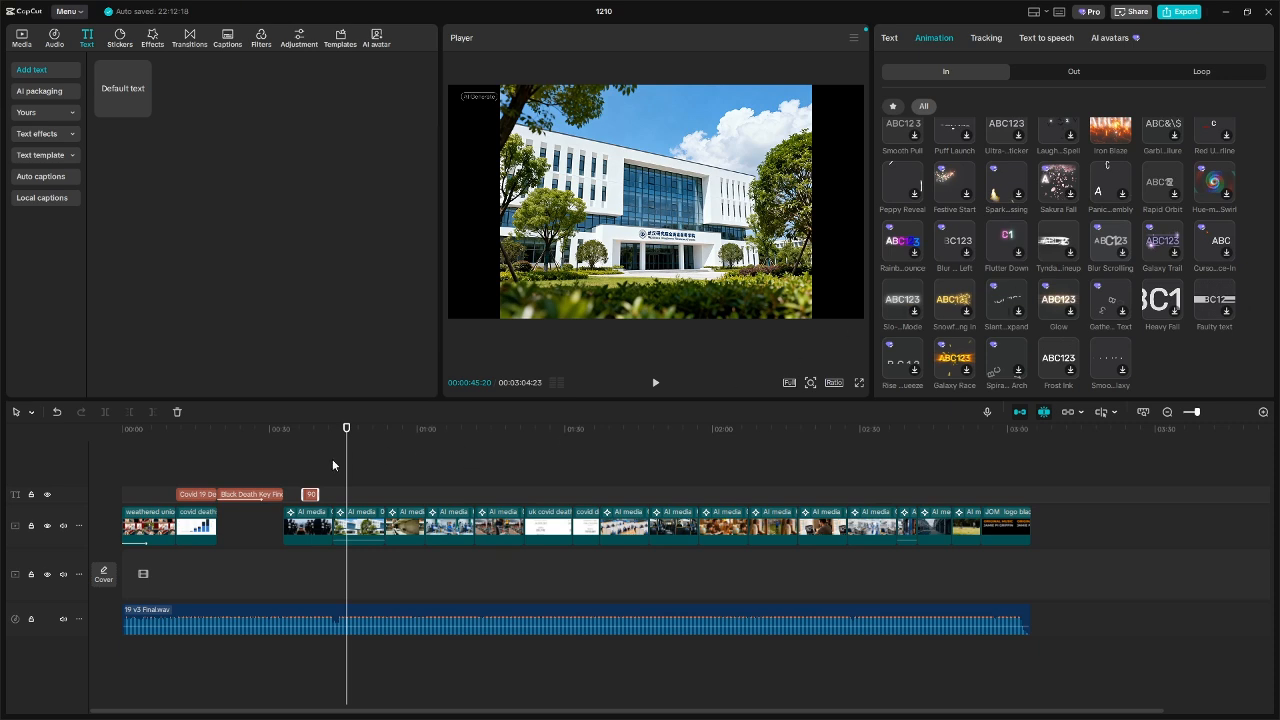
- Place the playhead at the start of the "90" text clip and enlarge the timeline around it
{"action": "left_click", "coordinate": [307, 470]}
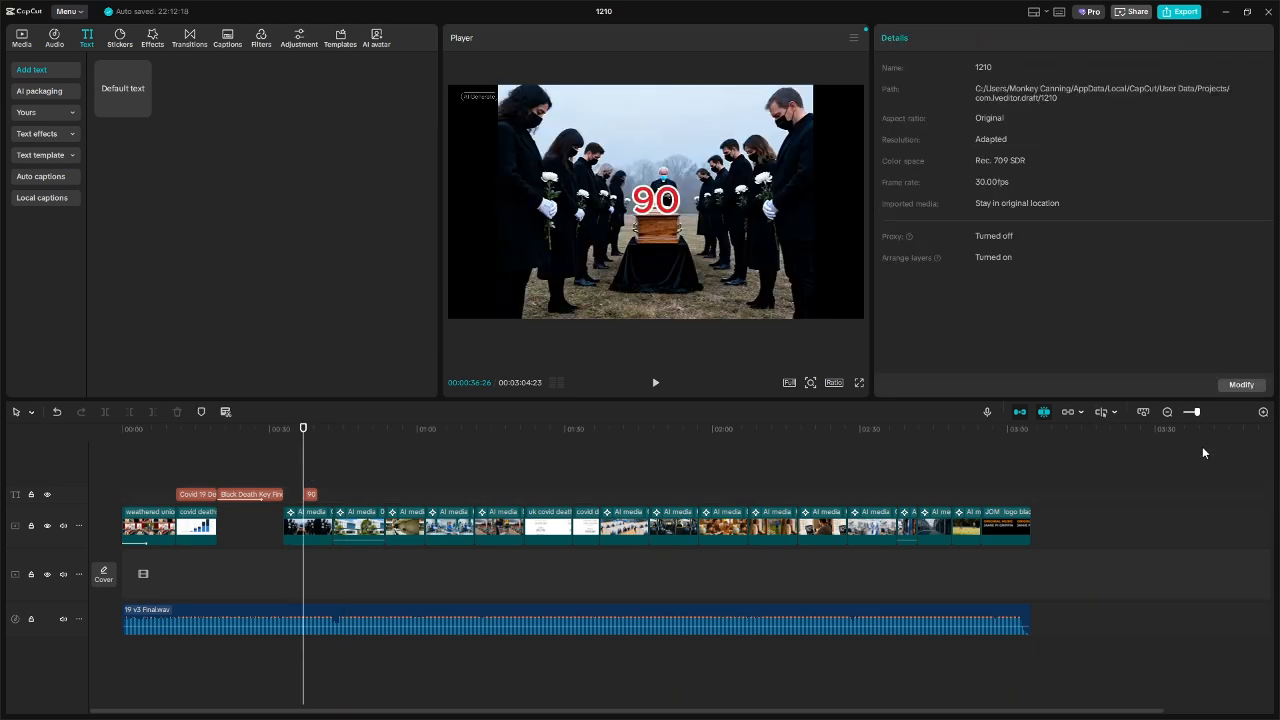
{"action": "left_click", "coordinate": [1264, 414]}
{"action": "left_click", "coordinate": [1264, 414]}
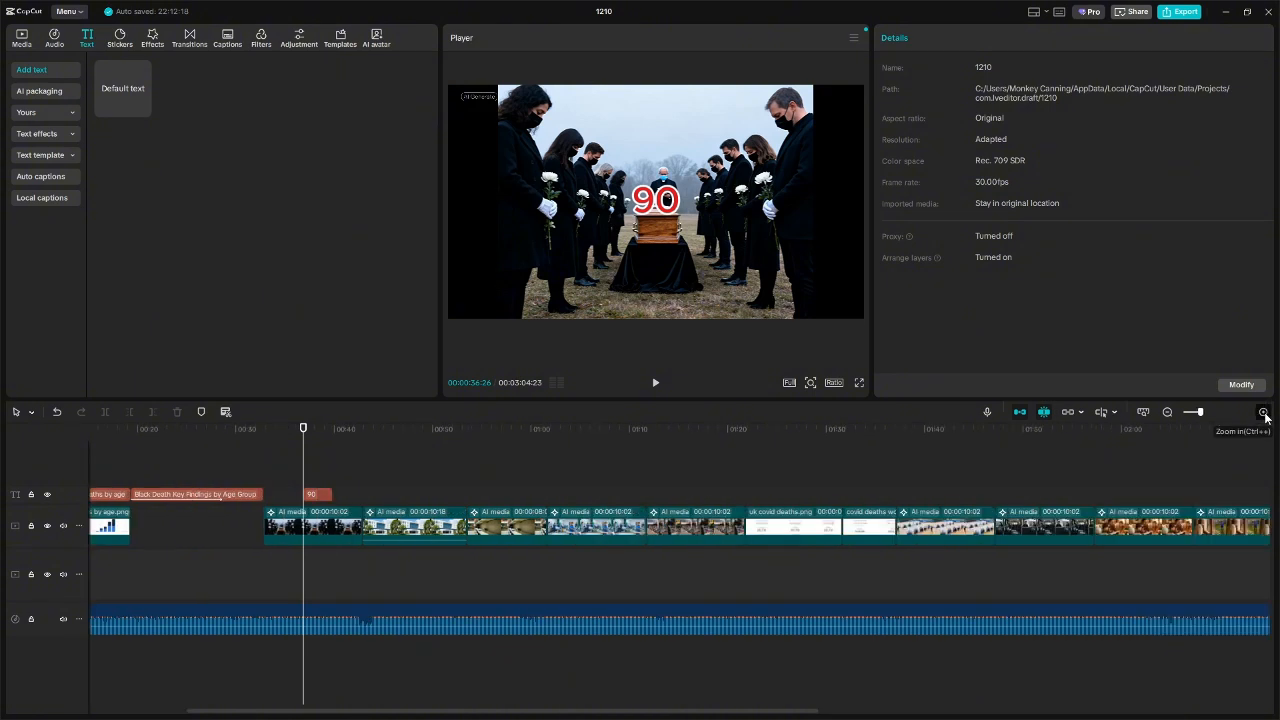
{"action": "left_click", "coordinate": [1264, 414]}
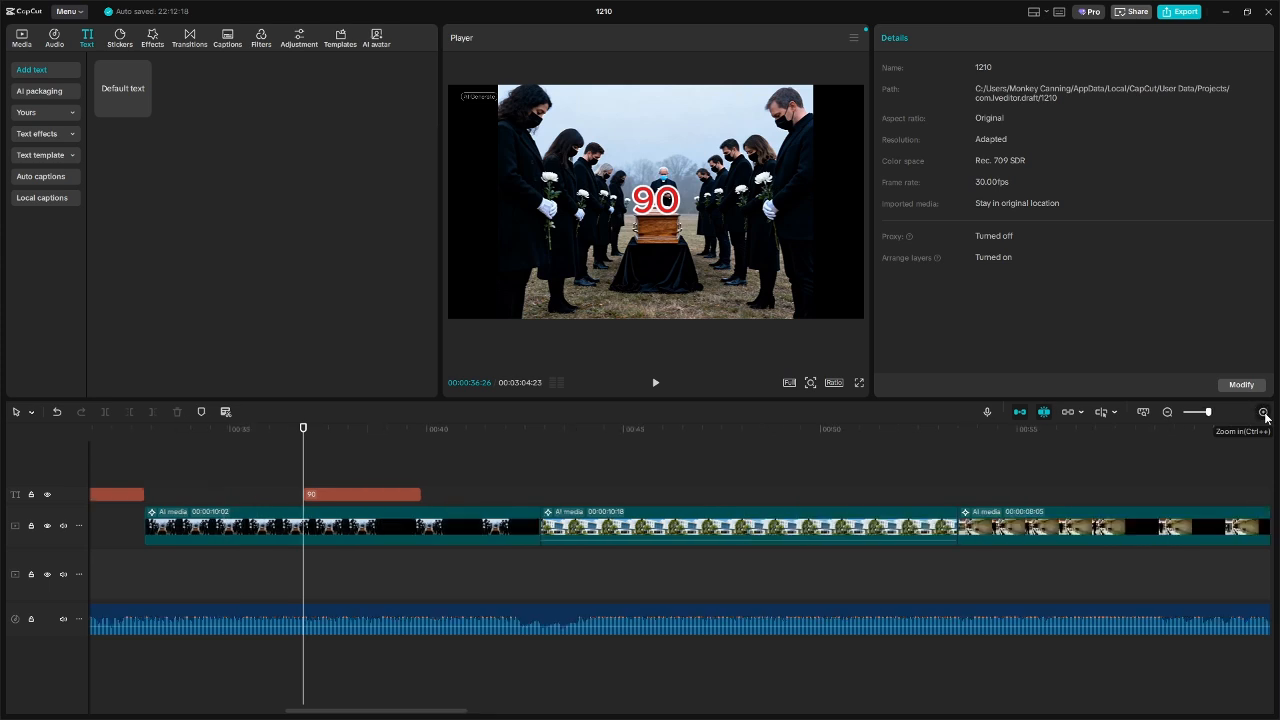
{"action": "left_click", "coordinate": [1167, 412]}
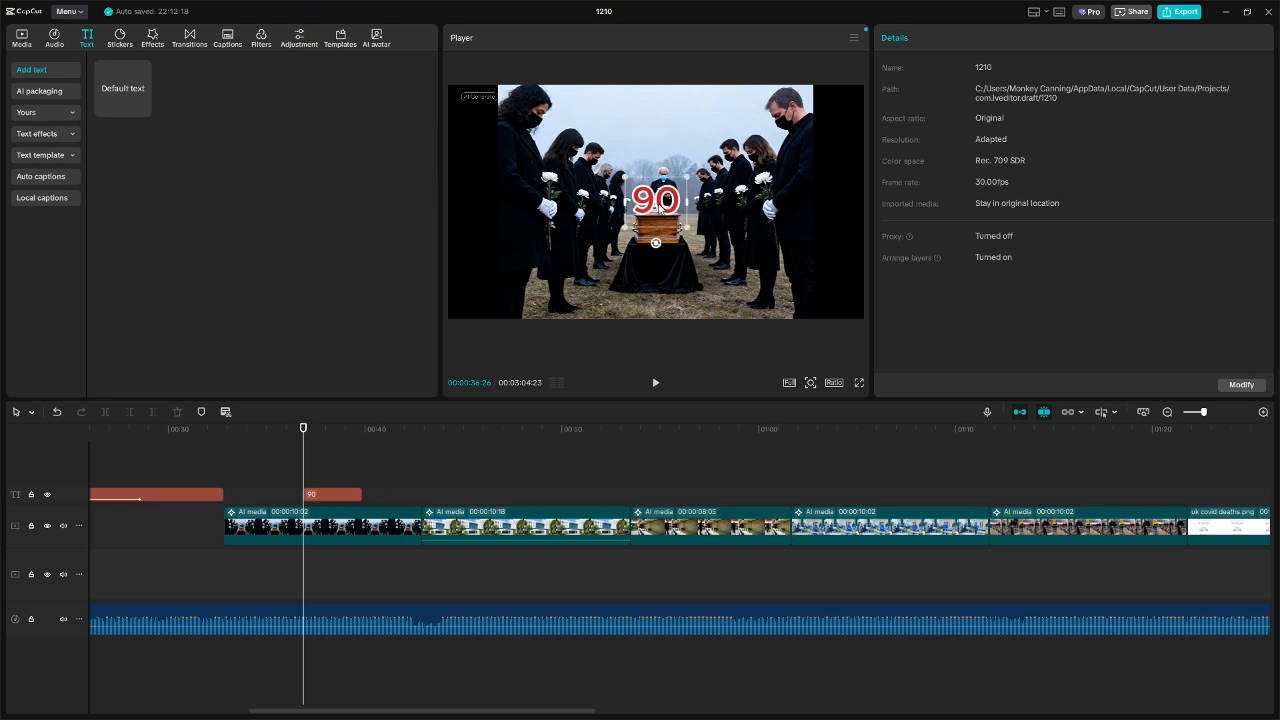
{"action": "left_click", "coordinate": [660, 186]}
{"action": "left_click", "coordinate": [666, 210]}
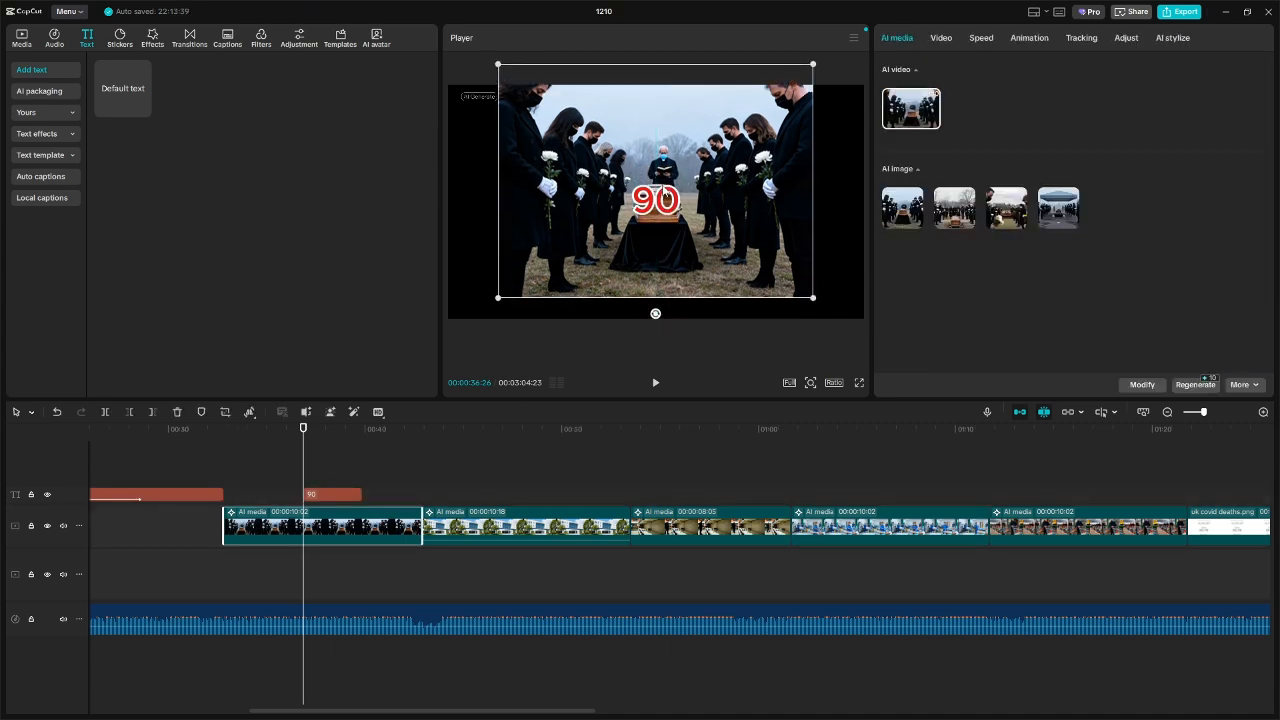
{"action": "left_click", "coordinate": [57, 412]}
- Move the "90" text up from the coffin into the sky above the officiant's head
{"action": "left_click", "coordinate": [652, 212]}
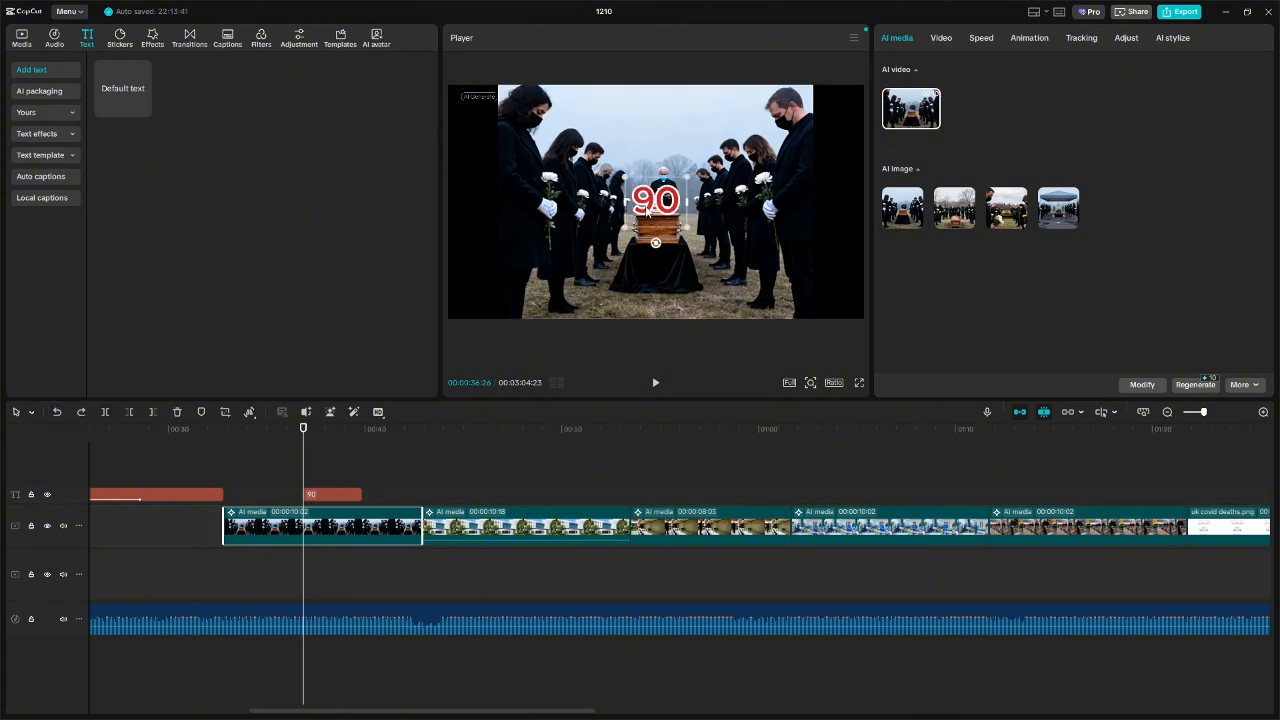
{"action": "left_click_drag", "start_coordinate": [651, 212], "coordinate": [652, 133]}
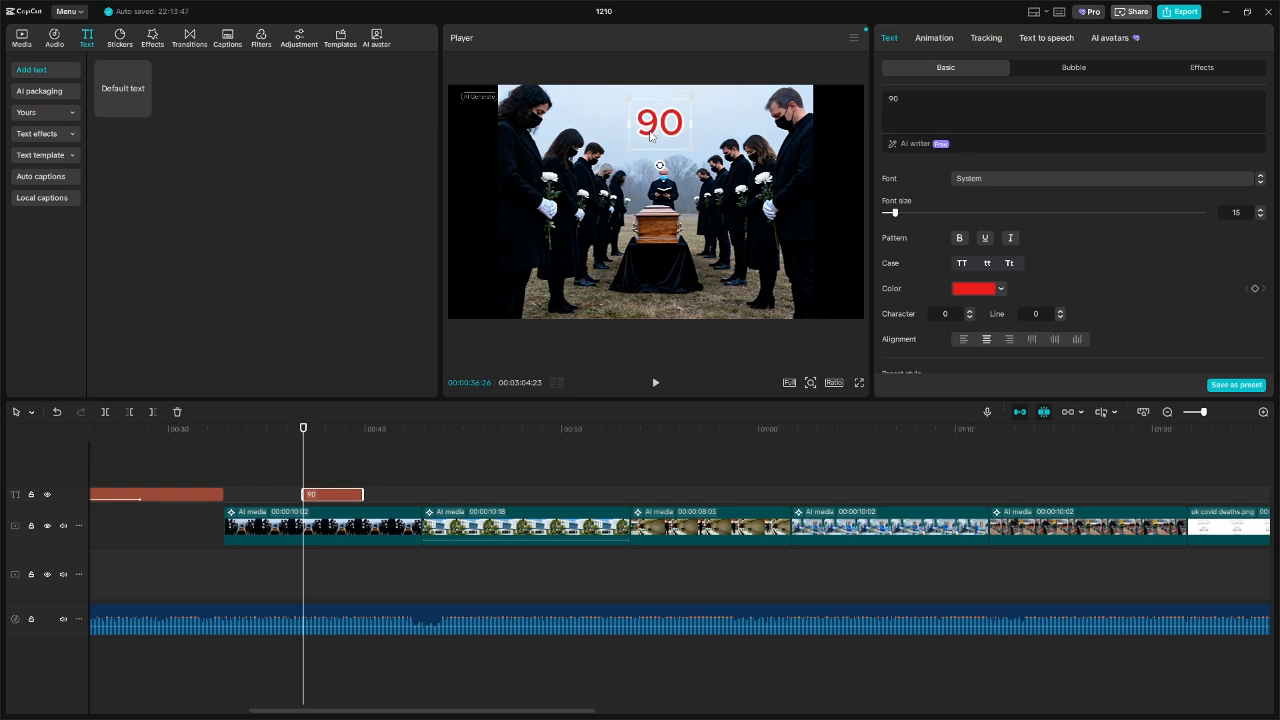
- Play the funeral clip from near its start and shorten the end of the "90" text clip to about 00:00:38
{"action": "left_click", "coordinate": [230, 474]}
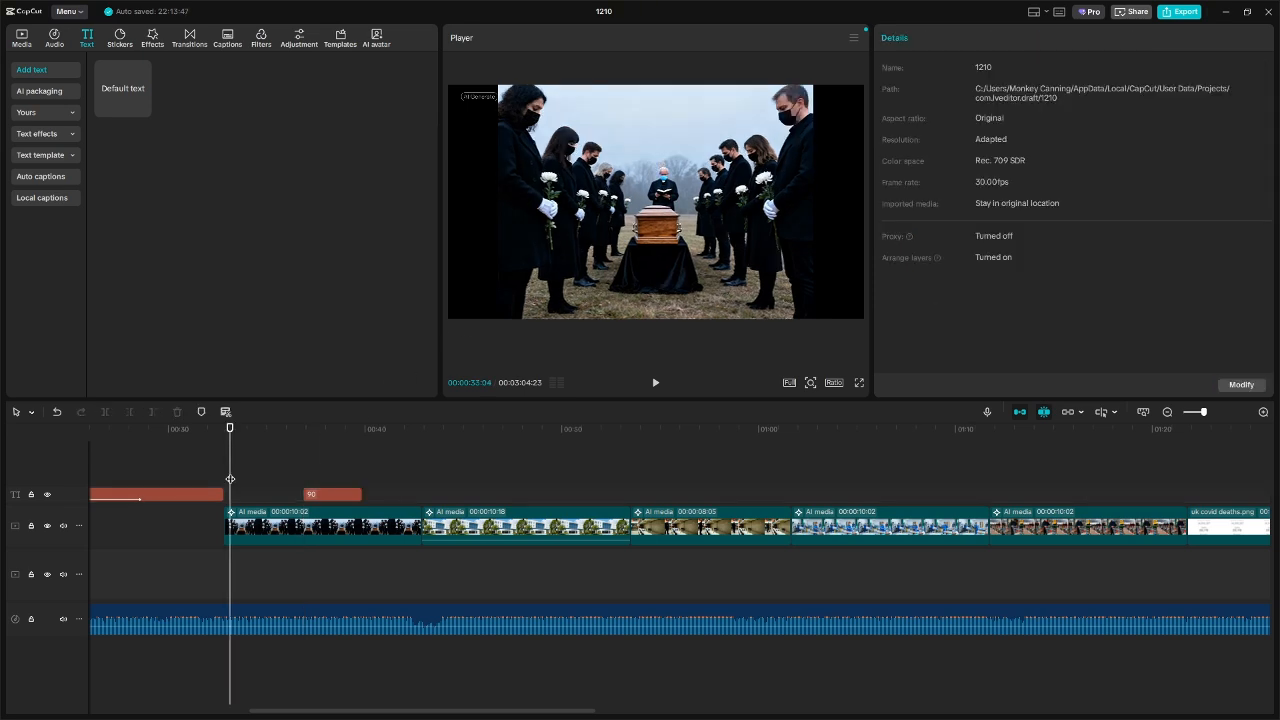
{"action": "left_click", "coordinate": [657, 385]}
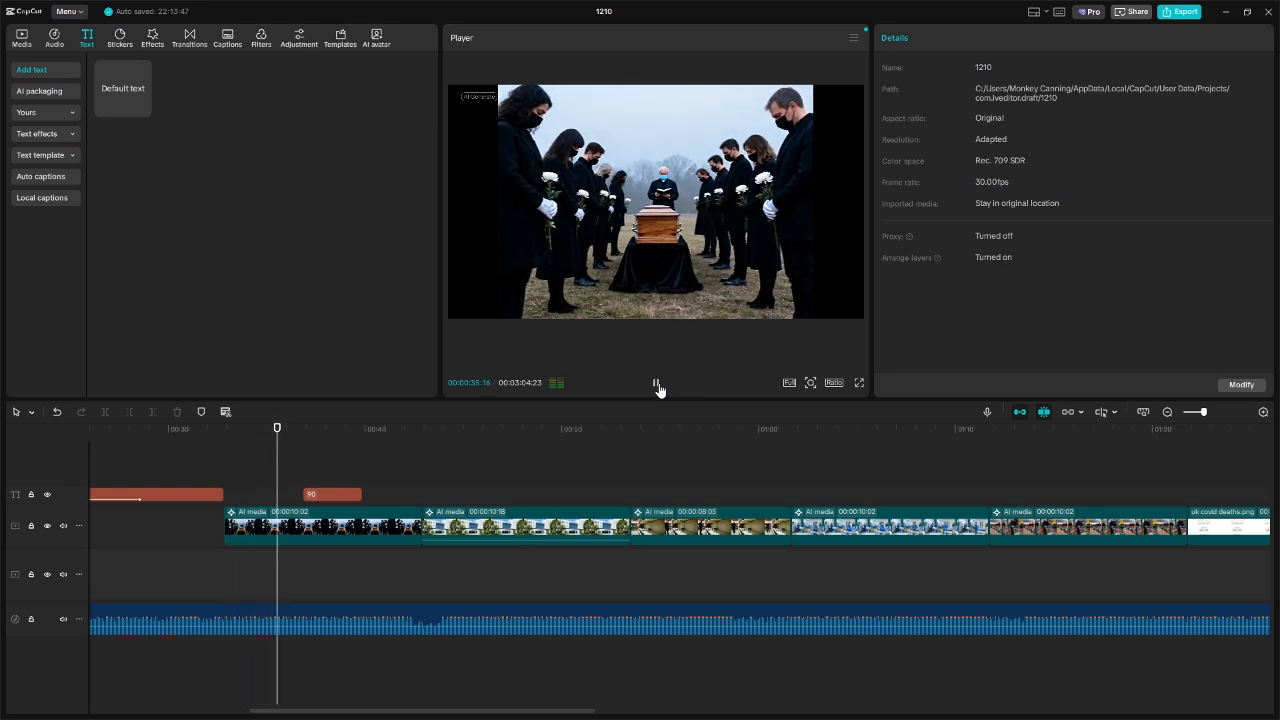
{"action": "left_click", "coordinate": [657, 386]}
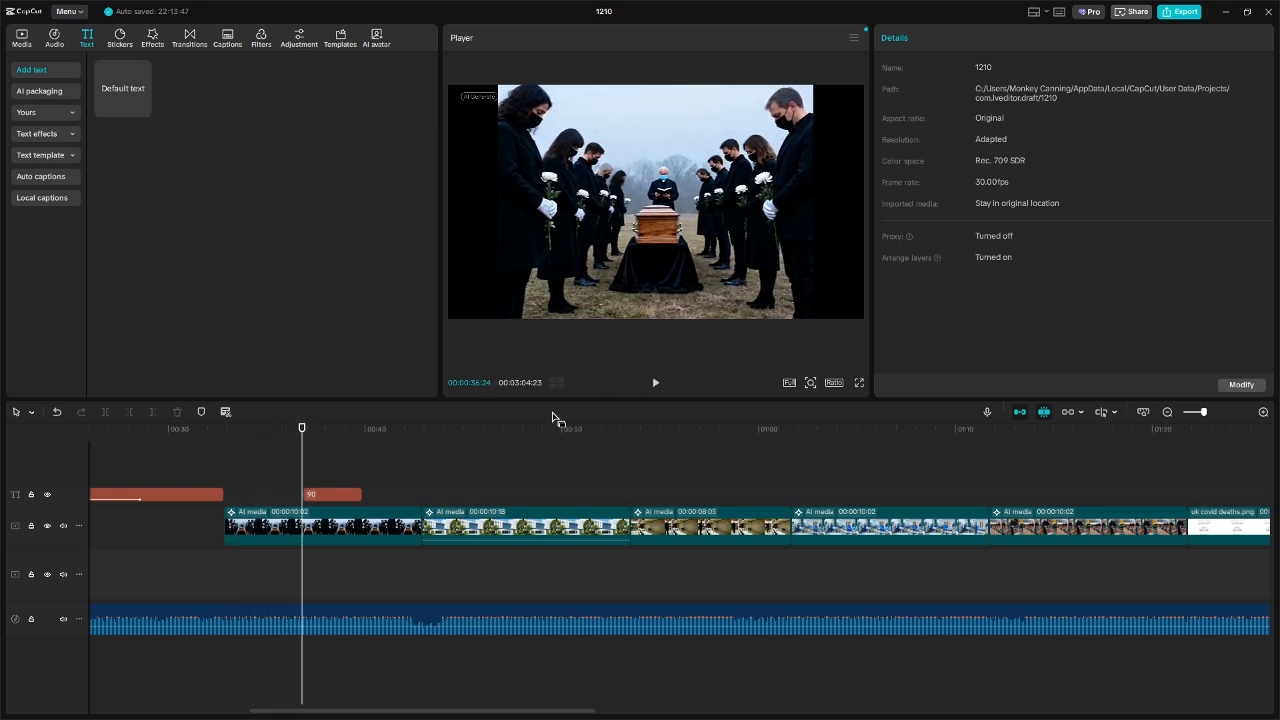
{"action": "left_click", "coordinate": [331, 495]}
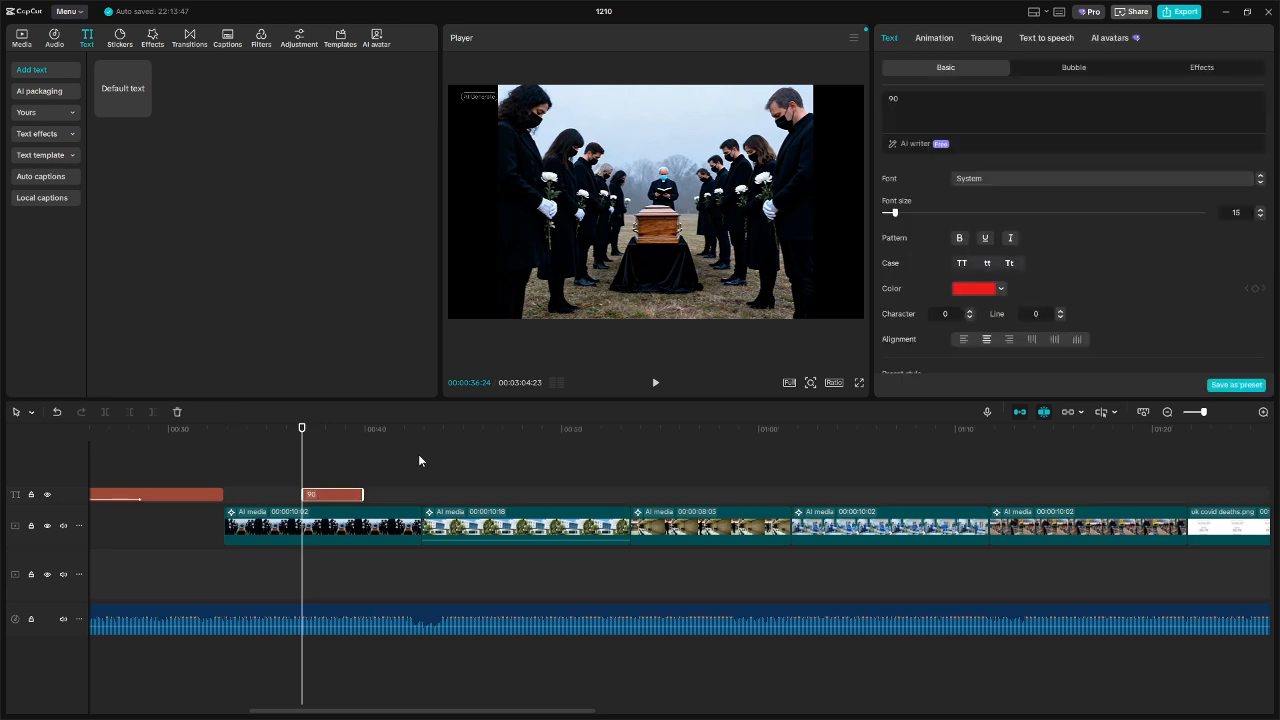
{"action": "left_click_drag", "start_coordinate": [363, 494], "coordinate": [327, 494]}
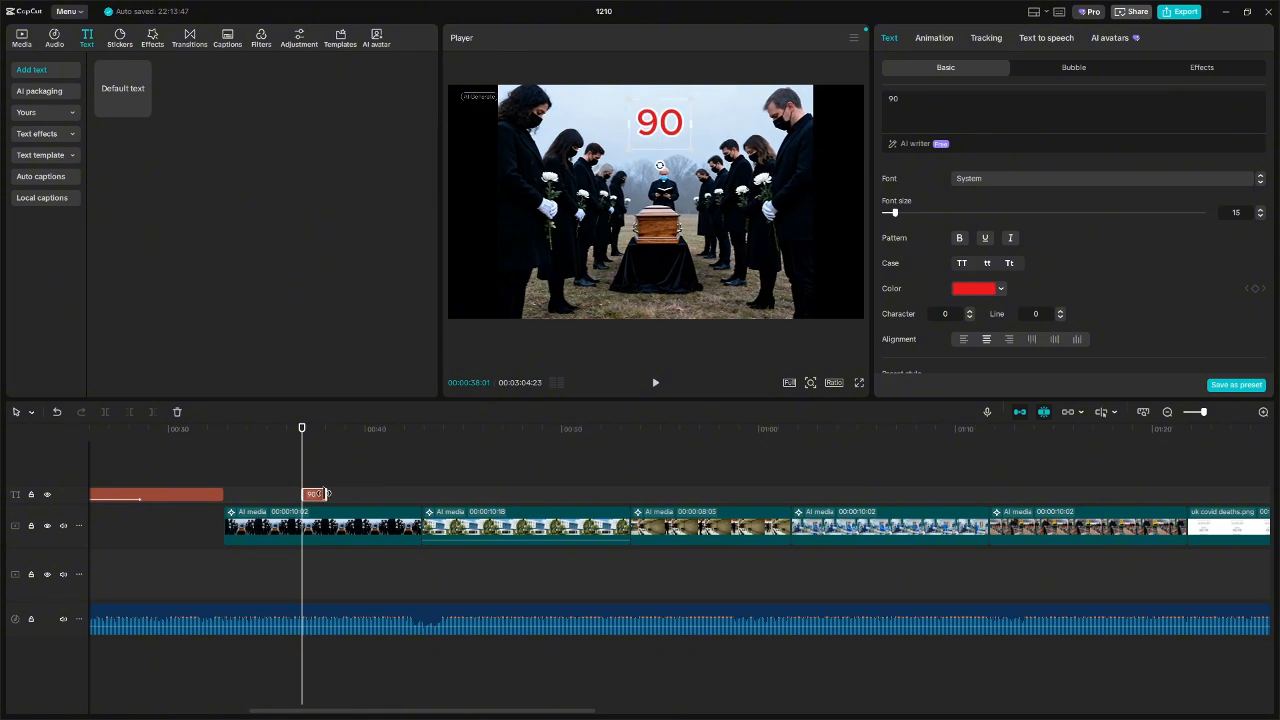
- Play back the "90" text's entry against the audio and shift its clip about half a second earlier
{"action": "left_click", "coordinate": [290, 473]}
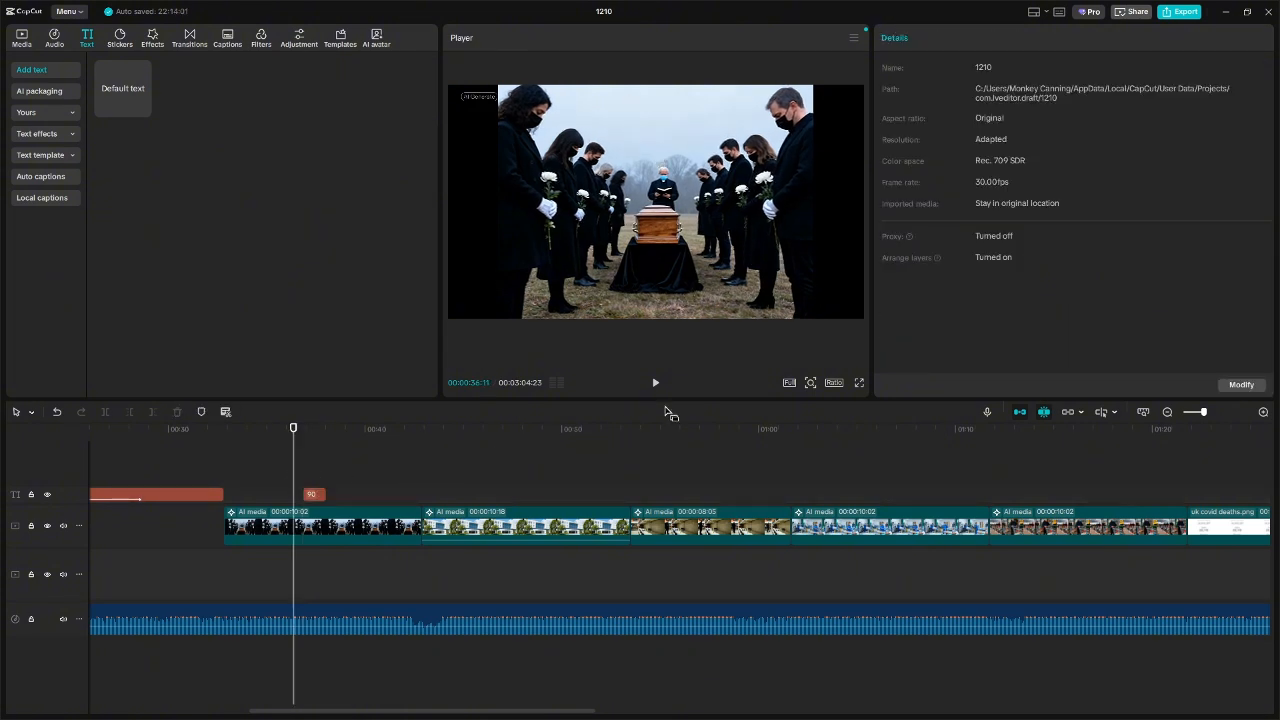
{"action": "left_click", "coordinate": [655, 382]}
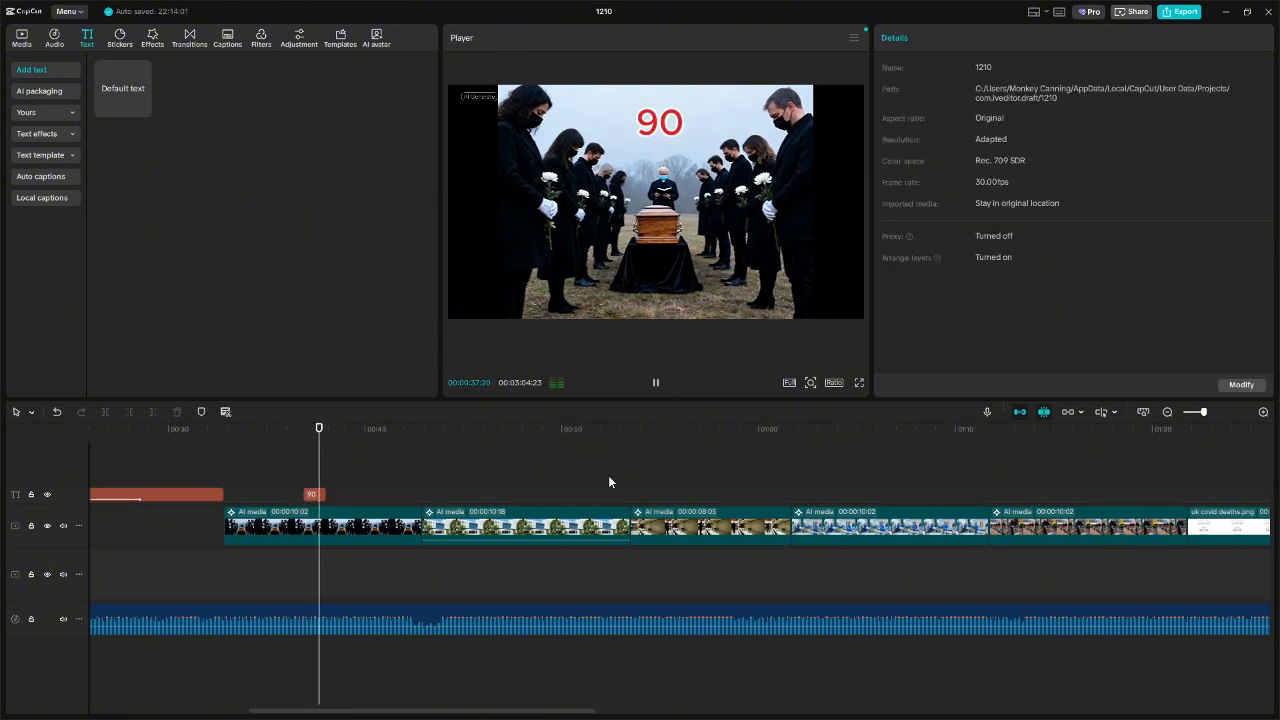
{"action": "left_click", "coordinate": [280, 473]}
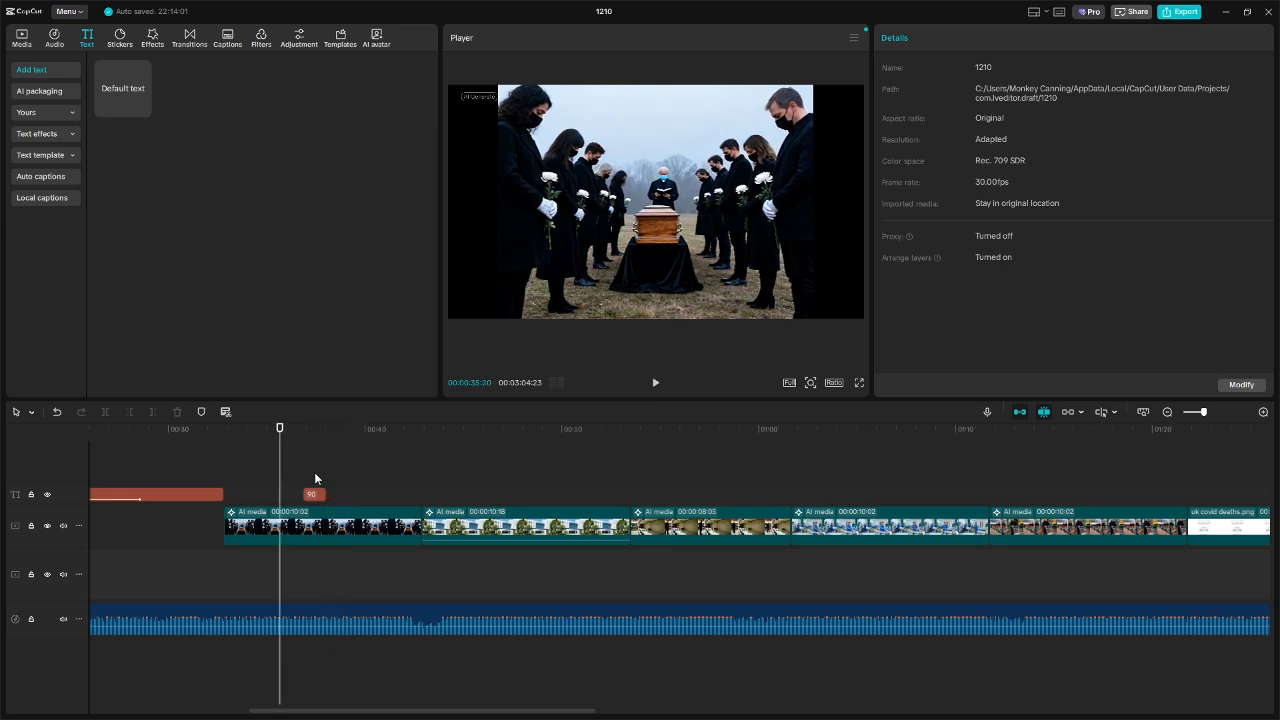
{"action": "left_click", "coordinate": [655, 384]}
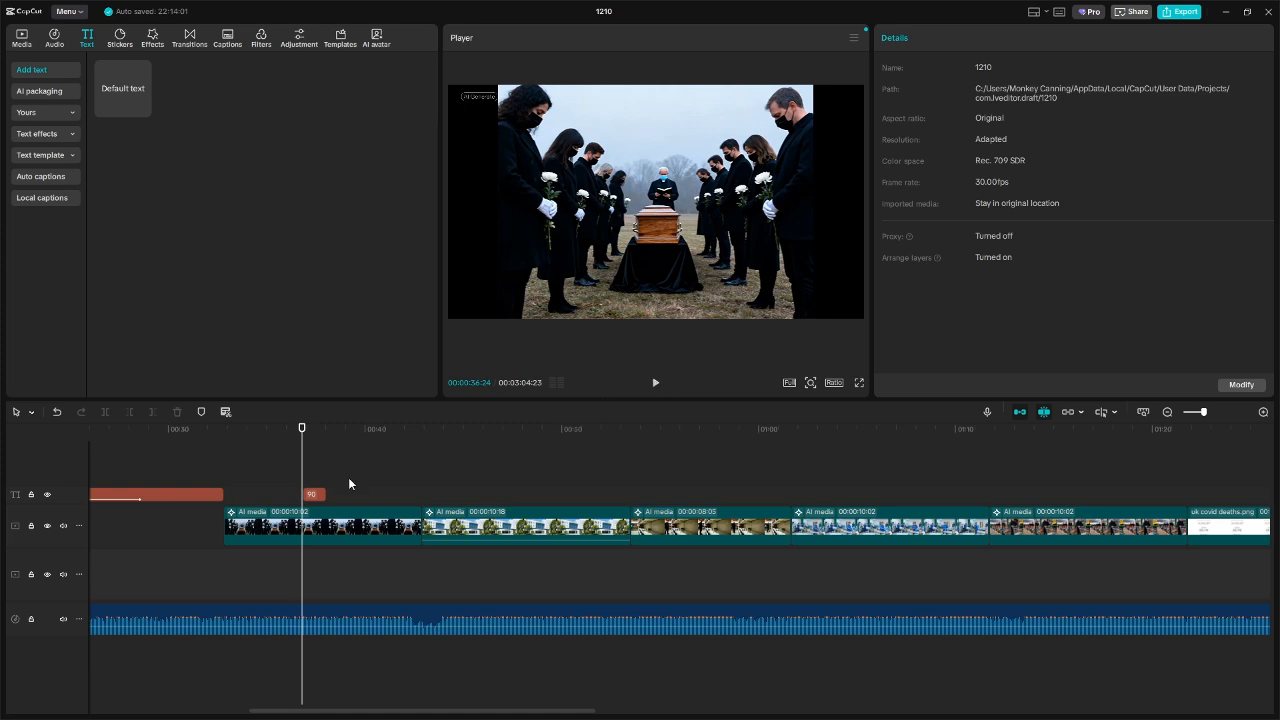
{"action": "left_click", "coordinate": [280, 479]}
{"action": "left_click_drag", "start_coordinate": [314, 497], "coordinate": [305, 499]}
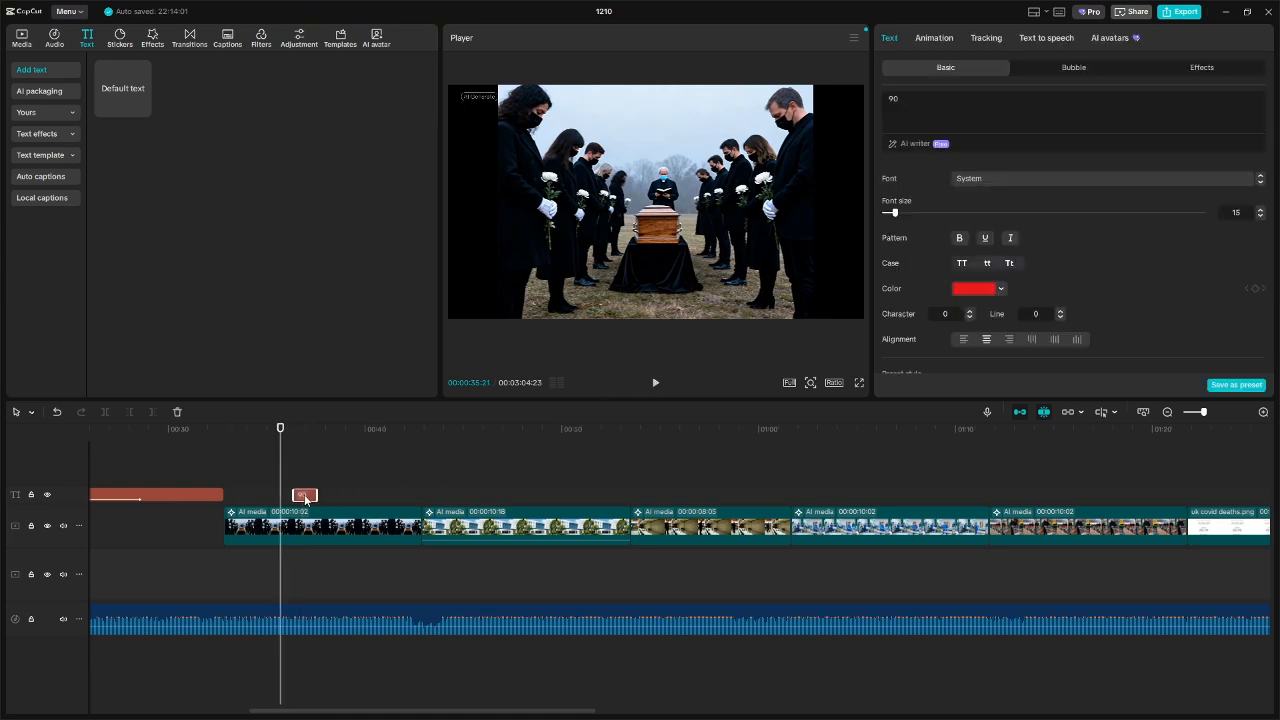
- Play back the shifted "90" text and trim the end of its clip to about 00:00:37:12
{"action": "left_click", "coordinate": [656, 383]}
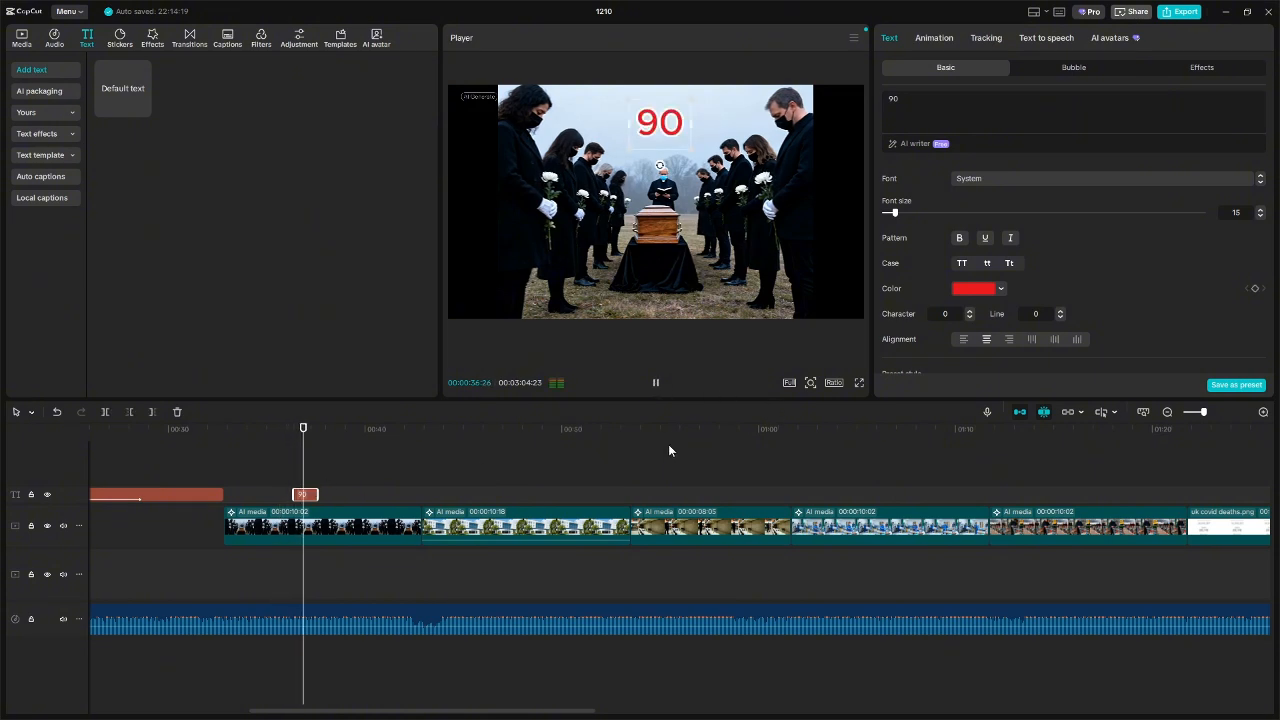
{"action": "left_click", "coordinate": [656, 385]}
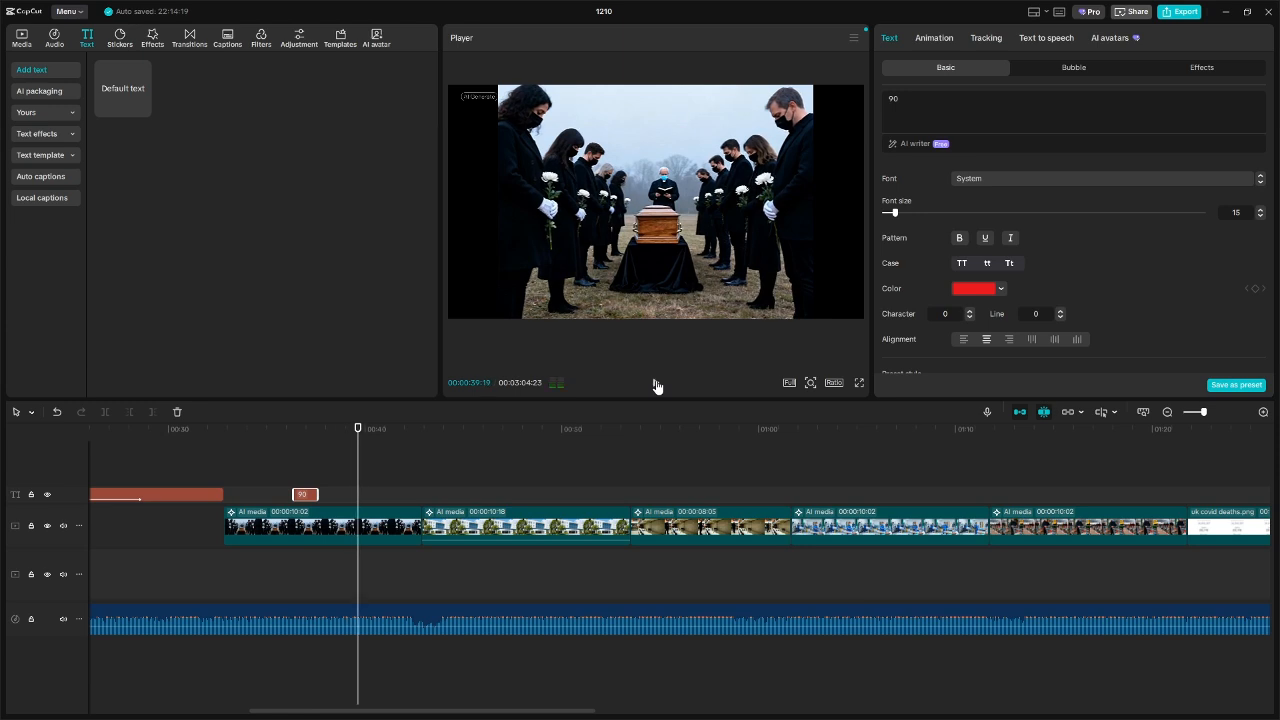
{"action": "left_click_drag", "start_coordinate": [317, 495], "coordinate": [314, 495]}
{"action": "left_click", "coordinate": [314, 483]}
{"action": "left_click", "coordinate": [305, 496]}
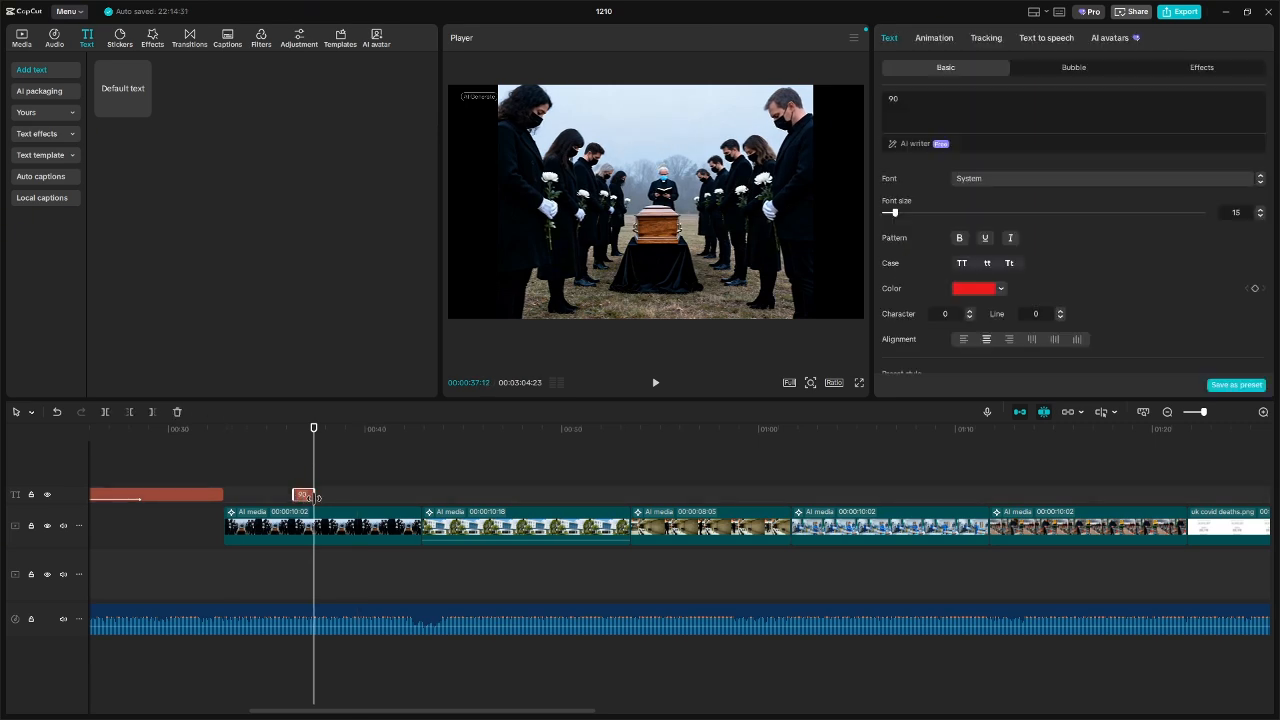
{"action": "left_click", "coordinate": [335, 496]}
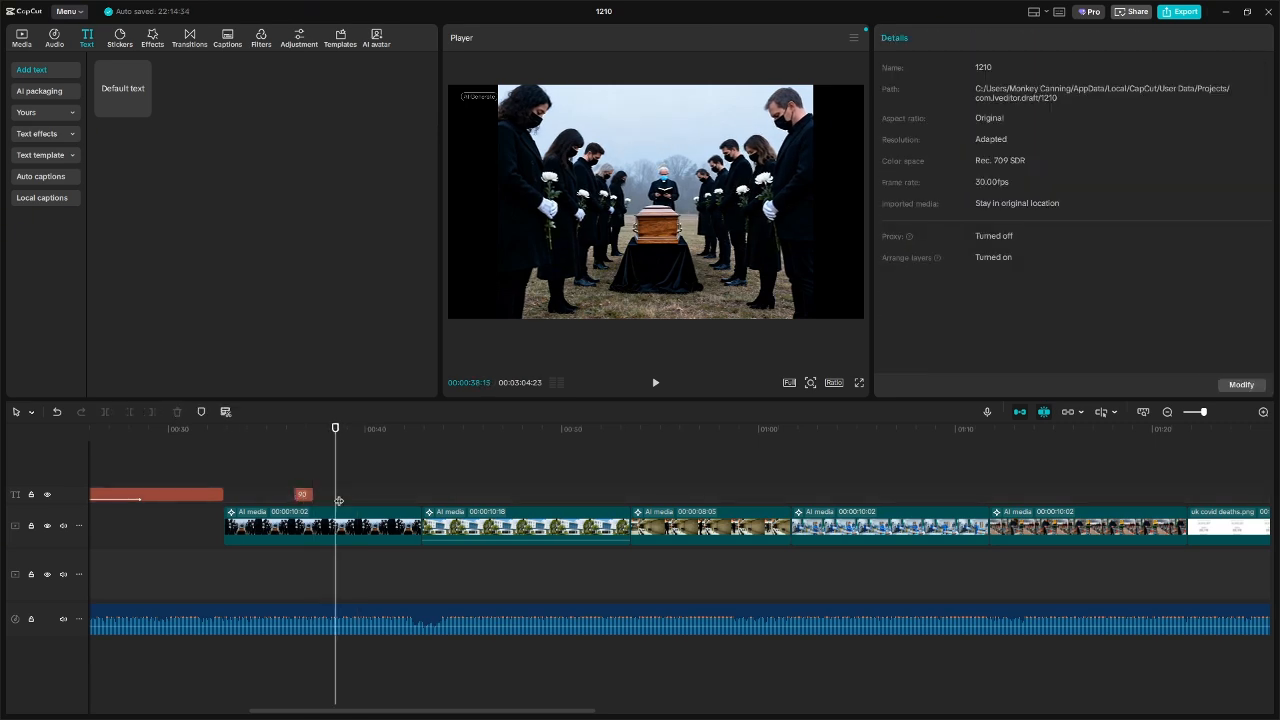
- Paste two copies of the "90" text clip, space them evenly after the original over the funeral clip, and play them back
{"action": "key", "text": "ctrl+v"}
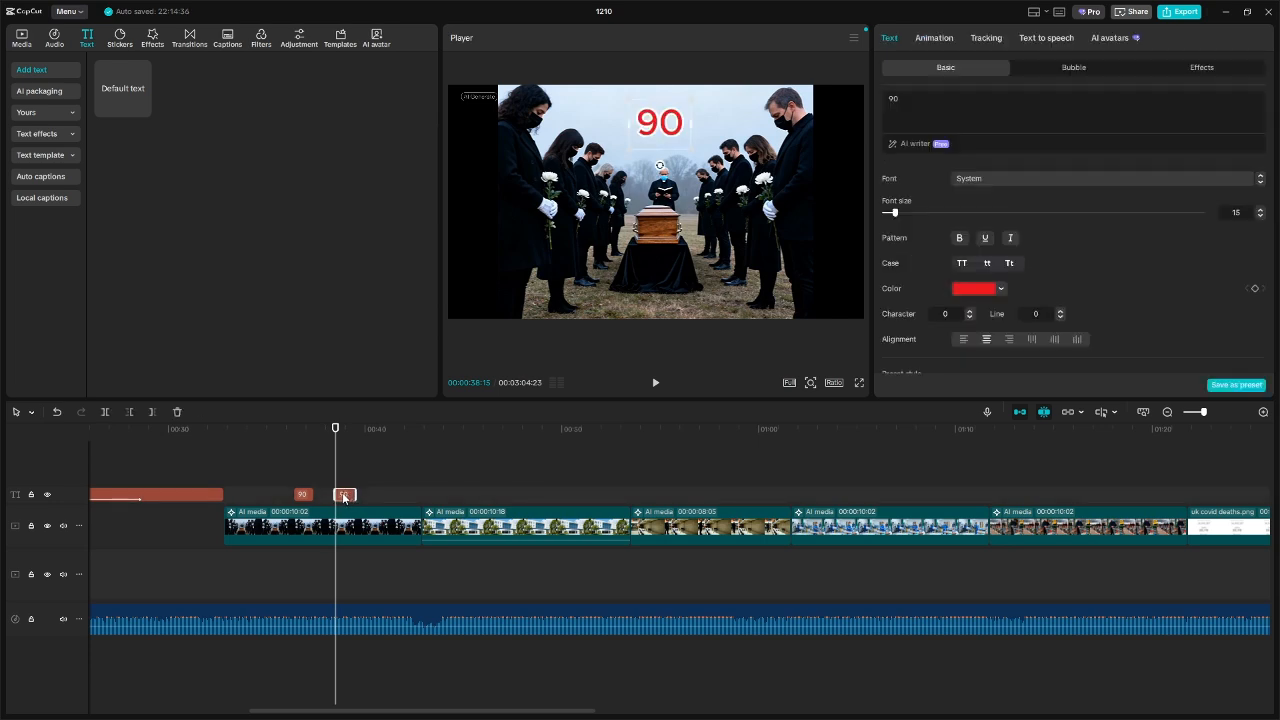
{"action": "left_click_drag", "start_coordinate": [344, 498], "coordinate": [334, 497]}
{"action": "left_click", "coordinate": [372, 489]}
{"action": "key", "text": "ctrl+v"}
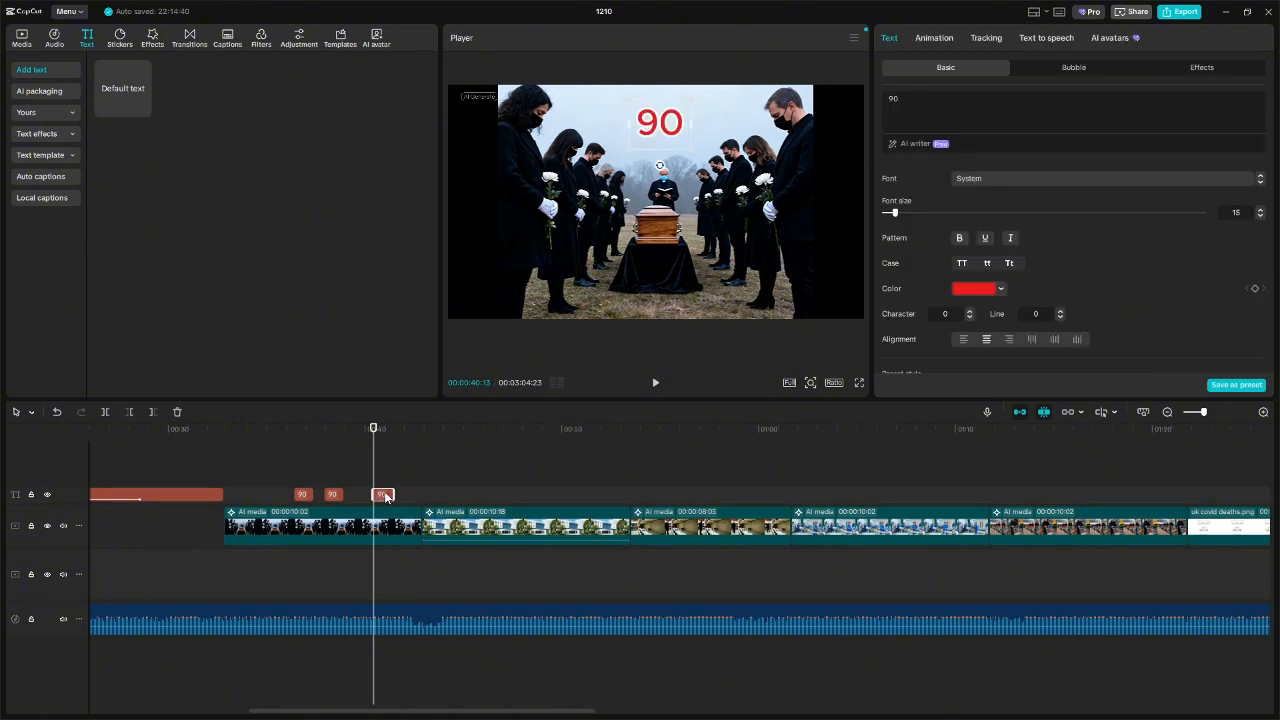
{"action": "left_click_drag", "start_coordinate": [386, 497], "coordinate": [366, 497]}
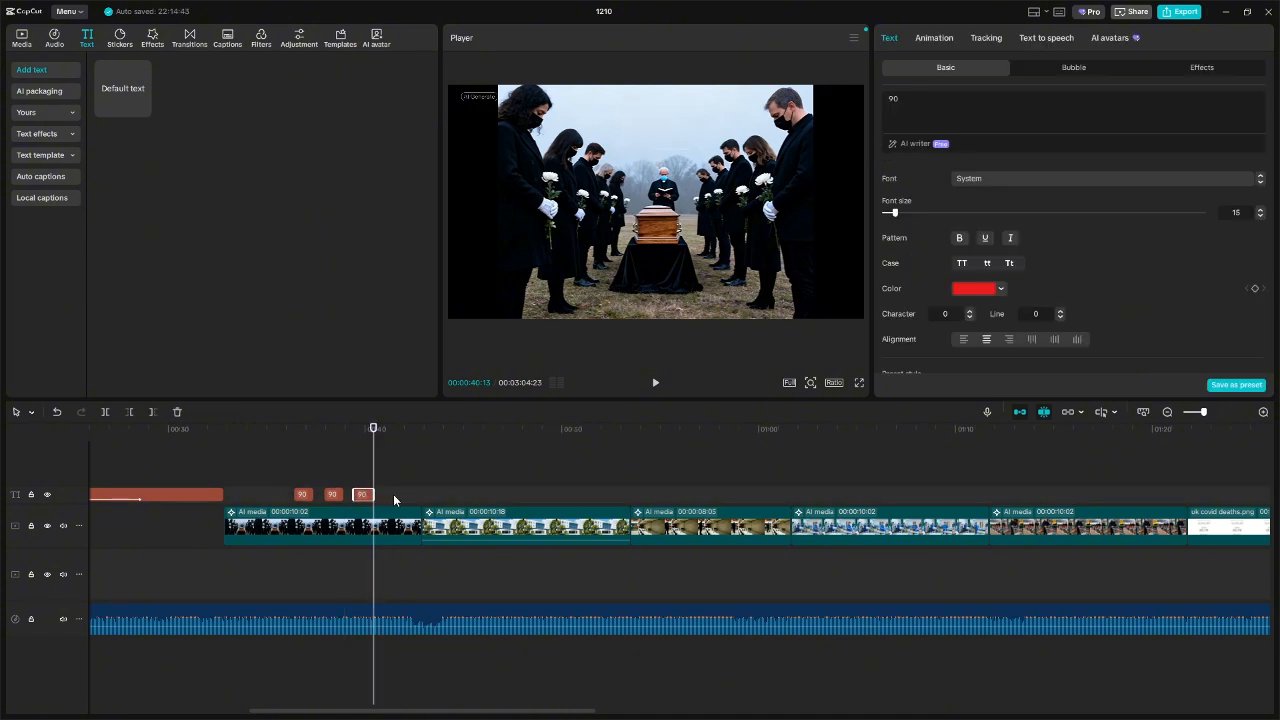
{"action": "left_click", "coordinate": [289, 478]}
{"action": "left_click", "coordinate": [655, 382]}
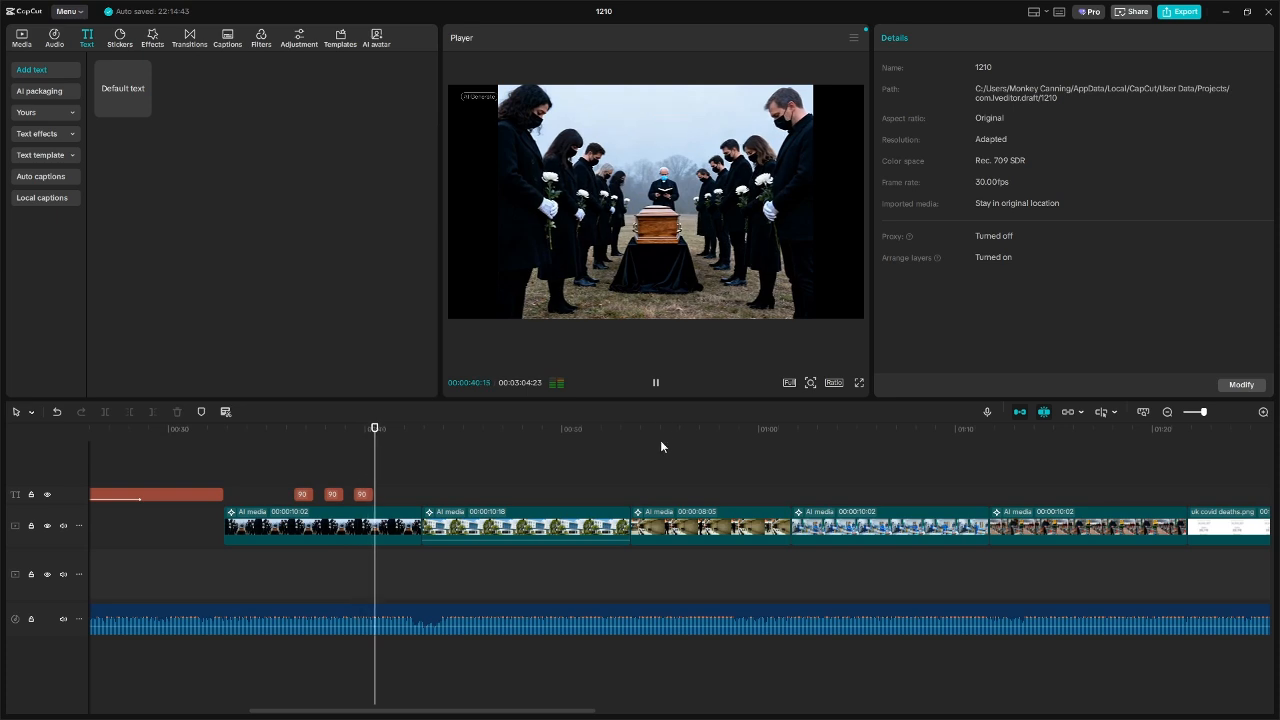
{"action": "left_click", "coordinate": [655, 382]}
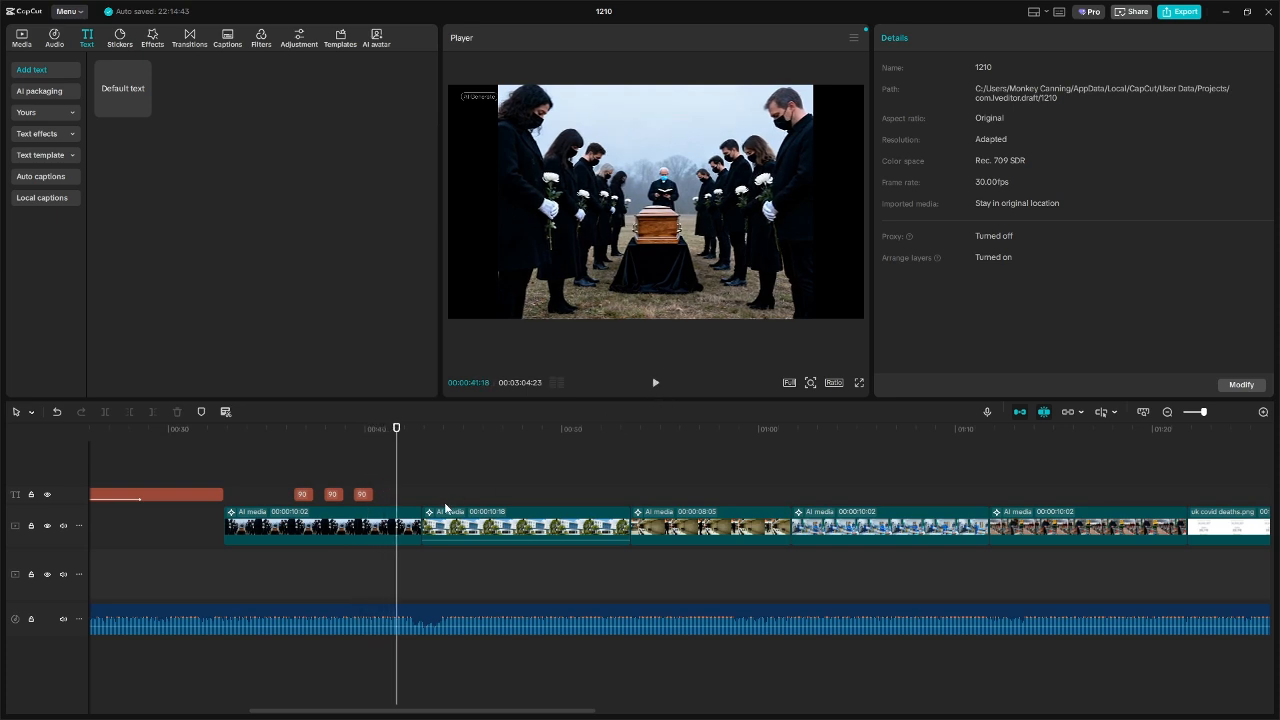
- Delete the two pasted "90" copies and shorten the end of the original "90" text clip
{"action": "left_click", "coordinate": [304, 496]}
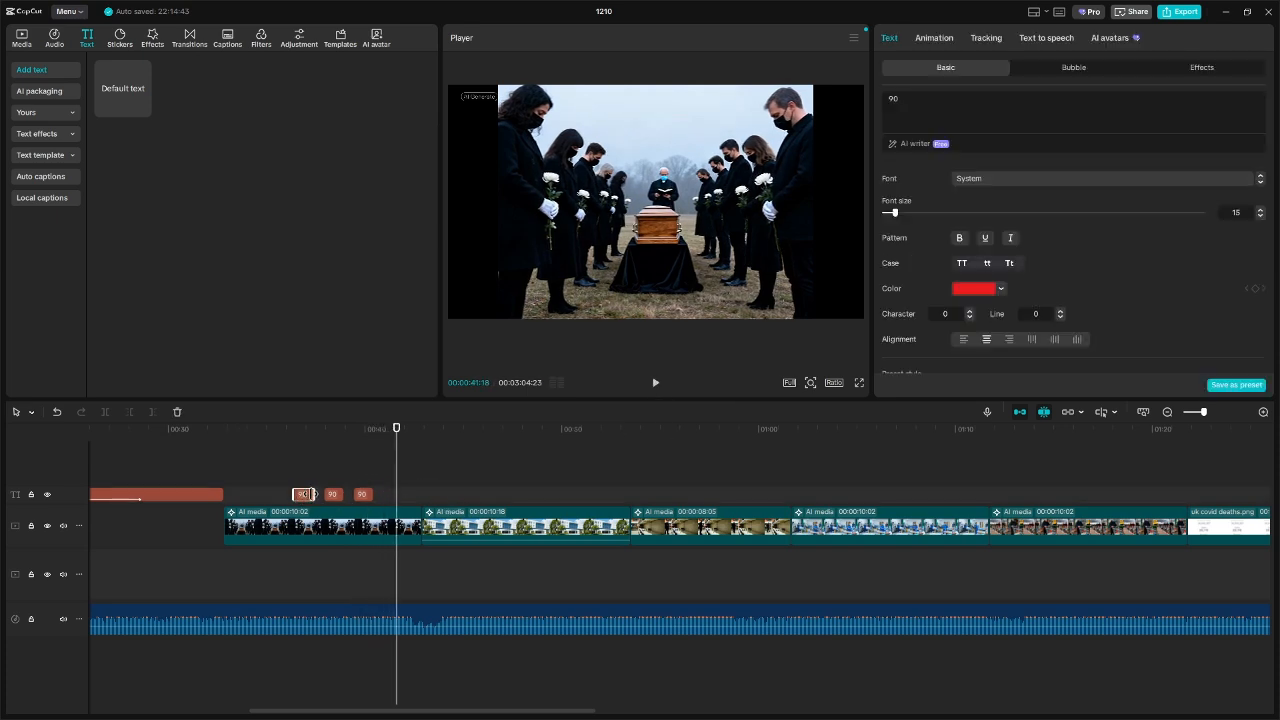
{"action": "left_click", "coordinate": [336, 494]}
{"action": "key", "text": "Delete"}
{"action": "left_click", "coordinate": [355, 494]}
{"action": "key", "text": "Delete"}
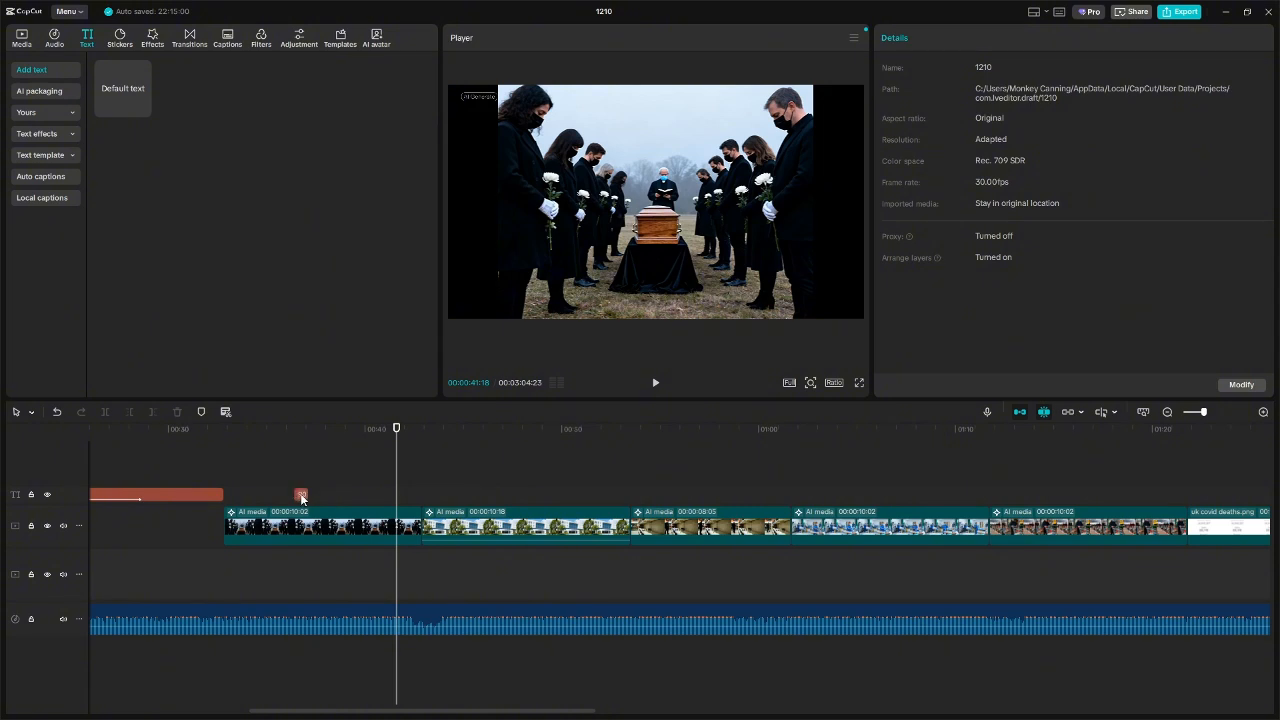
- Duplicate the shortened "90" text clip and place the copy so it starts about one second after the original's start
{"action": "left_click", "coordinate": [302, 495]}
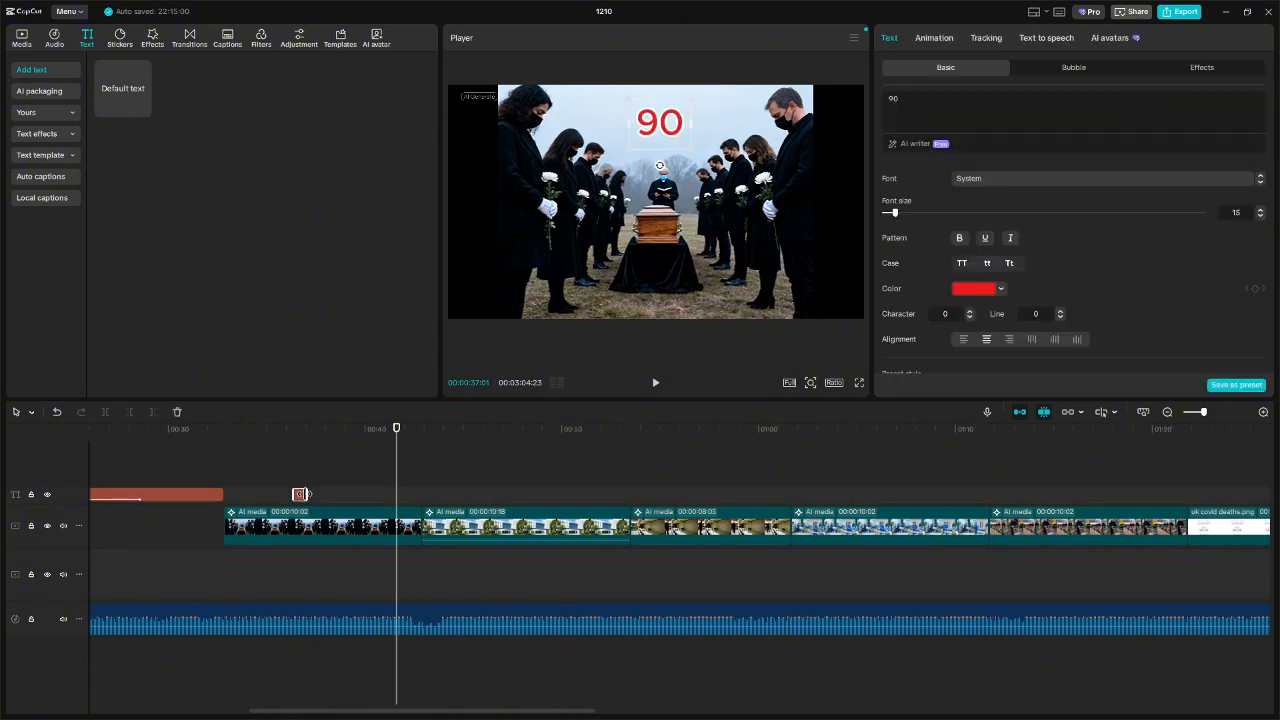
{"action": "left_click", "coordinate": [324, 476]}
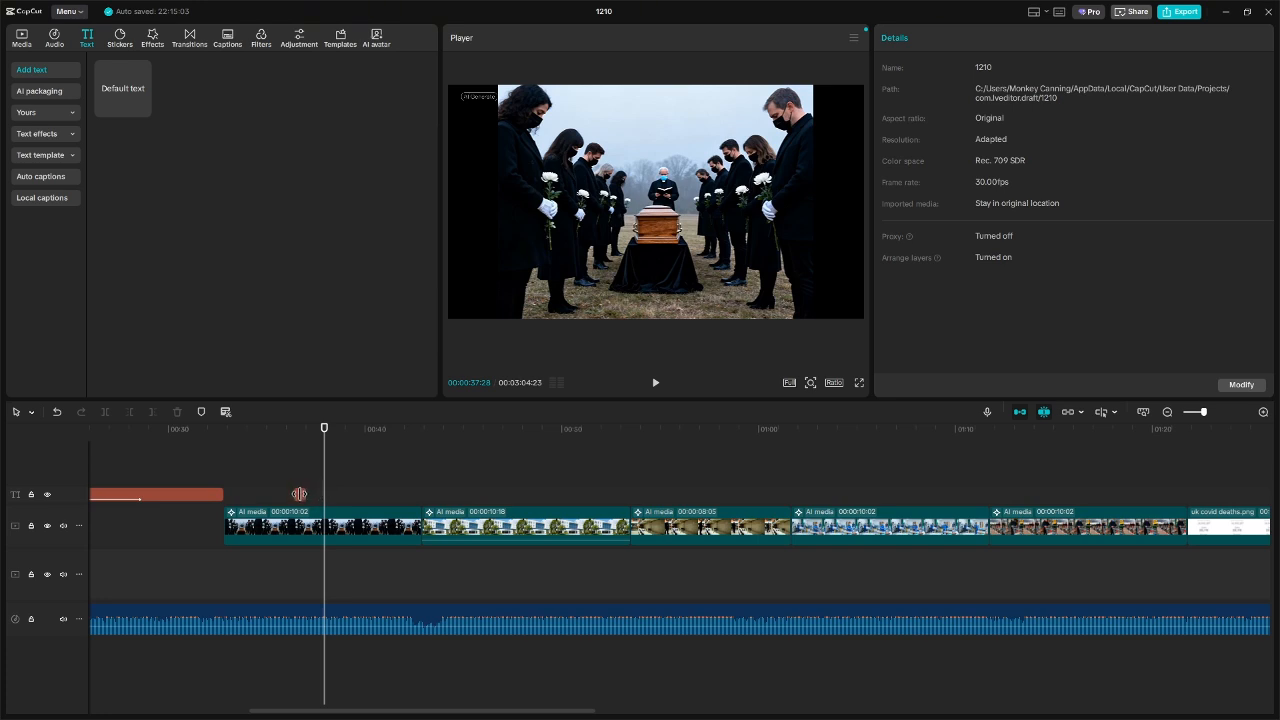
{"action": "left_click", "coordinate": [299, 494]}
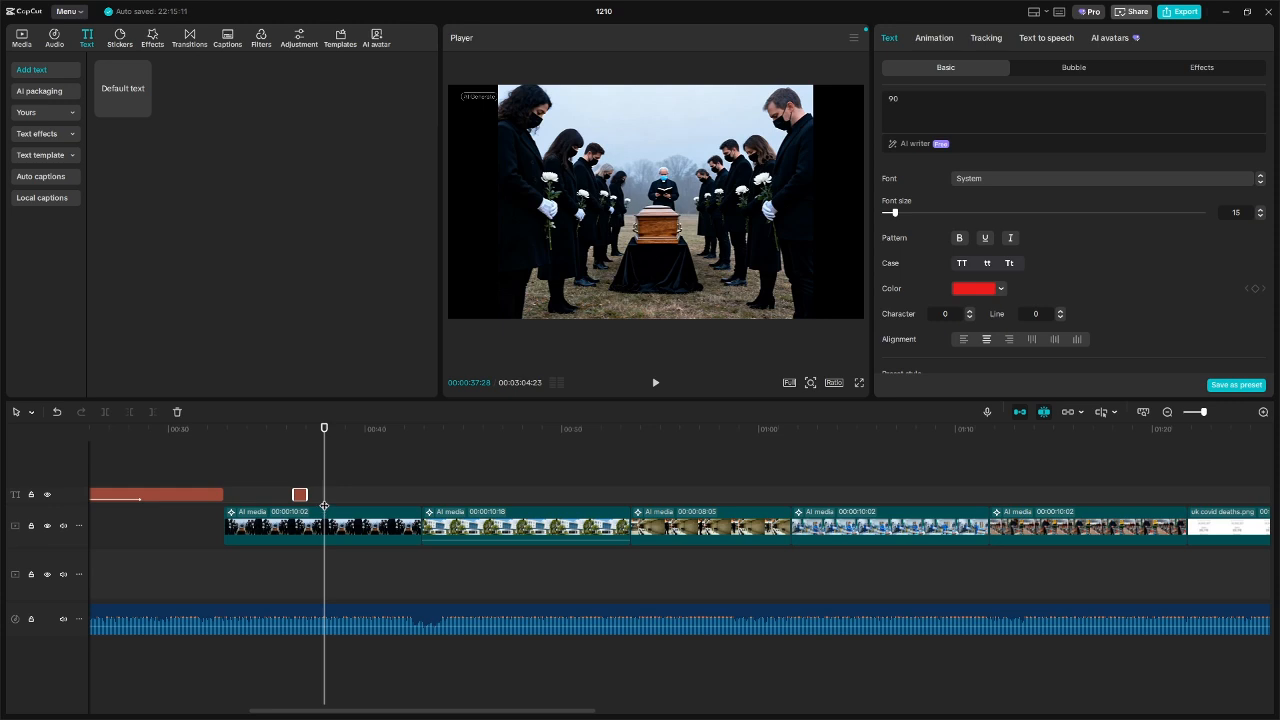
{"action": "key", "text": "ctrl+v"}
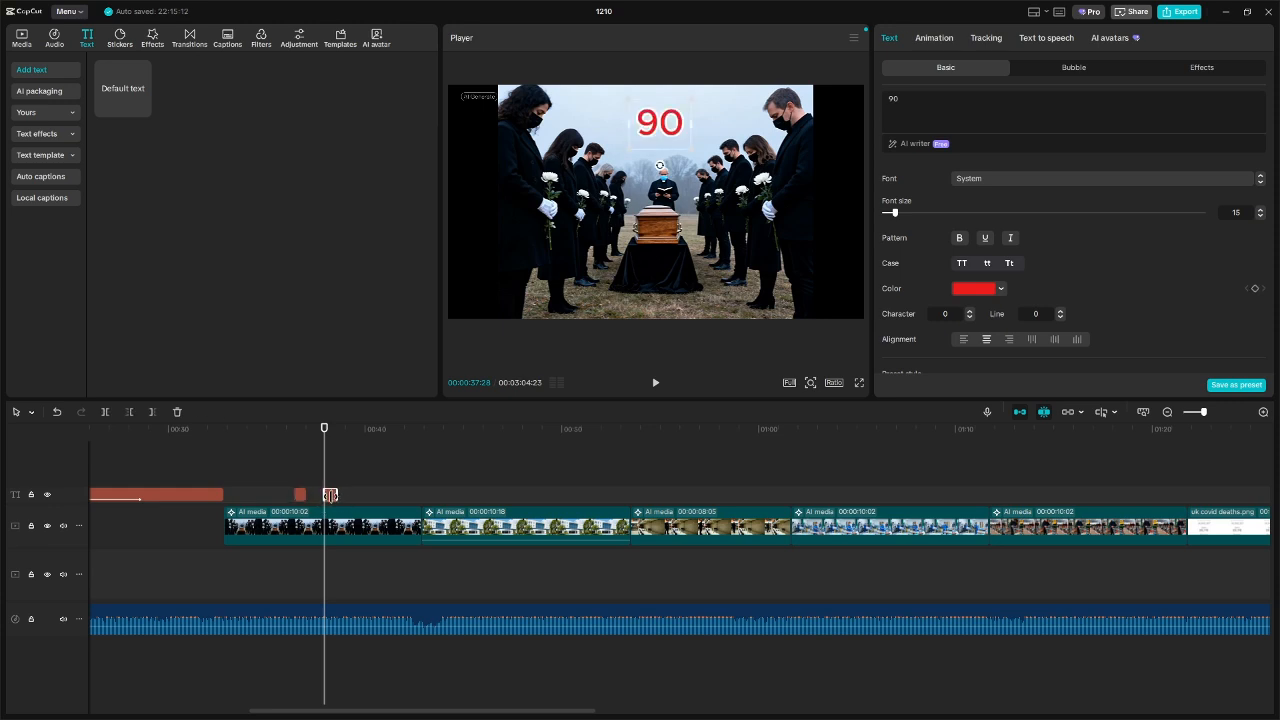
{"action": "left_click", "coordinate": [431, 475]}
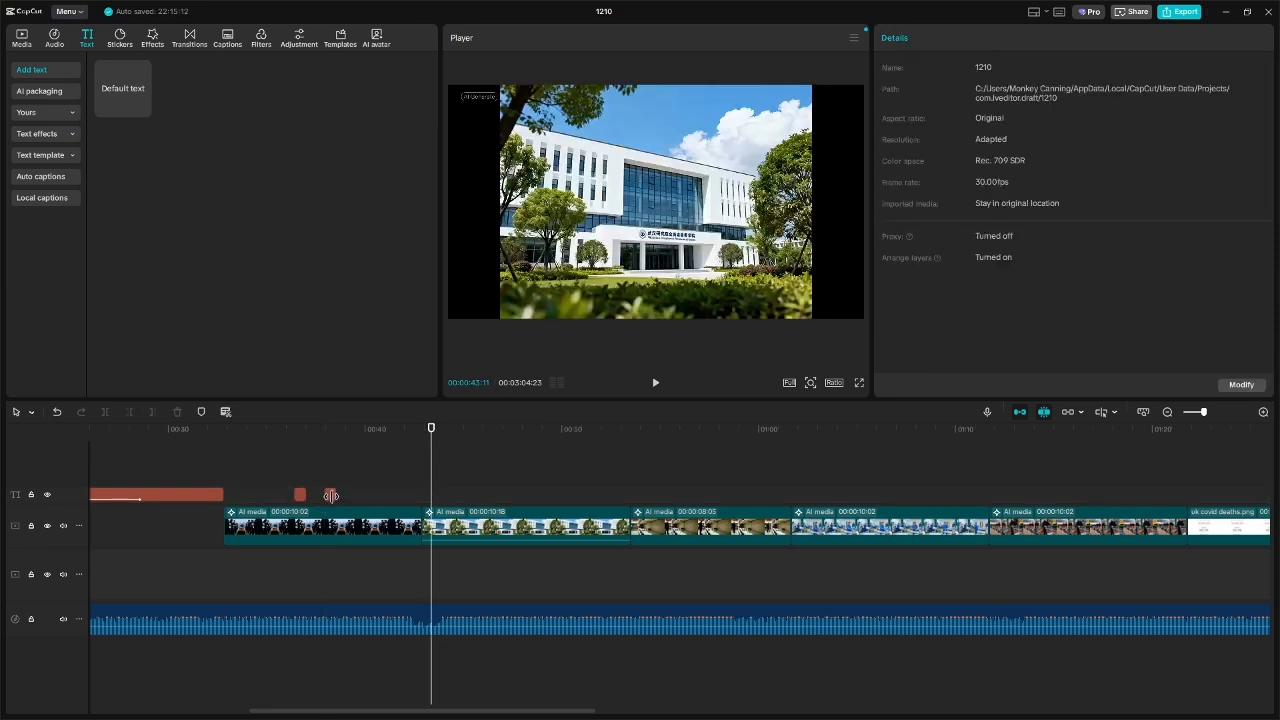
{"action": "left_click", "coordinate": [330, 494]}
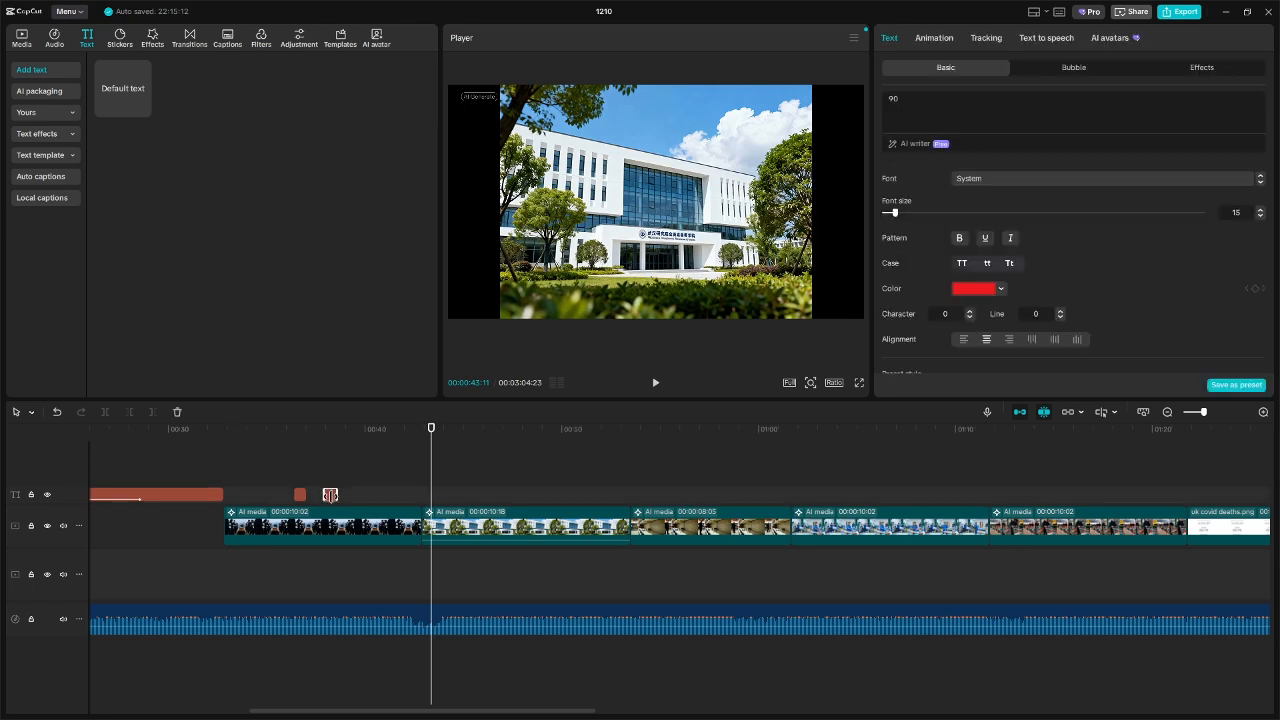
{"action": "left_click_drag", "start_coordinate": [330, 494], "coordinate": [318, 496]}
- Paste a third "90" text clip, place it about one second after the second one's start, and play back all three
{"action": "key", "text": "ctrl+v"}
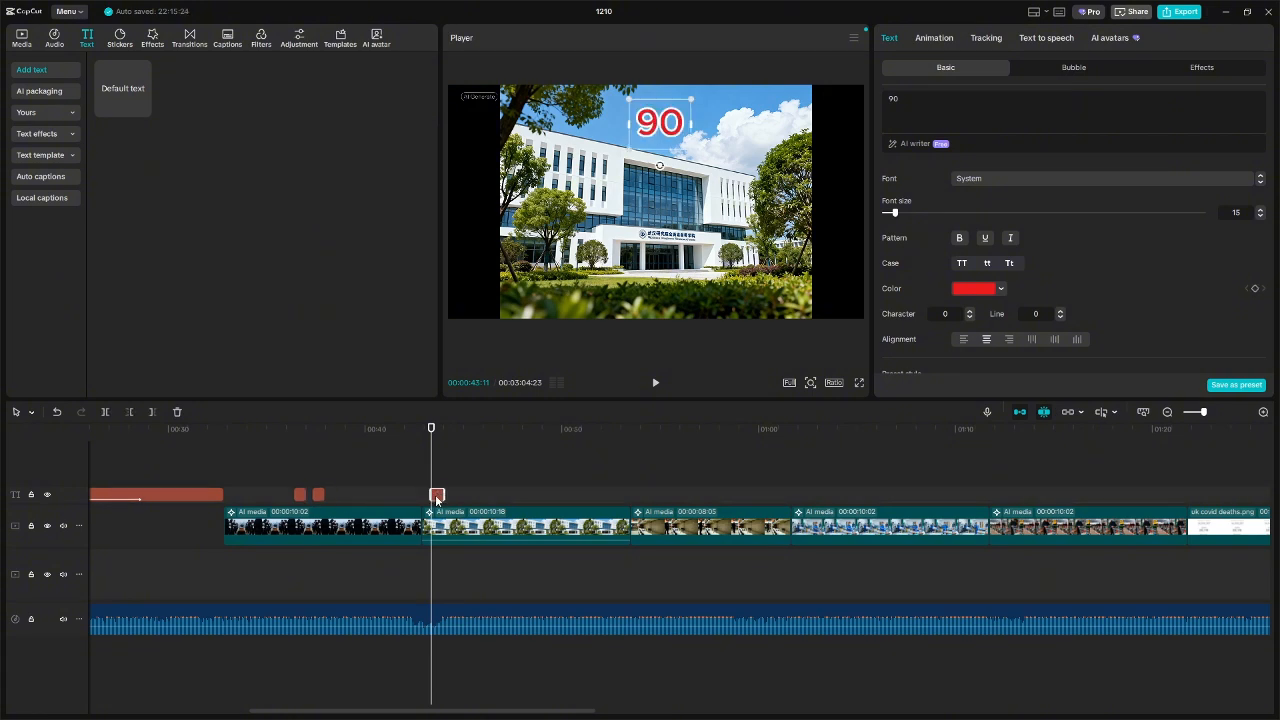
{"action": "left_click_drag", "start_coordinate": [434, 500], "coordinate": [337, 495]}
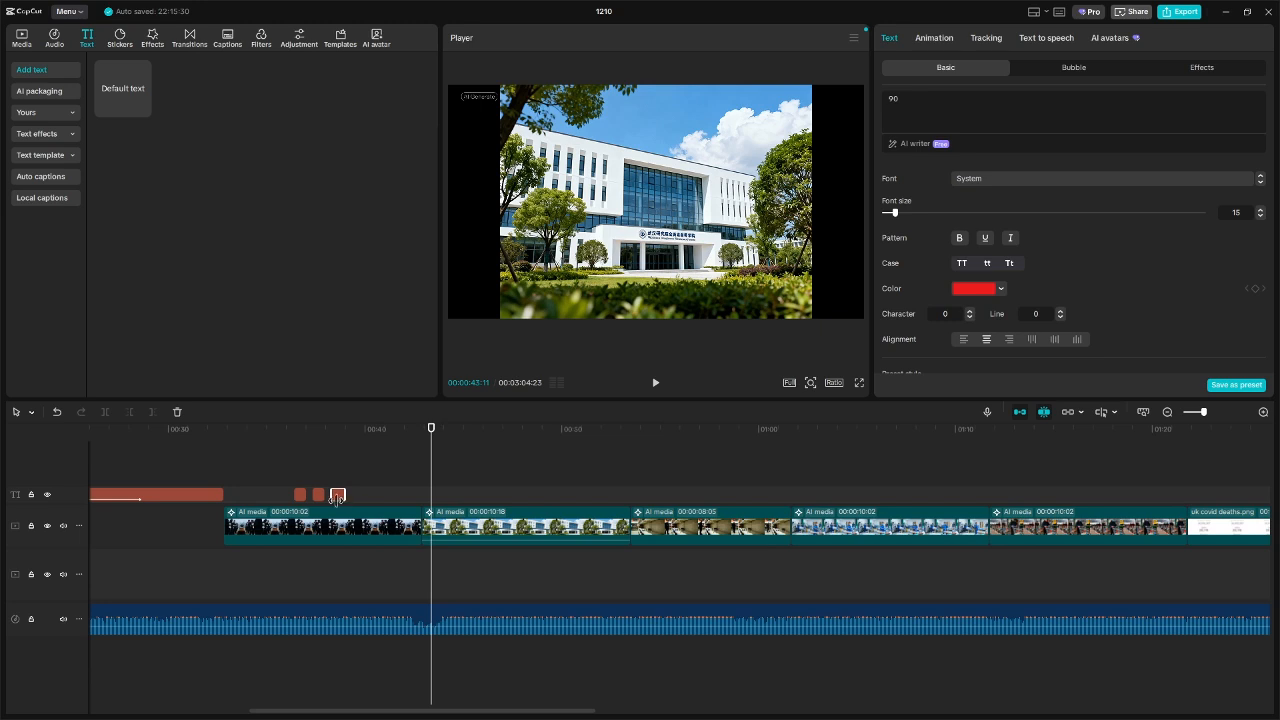
{"action": "left_click", "coordinate": [305, 483]}
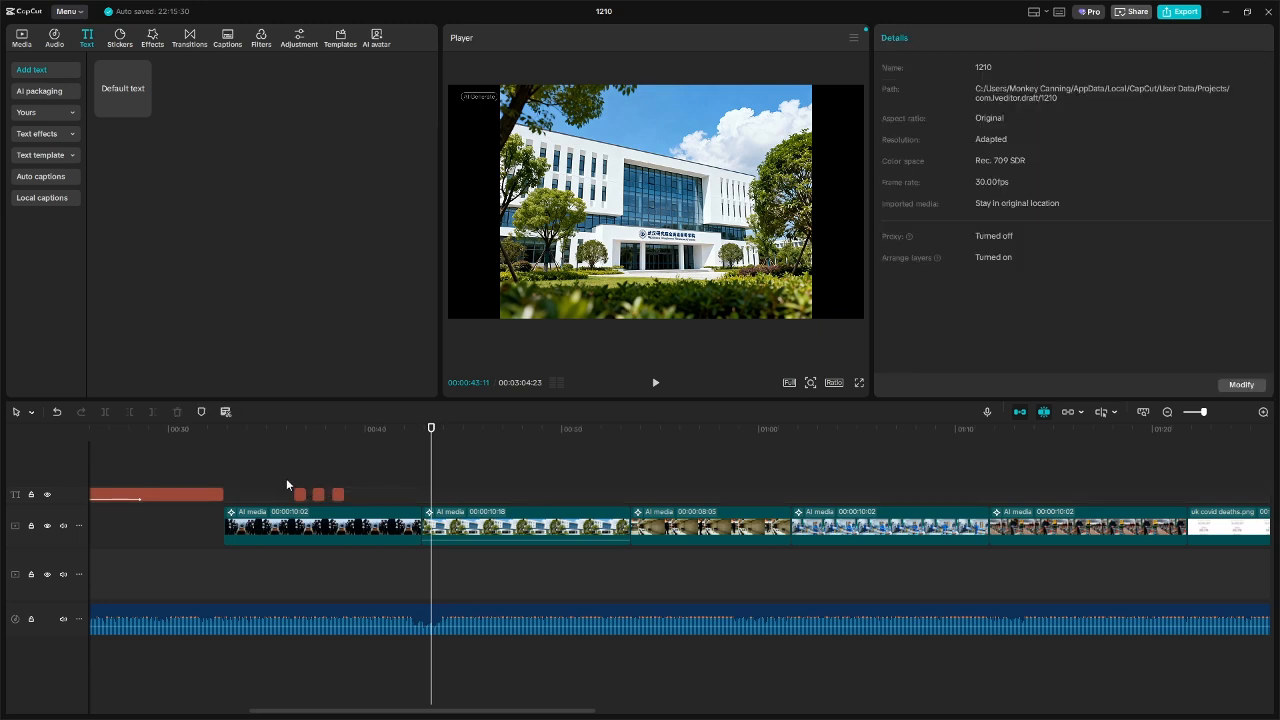
{"action": "left_click", "coordinate": [290, 480]}
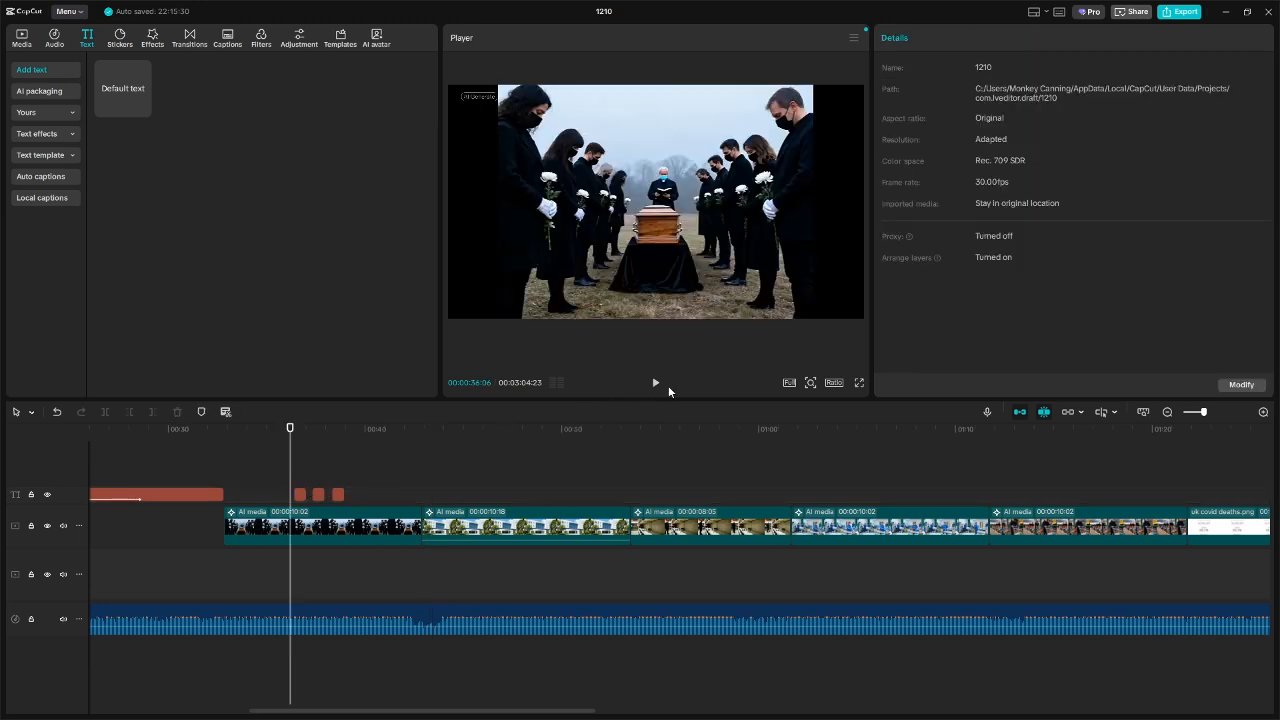
{"action": "left_click", "coordinate": [656, 383]}
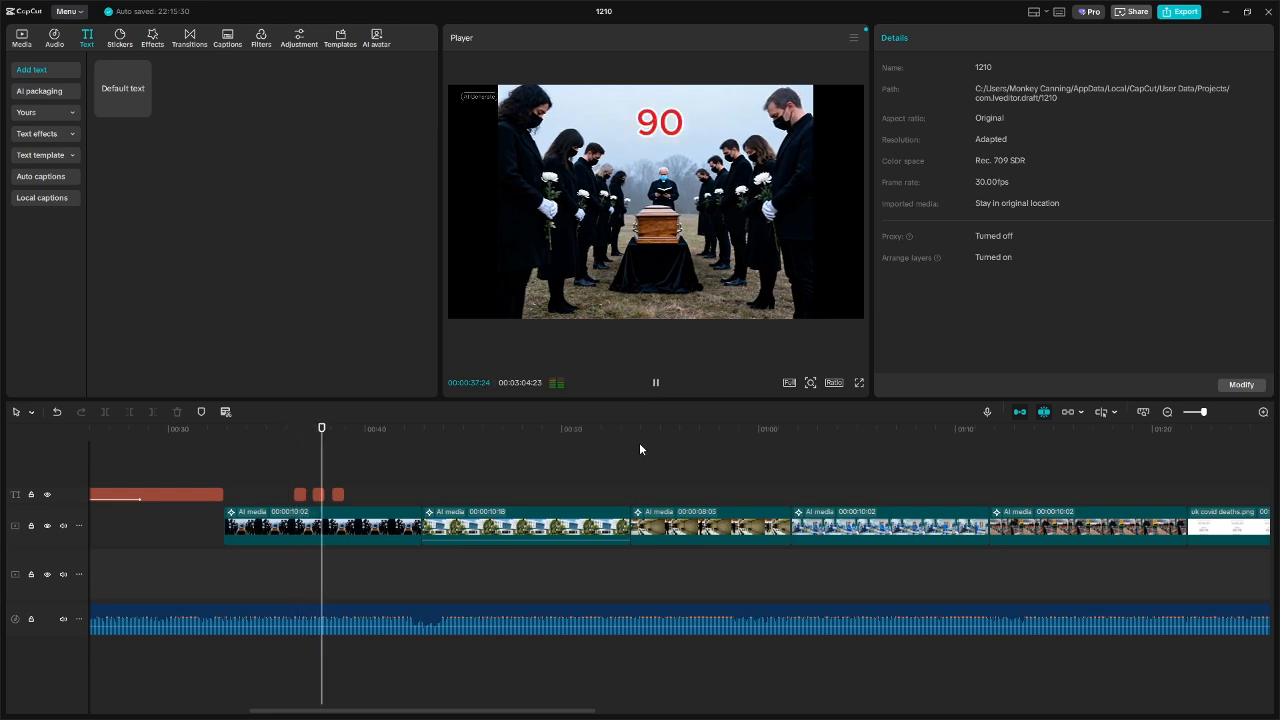
{"action": "left_click", "coordinate": [656, 383]}
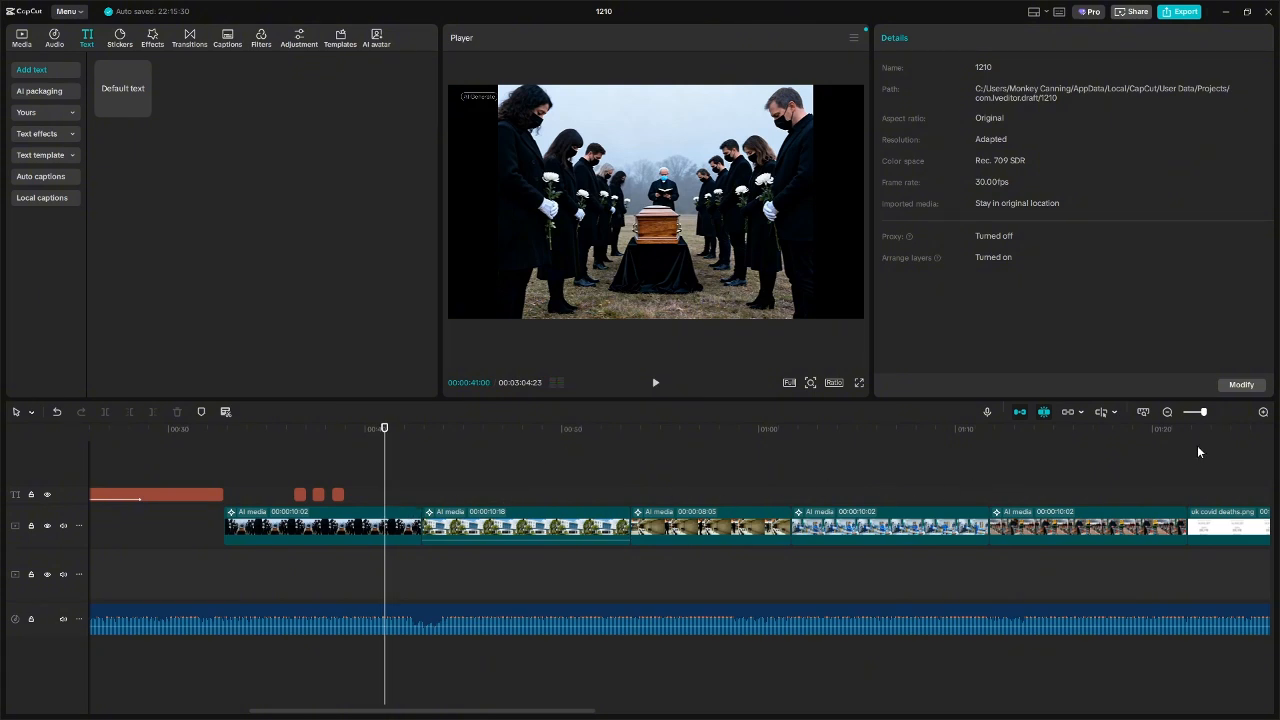
- Shift the second and third "90" text clips slightly earlier to narrow the gaps between them, and play back the sequence
{"action": "left_click", "coordinate": [1263, 412]}
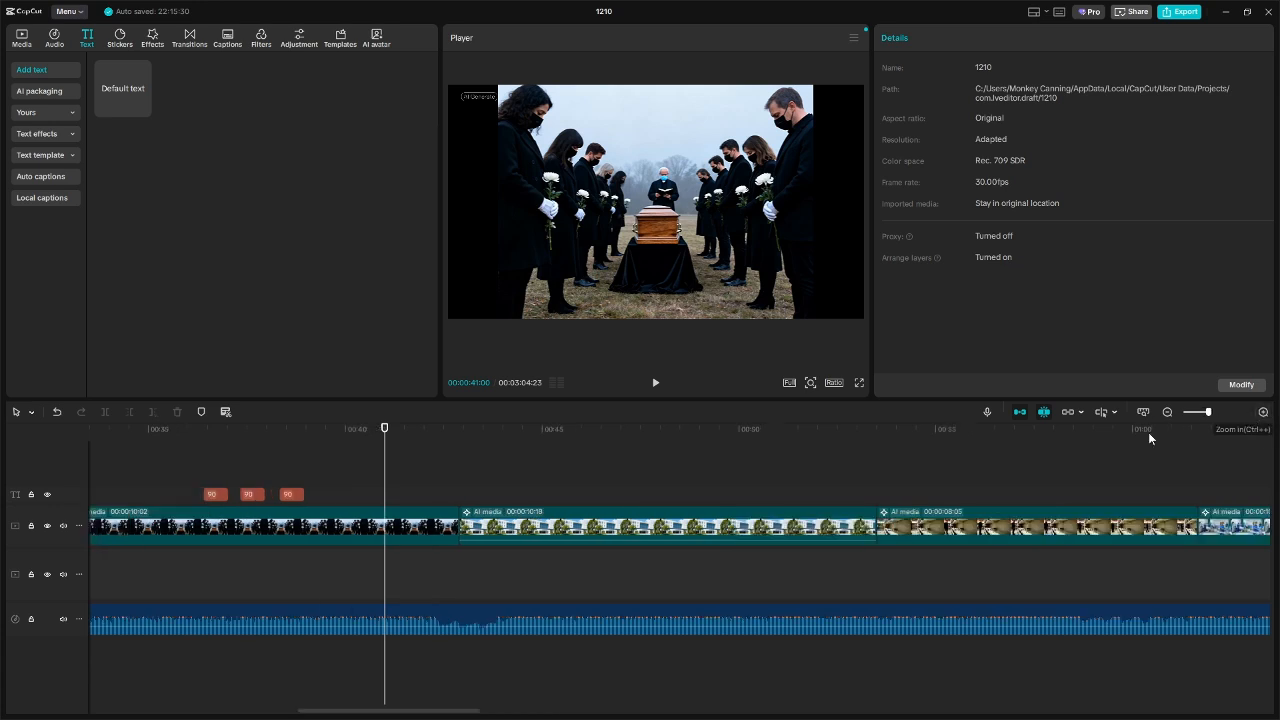
{"action": "left_click", "coordinate": [252, 494]}
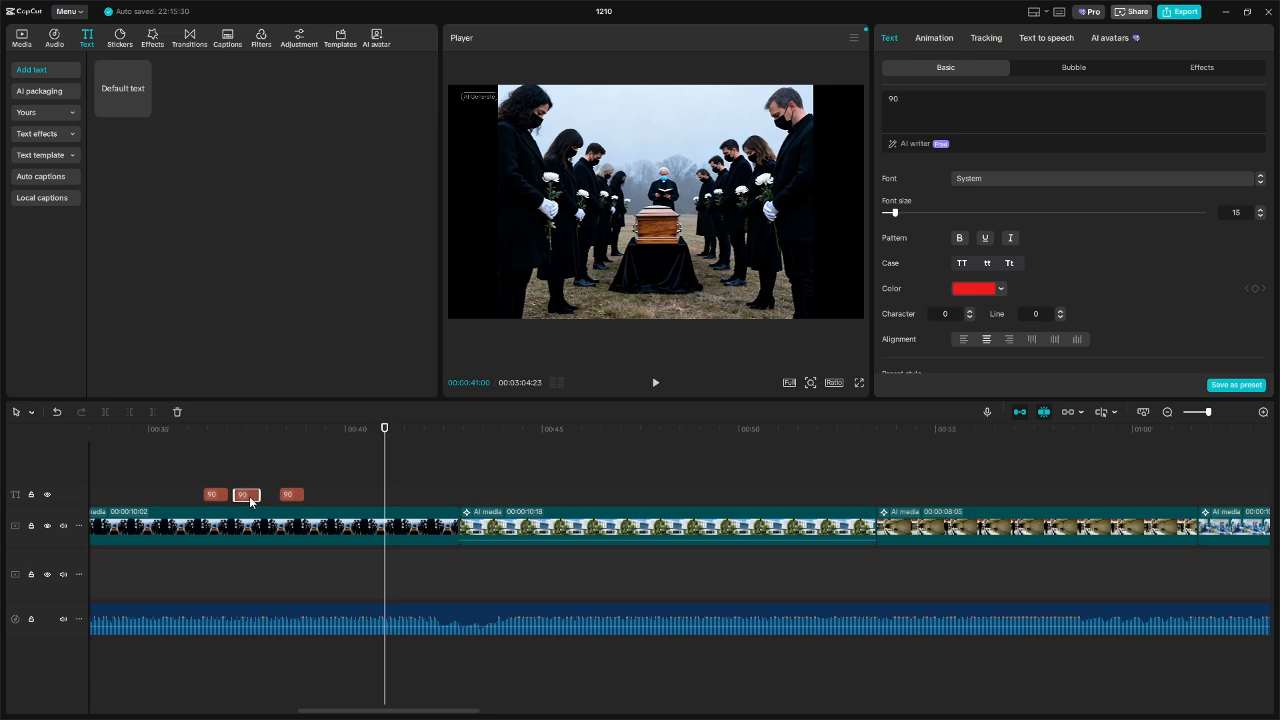
{"action": "left_click_drag", "start_coordinate": [295, 496], "coordinate": [280, 498]}
{"action": "left_click", "coordinate": [198, 470]}
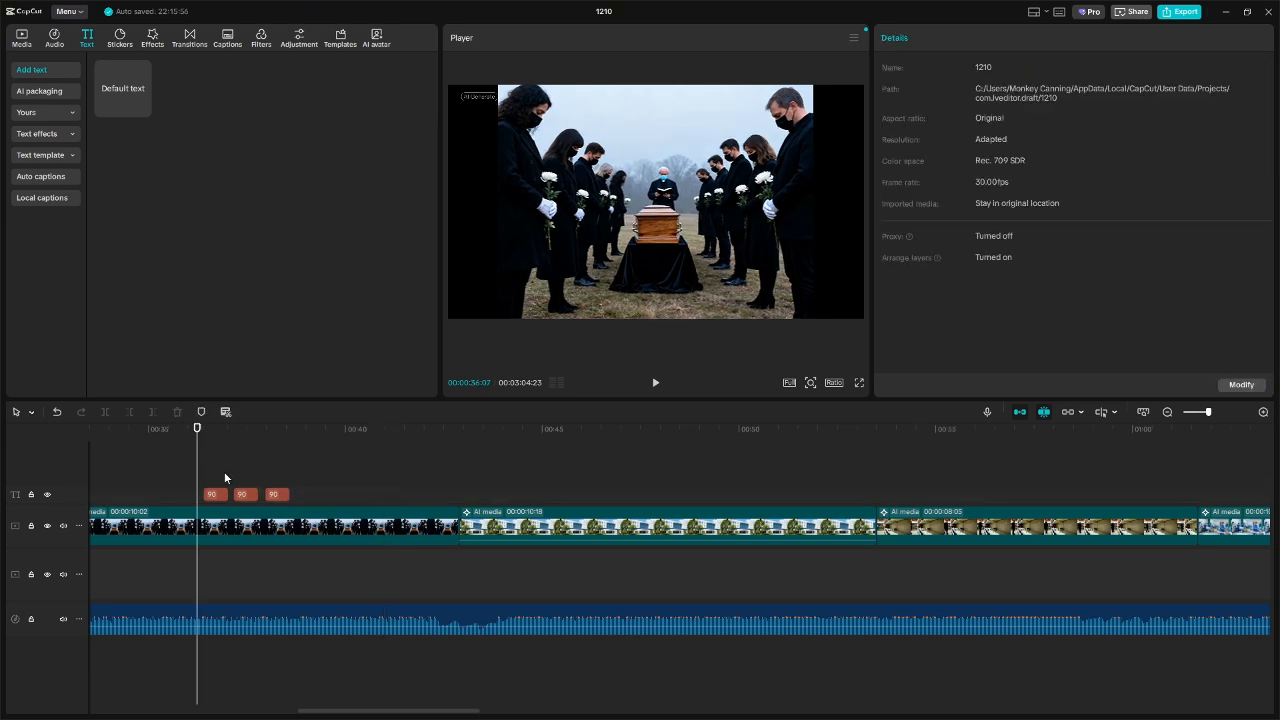
{"action": "left_click", "coordinate": [655, 383]}
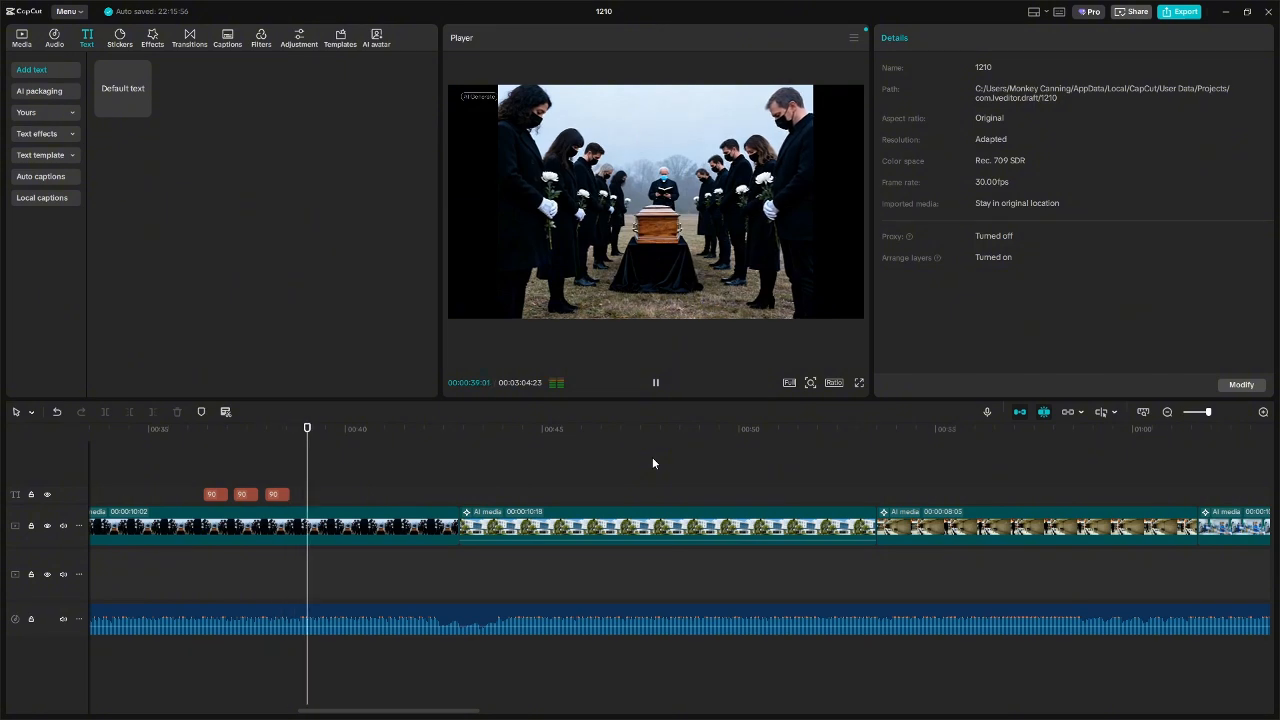
{"action": "left_click", "coordinate": [656, 382]}
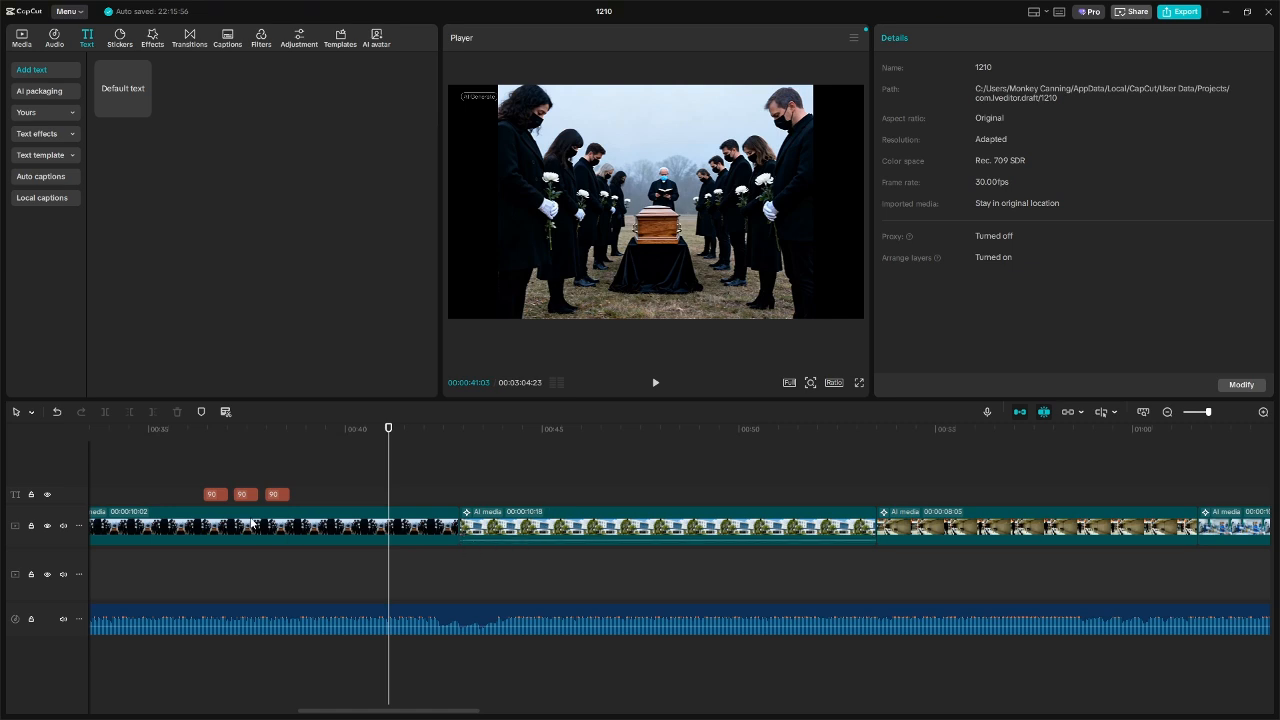
- Shorten each of the three "90" text clips to about 0.2 seconds
{"action": "left_click", "coordinate": [224, 494]}
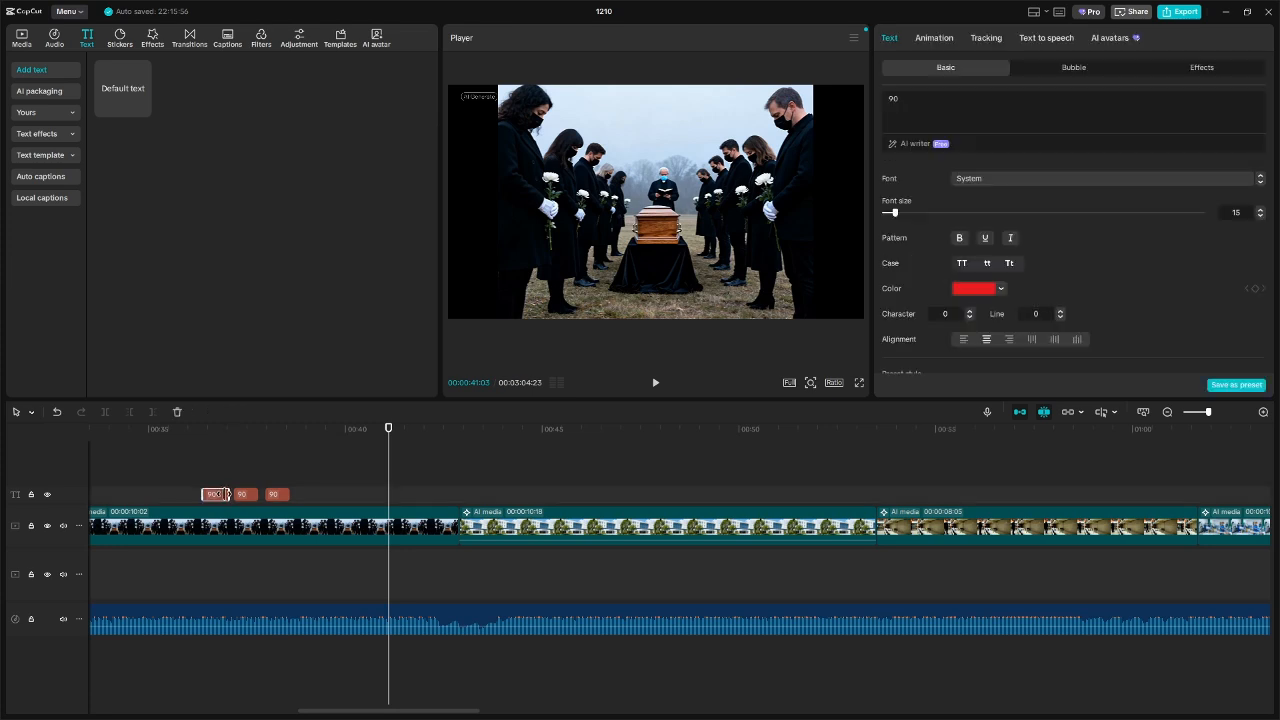
{"action": "mouse_move", "coordinate": [226, 494]}
{"action": "left_mouse_down"}
{"action": "mouse_move", "coordinate": [211, 494]}
{"action": "mouse_move", "coordinate": [282, 494]}
{"action": "mouse_move", "coordinate": [205, 495]}
{"action": "left_mouse_up"}
{"action": "left_click", "coordinate": [242, 499]}
{"action": "left_click", "coordinate": [274, 496]}
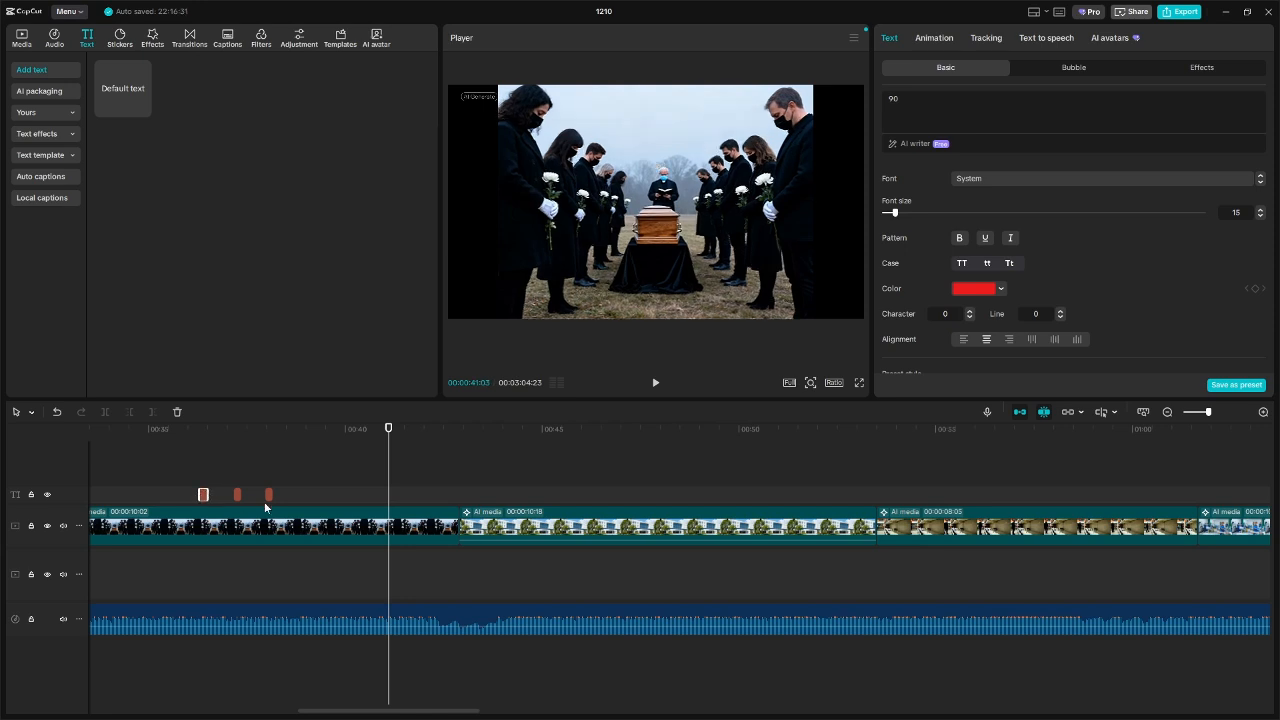
- Move the second and third "90" text clips earlier so the three start about 0.3 seconds apart, and play back the flashing twice
{"action": "left_click", "coordinate": [1263, 412]}
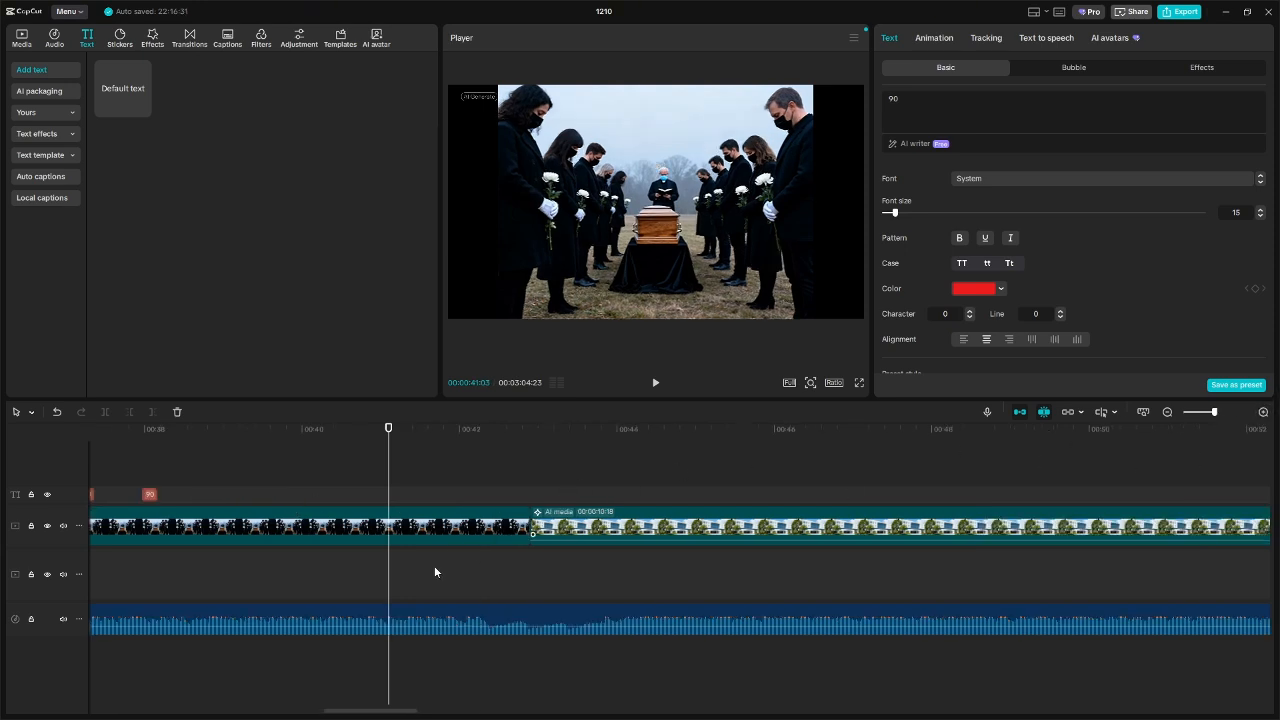
{"action": "left_click_drag", "start_coordinate": [363, 711], "coordinate": [337, 711]}
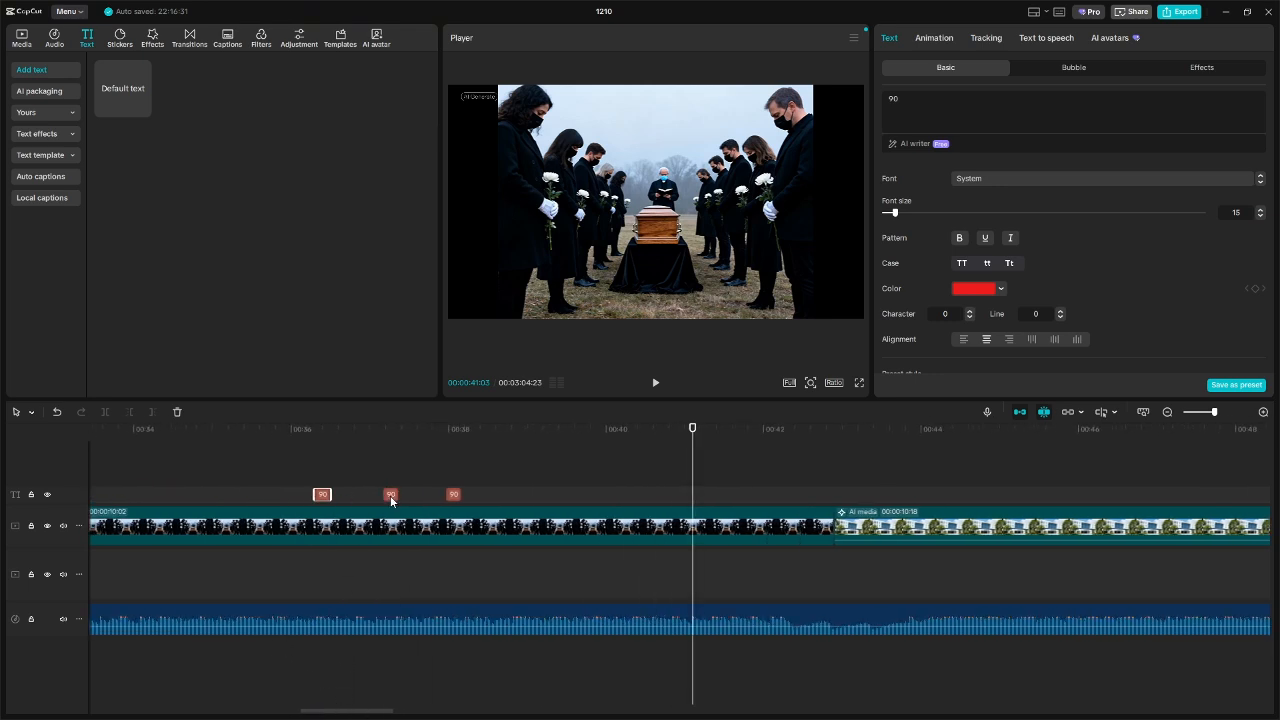
{"action": "left_click_drag", "start_coordinate": [389, 494], "coordinate": [346, 495]}
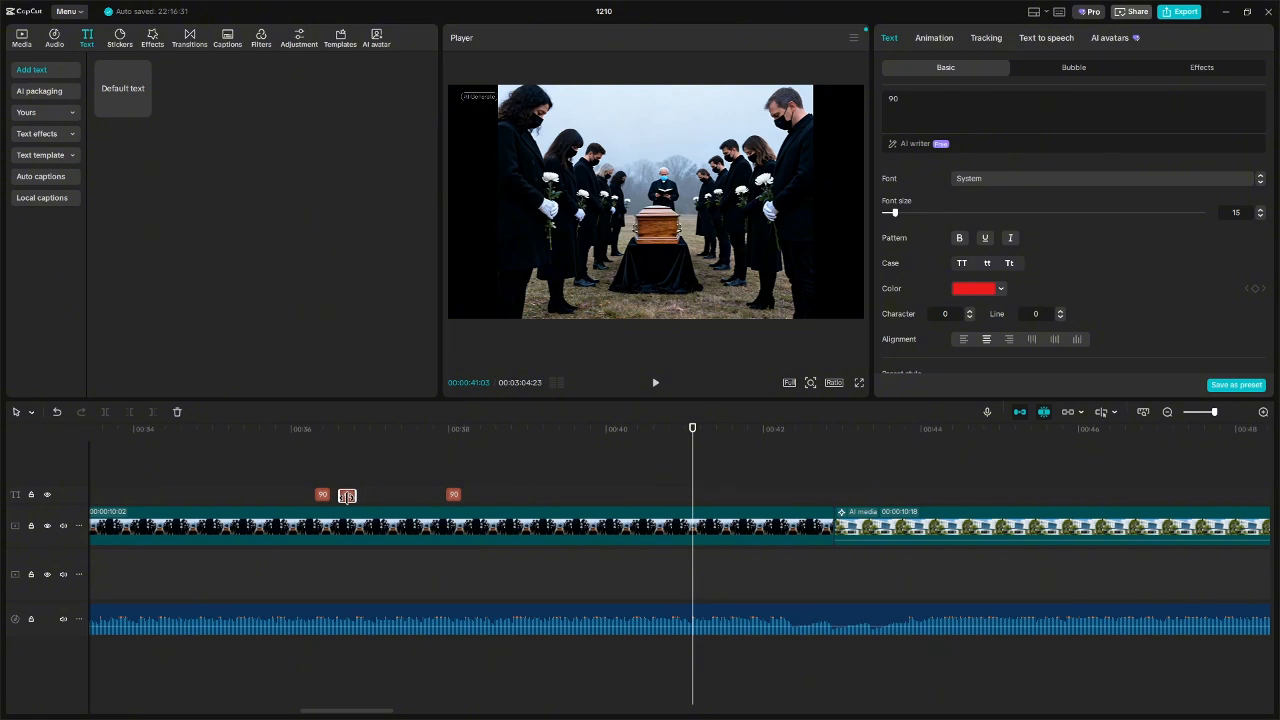
{"action": "left_click_drag", "start_coordinate": [455, 494], "coordinate": [369, 500]}
{"action": "left_click", "coordinate": [303, 477]}
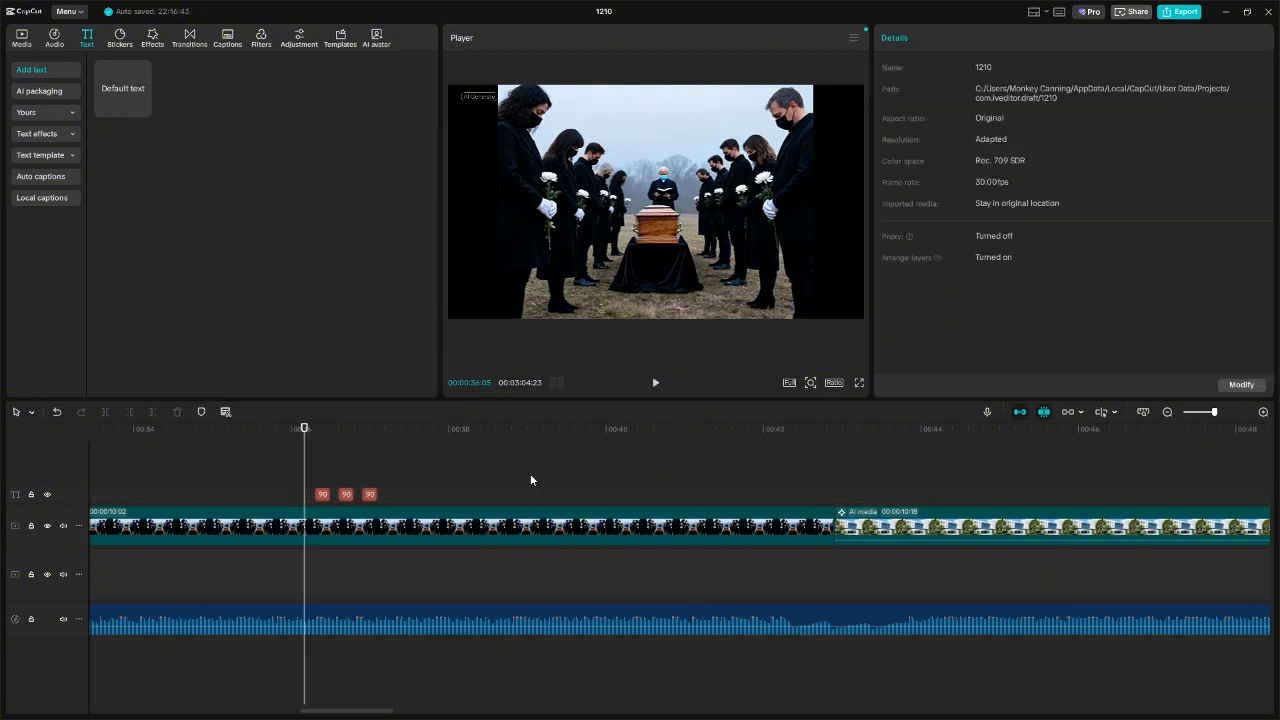
{"action": "left_click", "coordinate": [656, 384]}
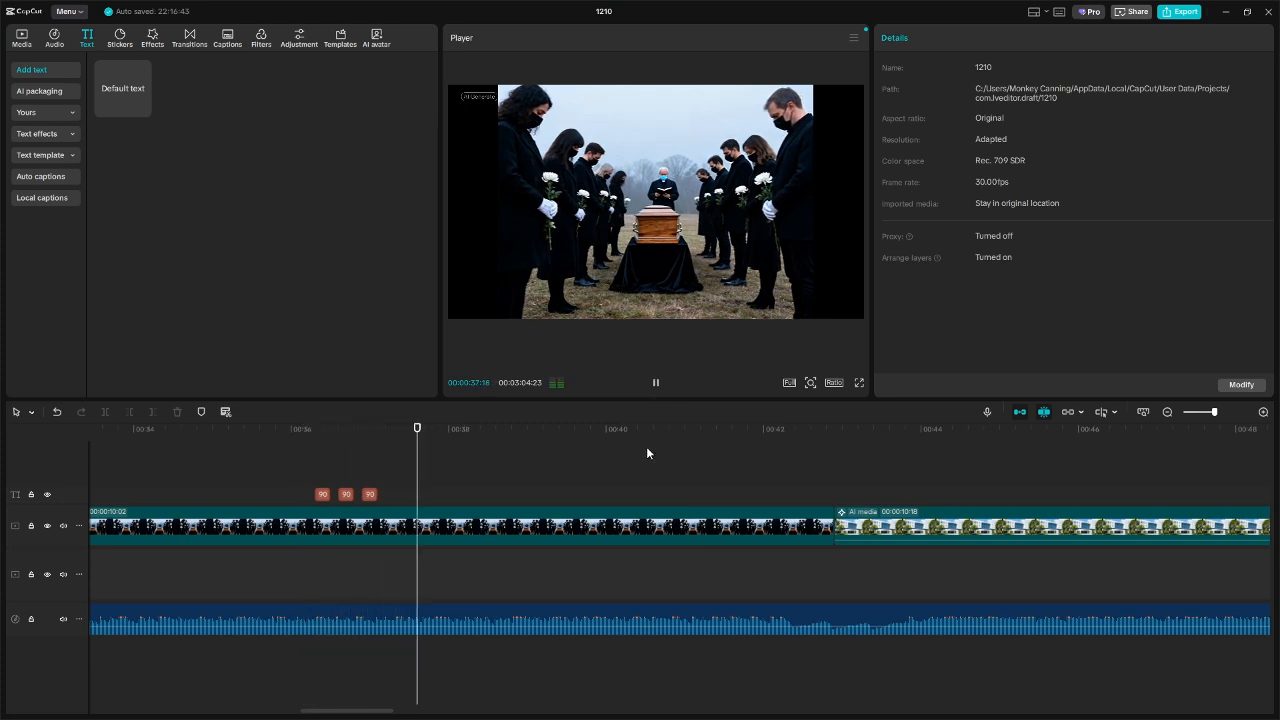
{"action": "left_click", "coordinate": [656, 384]}
{"action": "left_click", "coordinate": [303, 478]}
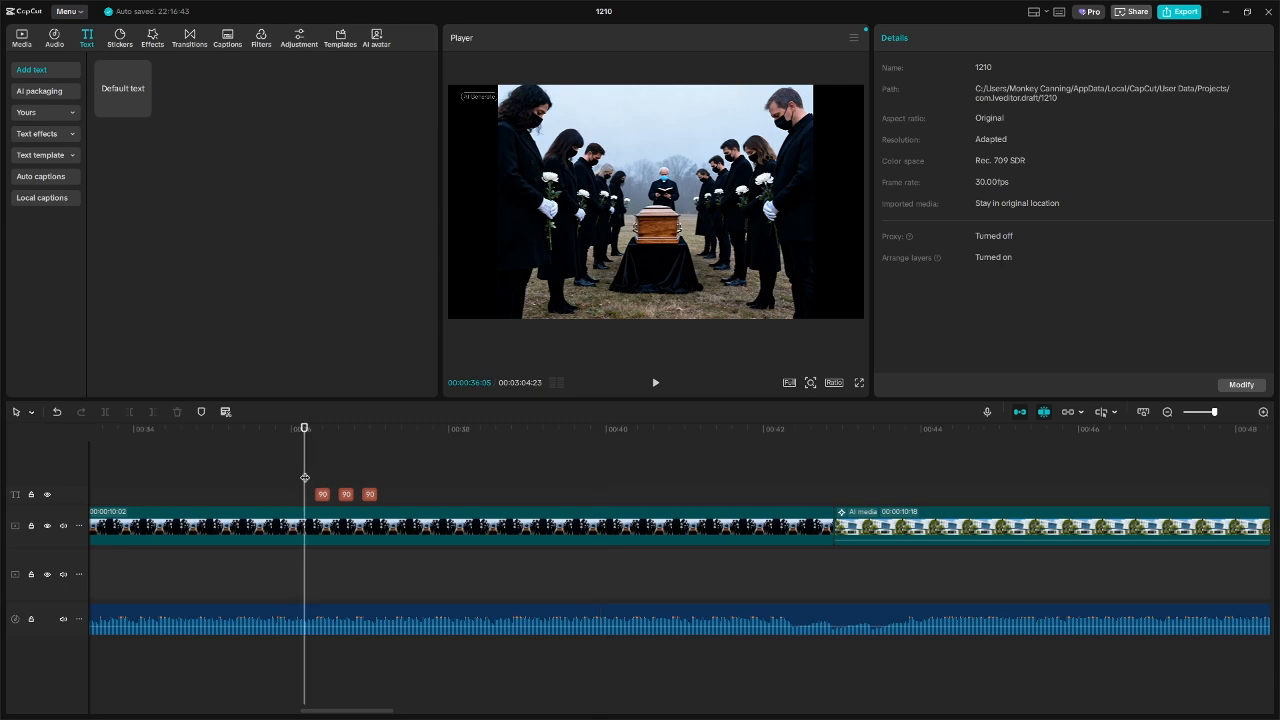
{"action": "left_click", "coordinate": [656, 384]}
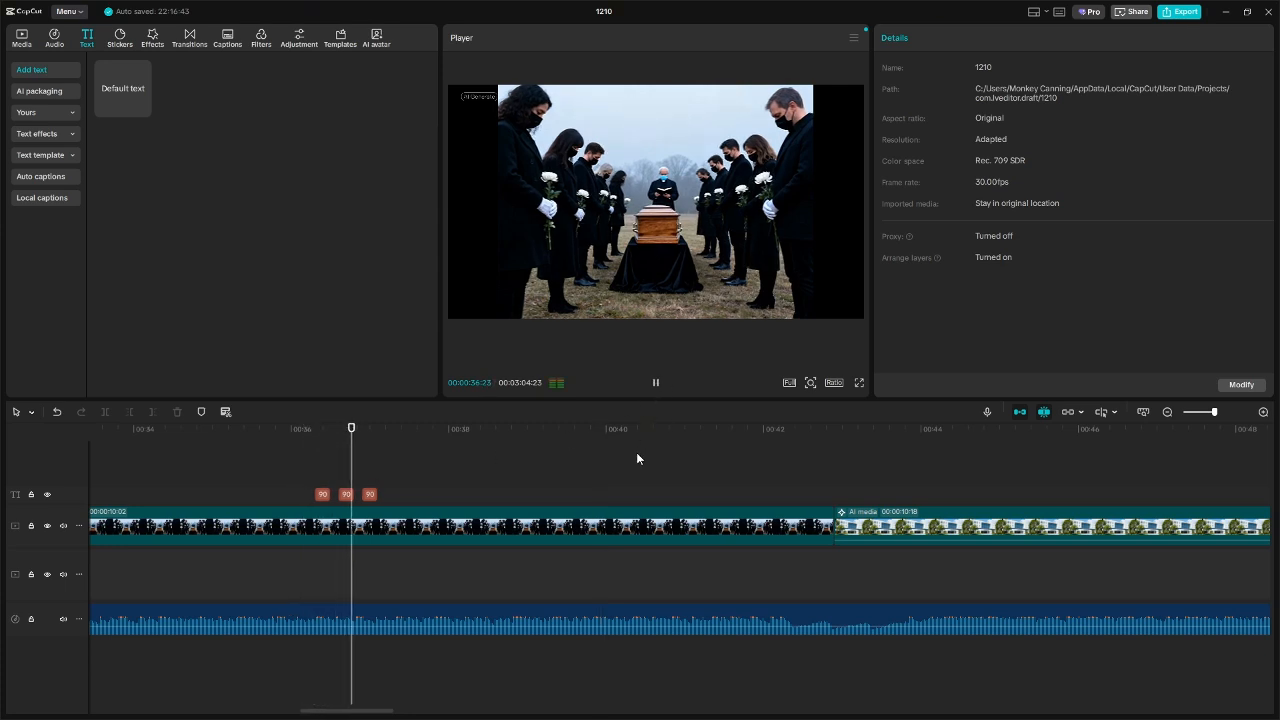
{"action": "left_click", "coordinate": [656, 384]}
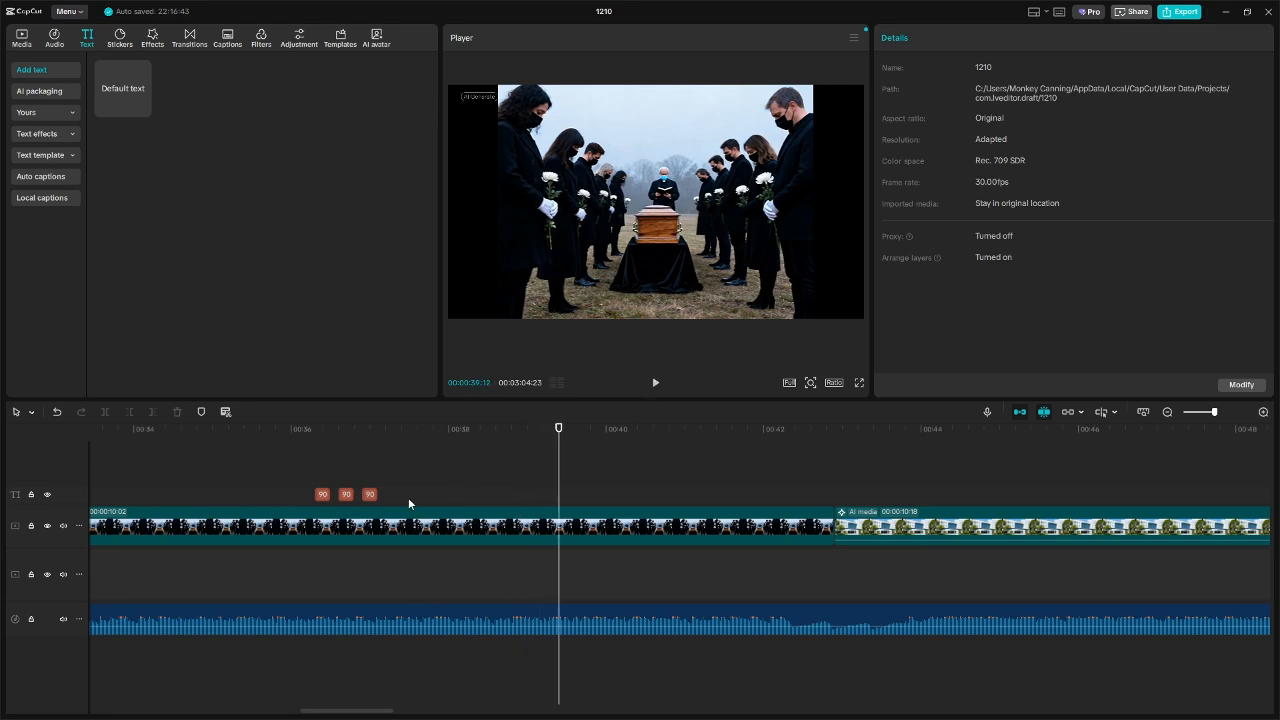
- Paste a fourth "90" text clip, place it about 0.3 seconds after the third one's start, and play the video
{"action": "left_click", "coordinate": [369, 496]}
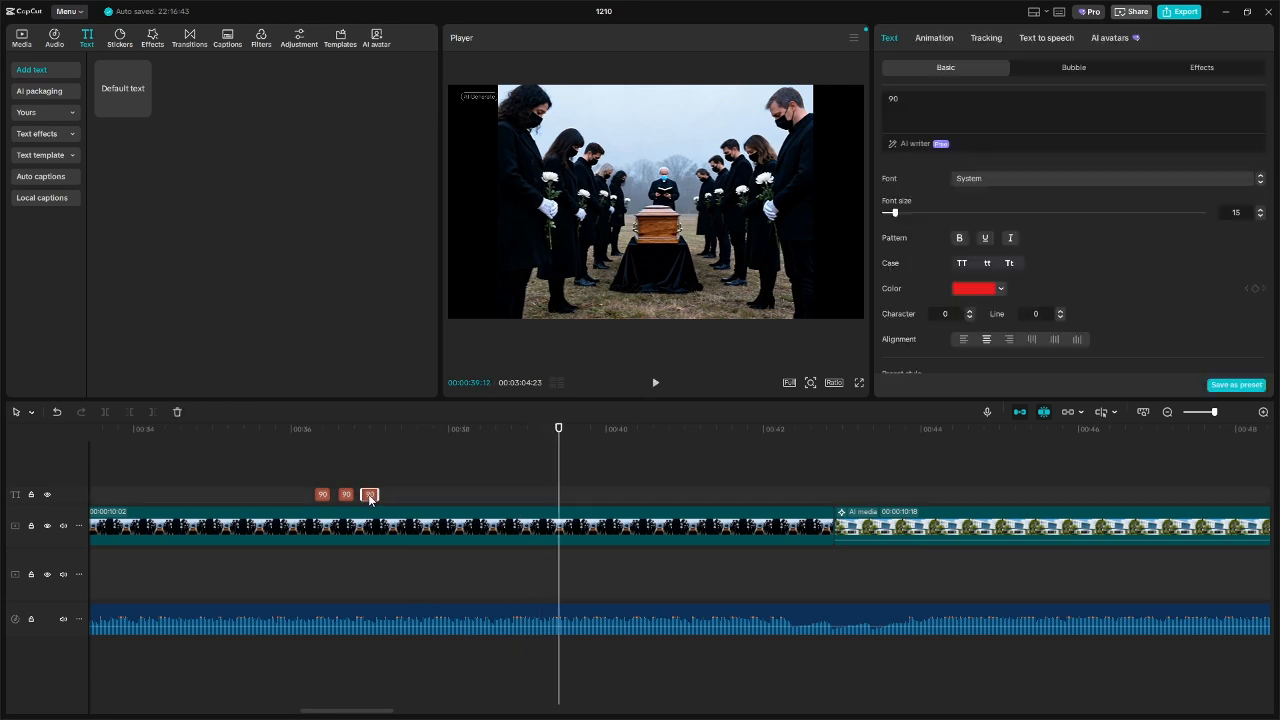
{"action": "key", "text": "ctrl+v"}
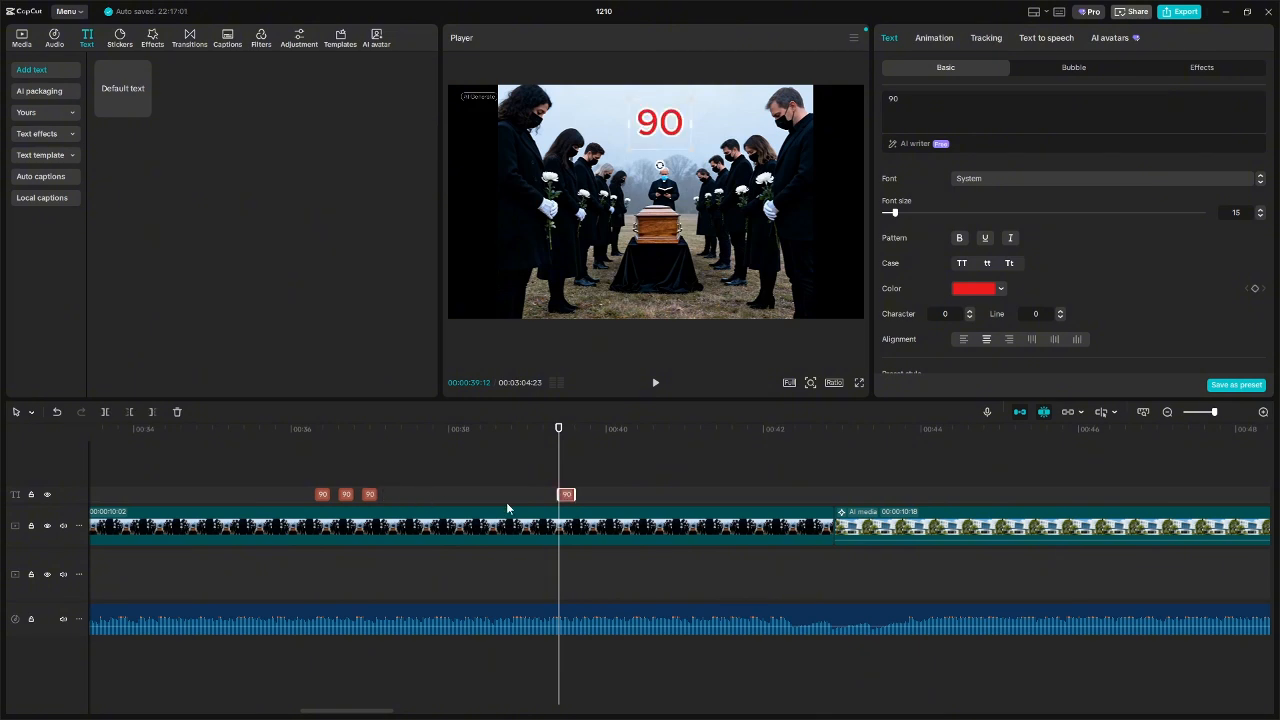
{"action": "left_click_drag", "start_coordinate": [570, 495], "coordinate": [394, 494]}
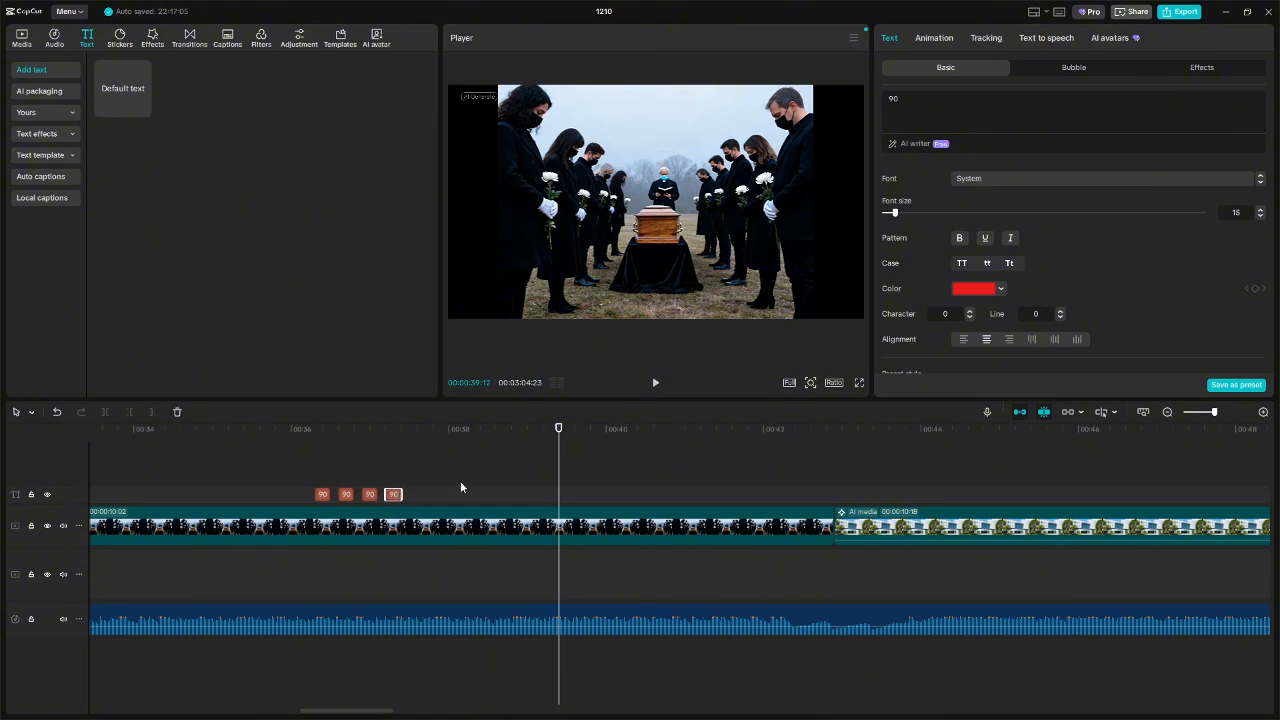
{"action": "left_click", "coordinate": [457, 479]}
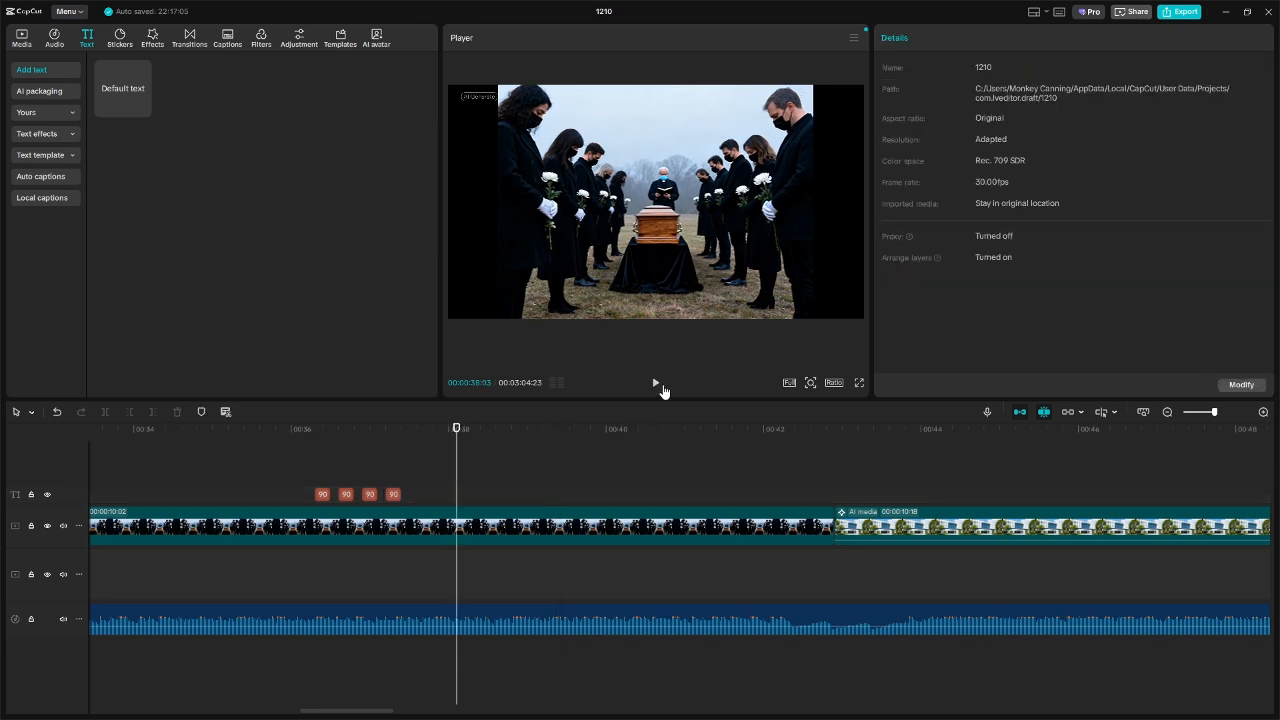
{"action": "left_click", "coordinate": [662, 390]}
{"action": "left_click", "coordinate": [656, 386]}
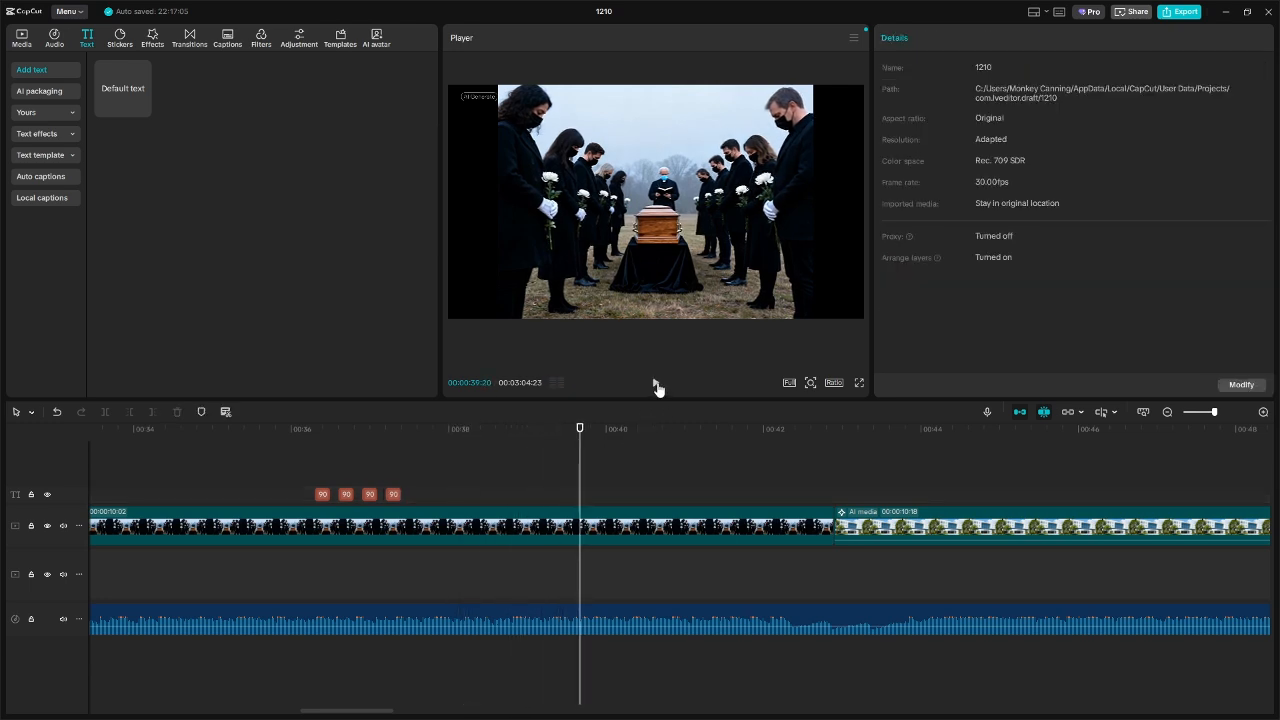
- Duplicate all four "90" text clips as a second group starting at 00:00:38:22, and play it back
{"action": "left_click_drag", "start_coordinate": [418, 497], "coordinate": [322, 496]}
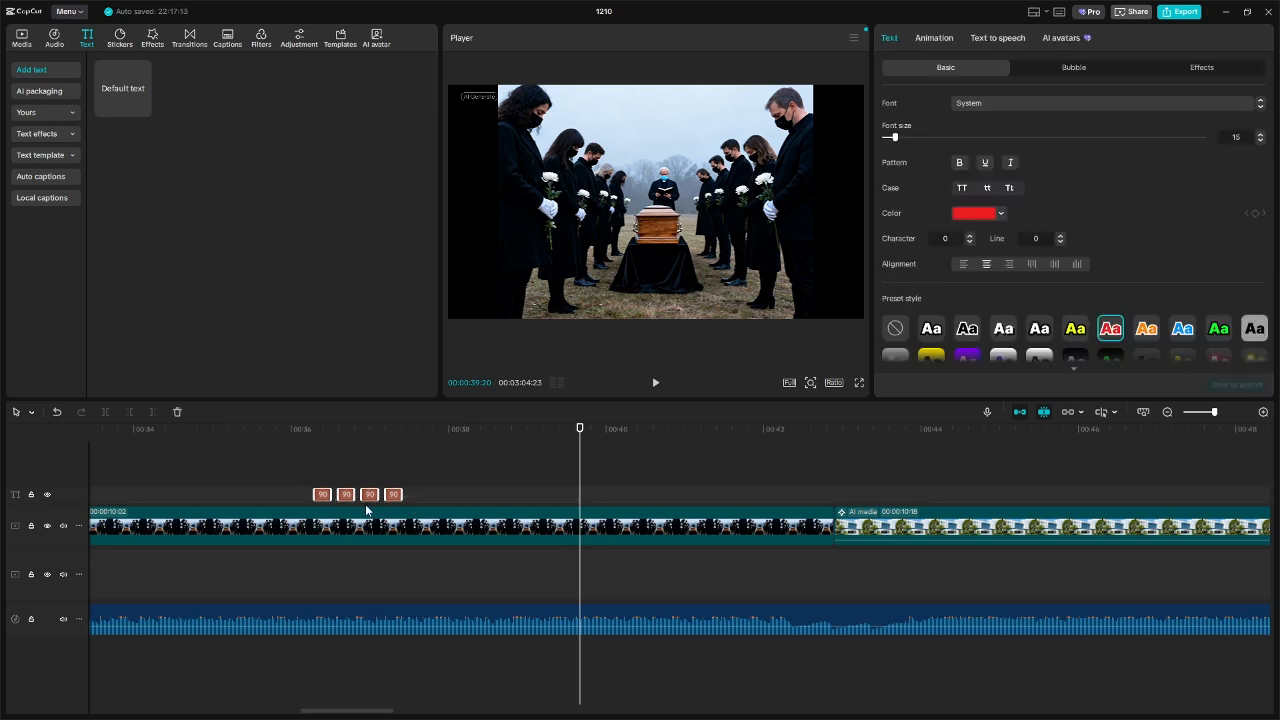
{"action": "left_click", "coordinate": [506, 492]}
{"action": "key", "text": "ctrl+v"}
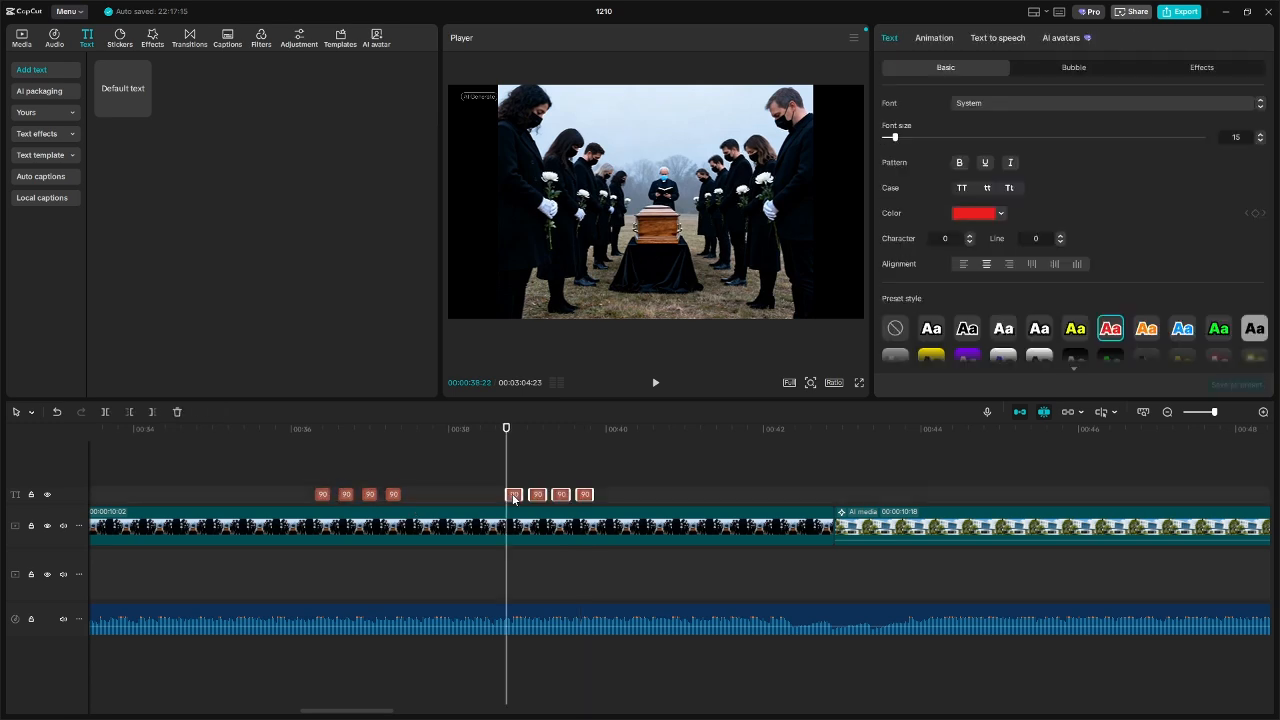
{"action": "left_click", "coordinate": [497, 479]}
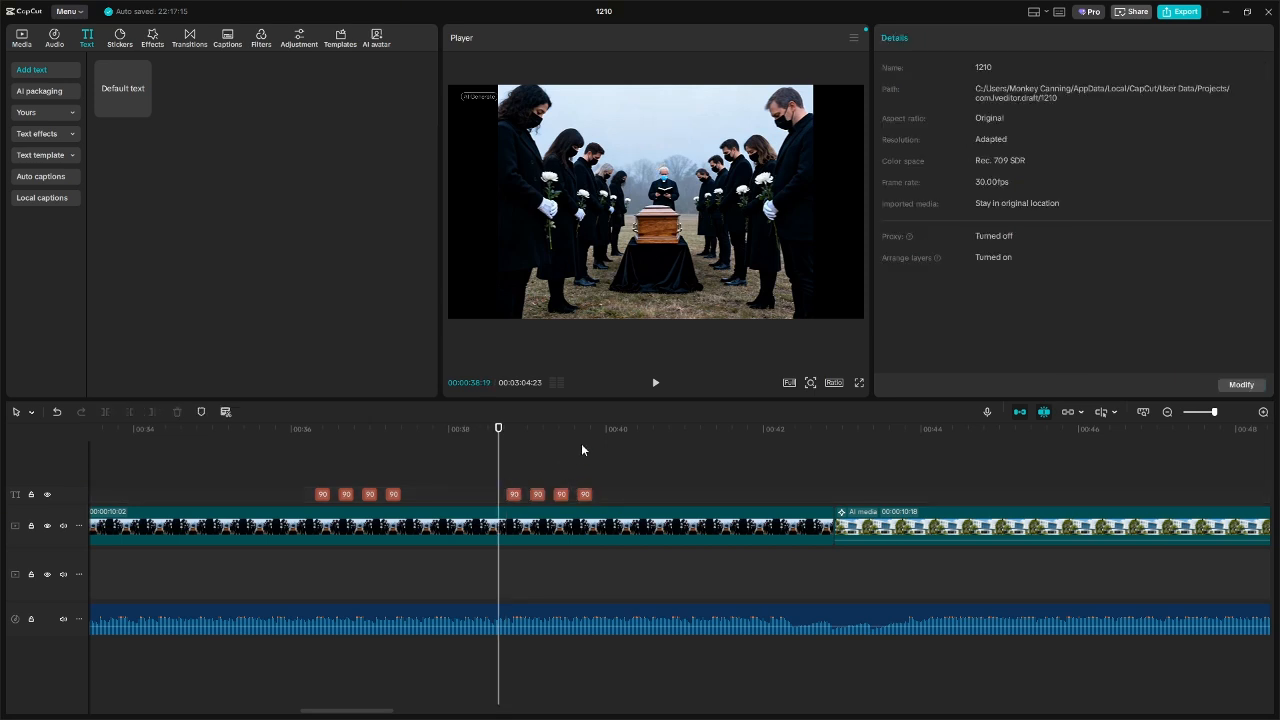
{"action": "left_click", "coordinate": [655, 382]}
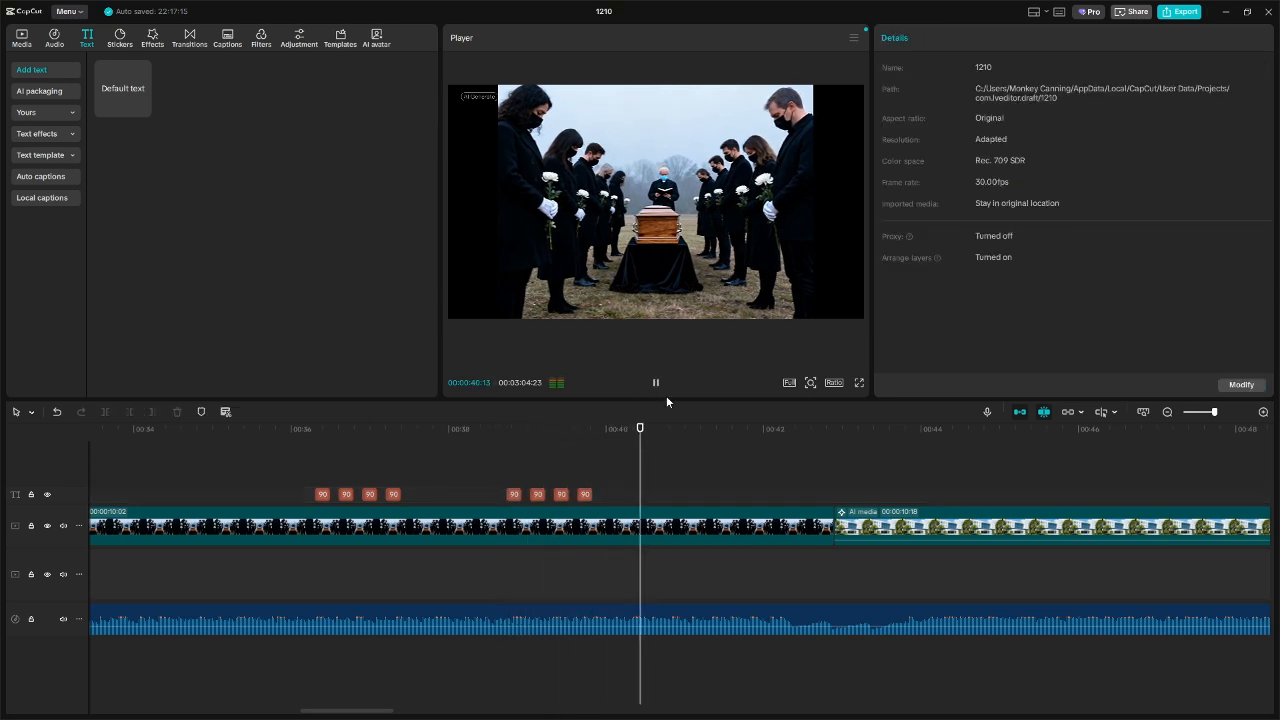
{"action": "left_click", "coordinate": [655, 383]}
- Move the second group of "90" text clips about 0.6 seconds later and play it back
{"action": "left_click_drag", "start_coordinate": [616, 496], "coordinate": [498, 484]}
{"action": "left_click_drag", "start_coordinate": [562, 500], "coordinate": [610, 500]}
{"action": "left_click", "coordinate": [604, 455]}
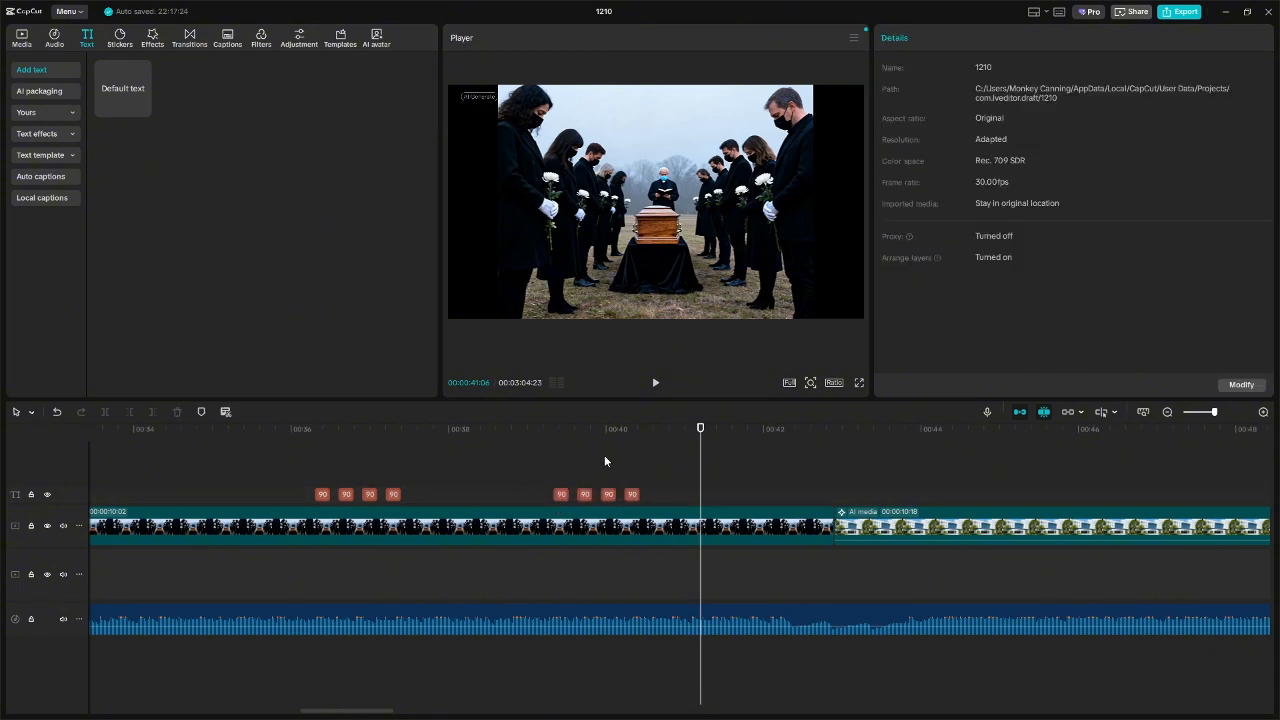
{"action": "left_click", "coordinate": [544, 477]}
{"action": "left_click", "coordinate": [655, 385]}
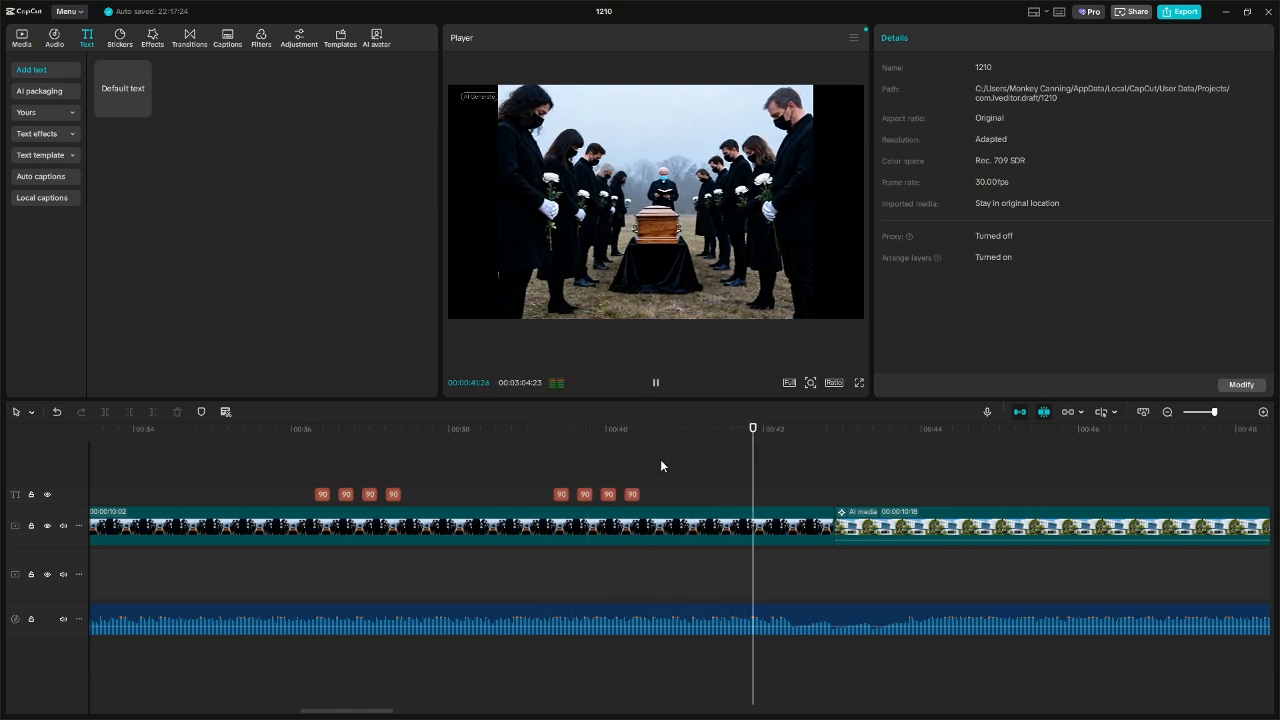
{"action": "left_click", "coordinate": [662, 464]}
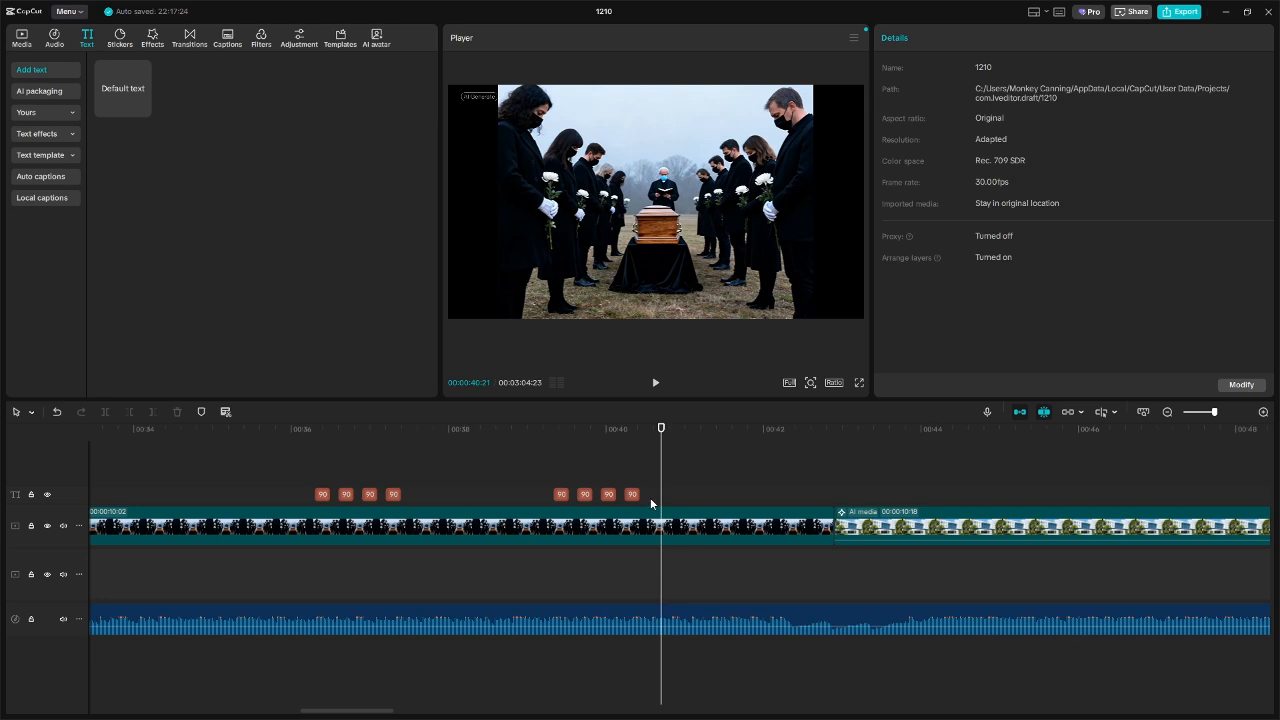
- Shift the second group of "90" text clips about 0.1 seconds later, and play back both groups with the narration
{"action": "left_click_drag", "start_coordinate": [650, 497], "coordinate": [571, 500]}
{"action": "left_click", "coordinate": [550, 462]}
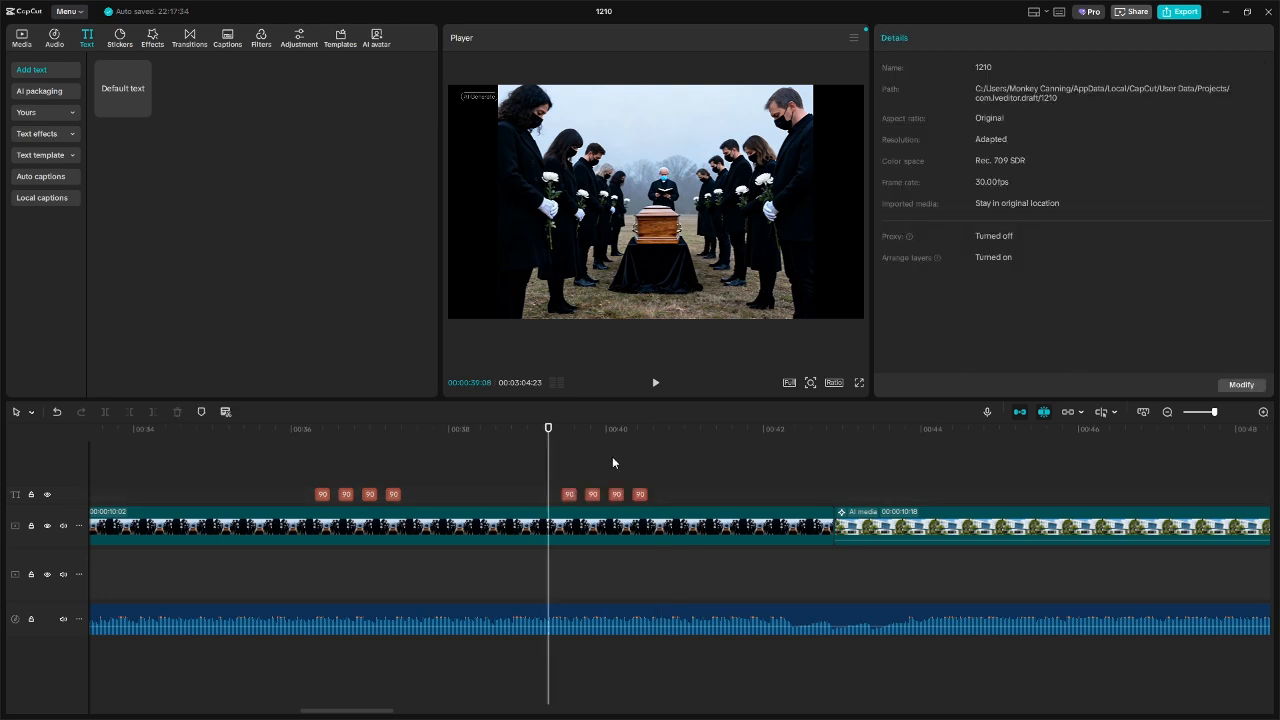
{"action": "left_click", "coordinate": [655, 382]}
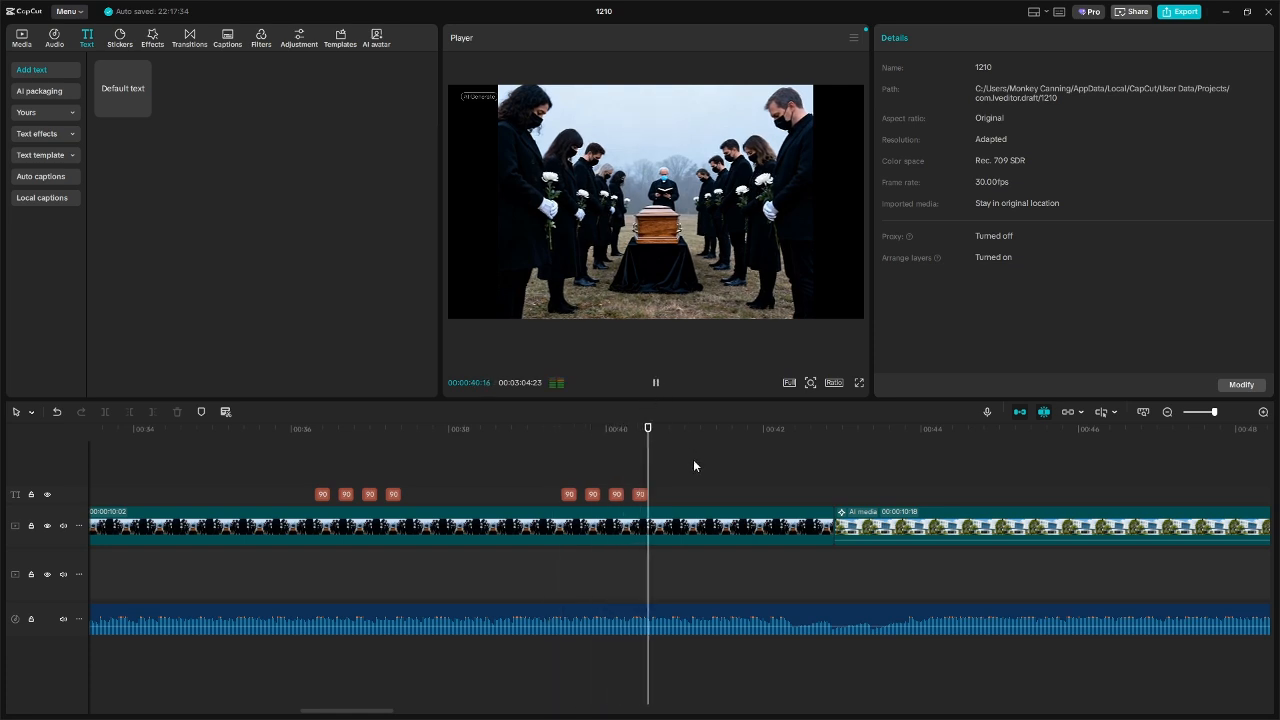
{"action": "left_click", "coordinate": [304, 478]}
{"action": "left_click", "coordinate": [653, 384]}
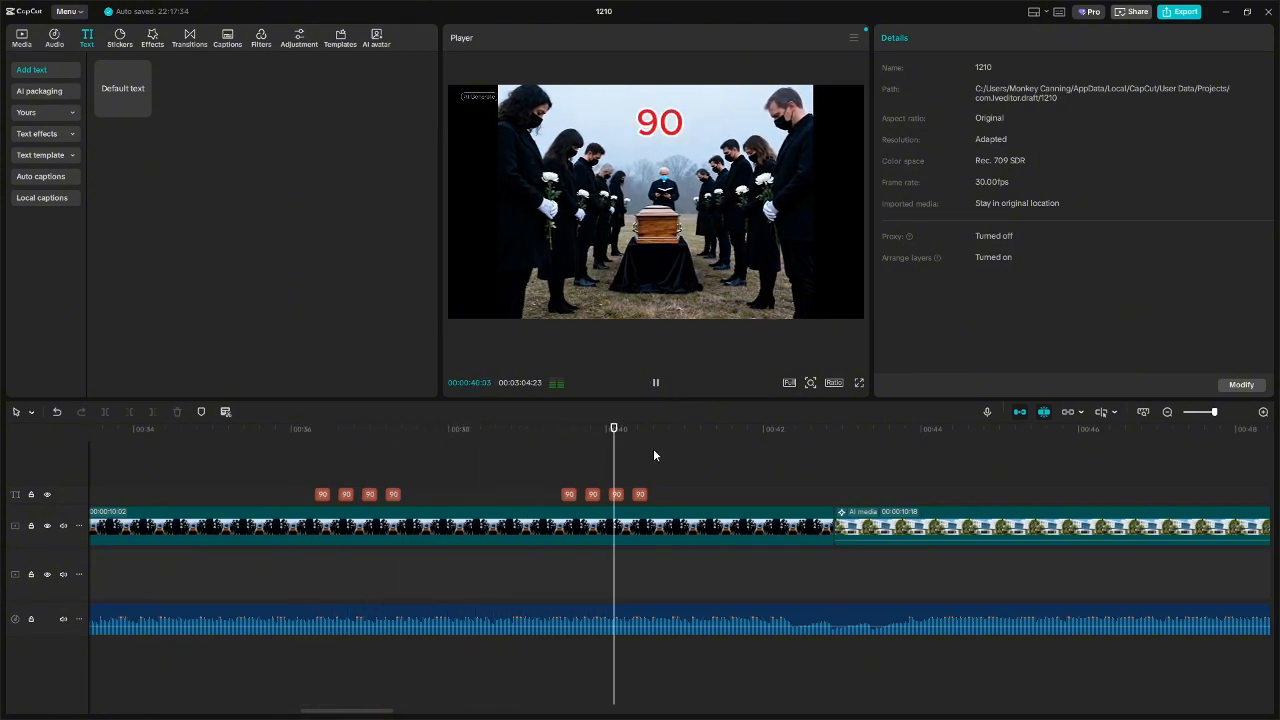
{"action": "left_click", "coordinate": [656, 383]}
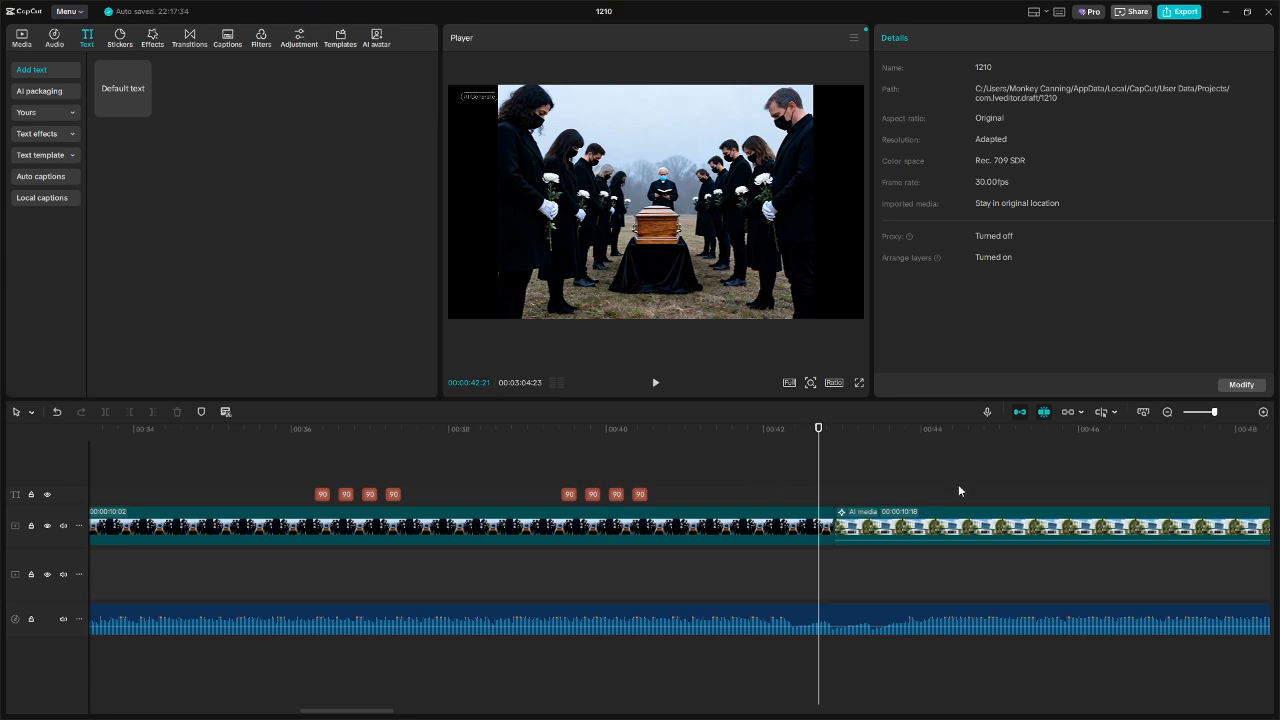
- Play the video from the end of the funeral clip into the empty-shelf clip to locate the next number in the narration
{"action": "left_click", "coordinate": [1167, 412]}
{"action": "left_click", "coordinate": [1167, 412]}
{"action": "left_click", "coordinate": [1167, 412]}
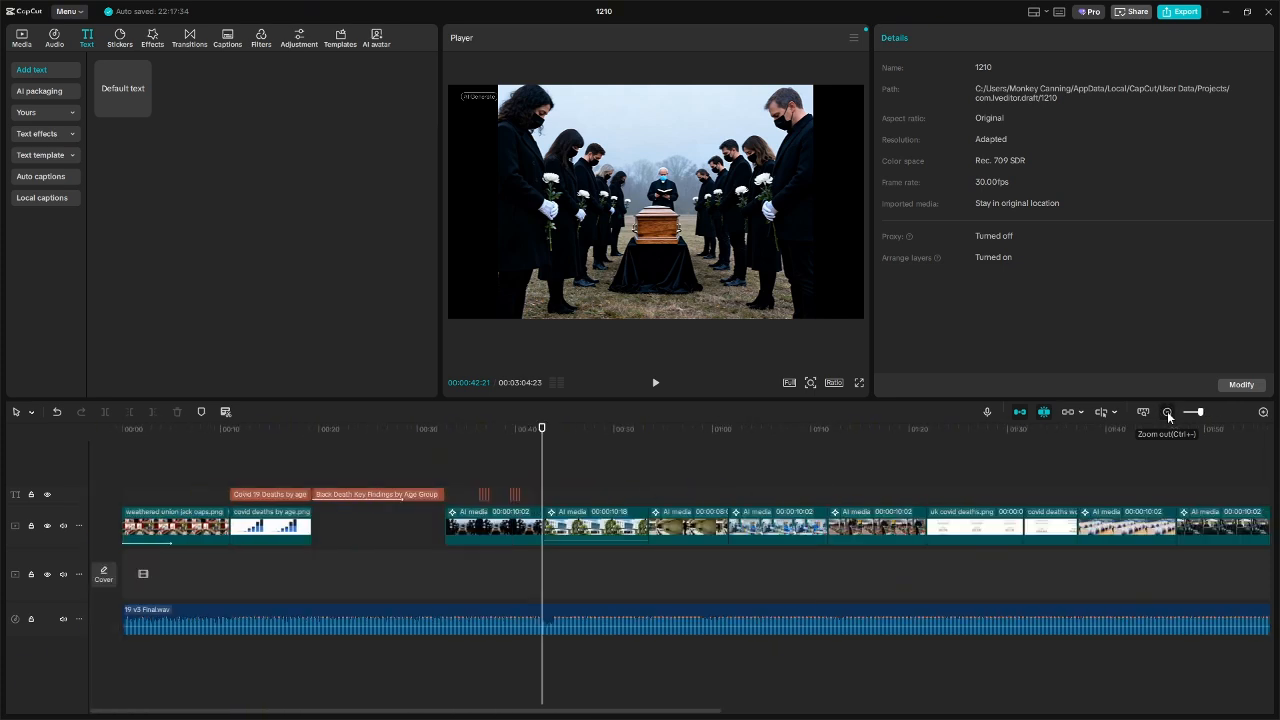
{"action": "left_click", "coordinate": [1167, 411]}
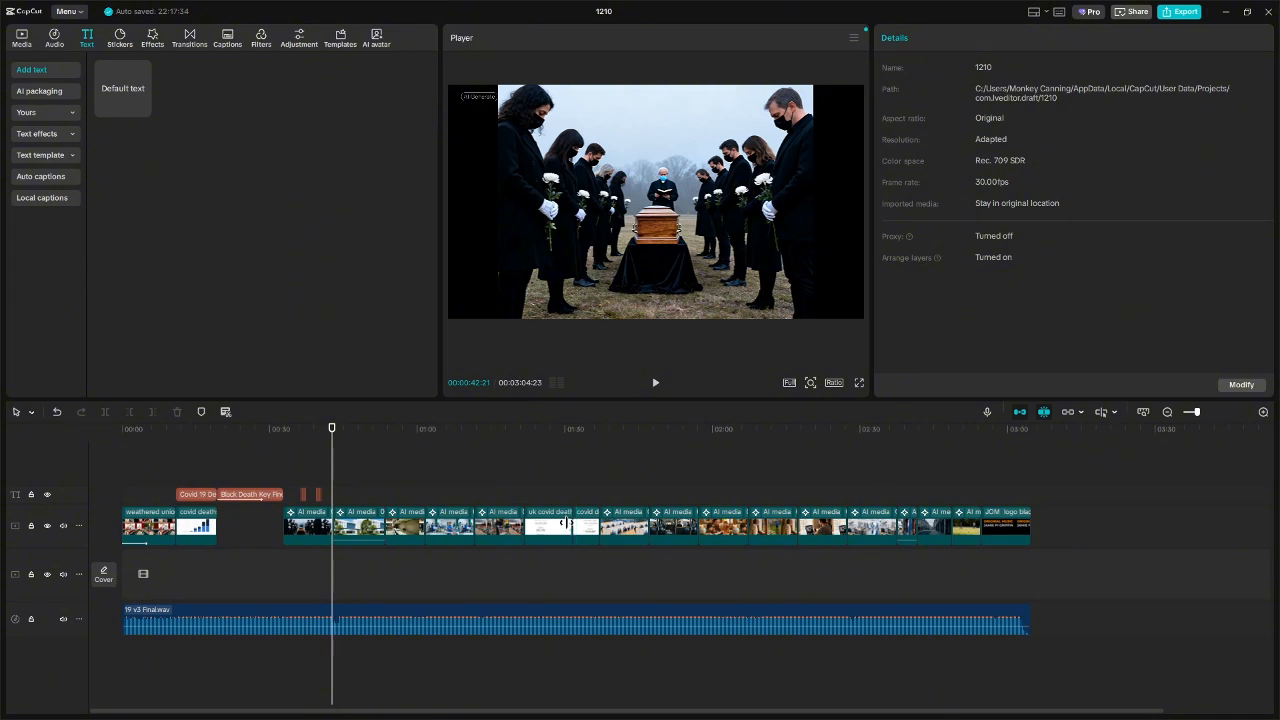
{"action": "left_click", "coordinate": [655, 386]}
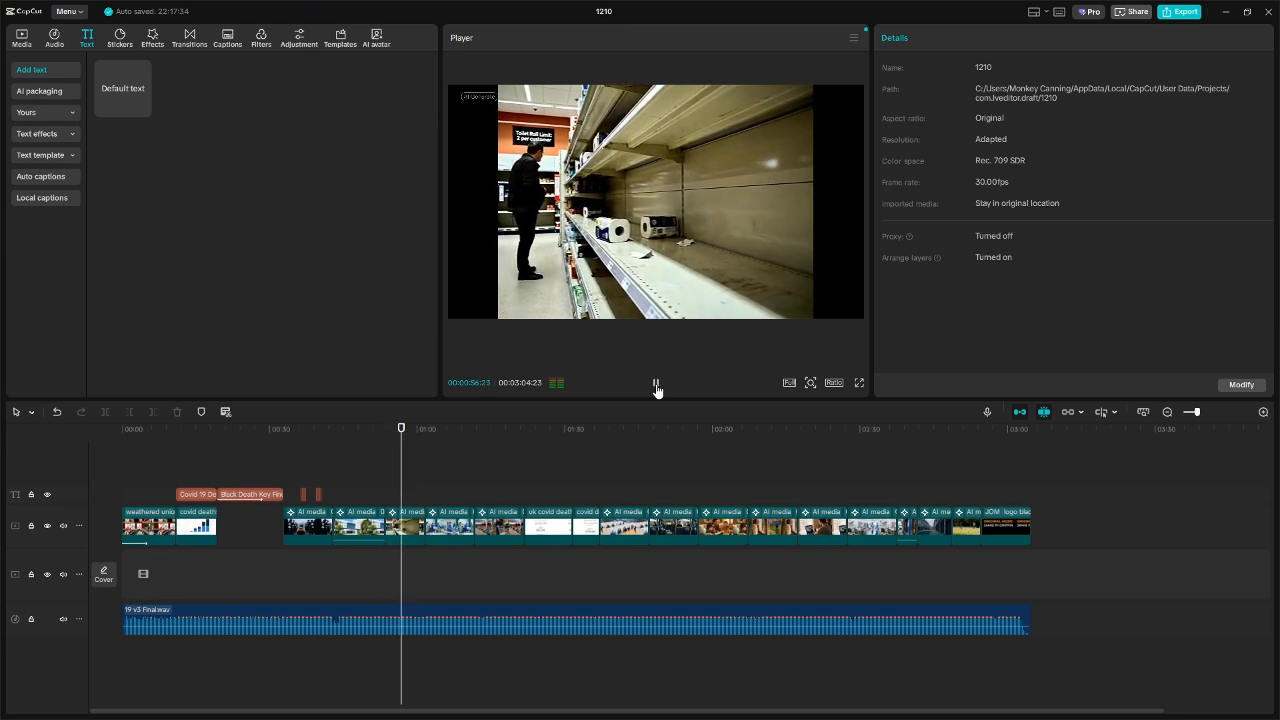
{"action": "left_click", "coordinate": [656, 384]}
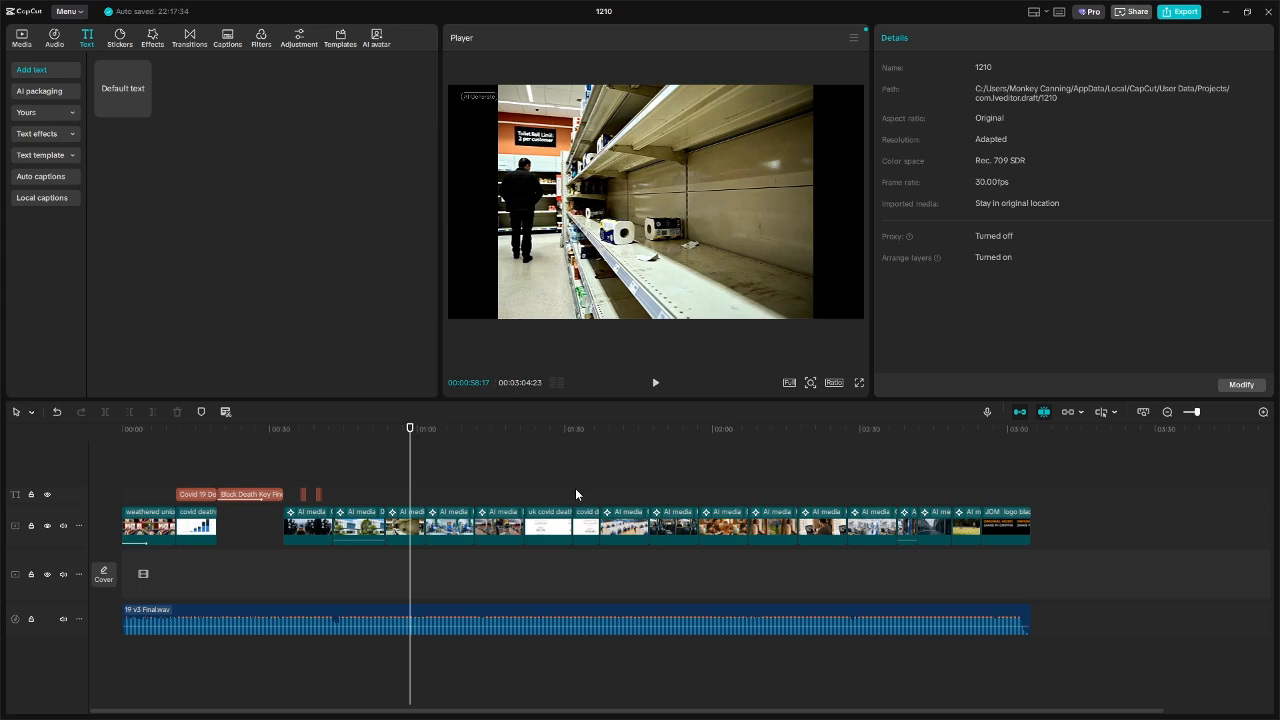
- Copy the second group of four "90" text clips and paste it over the empty-shelf clip at 00:00:58:02
{"action": "left_click", "coordinate": [1263, 412]}
{"action": "left_click", "coordinate": [1263, 412]}
{"action": "left_click", "coordinate": [1263, 412]}
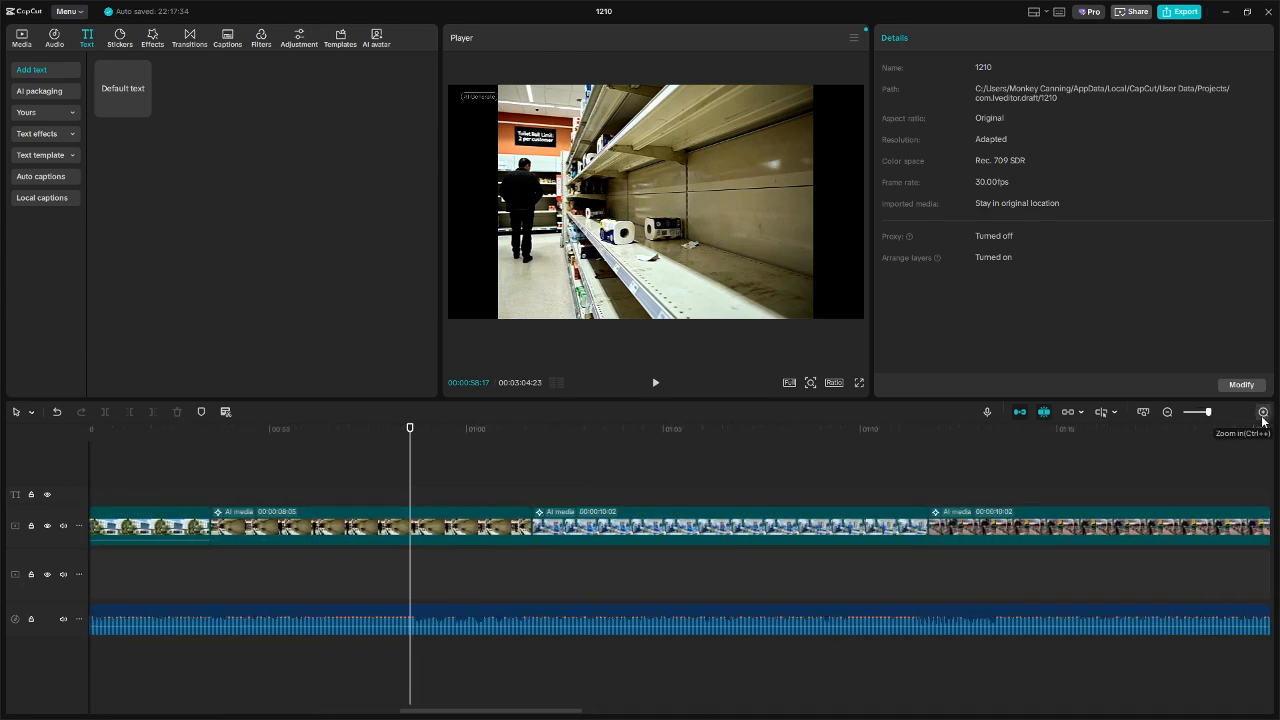
{"action": "left_click_drag", "start_coordinate": [525, 715], "coordinate": [440, 716]}
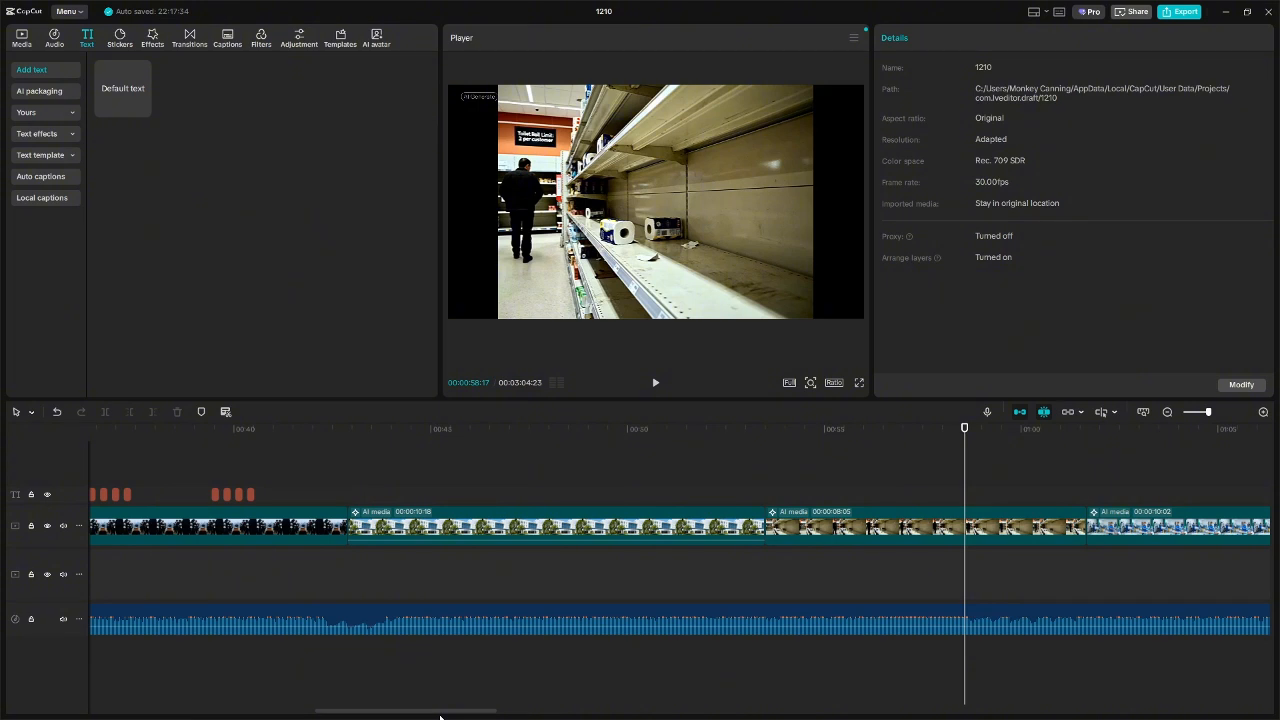
{"action": "left_click", "coordinate": [245, 494]}
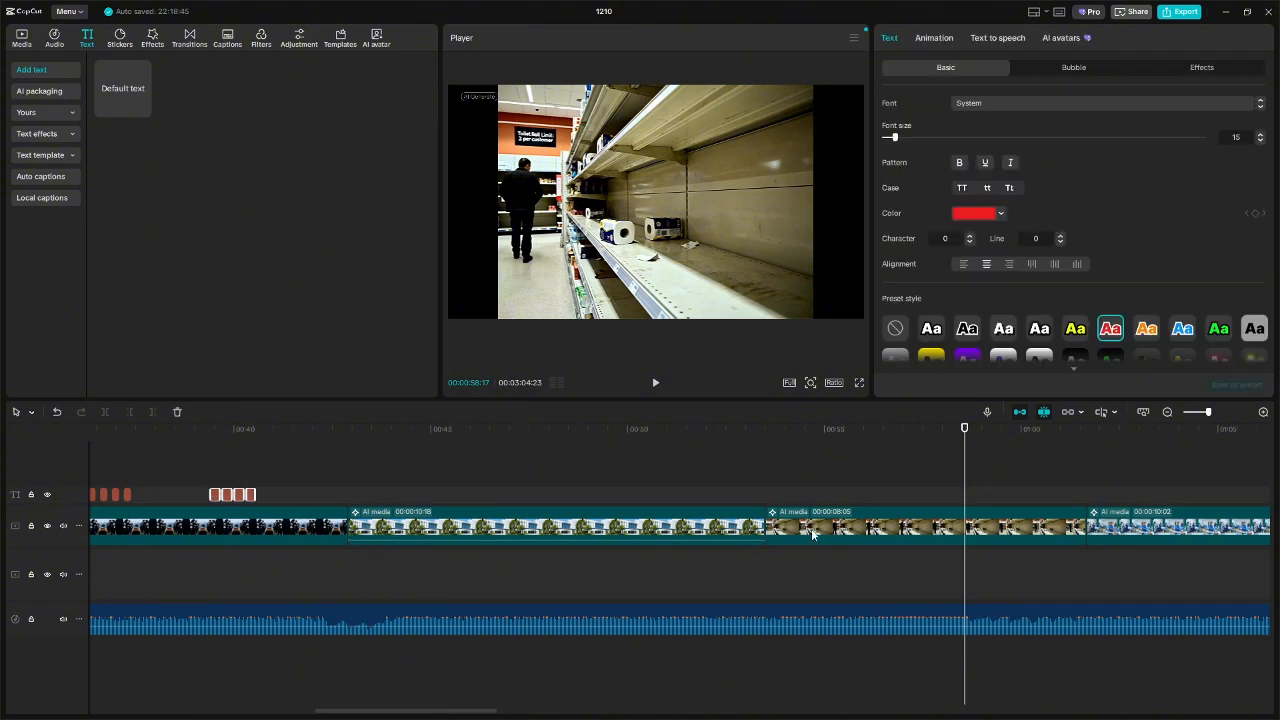
{"action": "key", "text": "ctrl+x"}
{"action": "left_click", "coordinate": [944, 494]}
{"action": "key", "text": "ctrl+v"}
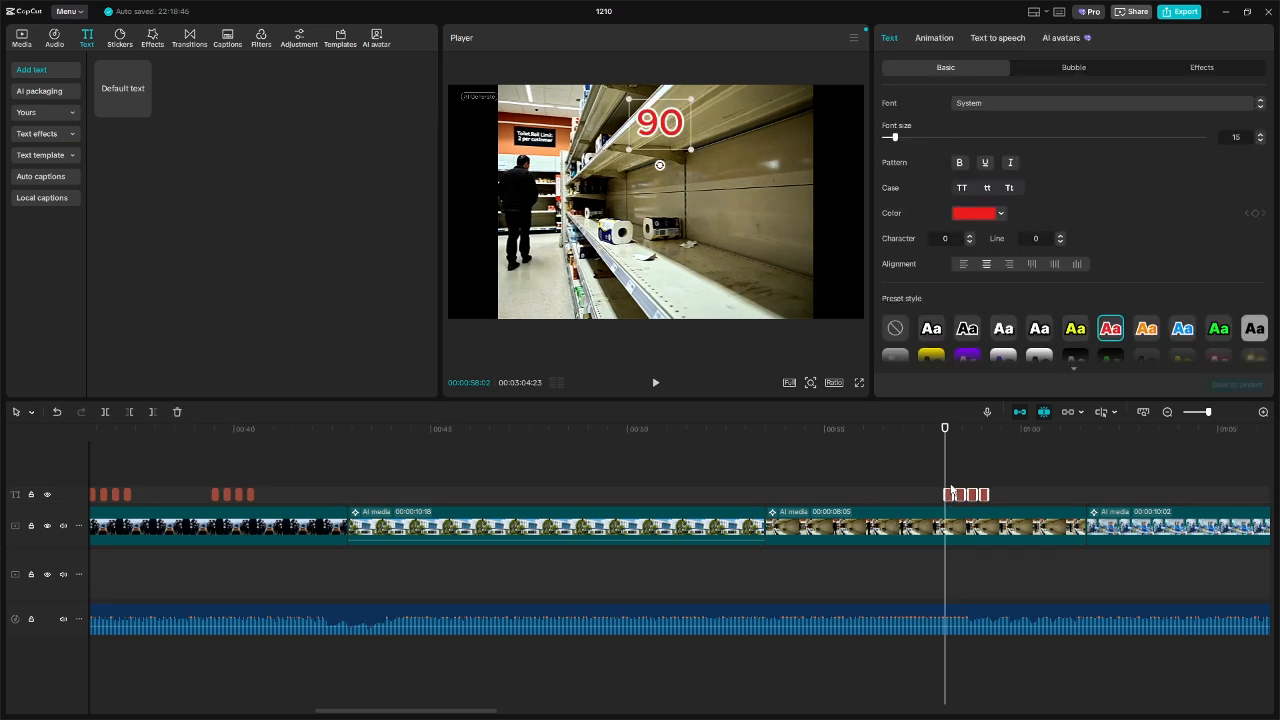
- Change the text of all four clips in the pasted group over the empty-shelf clip to "19"
{"action": "left_click", "coordinate": [875, 481]}
{"action": "left_click", "coordinate": [948, 494]}
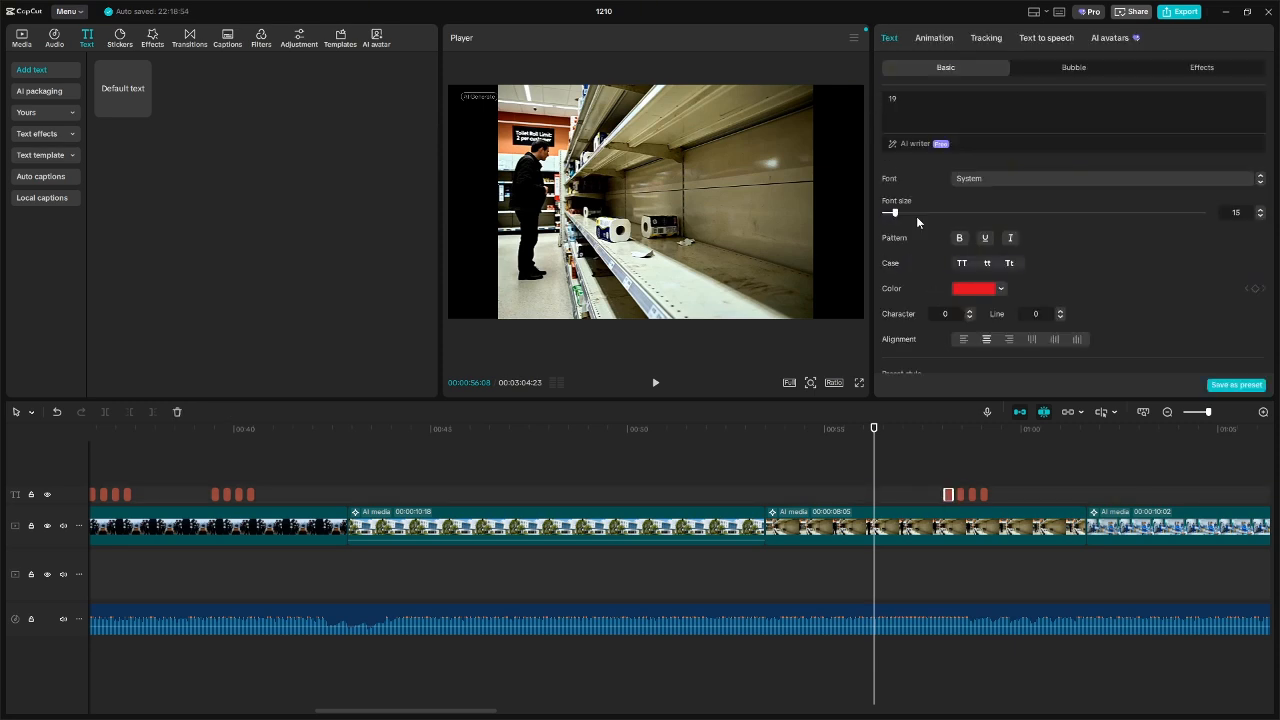
{"action": "left_click", "coordinate": [960, 494]}
{"action": "type", "text": "19"}
{"action": "left_click", "coordinate": [972, 494]}
{"action": "left_click", "coordinate": [985, 495]}
- Check individual frames of the "19" text clips and play back the group against the narration
{"action": "left_click", "coordinate": [945, 472]}
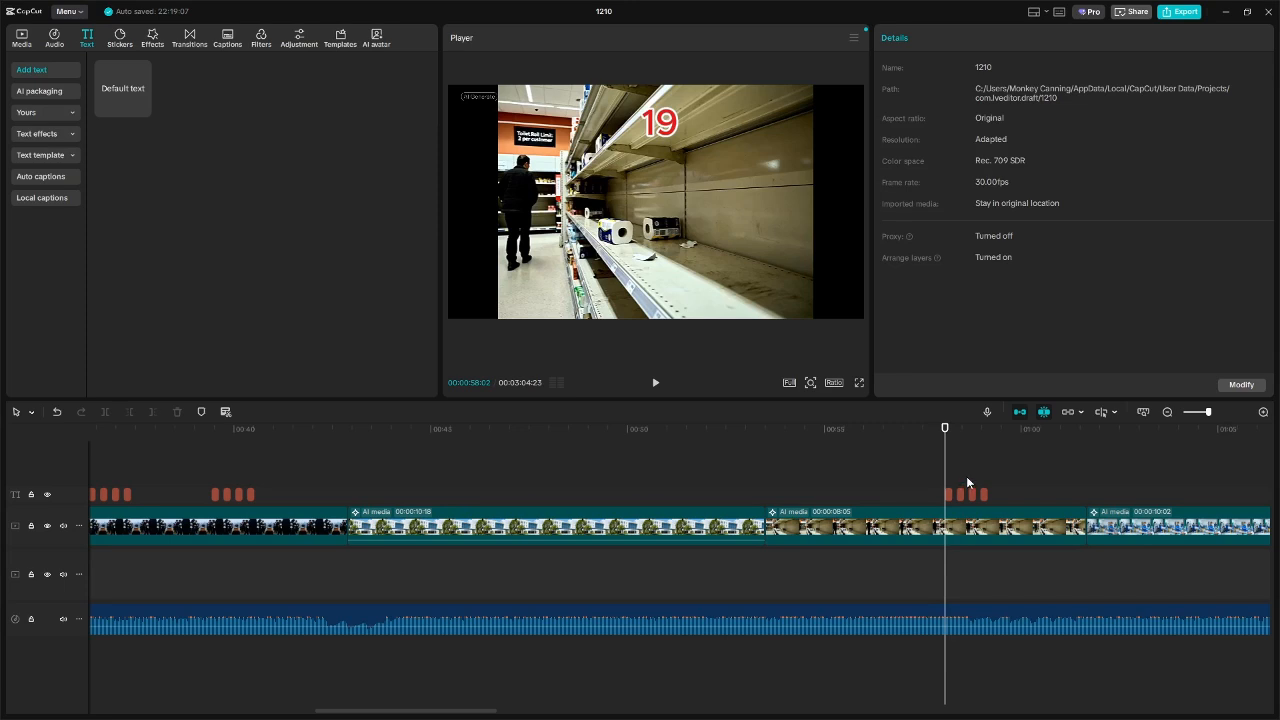
{"action": "left_click", "coordinate": [964, 480]}
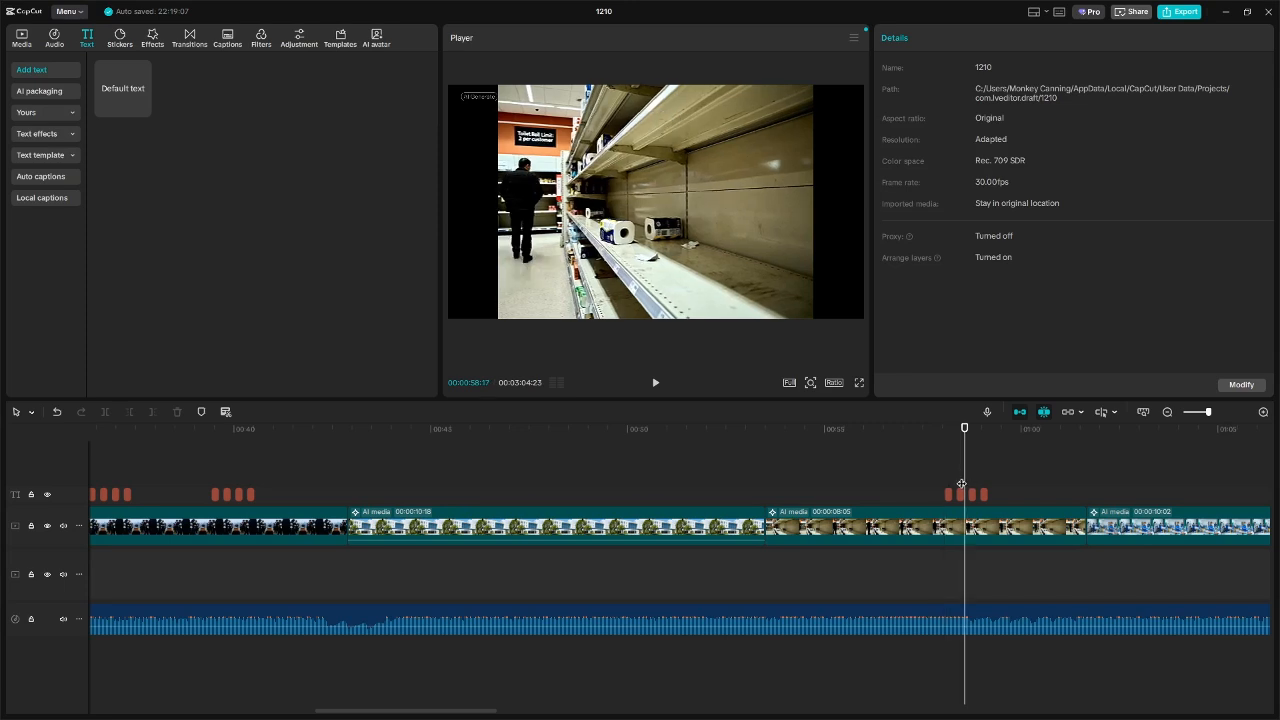
{"action": "left_click", "coordinate": [958, 482]}
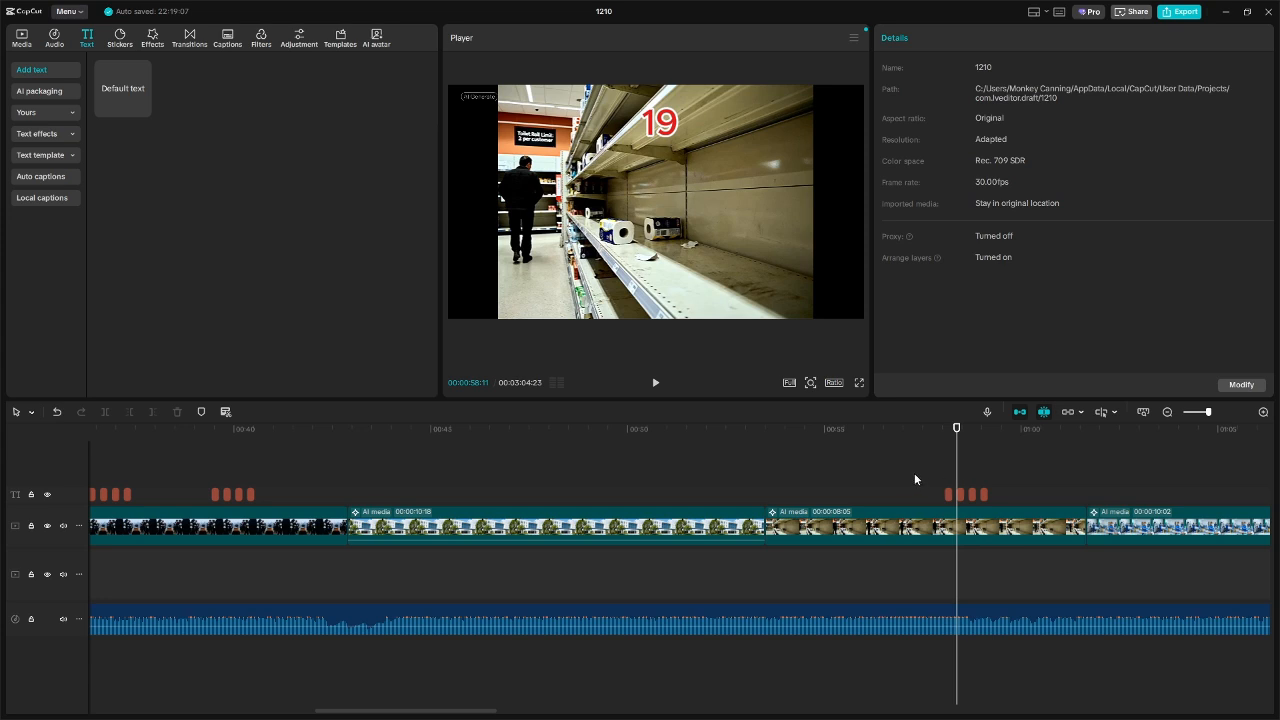
{"action": "left_click", "coordinate": [927, 472]}
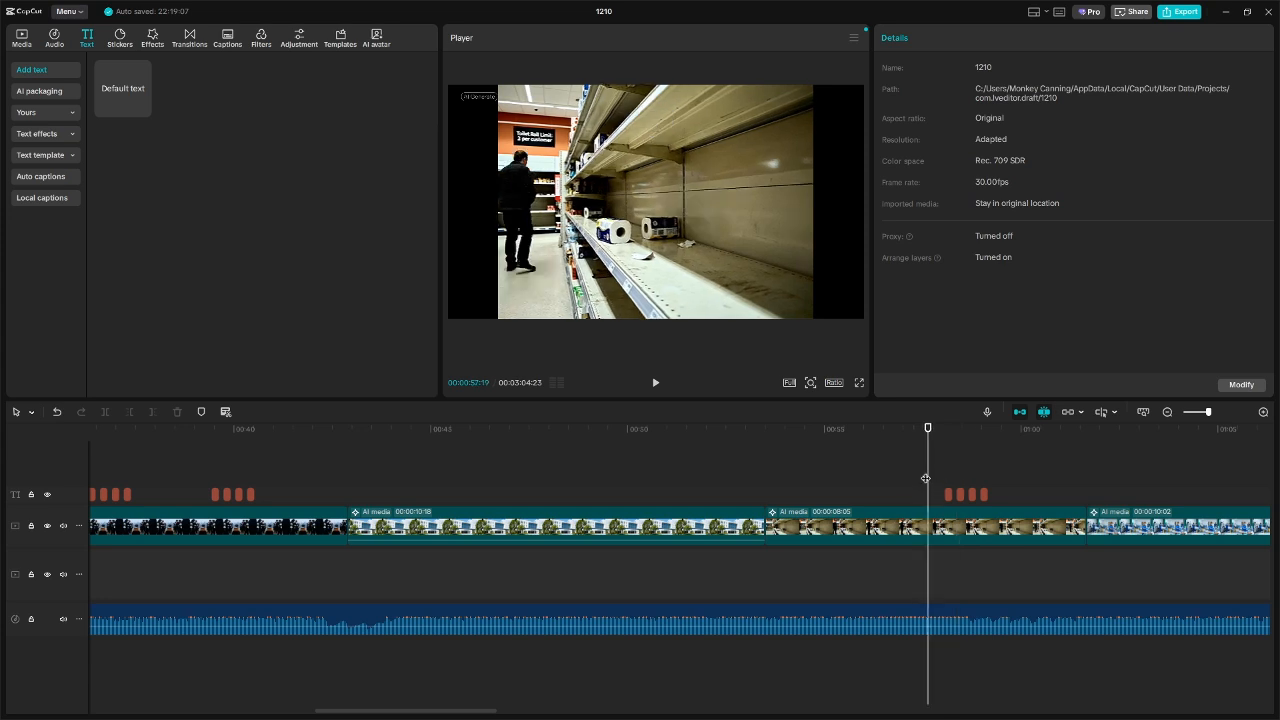
{"action": "left_click", "coordinate": [656, 384]}
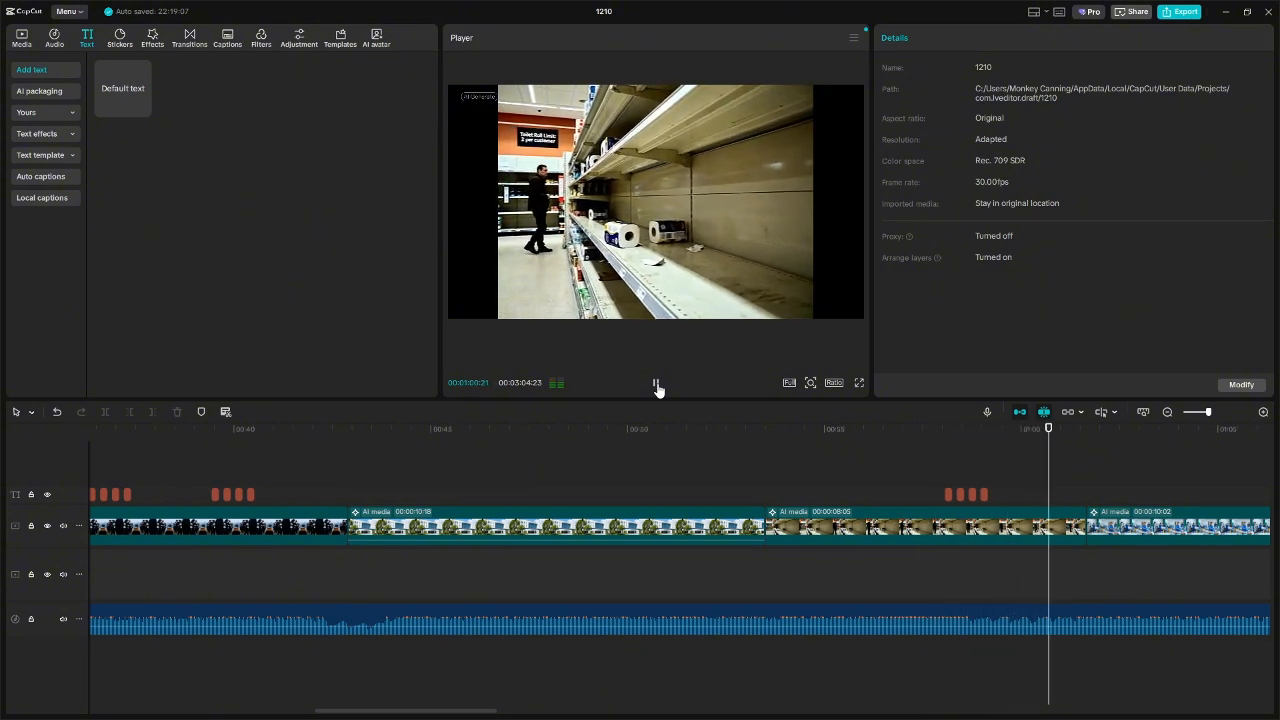
{"action": "left_click", "coordinate": [656, 384]}
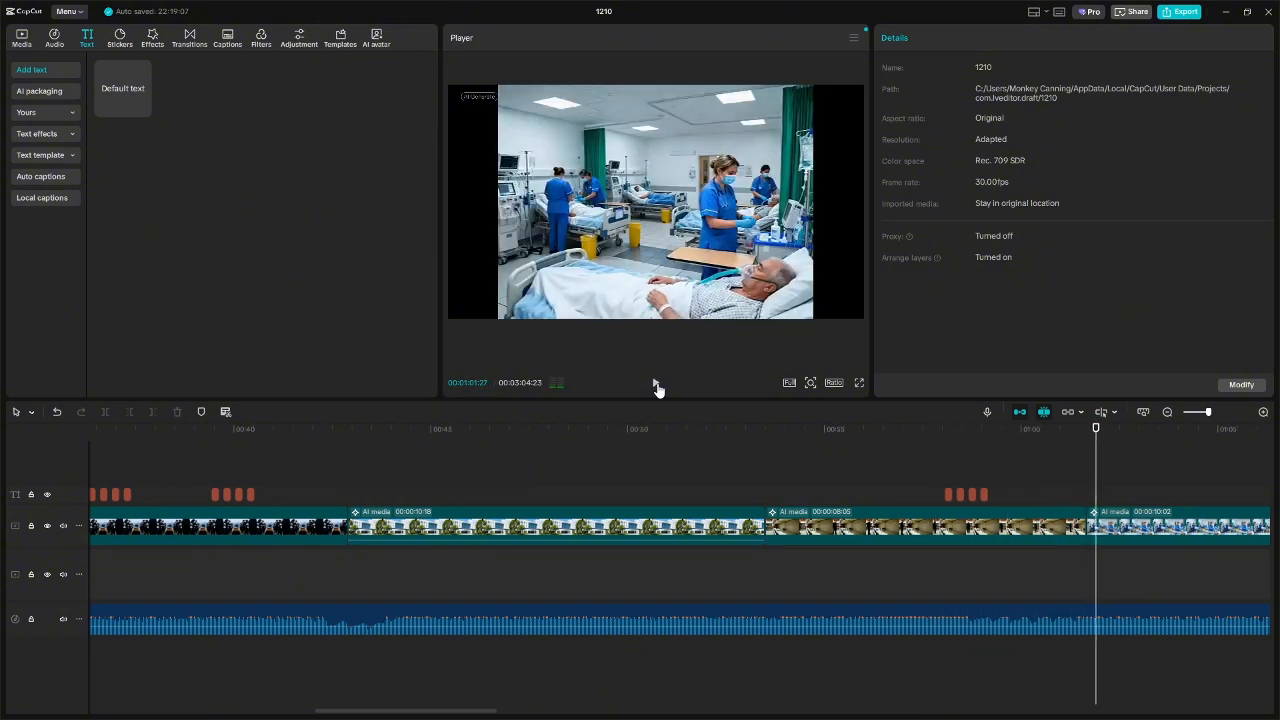
- Duplicate the four "19" text clips as a second group at 00:01:00:12, and play back both groups
{"action": "left_click", "coordinate": [966, 494]}
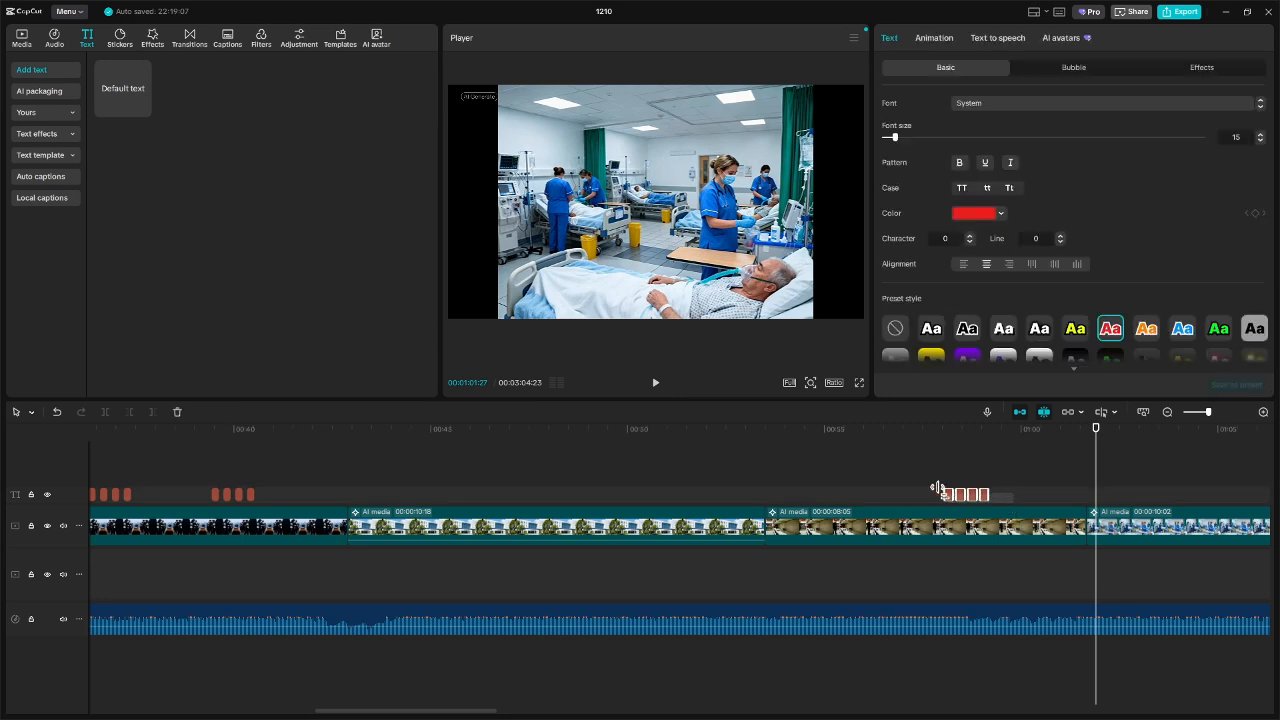
{"action": "left_click", "coordinate": [1037, 494]}
{"action": "key", "text": "ctrl+v"}
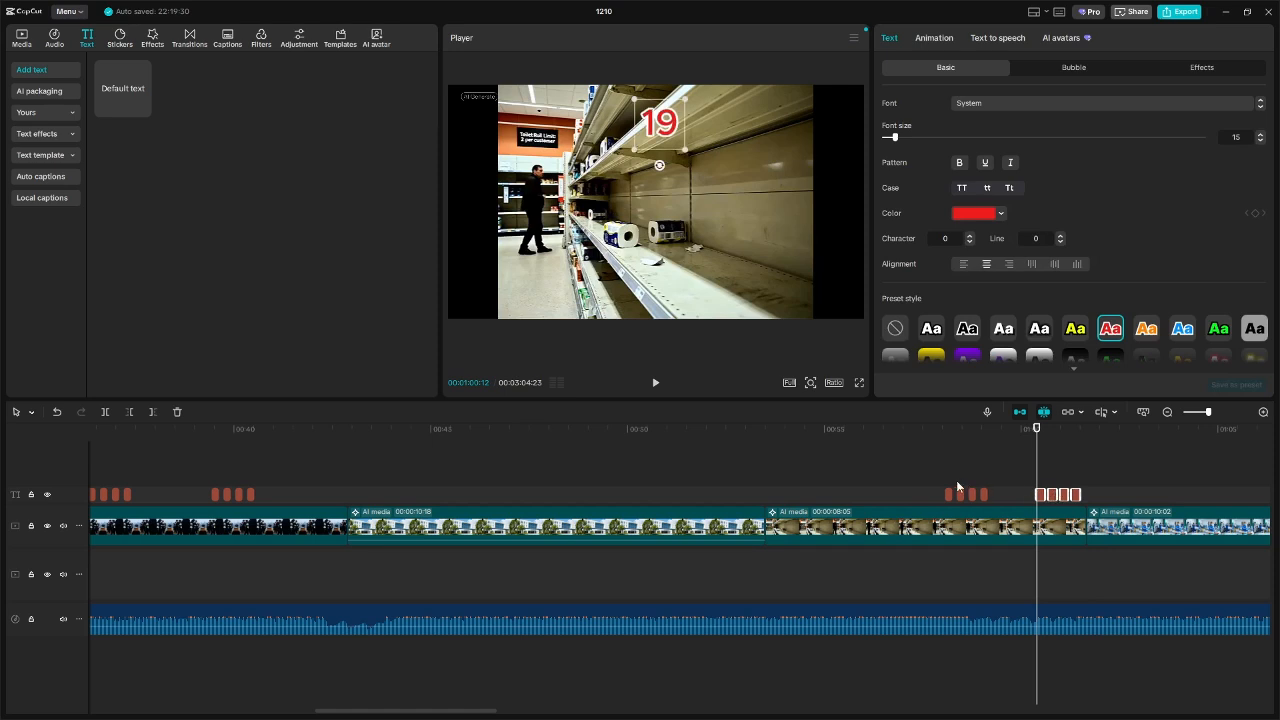
{"action": "left_click", "coordinate": [930, 480]}
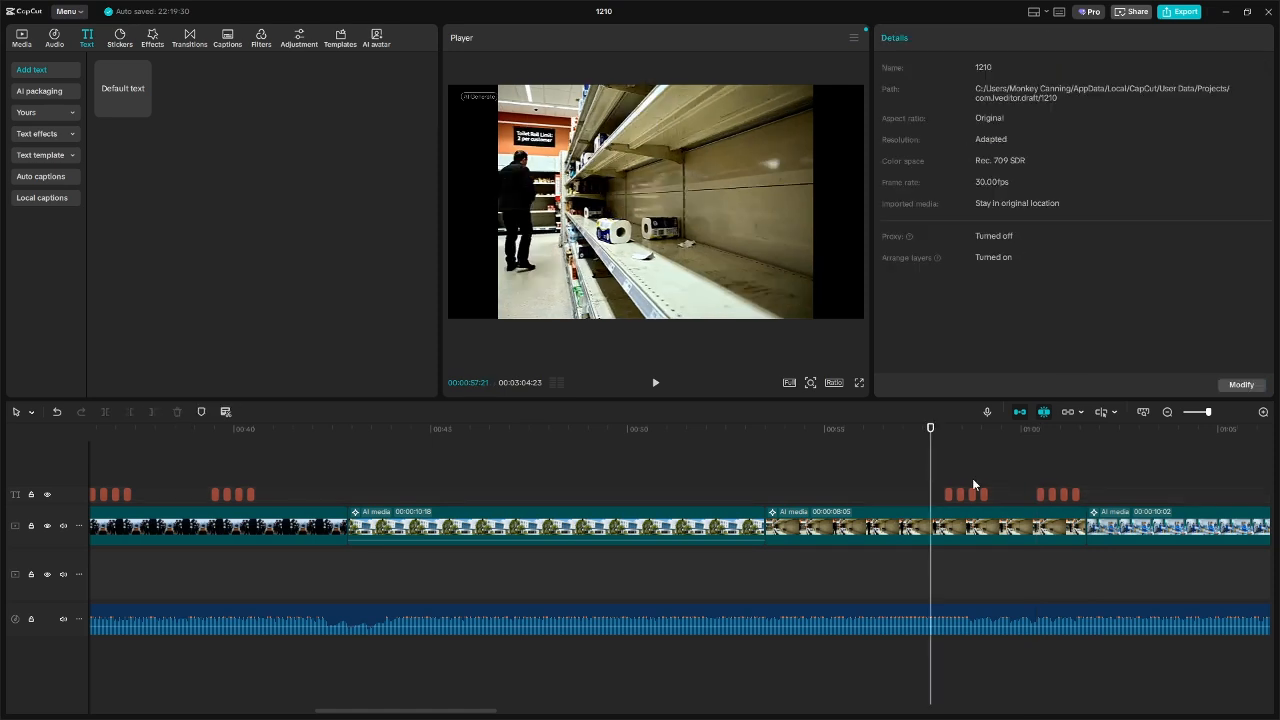
{"action": "left_click", "coordinate": [656, 383]}
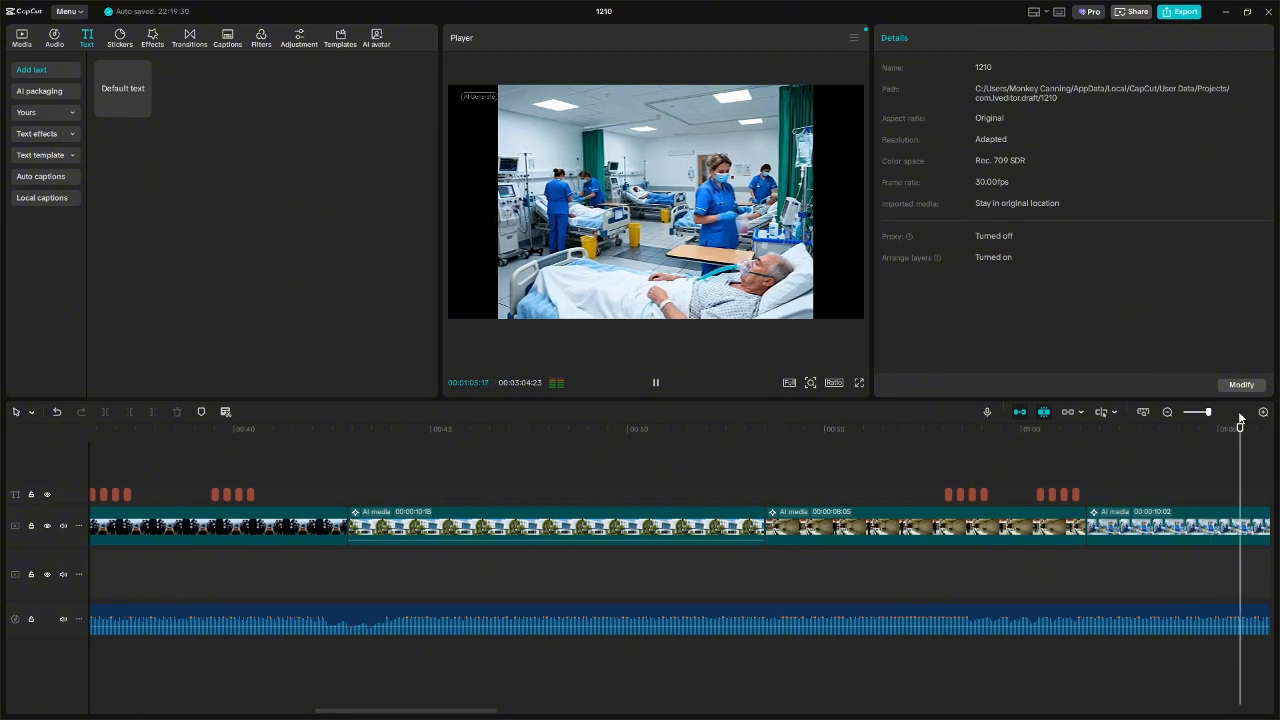
- Cut both groups of four "19" text clips from the empty-shelf clip and paste them over the supermarket-queue clip at 00:01:15:18
{"action": "left_click", "coordinate": [1167, 412]}
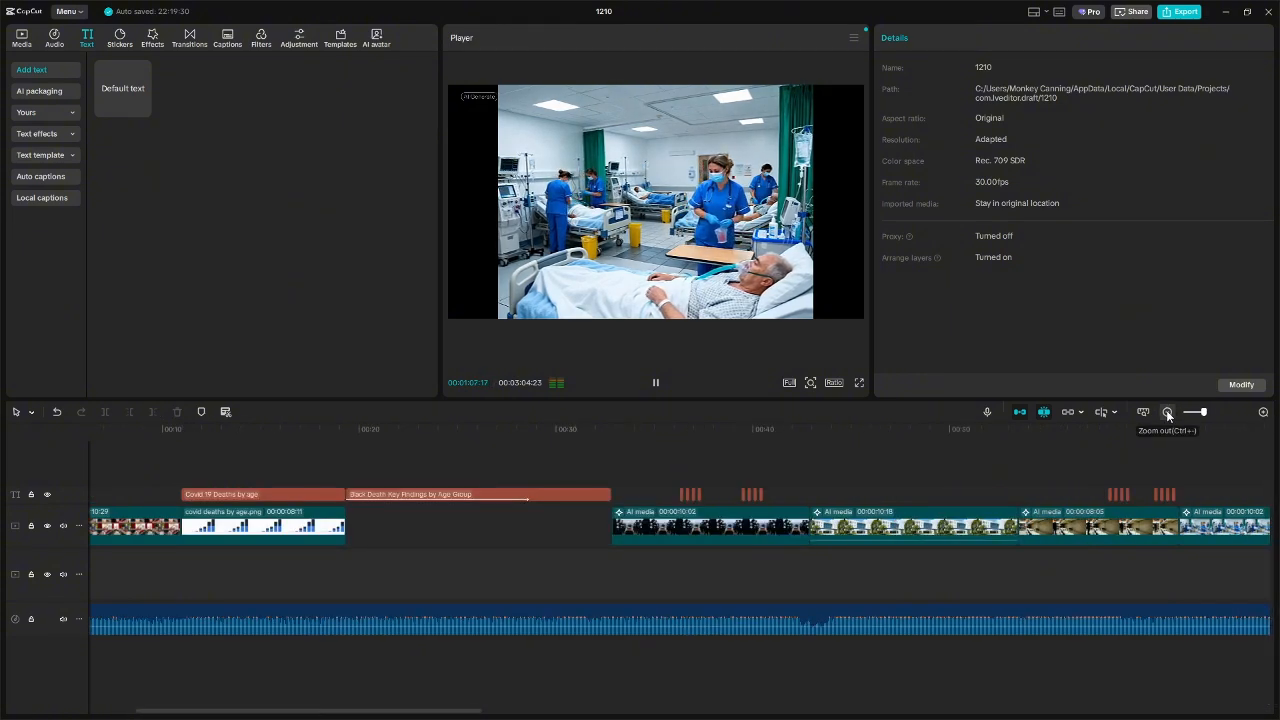
{"action": "left_click", "coordinate": [1167, 412]}
{"action": "left_click", "coordinate": [1167, 412]}
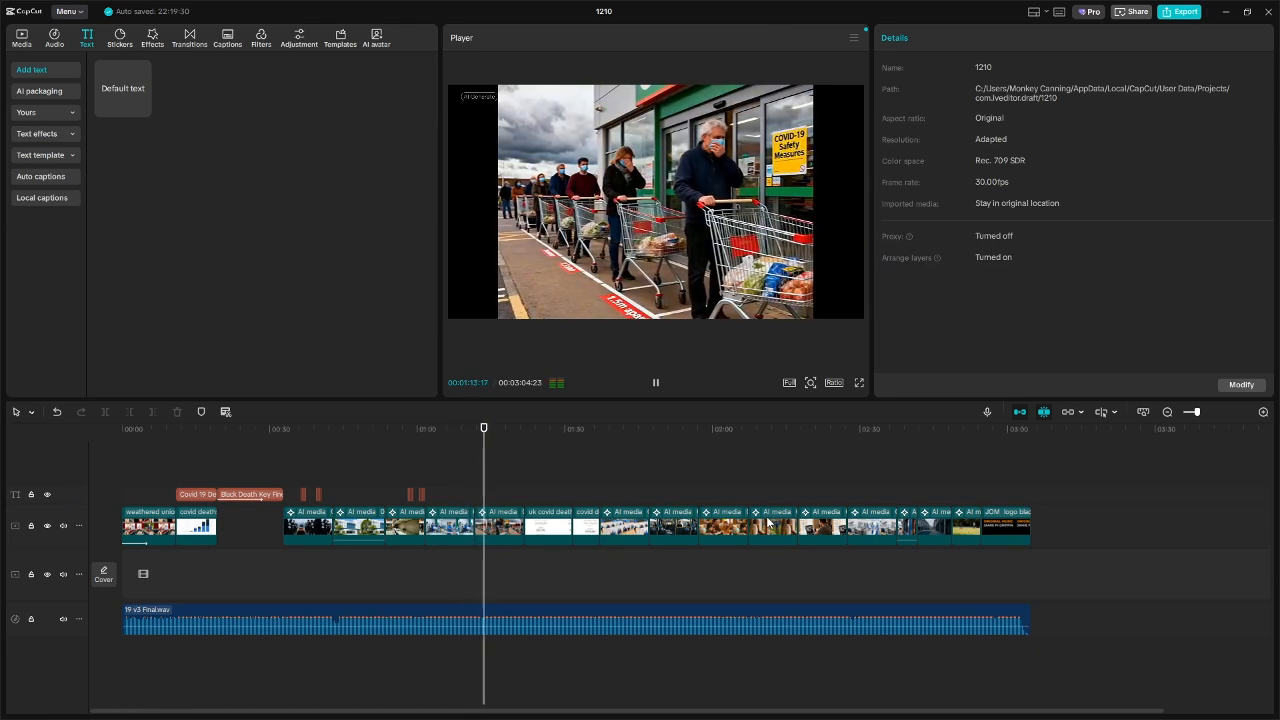
{"action": "left_click", "coordinate": [656, 385]}
{"action": "left_click", "coordinate": [420, 494]}
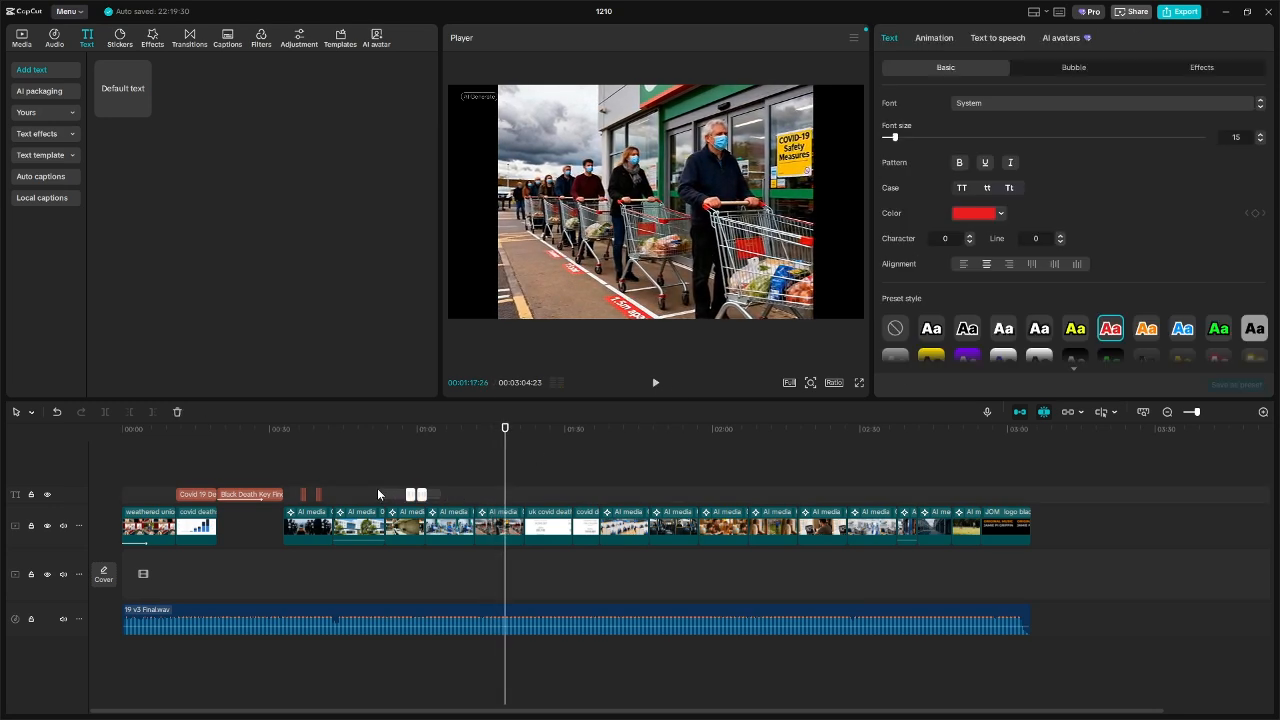
{"action": "key", "text": "Delete"}
{"action": "left_click", "coordinate": [494, 502]}
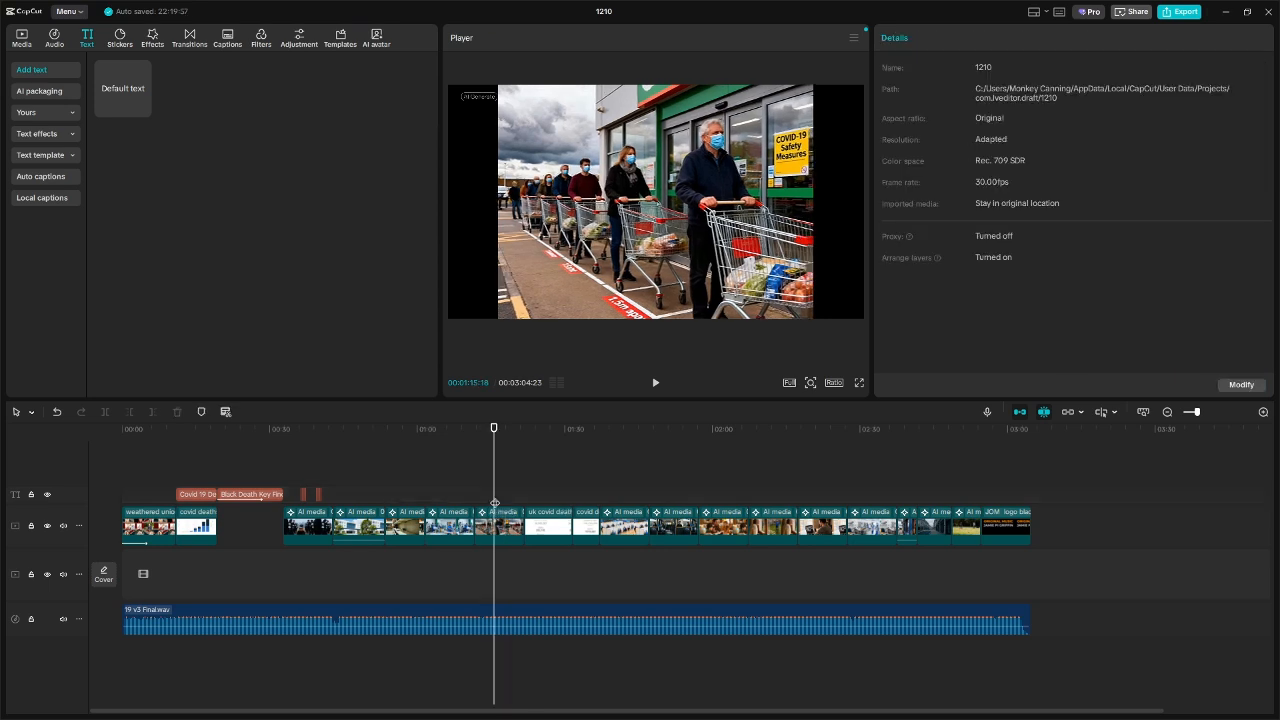
{"action": "key", "text": "ctrl+z"}
- Play back the supermarket-queue clip from 00:01:13:17 to check the two "19" groups against the narration
{"action": "left_click", "coordinate": [483, 488]}
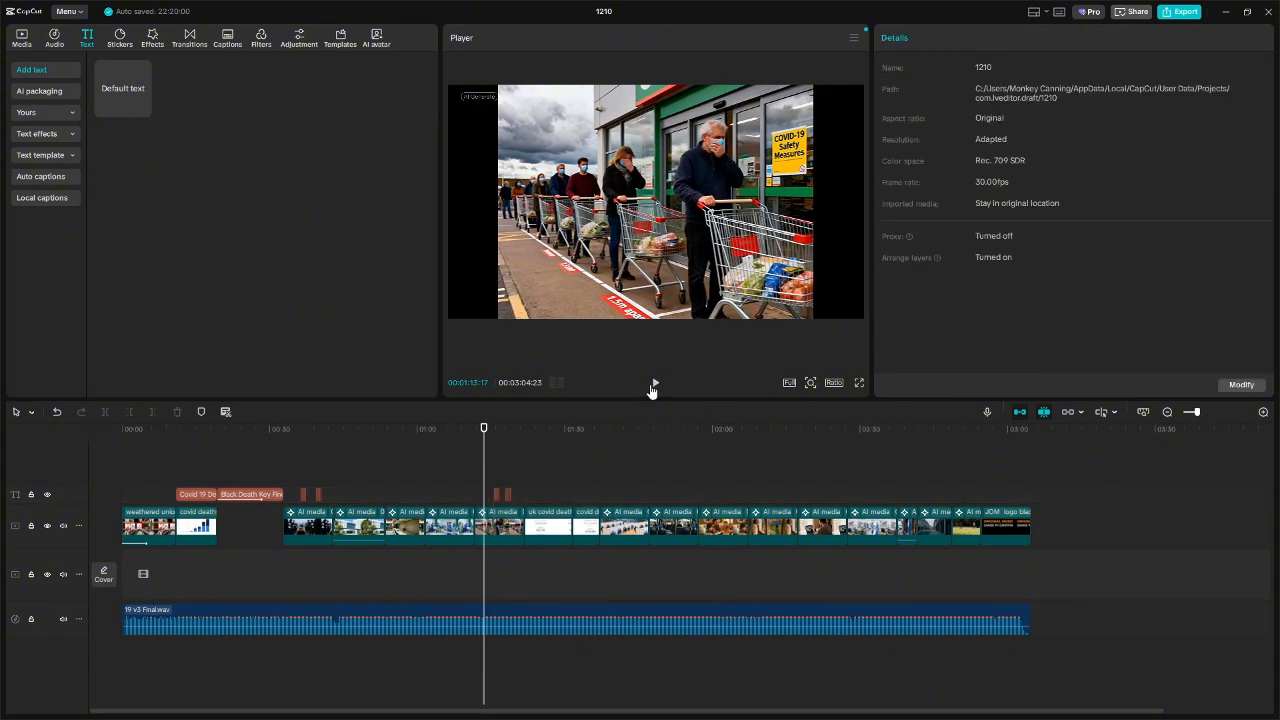
{"action": "left_click", "coordinate": [655, 384]}
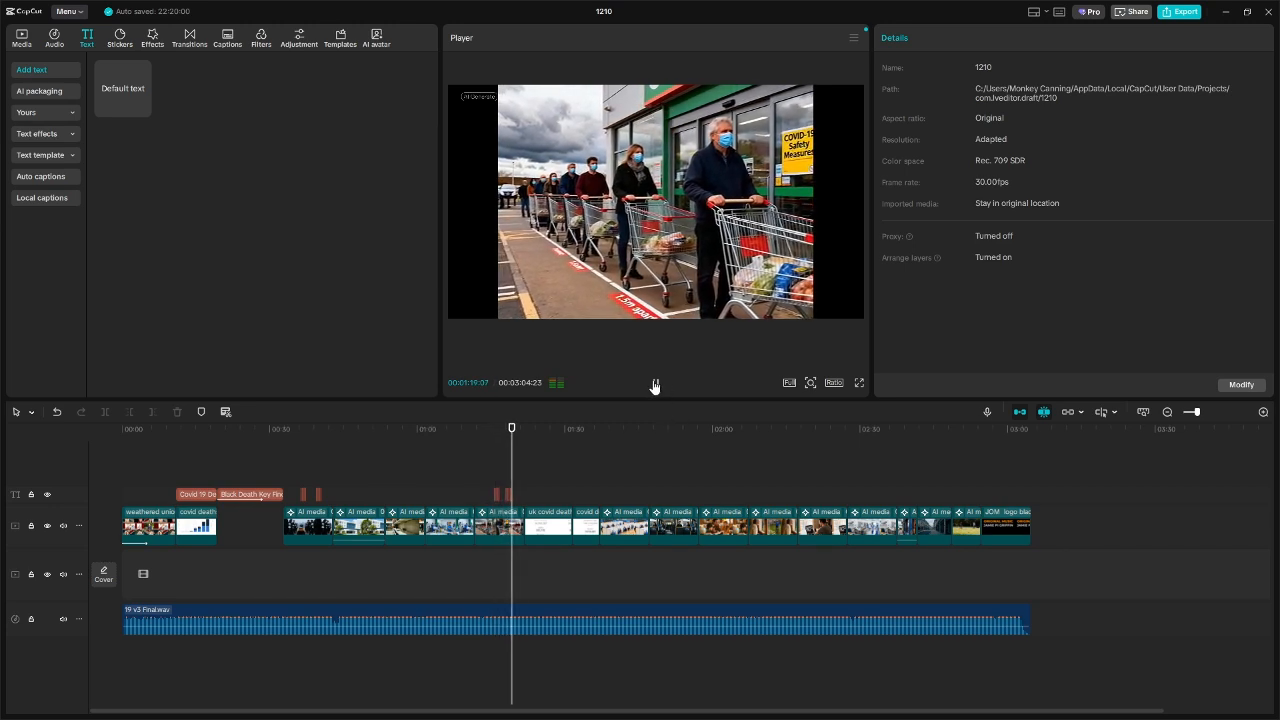
{"action": "left_click", "coordinate": [655, 383]}
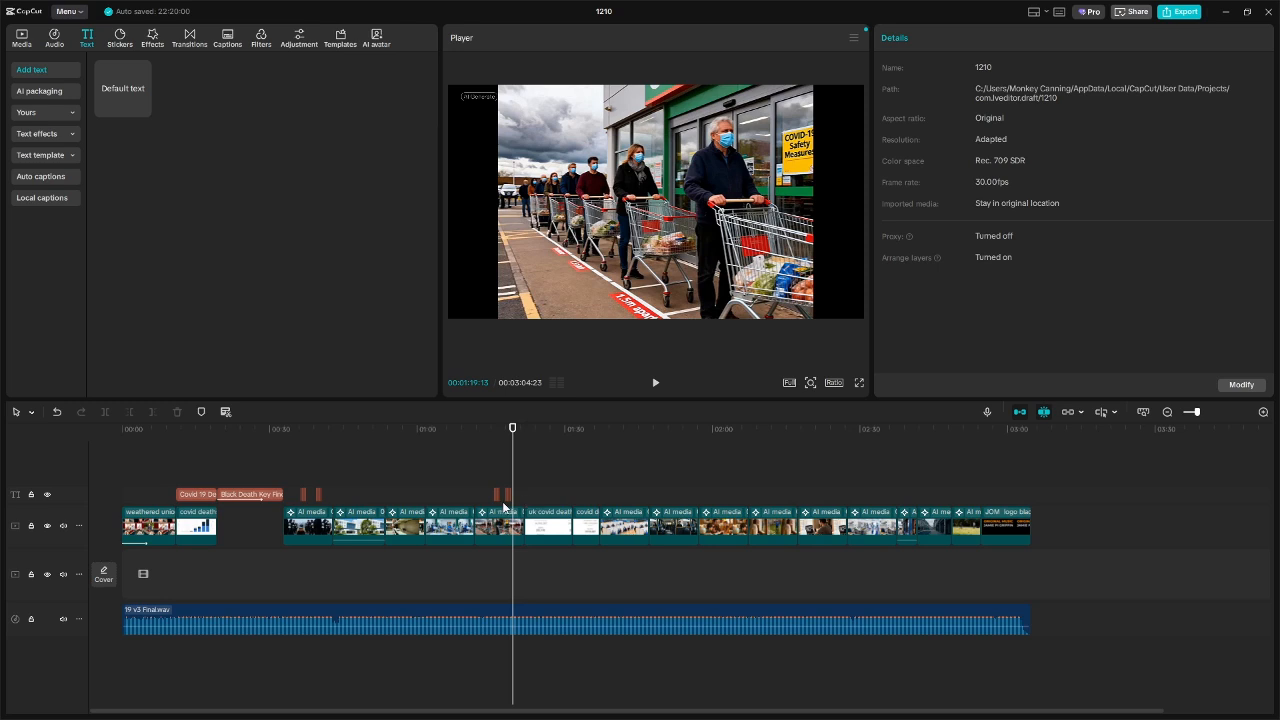
- Move the first group of "19" text clips over the supermarket-queue clip earlier, starting at about 00:01:15:00
{"action": "left_click", "coordinate": [497, 494]}
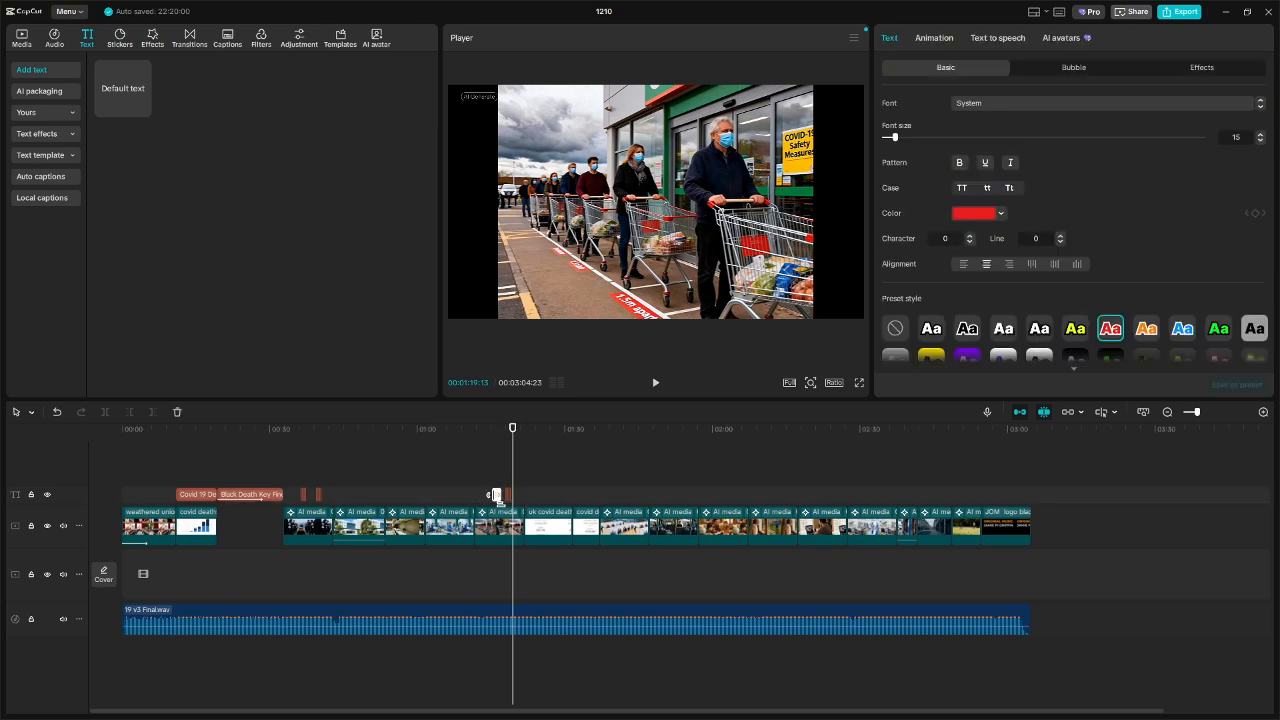
{"action": "left_click_drag", "start_coordinate": [495, 494], "coordinate": [486, 494]}
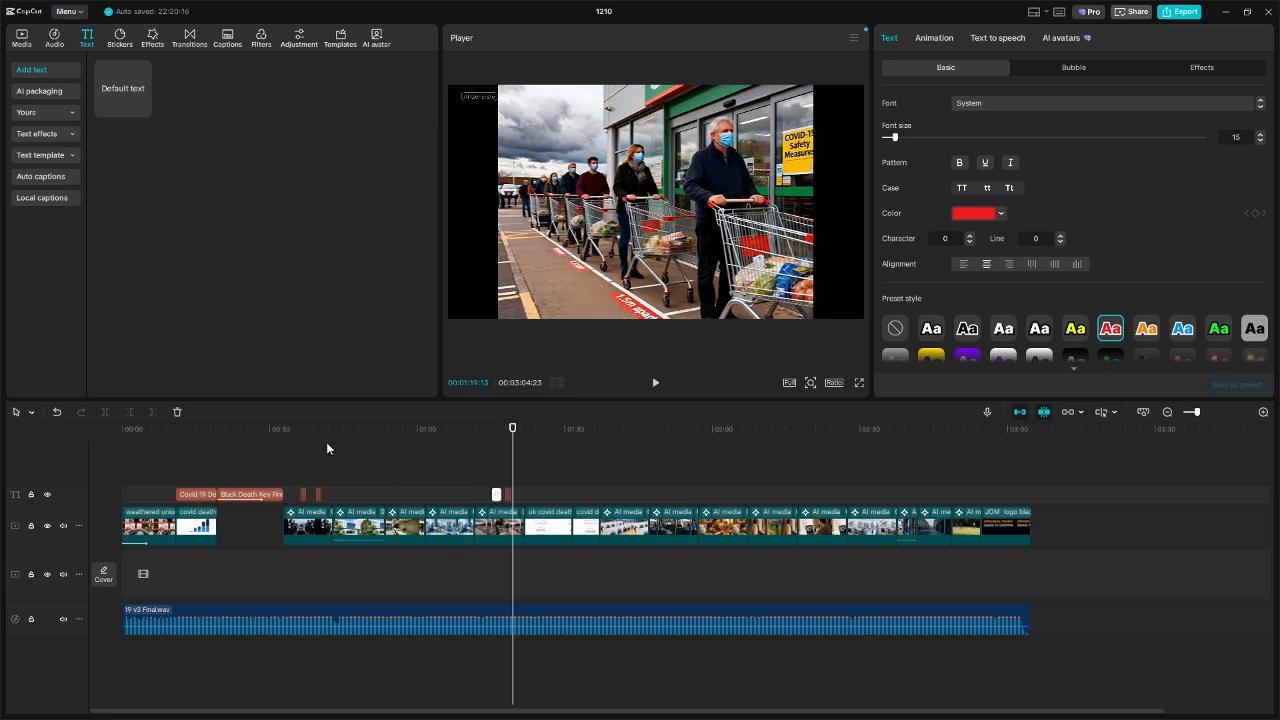
{"action": "left_click", "coordinate": [57, 412]}
{"action": "left_click", "coordinate": [1263, 412]}
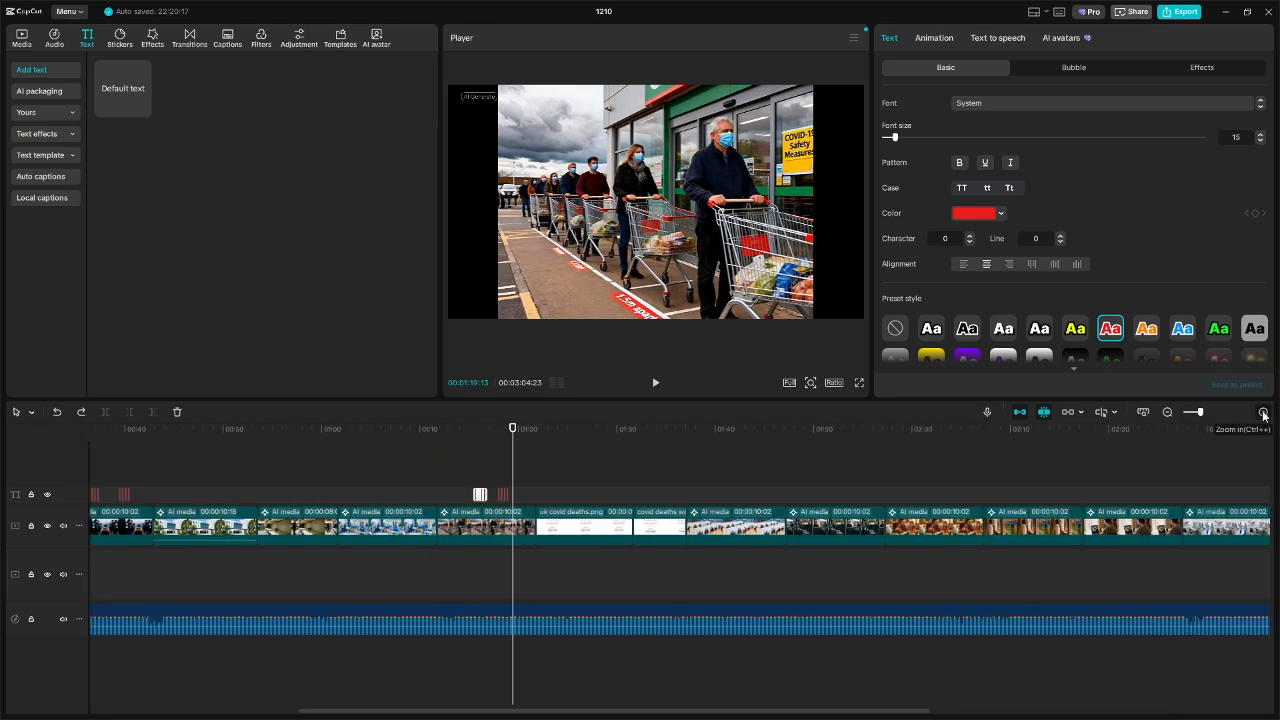
{"action": "left_click", "coordinate": [1263, 412]}
{"action": "left_click_drag", "start_coordinate": [319, 500], "coordinate": [167, 500]}
{"action": "left_click", "coordinate": [148, 479]}
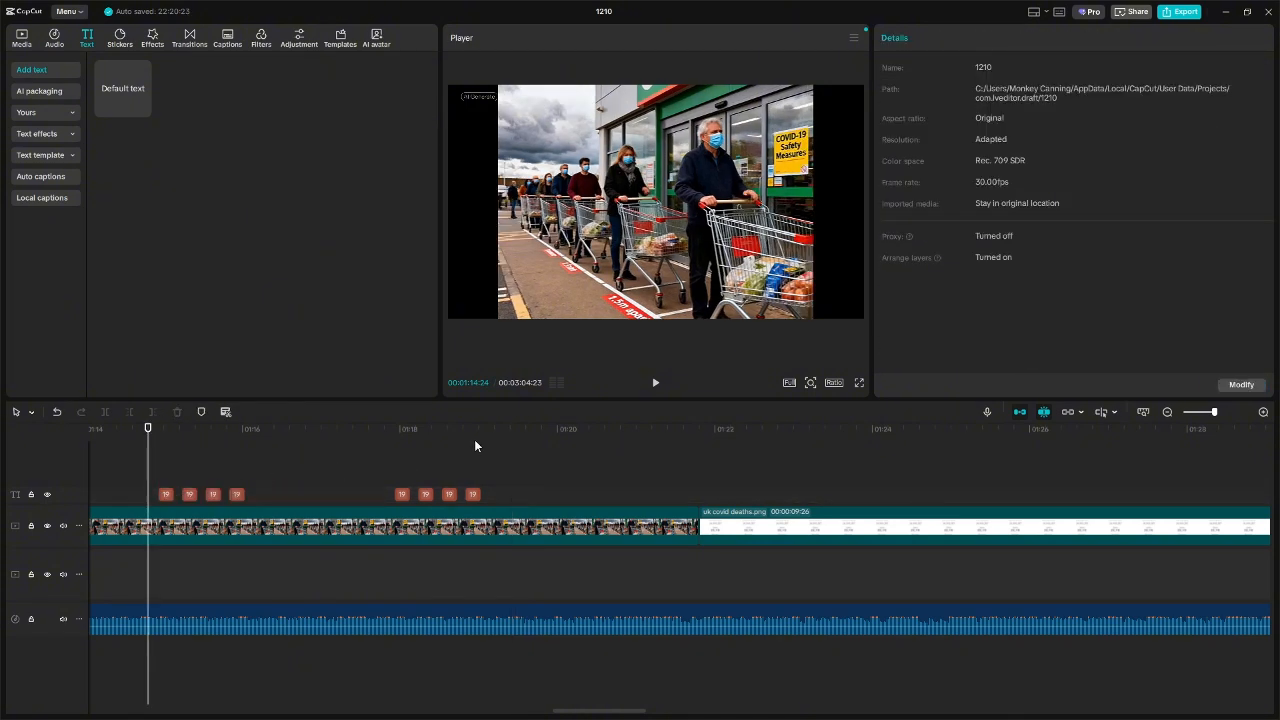
- Play back the first "19" group, and move the second group slightly earlier, starting at about 00:01:17:22
{"action": "left_click", "coordinate": [652, 386]}
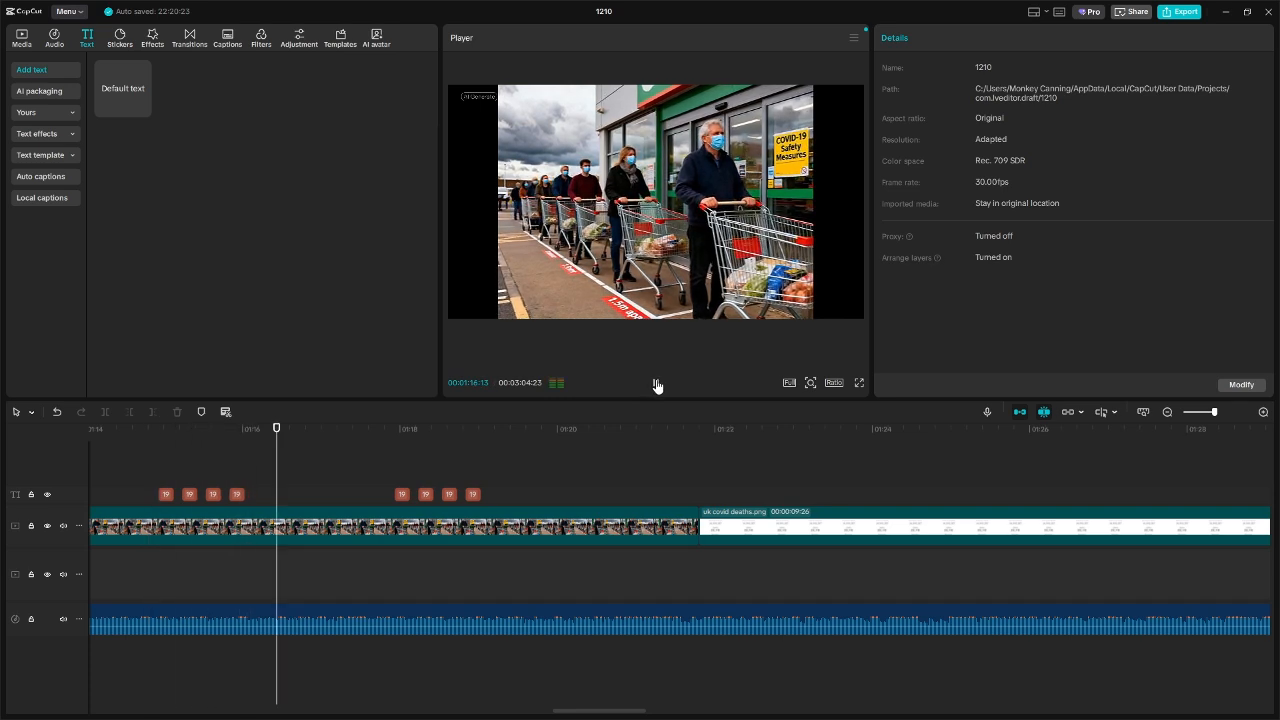
{"action": "left_click", "coordinate": [656, 384]}
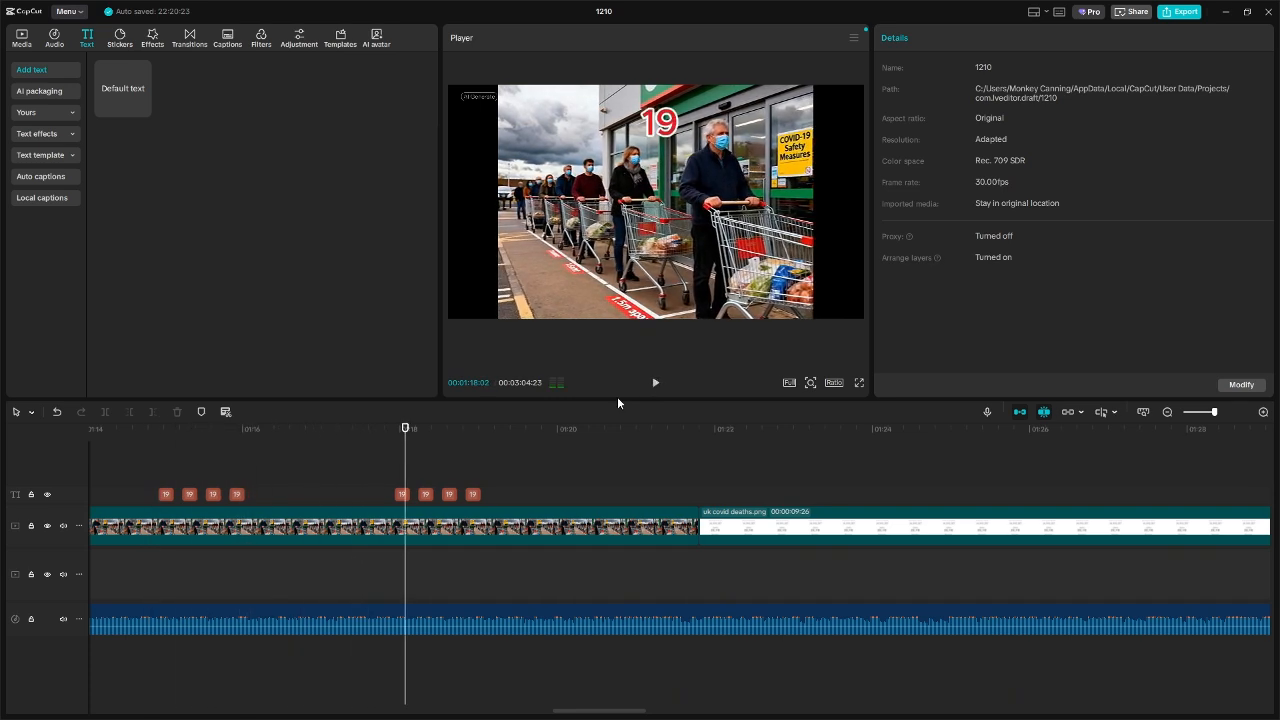
{"action": "left_click_drag", "start_coordinate": [494, 496], "coordinate": [372, 488]}
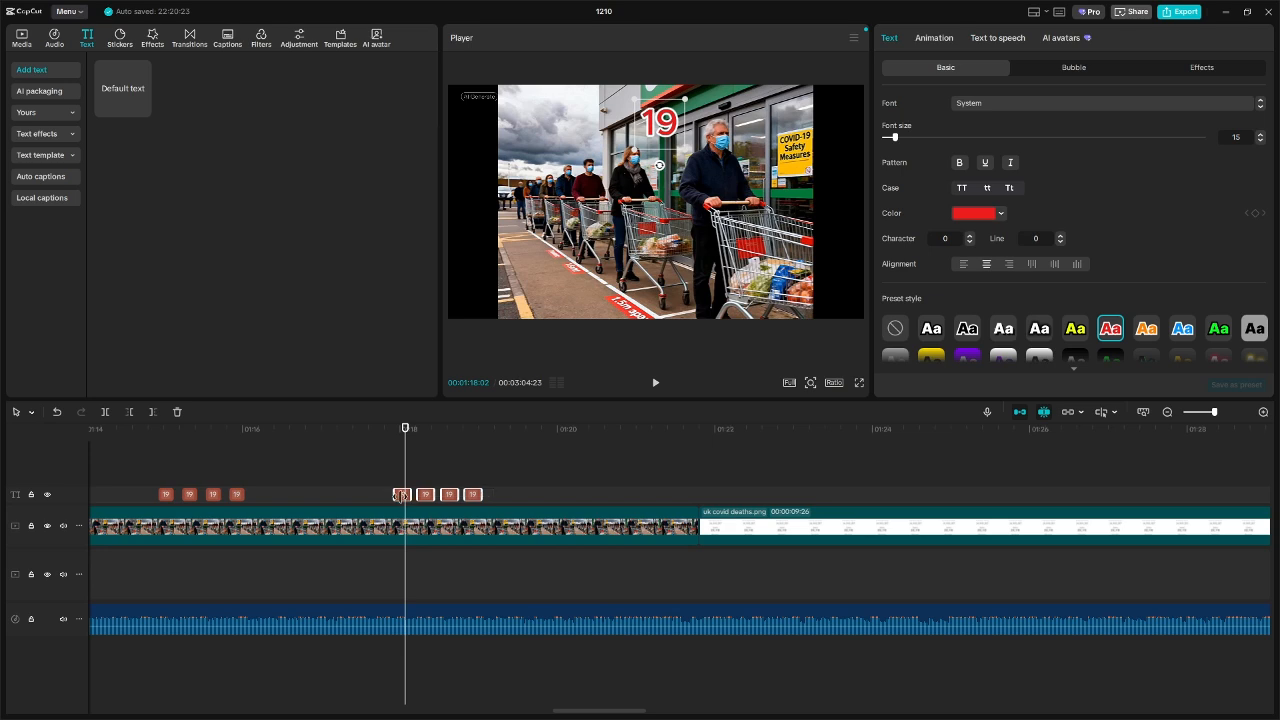
{"action": "left_click", "coordinate": [401, 495]}
{"action": "left_click_drag", "start_coordinate": [520, 495], "coordinate": [410, 494]}
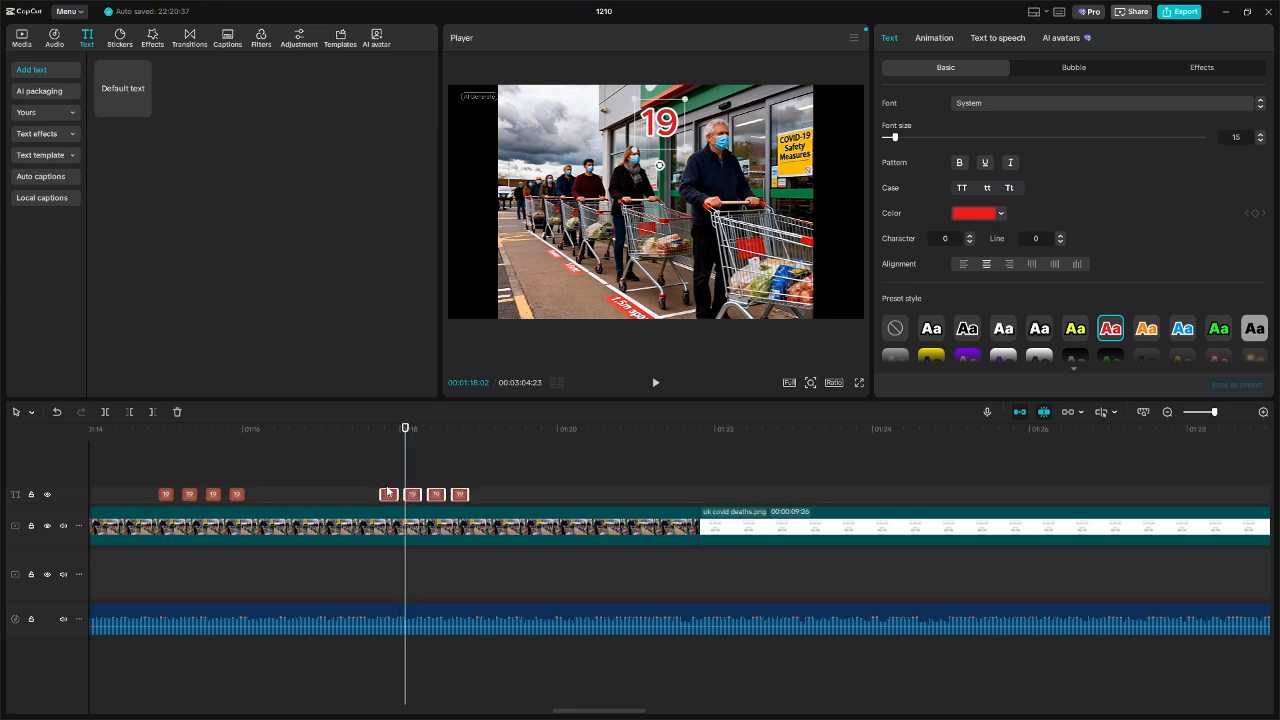
- Play back the second "19" group to the end of the supermarket-queue clip to check its timing
{"action": "left_click", "coordinate": [376, 494]}
{"action": "left_click", "coordinate": [657, 383]}
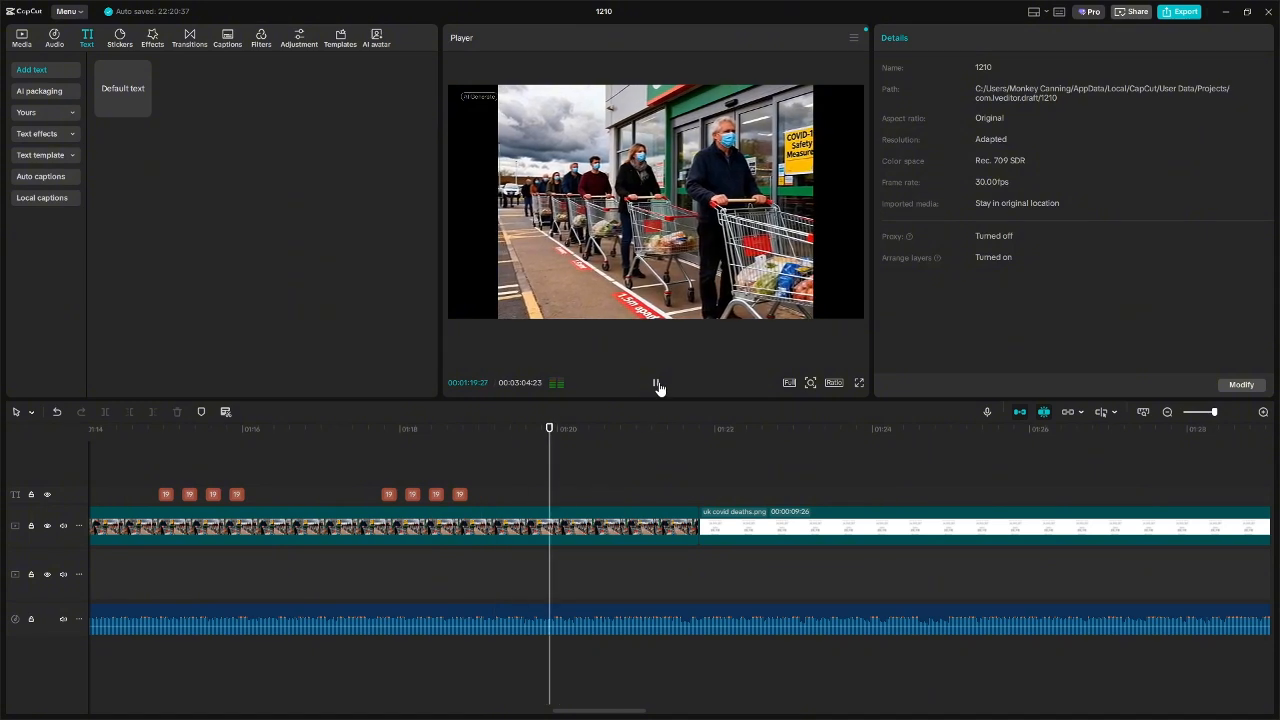
{"action": "left_click", "coordinate": [656, 383]}
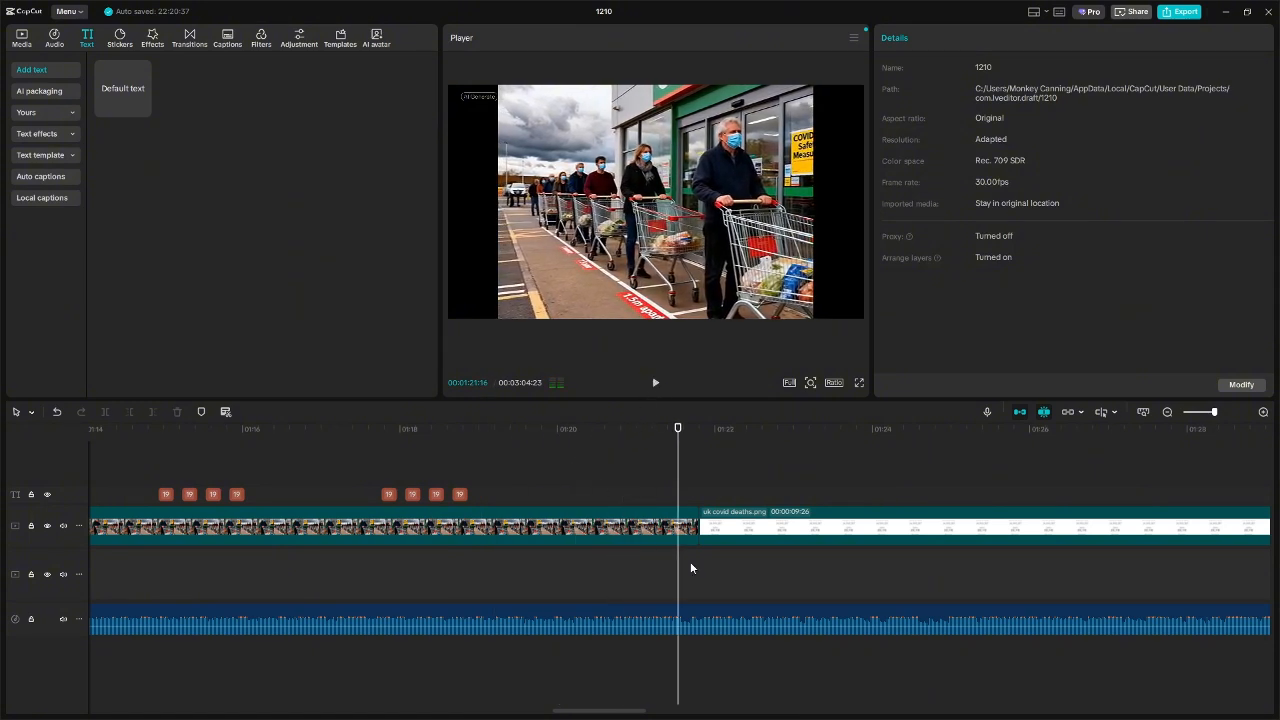
- Replay short stretches of narration between about 00:01:12 and 00:01:15 to find where the first "19" is spoken
{"action": "left_click_drag", "start_coordinate": [623, 712], "coordinate": [593, 713]}
{"action": "left_click", "coordinate": [452, 477]}
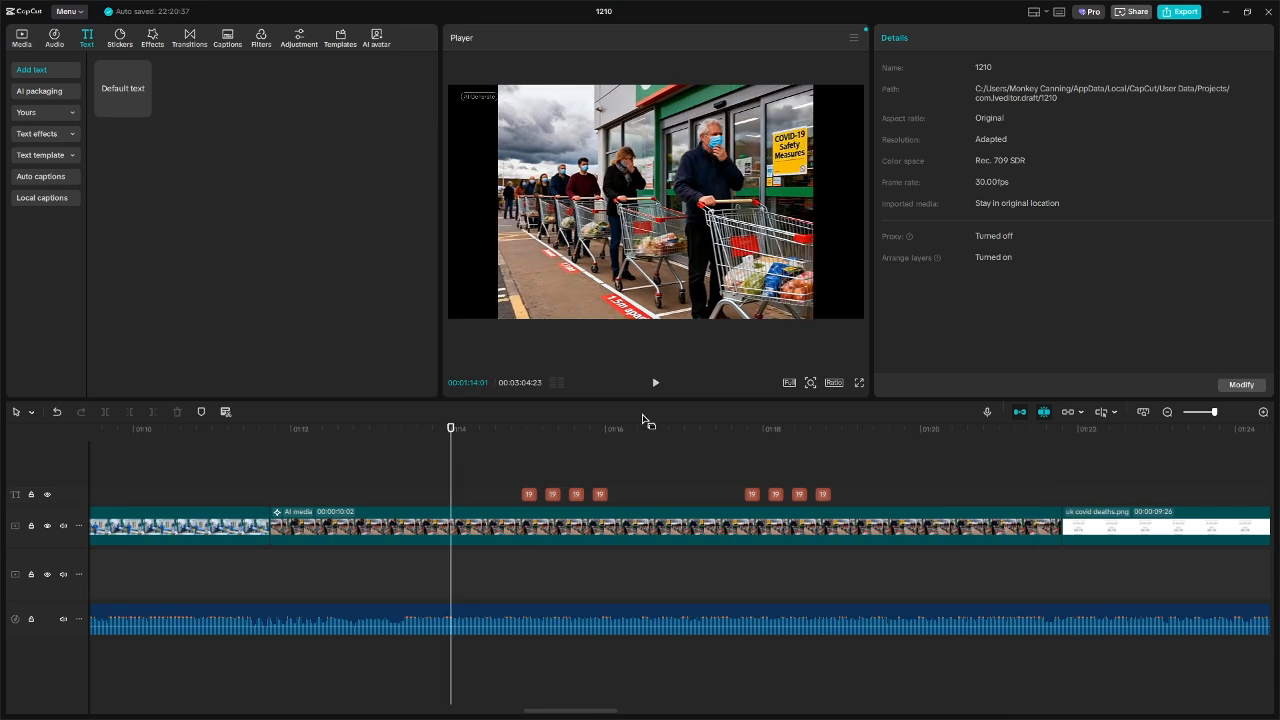
{"action": "left_click", "coordinate": [655, 383]}
{"action": "left_click", "coordinate": [655, 383]}
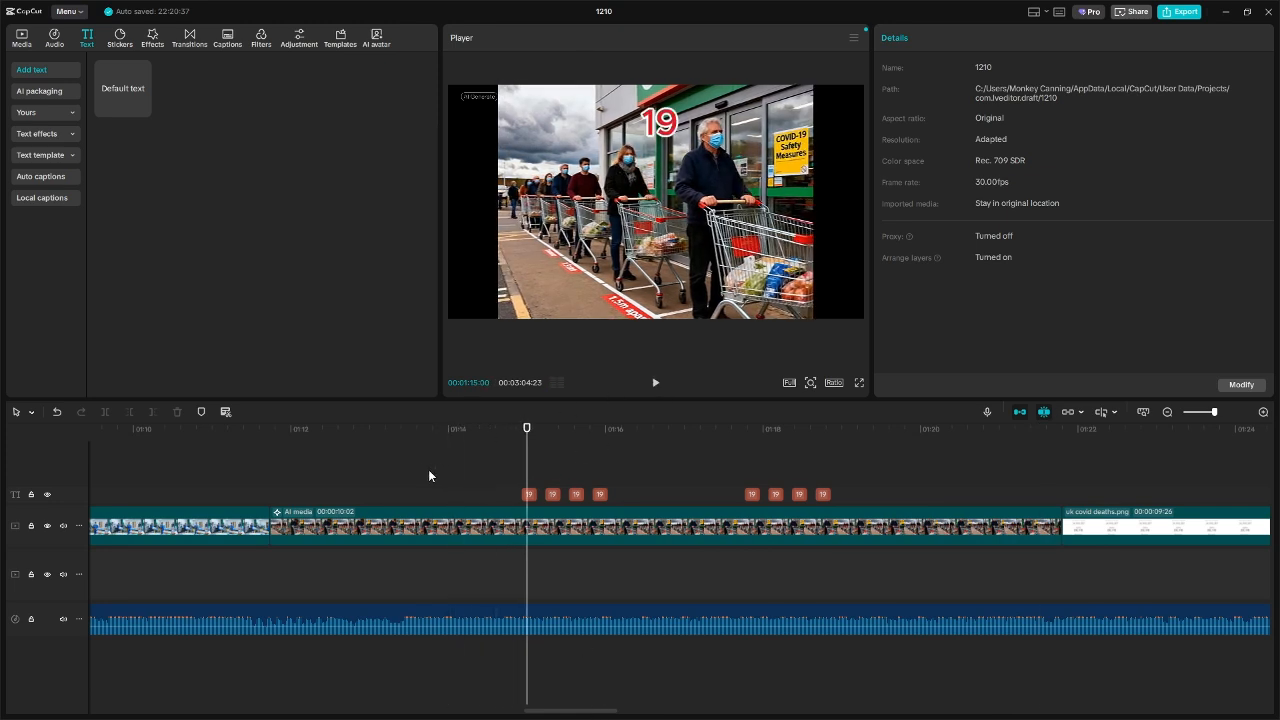
{"action": "left_click", "coordinate": [407, 469]}
{"action": "left_click", "coordinate": [655, 383]}
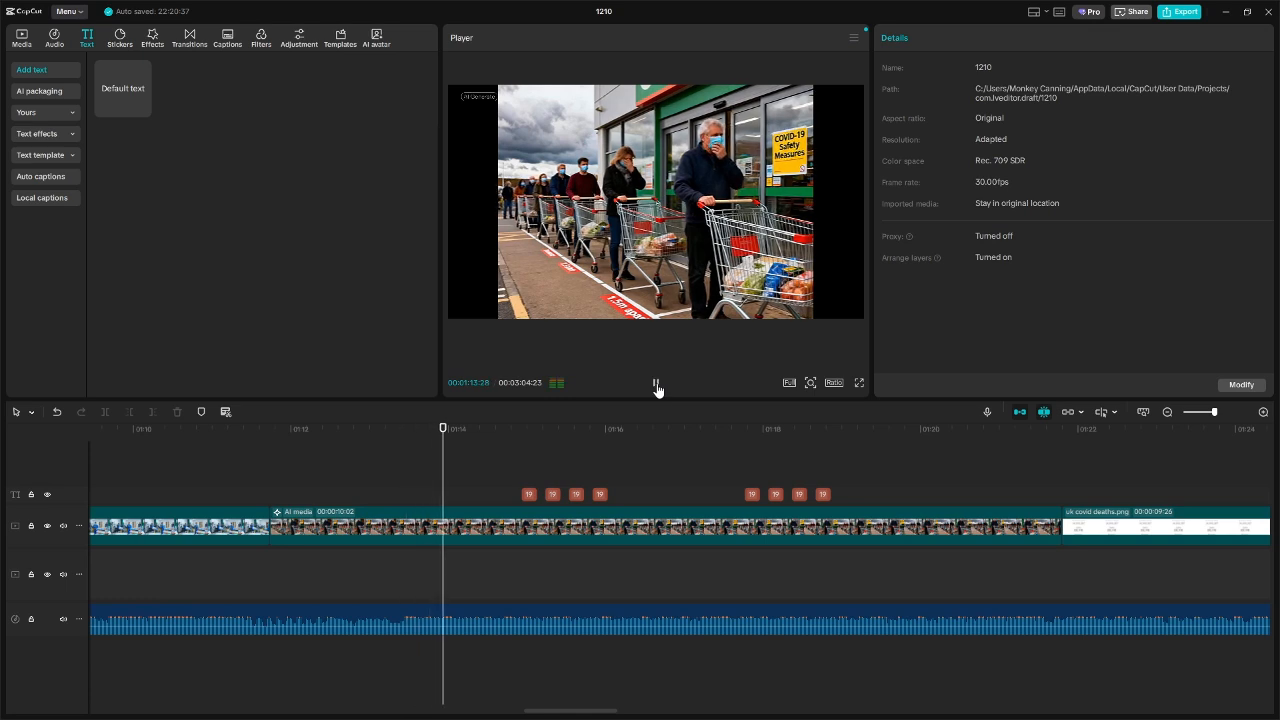
{"action": "left_click", "coordinate": [655, 383]}
{"action": "left_click", "coordinate": [391, 484]}
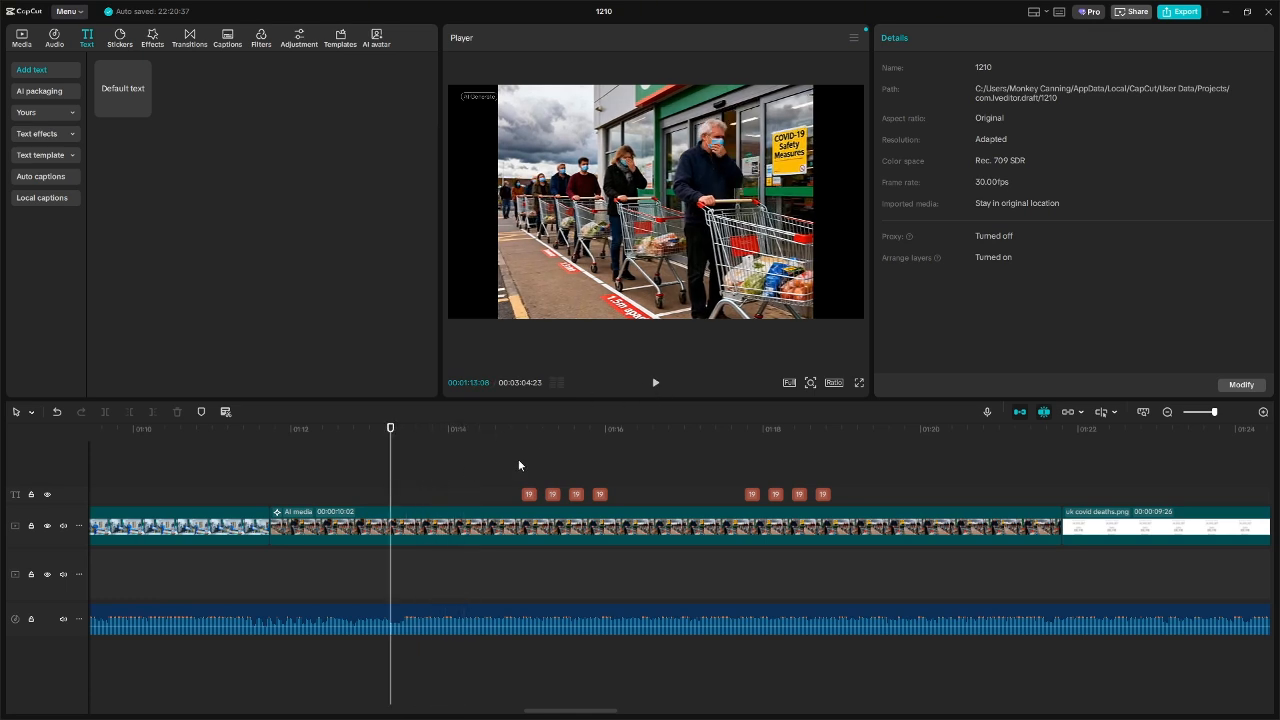
{"action": "left_click", "coordinate": [655, 383]}
{"action": "left_click", "coordinate": [648, 387]}
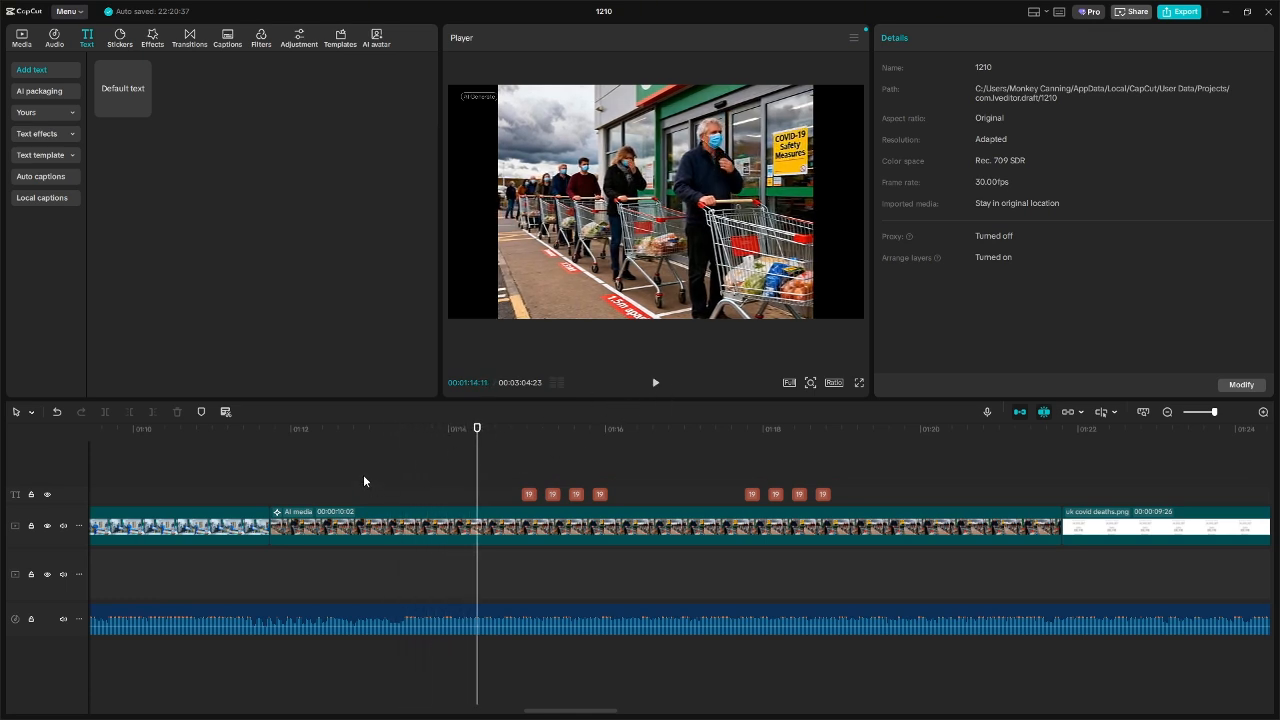
{"action": "left_click", "coordinate": [362, 480]}
{"action": "left_click", "coordinate": [659, 387]}
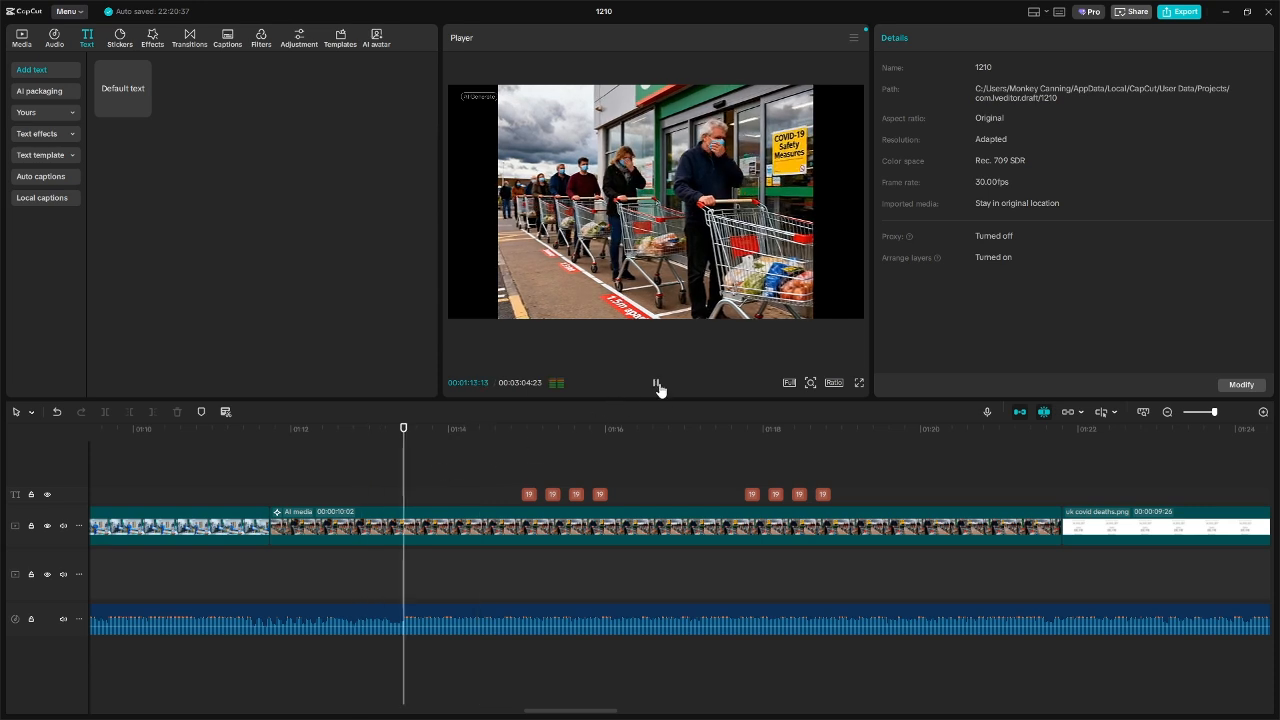
{"action": "left_click", "coordinate": [659, 387]}
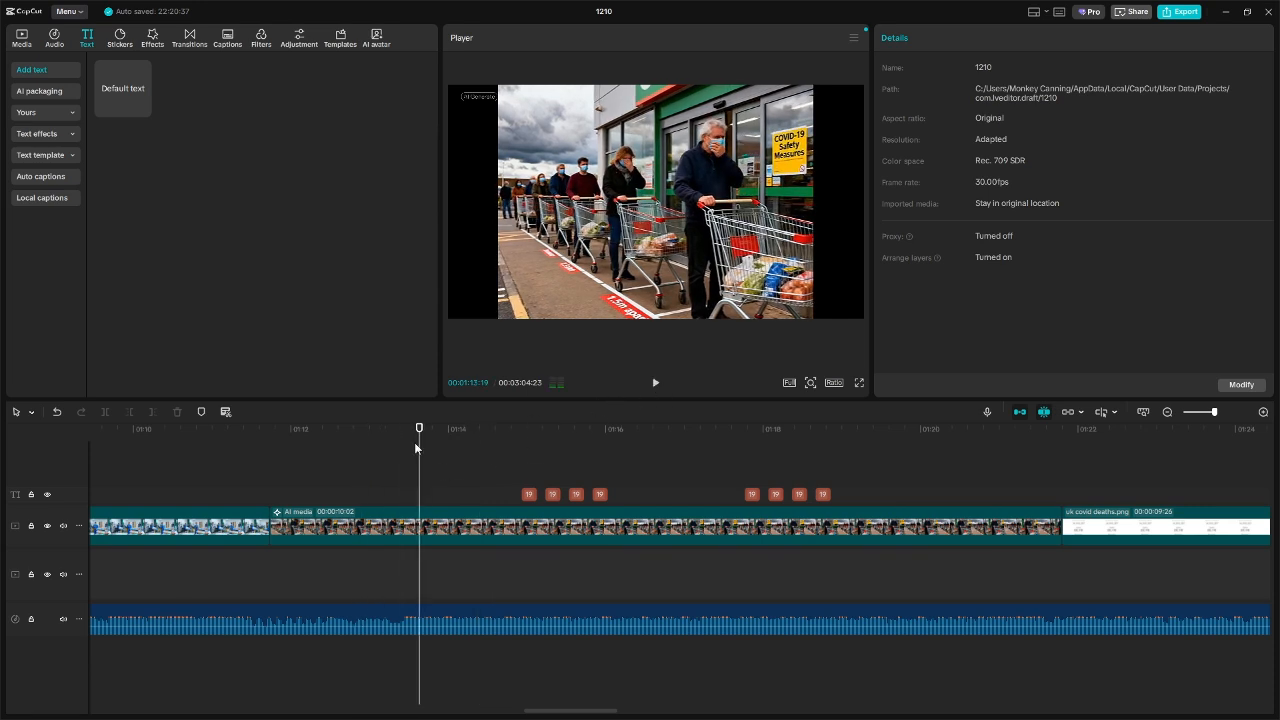
{"action": "left_click", "coordinate": [318, 483]}
{"action": "left_click", "coordinate": [655, 386]}
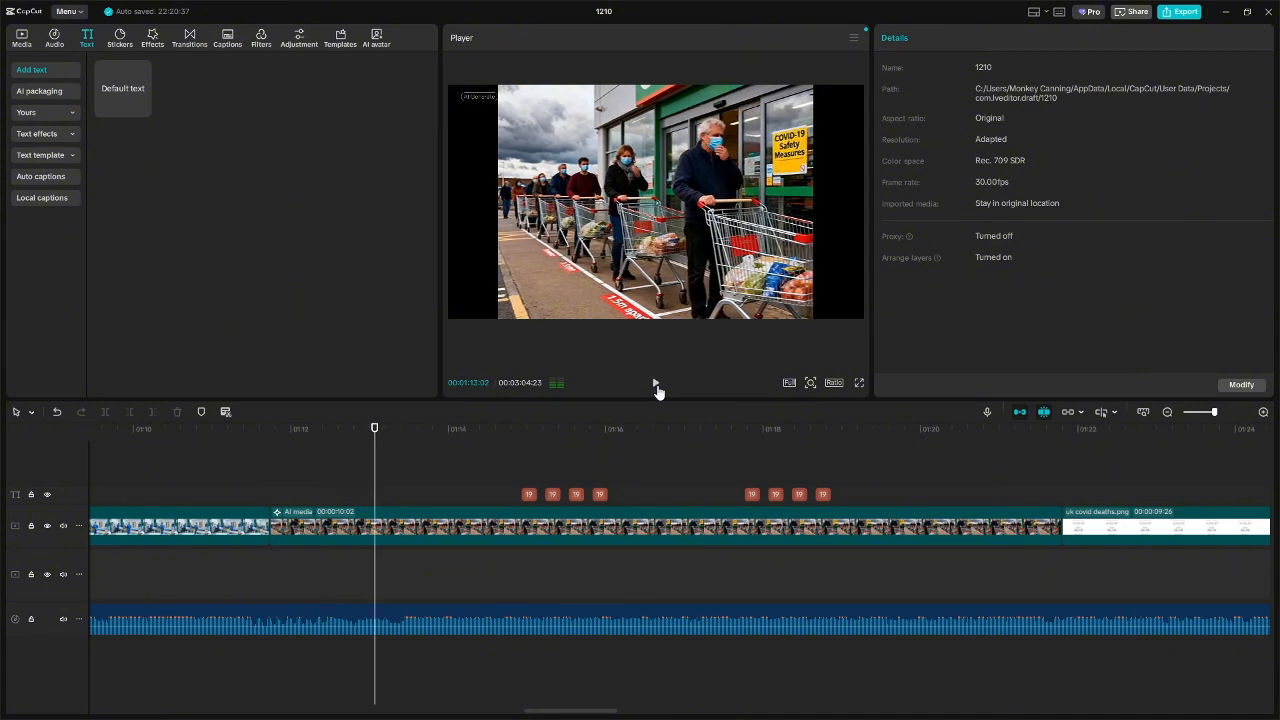
- Move the first "19" group to just after the supermarket-queue clip's start, at about 00:01:12, and play back the clip up to the second group
{"action": "left_click_drag", "start_coordinate": [624, 491], "coordinate": [285, 493]}
{"action": "left_click", "coordinate": [271, 478]}
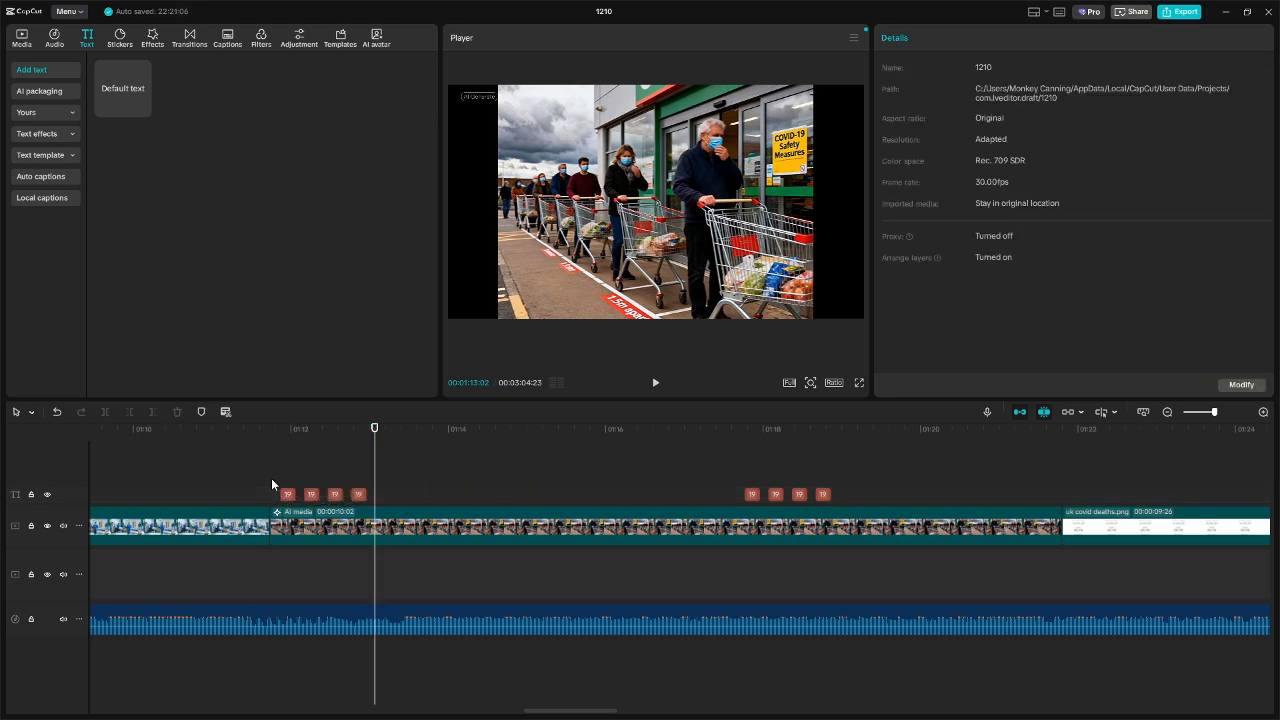
{"action": "left_click", "coordinate": [655, 385]}
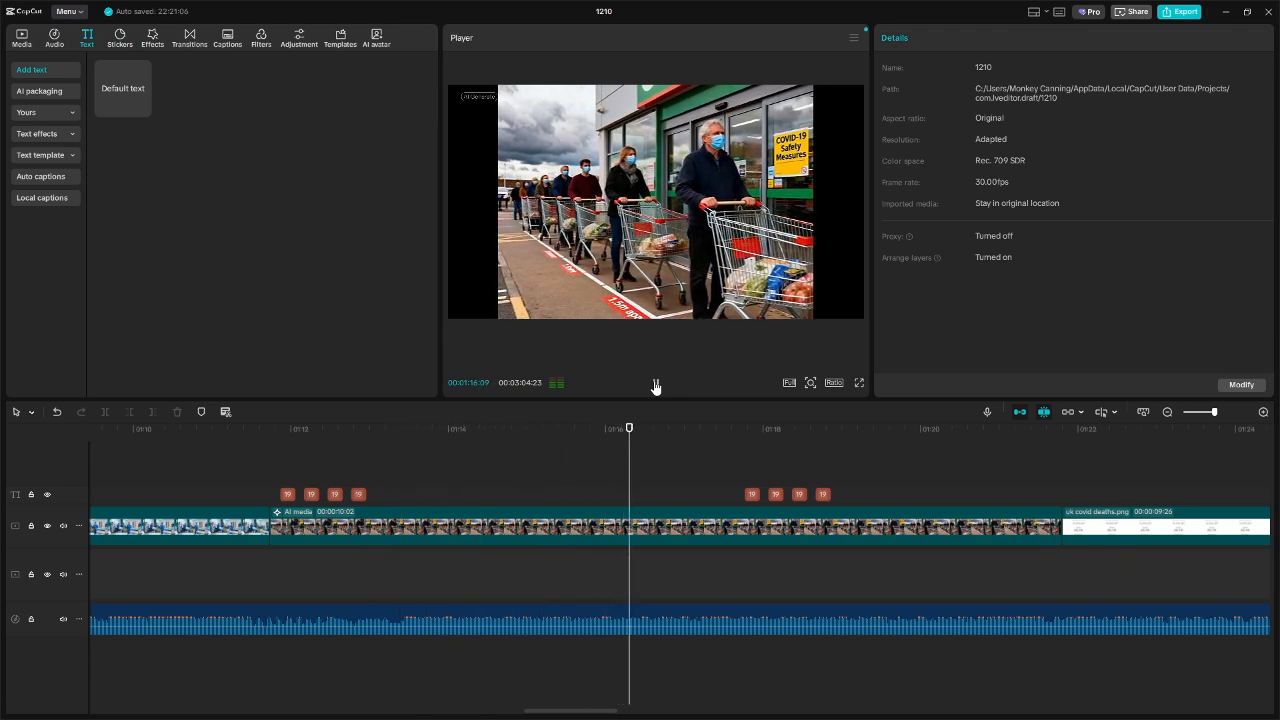
{"action": "left_click", "coordinate": [655, 386]}
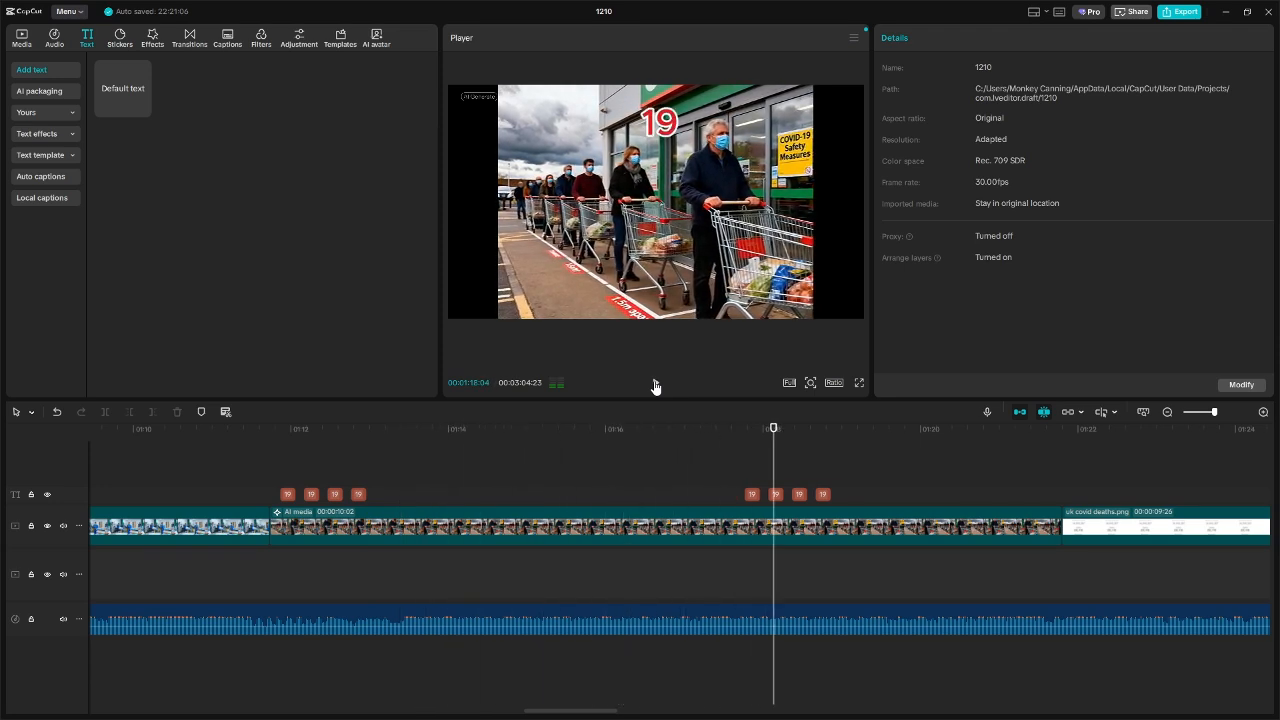
- Move the second "19" group over the supermarket-queue clip earlier, starting at about 00:01:17:13, and play it back
{"action": "left_click_drag", "start_coordinate": [856, 501], "coordinate": [729, 497]}
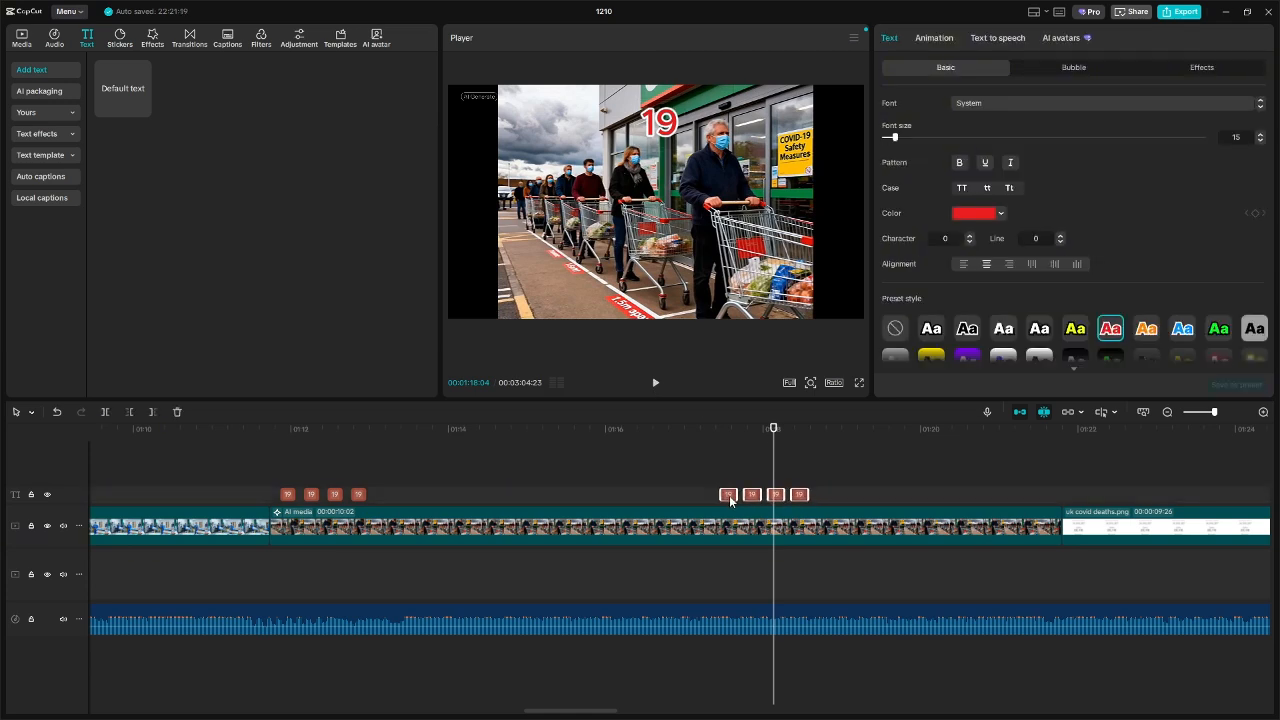
{"action": "left_click", "coordinate": [706, 487]}
{"action": "left_click", "coordinate": [655, 383]}
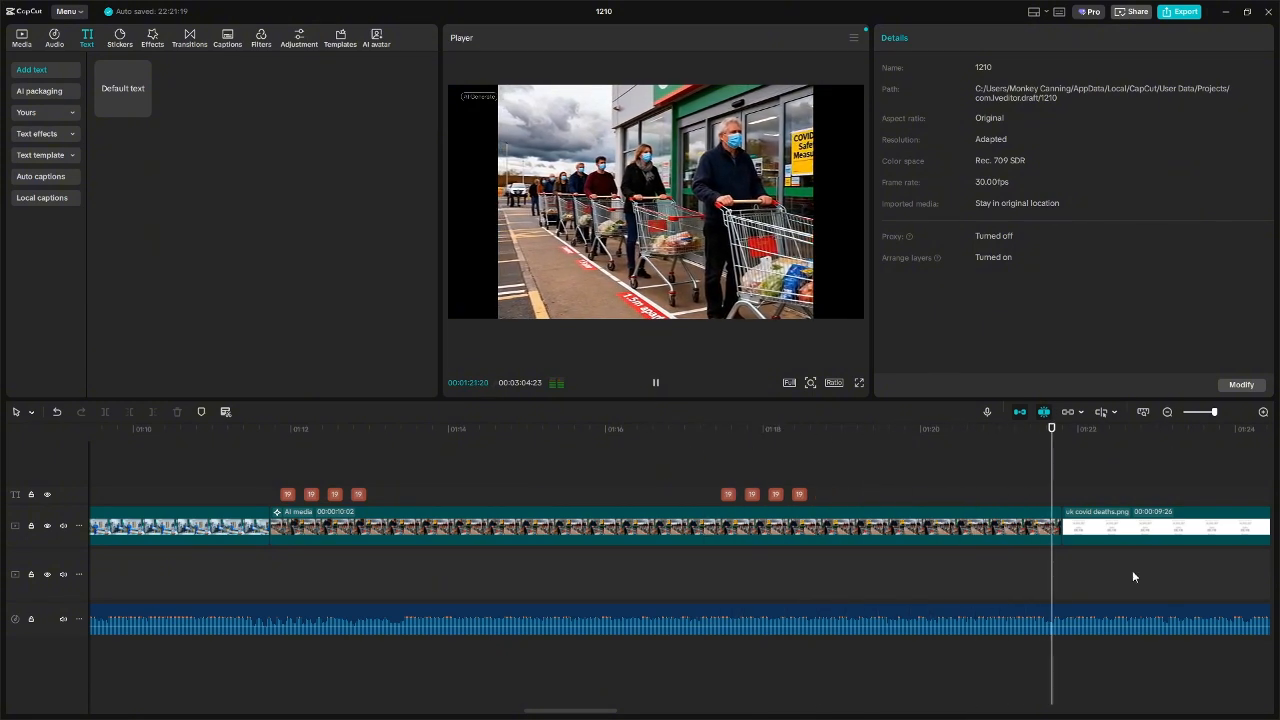
- Play the narration through to the bus clip and add a default text clip over it, starting at about 00:01:50
{"action": "left_click_drag", "start_coordinate": [611, 712], "coordinate": [722, 713]}
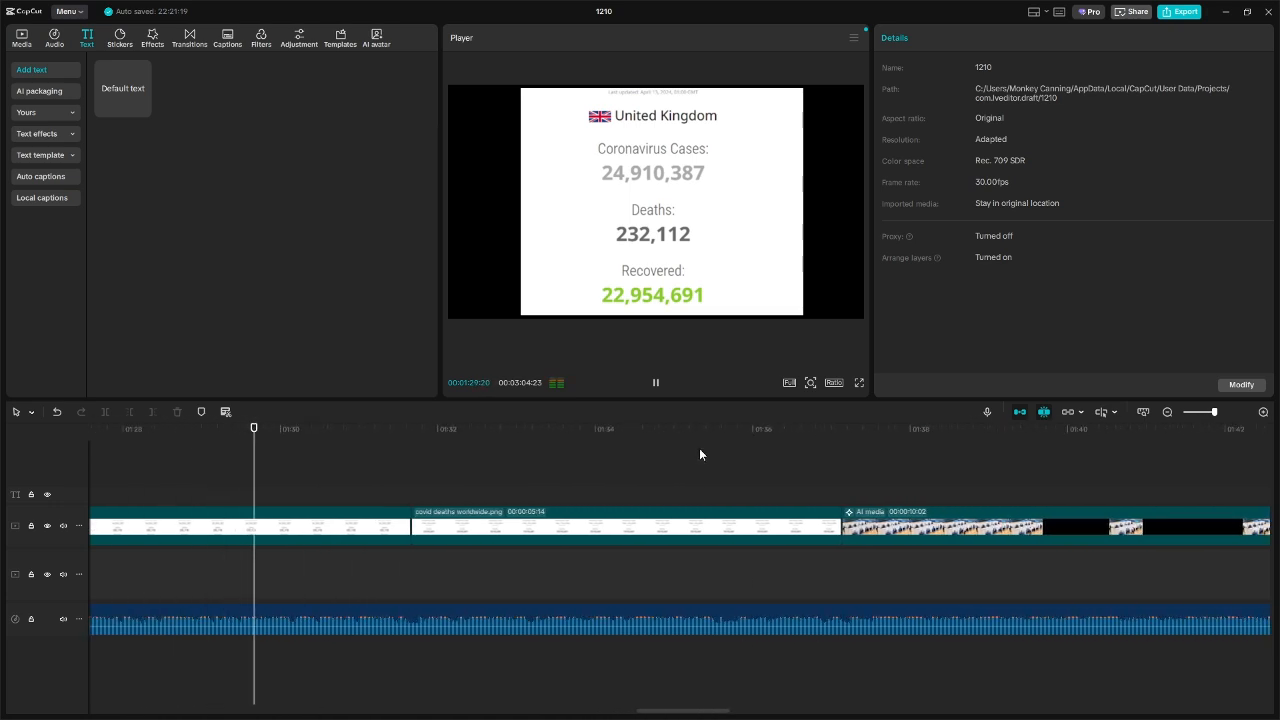
{"action": "left_click", "coordinate": [1167, 412]}
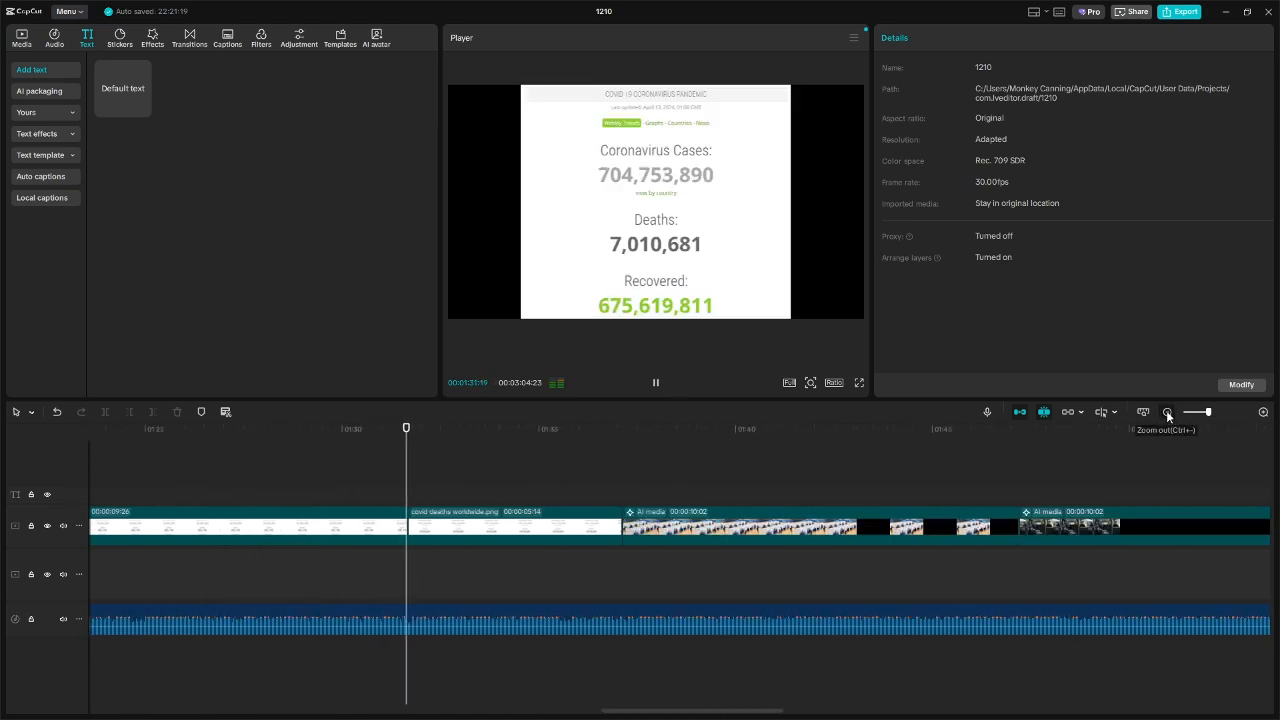
{"action": "left_click", "coordinate": [1167, 412]}
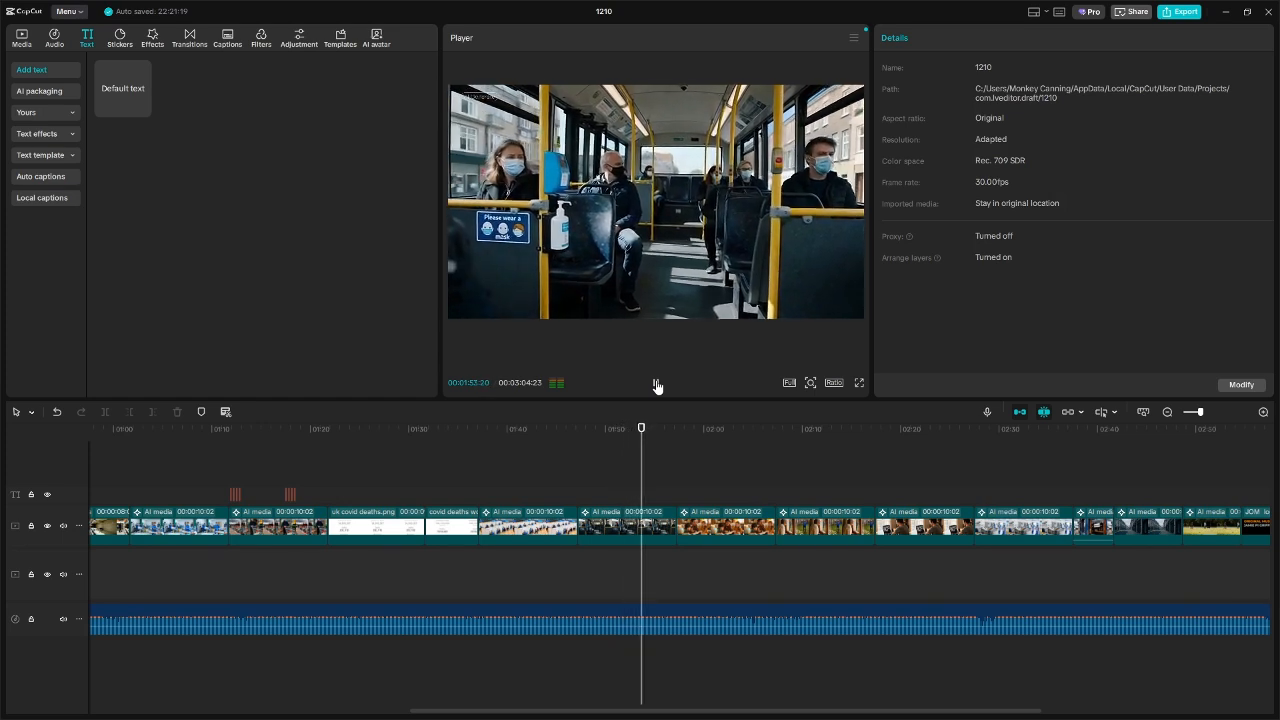
{"action": "left_click", "coordinate": [631, 500]}
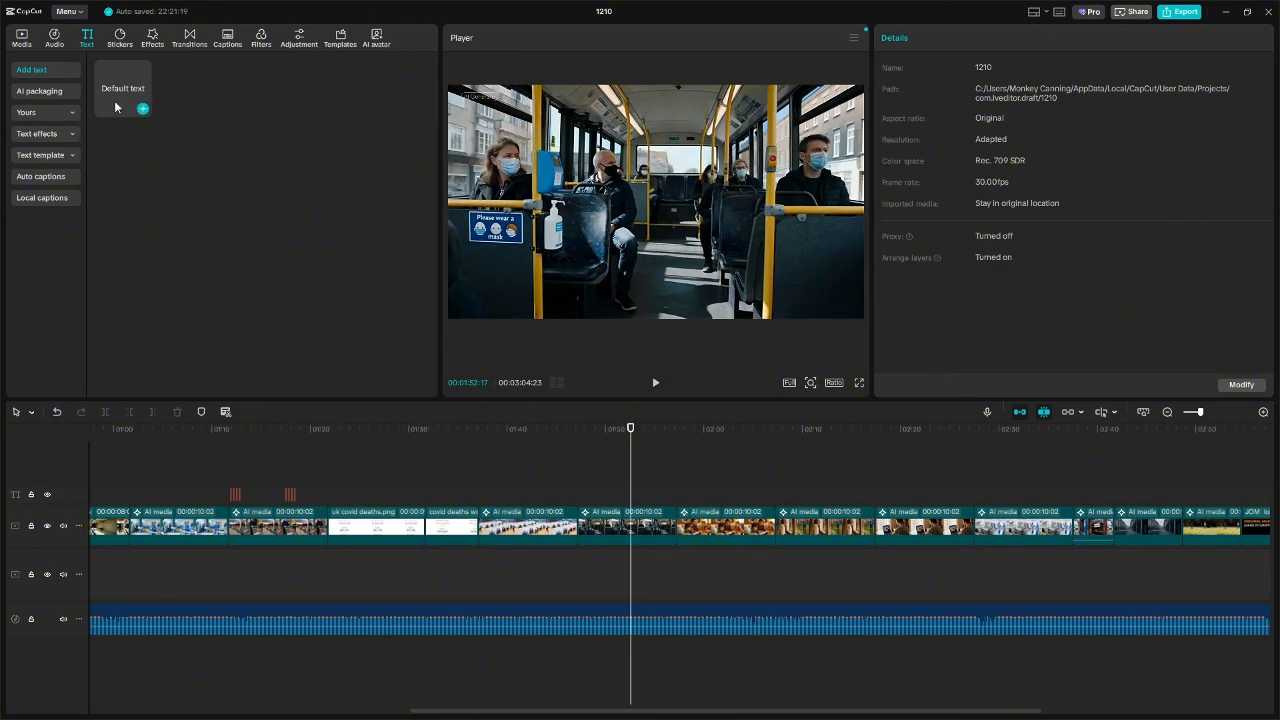
{"action": "left_click_drag", "start_coordinate": [117, 106], "coordinate": [612, 498]}
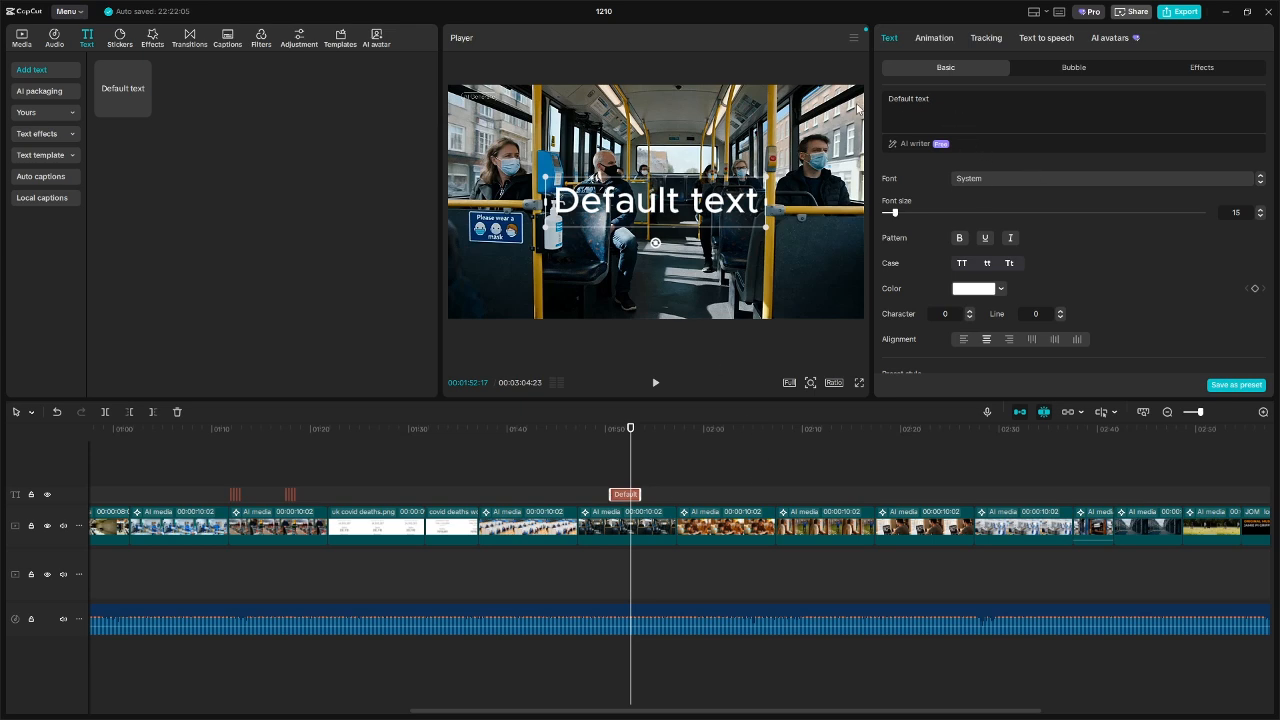
- Change the default text to "Destruction", apply the red preset style with white outline, and move it to the lower part of the frame
{"action": "left_click_drag", "start_coordinate": [932, 99], "coordinate": [870, 104]}
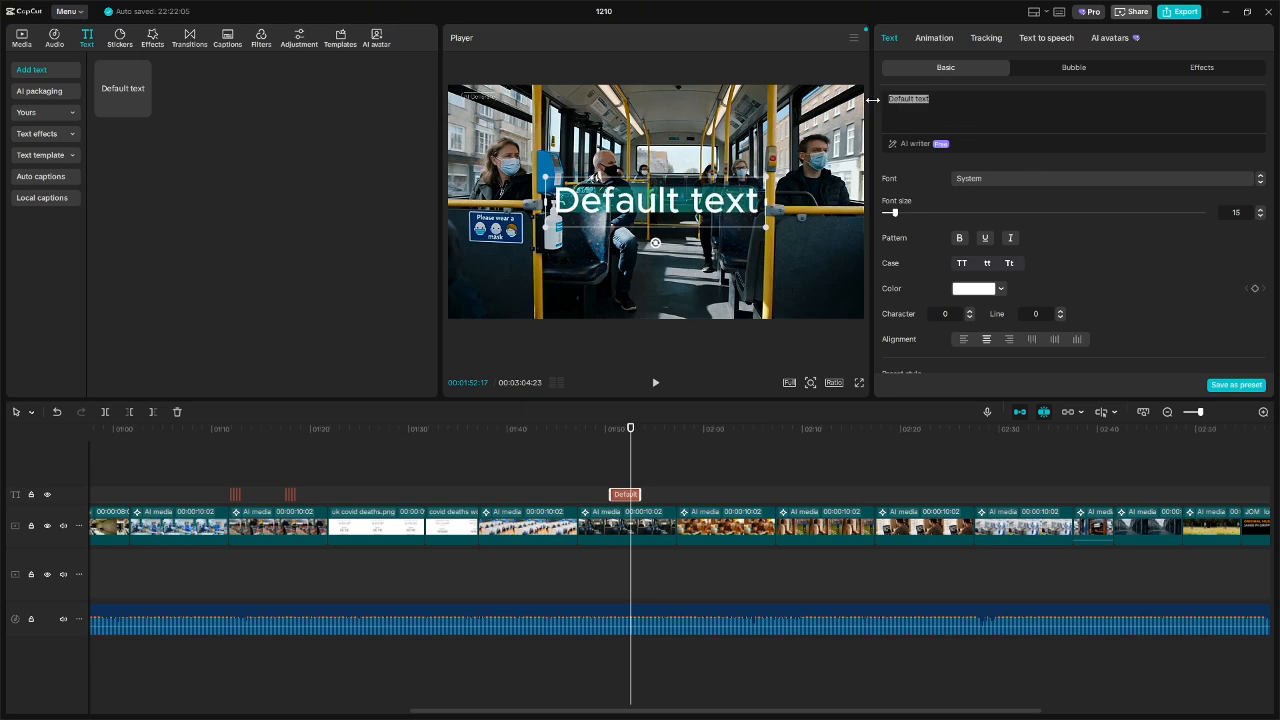
{"action": "type", "text": "Destruc"}
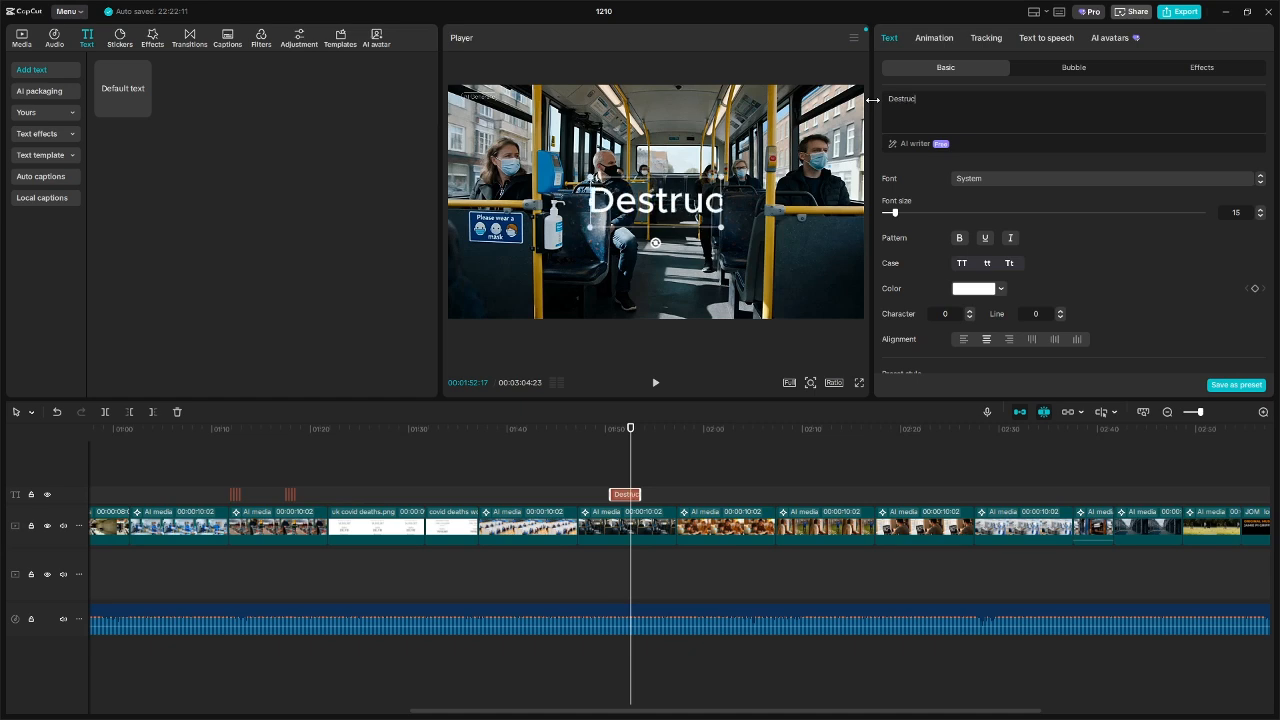
{"action": "type", "text": "tion"}
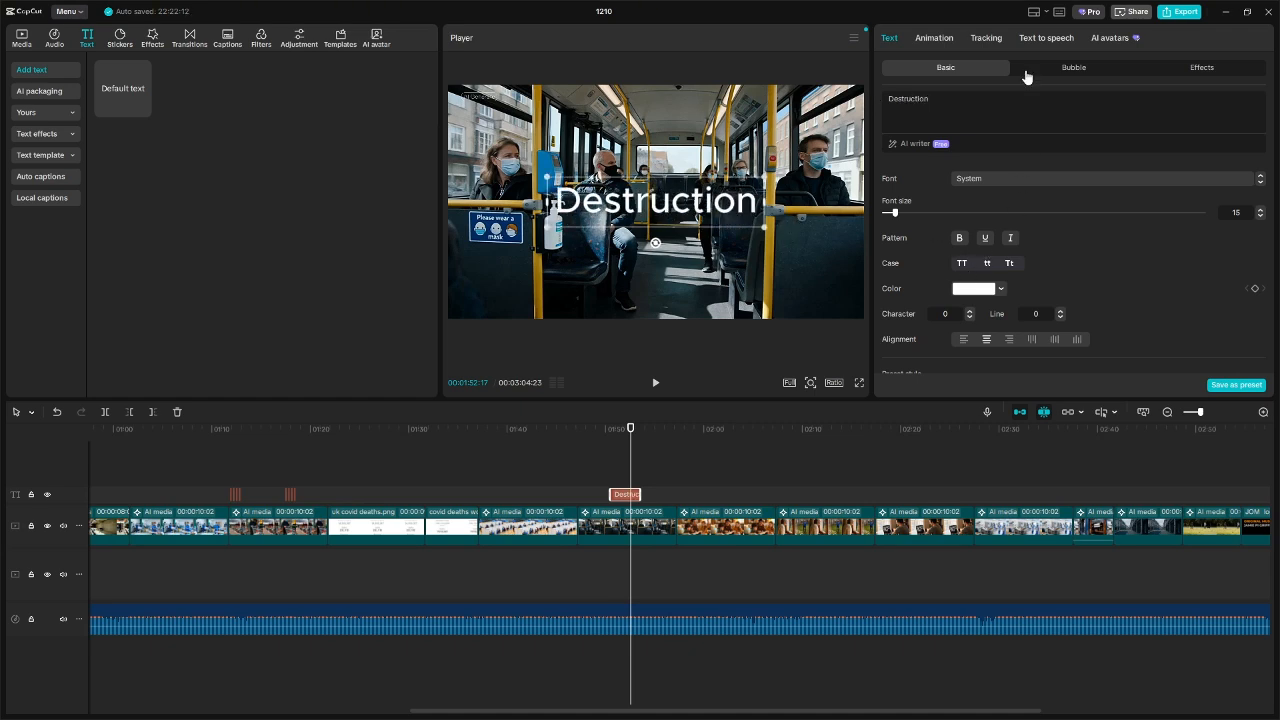
{"action": "scroll", "coordinate": [1087, 316], "scroll_direction": "down", "scroll_amount": 3}
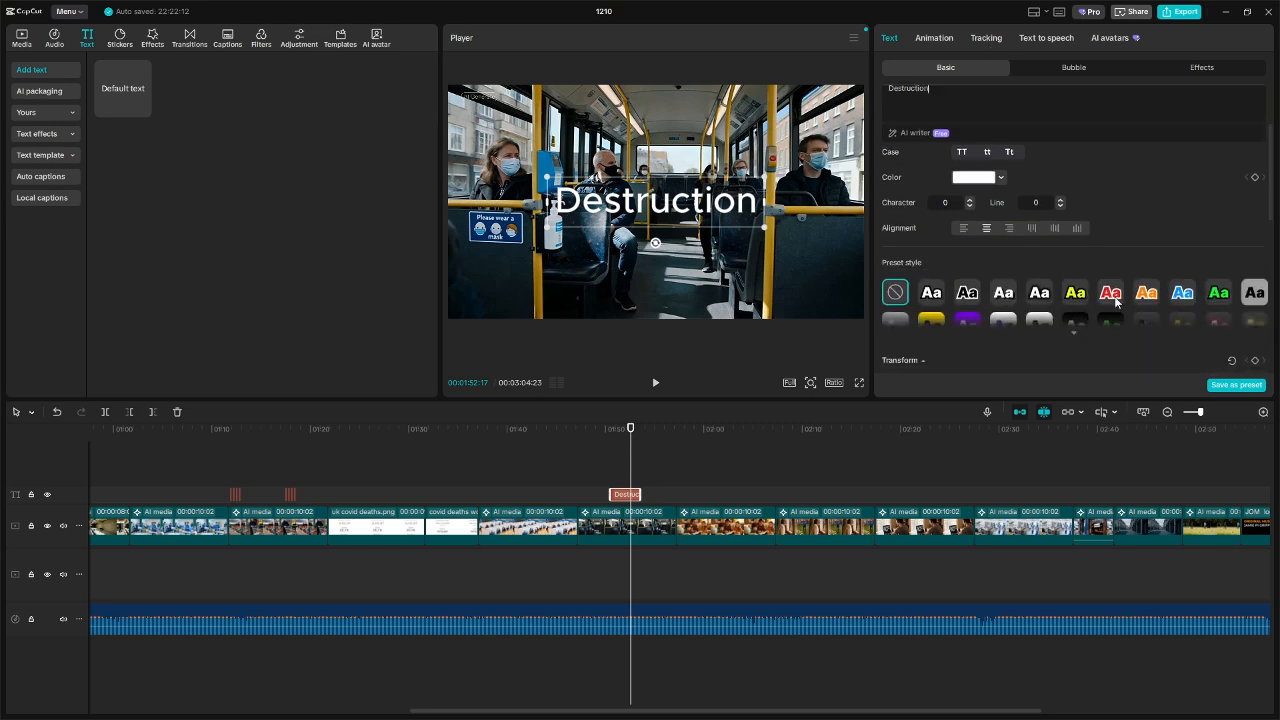
{"action": "left_click", "coordinate": [1115, 299]}
{"action": "left_click_drag", "start_coordinate": [678, 212], "coordinate": [680, 283]}
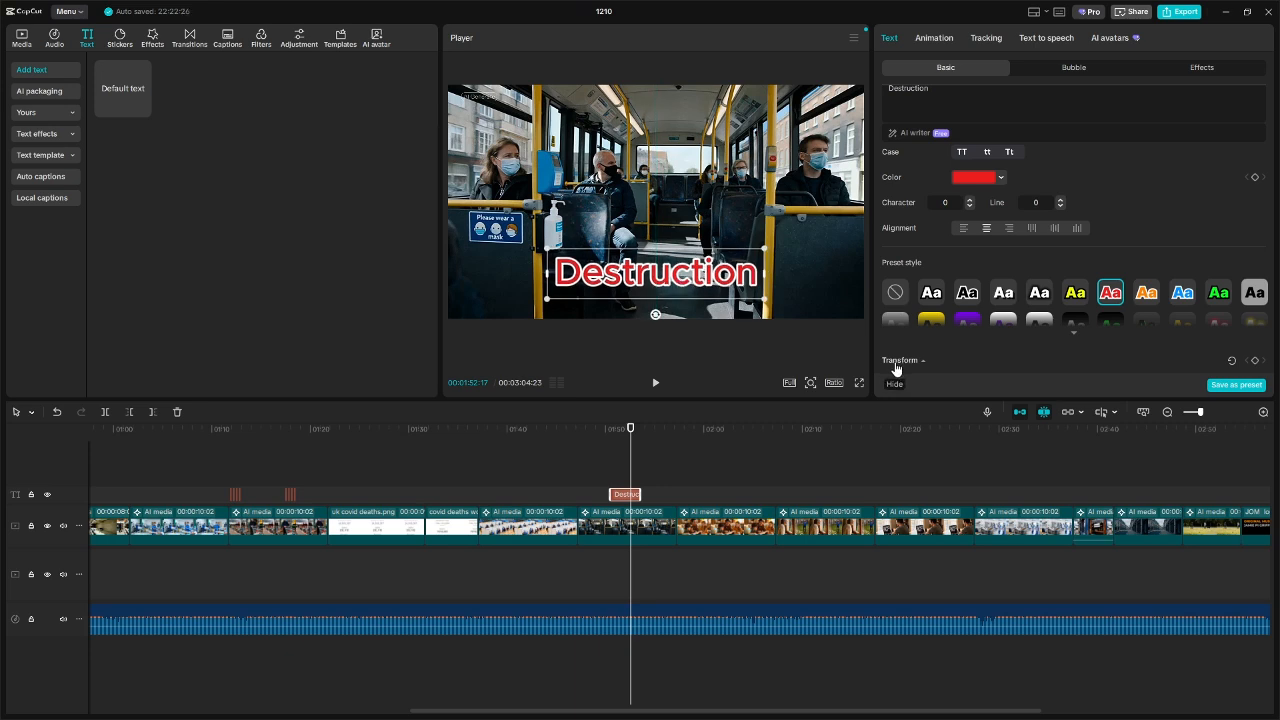
- Trim the "Destruction" text clip's end to about half a second and play the narration from just before it
{"action": "left_click", "coordinate": [1263, 412]}
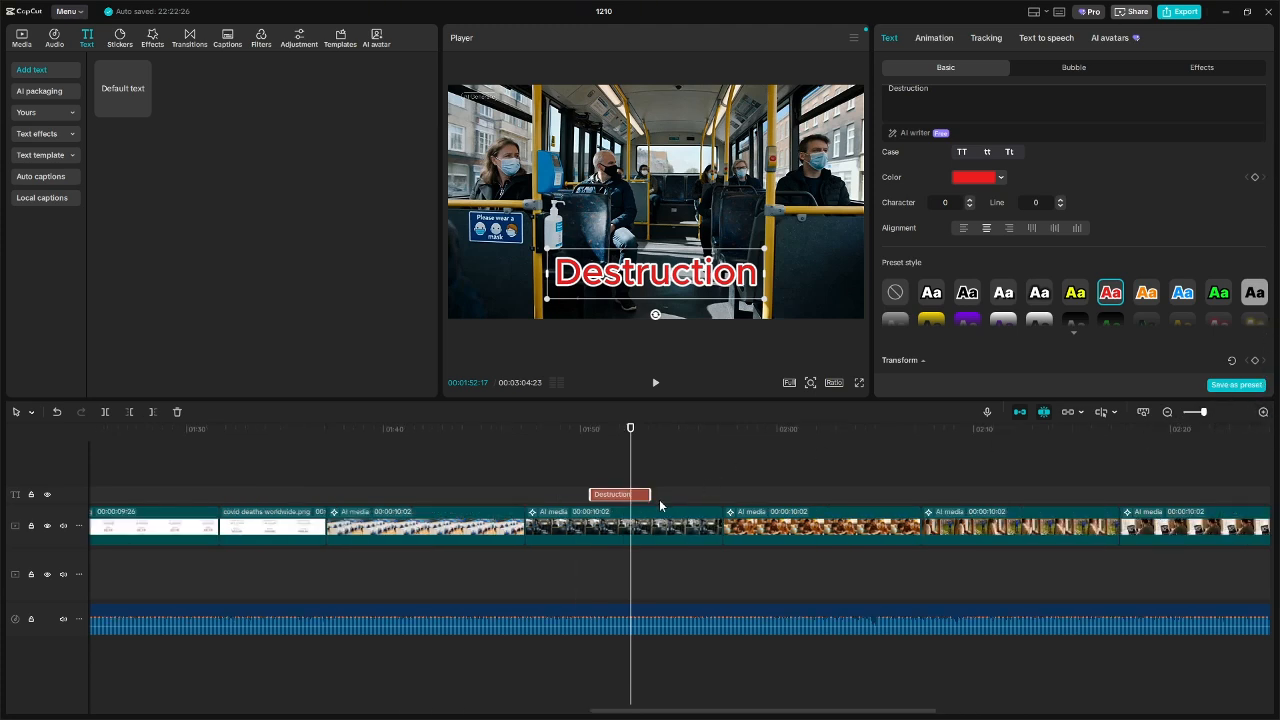
{"action": "left_click_drag", "start_coordinate": [651, 494], "coordinate": [601, 494]}
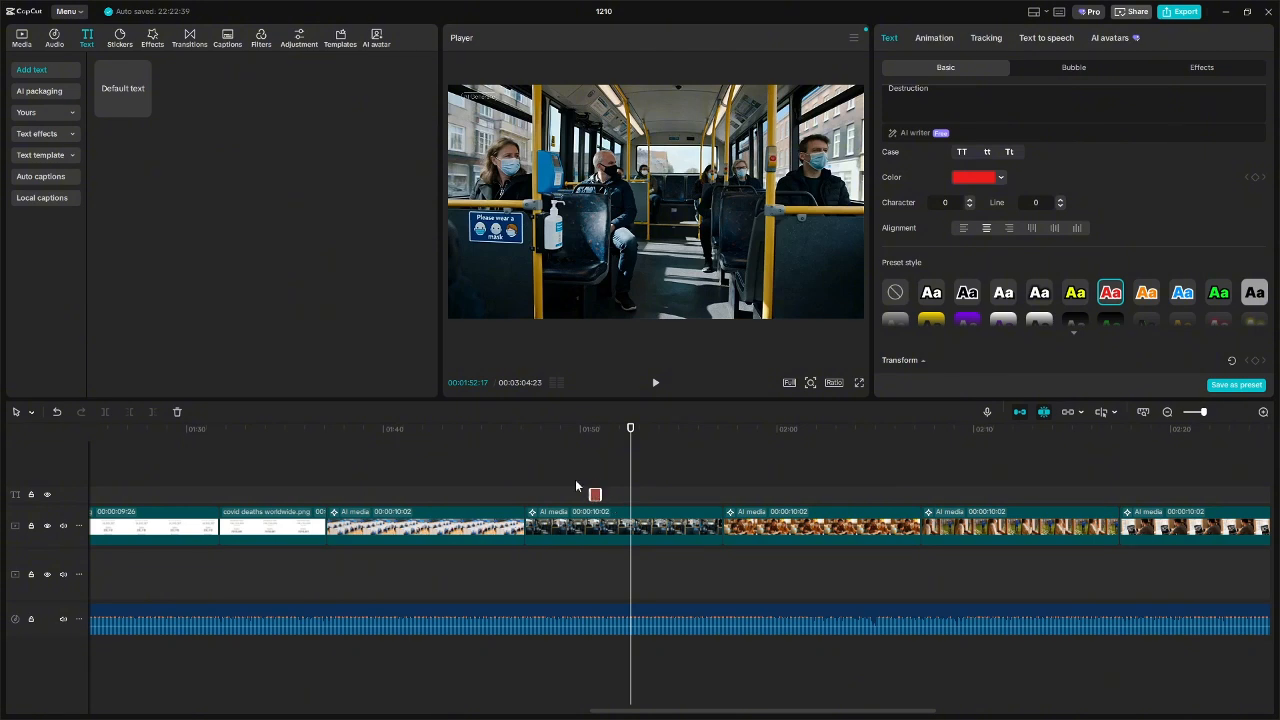
{"action": "left_click", "coordinate": [578, 482]}
{"action": "left_click", "coordinate": [654, 385]}
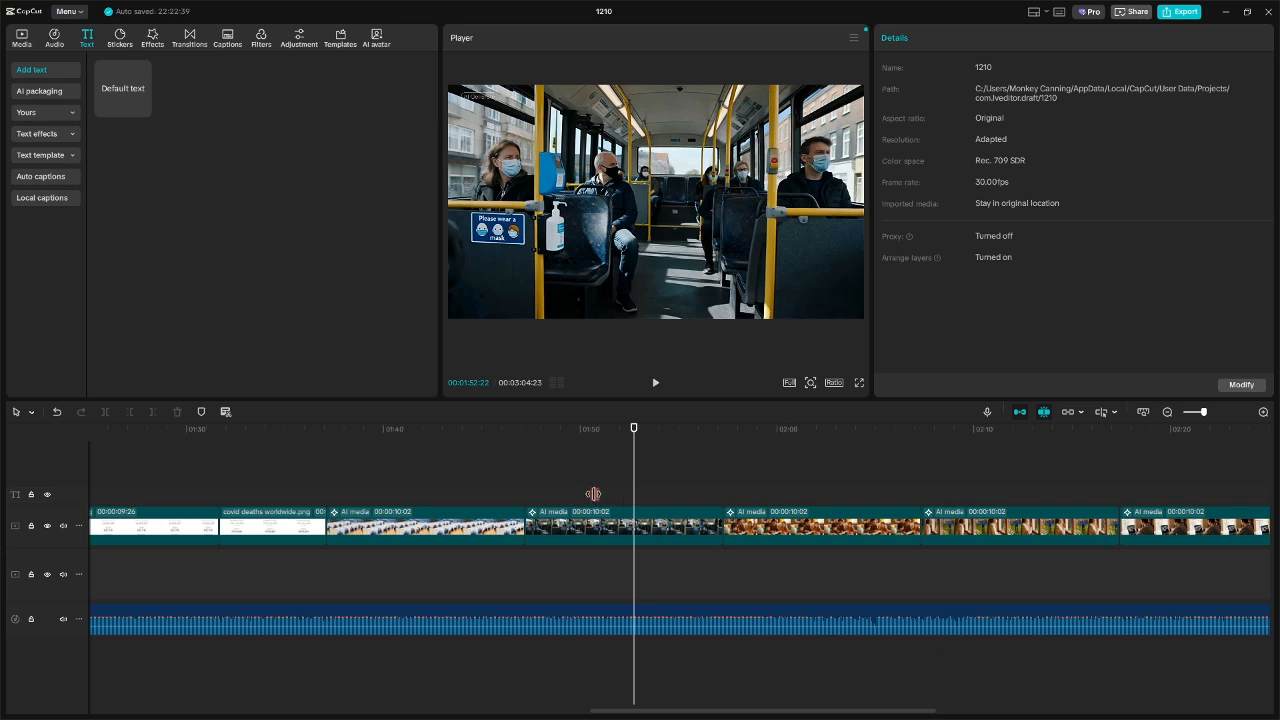
- Move the "Destruction" clip later over the bus clip, starting at about 00:01:52:07, and play back that stretch
{"action": "left_click", "coordinate": [1263, 412]}
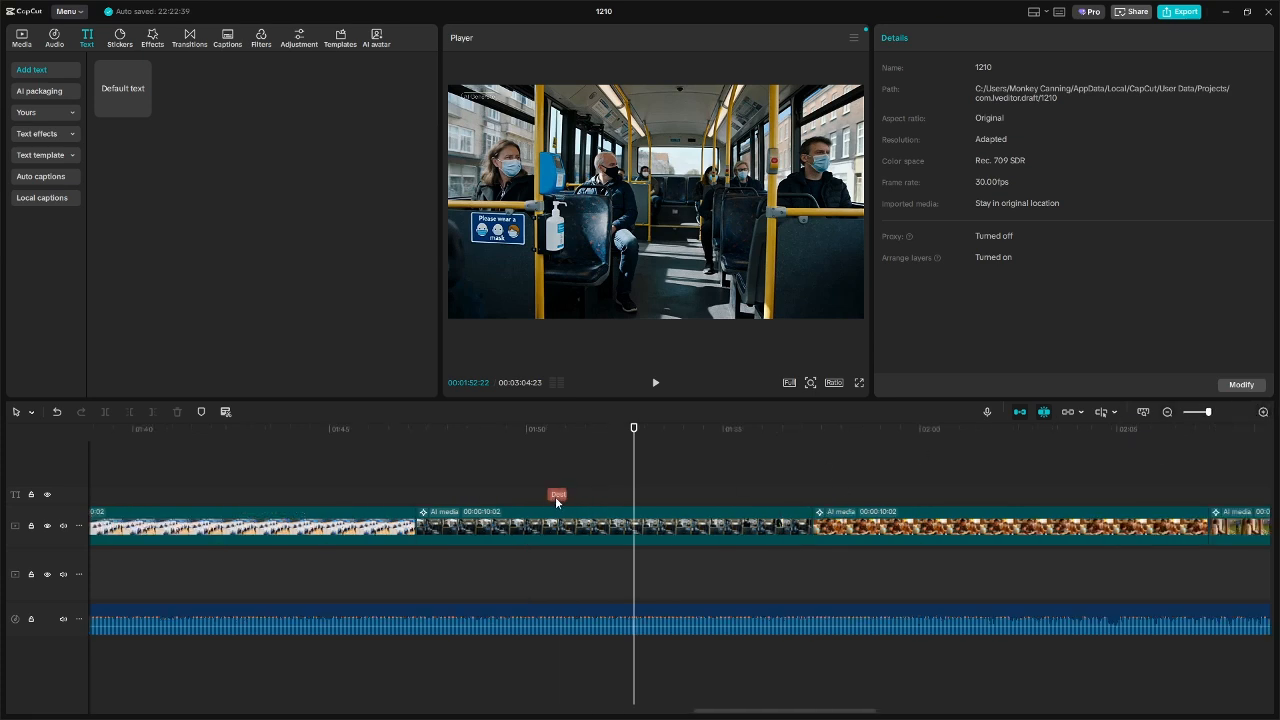
{"action": "left_click_drag", "start_coordinate": [557, 494], "coordinate": [627, 497]}
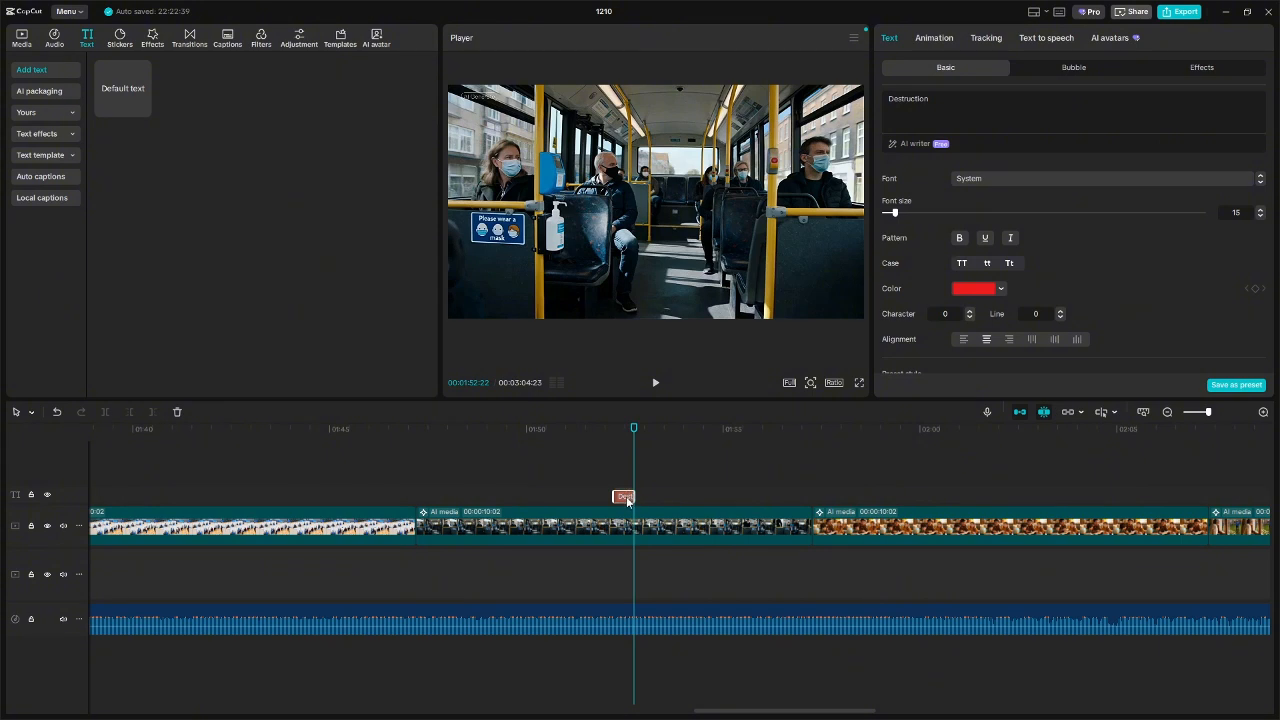
{"action": "left_click", "coordinate": [598, 481]}
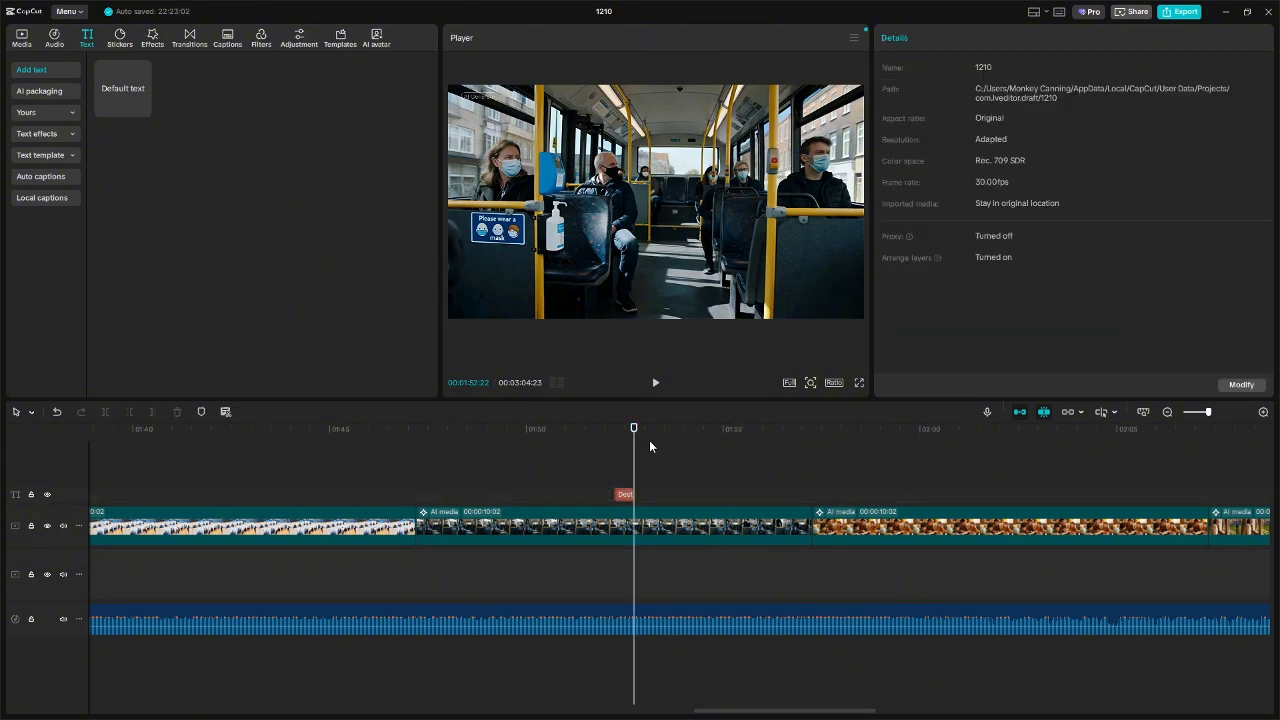
{"action": "left_click", "coordinate": [613, 477]}
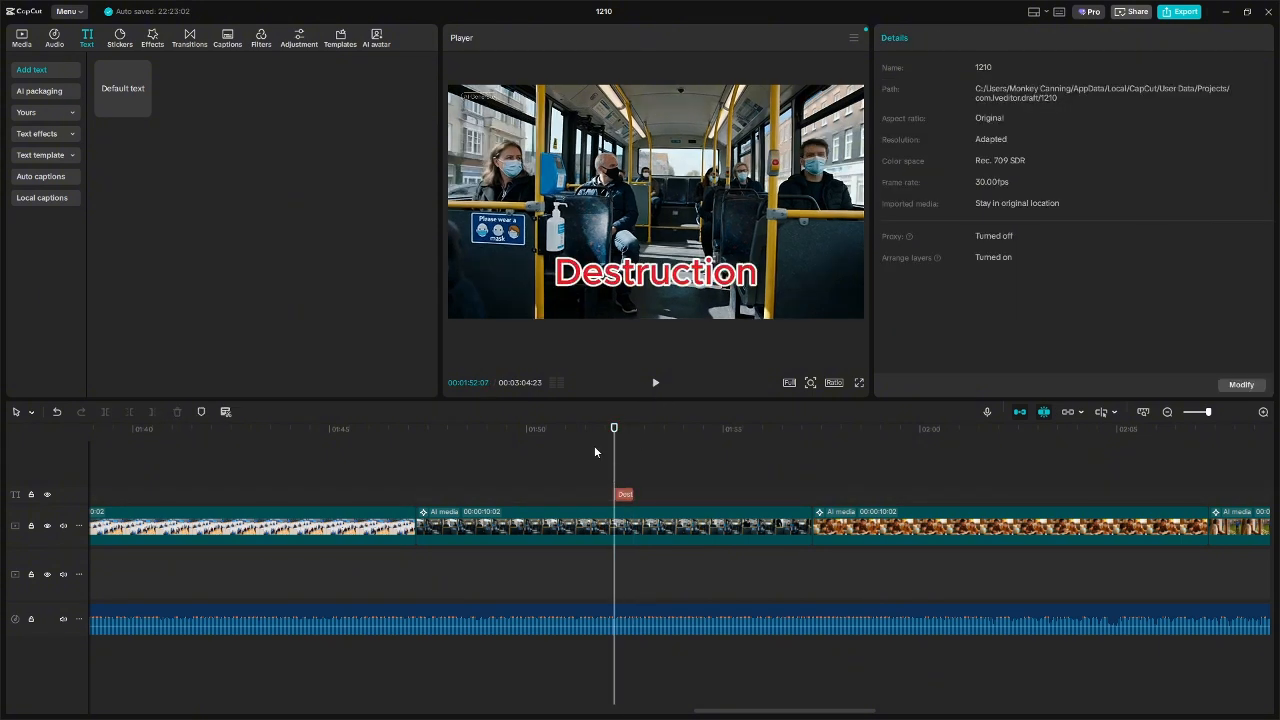
{"action": "left_click", "coordinate": [595, 474]}
{"action": "left_click", "coordinate": [655, 382]}
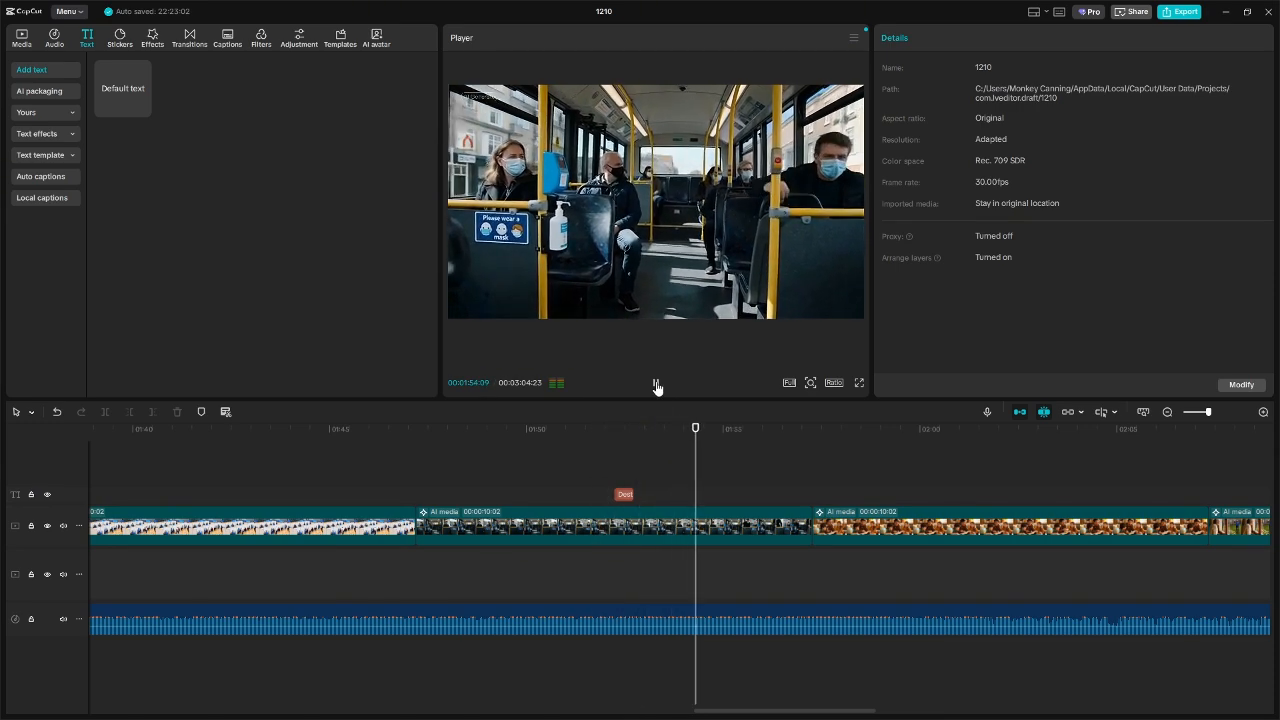
{"action": "left_click", "coordinate": [656, 385]}
- Trim the end of the "Destruction" clip slightly, shift its start to about 00:01:52:13, and play it back
{"action": "left_click", "coordinate": [622, 494]}
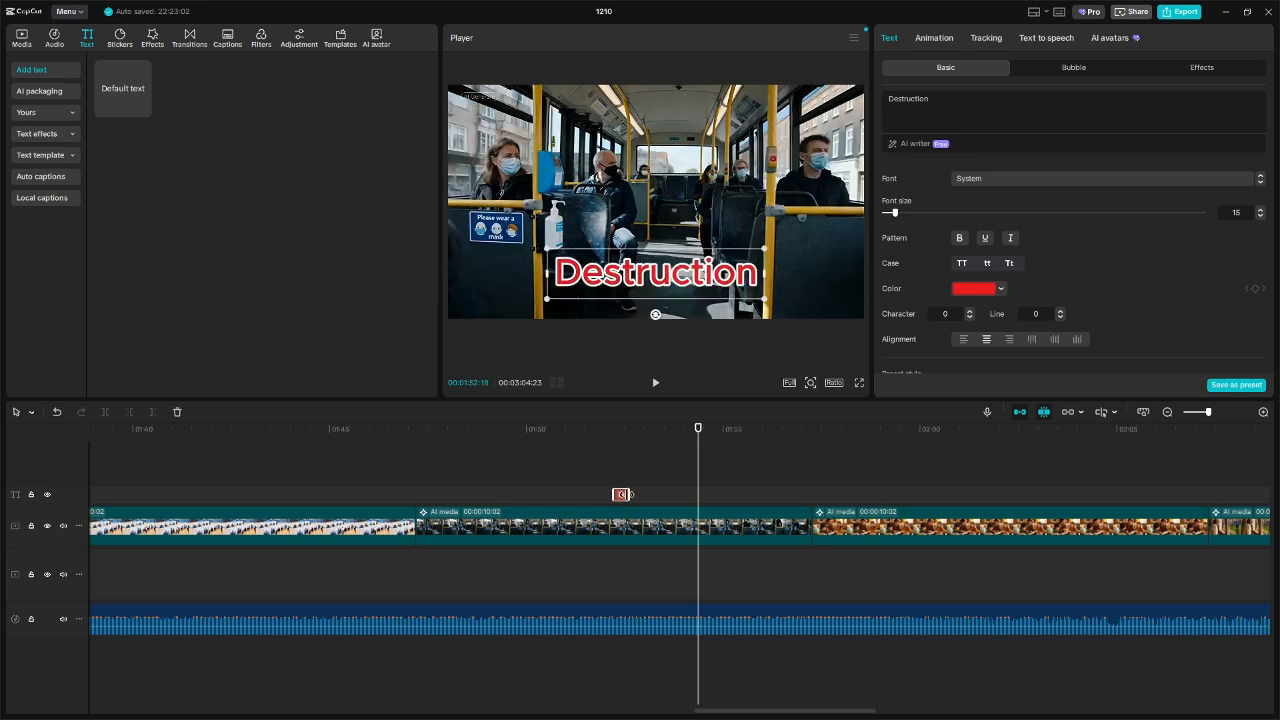
{"action": "left_click", "coordinate": [622, 479]}
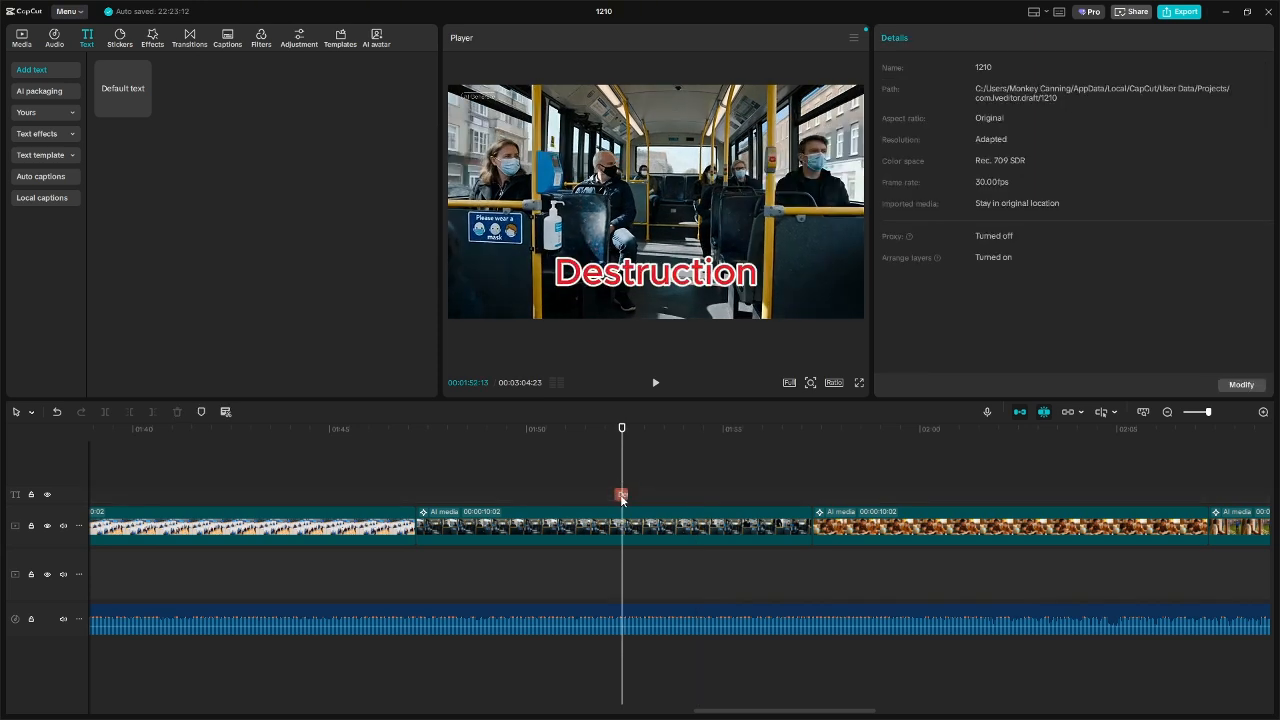
{"action": "left_click_drag", "start_coordinate": [622, 497], "coordinate": [627, 499]}
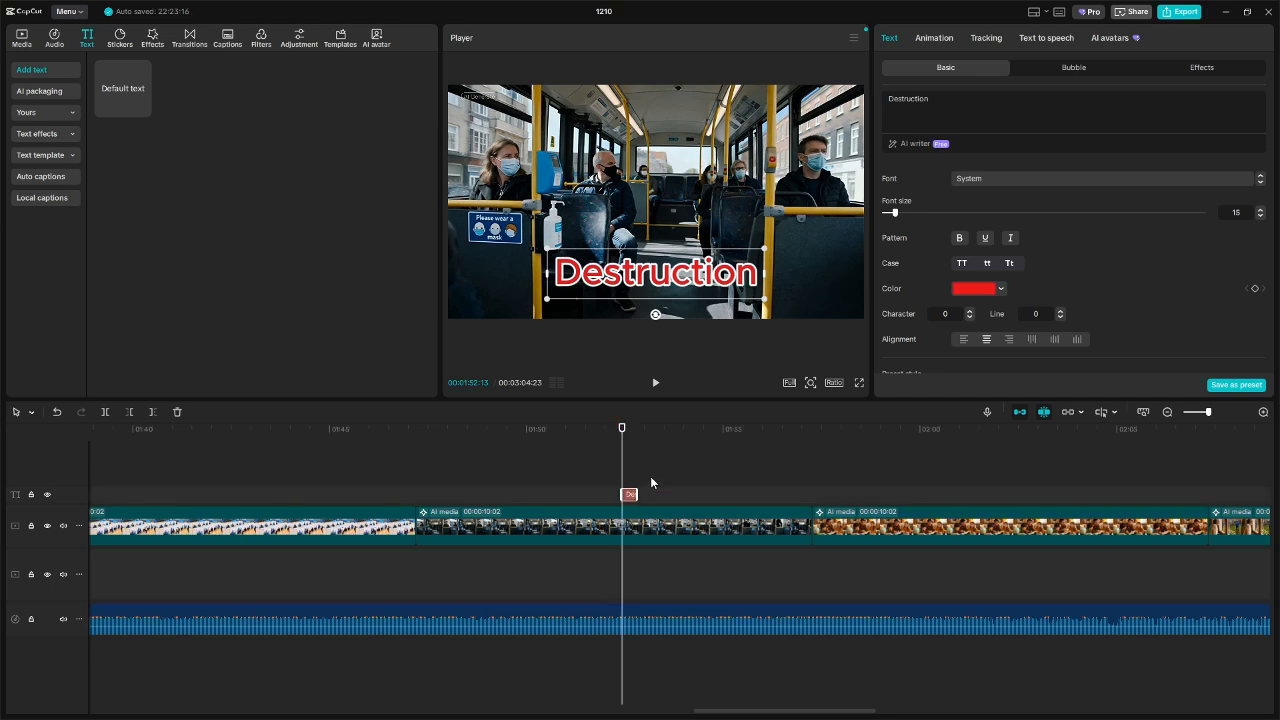
{"action": "left_click", "coordinate": [597, 467]}
{"action": "left_click", "coordinate": [655, 383]}
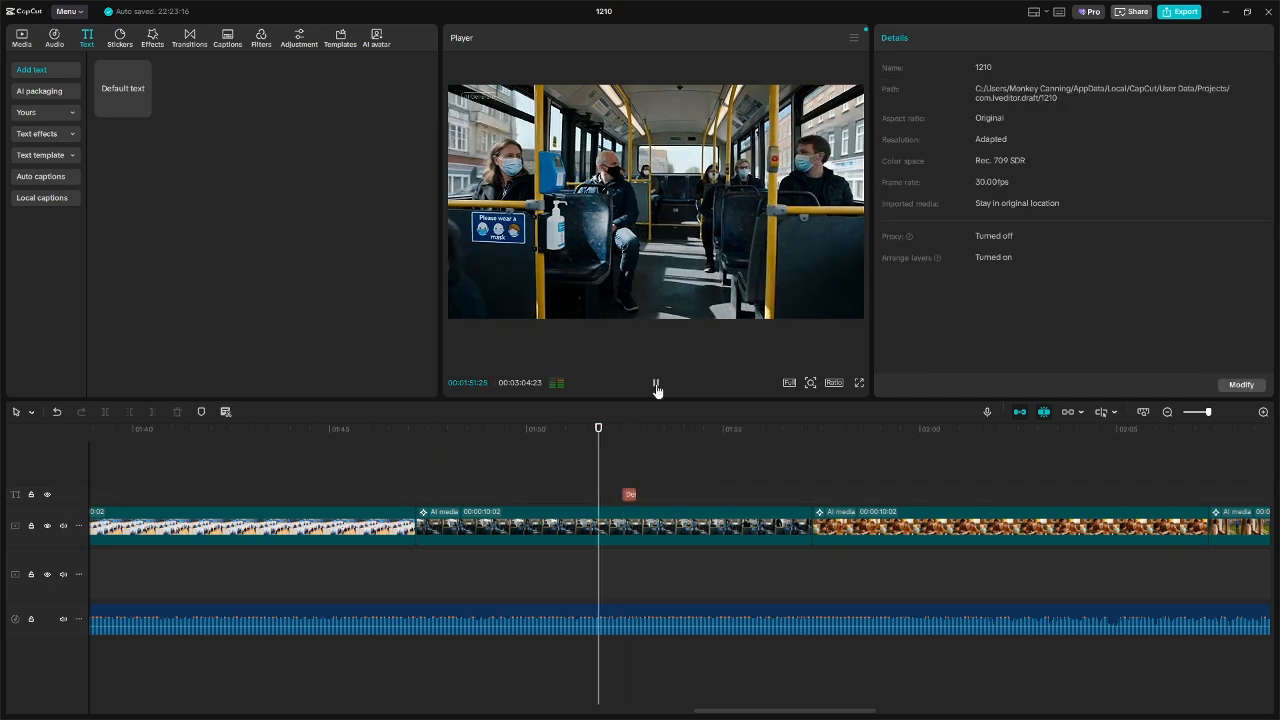
{"action": "left_click", "coordinate": [656, 386]}
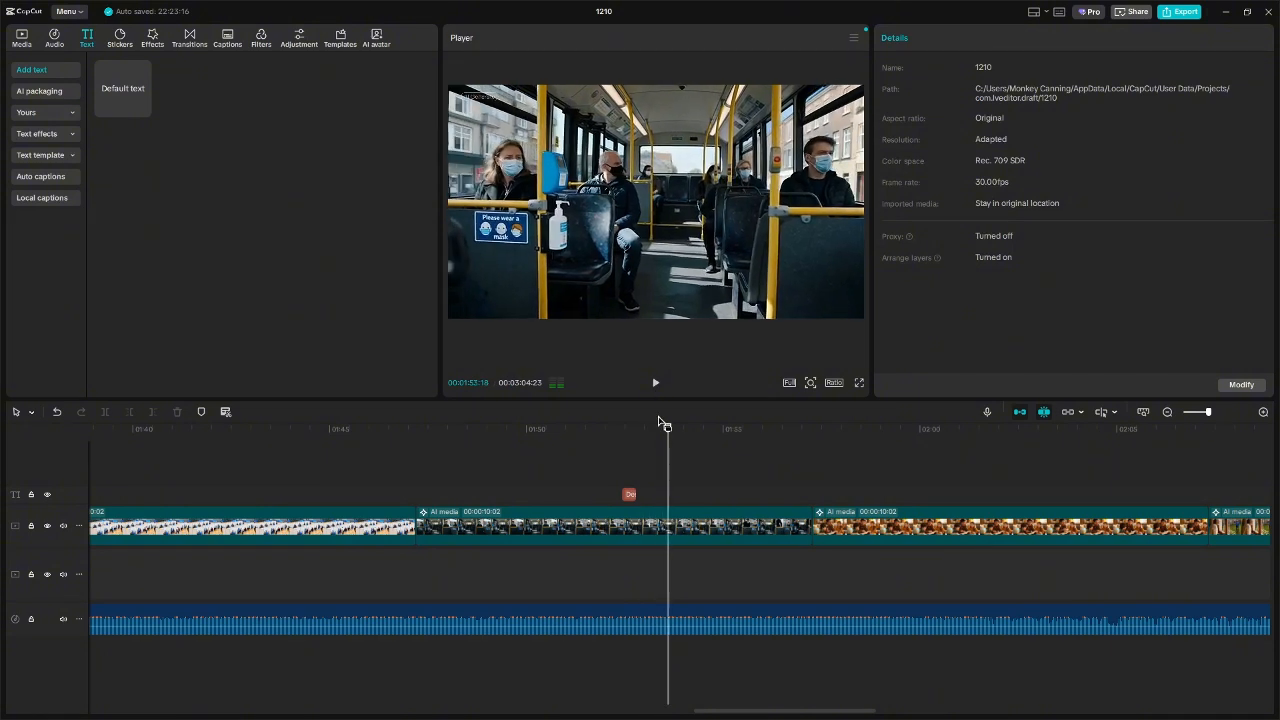
- Shorten the "Destruction" clip from its end to a brief flash of a few frames
{"action": "left_click", "coordinate": [630, 496]}
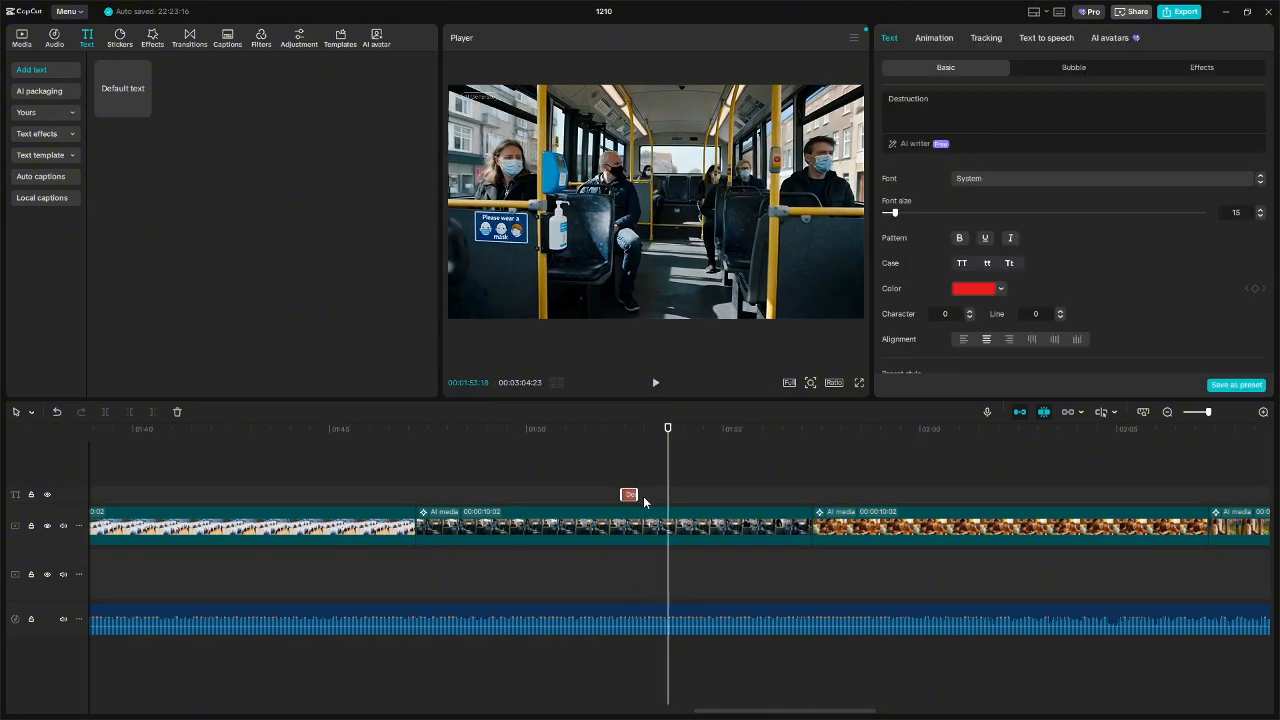
{"action": "left_click_drag", "start_coordinate": [636, 494], "coordinate": [627, 495]}
{"action": "left_click", "coordinate": [715, 472]}
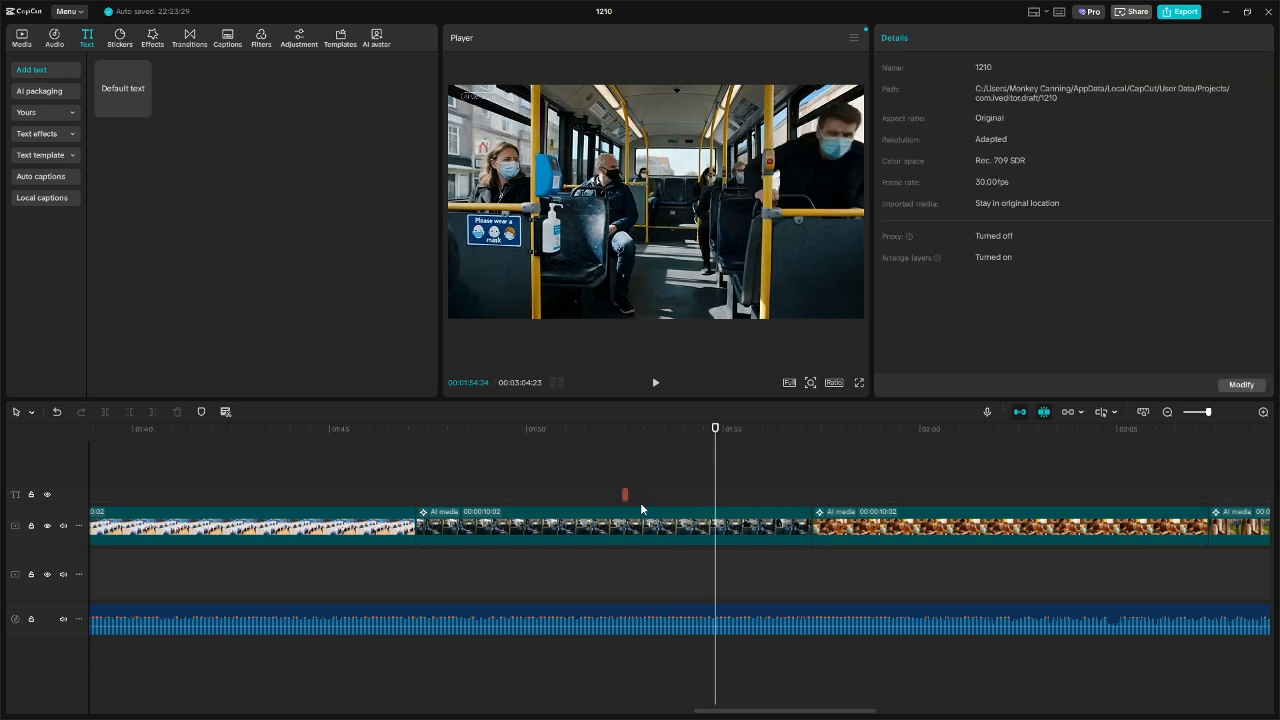
- Copy the shortened "Destruction" clip, paste it at about 00:01:52:28, and place the copy a small gap after the original
{"action": "left_click", "coordinate": [625, 495]}
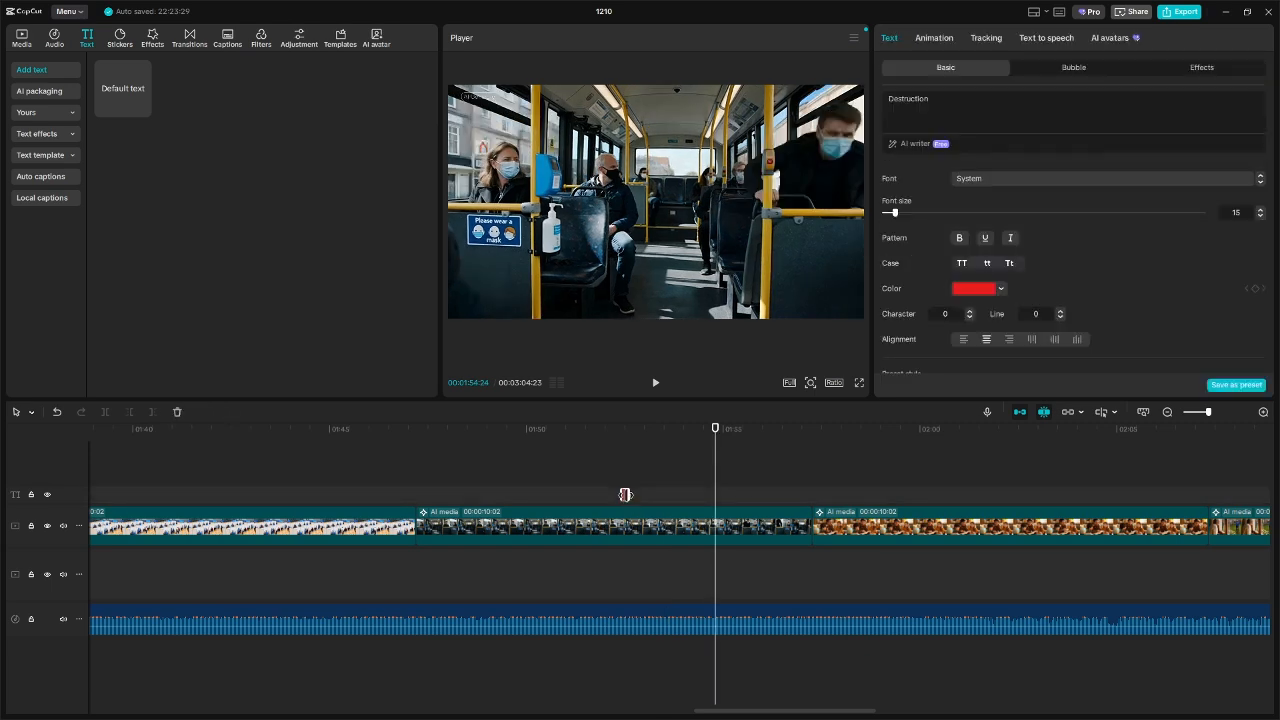
{"action": "left_click", "coordinate": [642, 495]}
{"action": "key", "text": "ctrl+v"}
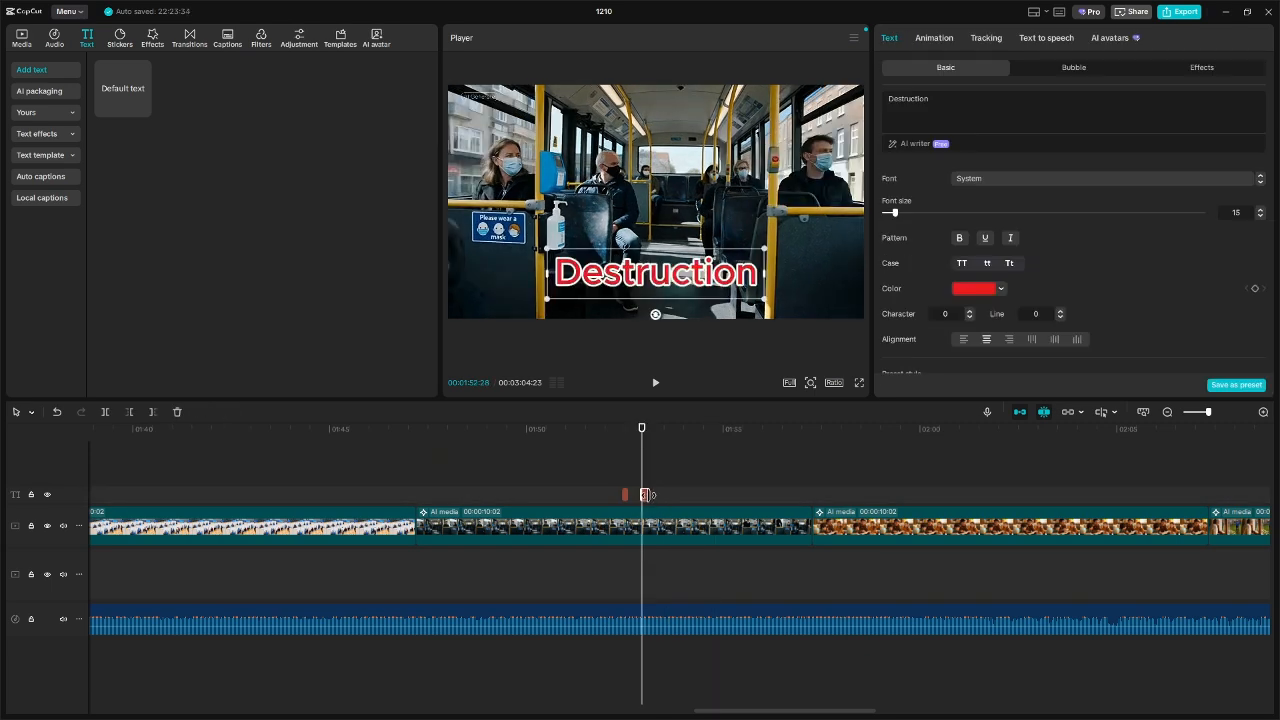
{"action": "left_click", "coordinate": [703, 472]}
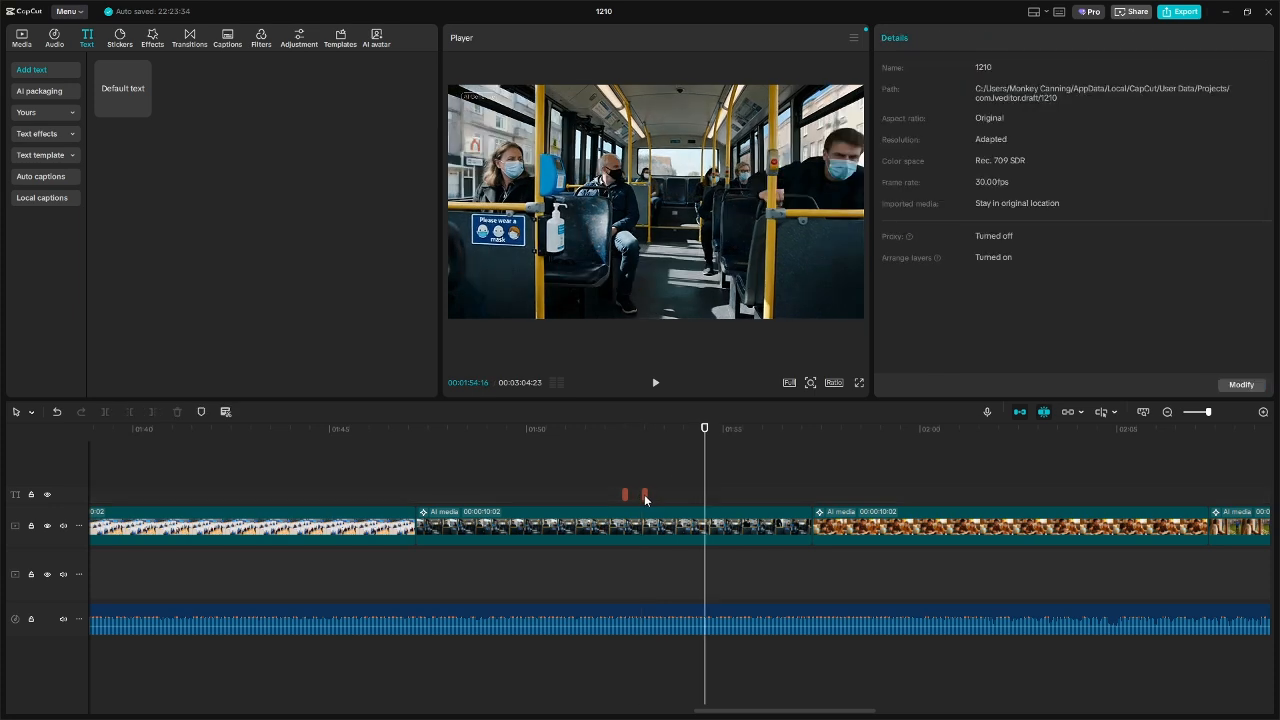
{"action": "left_click", "coordinate": [640, 493]}
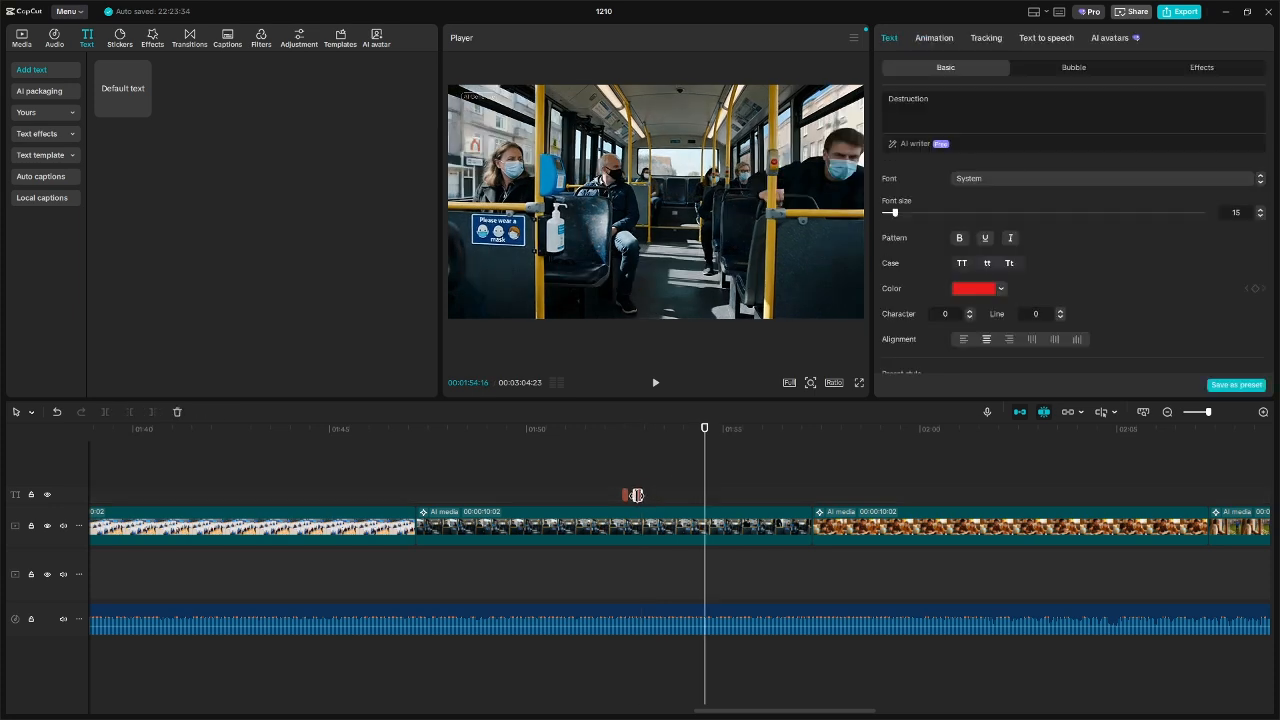
- Paste a third "Destruction" clip at about 00:01:55:11 and place it a small gap after the second one
{"action": "left_click", "coordinate": [738, 474]}
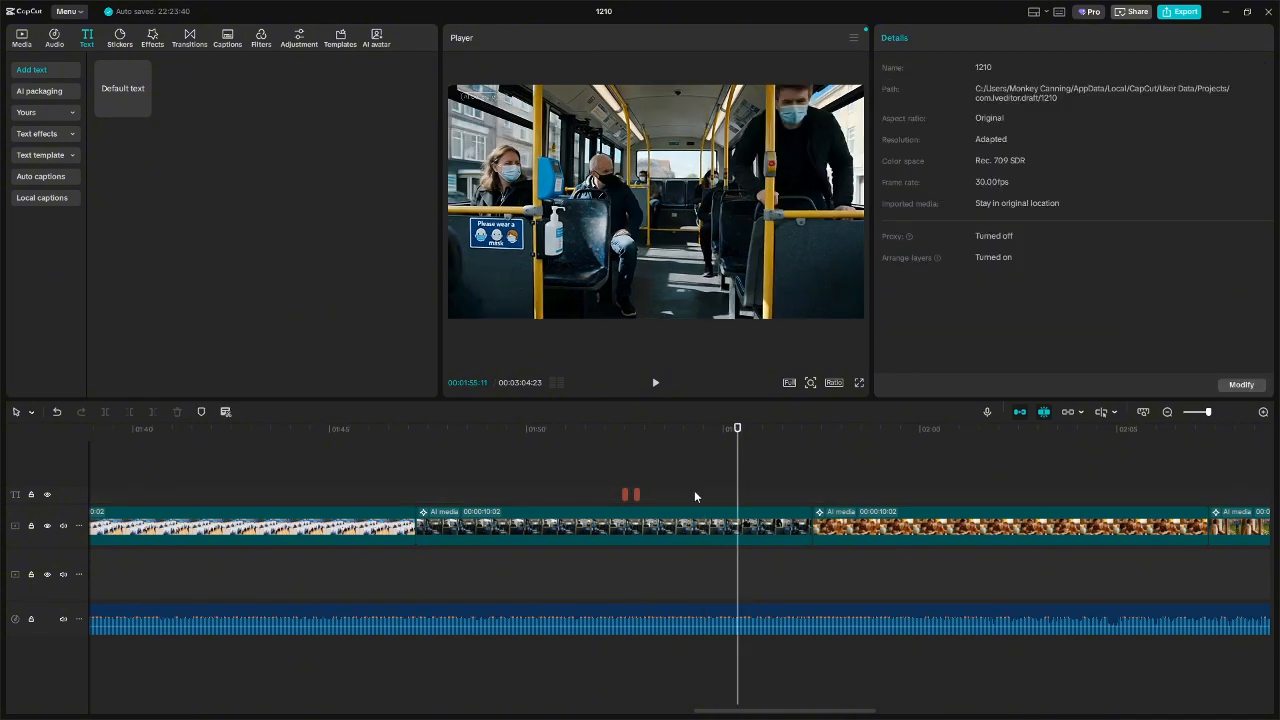
{"action": "key", "text": "ctrl+v"}
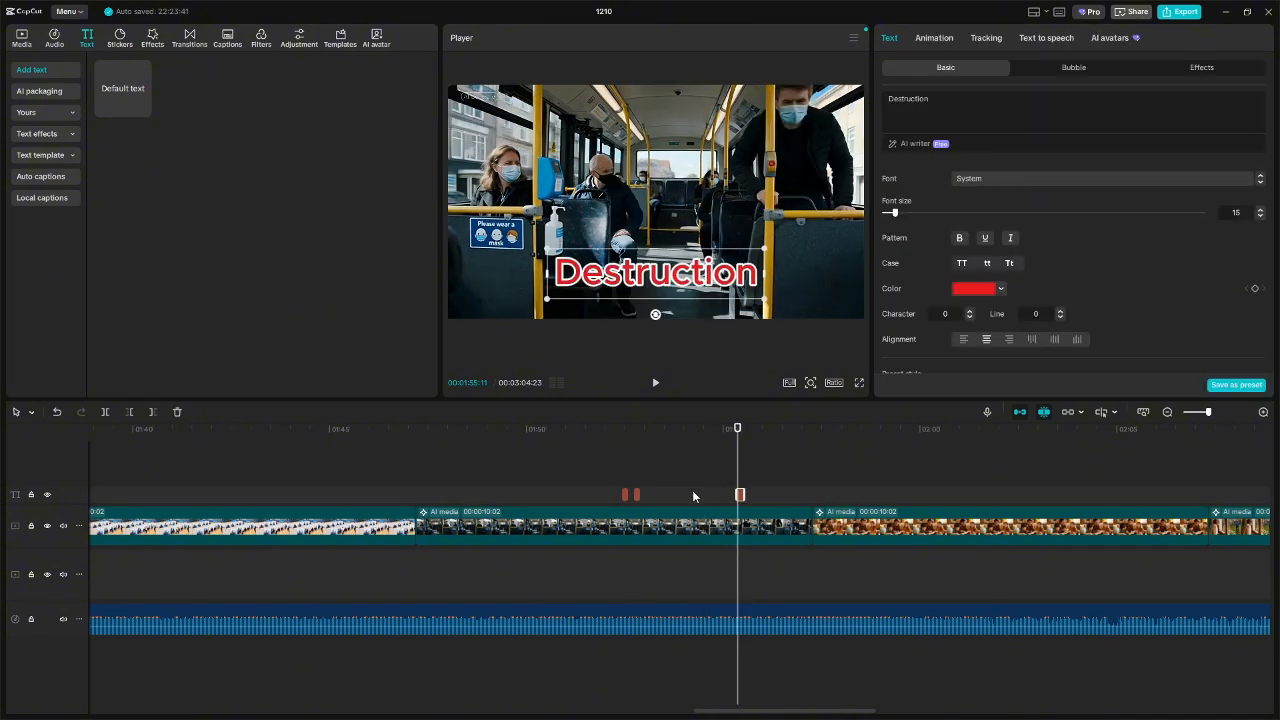
{"action": "left_click", "coordinate": [801, 478]}
{"action": "left_click_drag", "start_coordinate": [739, 497], "coordinate": [648, 494]}
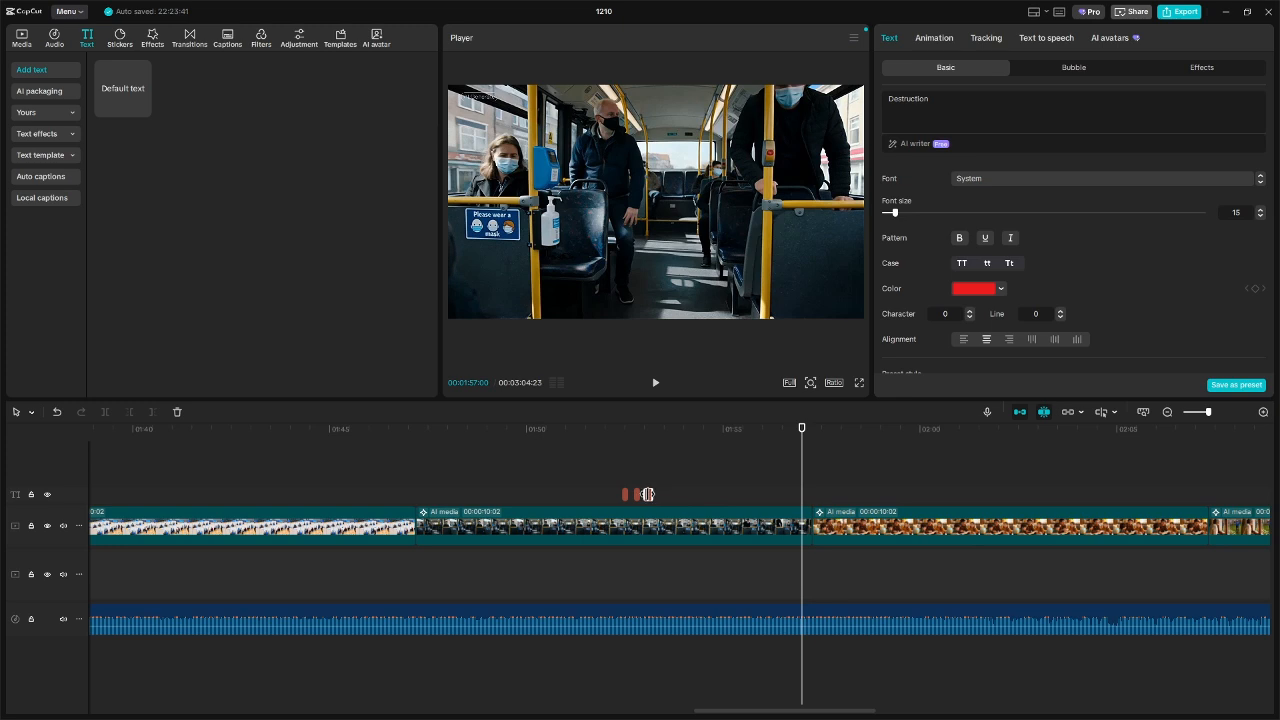
- Paste a fourth "Destruction" clip at about 00:01:54:05 and place it at equal spacing after the third one
{"action": "left_click", "coordinate": [688, 486]}
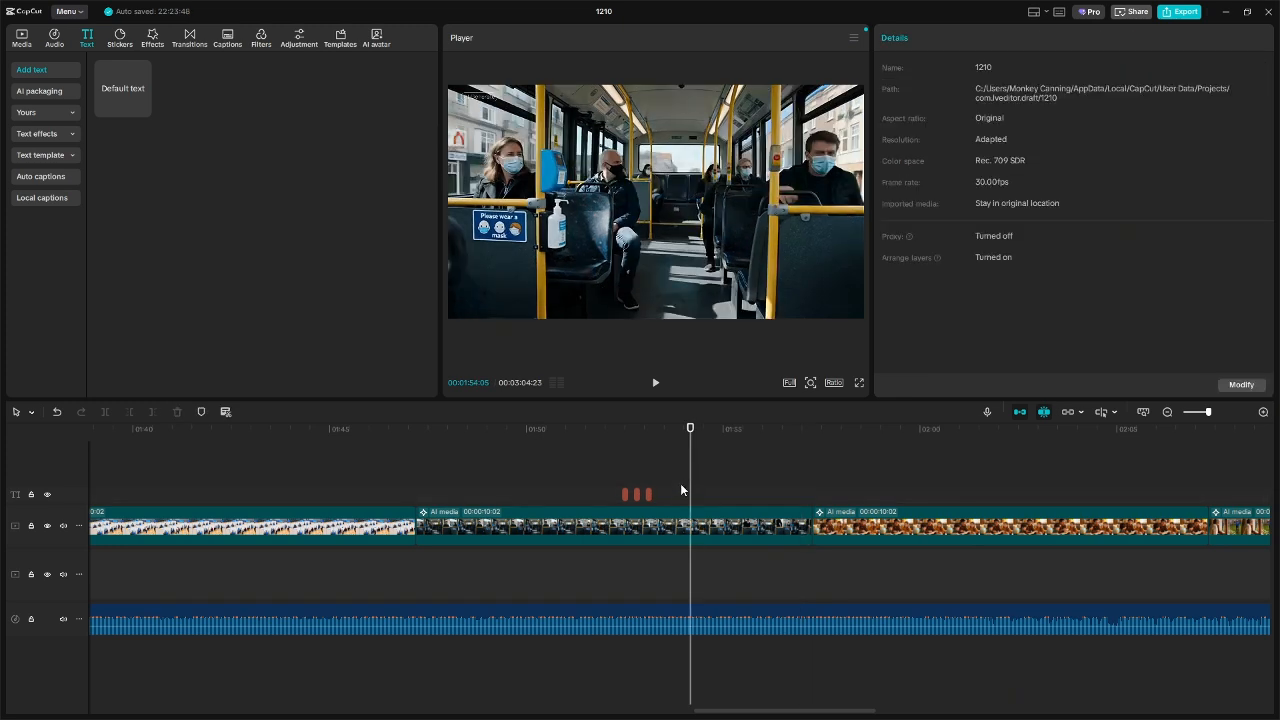
{"action": "left_click", "coordinate": [694, 494]}
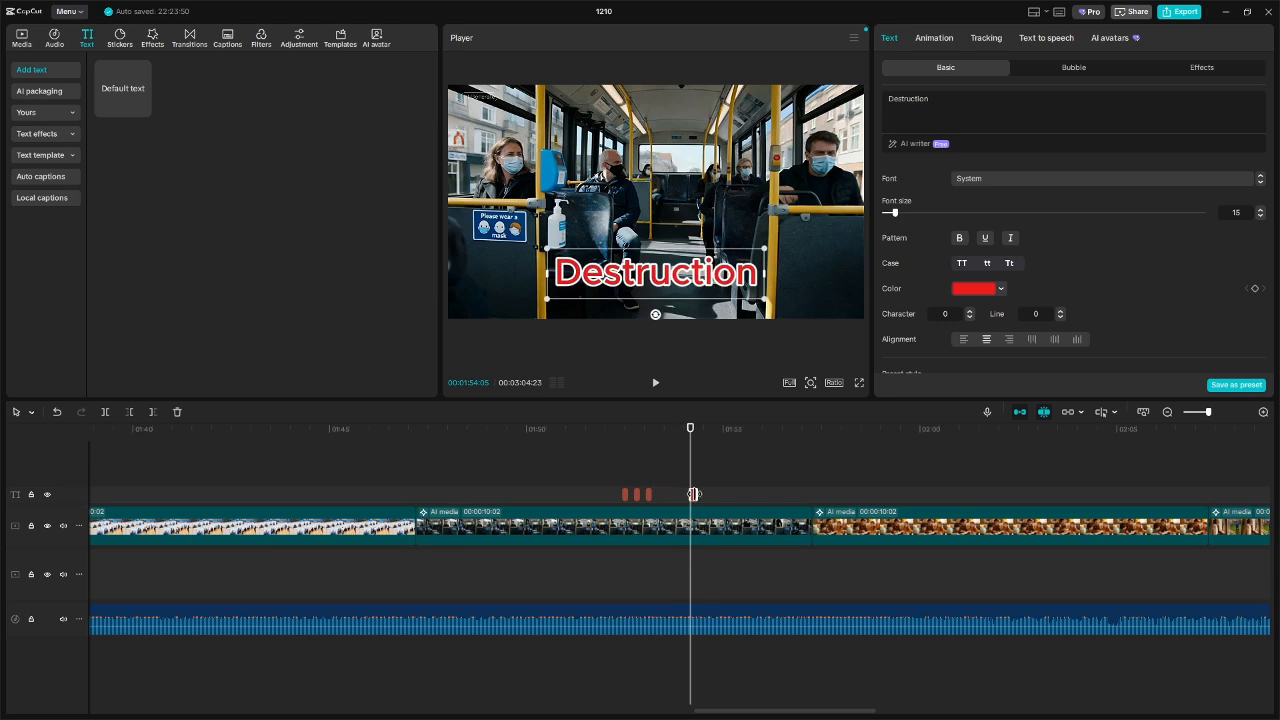
{"action": "left_click", "coordinate": [737, 481]}
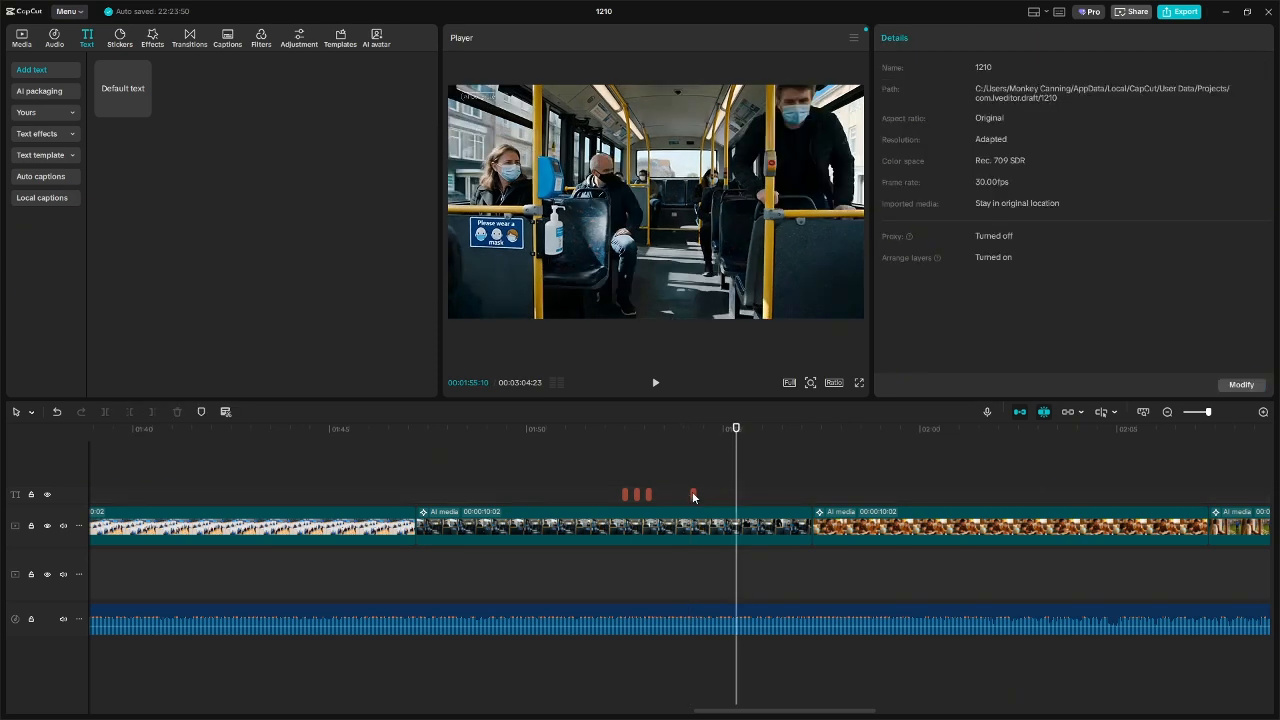
{"action": "left_click_drag", "start_coordinate": [693, 494], "coordinate": [660, 495]}
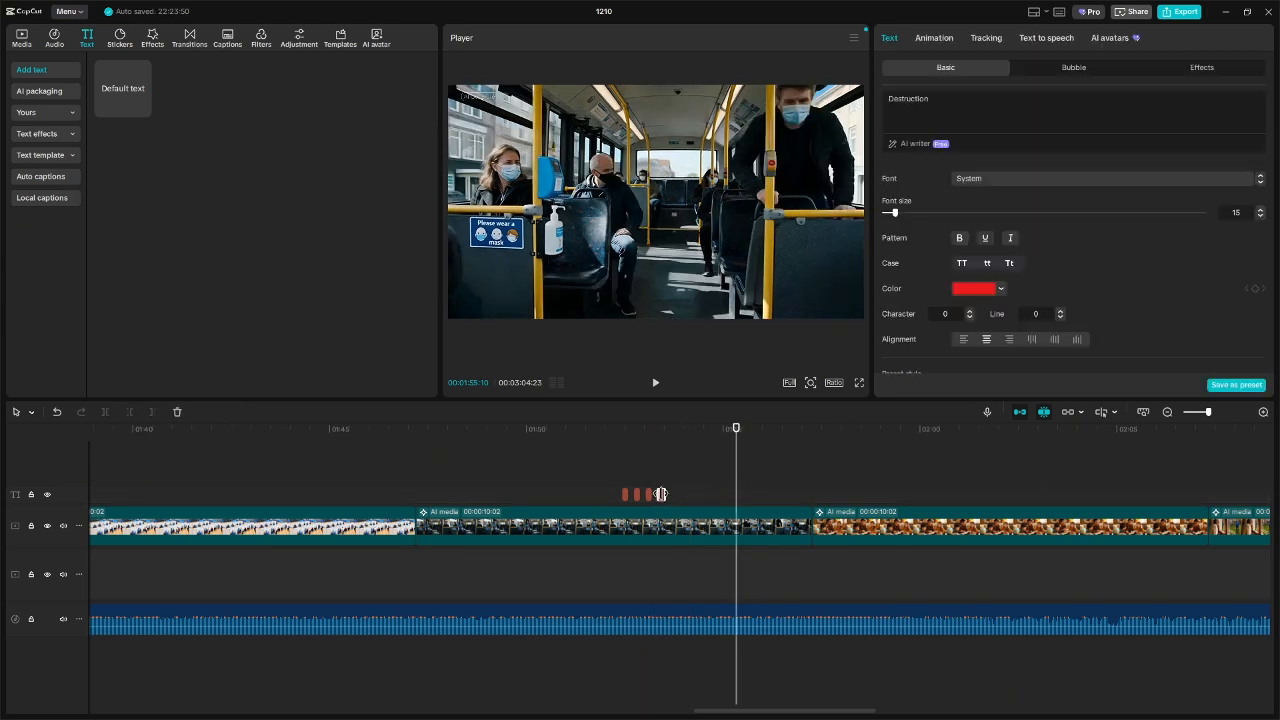
{"action": "left_click", "coordinate": [634, 481]}
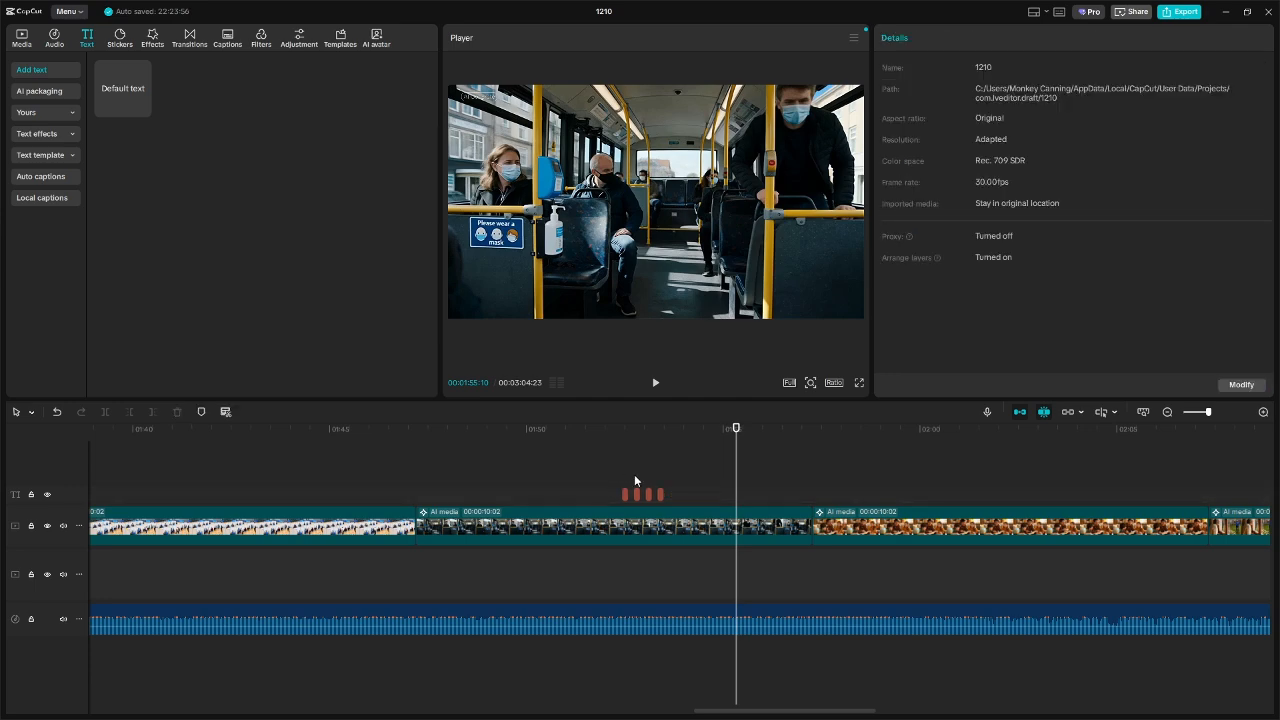
- Play back the bus clip from just before the four "Destruction" flashes and select the last of them
{"action": "left_click", "coordinate": [605, 474]}
{"action": "left_click", "coordinate": [656, 384]}
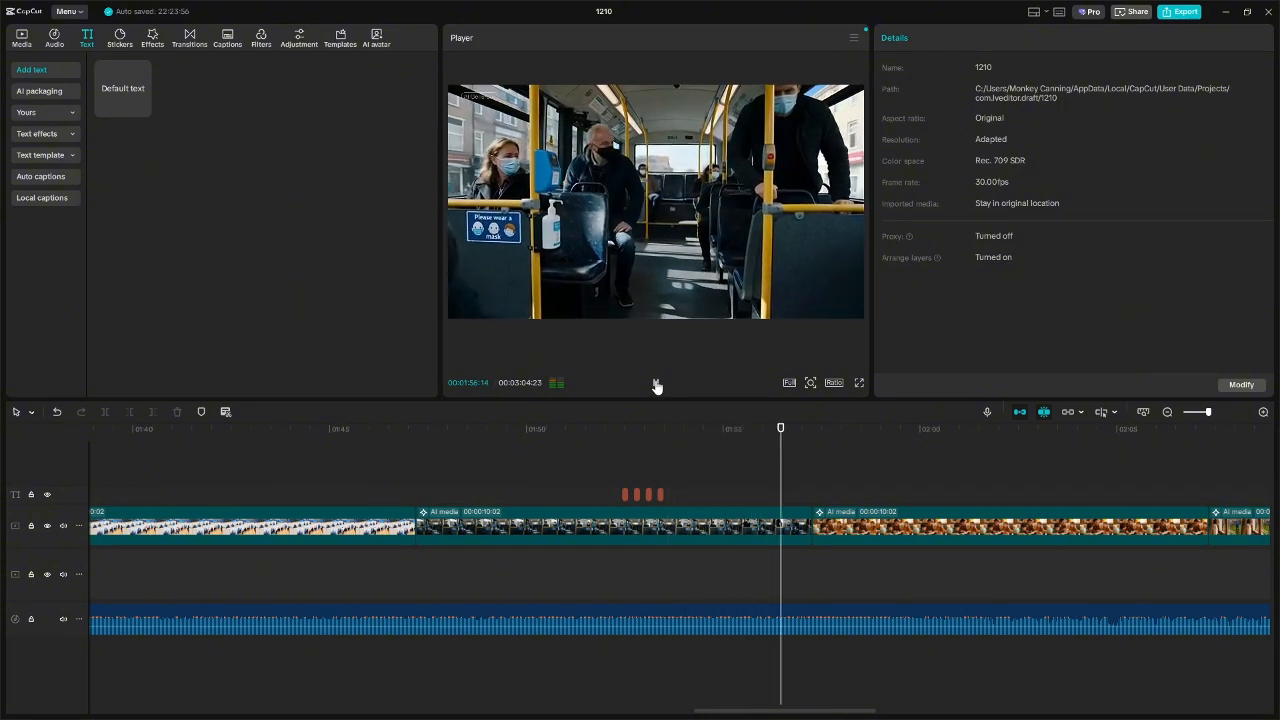
{"action": "left_click", "coordinate": [656, 384]}
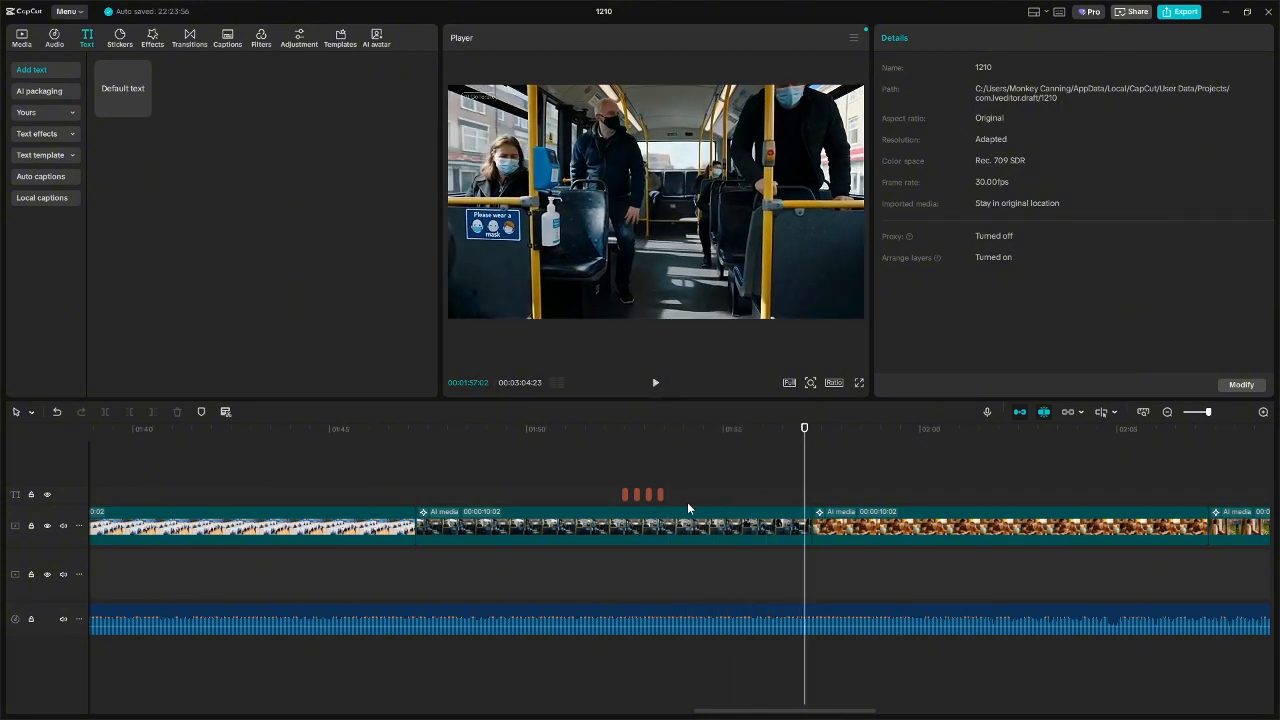
{"action": "left_click", "coordinate": [661, 494]}
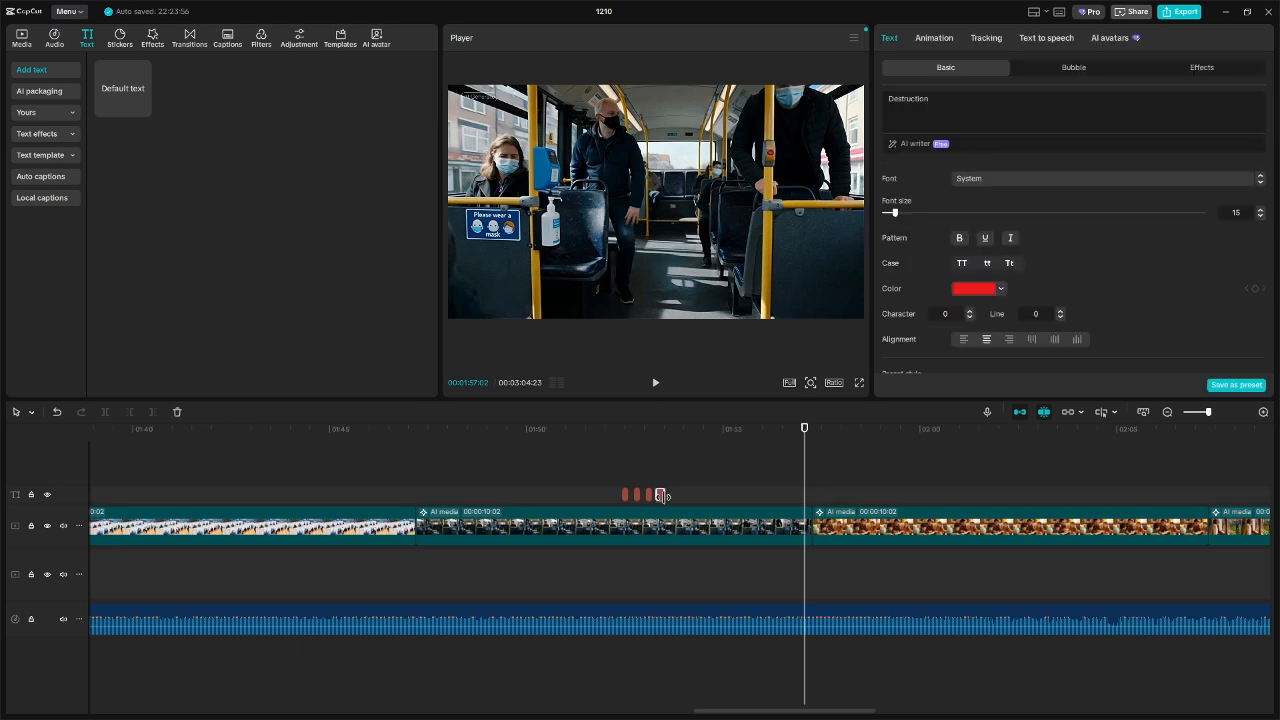
- Paste a fifth "Destruction" clip at 00:01:57:02 and place it at equal spacing after the fourth one
{"action": "key", "text": "ctrl+v"}
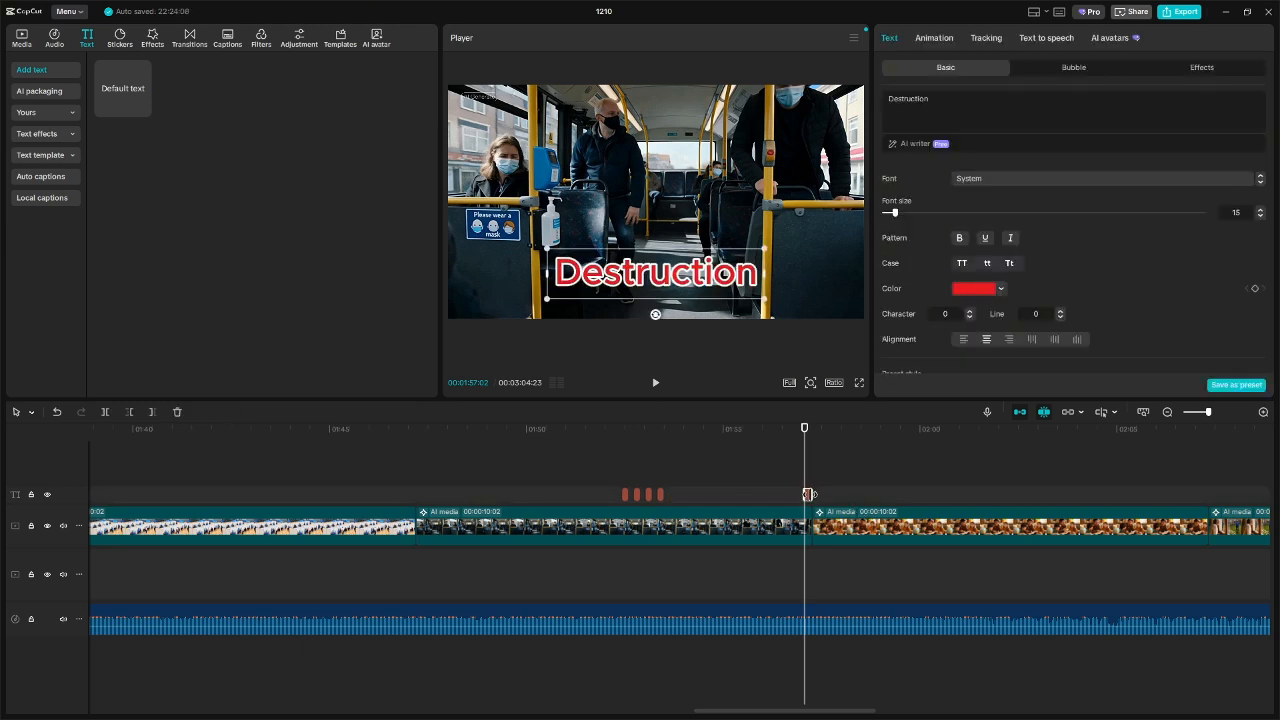
{"action": "left_click", "coordinate": [864, 496]}
{"action": "left_click_drag", "start_coordinate": [808, 494], "coordinate": [675, 494]}
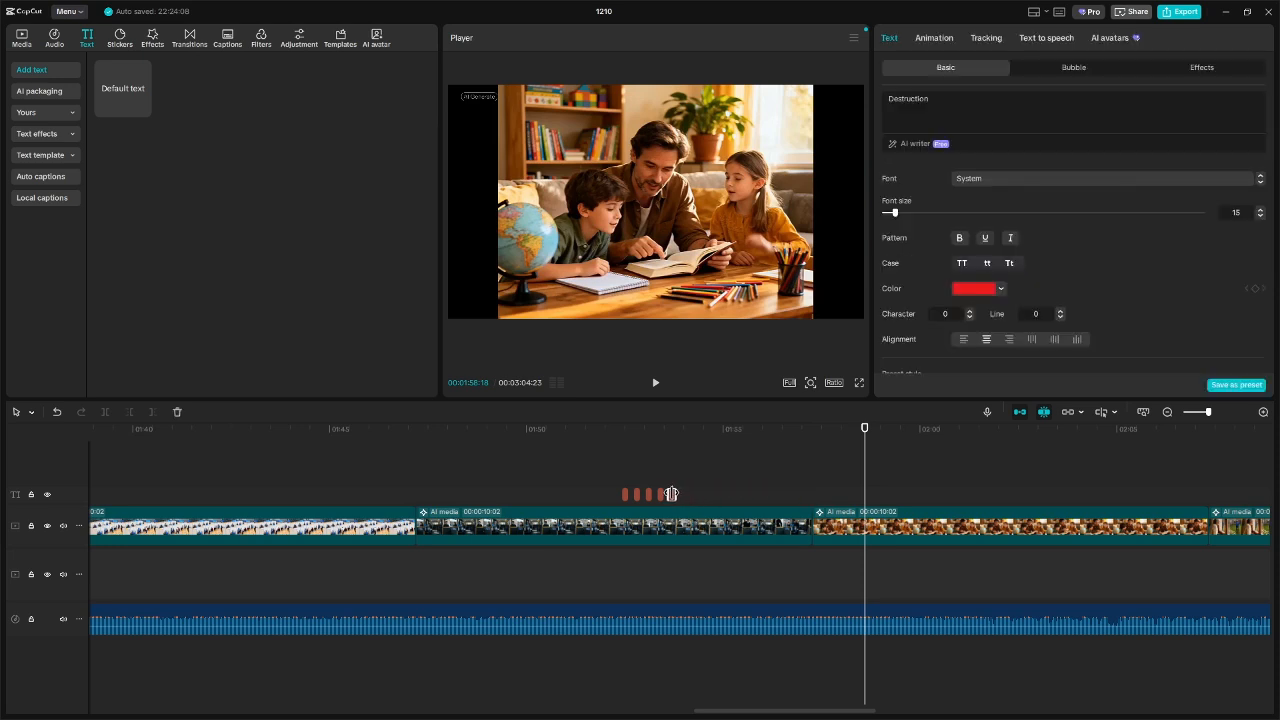
{"action": "left_click", "coordinate": [703, 492]}
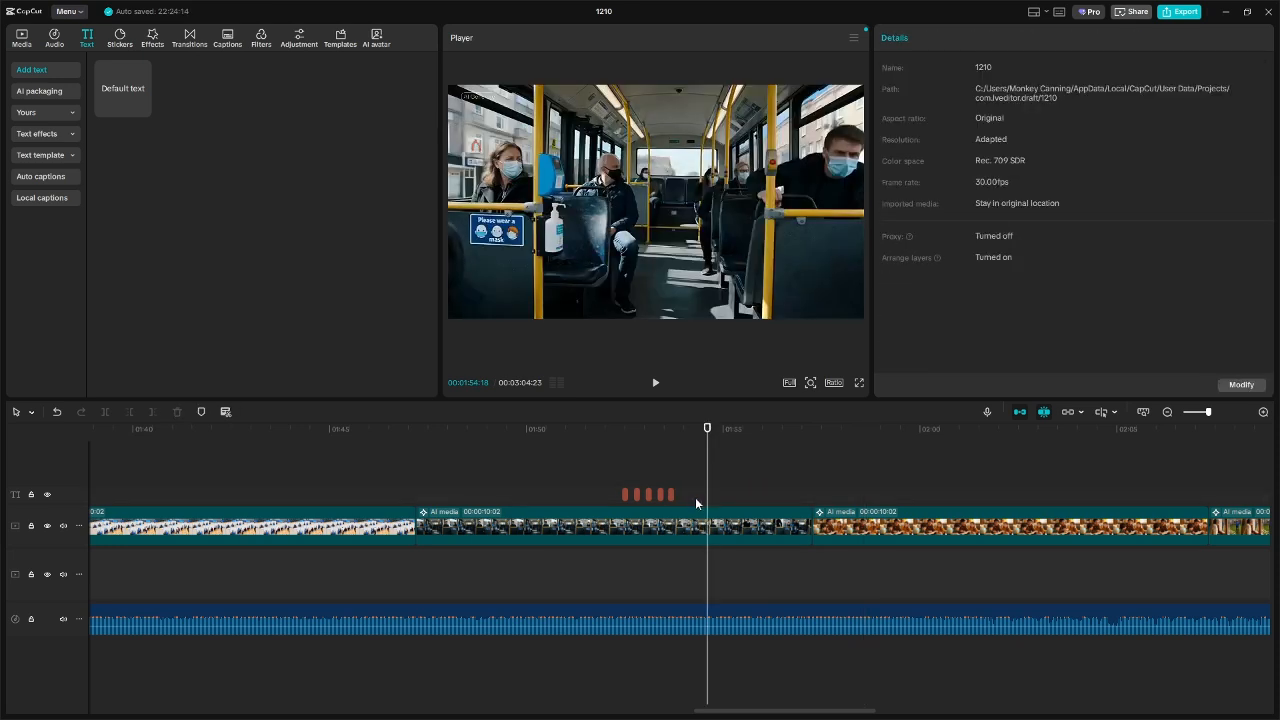
- Copy the five "Destruction" clips as a group, paste them at 00:01:56:12, and play back the pasted group
{"action": "left_click_drag", "start_coordinate": [697, 503], "coordinate": [618, 489]}
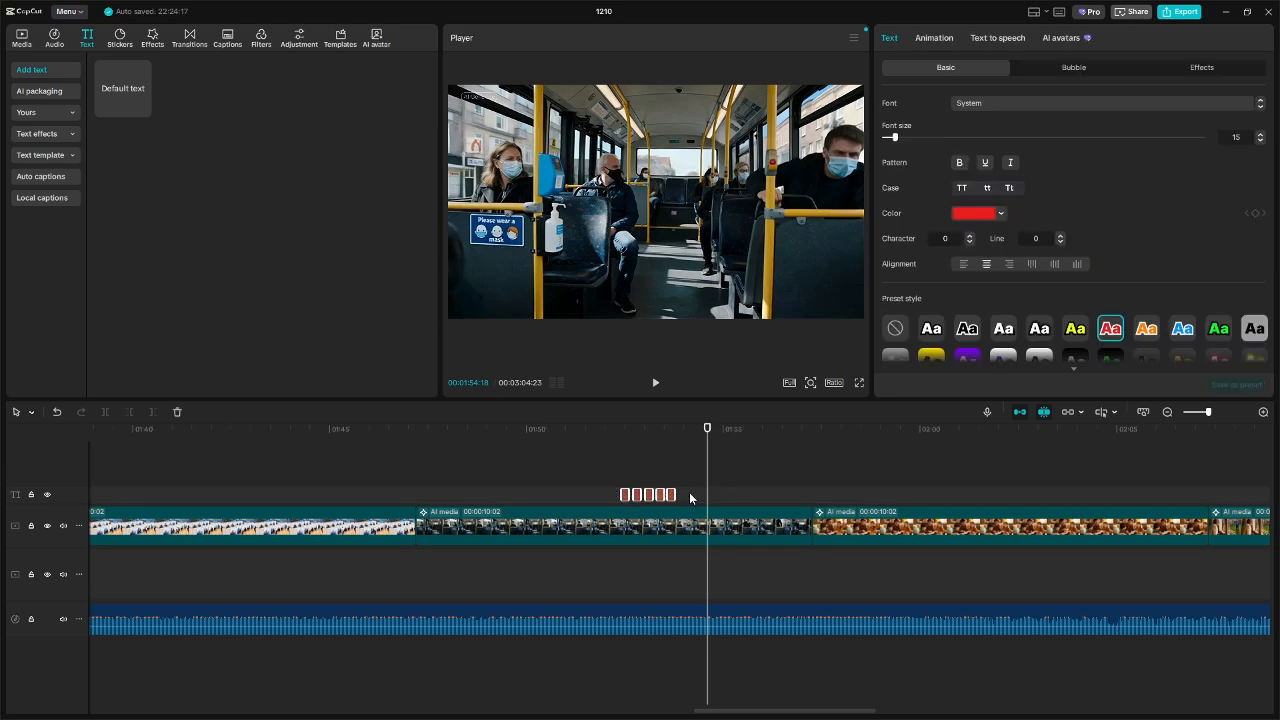
{"action": "left_click", "coordinate": [780, 494]}
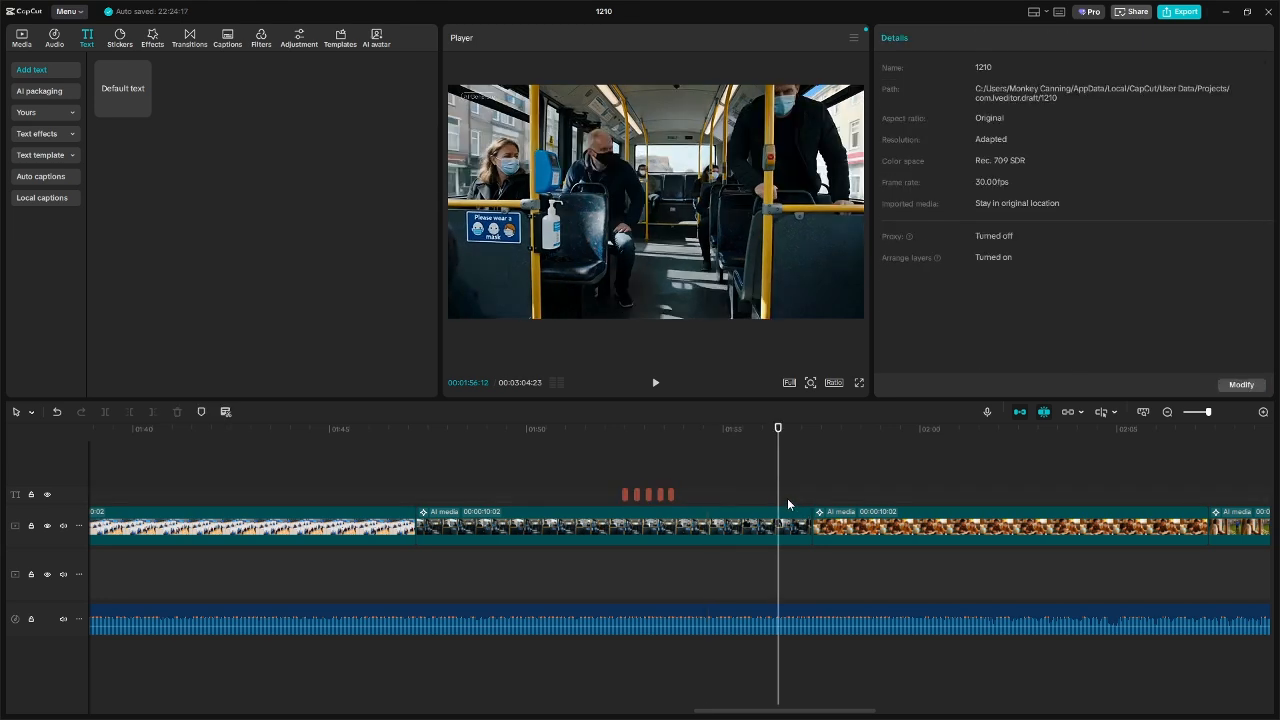
{"action": "key", "text": "ctrl+v"}
{"action": "left_click", "coordinate": [770, 494]}
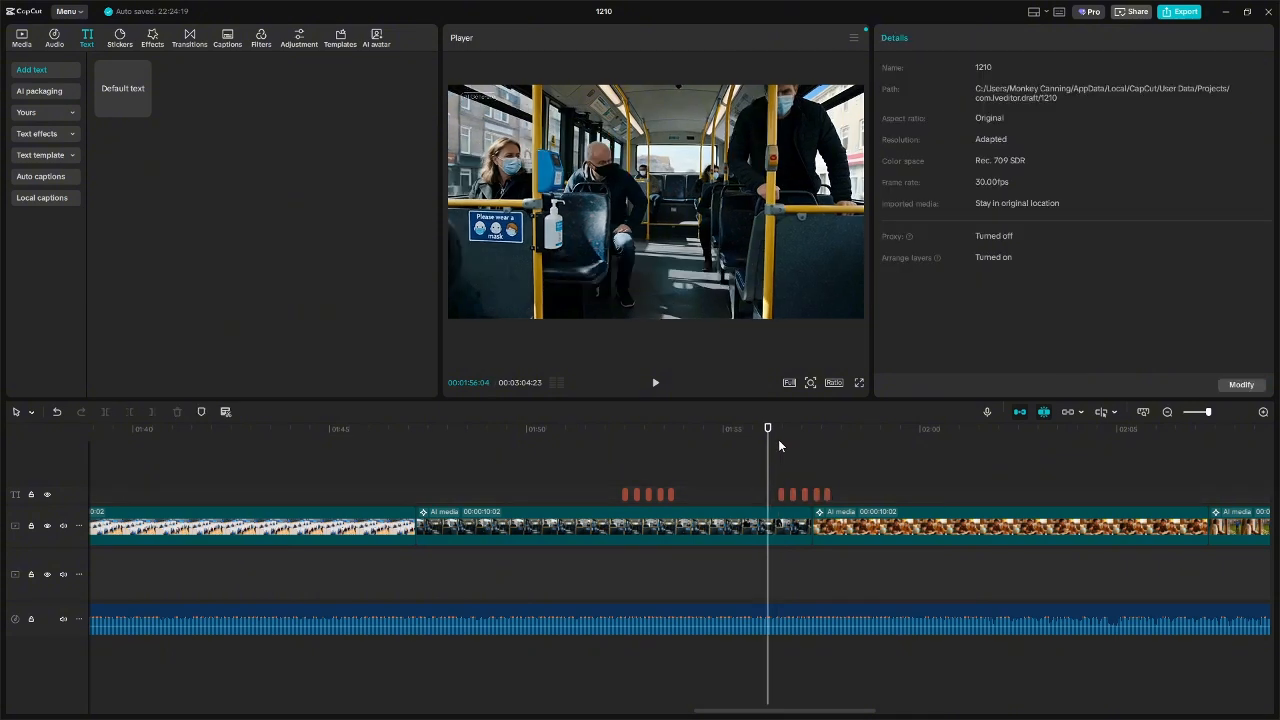
{"action": "left_click", "coordinate": [656, 386]}
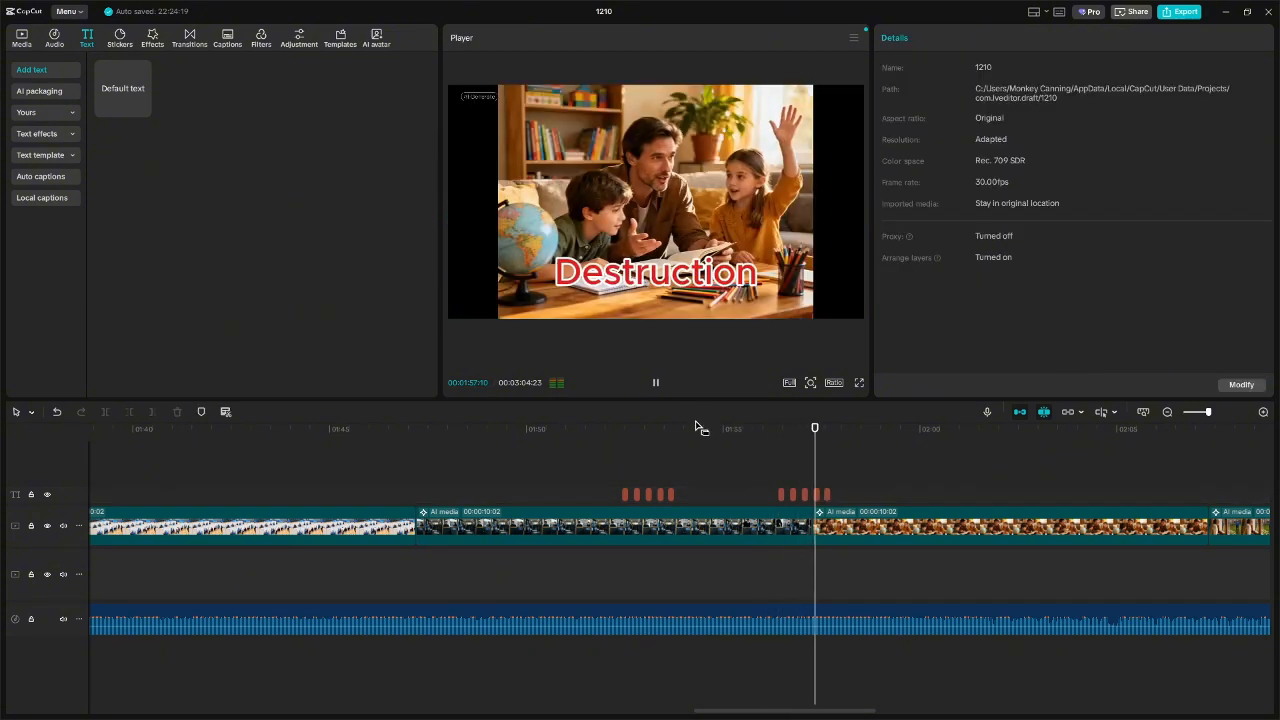
{"action": "left_click", "coordinate": [656, 384]}
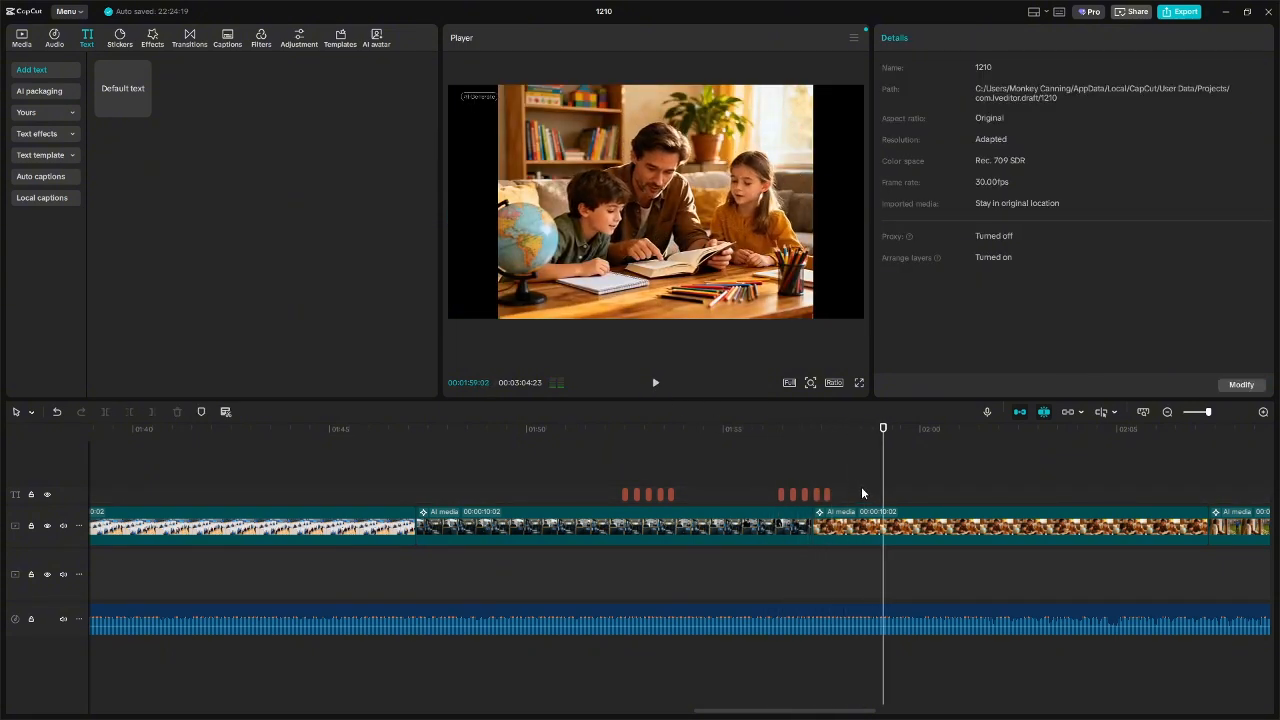
- Try to move the second group of five "Destruction" clips later on the timeline, and undo the move
{"action": "left_click_drag", "start_coordinate": [847, 498], "coordinate": [777, 489]}
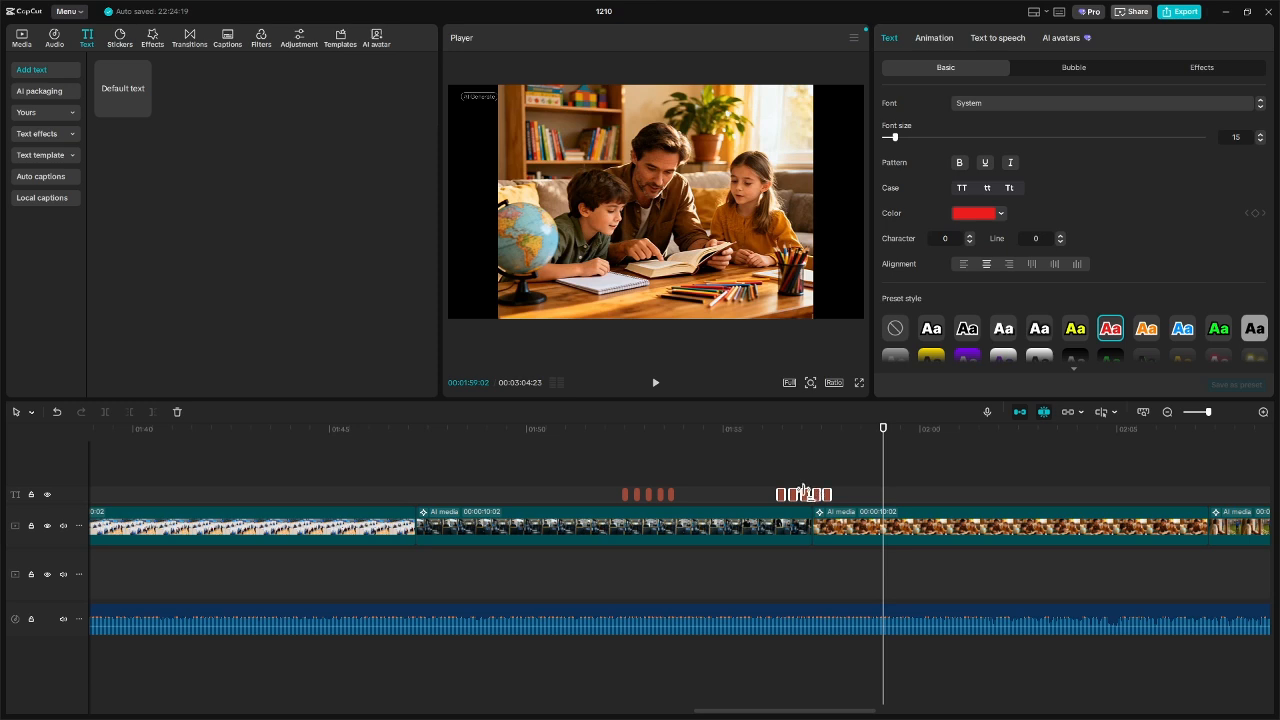
{"action": "left_click_drag", "start_coordinate": [805, 495], "coordinate": [835, 497]}
{"action": "left_click", "coordinate": [57, 412]}
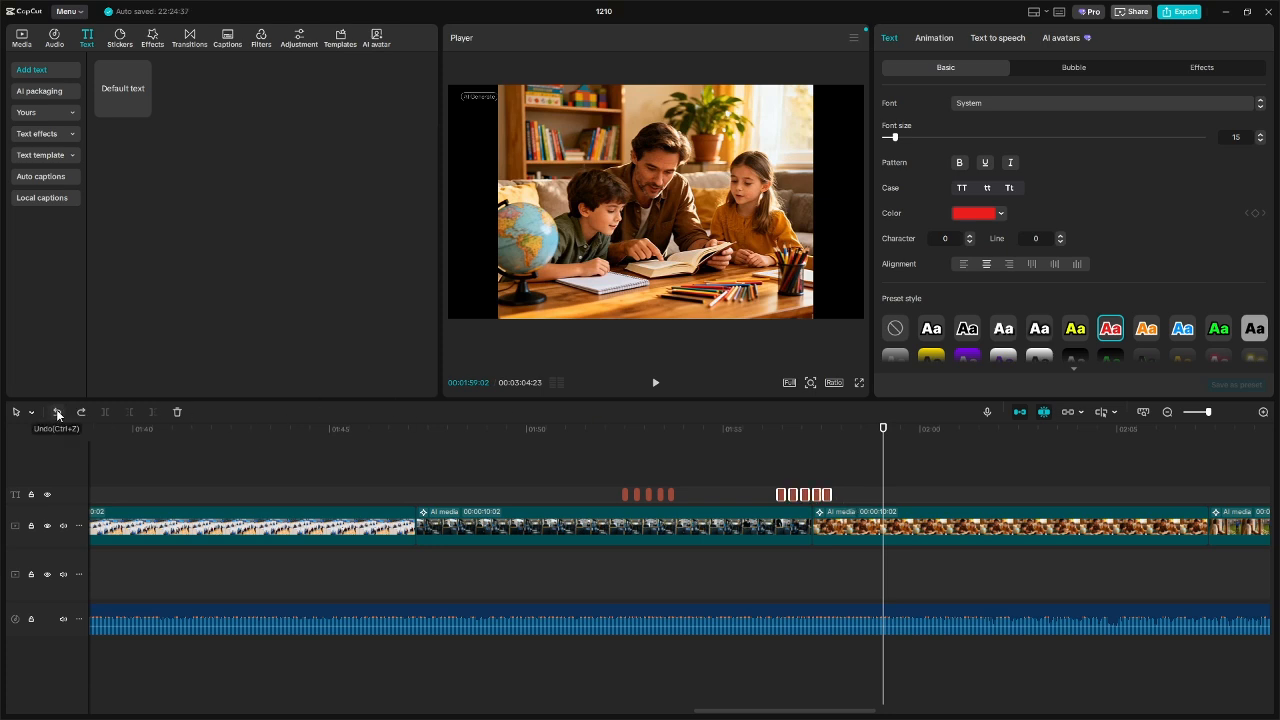
- Shift the second group of five "Destruction" clips slightly later and play back from 00:01:56:07
{"action": "left_click", "coordinate": [714, 487]}
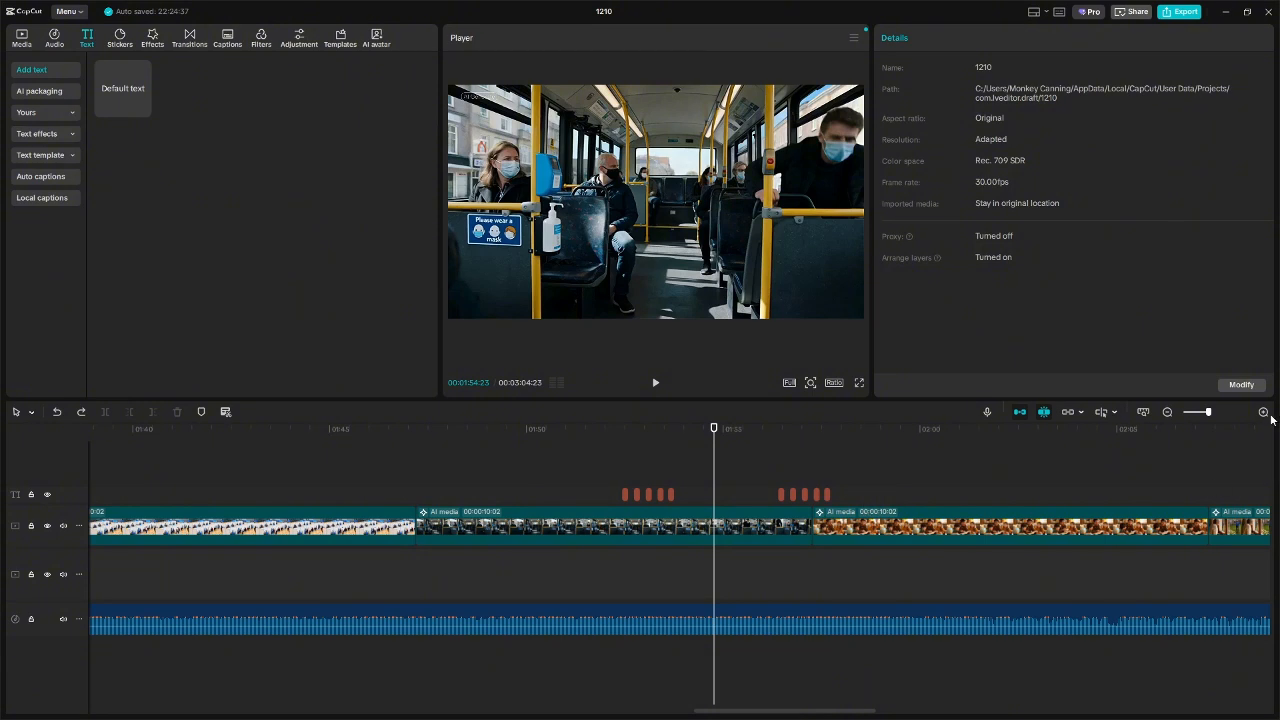
{"action": "left_click", "coordinate": [1263, 412]}
{"action": "left_click_drag", "start_coordinate": [966, 498], "coordinate": [826, 486]}
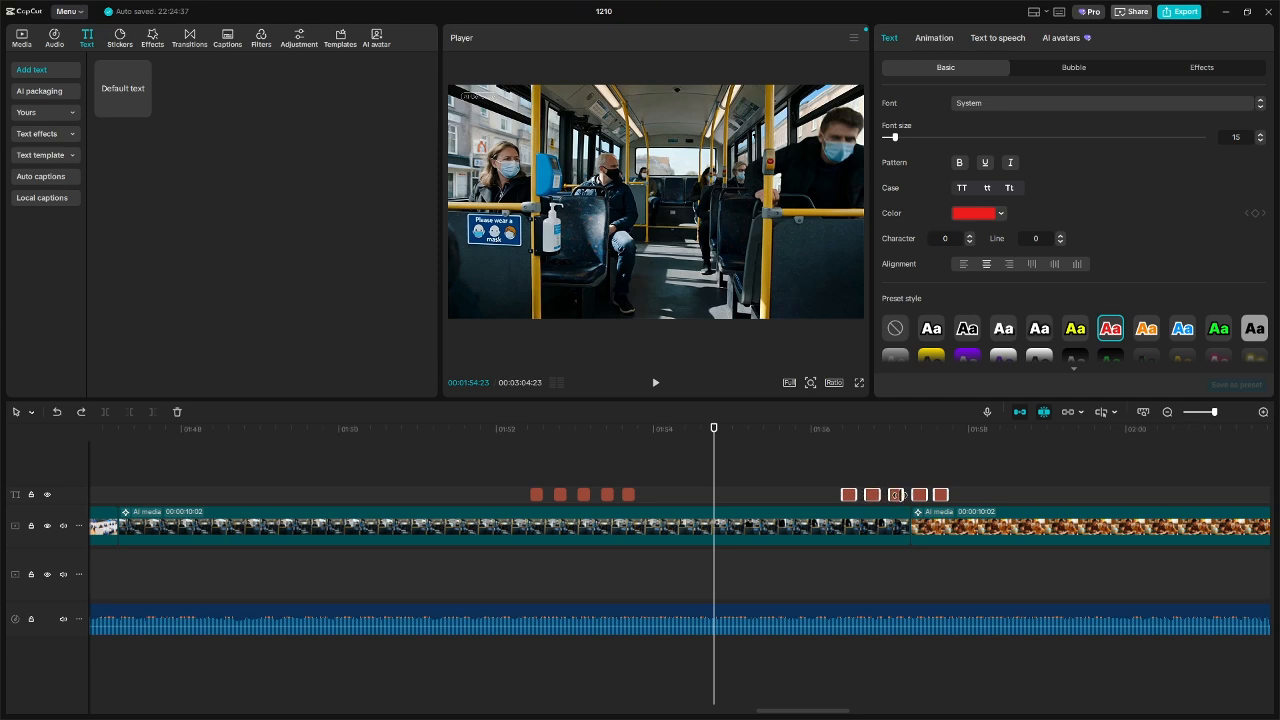
{"action": "left_click_drag", "start_coordinate": [897, 494], "coordinate": [909, 496]}
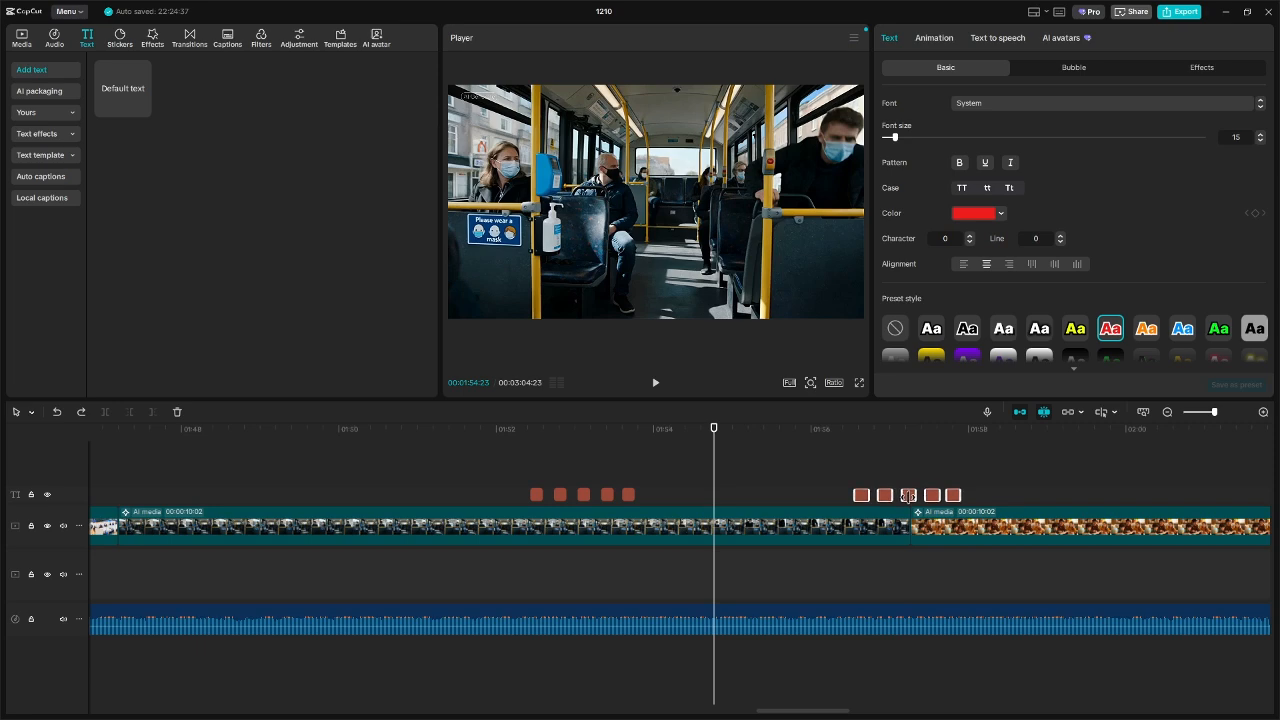
{"action": "left_click", "coordinate": [829, 474]}
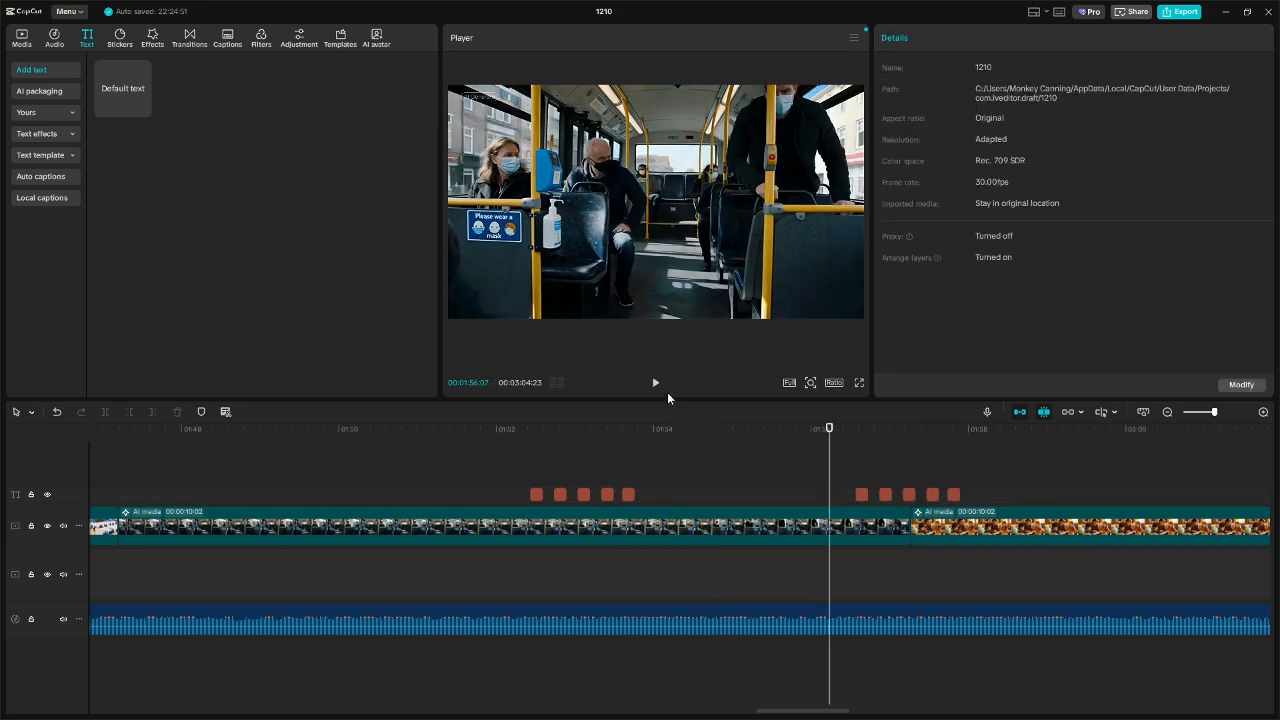
{"action": "left_click", "coordinate": [656, 384]}
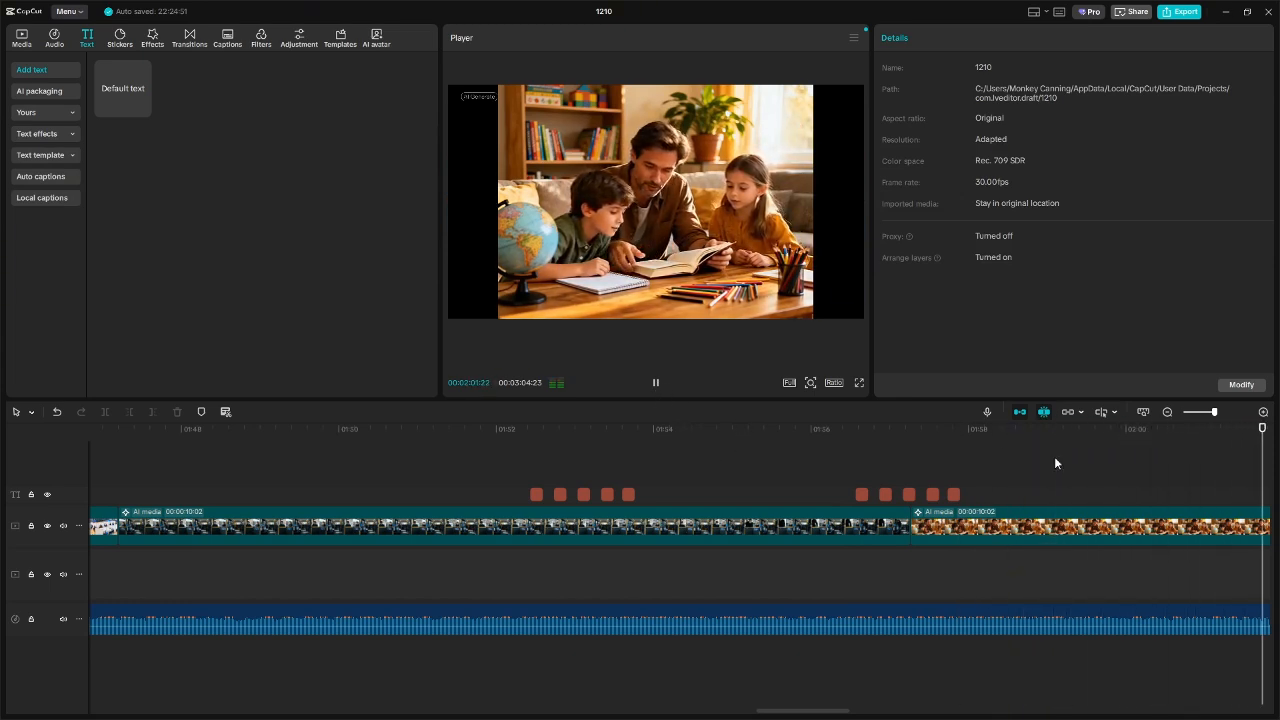
- Play through the footage after the "Destruction" flashes and around the hospital clip to find the next spoken number at about 00:02:34:21
{"action": "left_click", "coordinate": [1168, 412]}
{"action": "left_click", "coordinate": [1168, 412]}
{"action": "left_click", "coordinate": [1168, 412]}
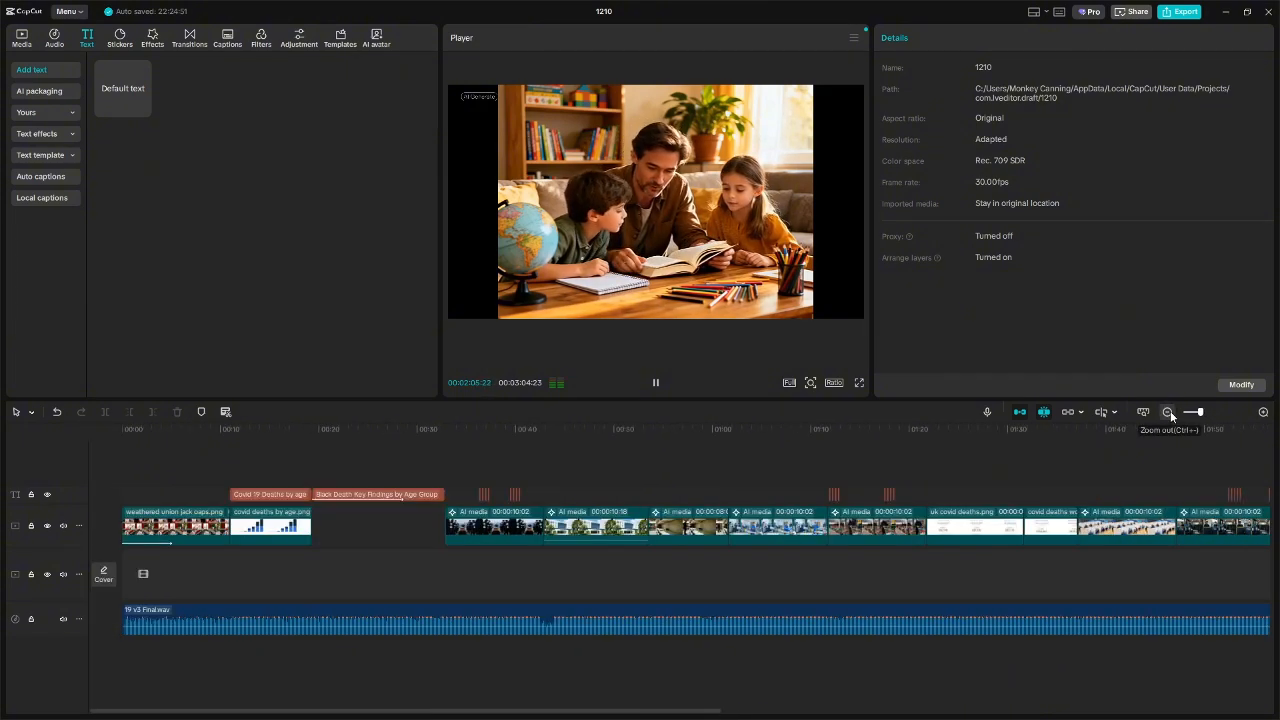
{"action": "left_click", "coordinate": [1168, 412]}
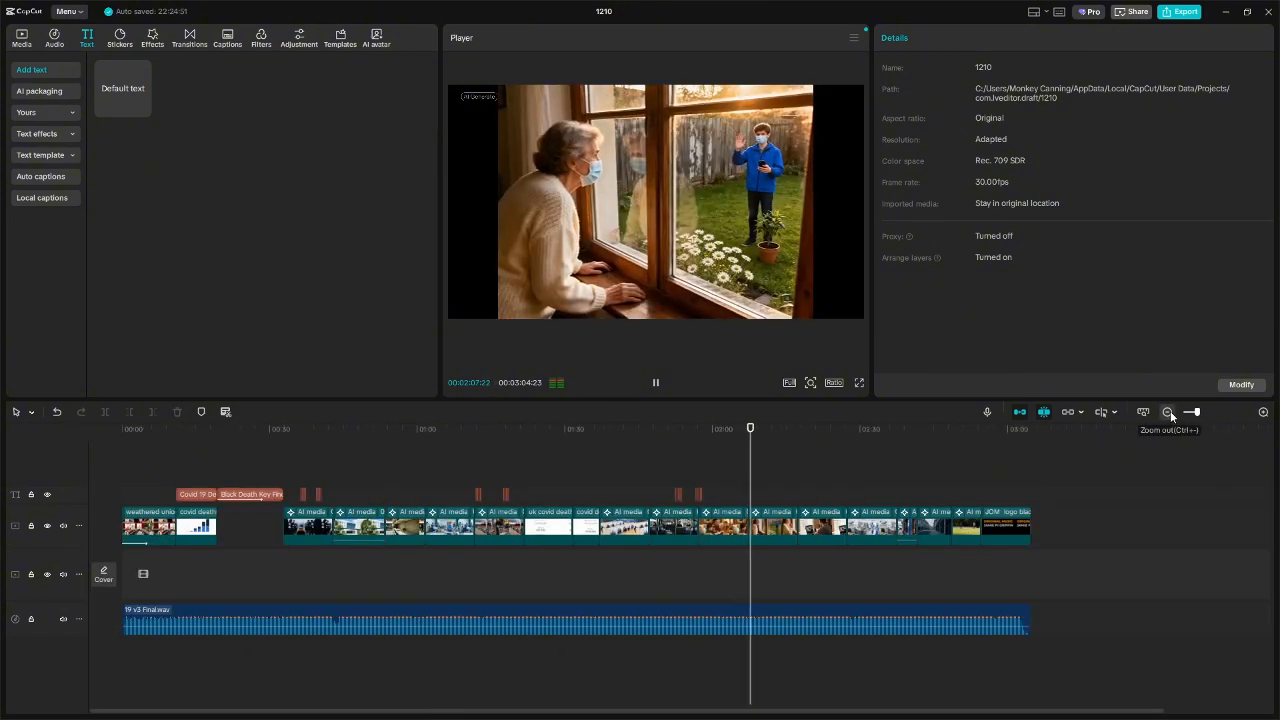
{"action": "left_click", "coordinate": [656, 384]}
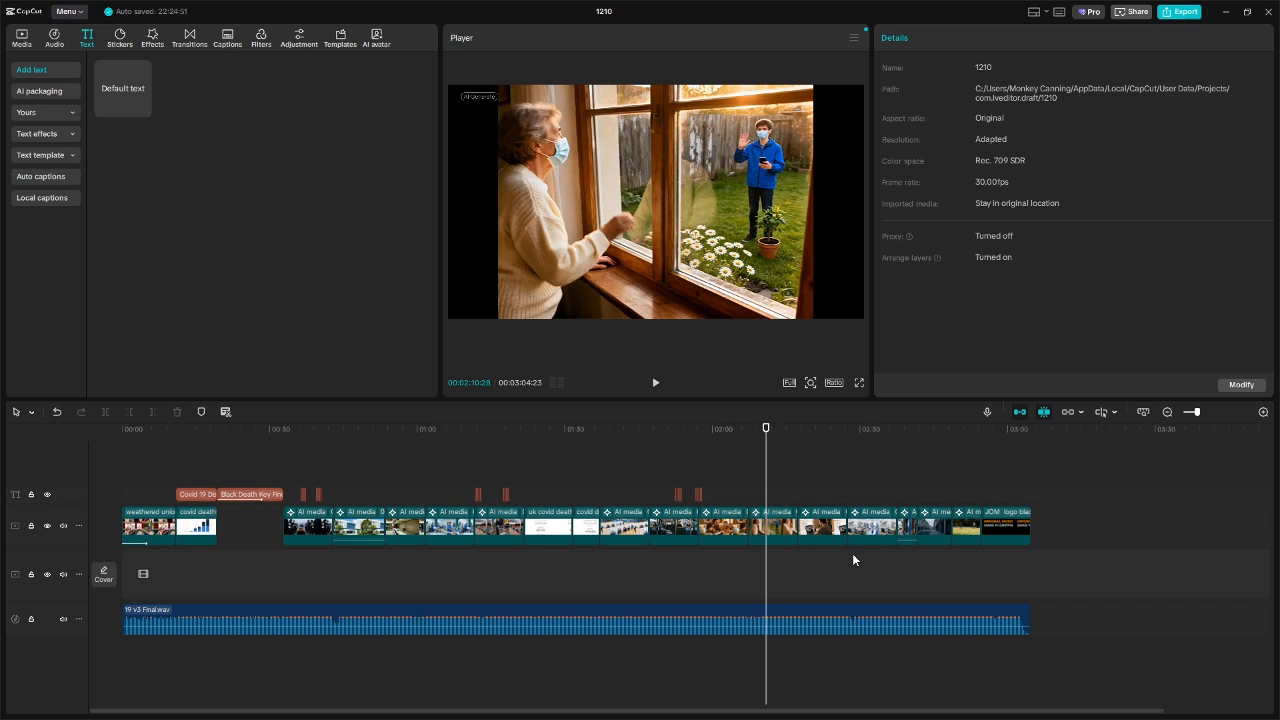
{"action": "left_click", "coordinate": [889, 493]}
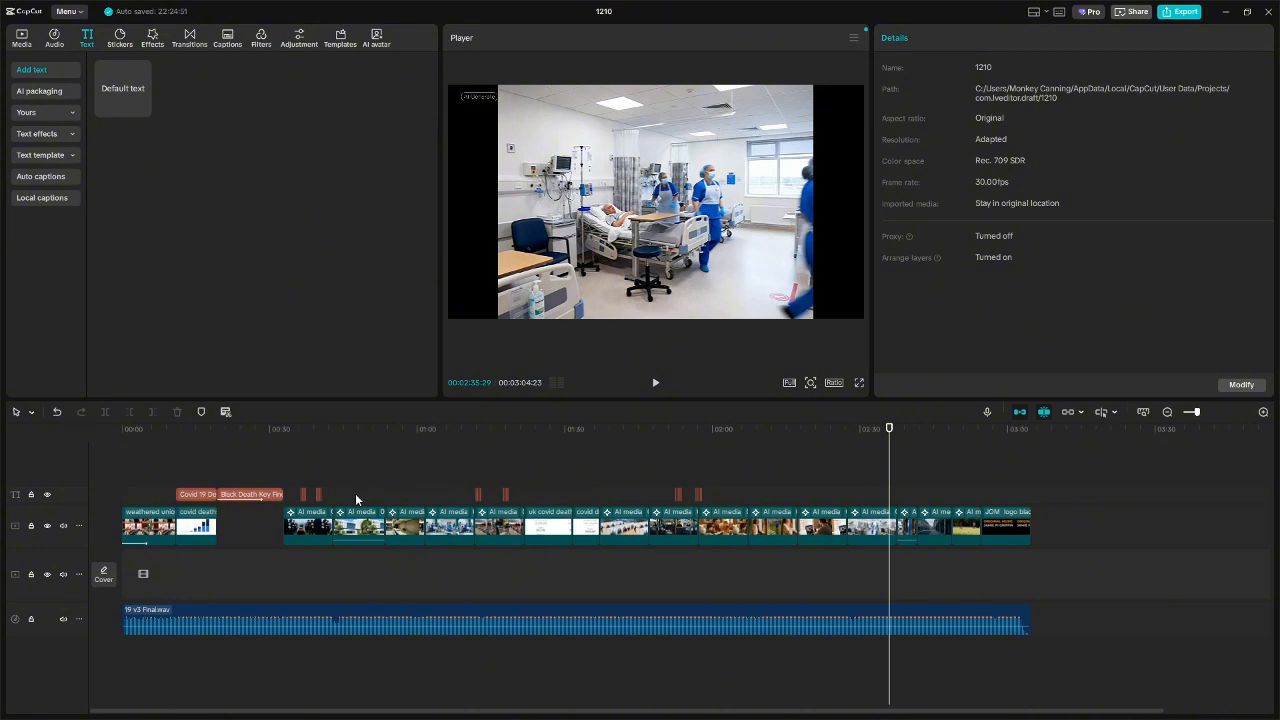
{"action": "left_click", "coordinate": [657, 384]}
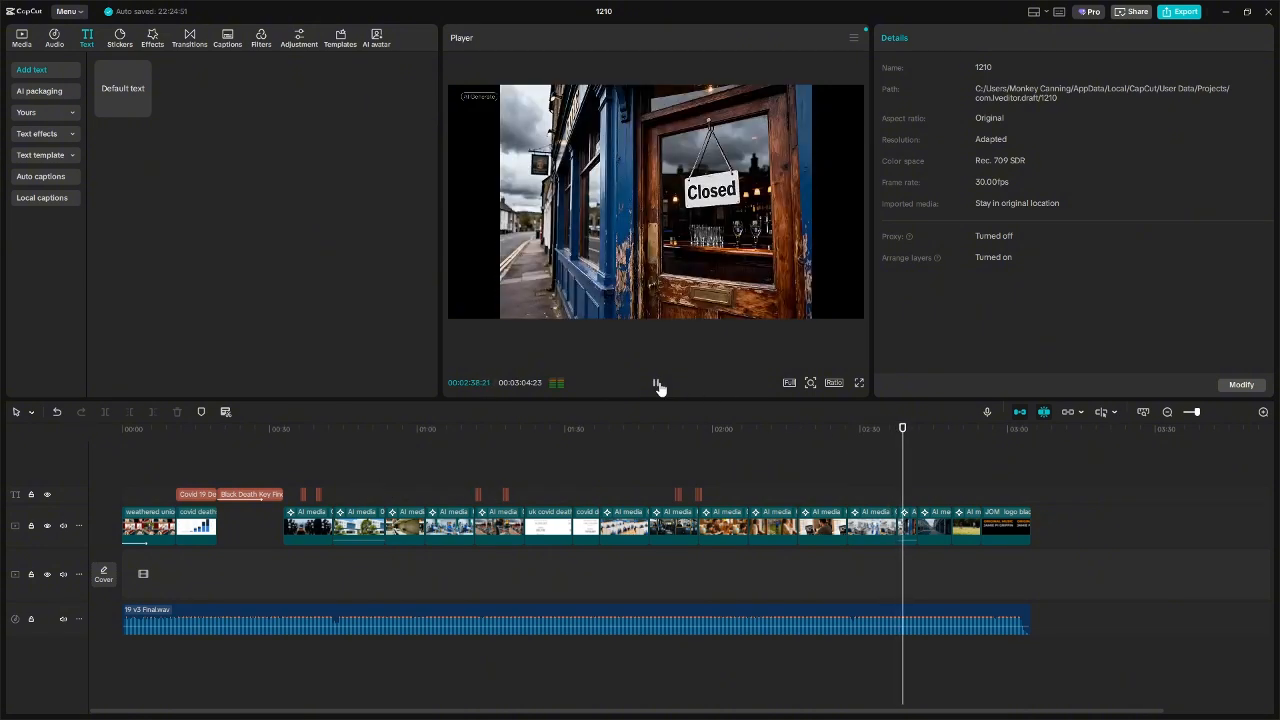
{"action": "left_click", "coordinate": [657, 384]}
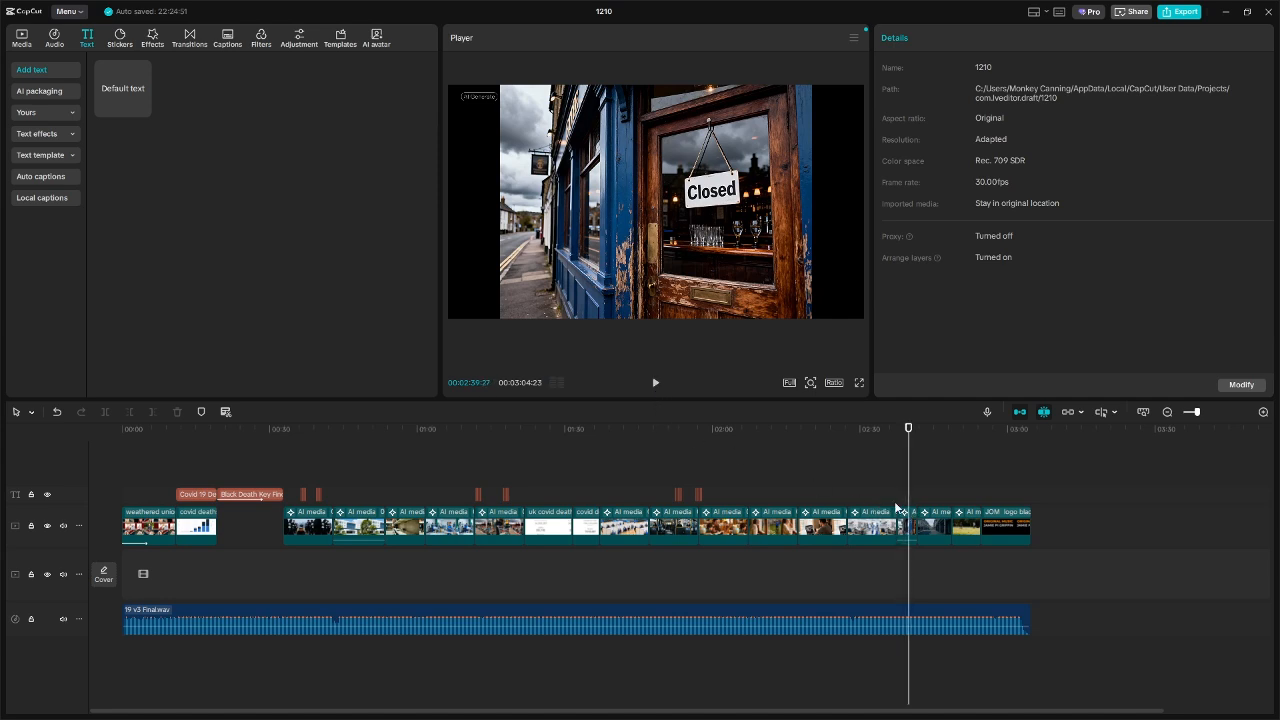
{"action": "left_click", "coordinate": [871, 488]}
{"action": "left_click", "coordinate": [654, 384]}
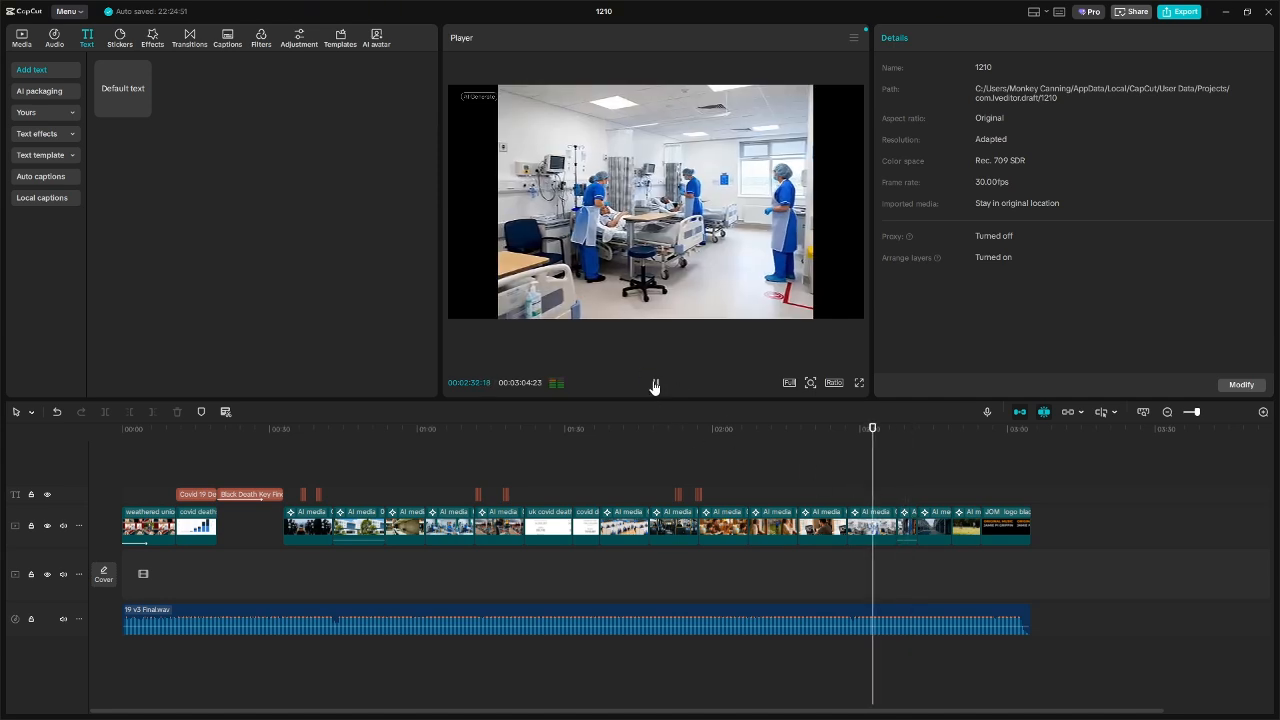
{"action": "left_click", "coordinate": [654, 384]}
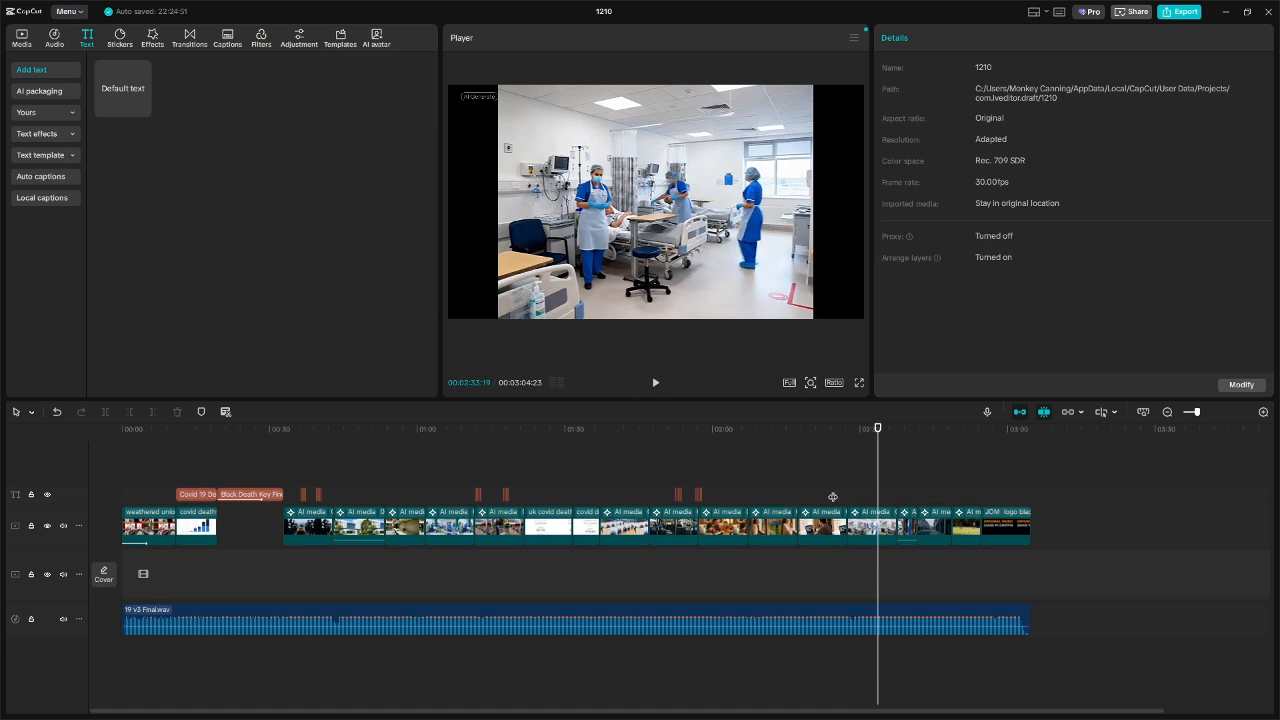
{"action": "left_click", "coordinate": [832, 497]}
{"action": "left_click", "coordinate": [656, 384]}
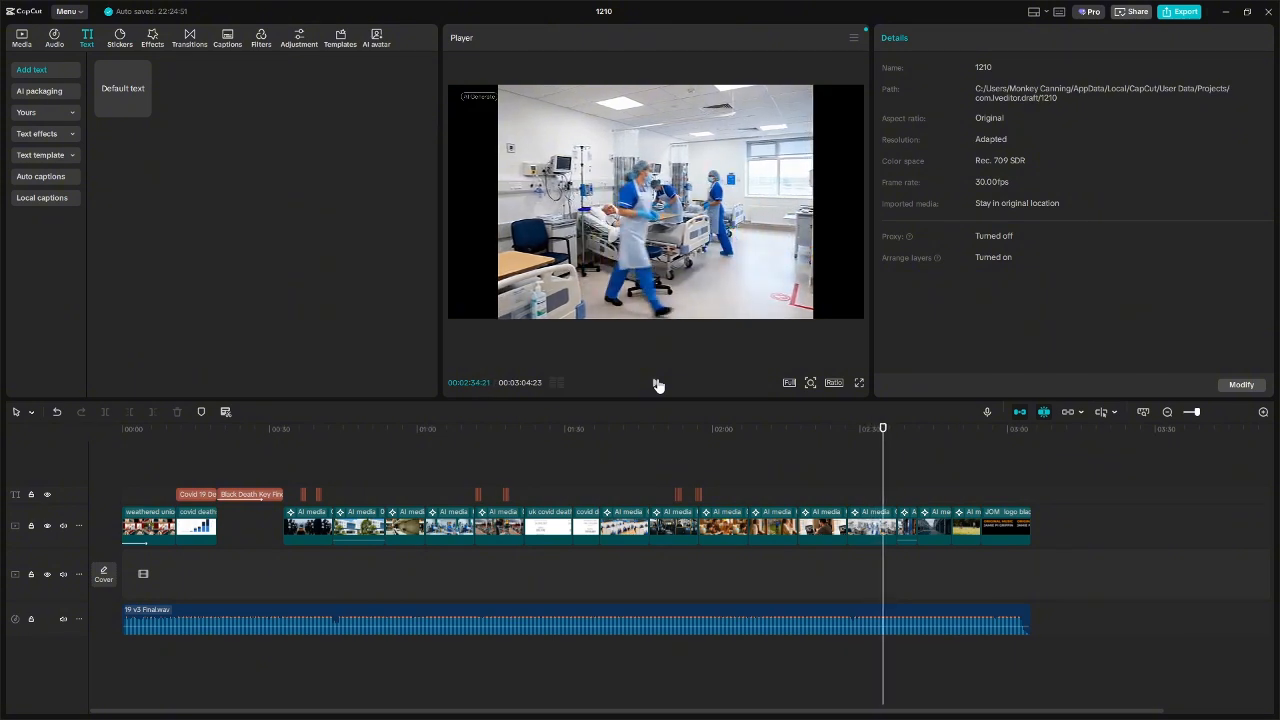
- Try reusing the first two groups of flashing text by pasting copies at 00:02:35:21, and delete the copies
{"action": "left_click_drag", "start_coordinate": [331, 498], "coordinate": [293, 495]}
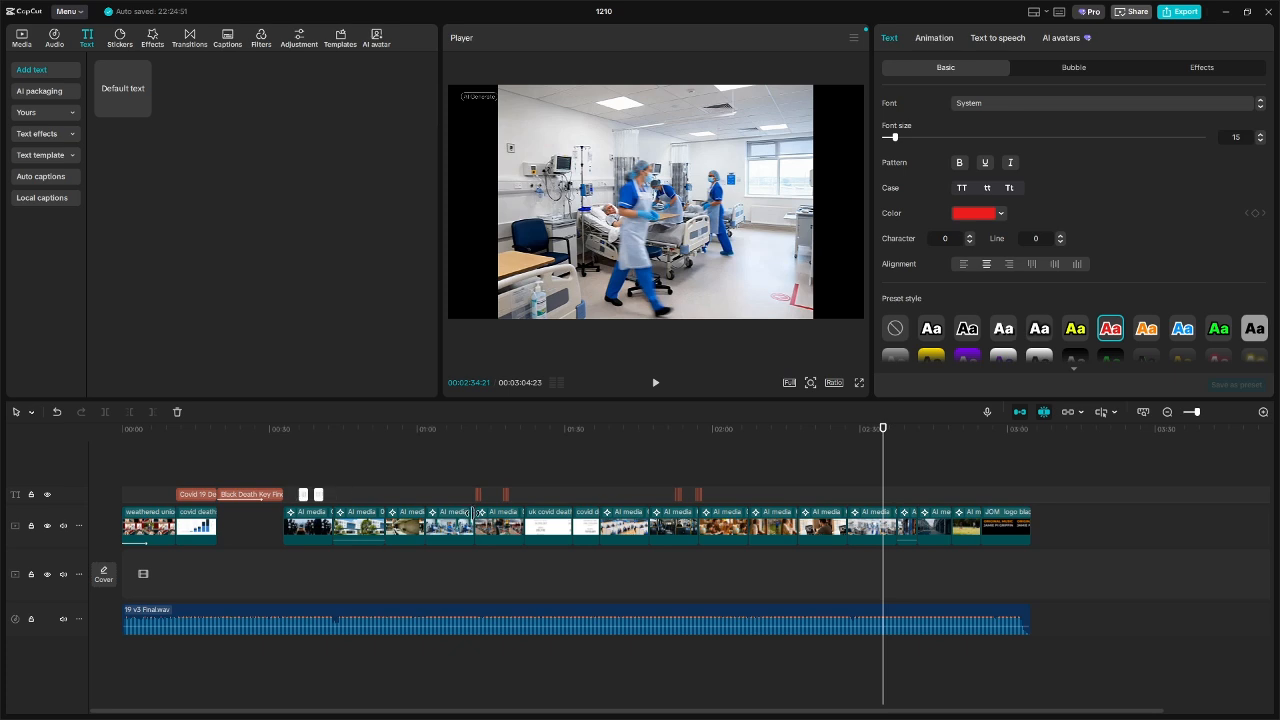
{"action": "left_click", "coordinate": [888, 493]}
{"action": "key", "text": "ctrl+v"}
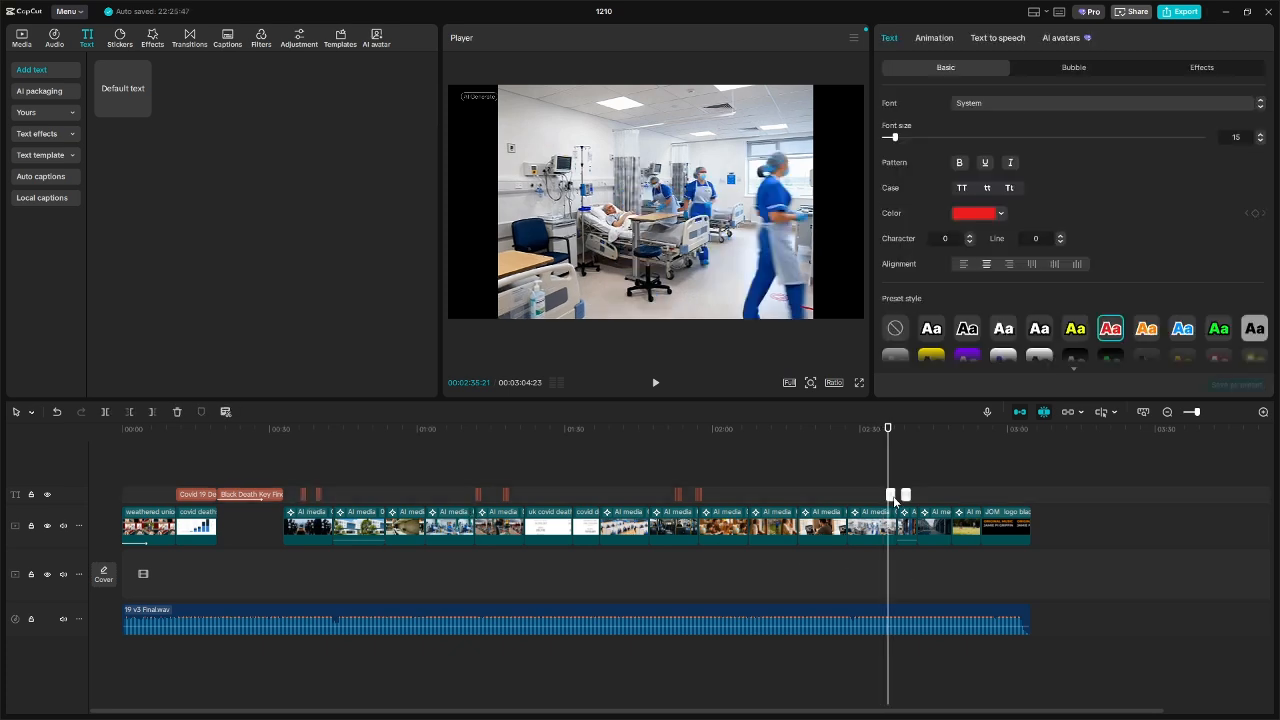
{"action": "left_click", "coordinate": [878, 476]}
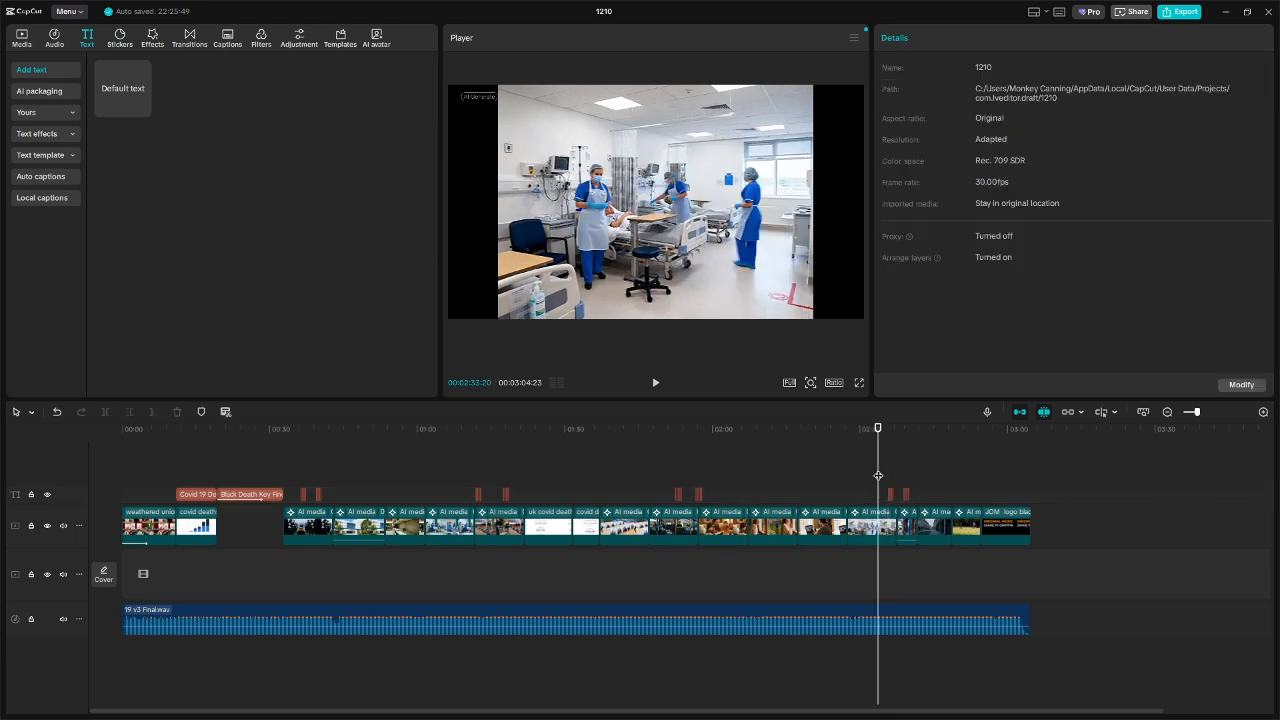
{"action": "left_click_drag", "start_coordinate": [925, 502], "coordinate": [864, 497]}
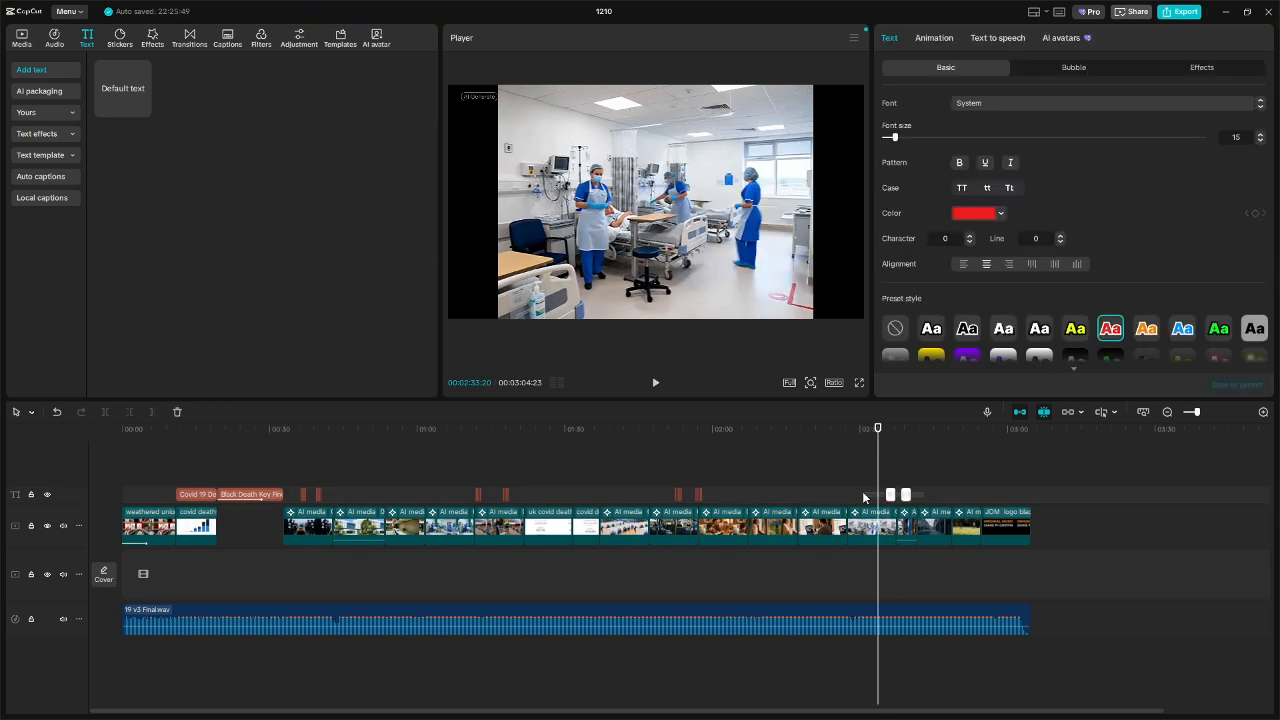
{"action": "key", "text": "Delete"}
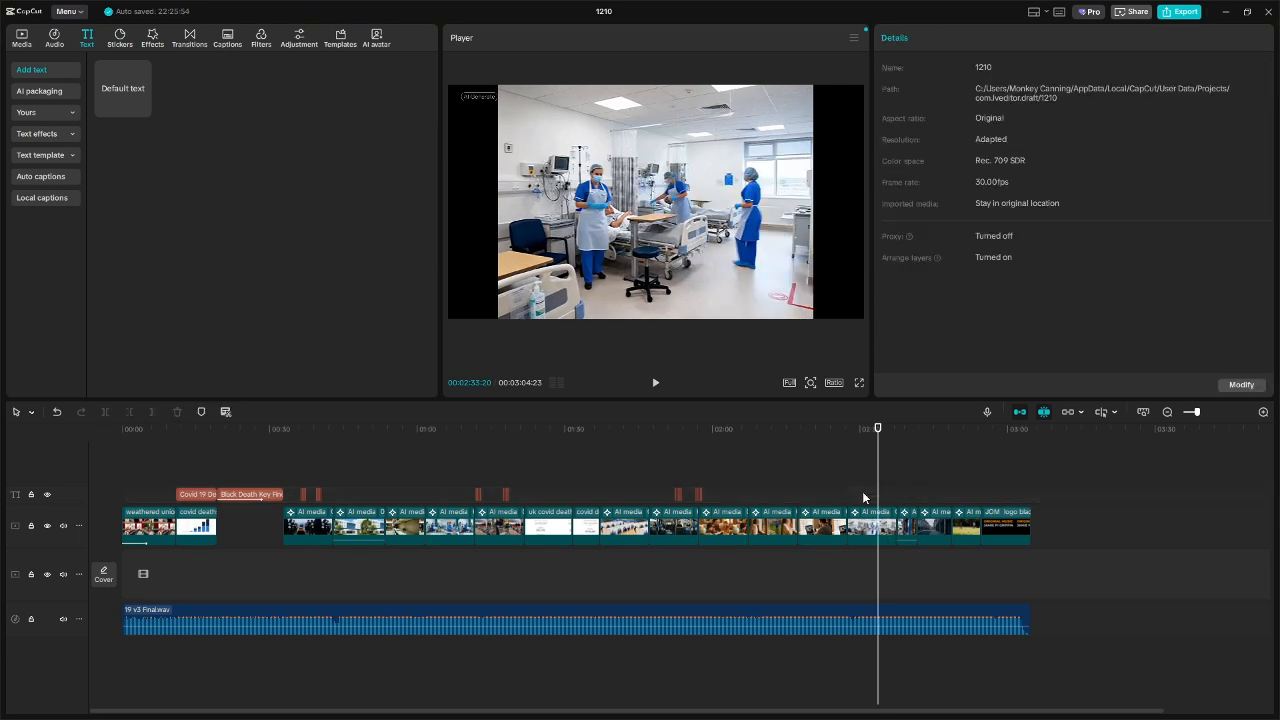
- Copy the "19" flash group from about 00:01:12, paste it over the hospital clip at 00:02:34:18, and play back the result
{"action": "left_click", "coordinate": [478, 494]}
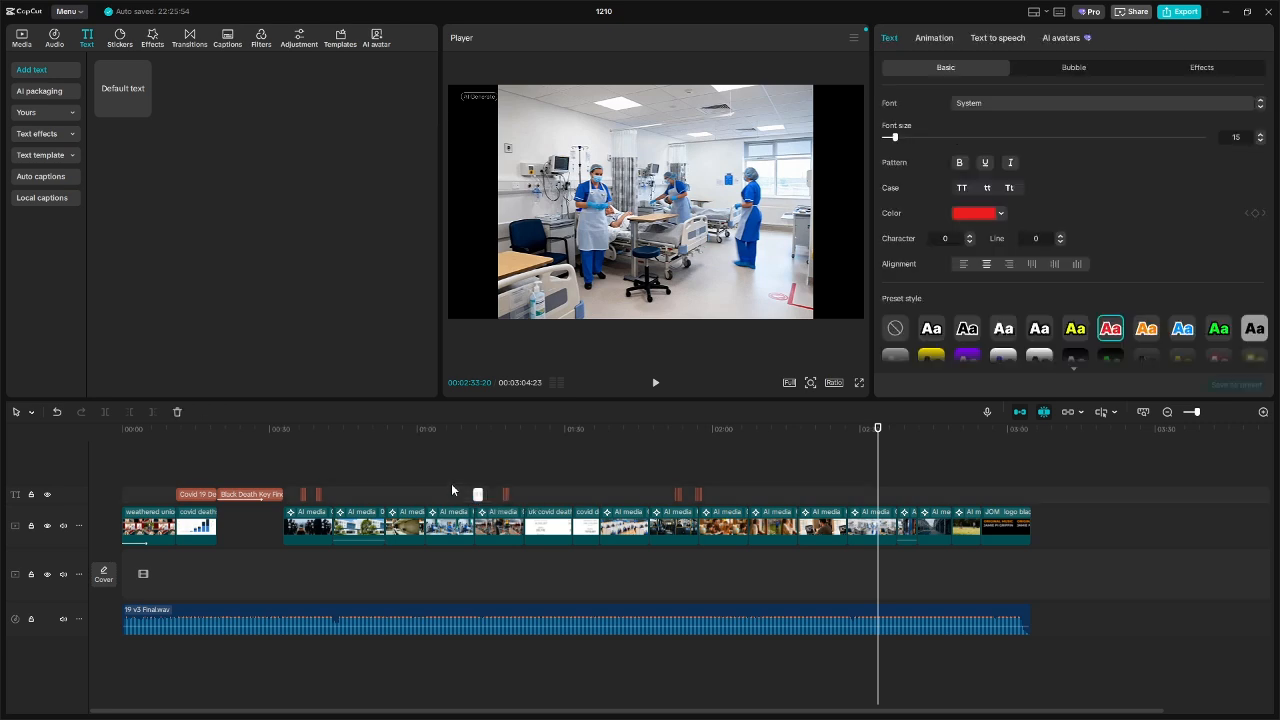
{"action": "left_click", "coordinate": [884, 498]}
{"action": "key", "text": "ctrl+v"}
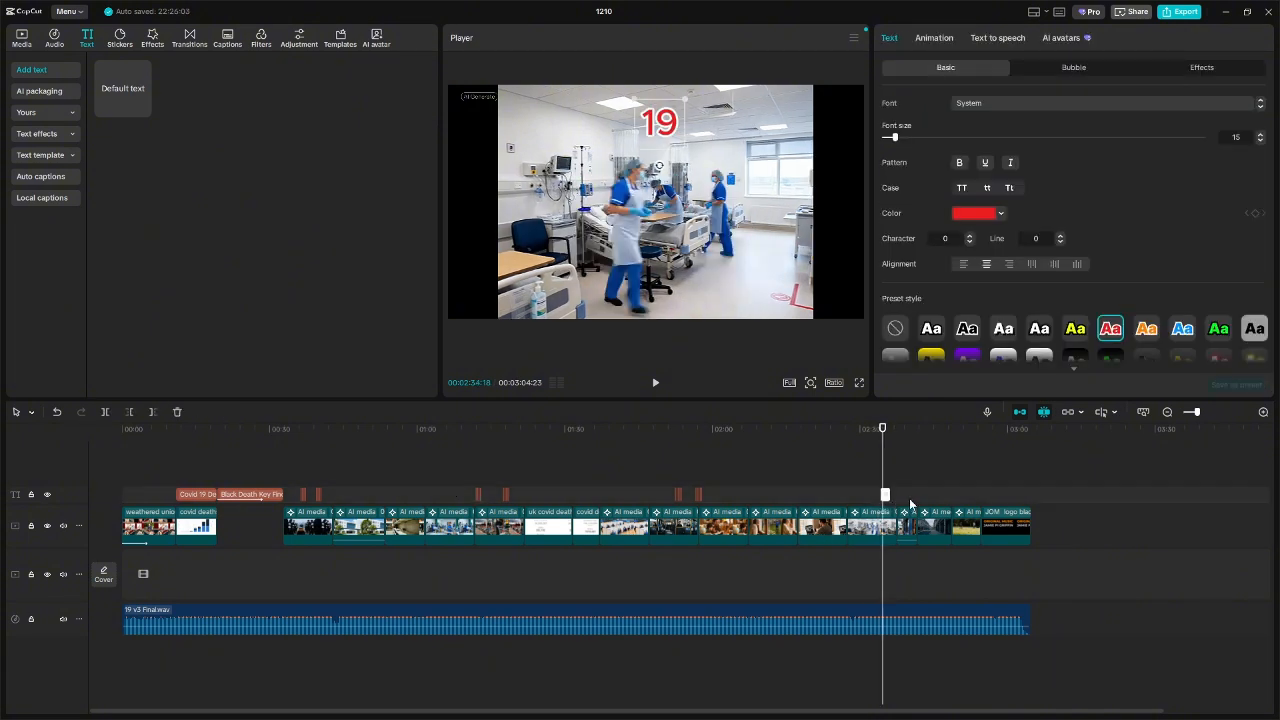
{"action": "left_click", "coordinate": [866, 483]}
{"action": "left_click", "coordinate": [655, 382]}
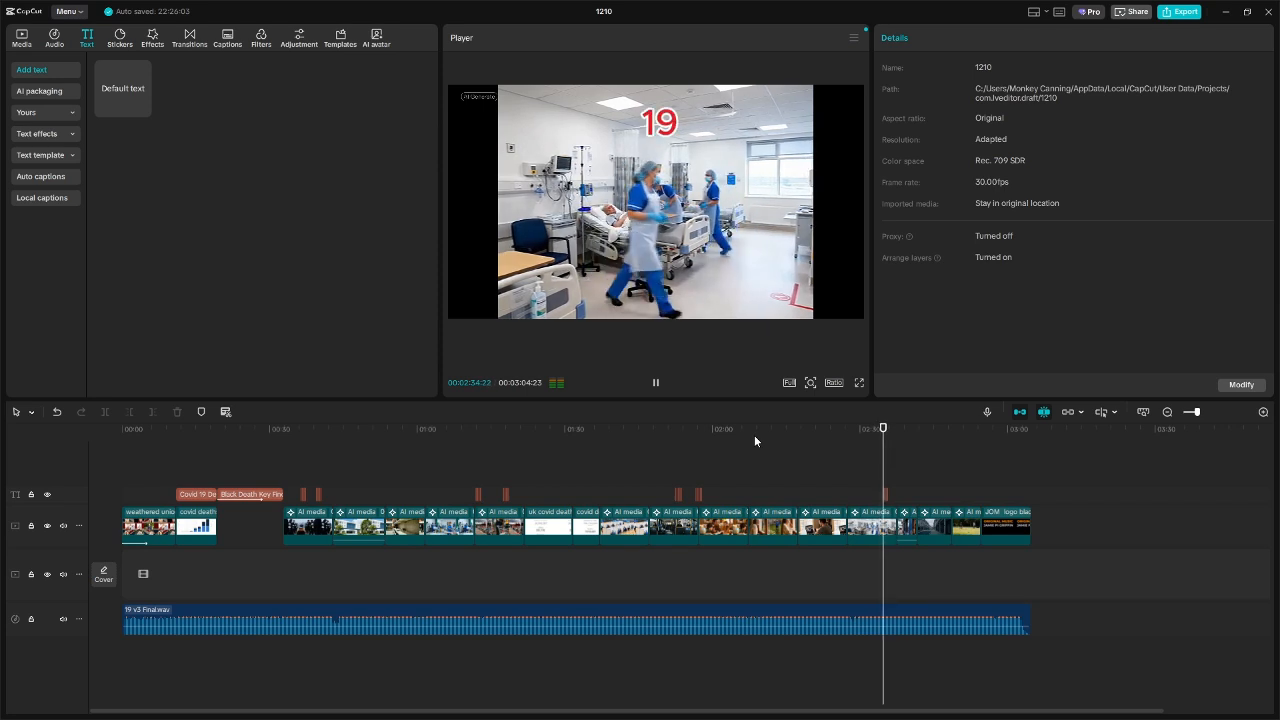
{"action": "left_click", "coordinate": [655, 382]}
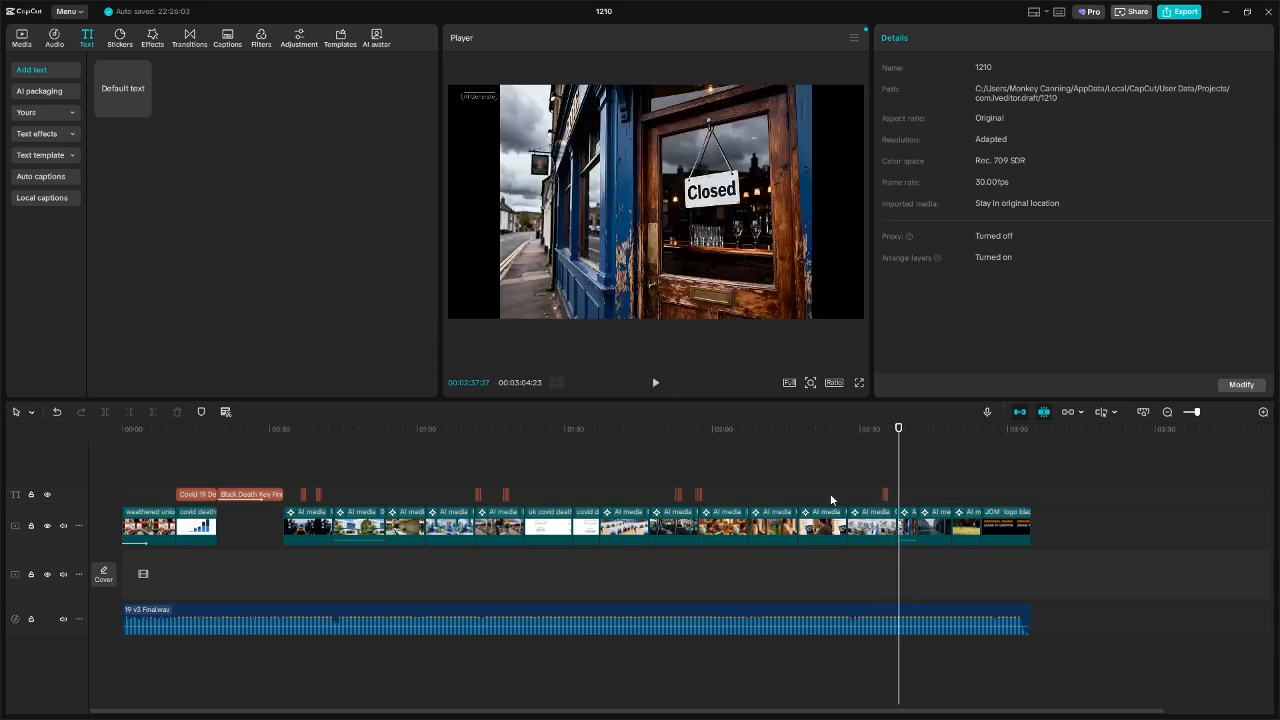
- Try to move the group of four "19" clips over the hospital clip earlier, and undo the accidental trims
{"action": "left_click", "coordinate": [830, 493]}
{"action": "left_click", "coordinate": [886, 494]}
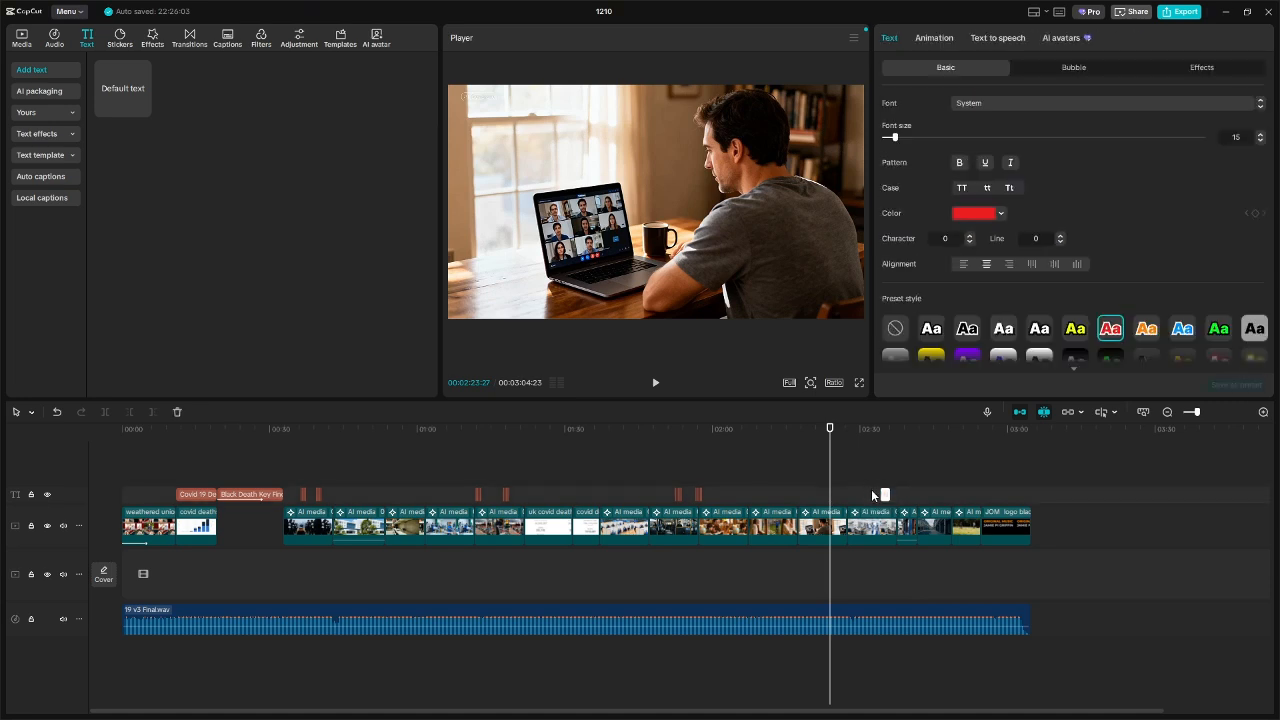
{"action": "left_click", "coordinate": [1263, 412]}
{"action": "left_click", "coordinate": [1263, 412]}
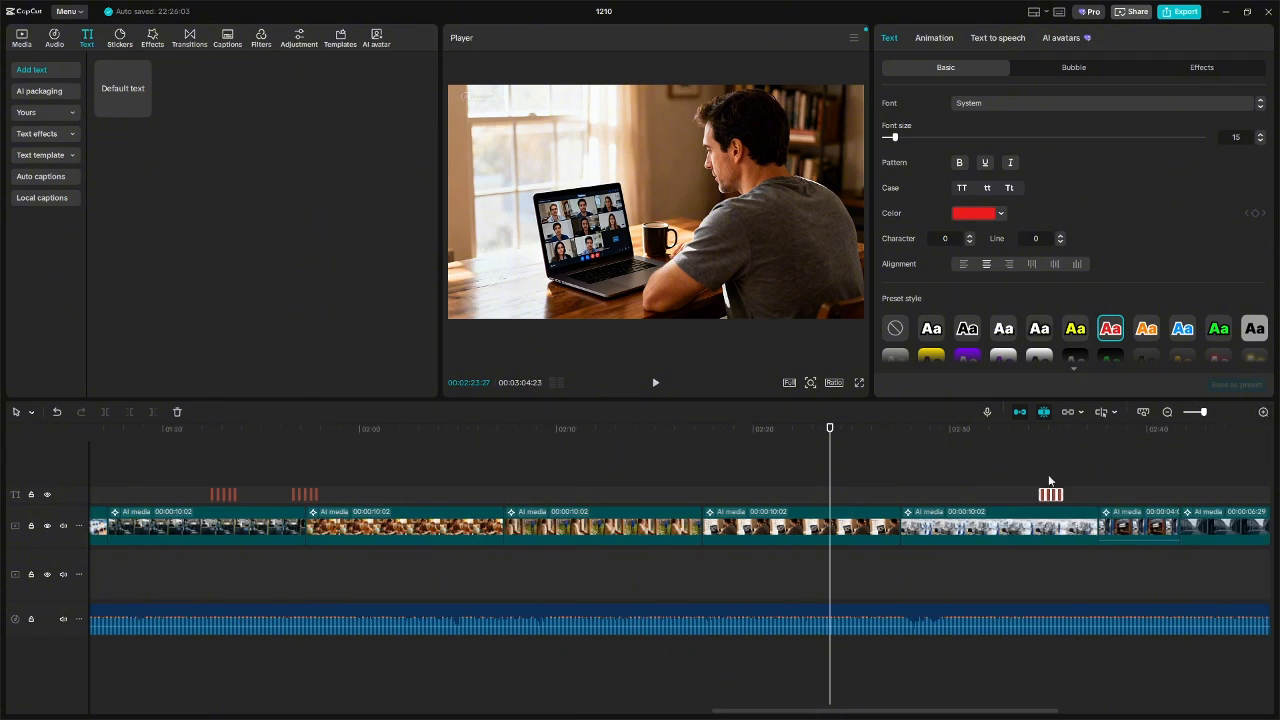
{"action": "left_click_drag", "start_coordinate": [857, 713], "coordinate": [961, 711]}
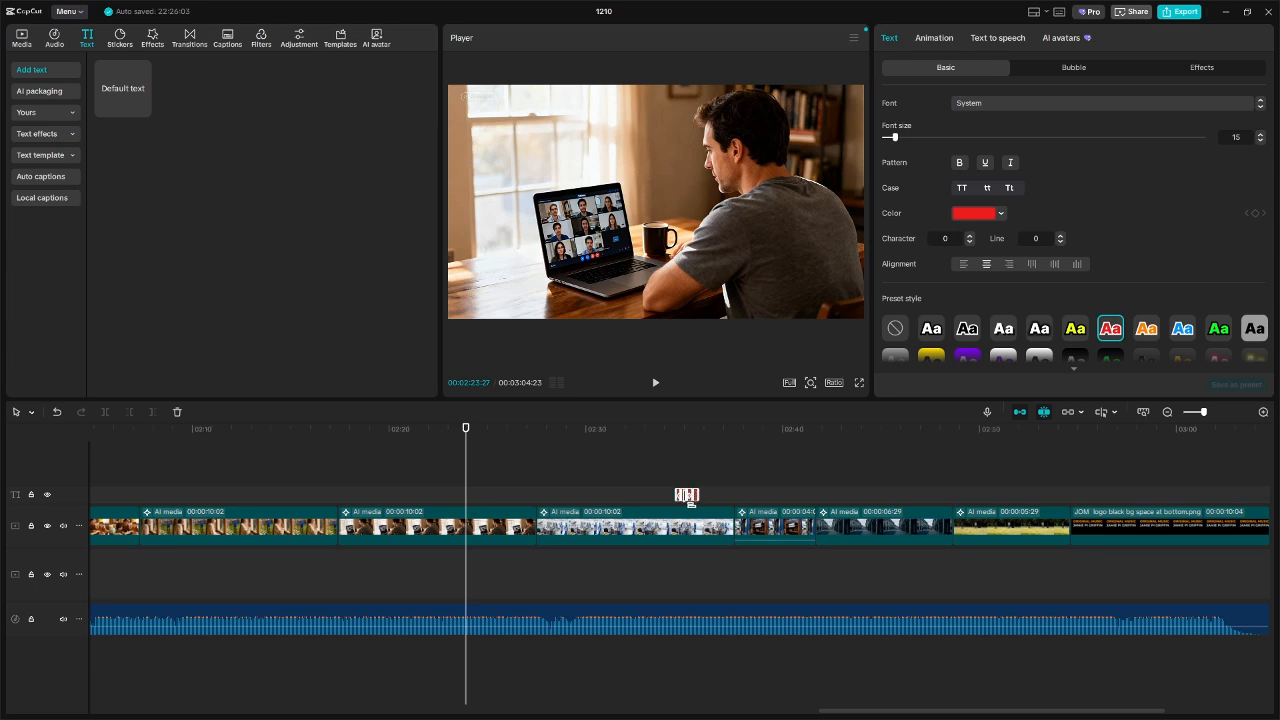
{"action": "left_click", "coordinate": [764, 482]}
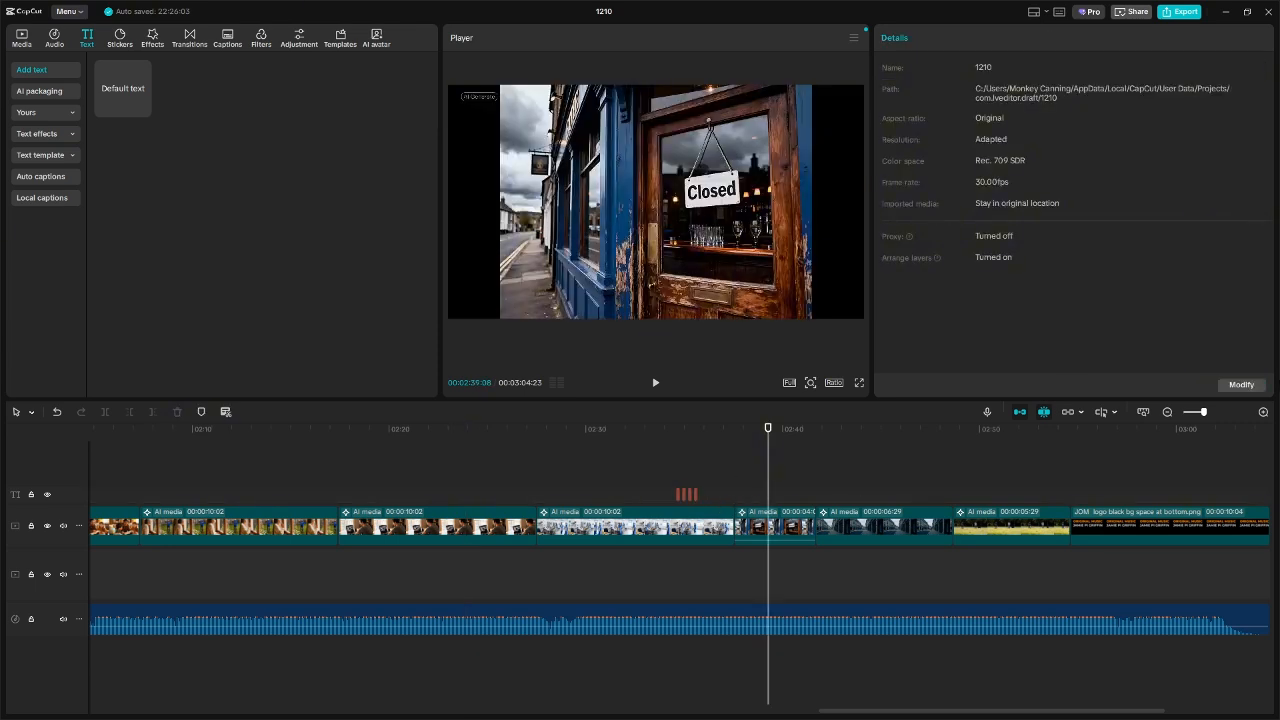
{"action": "left_click", "coordinate": [1260, 413]}
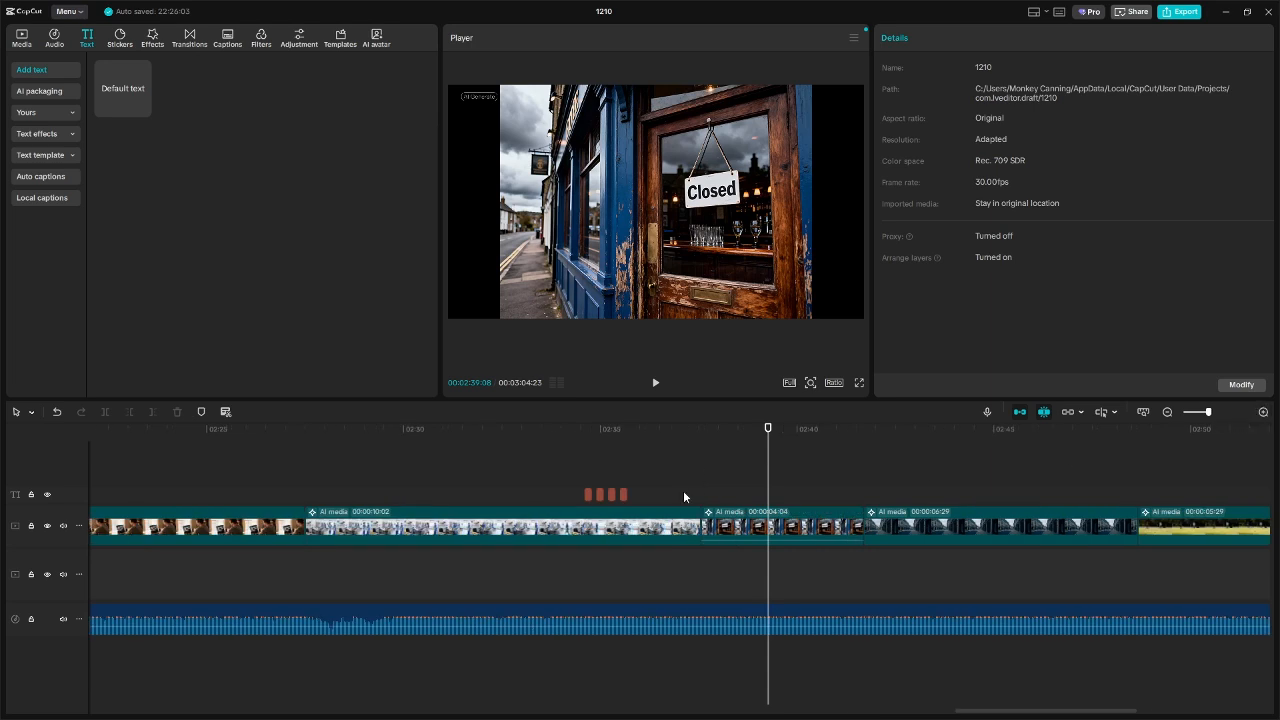
{"action": "left_click", "coordinate": [618, 494]}
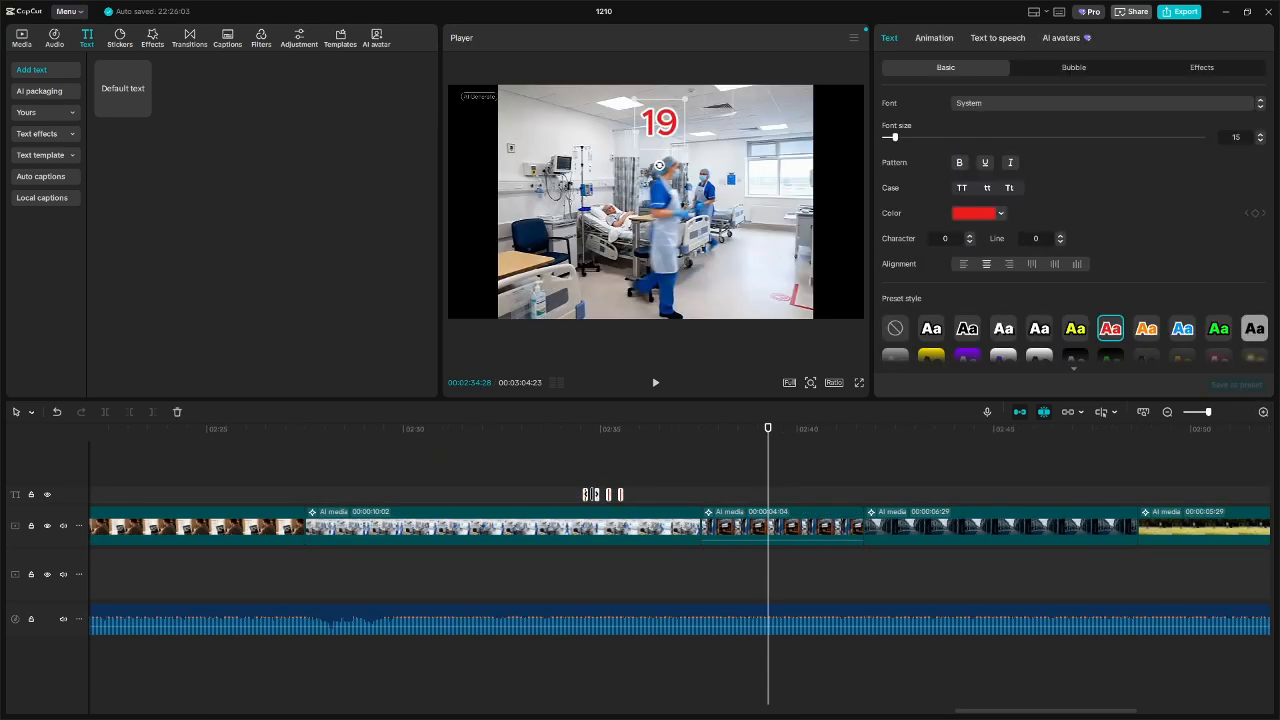
{"action": "left_click", "coordinate": [57, 412]}
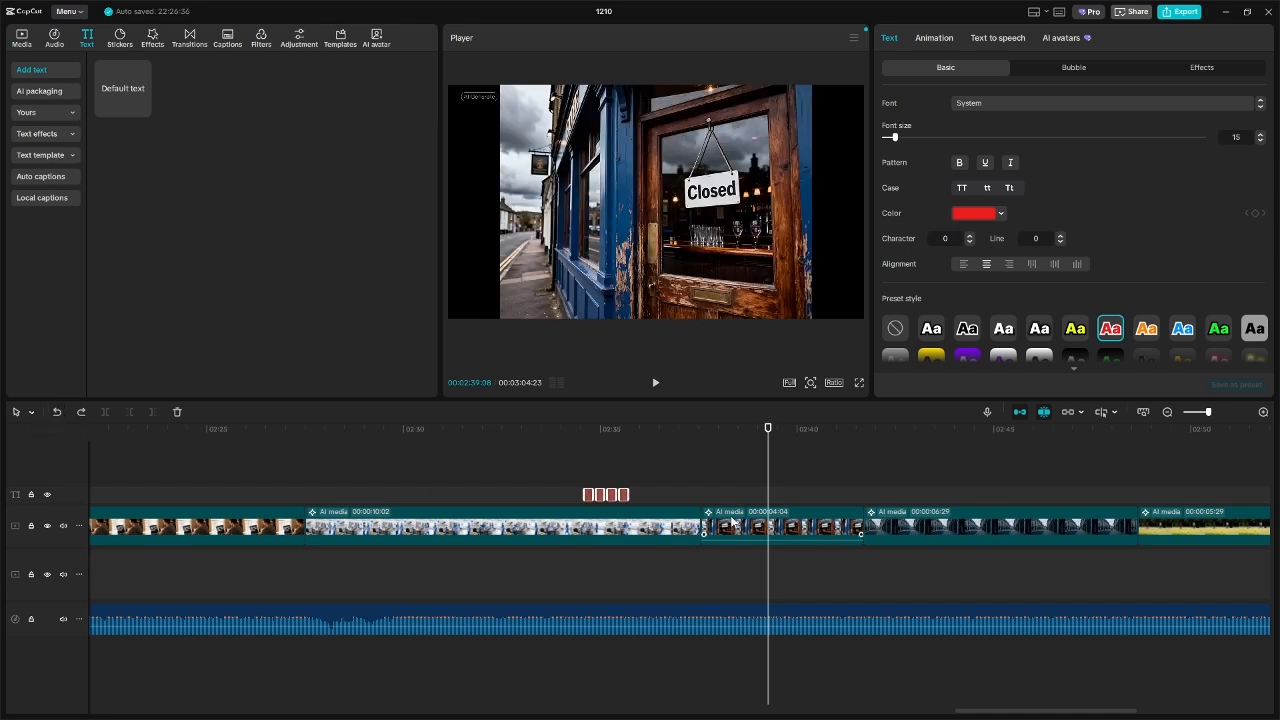
{"action": "left_click", "coordinate": [709, 462]}
{"action": "left_click", "coordinate": [615, 494]}
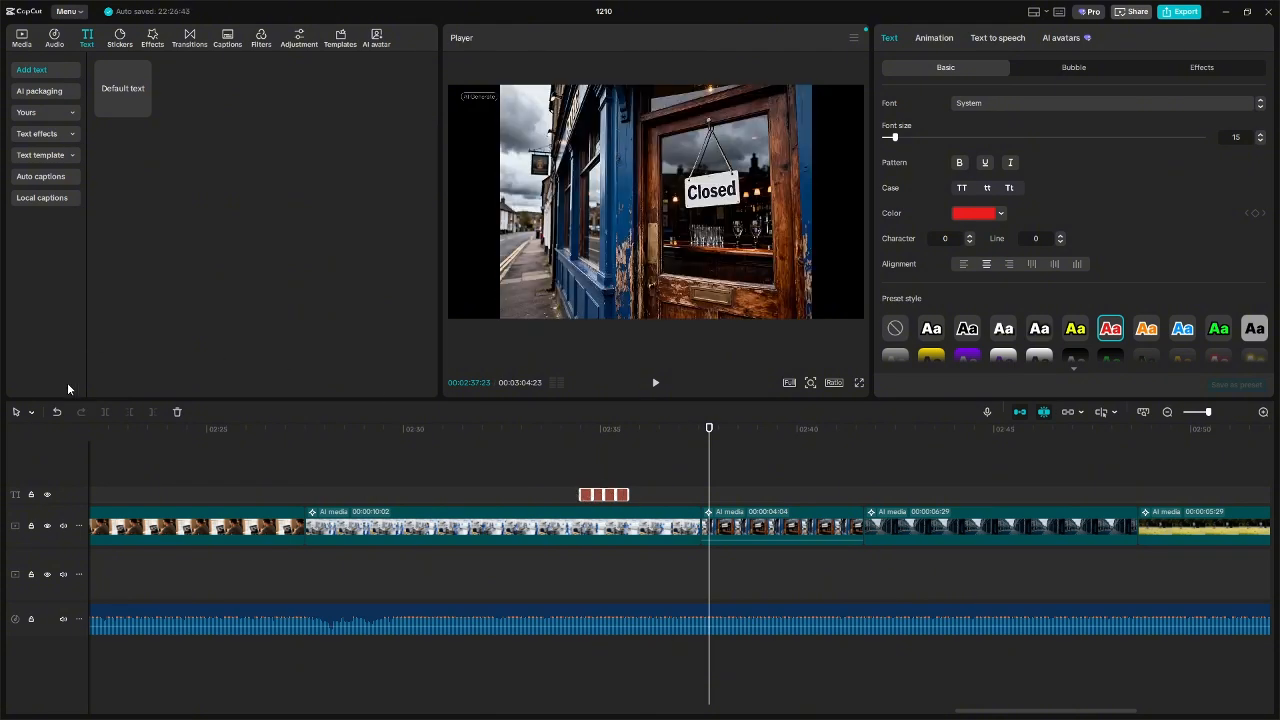
{"action": "left_click", "coordinate": [57, 412]}
- Shift the four "19" clips over the hospital clip slightly earlier and play back from 00:02:34:08
{"action": "left_click", "coordinate": [1263, 412]}
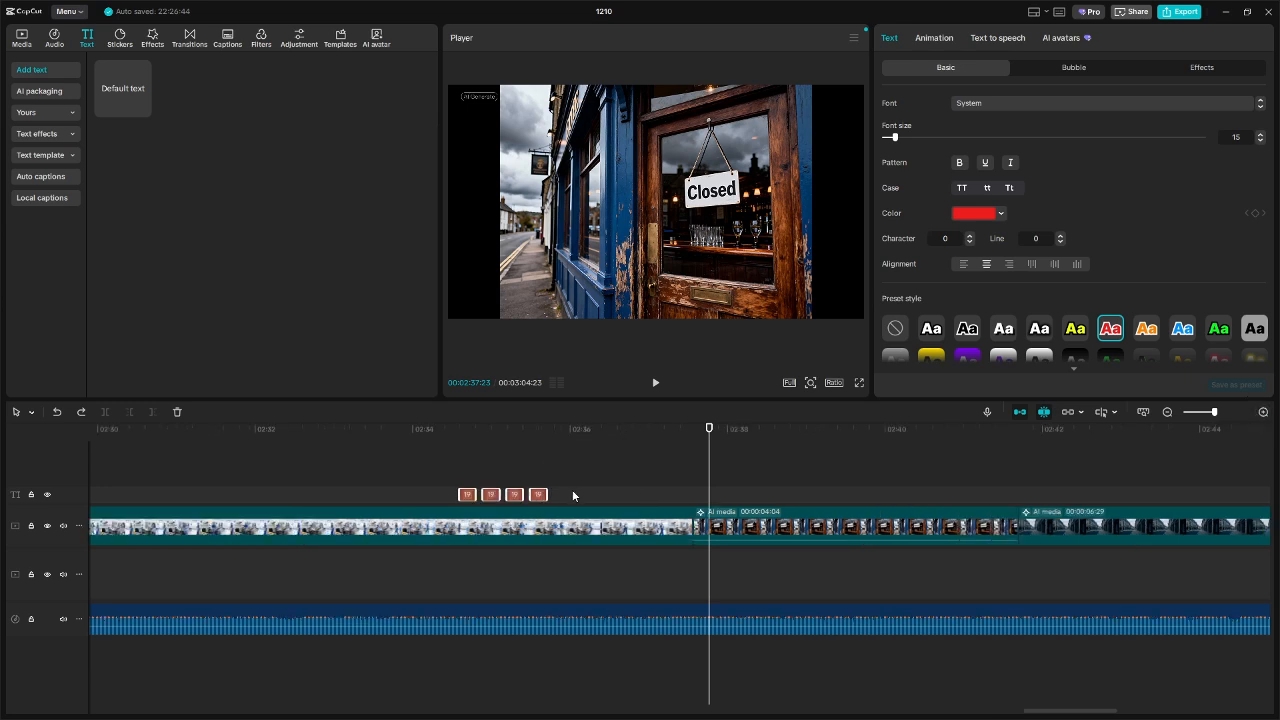
{"action": "left_click_drag", "start_coordinate": [540, 500], "coordinate": [522, 495]}
{"action": "left_click", "coordinate": [435, 472]}
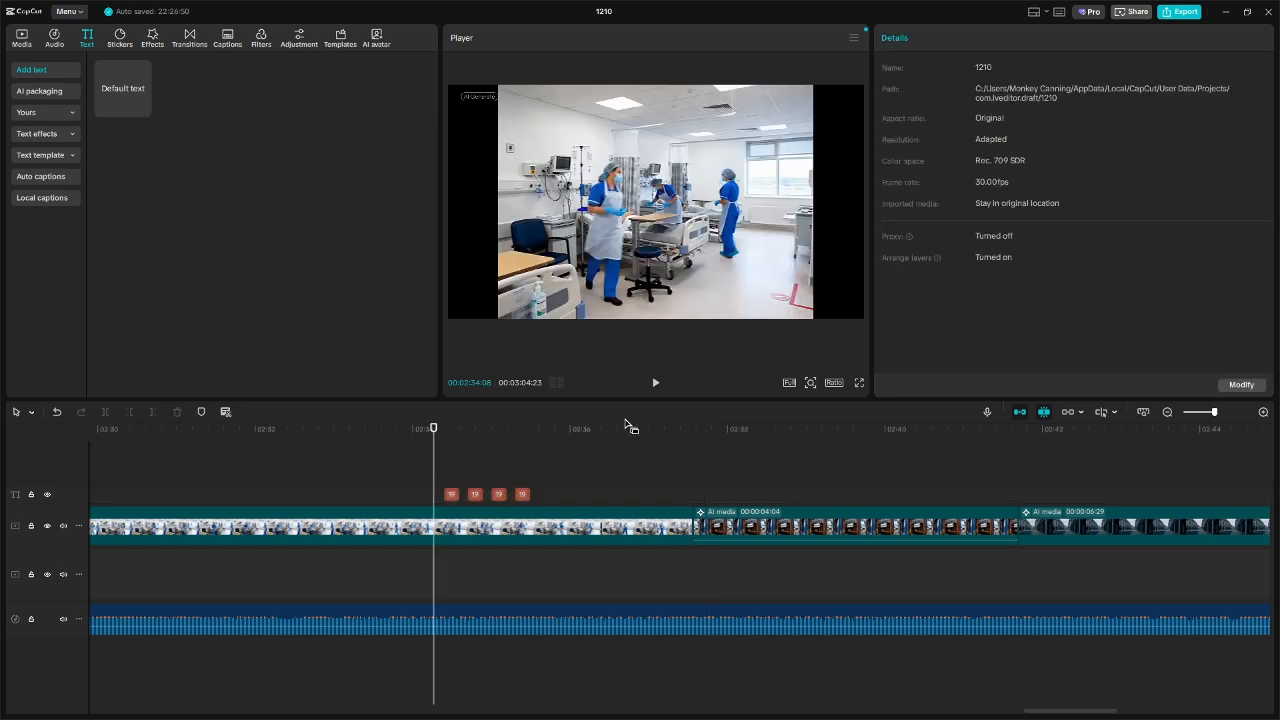
{"action": "left_click", "coordinate": [655, 382]}
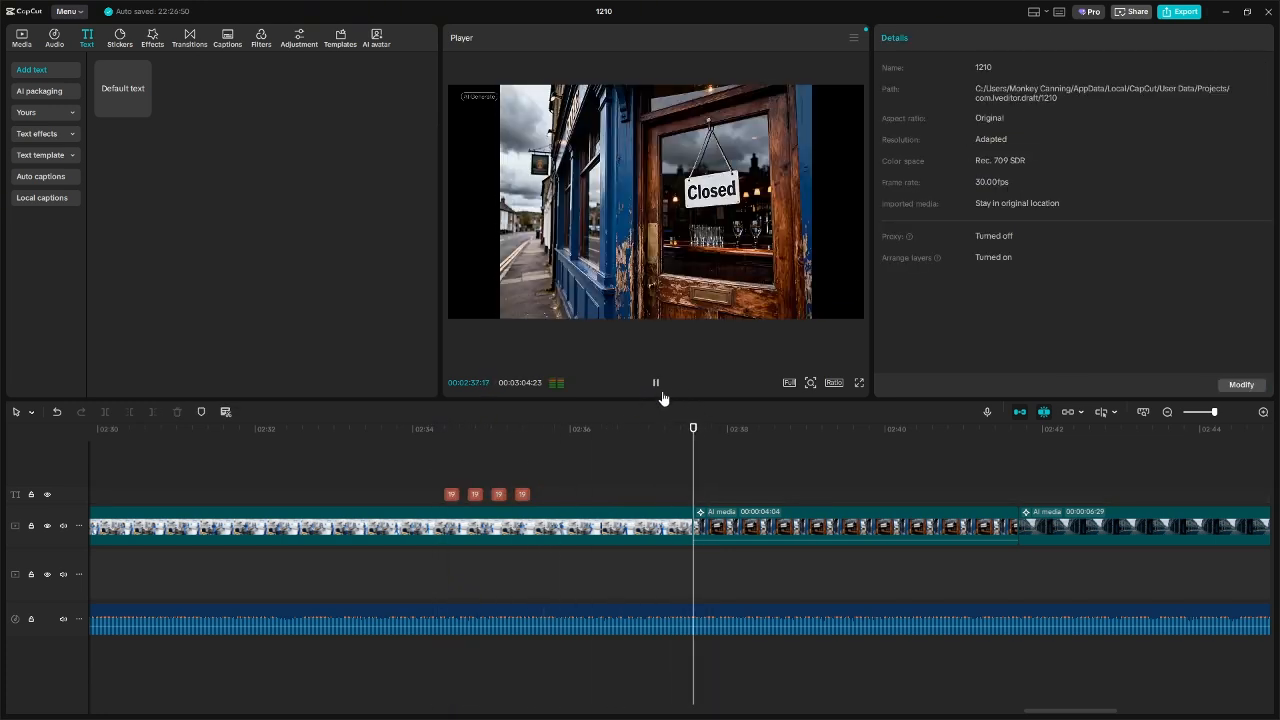
- Copy the group of "19" clips, paste it at 00:02:36:14, and play back from 00:02:36:07
{"action": "left_click_drag", "start_coordinate": [564, 499], "coordinate": [421, 478]}
{"action": "left_click", "coordinate": [607, 495]}
{"action": "key", "text": "ctrl+v"}
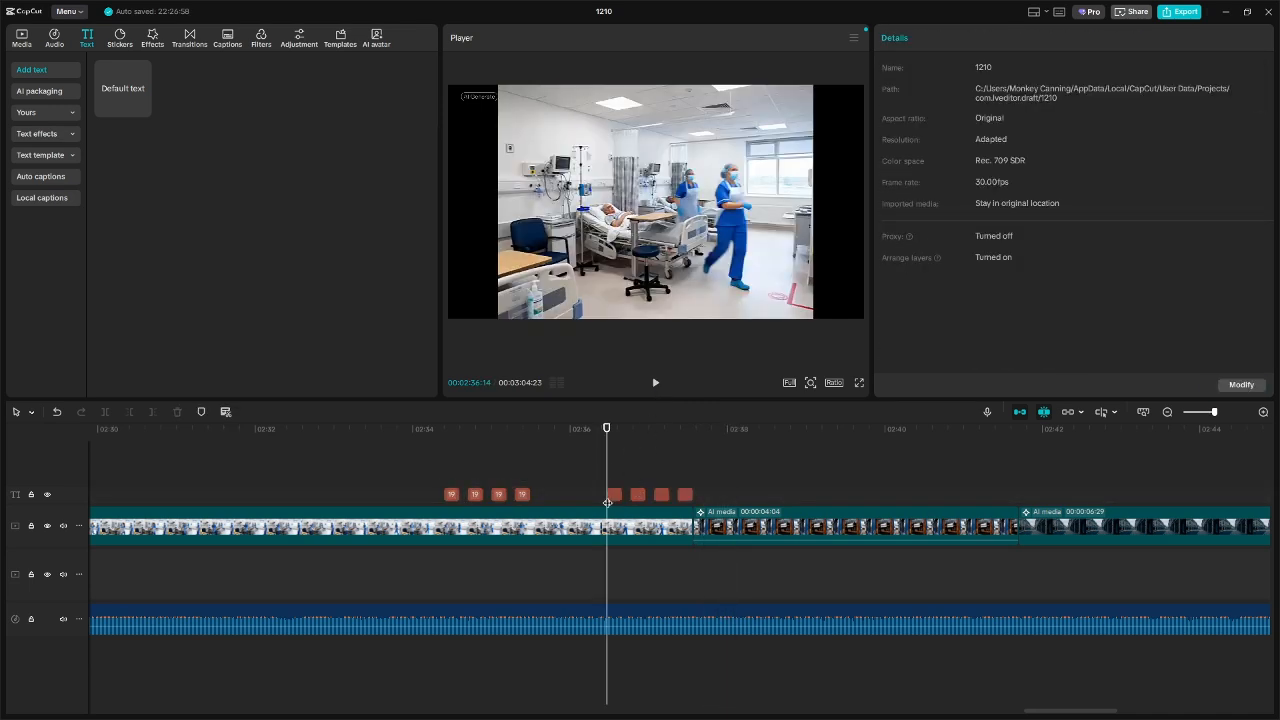
{"action": "left_click", "coordinate": [593, 455]}
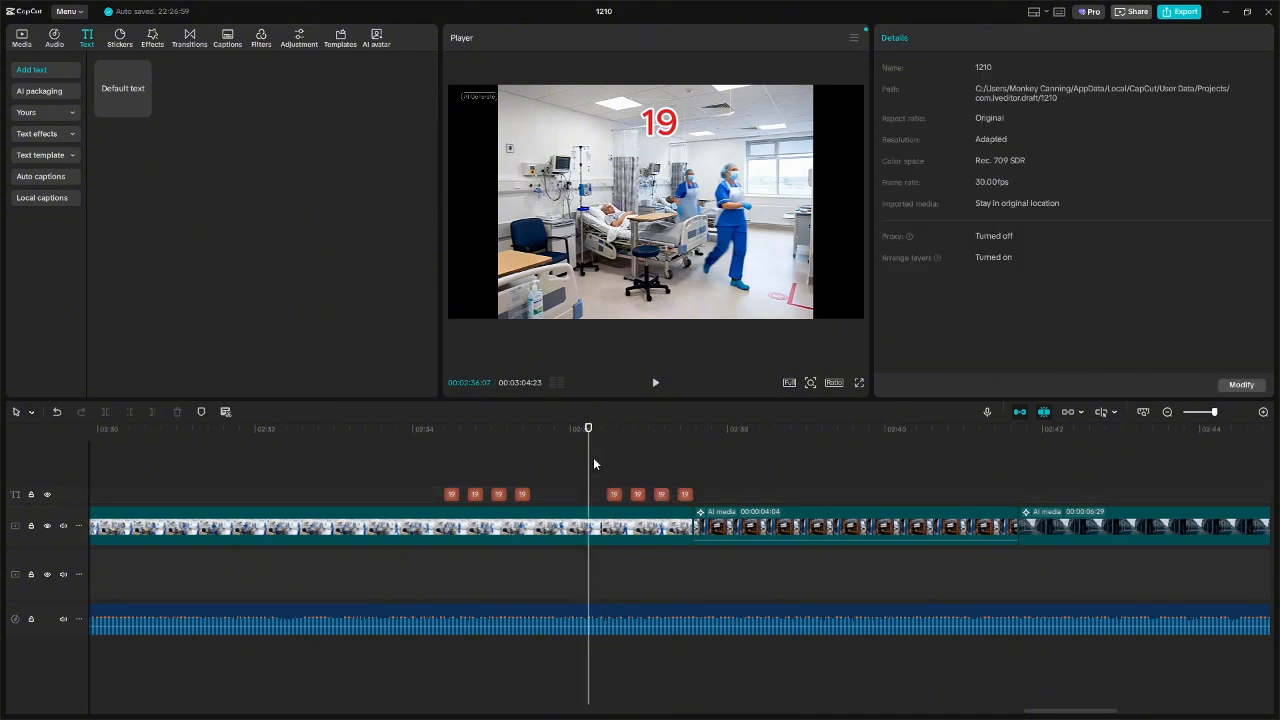
{"action": "left_click", "coordinate": [656, 384]}
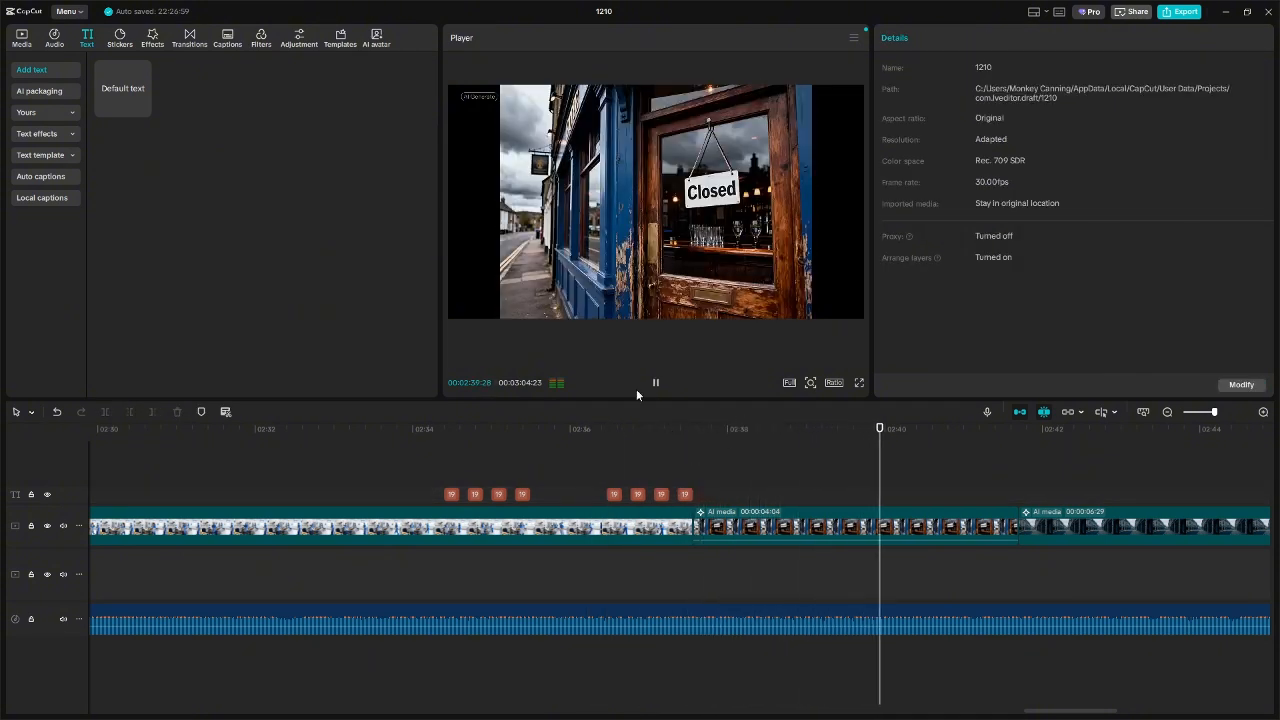
{"action": "left_click", "coordinate": [656, 384]}
- Move the pasted "19" clips onto the "Closed" door clip at about 00:02:39:10 and play back the result
{"action": "left_click_drag", "start_coordinate": [710, 502], "coordinate": [586, 481]}
{"action": "left_click_drag", "start_coordinate": [658, 497], "coordinate": [832, 500]}
{"action": "left_click", "coordinate": [815, 464]}
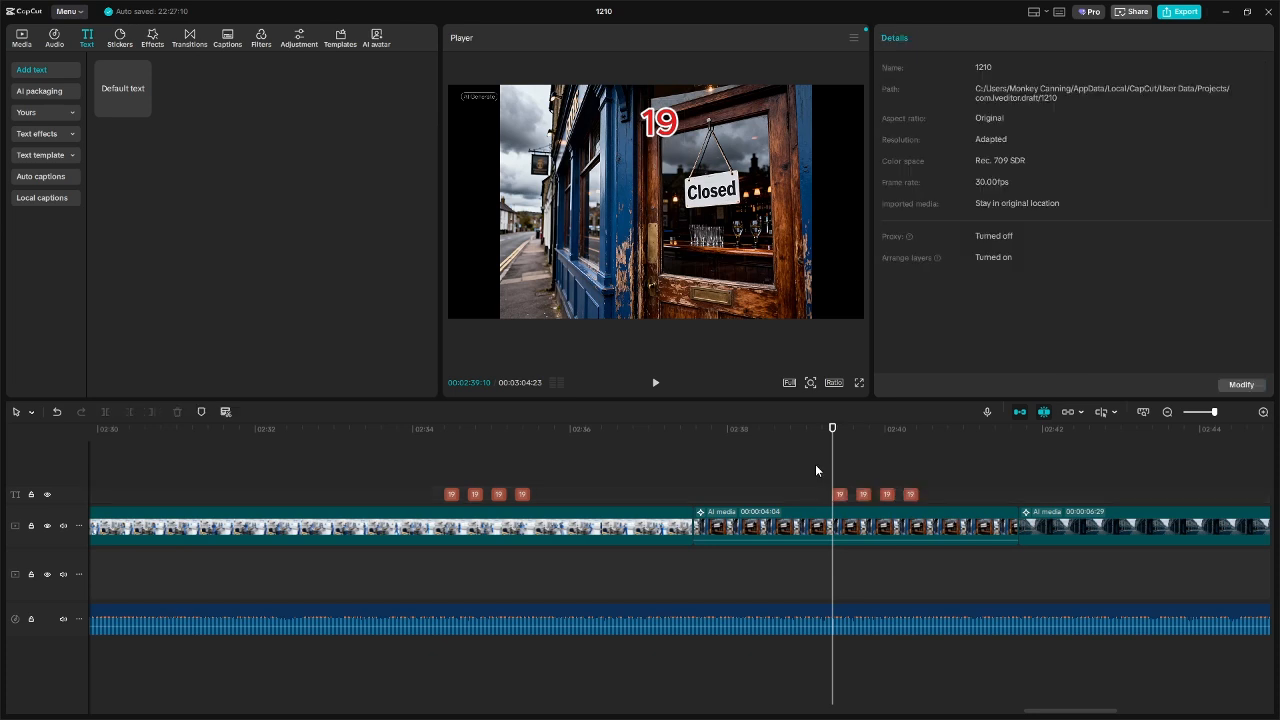
{"action": "left_click", "coordinate": [656, 384]}
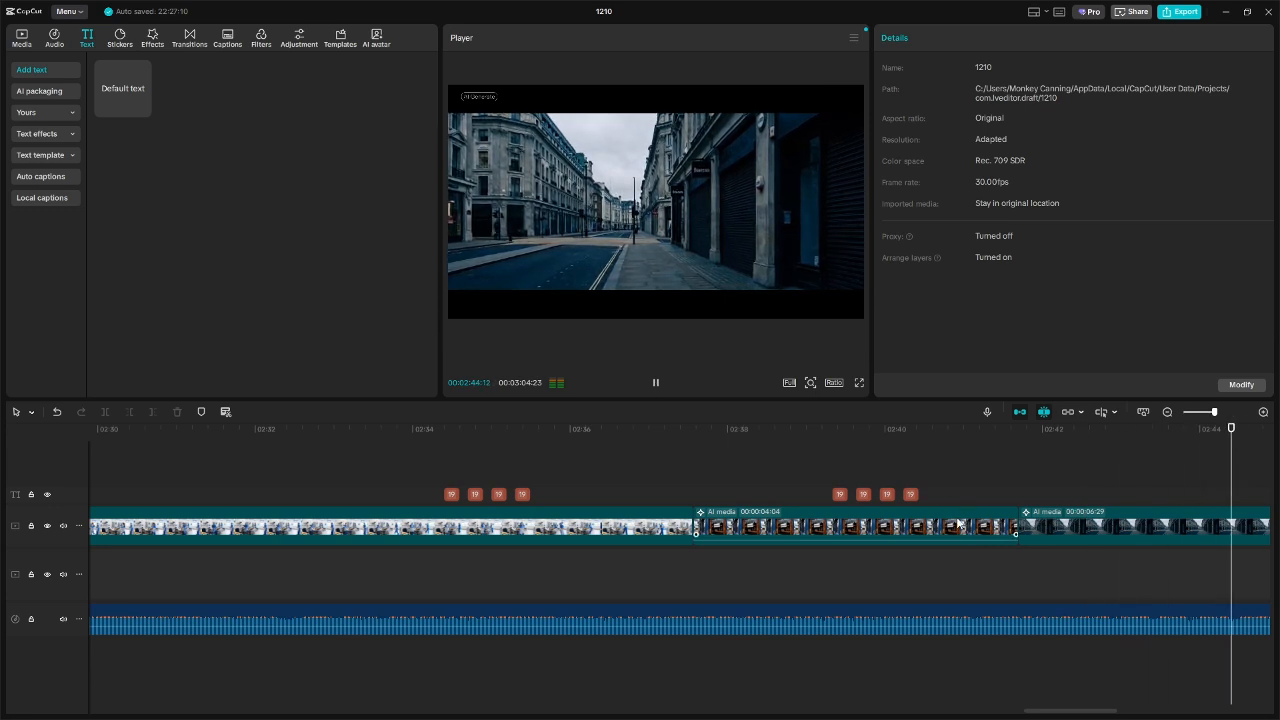
{"action": "left_click", "coordinate": [656, 384]}
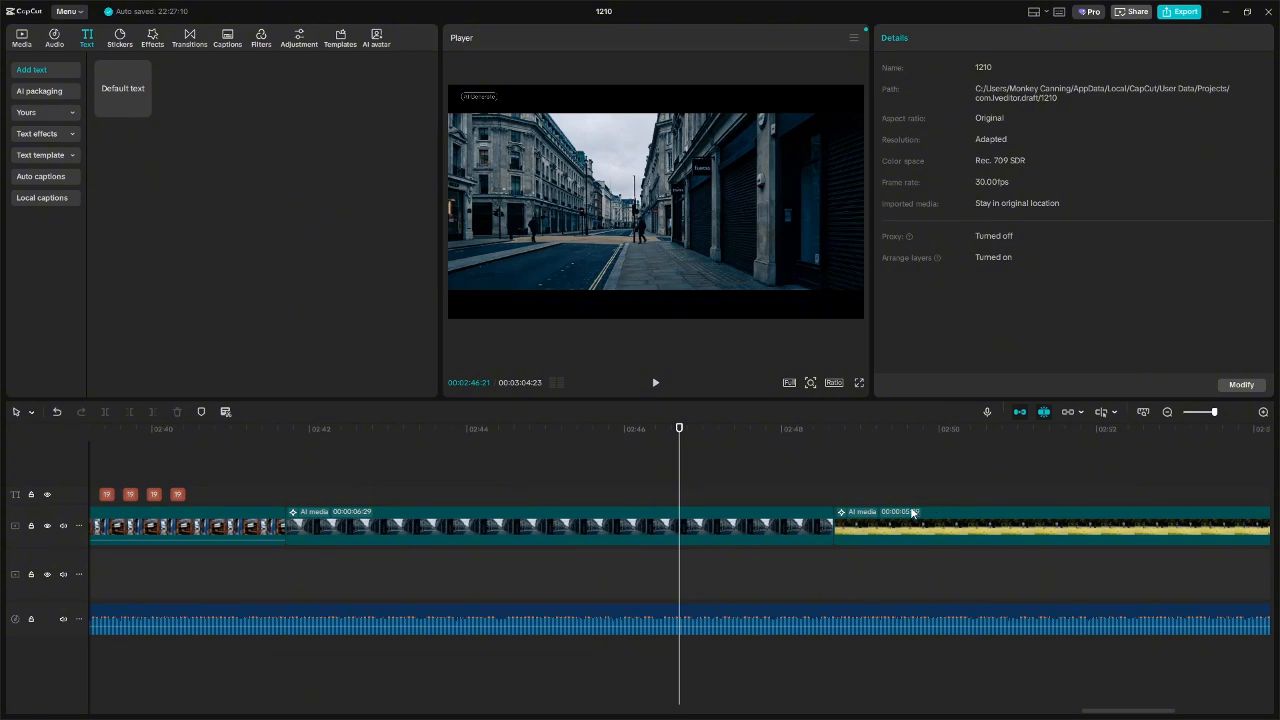
- Replay the "19" flashes over the "Closed" door clip, shift them slightly earlier, and play back from 00:02:38:27
{"action": "left_click_drag", "start_coordinate": [1095, 714], "coordinate": [1039, 713]}
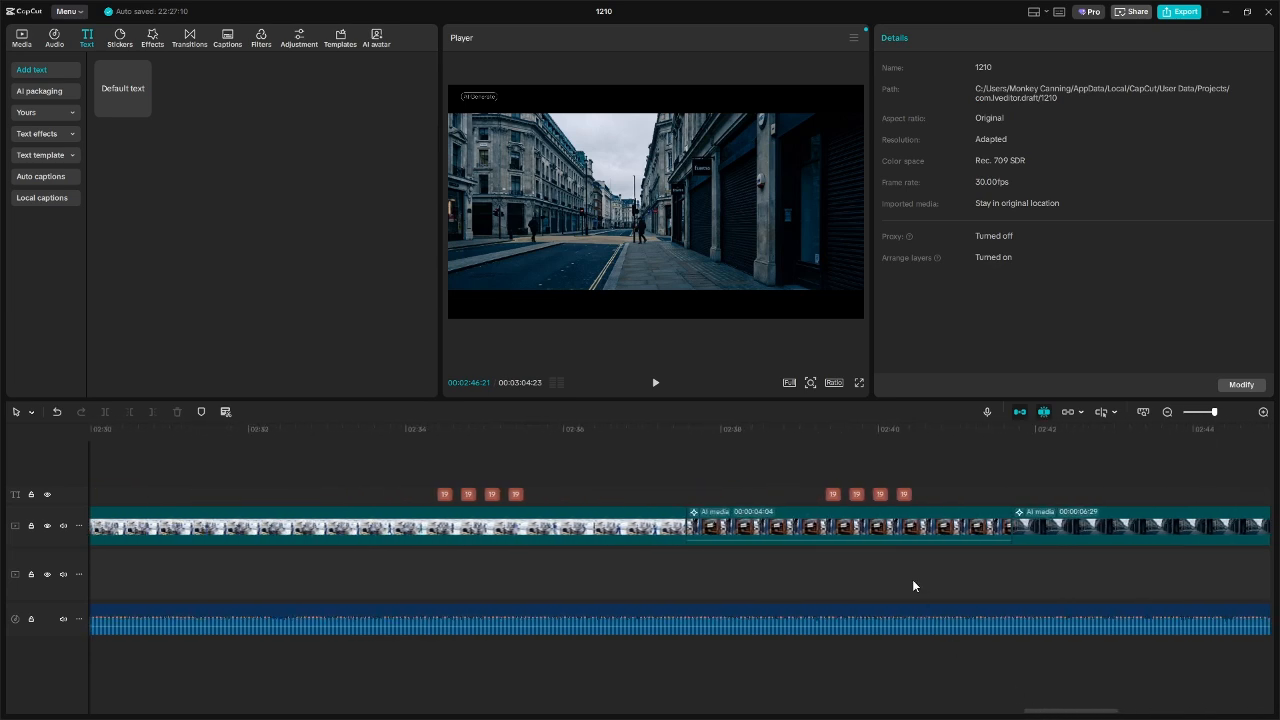
{"action": "left_click", "coordinate": [807, 478]}
{"action": "left_click", "coordinate": [652, 385]}
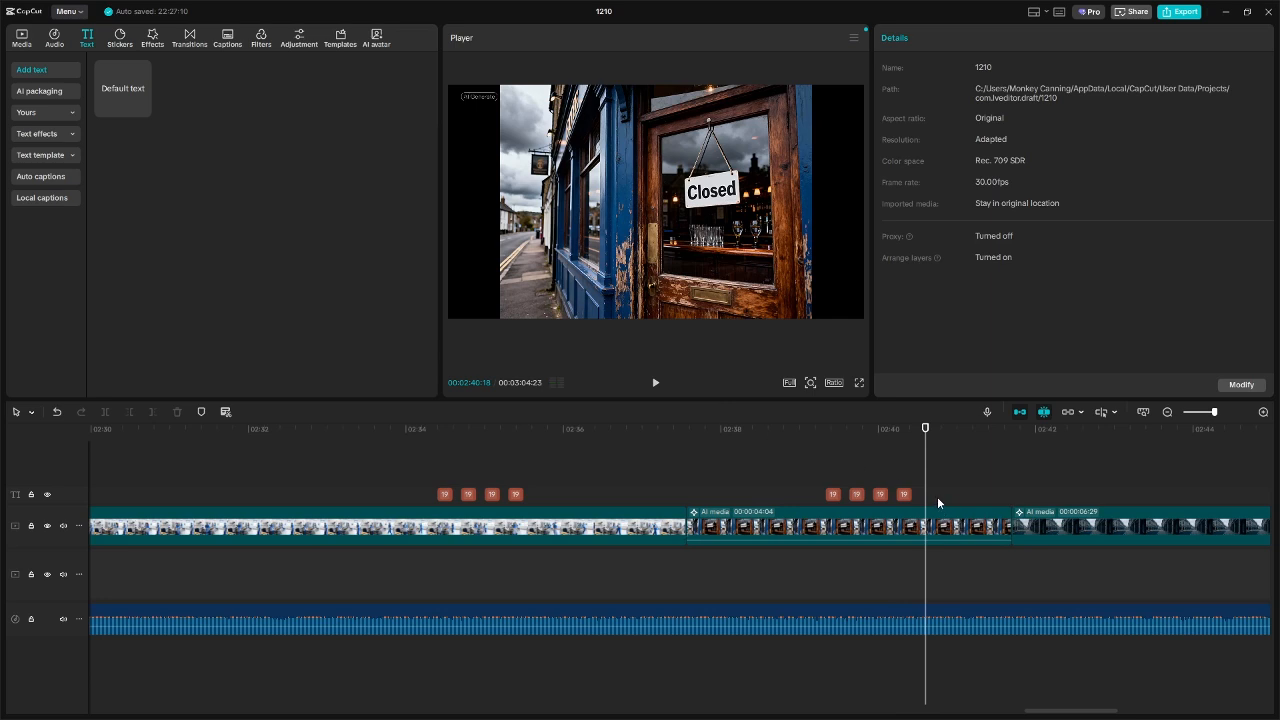
{"action": "left_click_drag", "start_coordinate": [937, 502], "coordinate": [816, 495]}
{"action": "left_click", "coordinate": [791, 479]}
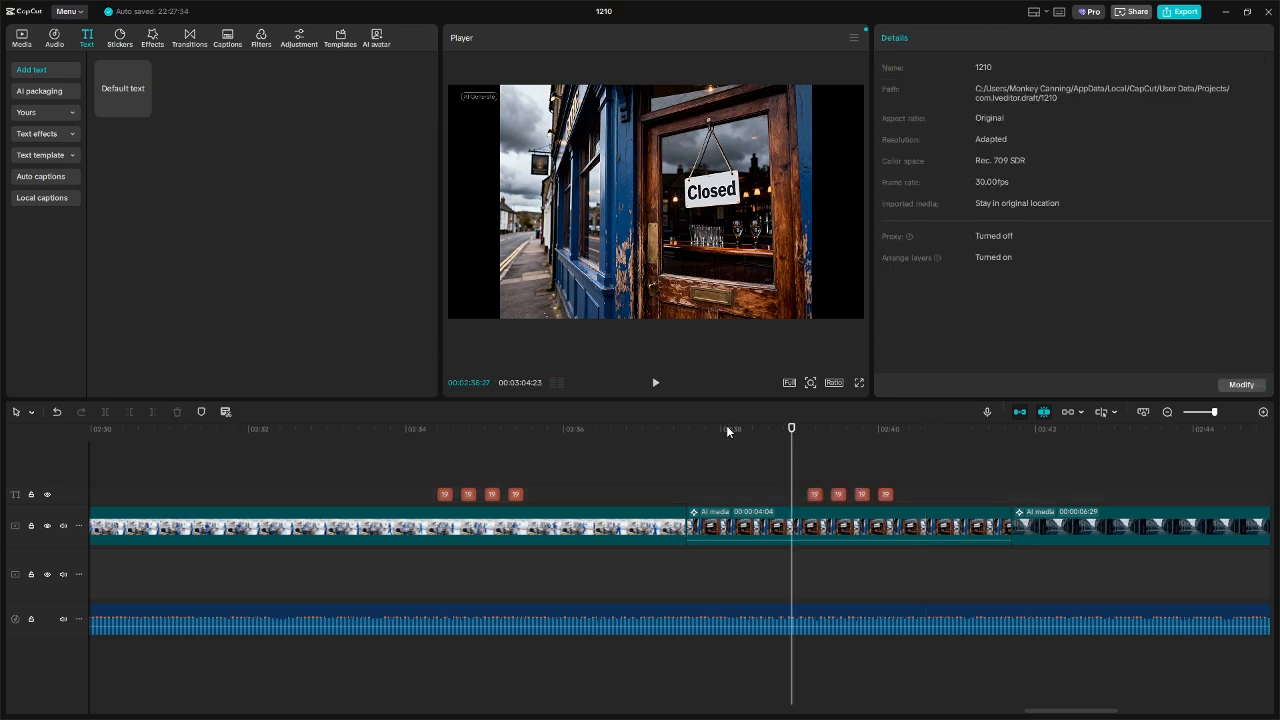
{"action": "left_click", "coordinate": [655, 383]}
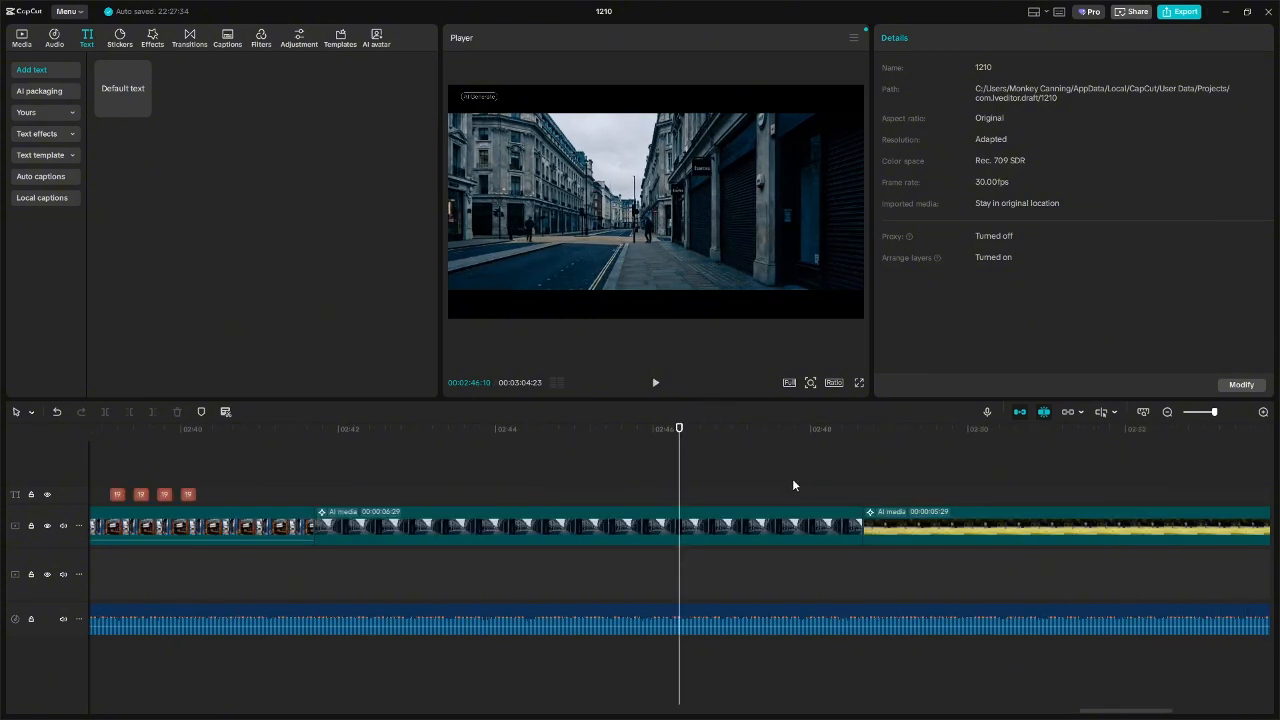
- Play through the hospital clip and shift its four "19" clips earlier to start at about 00:02:34:00
{"action": "left_click_drag", "start_coordinate": [1107, 716], "coordinate": [1014, 708]}
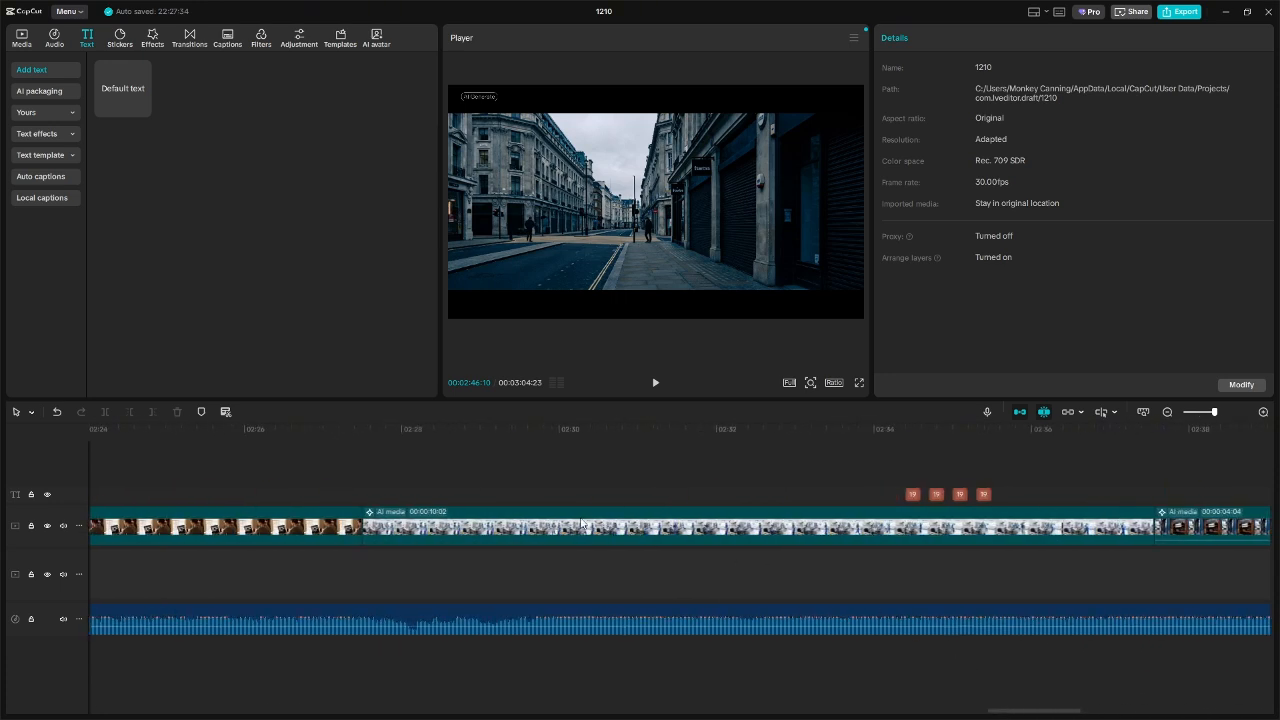
{"action": "left_click", "coordinate": [537, 476]}
{"action": "left_click", "coordinate": [656, 385]}
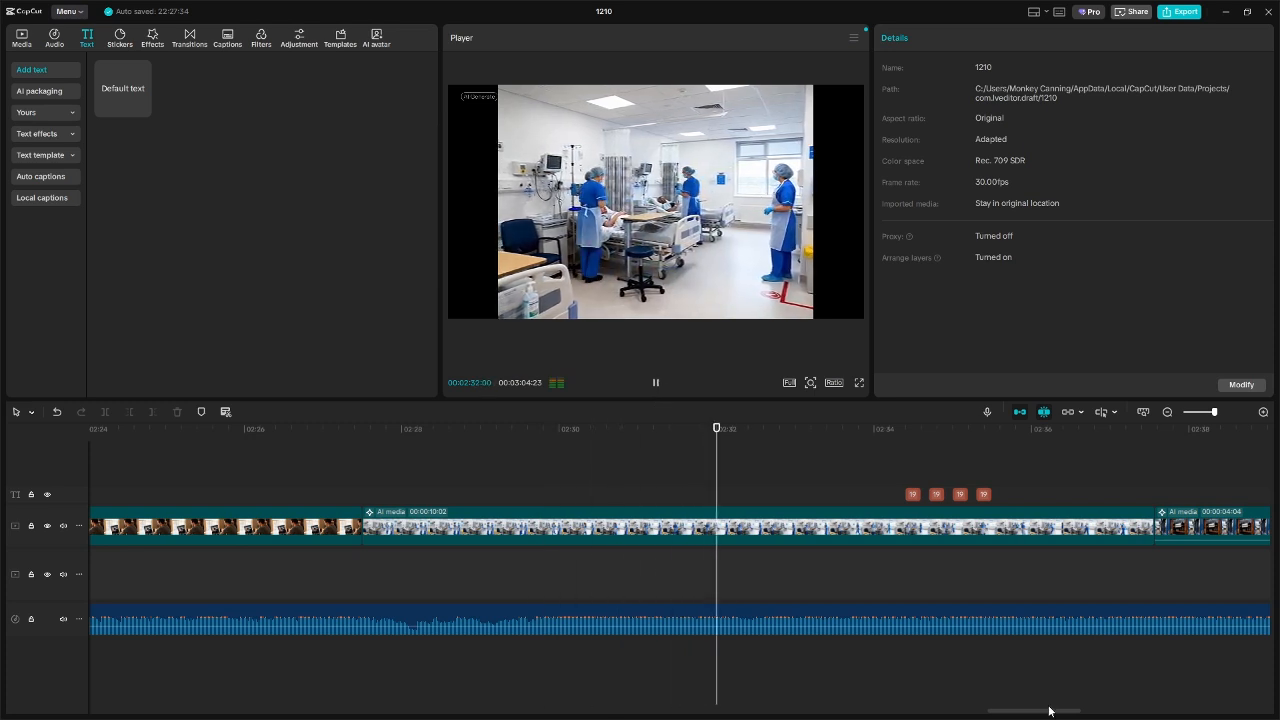
{"action": "left_click_drag", "start_coordinate": [1043, 708], "coordinate": [1068, 713]}
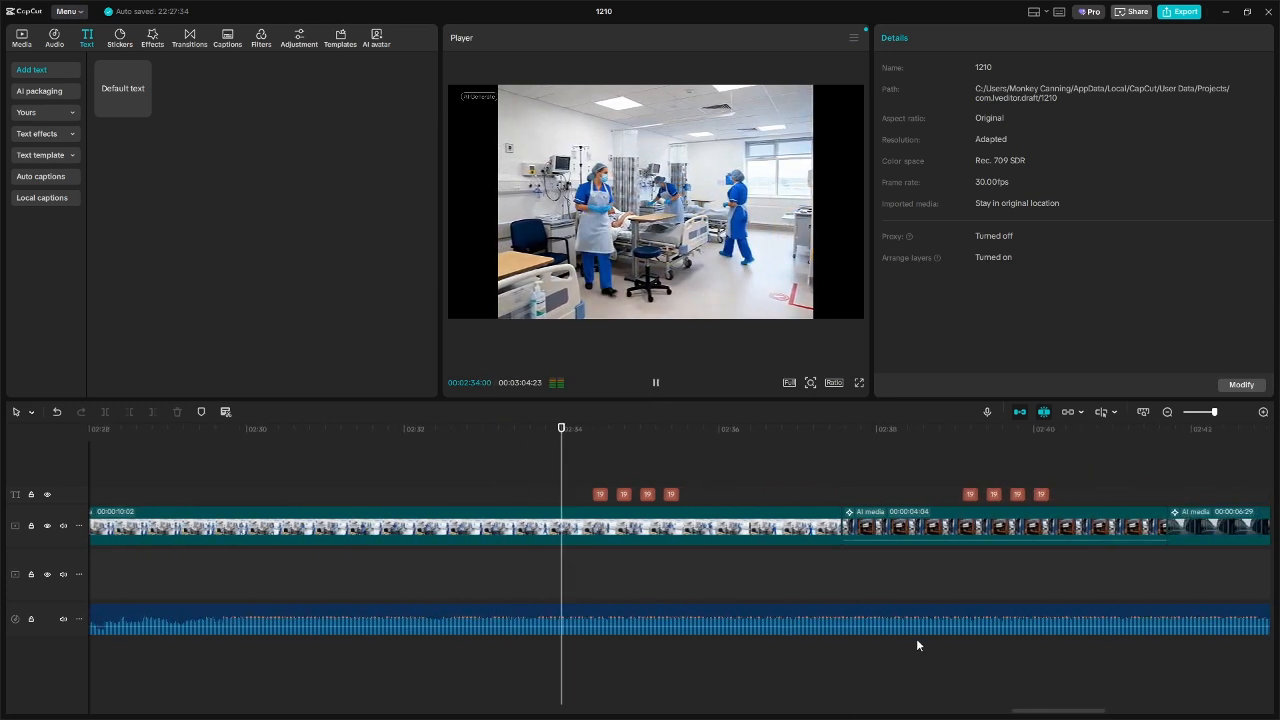
{"action": "key", "text": "space"}
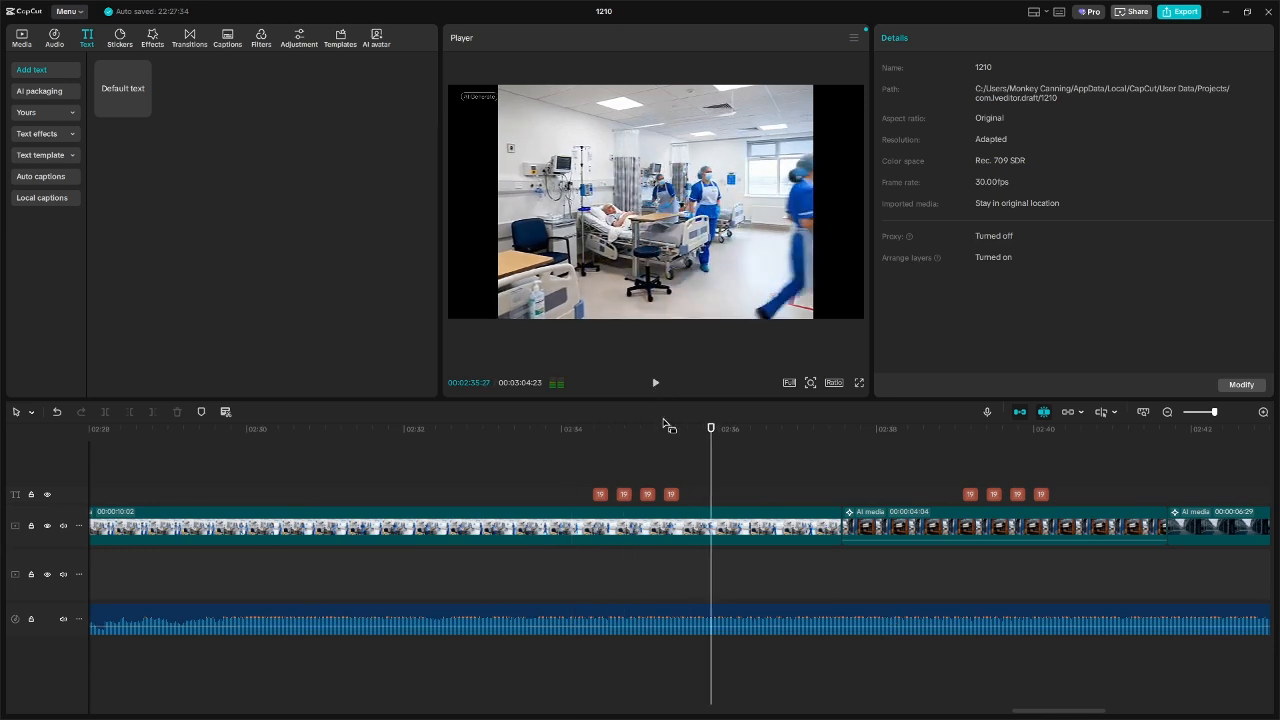
{"action": "left_click_drag", "start_coordinate": [691, 502], "coordinate": [594, 494]}
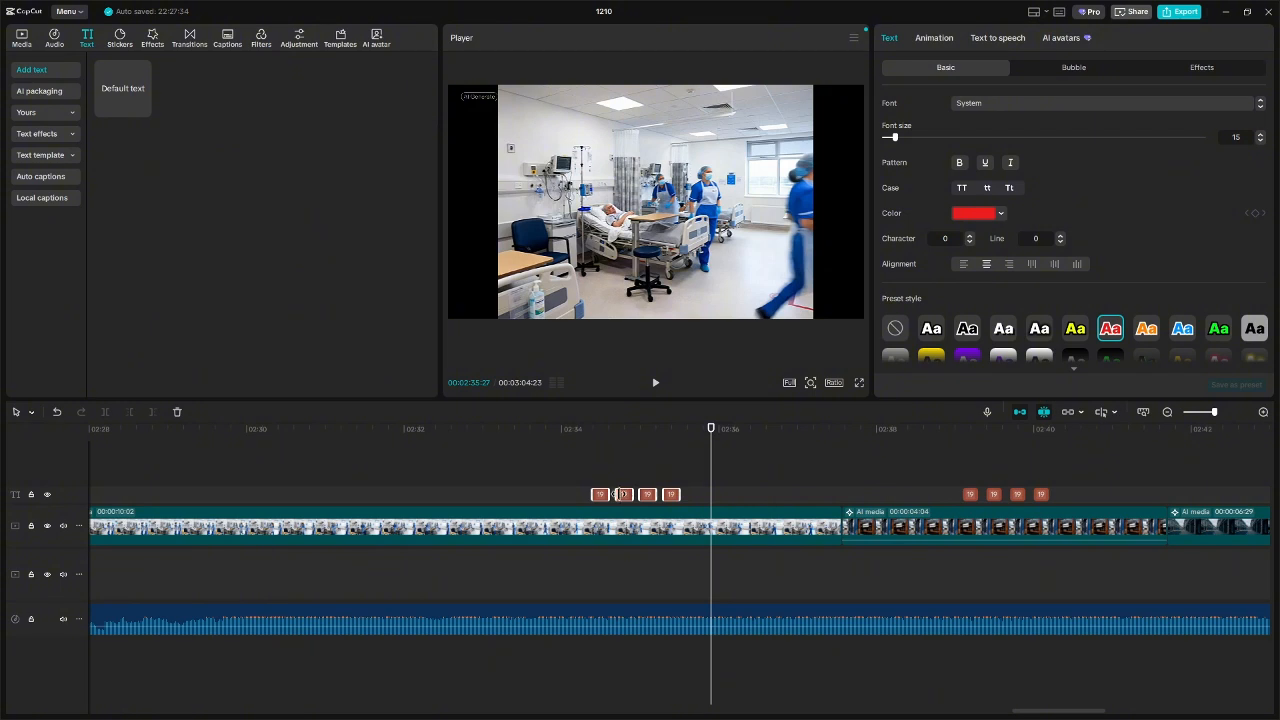
{"action": "left_click", "coordinate": [543, 476]}
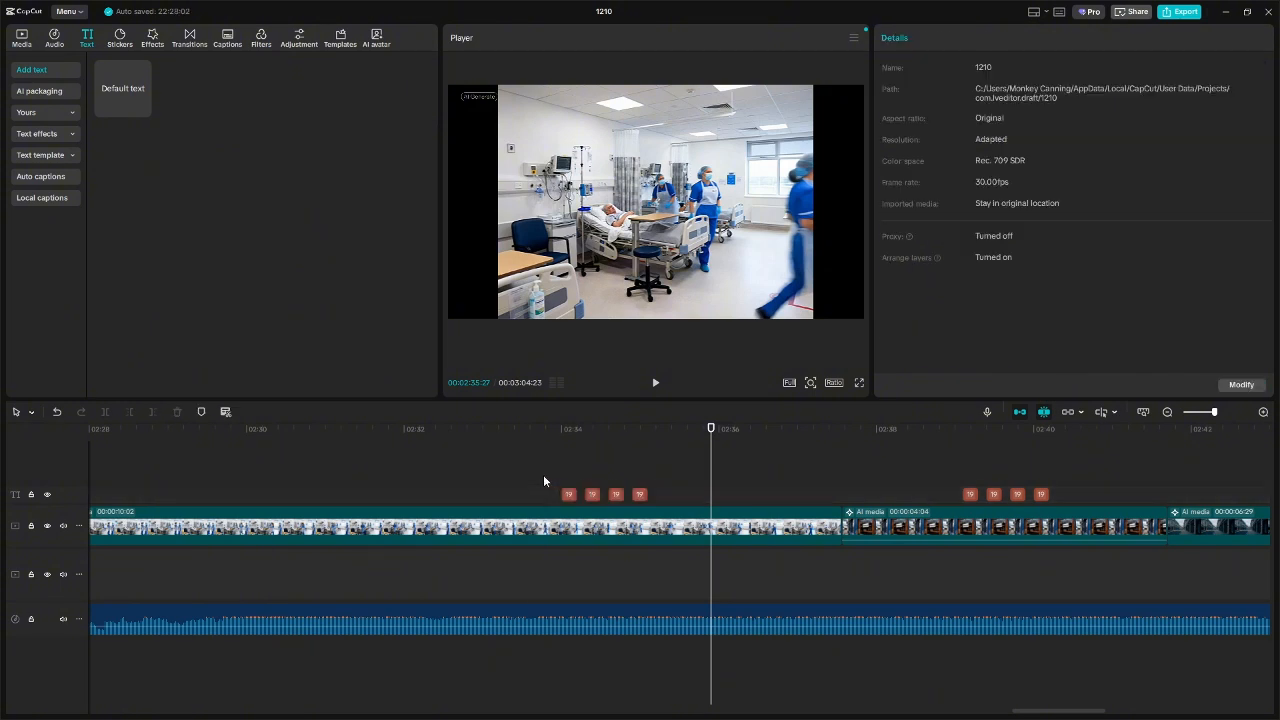
- Play on to 00:02:38:18, shift the "19" clips over the "Closed" door clip earlier, and play back from 00:02:38:05
{"action": "left_click", "coordinate": [651, 384]}
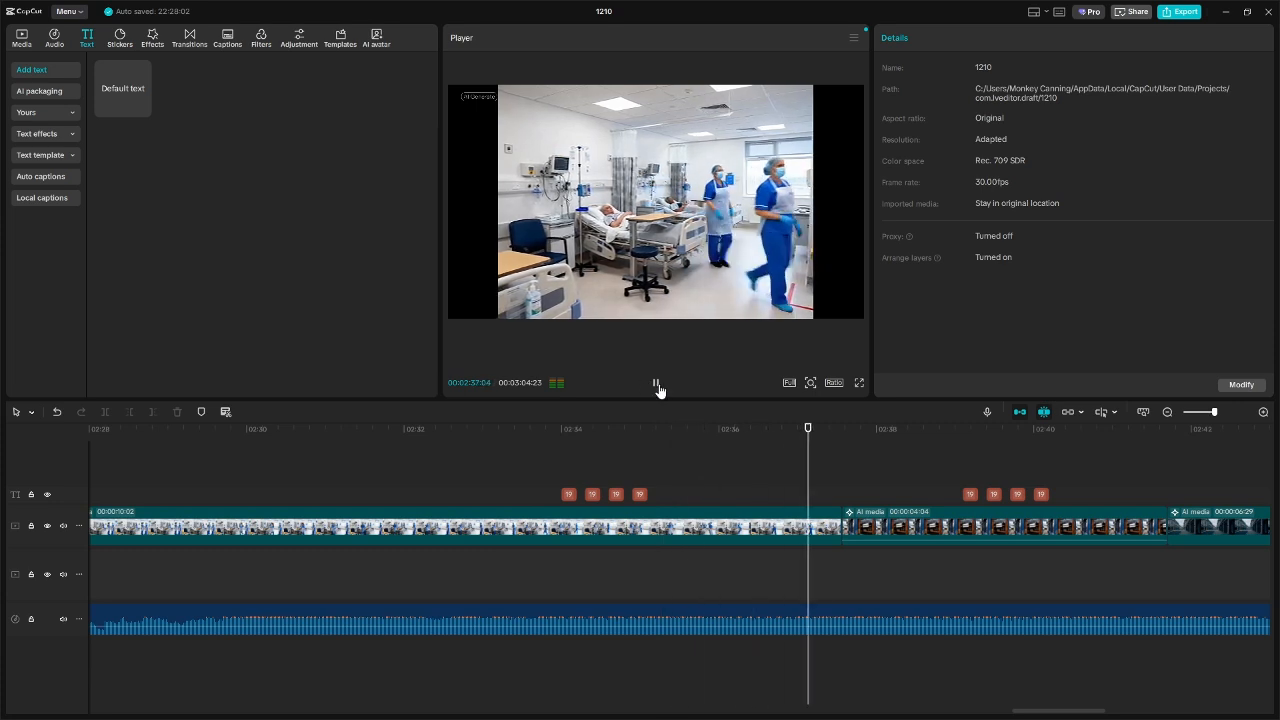
{"action": "left_click", "coordinate": [656, 384]}
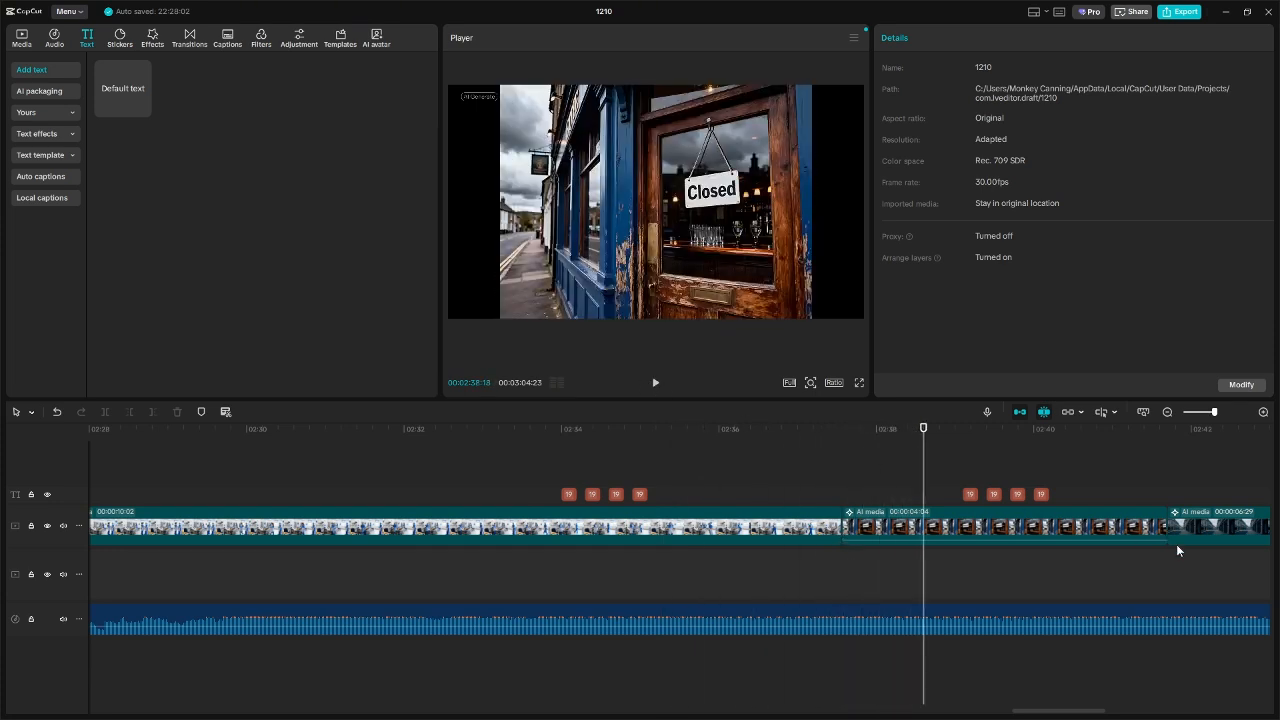
{"action": "left_click_drag", "start_coordinate": [1063, 505], "coordinate": [945, 484]}
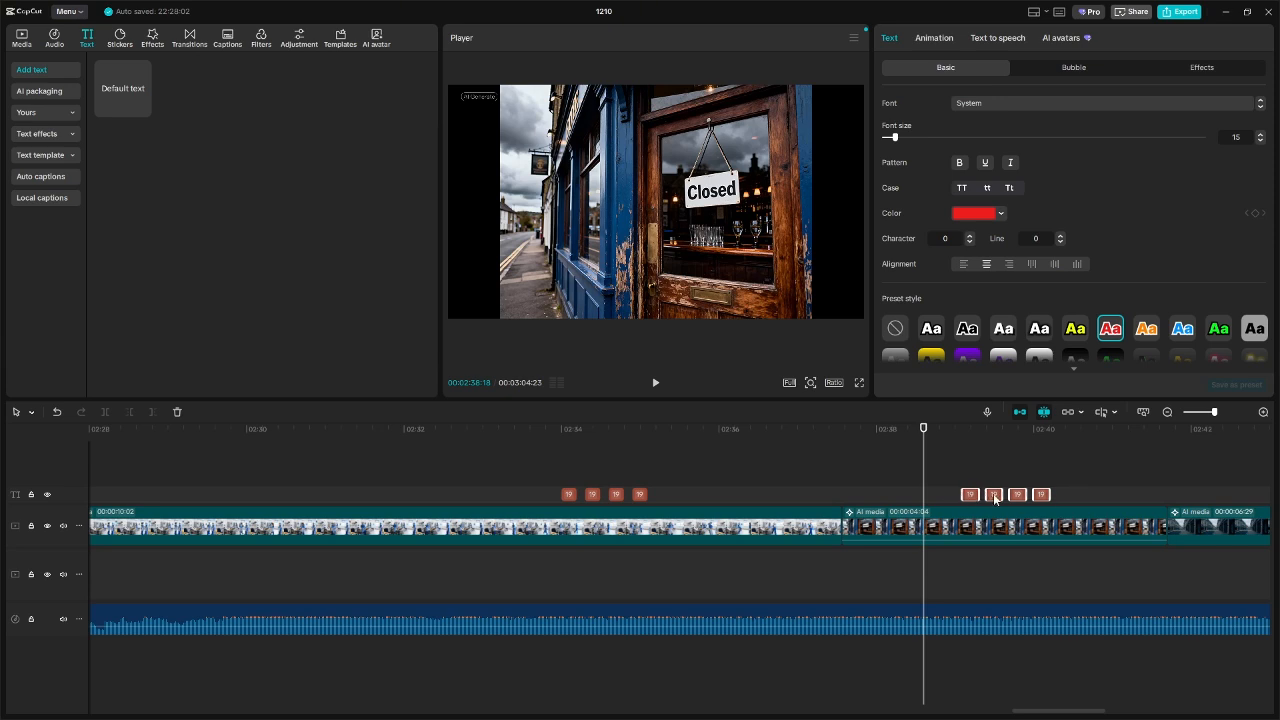
{"action": "left_click_drag", "start_coordinate": [980, 494], "coordinate": [937, 495]}
{"action": "left_click", "coordinate": [890, 476]}
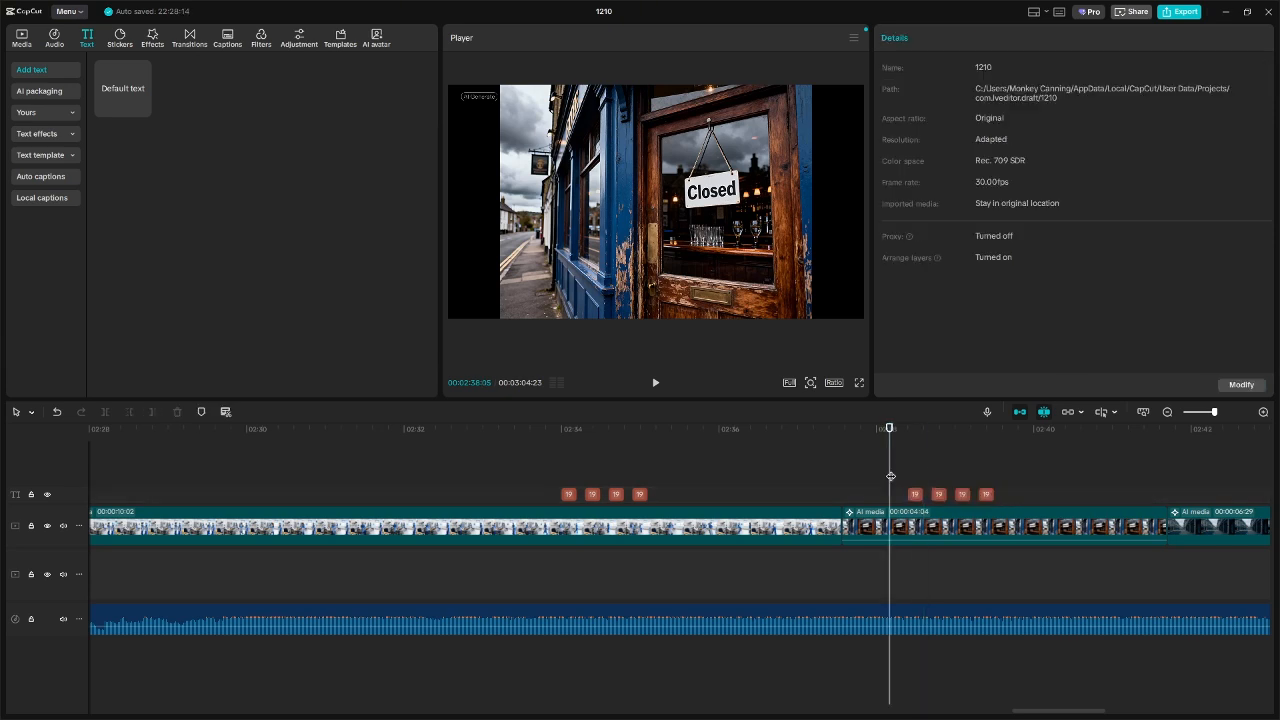
{"action": "left_click", "coordinate": [655, 383]}
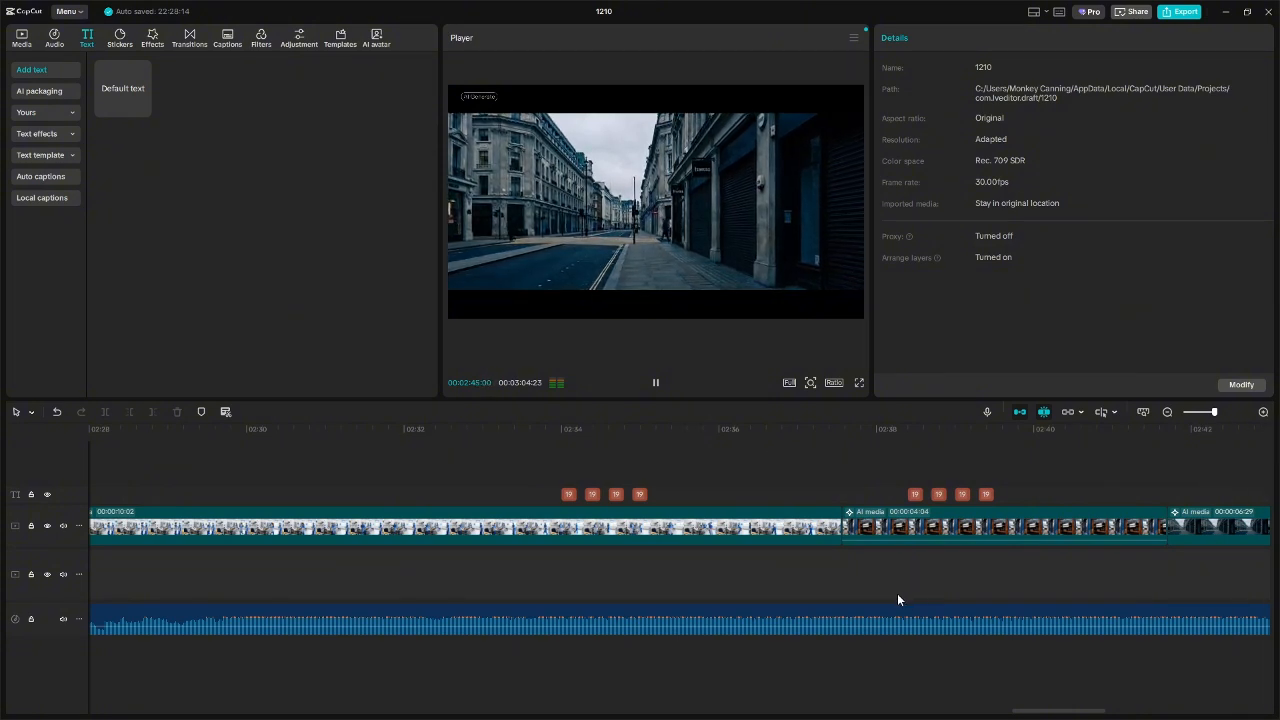
- Stop playback at the dog-walking clip, return to 00:00:00:00, and play the video from the beginning
{"action": "left_click_drag", "start_coordinate": [1079, 712], "coordinate": [1036, 681]}
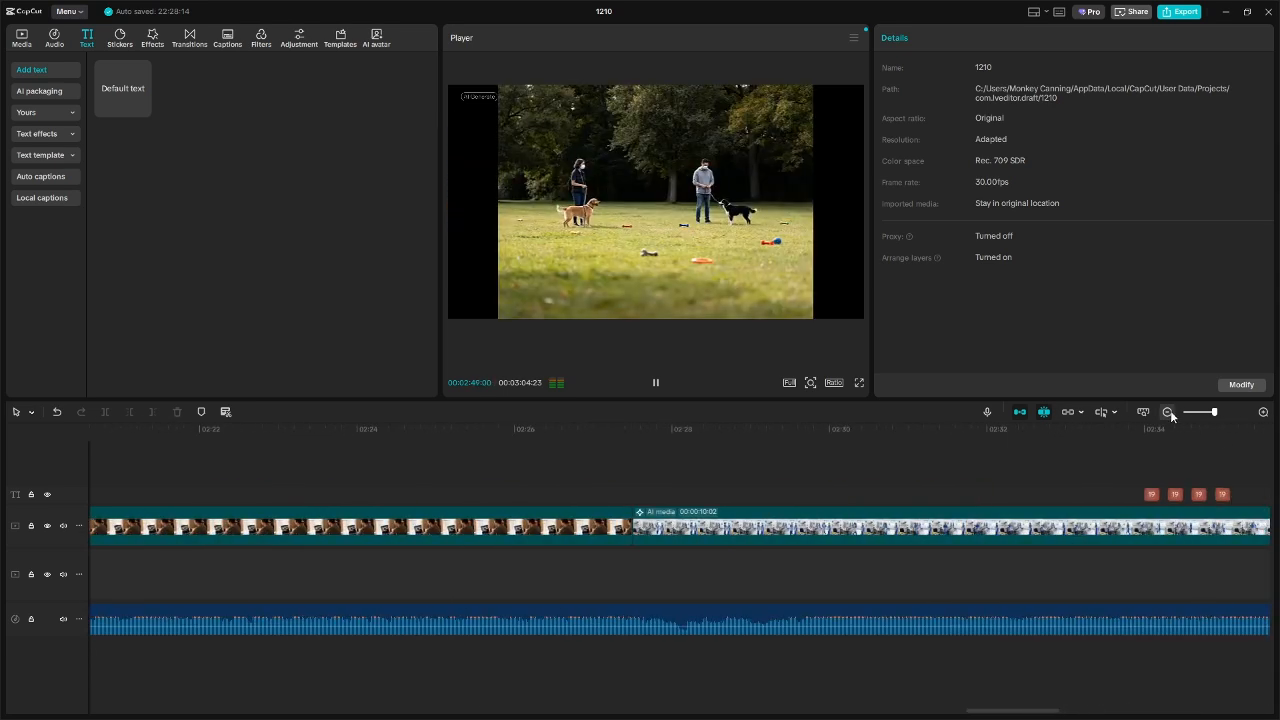
{"action": "left_click", "coordinate": [1168, 412]}
{"action": "left_click", "coordinate": [1168, 412]}
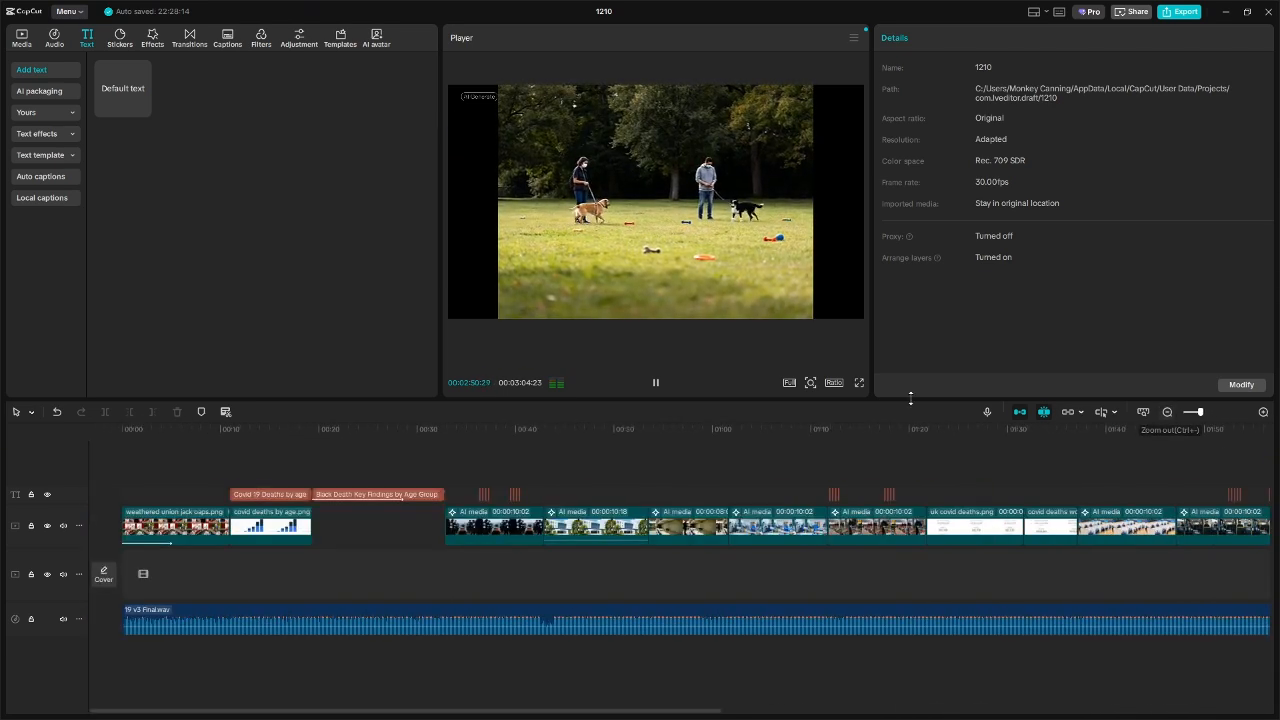
{"action": "left_click", "coordinate": [656, 384]}
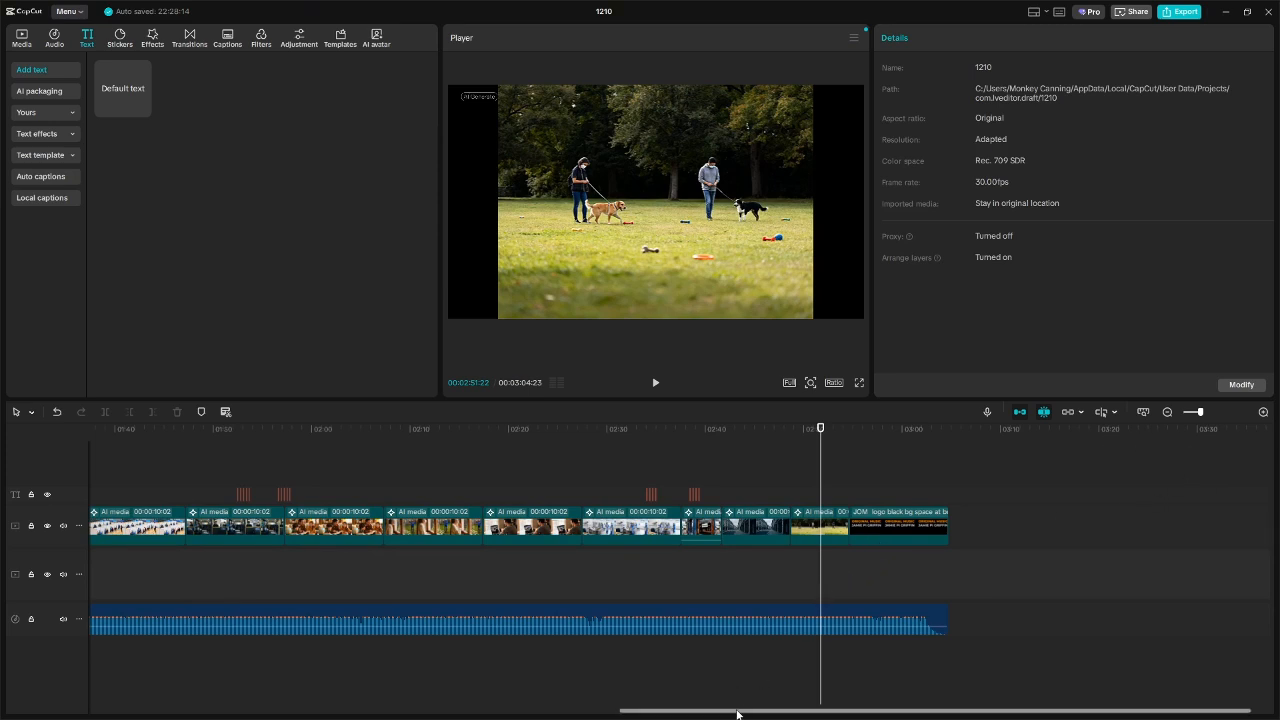
{"action": "left_click_drag", "start_coordinate": [737, 714], "coordinate": [135, 716]}
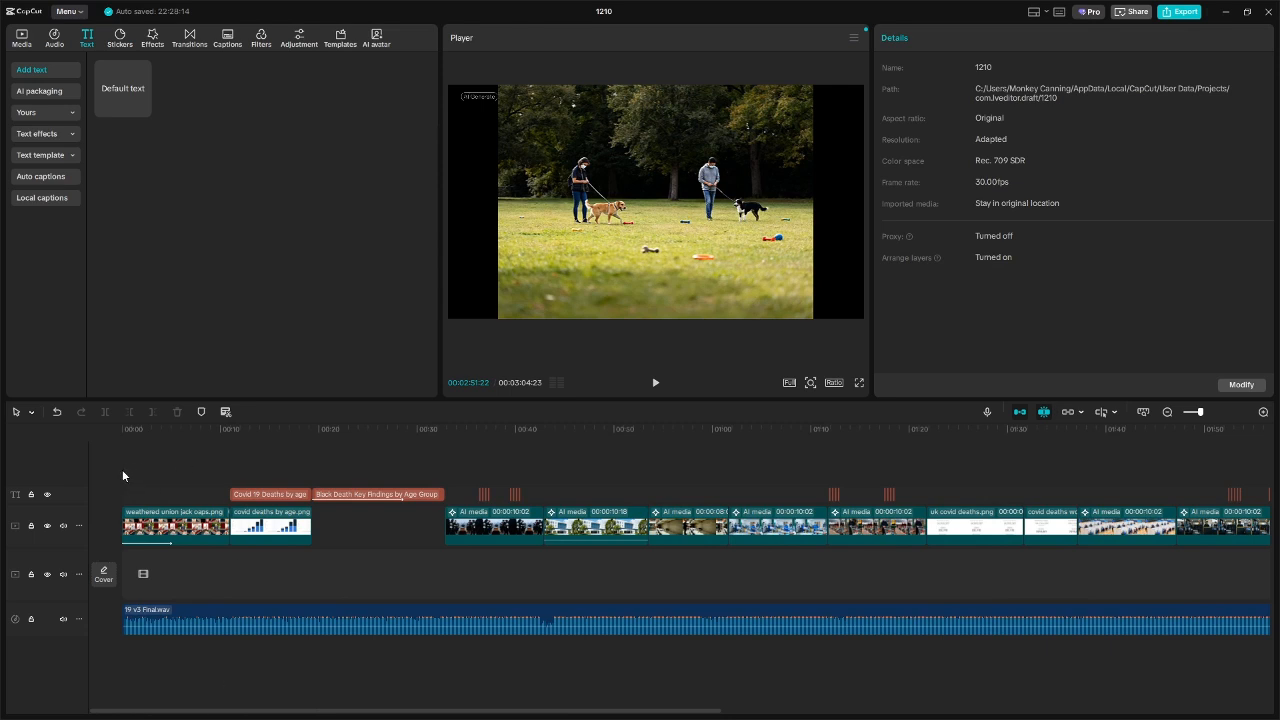
{"action": "left_click", "coordinate": [122, 469]}
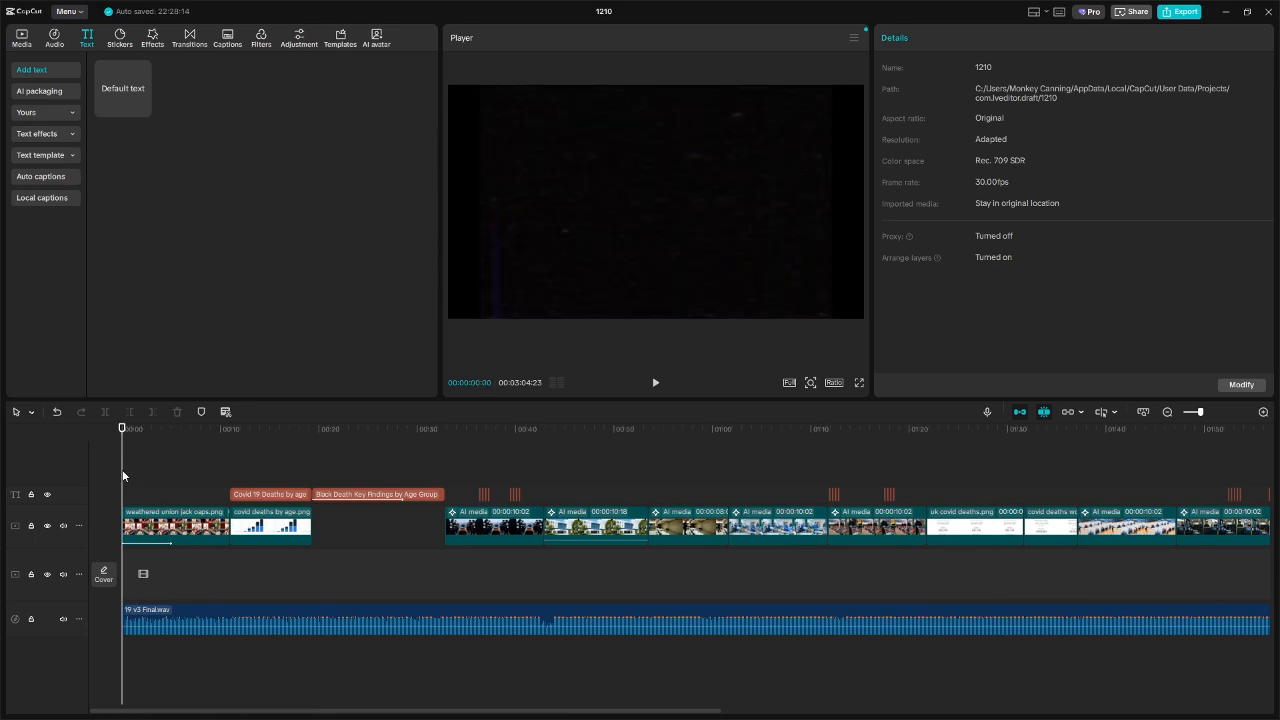
{"action": "left_click", "coordinate": [654, 384]}
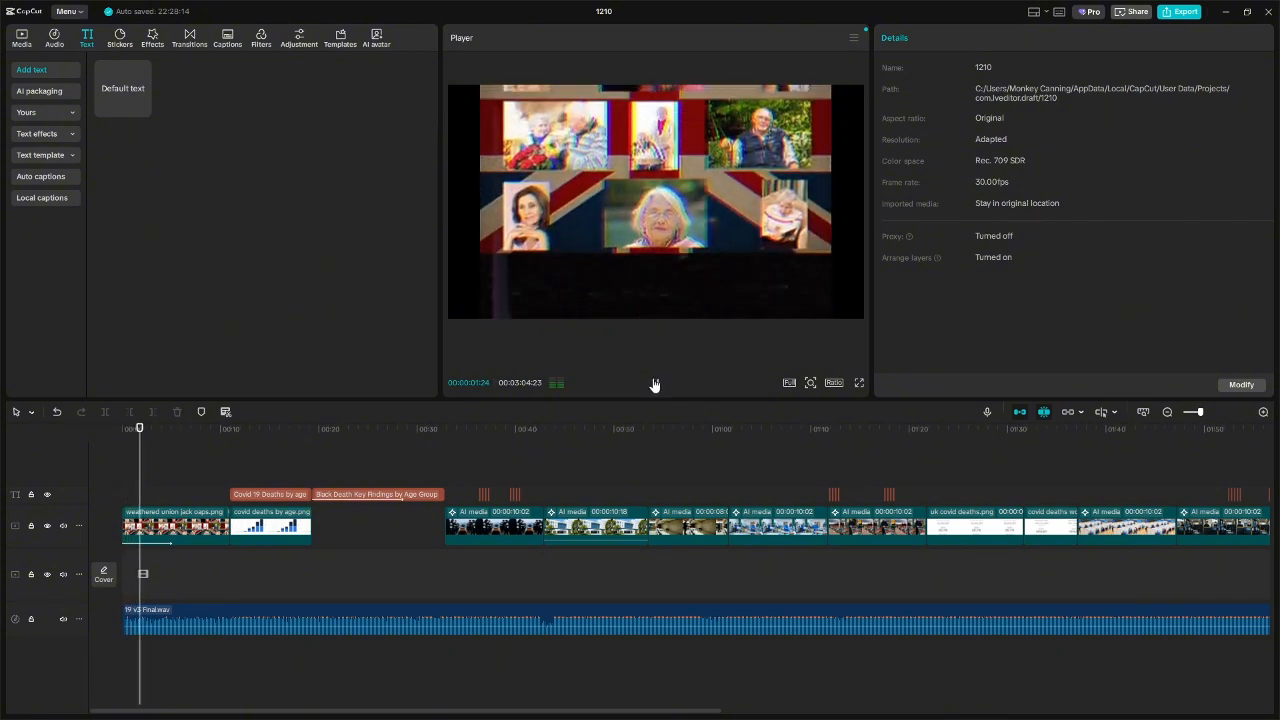